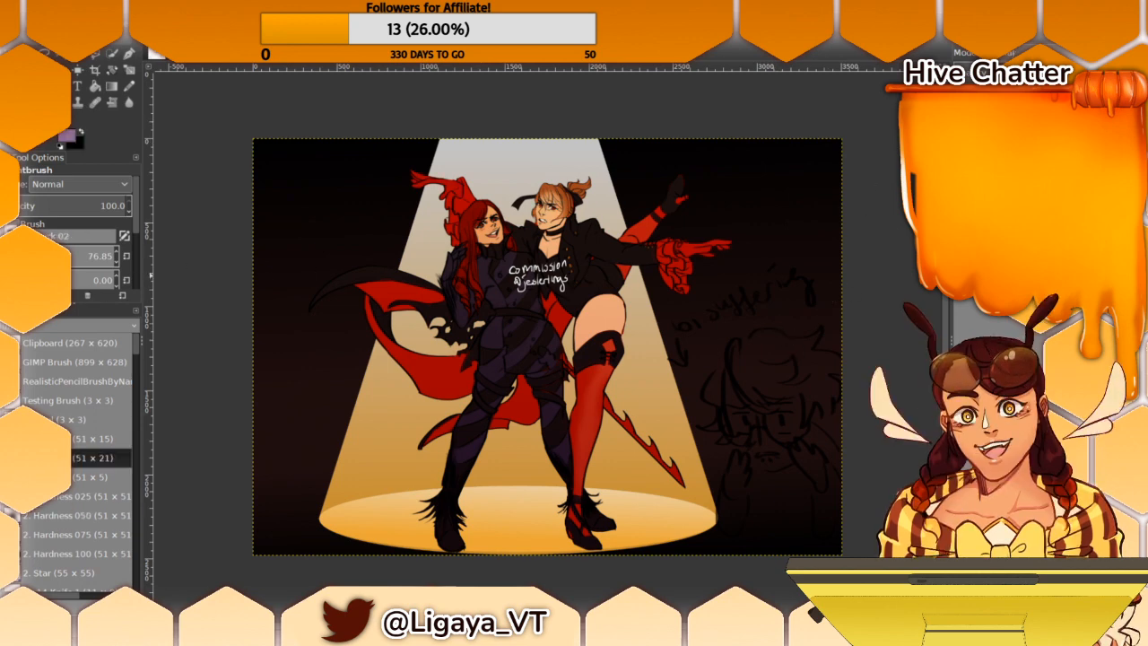
Step: Paint the cape's sampled red into the gap between the two torsos and cover the excess with the coat's sampled black
key("ctrl")
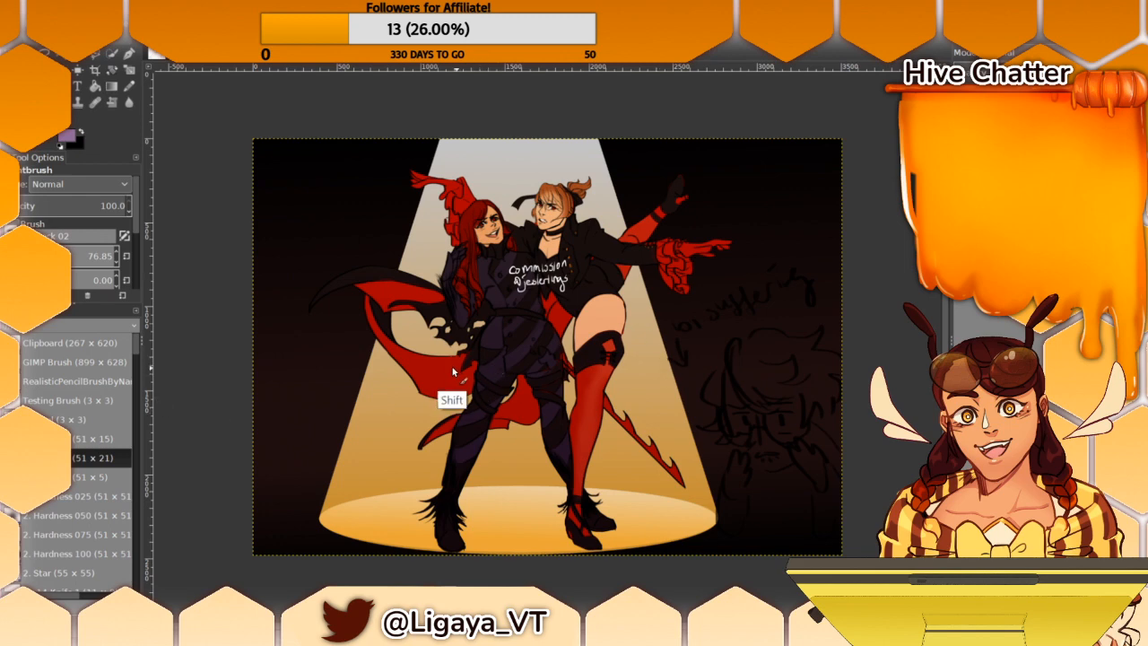
left_click(447, 381, "ctrl")
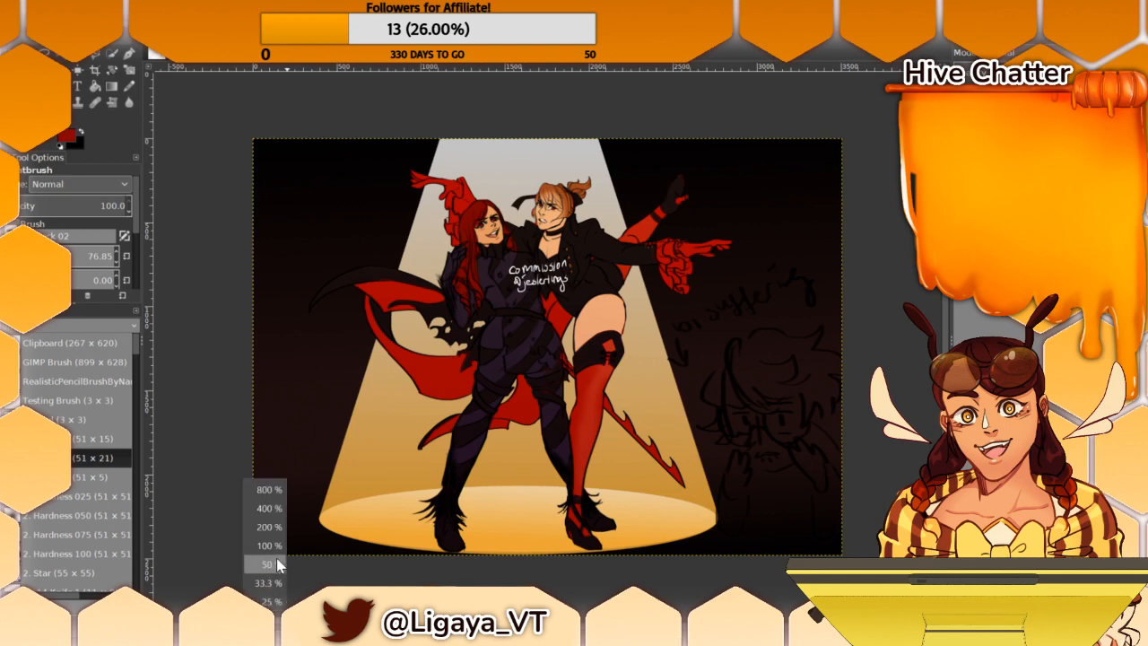
scroll(454, 376, "up", 4)
left_click_drag(533, 515, 501, 595)
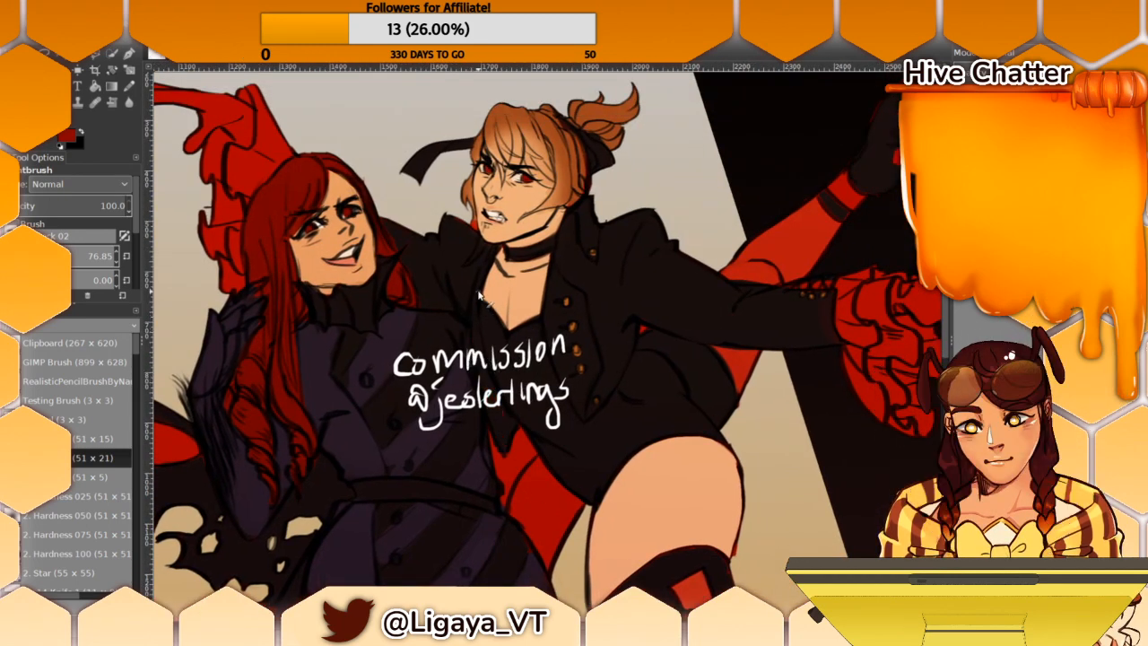
mouse_move(475, 327)
left_mouse_down()
mouse_move(502, 419)
mouse_move(484, 372)
mouse_move(517, 433)
mouse_move(488, 361)
mouse_move(504, 437)
left_mouse_up()
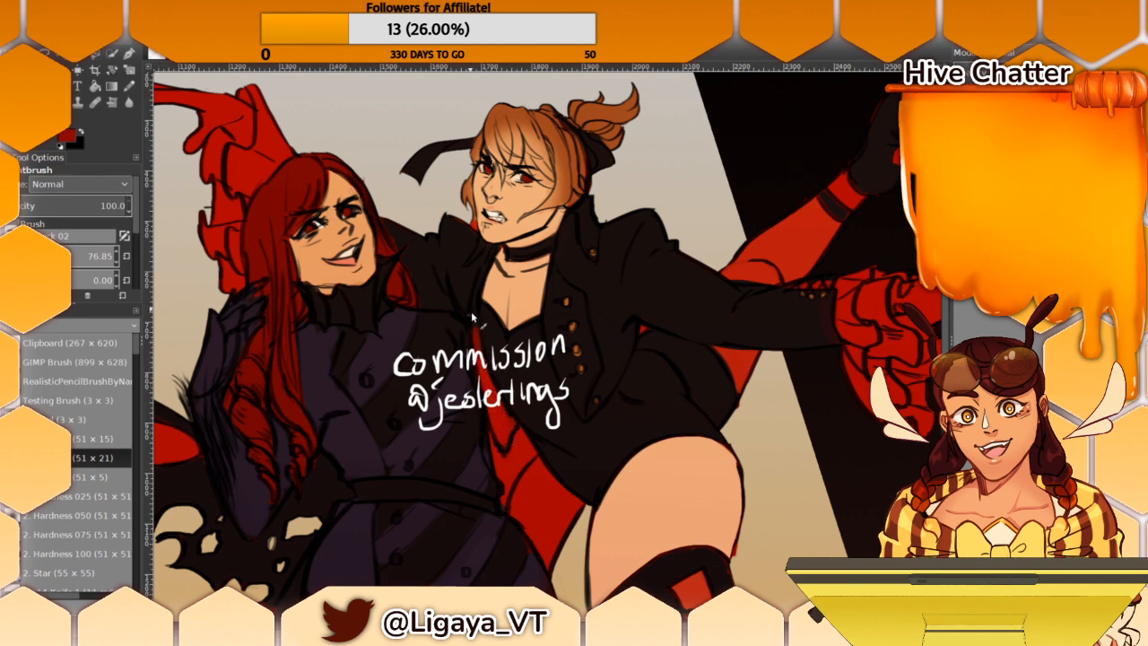
left_click(473, 337, "ctrl")
left_click_drag(475, 312, 481, 398)
left_click_drag(475, 314, 483, 395)
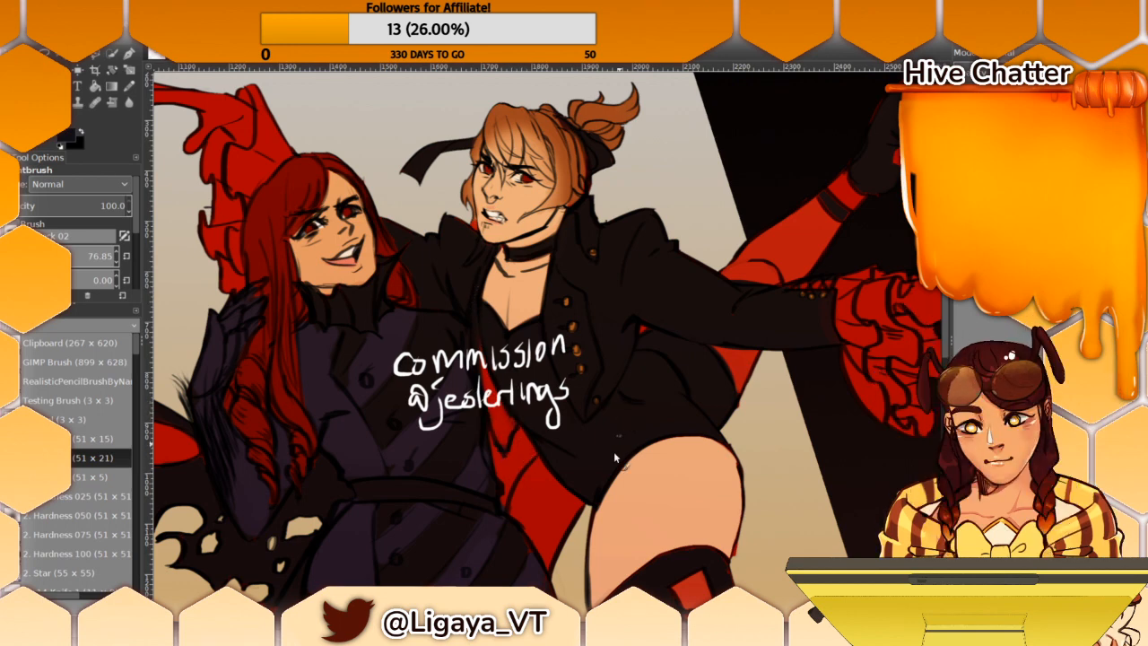
Step: Sample a dark red from wide test shading strokes on the front red stocking and undo those strokes
left_click(511, 434, "ctrl")
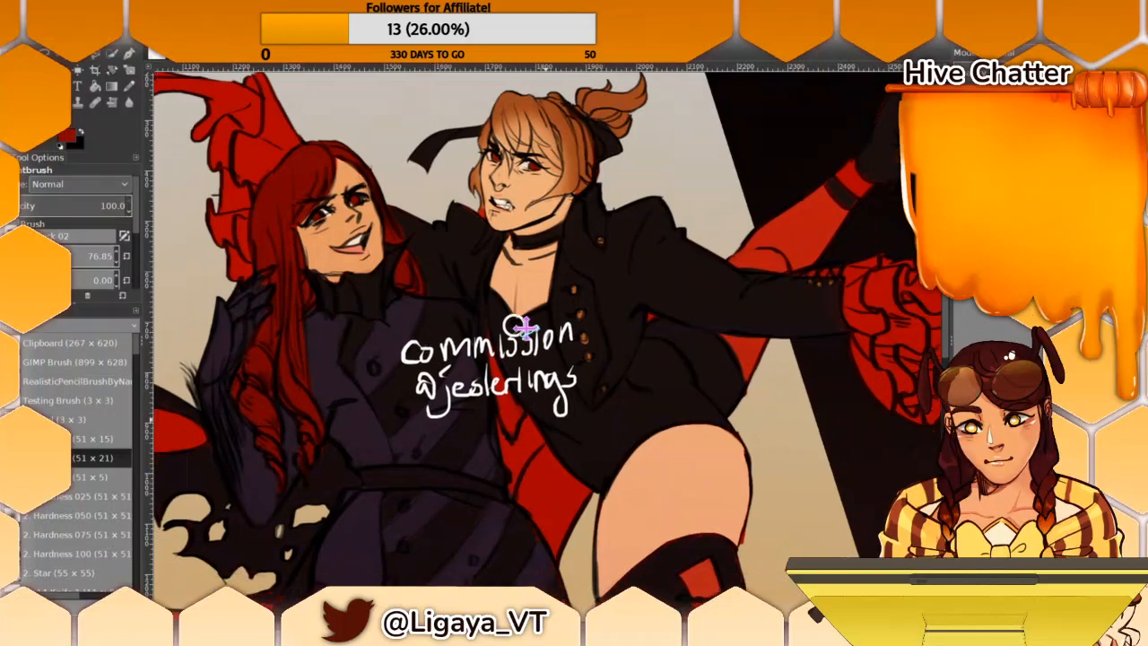
scroll(526, 314, "down", 5)
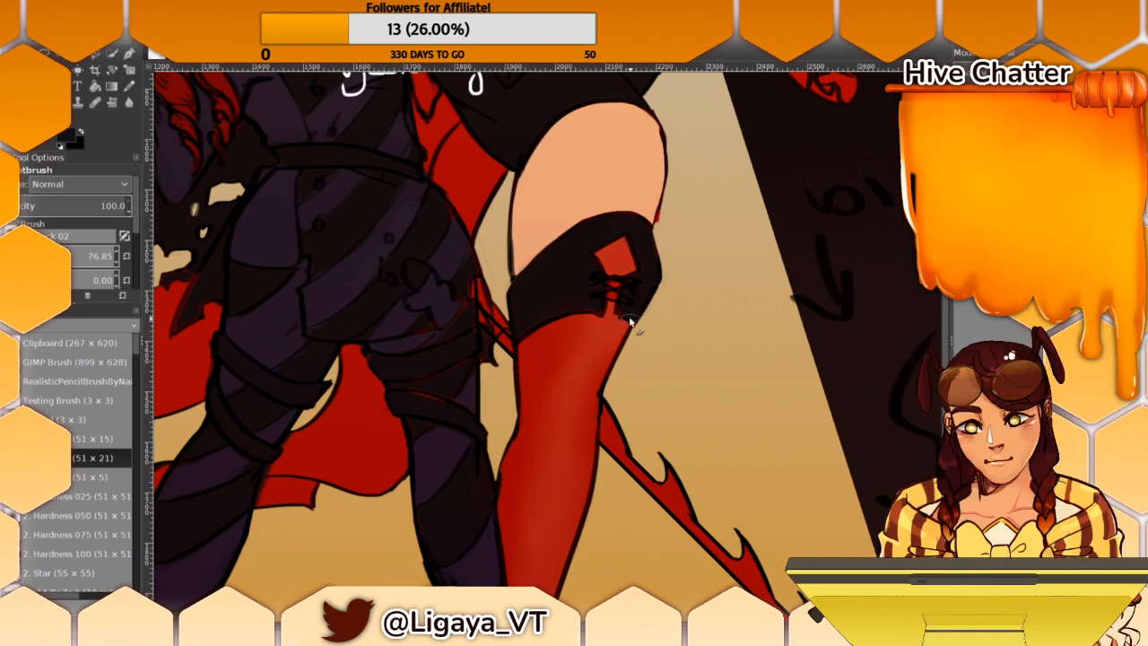
scroll(599, 300, "down", 2)
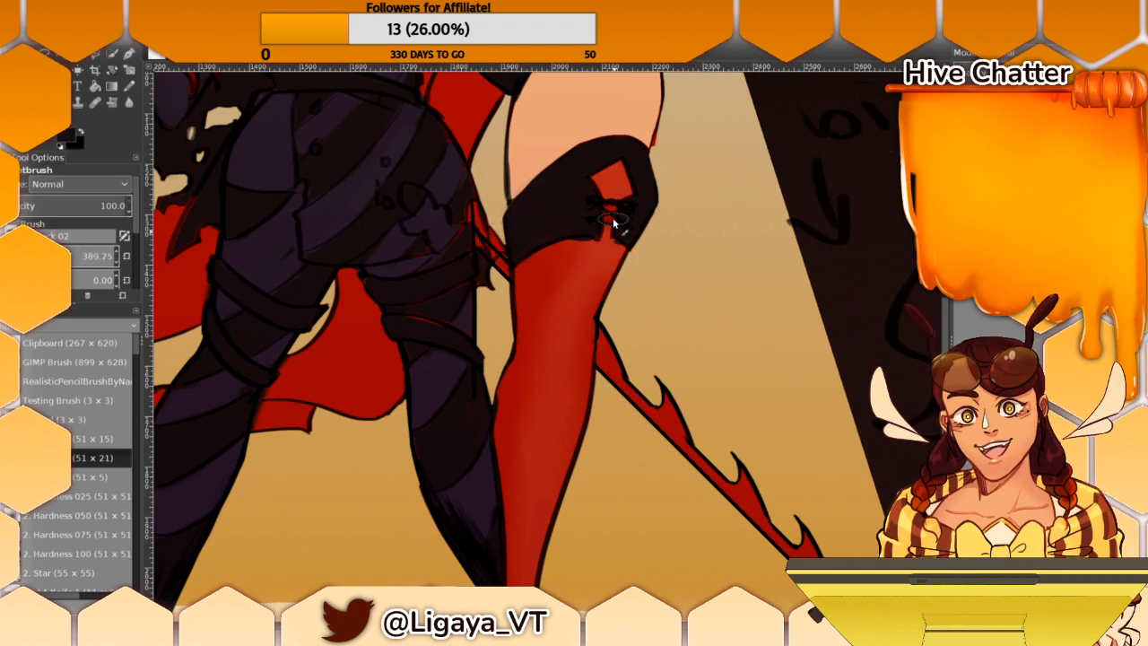
left_click_drag(609, 217, 602, 372)
key("ctrl+z")
mouse_move(617, 233)
left_mouse_down()
mouse_move(586, 321)
mouse_move(559, 489)
left_mouse_up()
left_click_drag(579, 260, 556, 480)
left_click(577, 308, "ctrl")
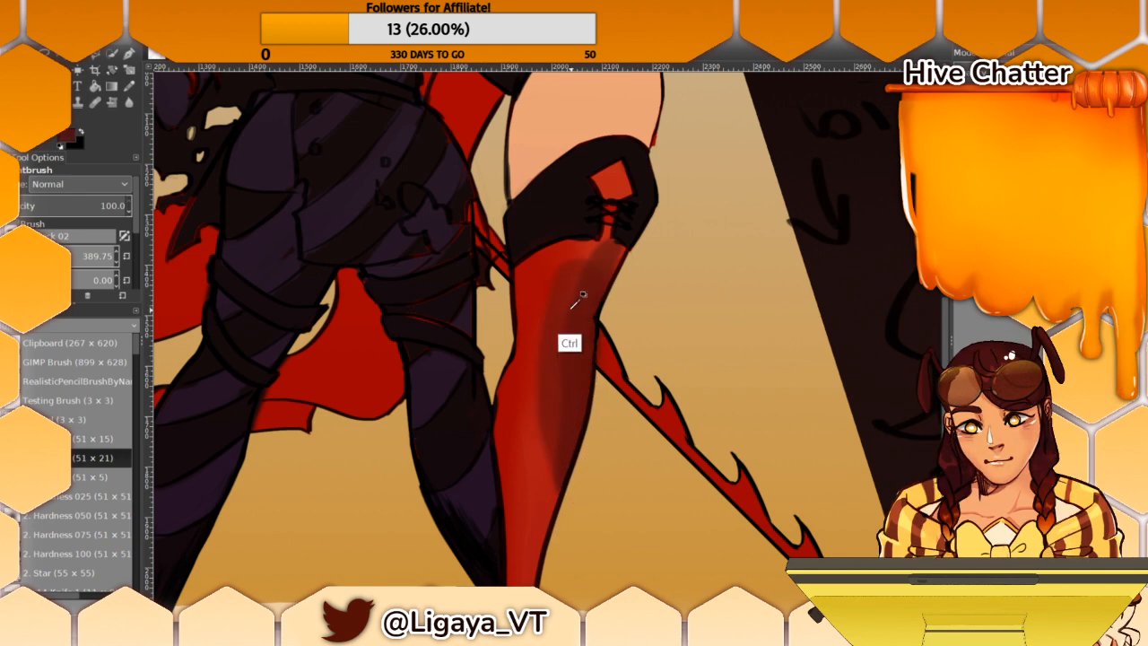
key("ctrl+z")
key("ctrl+z")
Step: Create a new layer for the shading and set the paintbrush size to 145.65
key("shift+ctrl+n")
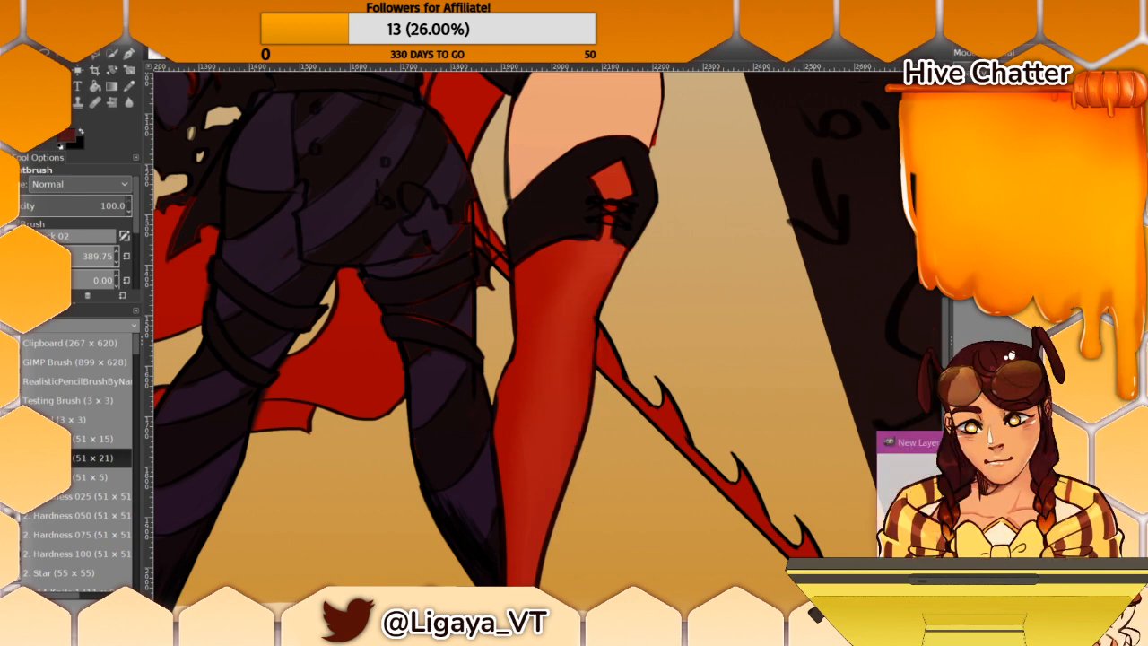
key("Return")
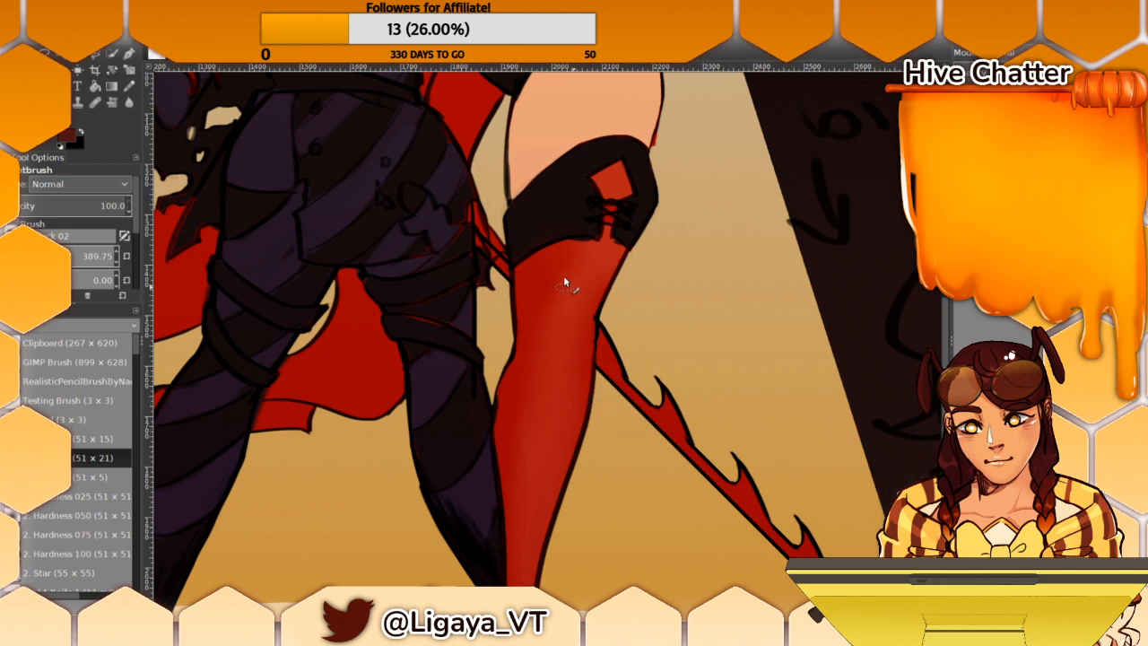
left_click_drag(538, 249, 612, 255)
key("ctrl+z")
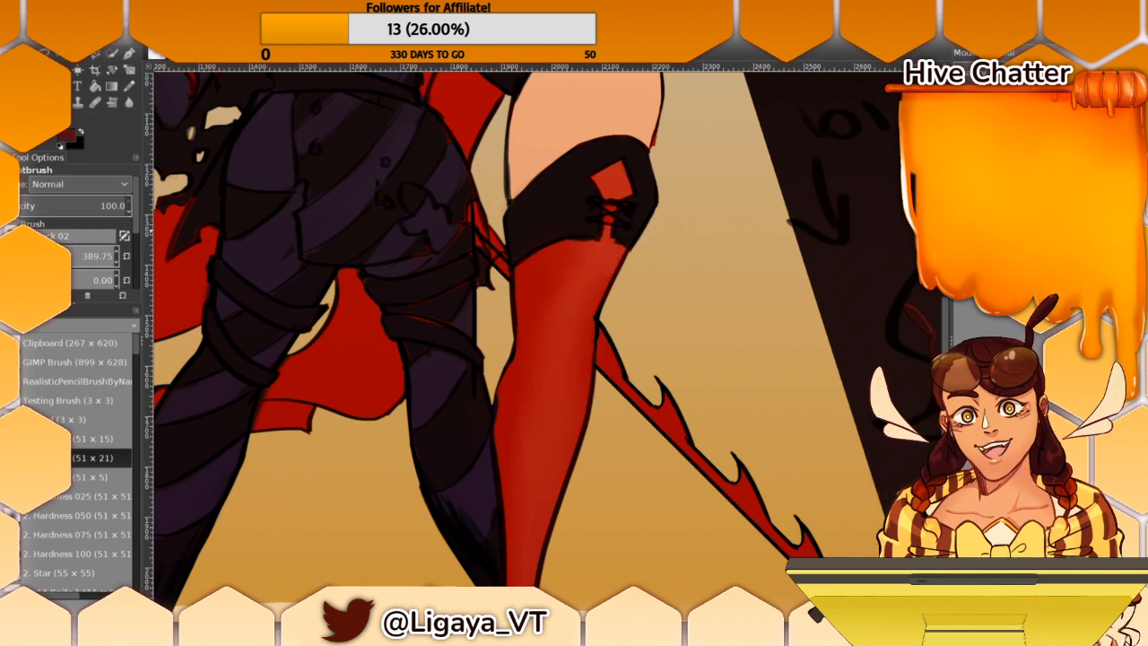
left_click(45, 256)
Step: Paint dark red shading over the front red stocking from below the knee cuff down to the shoe
mouse_move(554, 255)
left_mouse_down()
mouse_move(534, 316)
mouse_move(550, 269)
mouse_move(584, 257)
mouse_move(564, 253)
mouse_move(578, 253)
mouse_move(572, 359)
left_mouse_up()
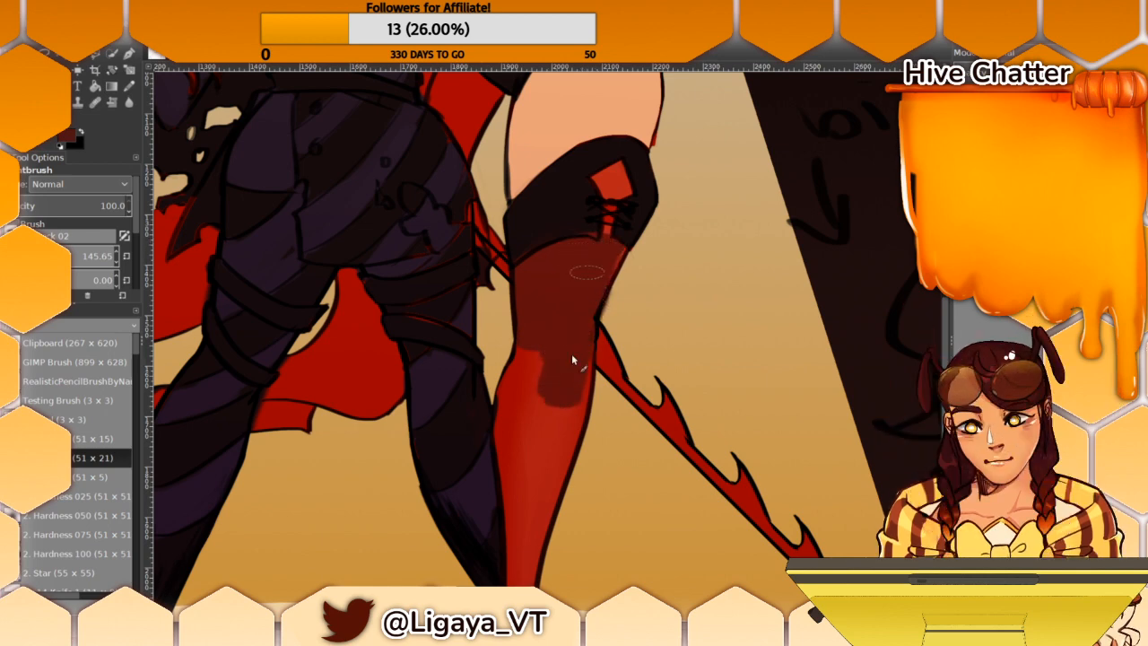
left_click_drag(603, 258, 573, 347)
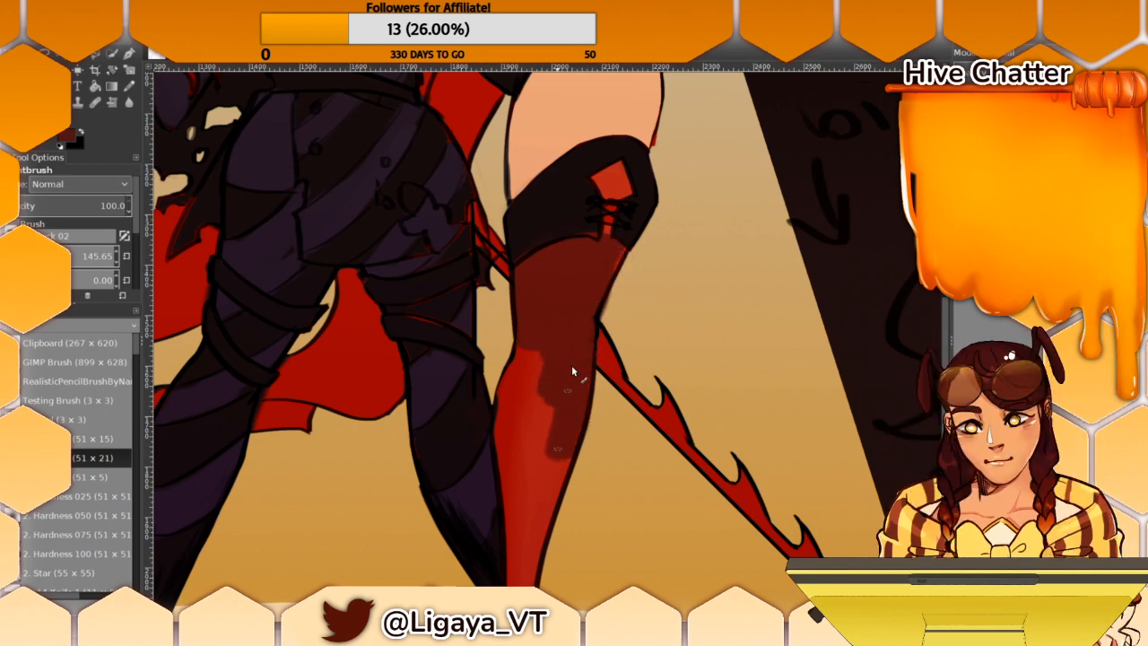
left_click_drag(565, 411, 552, 492)
left_click_drag(536, 352, 526, 458)
mouse_move(504, 395)
left_mouse_down()
mouse_move(526, 485)
mouse_move(526, 551)
left_mouse_up()
left_click_drag(567, 495, 623, 330)
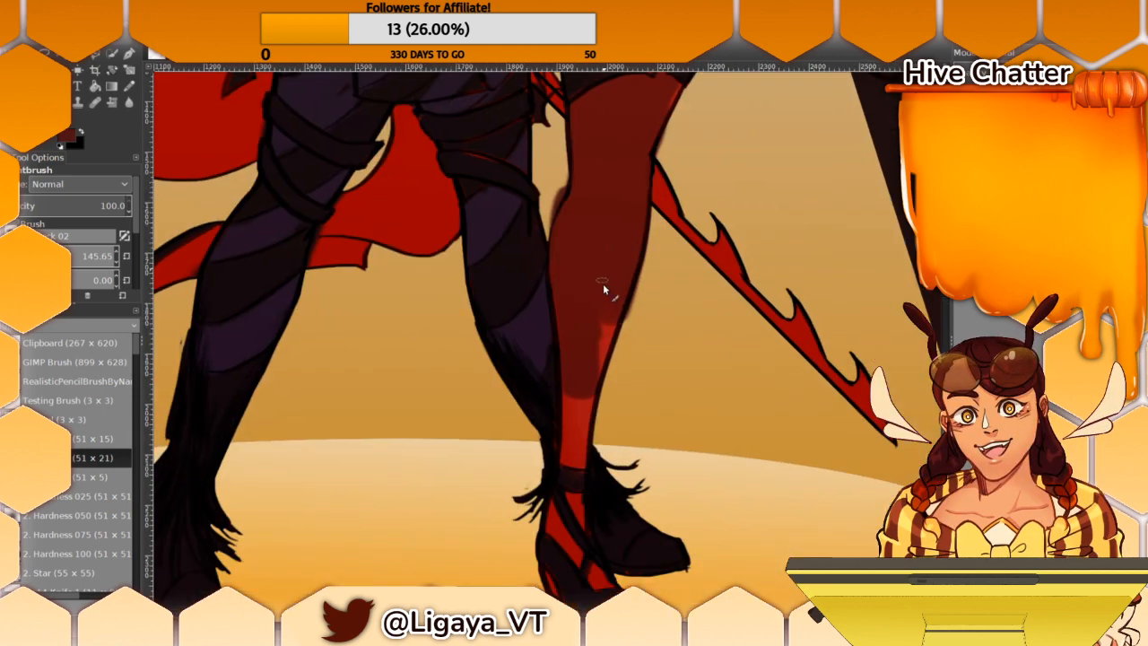
left_click_drag(603, 283, 574, 465)
mouse_move(616, 346)
left_mouse_down()
mouse_move(581, 383)
mouse_move(587, 399)
mouse_move(580, 354)
mouse_move(577, 388)
mouse_move(555, 371)
mouse_move(577, 422)
mouse_move(589, 440)
mouse_move(602, 435)
mouse_move(623, 459)
left_mouse_up()
key("ctrl+z")
Step: Paint dark red shading over the diamond cutout and laced opening in the black knee cuff
scroll(590, 363, "down", 3)
scroll(617, 282, "up", 10)
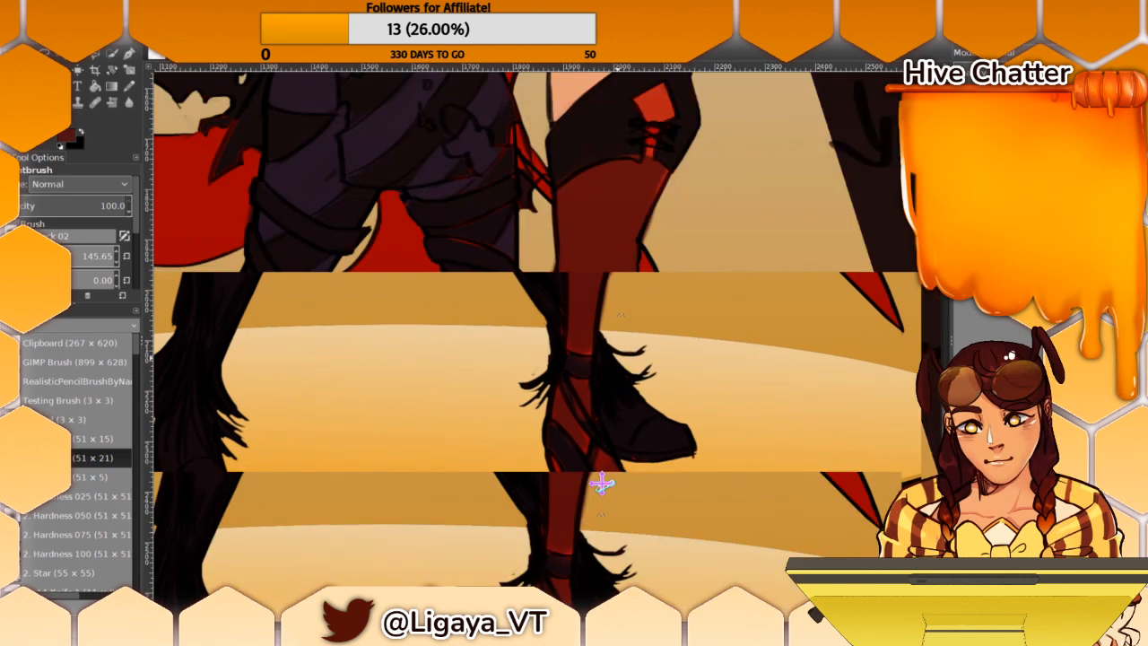
scroll(617, 322, "up", 8)
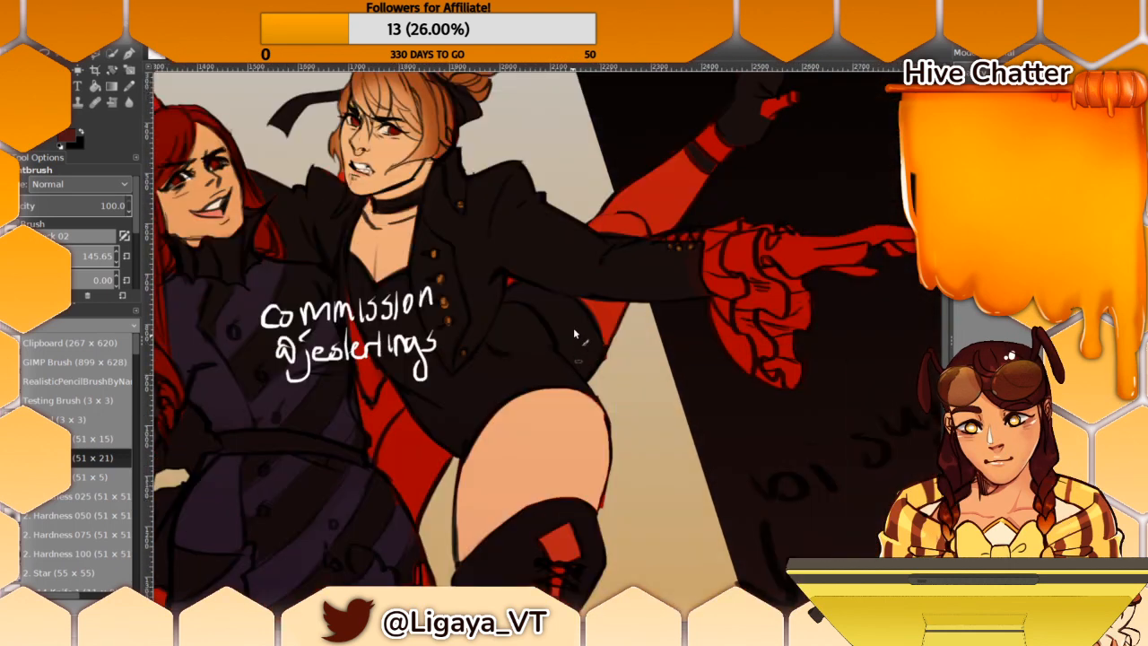
scroll(573, 327, "down", 2)
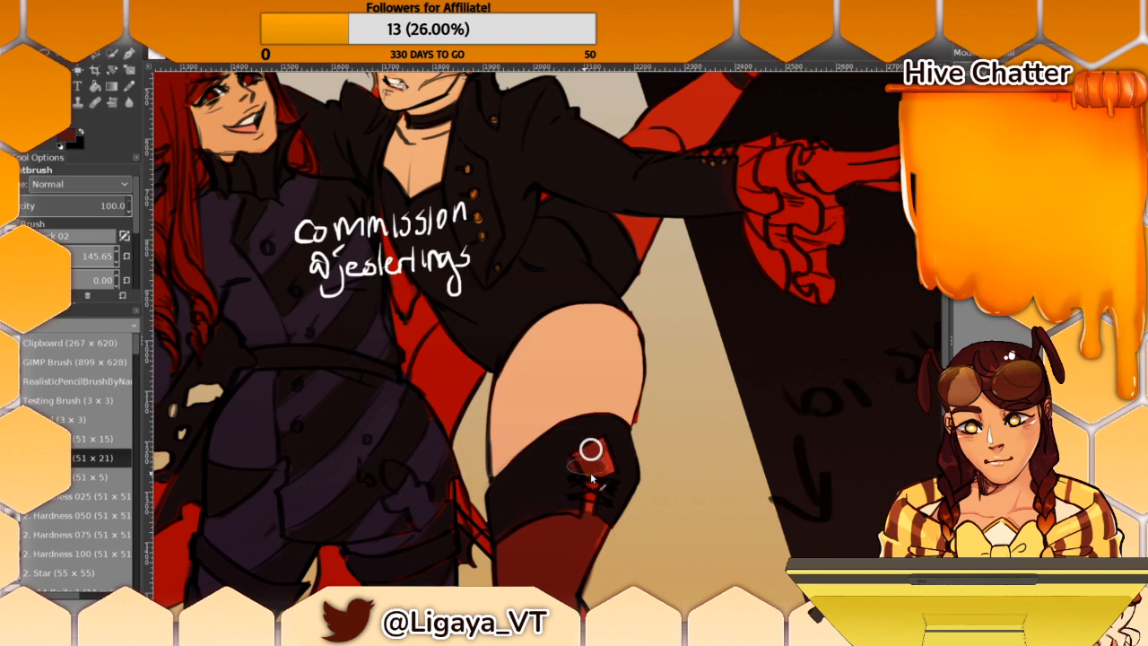
left_click_drag(590, 463, 576, 510)
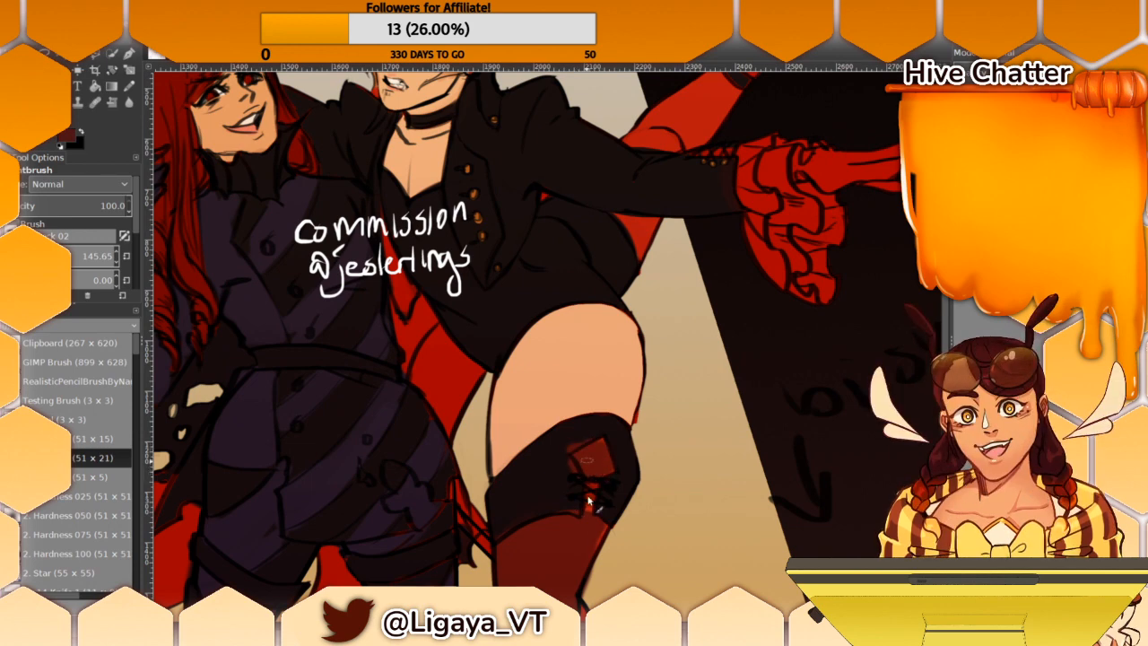
Step: Paint dark red shading over the raised leg's red stocking, including the part showing below the outstretched sleeve
scroll(641, 230, "up", 5)
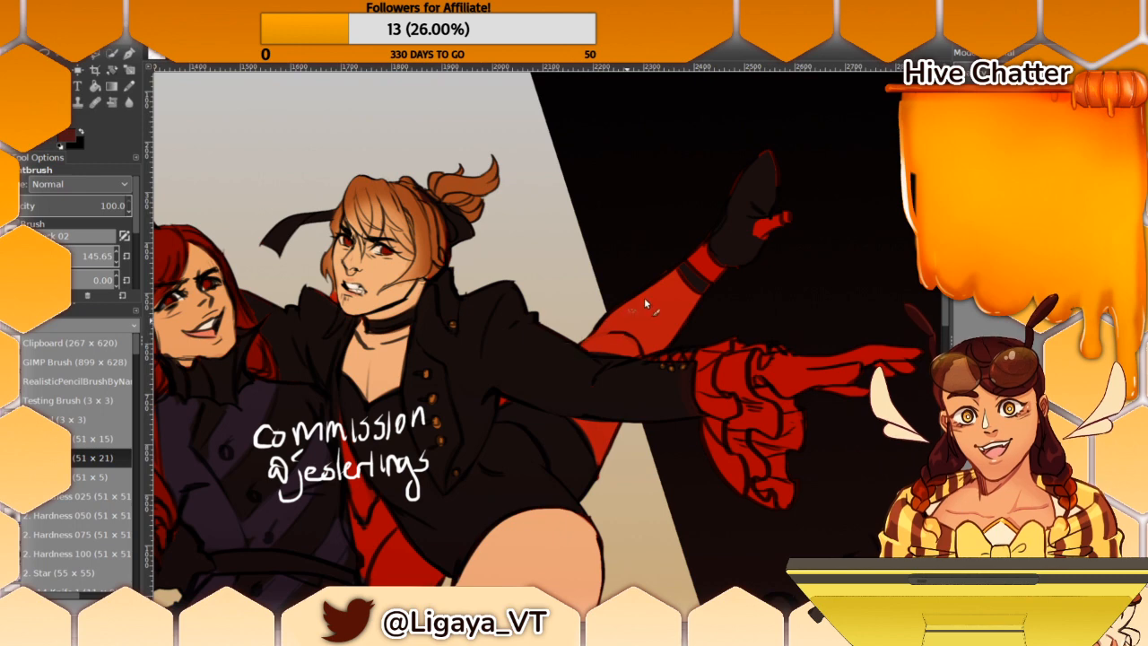
mouse_move(629, 319)
left_mouse_down()
mouse_move(635, 354)
mouse_move(651, 313)
left_mouse_up()
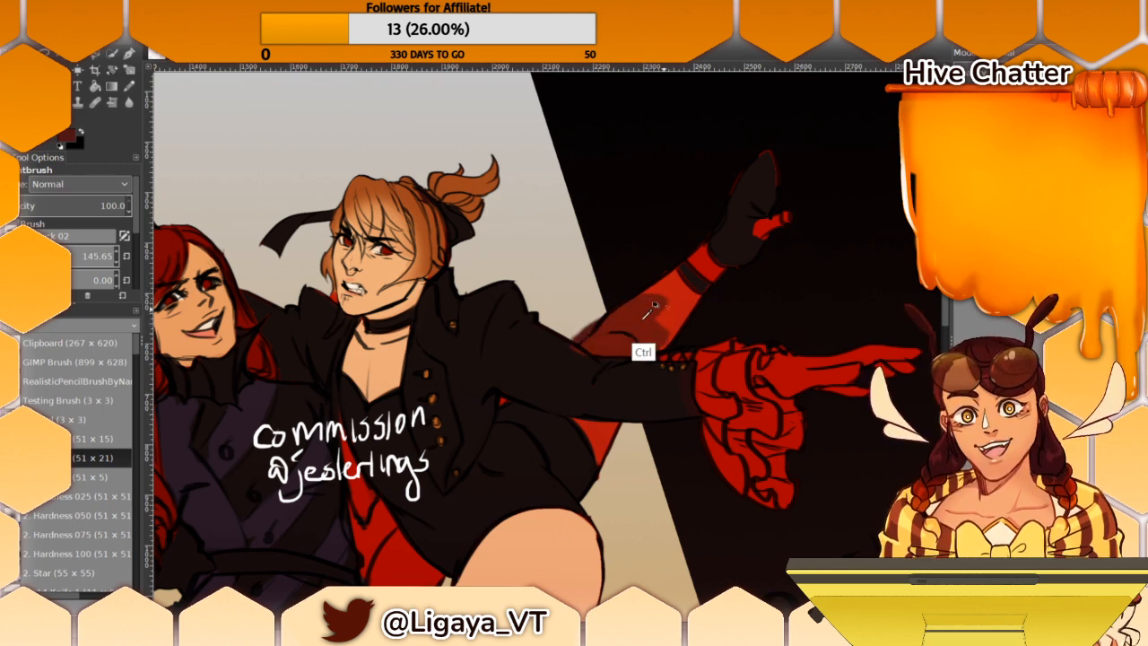
key("ctrl+z")
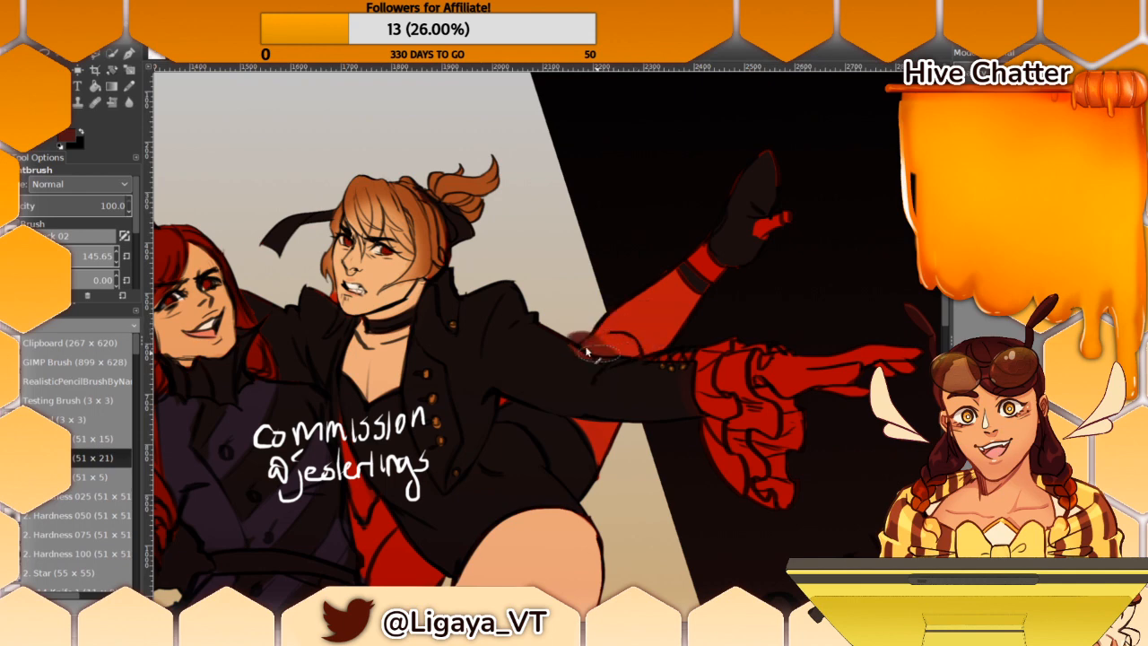
mouse_move(609, 346)
left_mouse_down()
mouse_move(641, 350)
mouse_move(687, 318)
mouse_move(689, 303)
mouse_move(631, 311)
mouse_move(611, 331)
mouse_move(666, 321)
mouse_move(672, 340)
mouse_move(712, 269)
mouse_move(696, 247)
mouse_move(719, 274)
left_mouse_up()
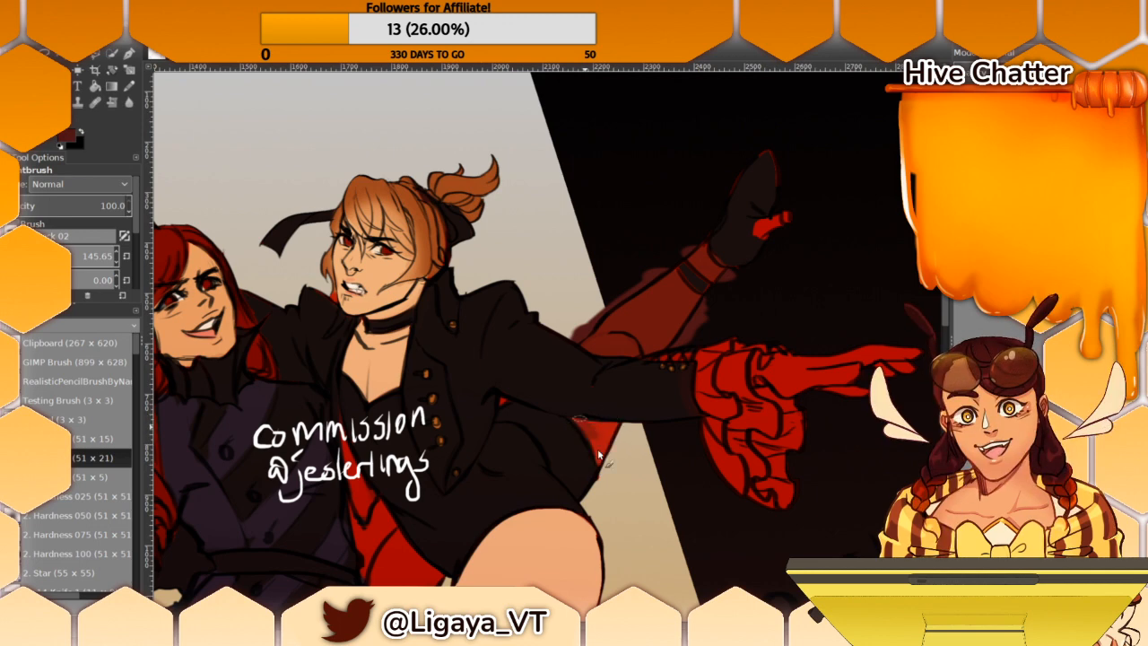
mouse_move(583, 417)
left_mouse_down()
mouse_move(604, 459)
mouse_move(615, 432)
left_mouse_up()
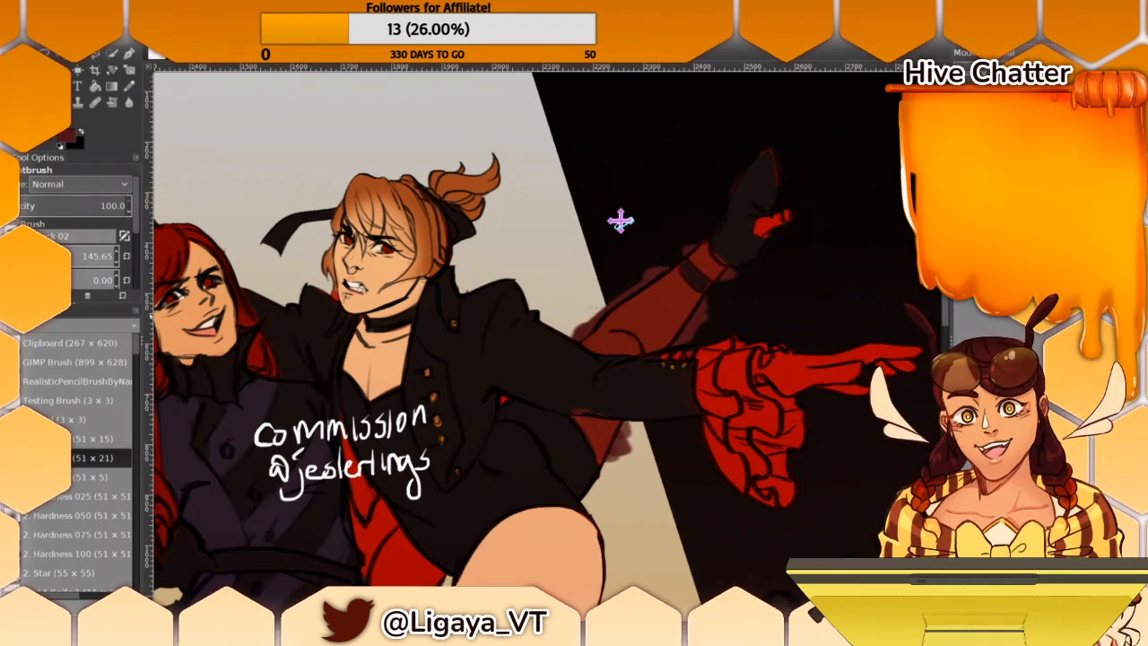
Step: Bucket-fill the dark area of the outfit beside the raised leg with black and return to the Paintbrush
left_click_drag(619, 221, 637, 116)
left_click(96, 86)
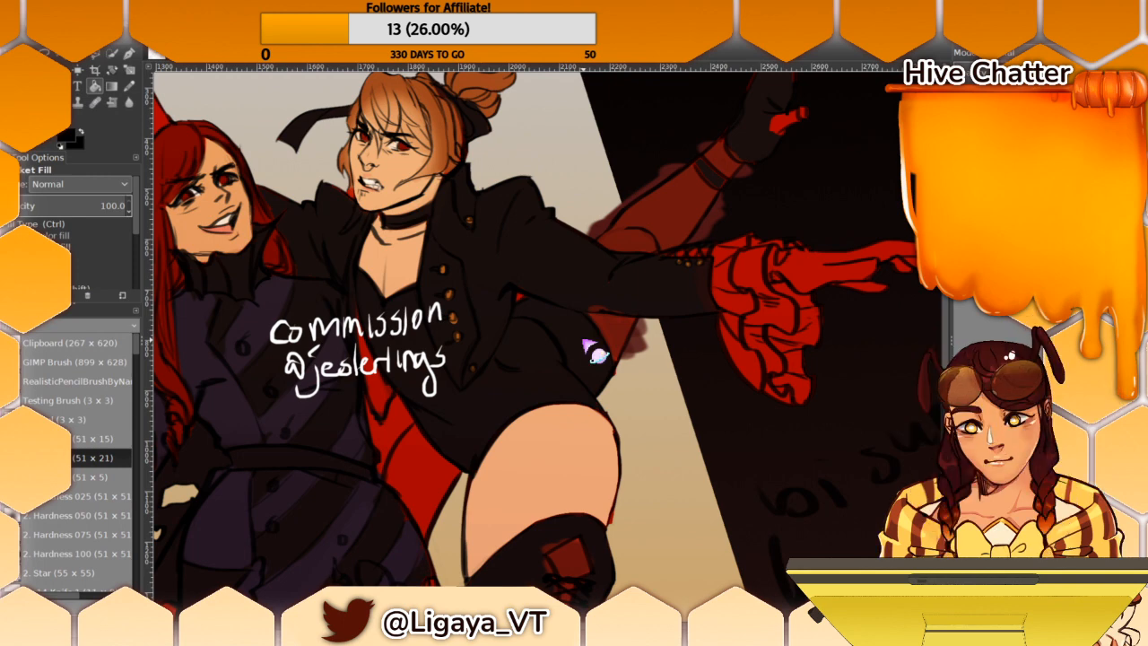
left_click(582, 337)
key("p")
left_click_drag(556, 236, 508, 283)
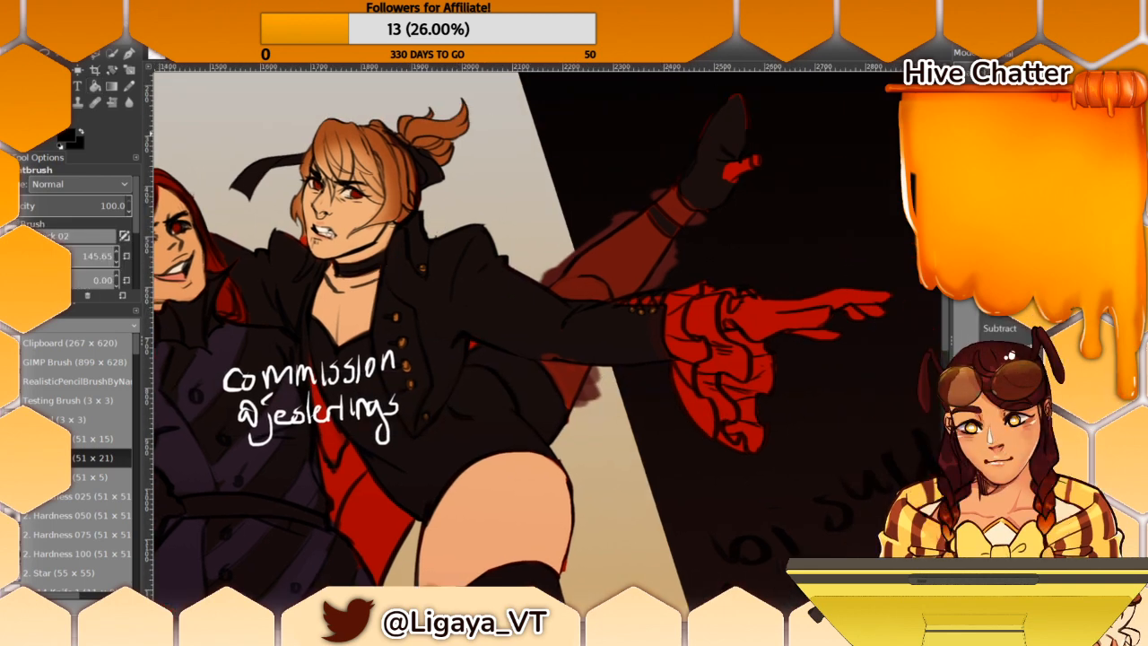
Step: Set the shading layer's blend mode to Multiply and fit the whole image in view
key("ctrl+z")
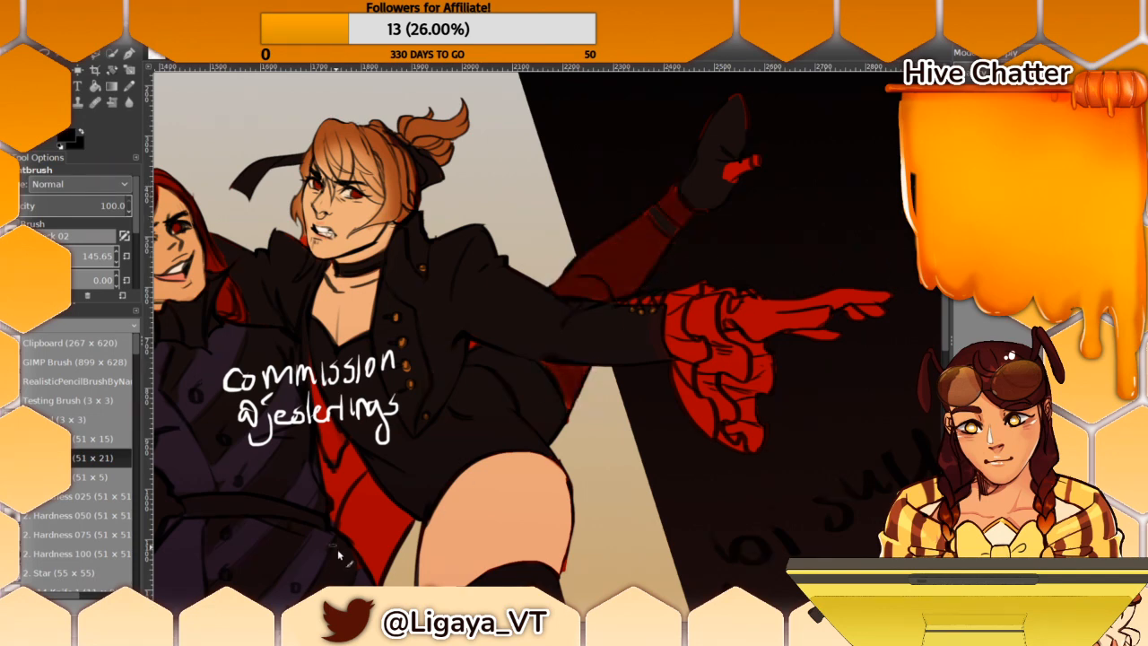
key("ctrl+shift+j")
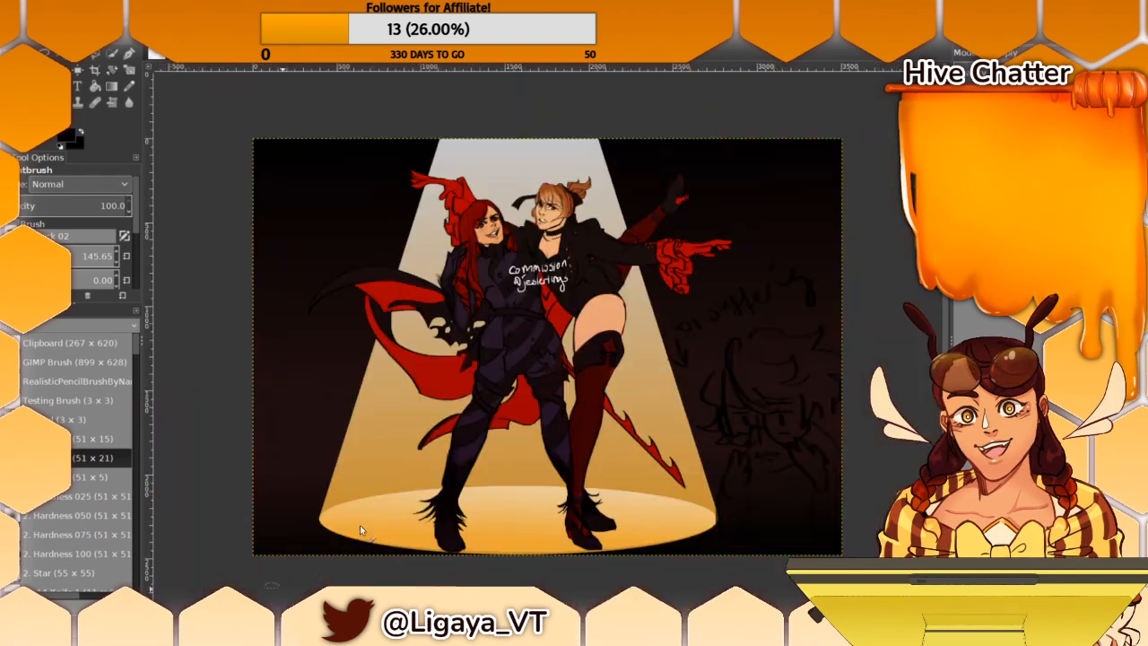
left_click_drag(423, 454, 414, 454)
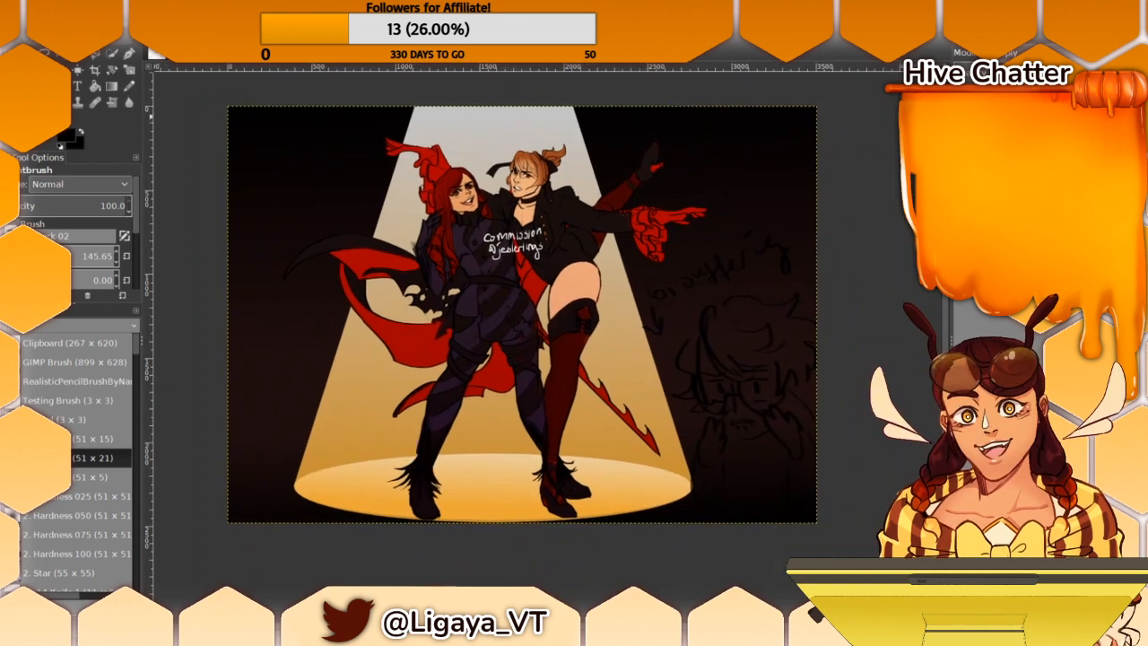
left_click(1014, 53)
key("Escape")
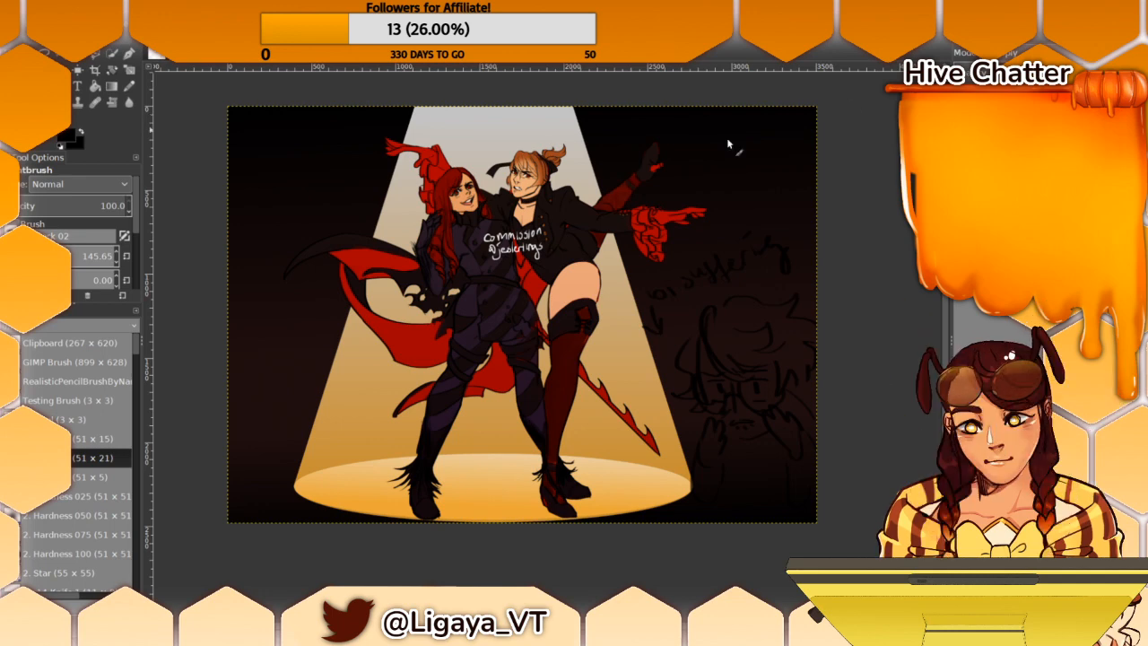
Step: Sample the stocking's dark red and paint shading over the outstretched glove, the raised sleeve and the red cape lining
left_click(576, 372, "ctrl")
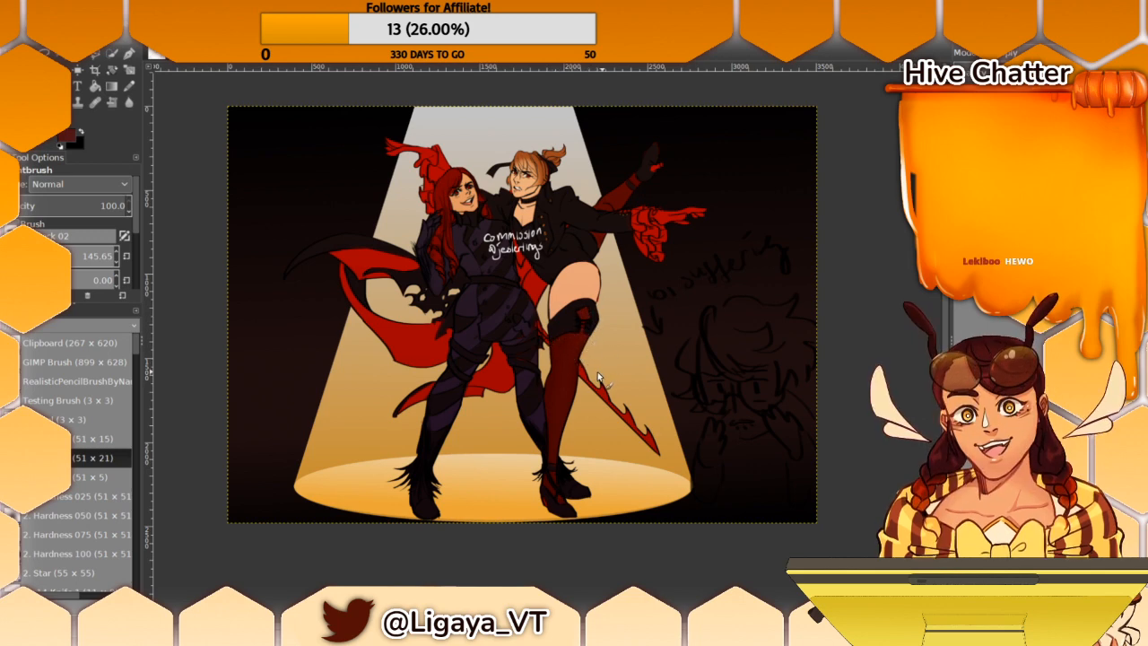
mouse_move(590, 448)
left_mouse_down()
mouse_move(610, 330)
mouse_move(619, 439)
mouse_move(589, 529)
mouse_move(594, 470)
left_mouse_up()
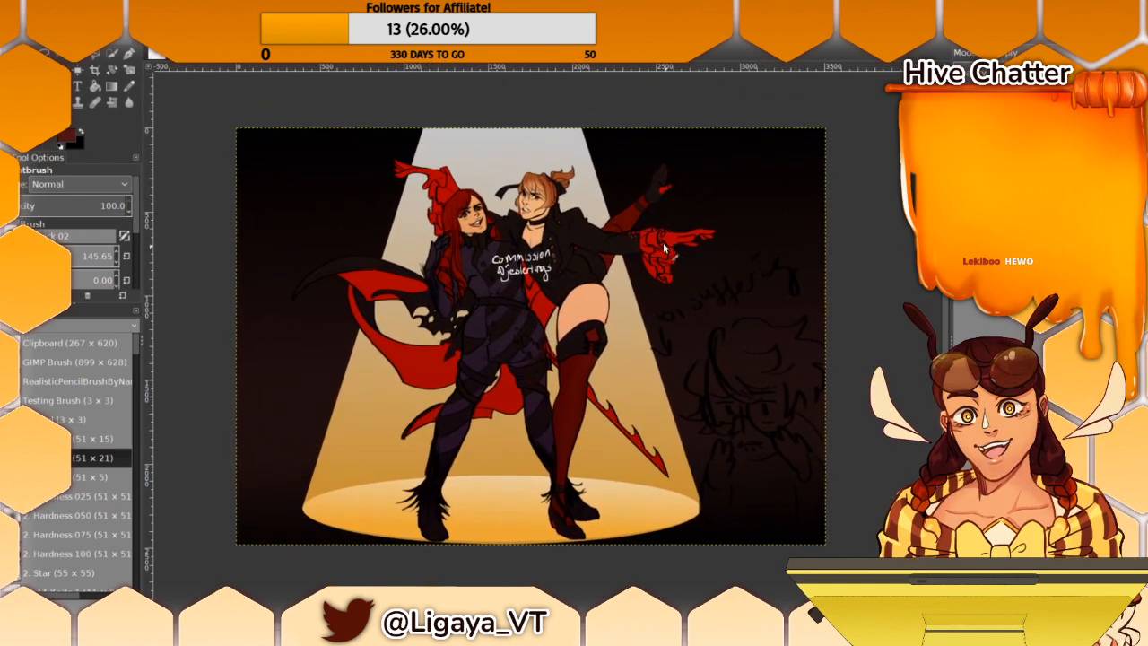
mouse_move(664, 243)
left_mouse_down()
mouse_move(645, 224)
mouse_move(655, 274)
mouse_move(666, 254)
mouse_move(672, 265)
left_mouse_up()
mouse_move(455, 159)
left_mouse_down()
mouse_move(433, 208)
mouse_move(438, 239)
left_mouse_up()
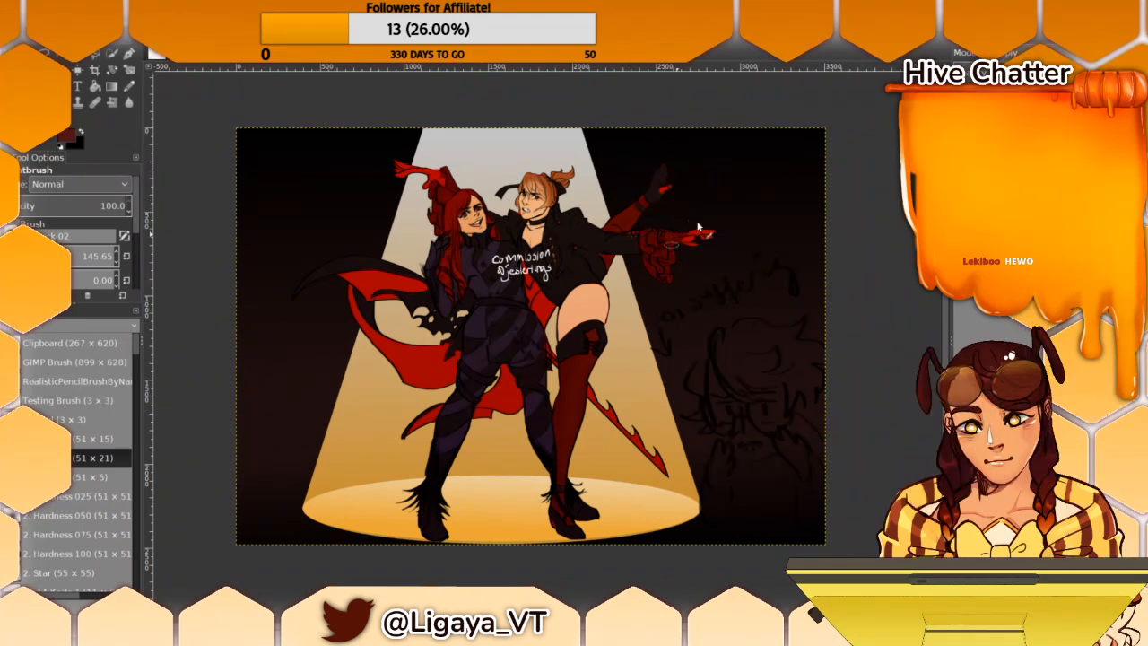
left_click_drag(697, 223, 700, 249)
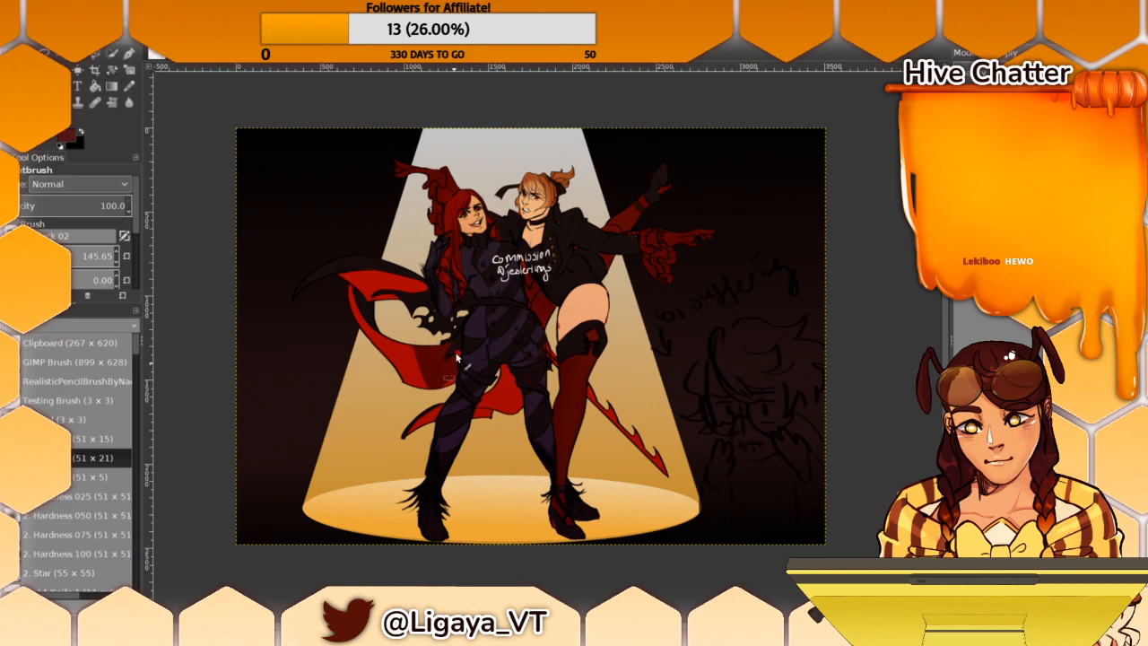
mouse_move(400, 284)
left_mouse_down()
mouse_move(416, 287)
mouse_move(396, 274)
left_mouse_up()
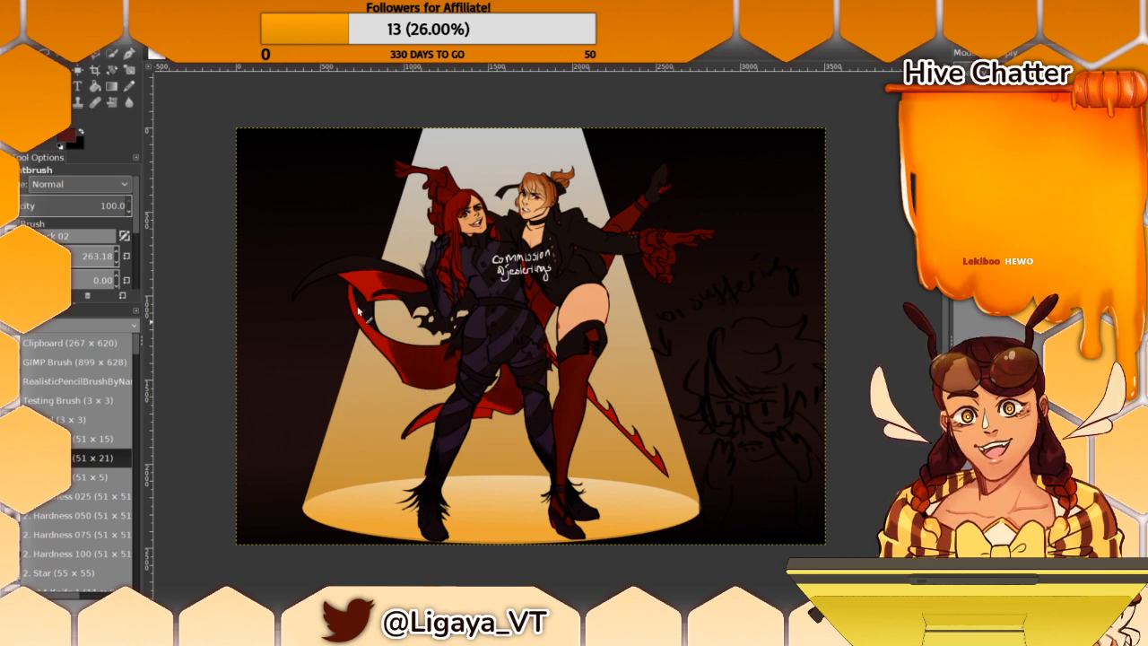
Step: Soften the dark red shading along the cape's lit areas with the Eraser and the Hardness 025 brush
left_click(27, 102)
left_click(79, 496)
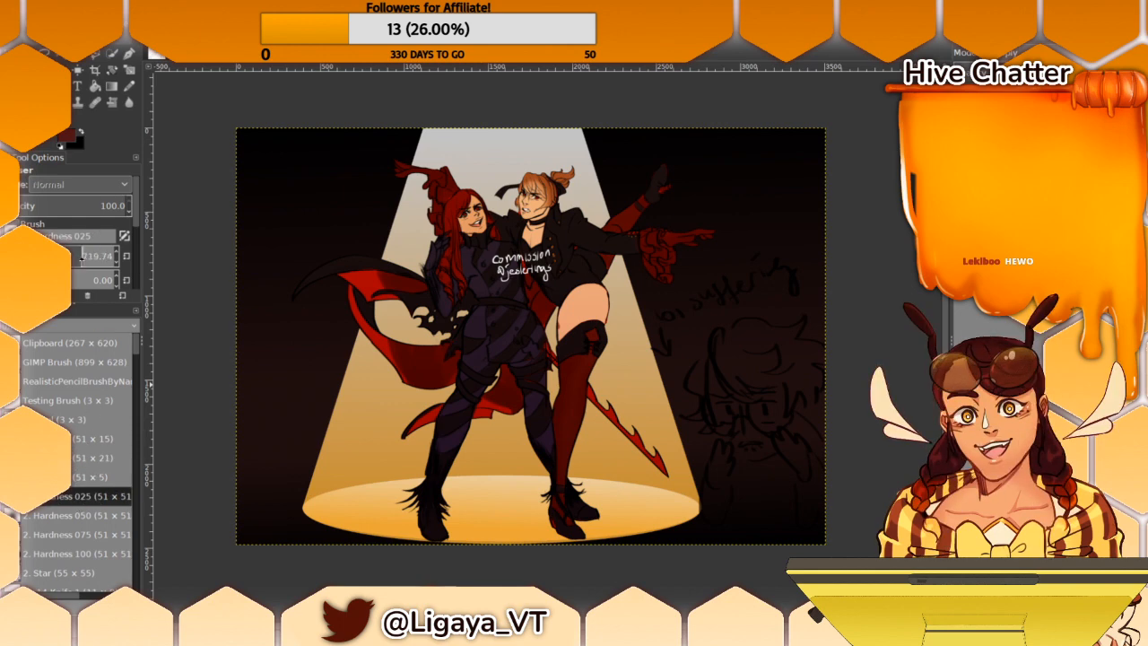
left_click_drag(84, 252, 98, 253)
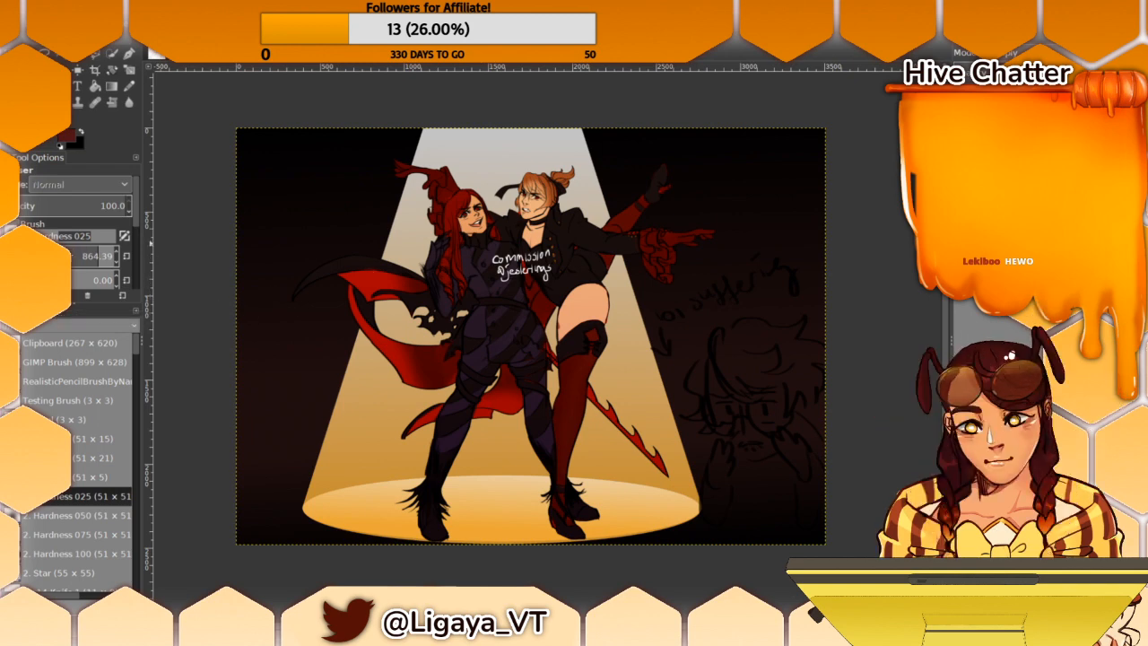
left_click(81, 253)
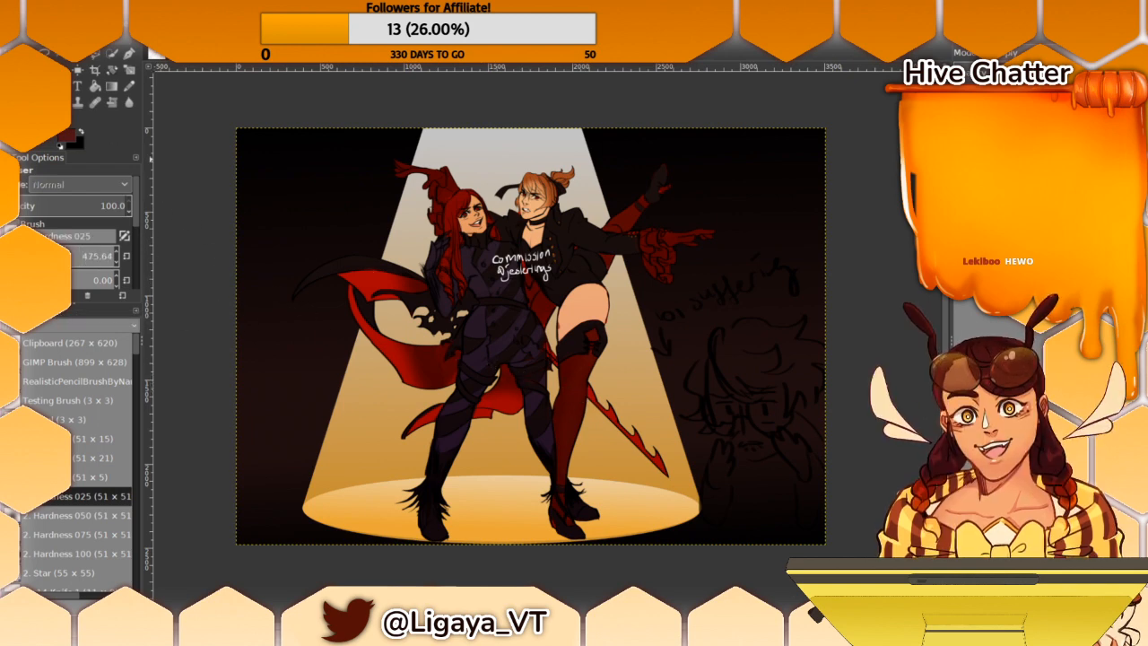
left_click(125, 101)
key("shift+e")
left_click_drag(583, 162, 587, 177)
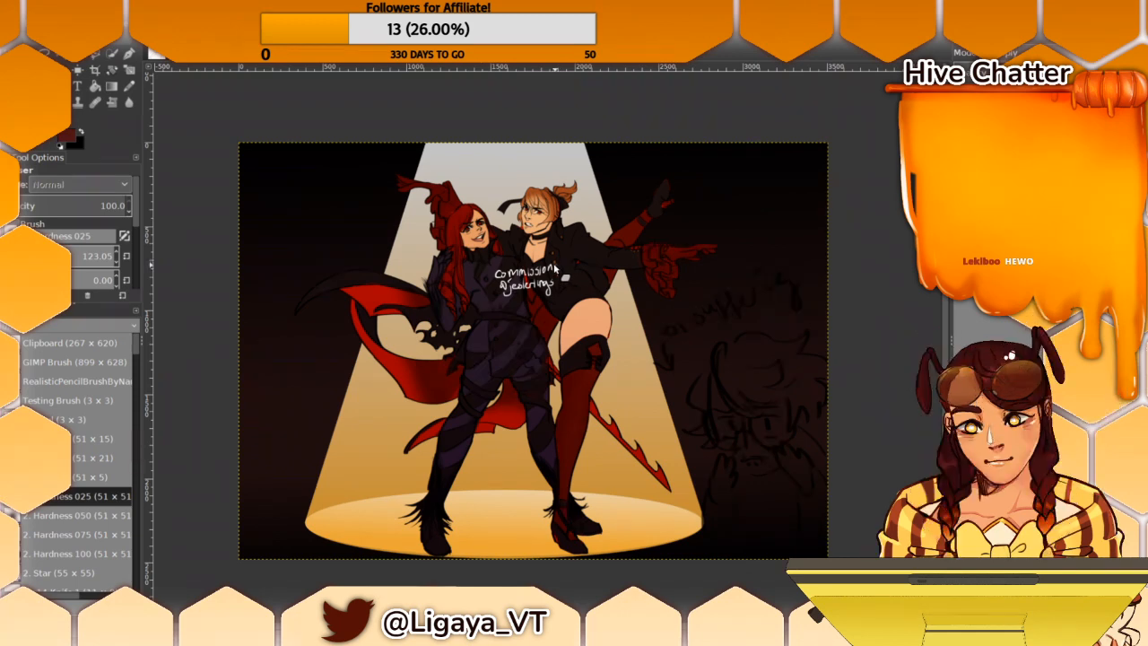
Step: Erase dark red shading from the lit parts of the gloves with the soft Eraser at size 123.05
key("p")
left_click_drag(81, 255, 91, 254)
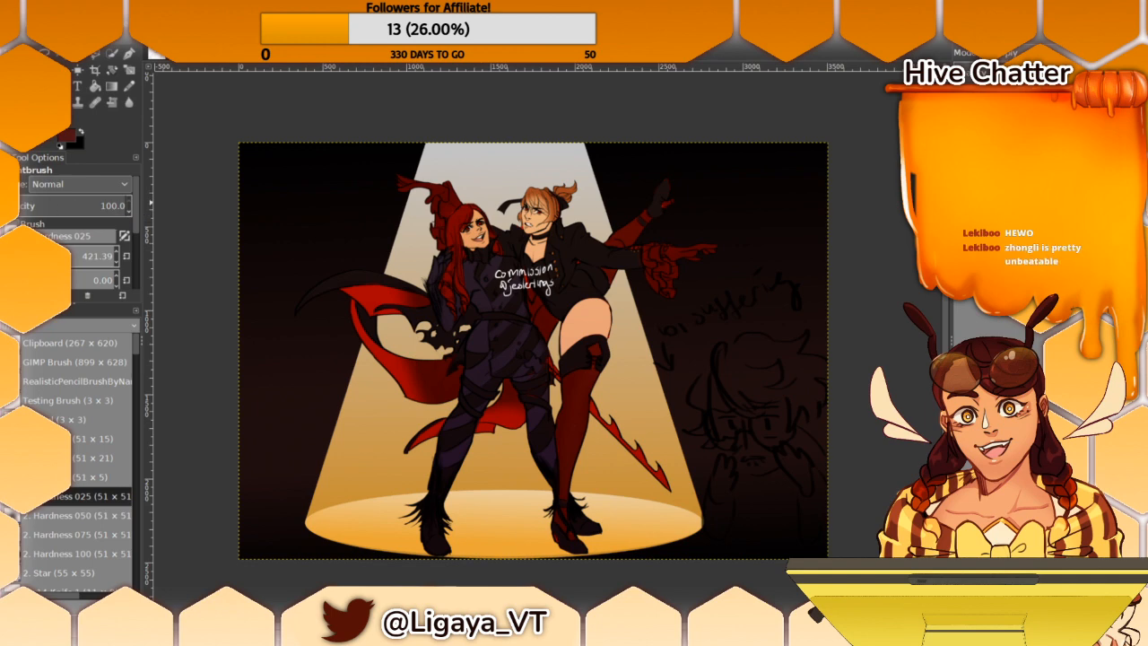
key("shift+e")
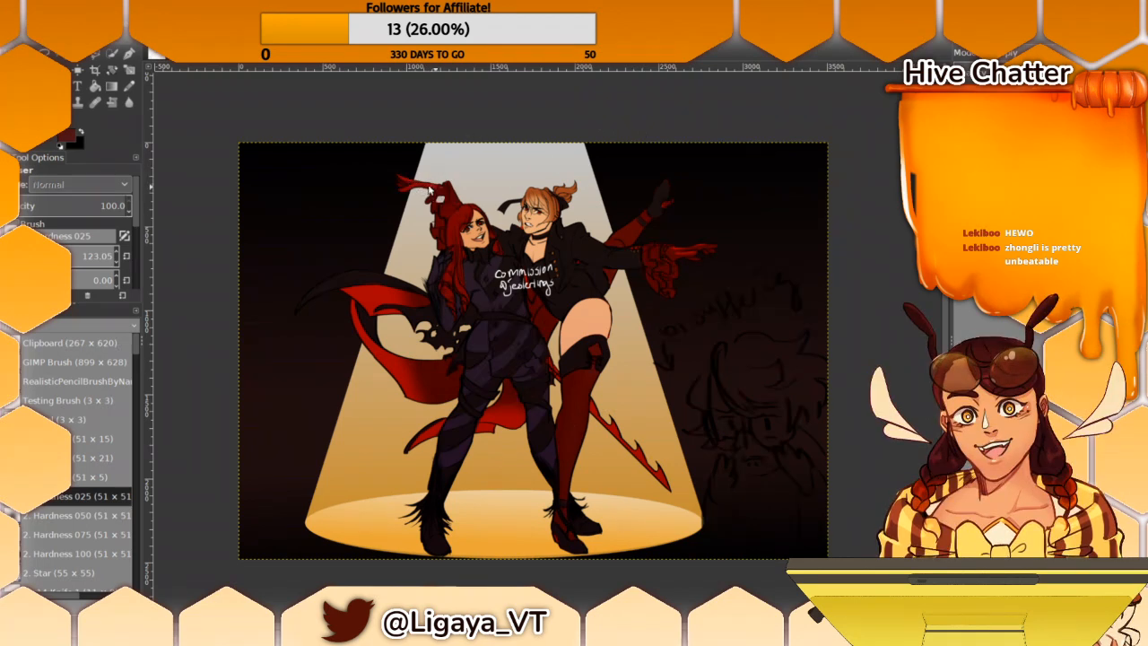
left_click_drag(555, 153, 526, 200)
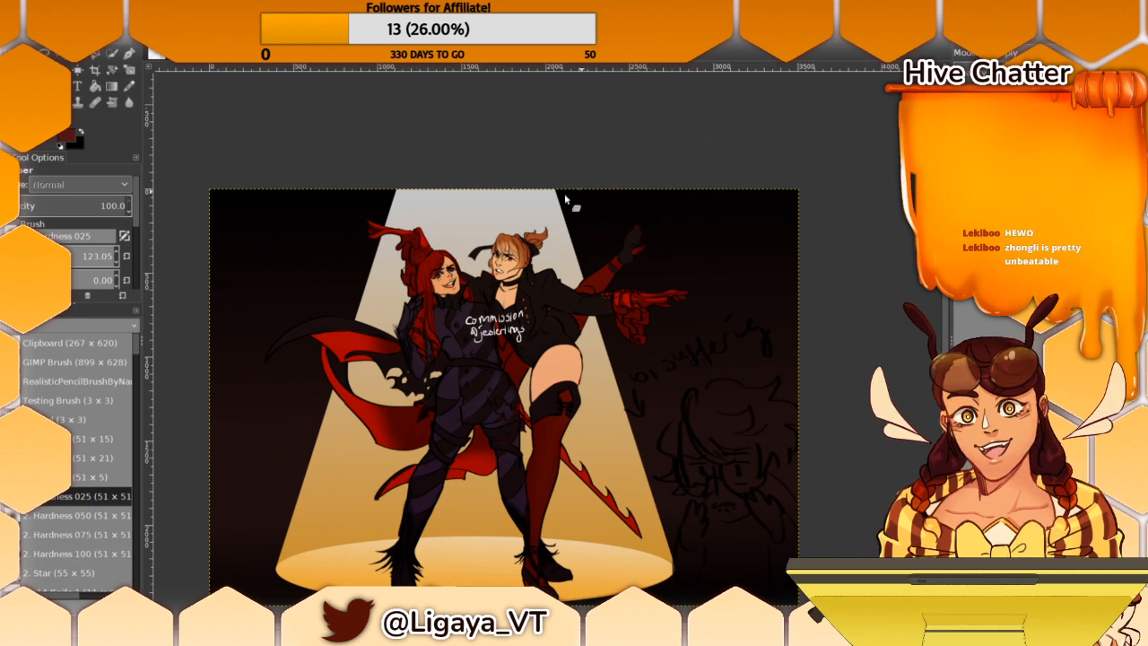
Step: Lighten the knee diamond and upper red stocking with the soft Eraser, enlarging it to size 579.61
left_click_drag(100, 258, 82, 257)
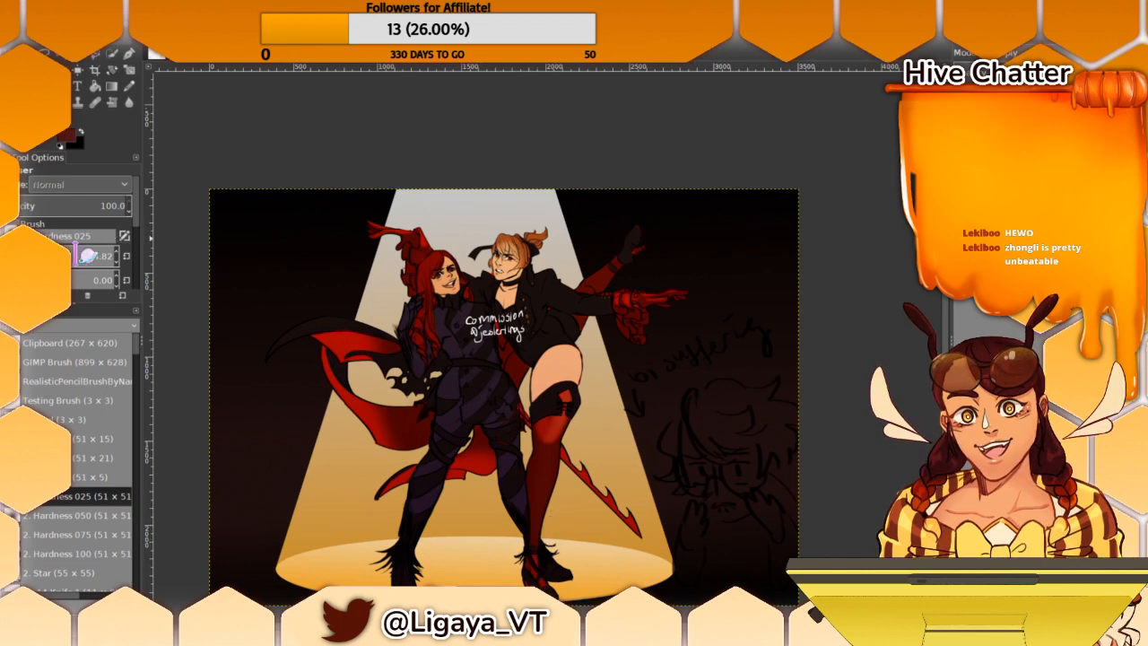
left_click(83, 255)
left_click_drag(83, 256, 87, 256)
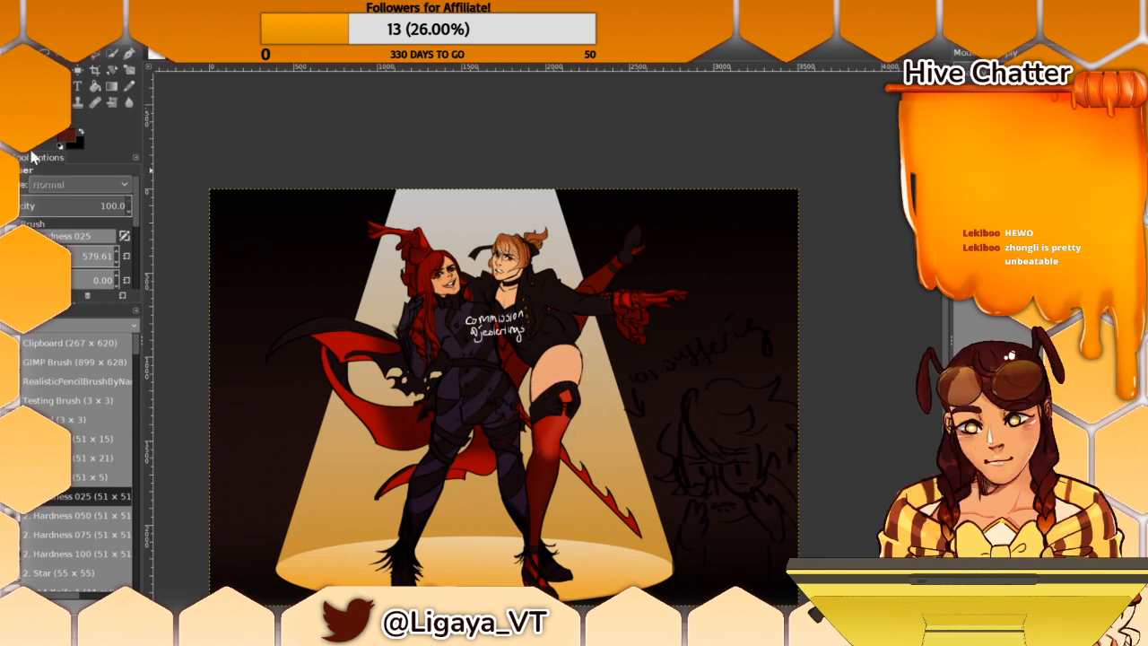
Step: Paint soft dark red shading over the dark suit's legs using the Paintbrush with the Hardness 025 brush
key("p")
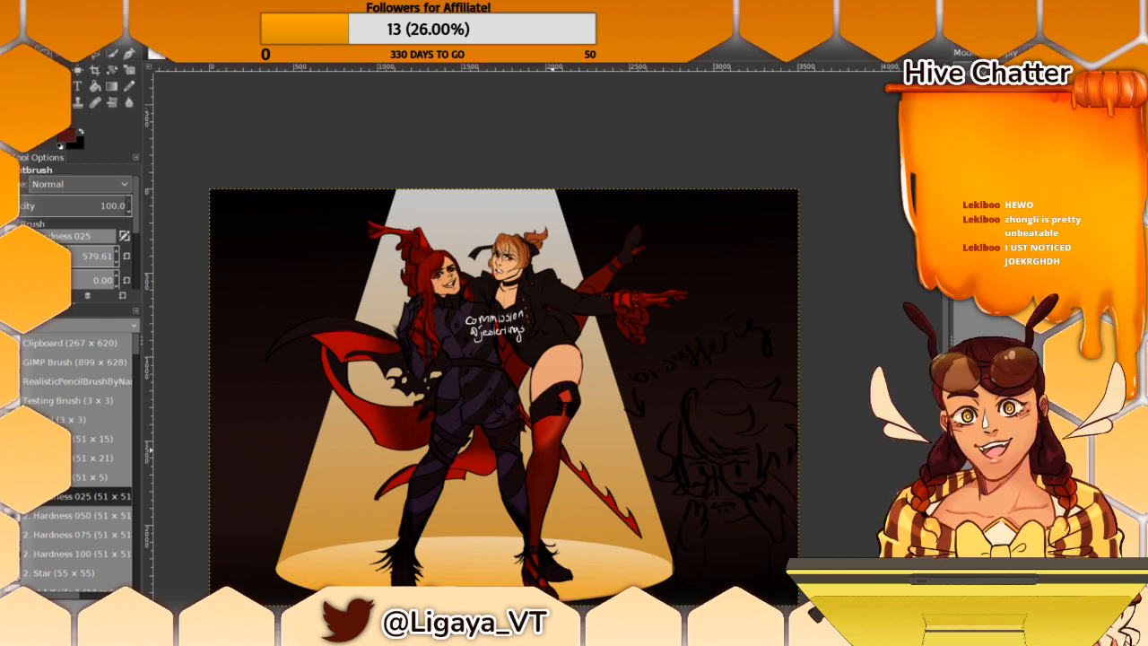
key("bracketright")
key("d")
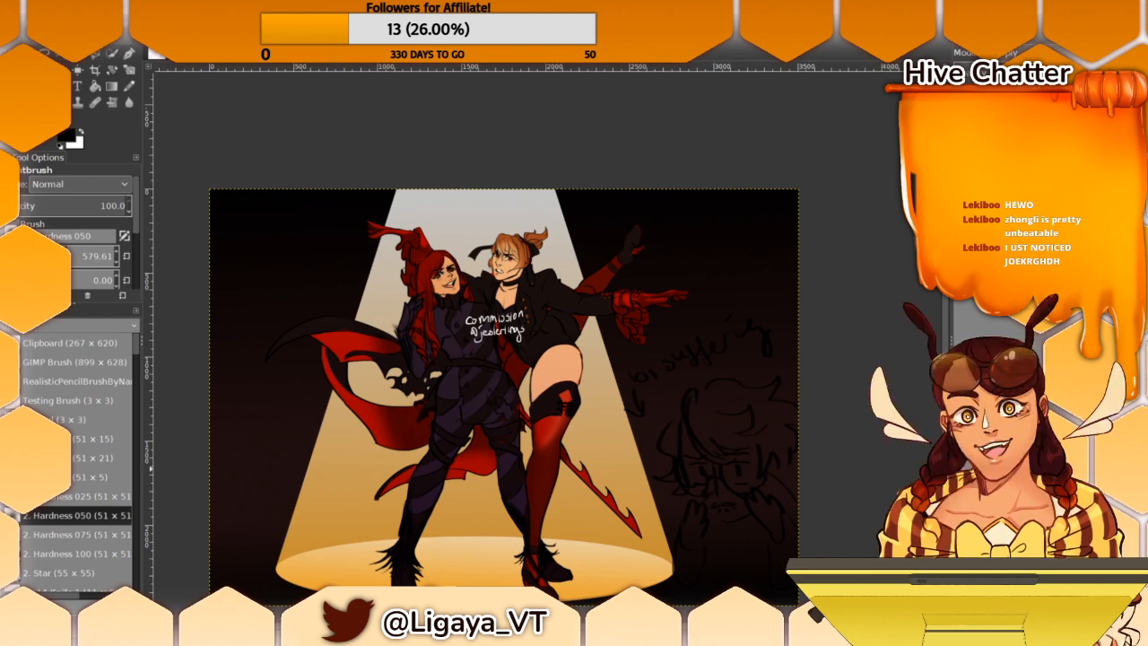
scroll(227, 266, "down", 3)
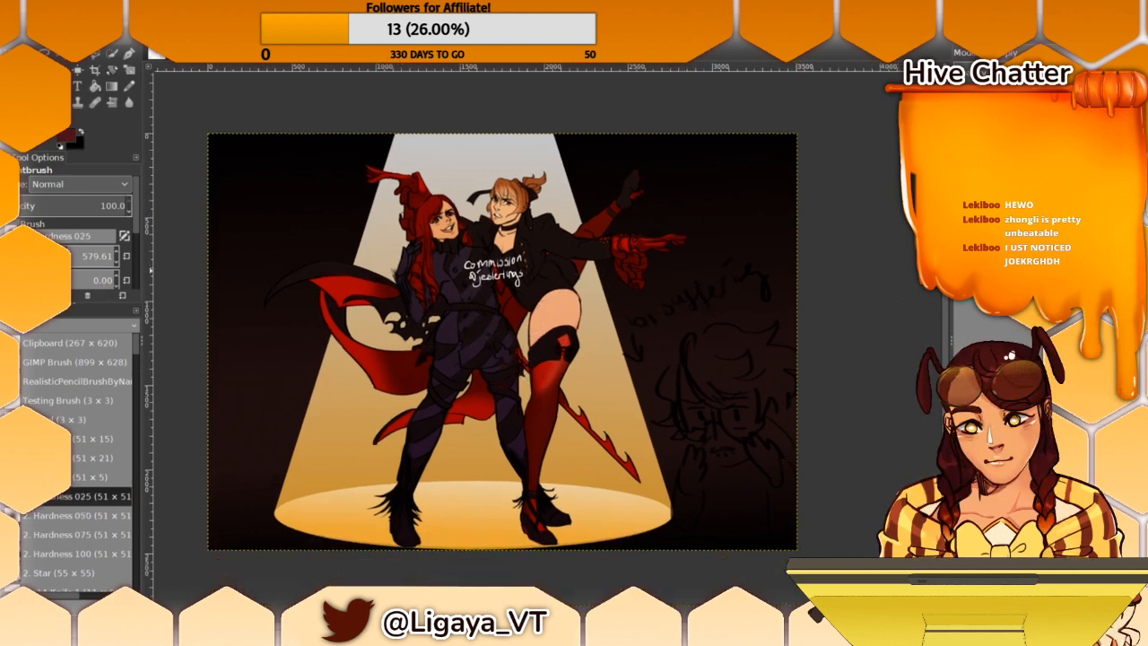
scroll(359, 321, "up", 1)
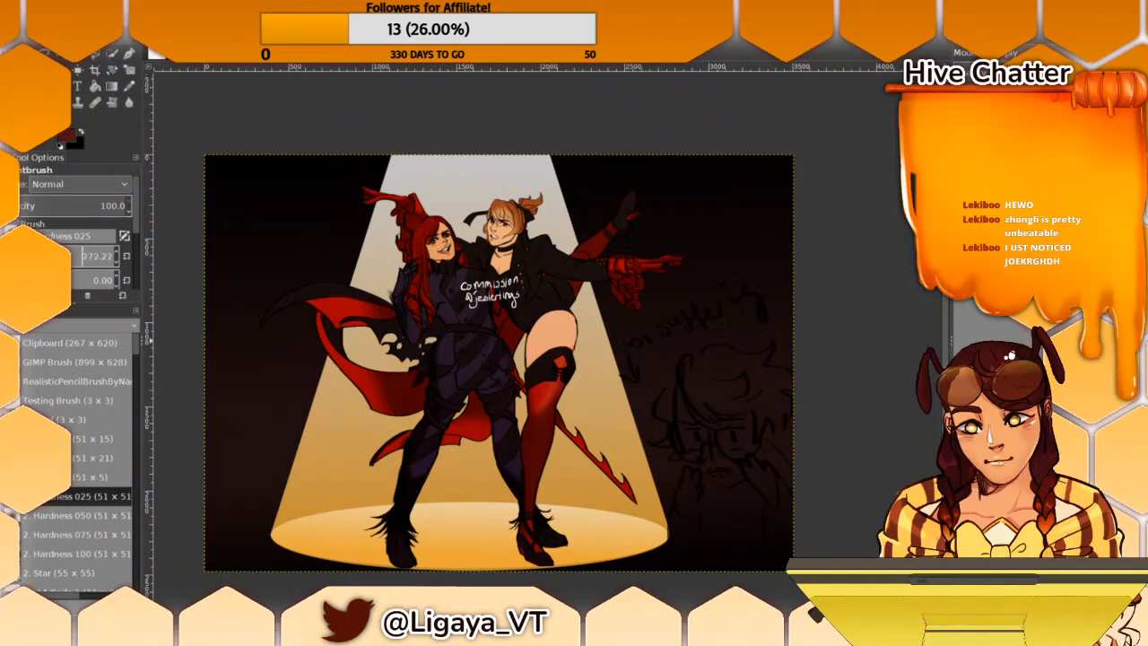
left_click_drag(58, 256, 68, 257)
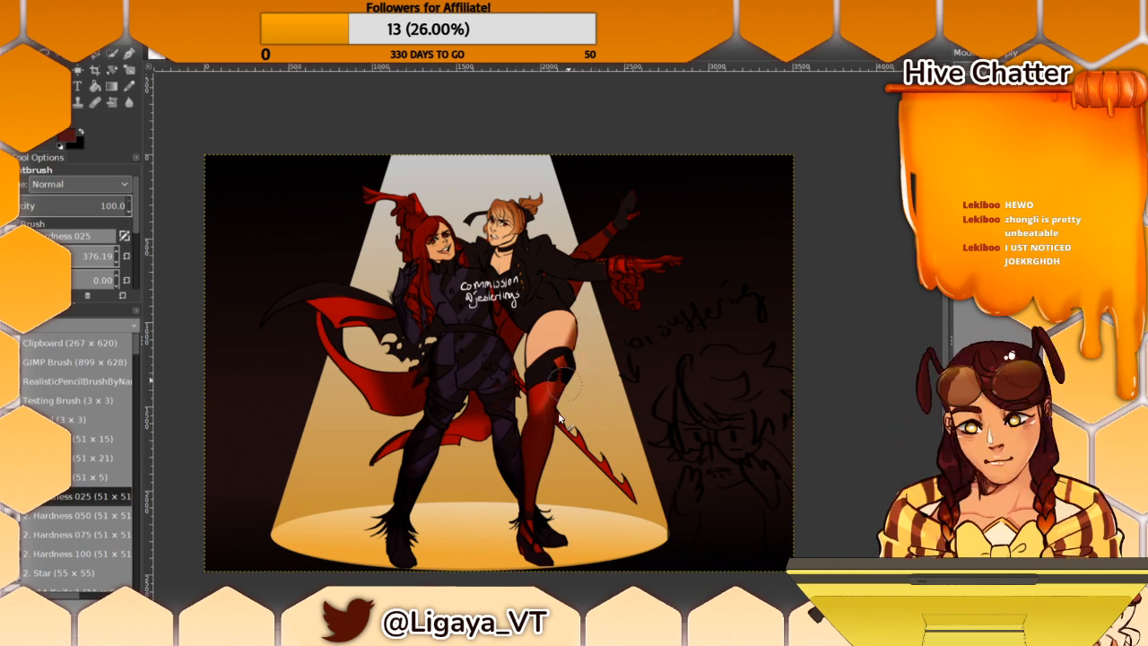
left_click_drag(552, 359, 559, 366)
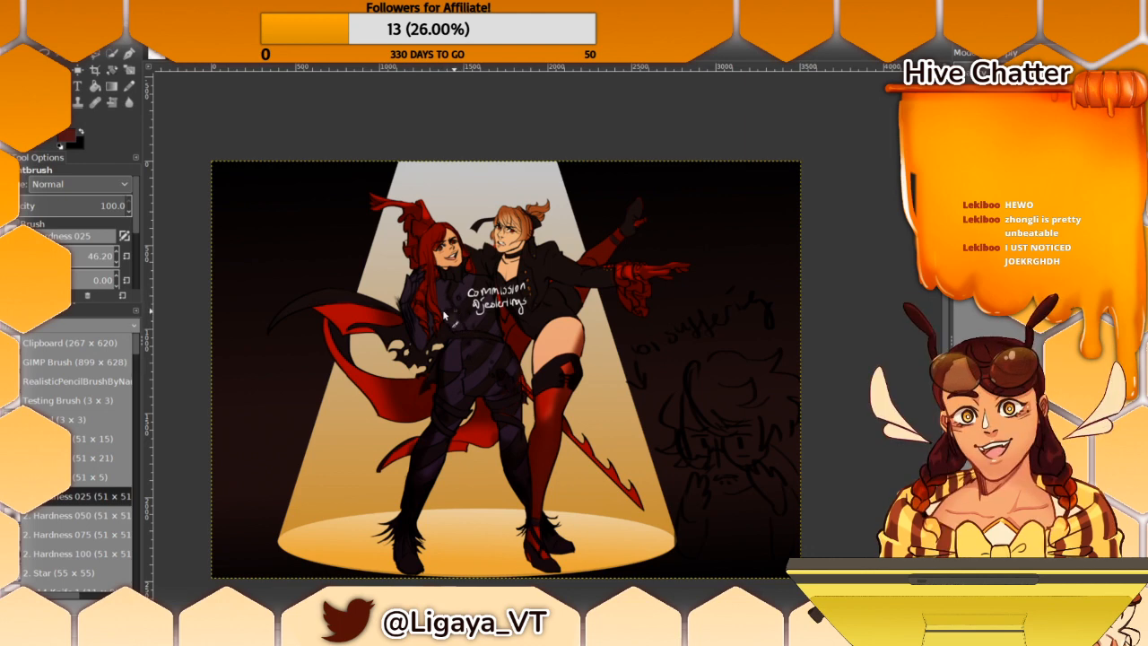
Step: Undo the last soft stroke and set the Paintbrush size to 276.74, with the watermark and sketch overlay hidden
left_click(38, 256)
key("ctrl+z")
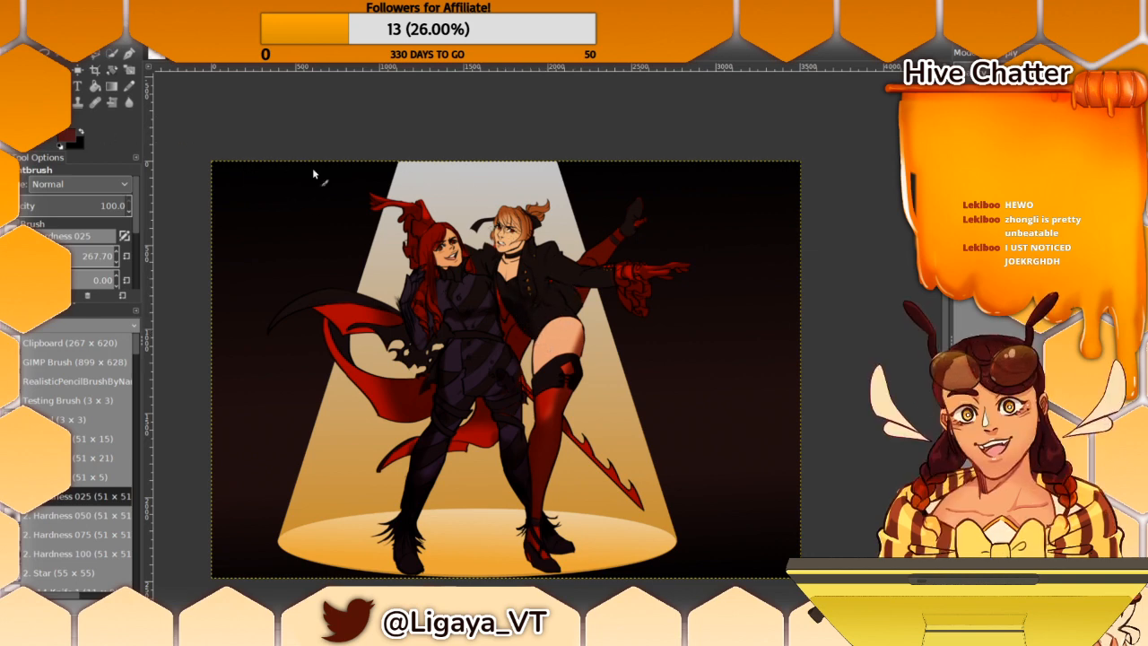
left_click(18, 255)
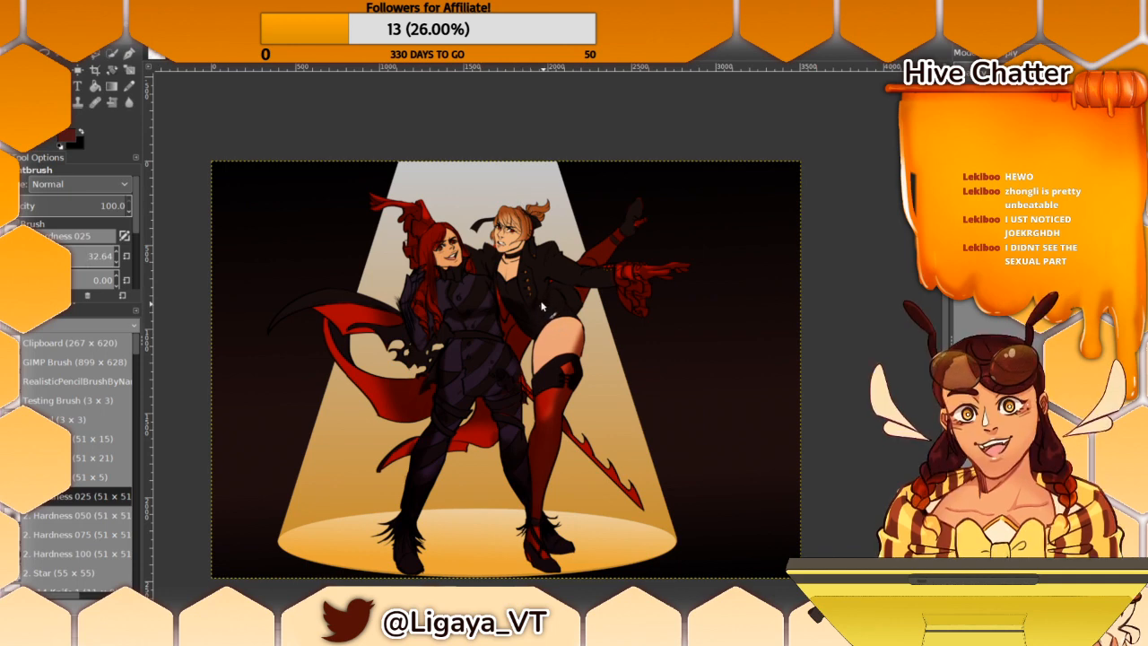
left_click_drag(581, 162, 572, 176)
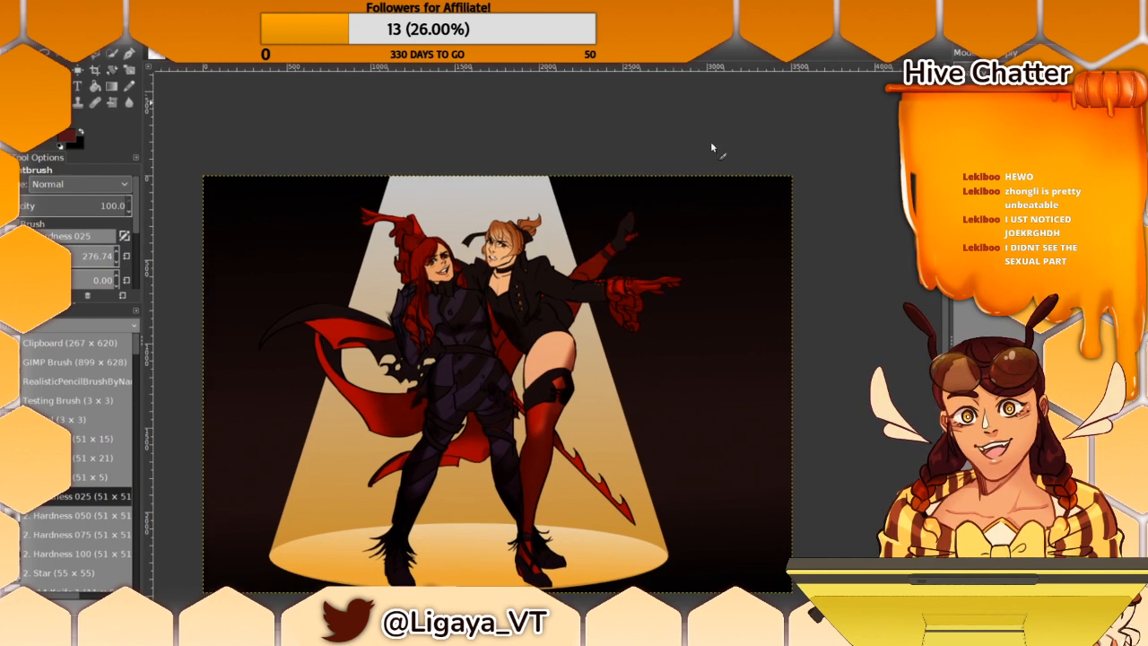
left_click_drag(498, 282, 502, 238)
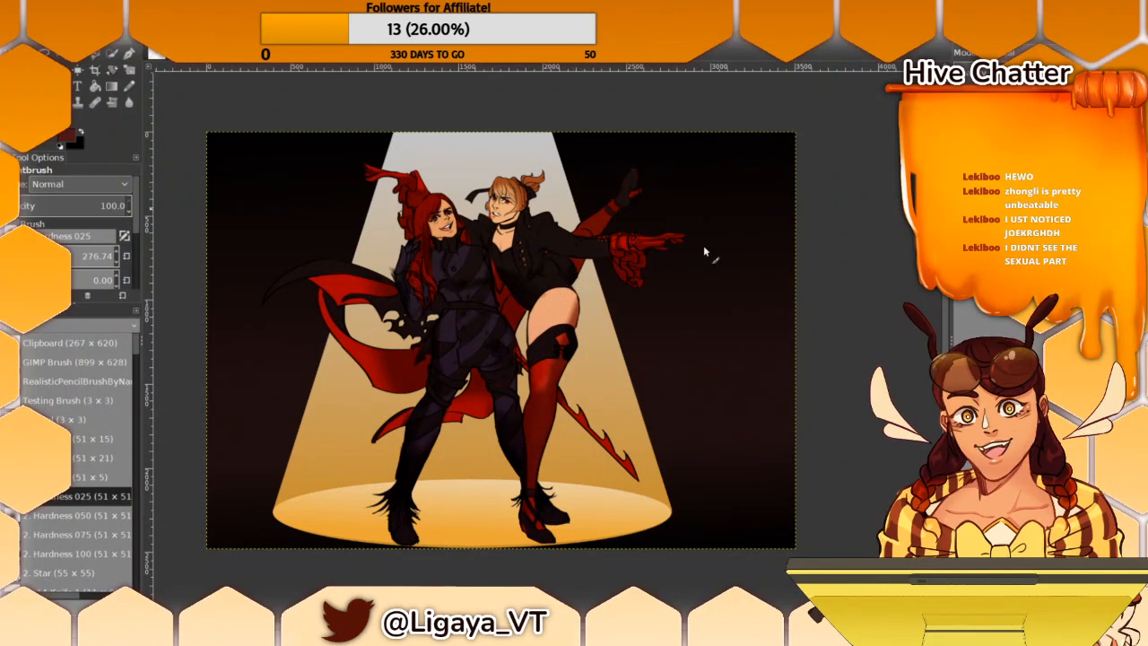
Step: Sample the thigh's skin tone and paint bare skin at the hip below the black jacket with the Block 02 brush at size 68.81
left_click(562, 310, "ctrl")
key("shift+b")
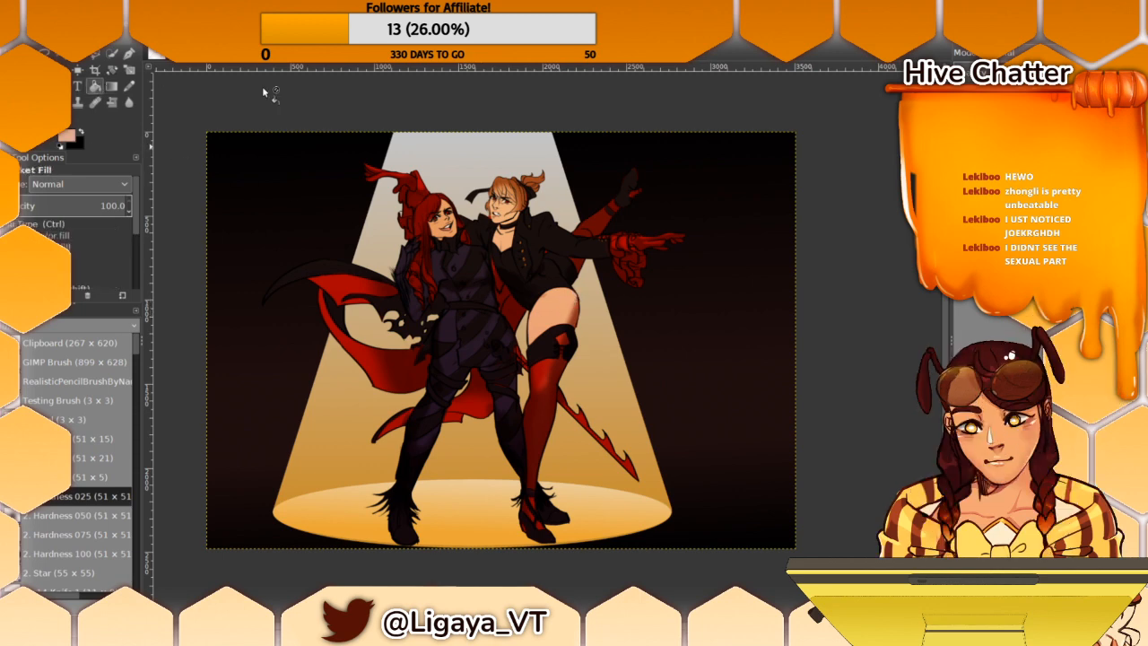
key("p")
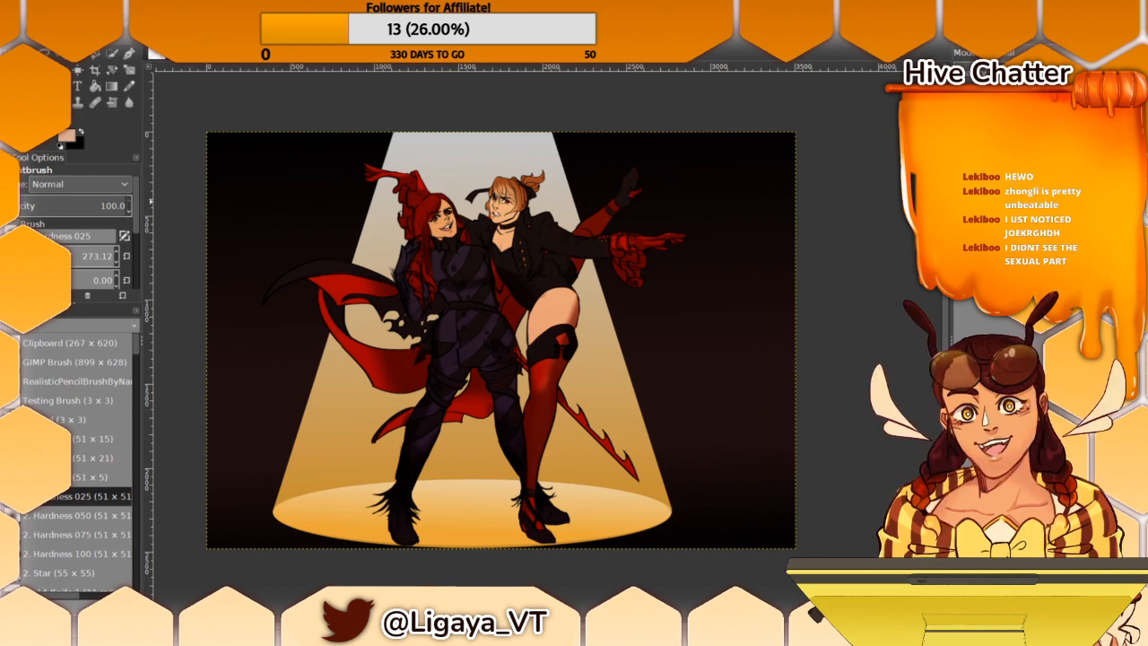
left_click(88, 256)
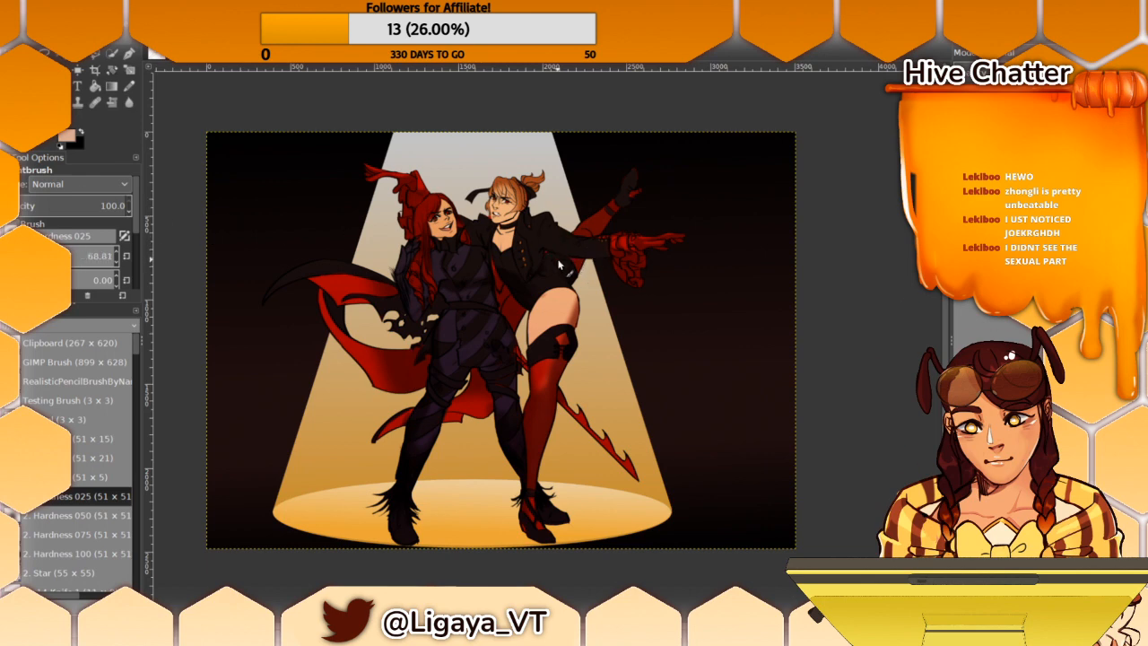
left_click(108, 458)
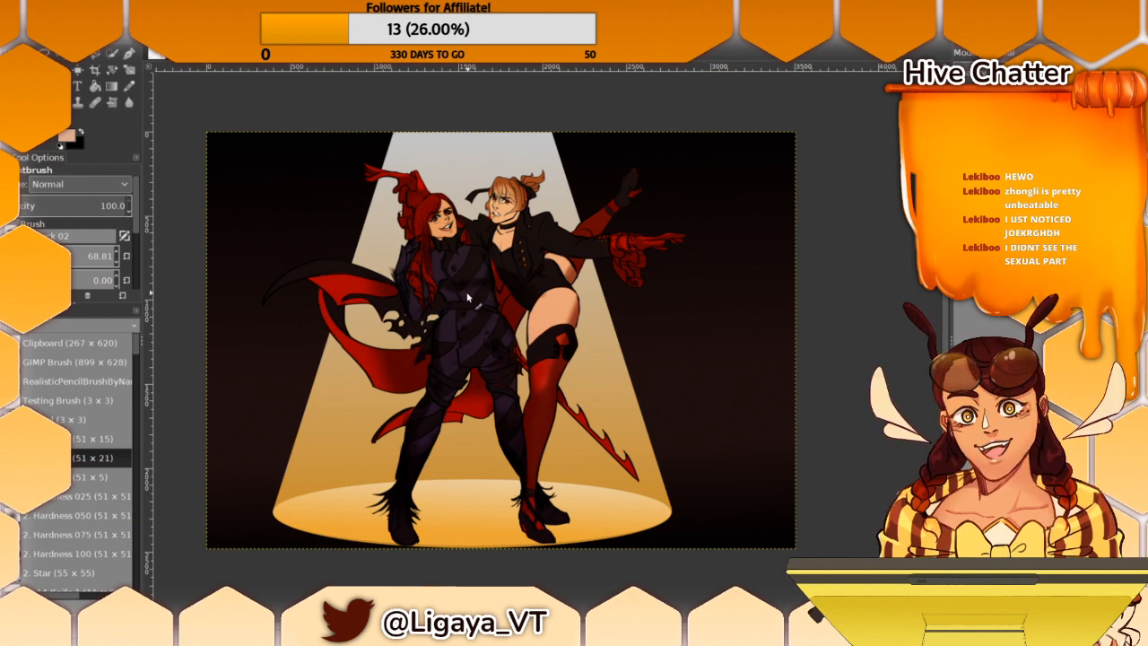
Step: Hide the watermark and sketch overlay and sample black from the outfit as the paint colour
scroll(466, 298, "up", 1)
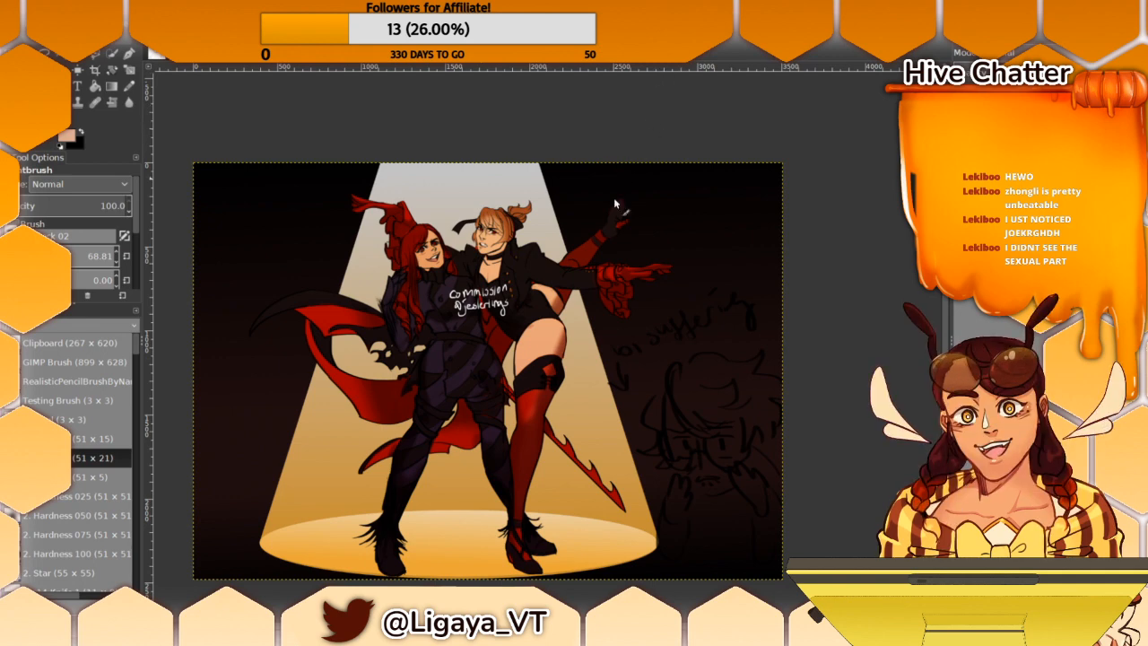
left_click(963, 95)
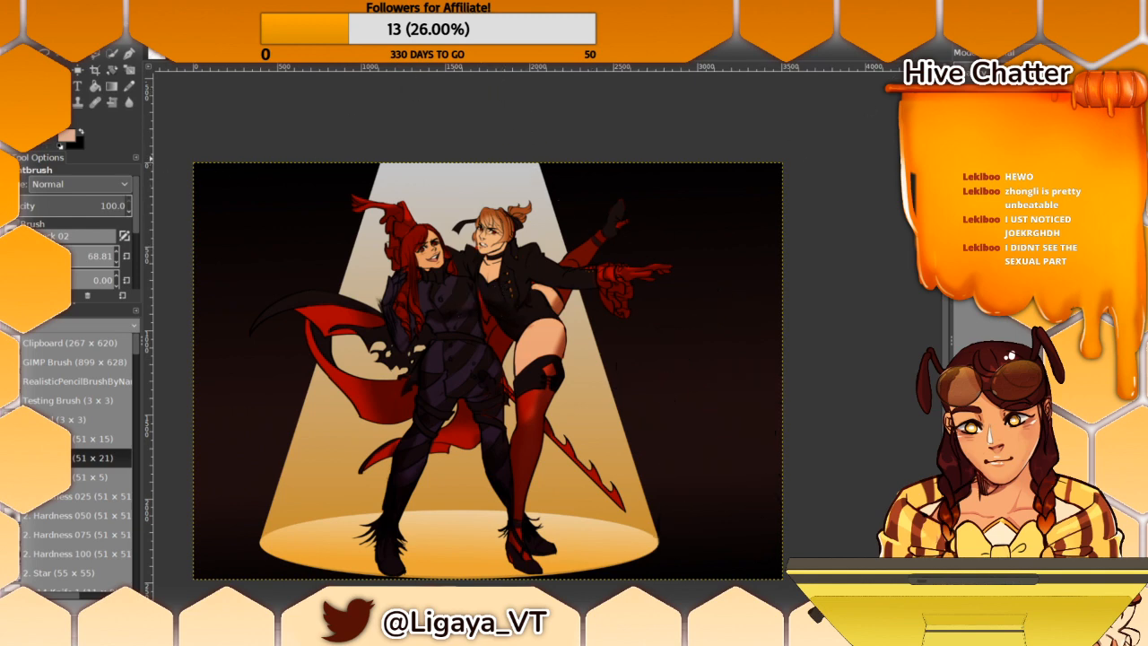
left_click(516, 321, "ctrl")
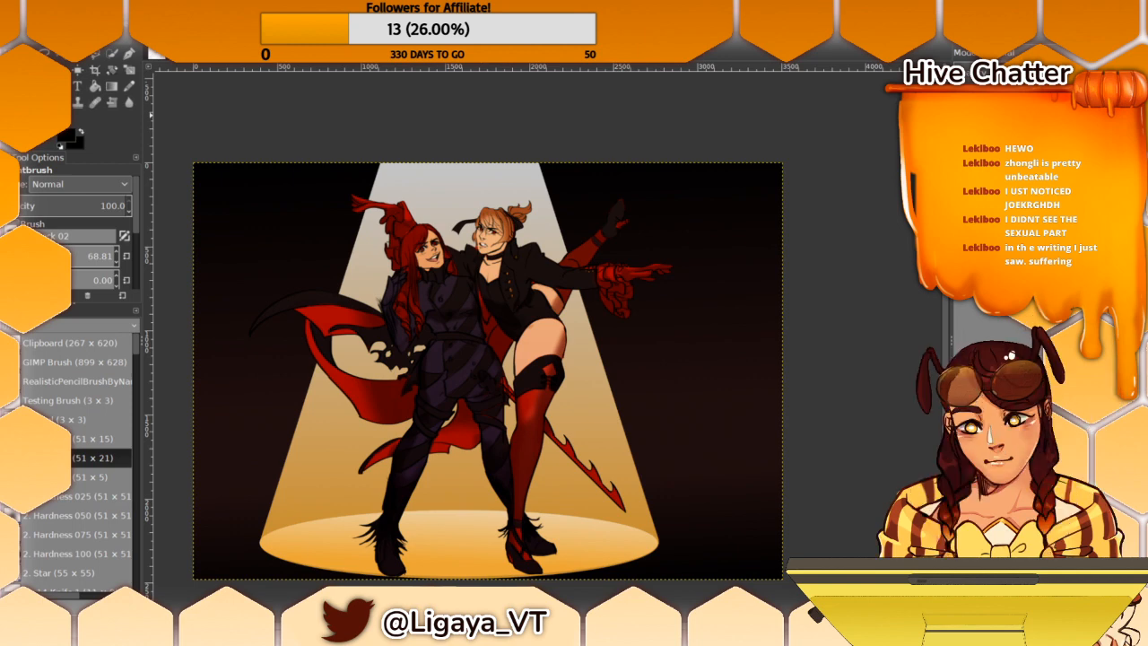
Step: Undo the latest series of black brush strokes
key("ctrl+z")
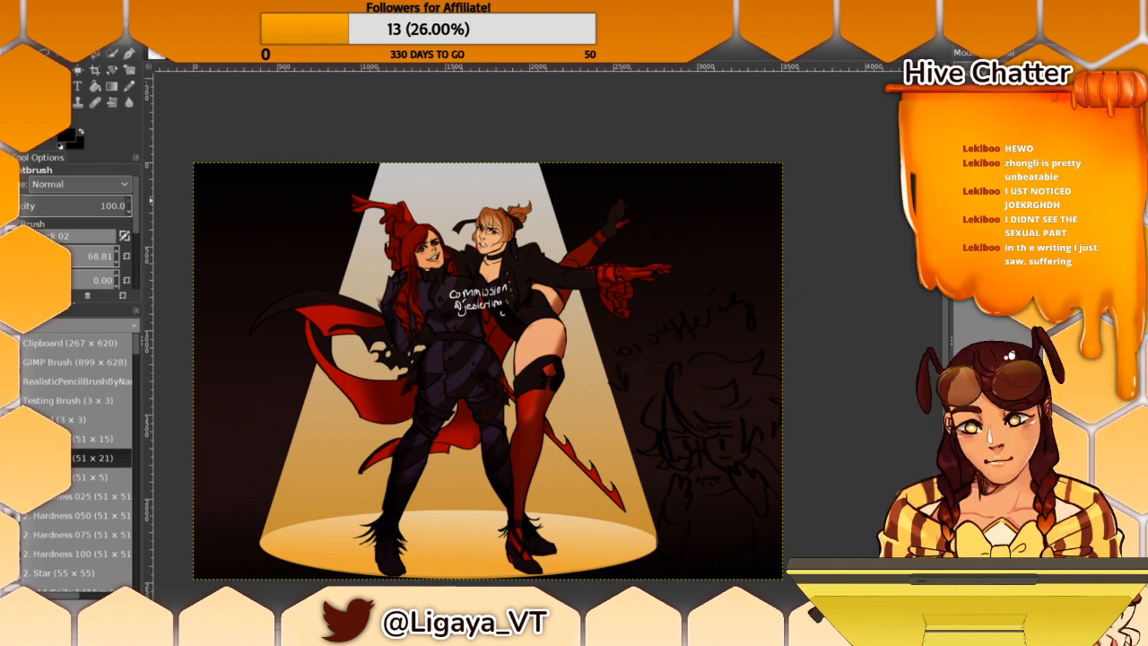
key("ctrl+z")
key("ctrl+z")
key("ctrl+z")
key("ctrl+z")
key("ctrl+z")
key("ctrl+z")
key("ctrl+z")
key("ctrl+z")
Step: Sample the dark red shading colour for painting and set the Paintbrush size to 285.78, with the watermark and sketch overlay hidden
left_click_drag(736, 218, 749, 216)
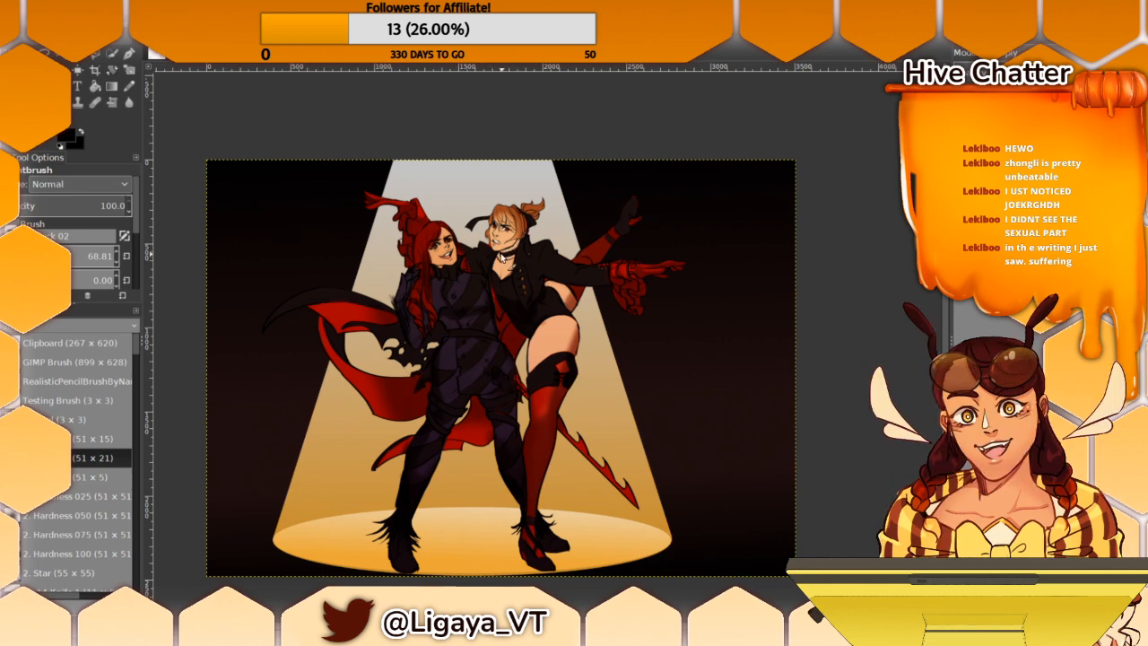
left_click(579, 332, "ctrl")
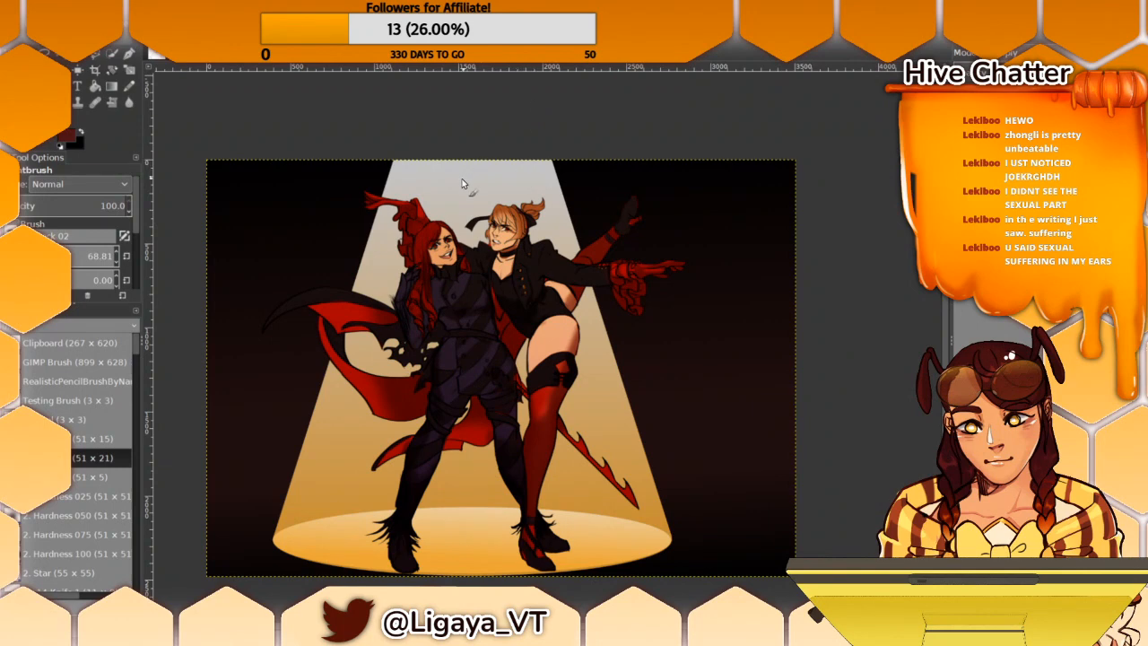
left_click_drag(504, 303, 466, 266)
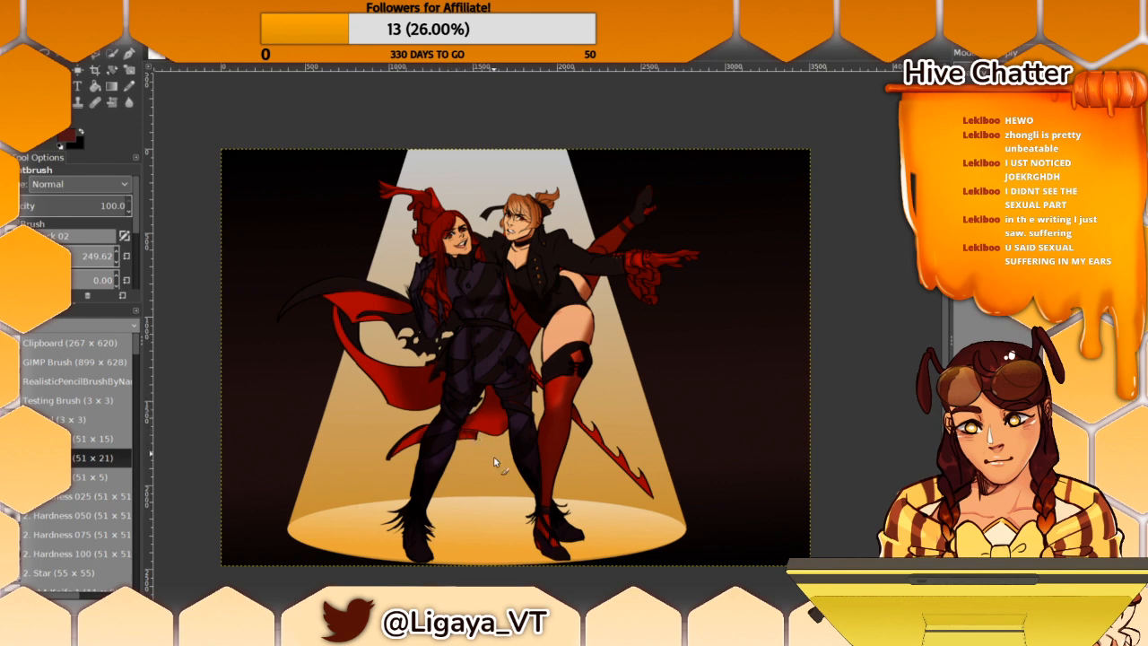
scroll(487, 272, "up", 2)
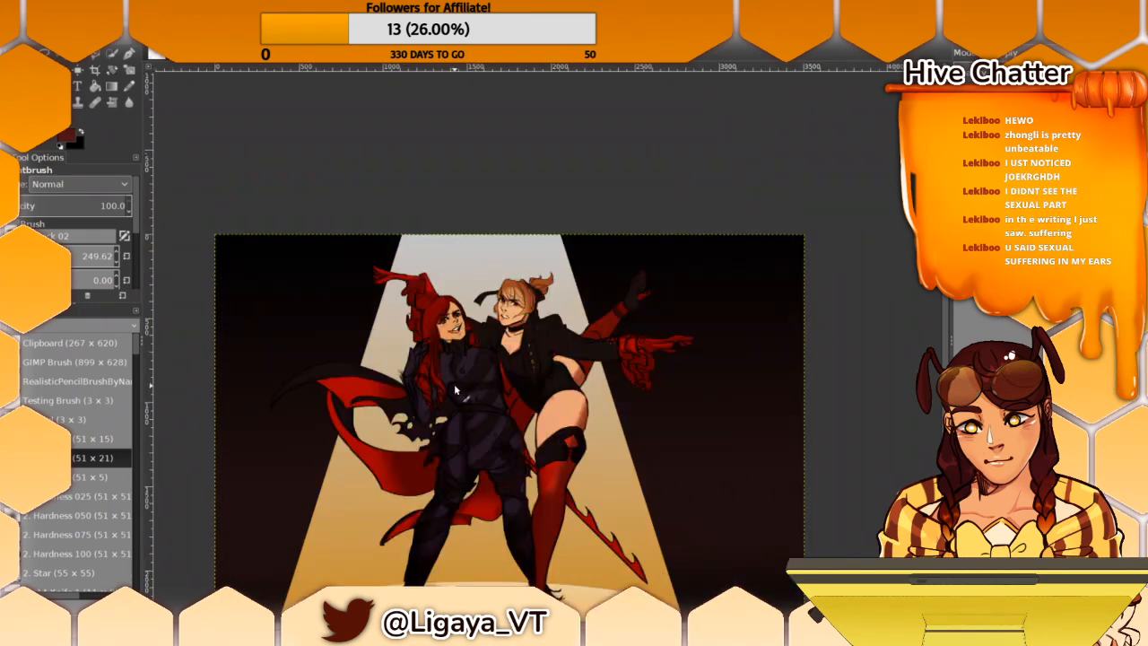
left_click(84, 255)
left_click_drag(83, 257, 152, 262)
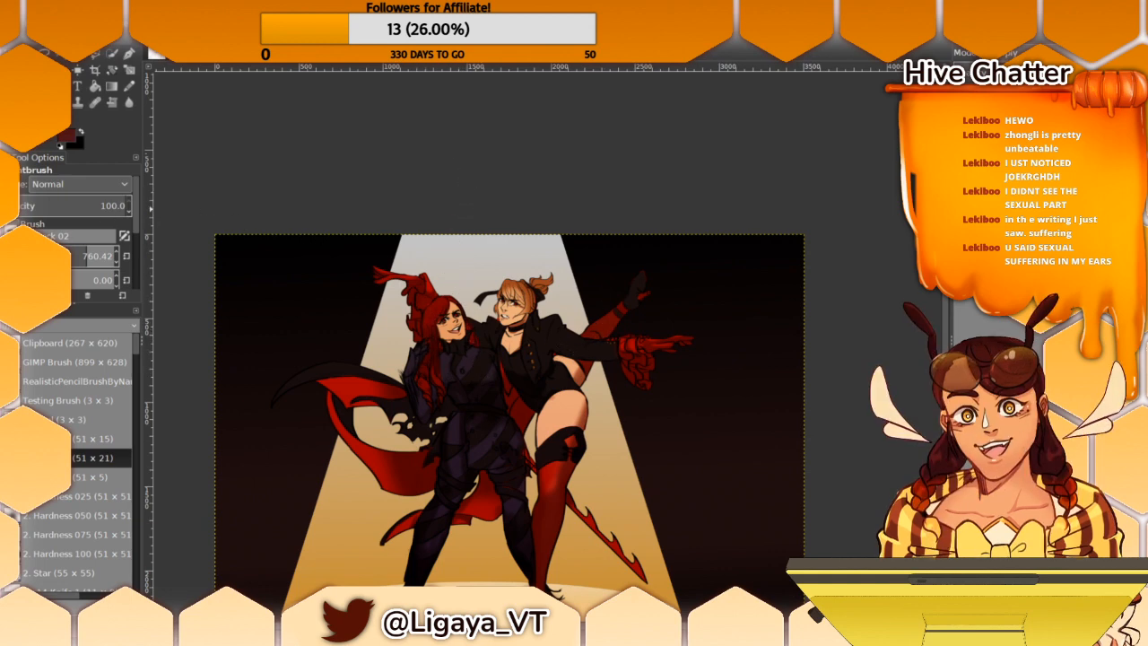
left_click_drag(89, 255, 49, 256)
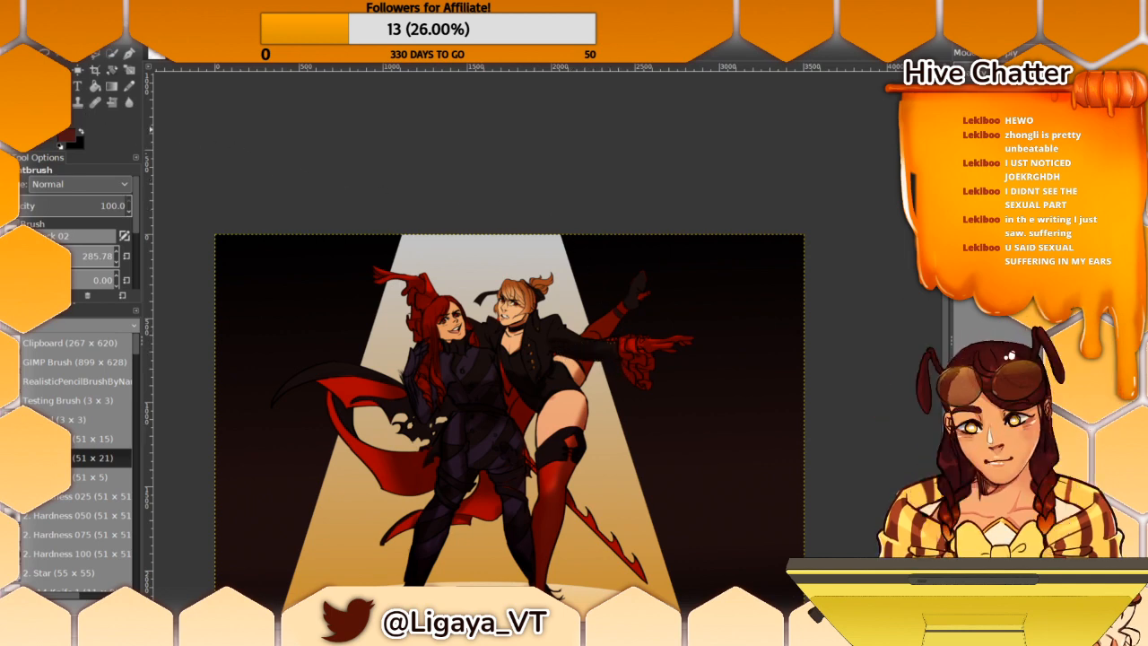
Step: Refine the dark red shading on the two characters' upper bodies and dark outfits with the Block 02 brush at size 59.76
key("shift+e")
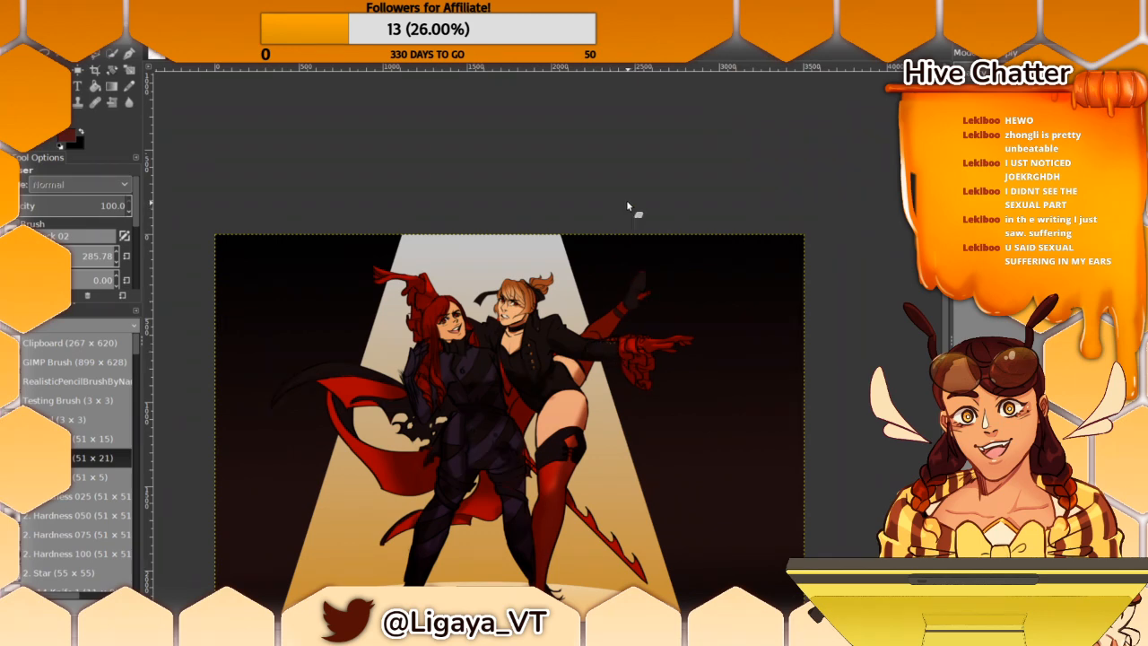
left_click(10, 102)
left_click_drag(405, 251, 386, 237)
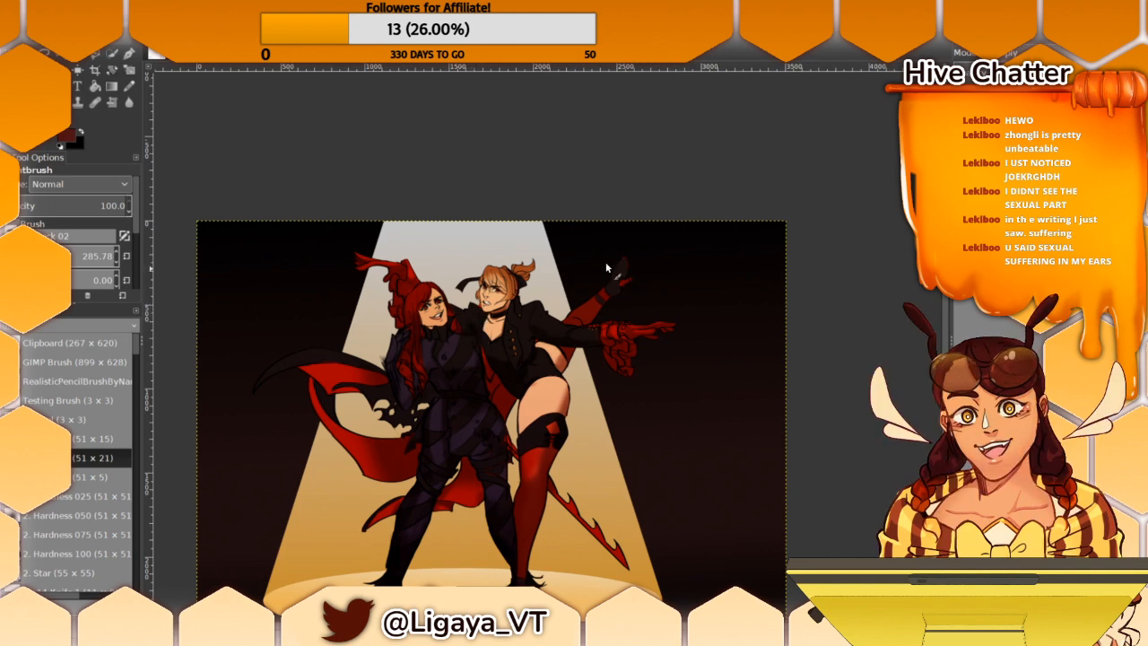
scroll(538, 333, "up", 5)
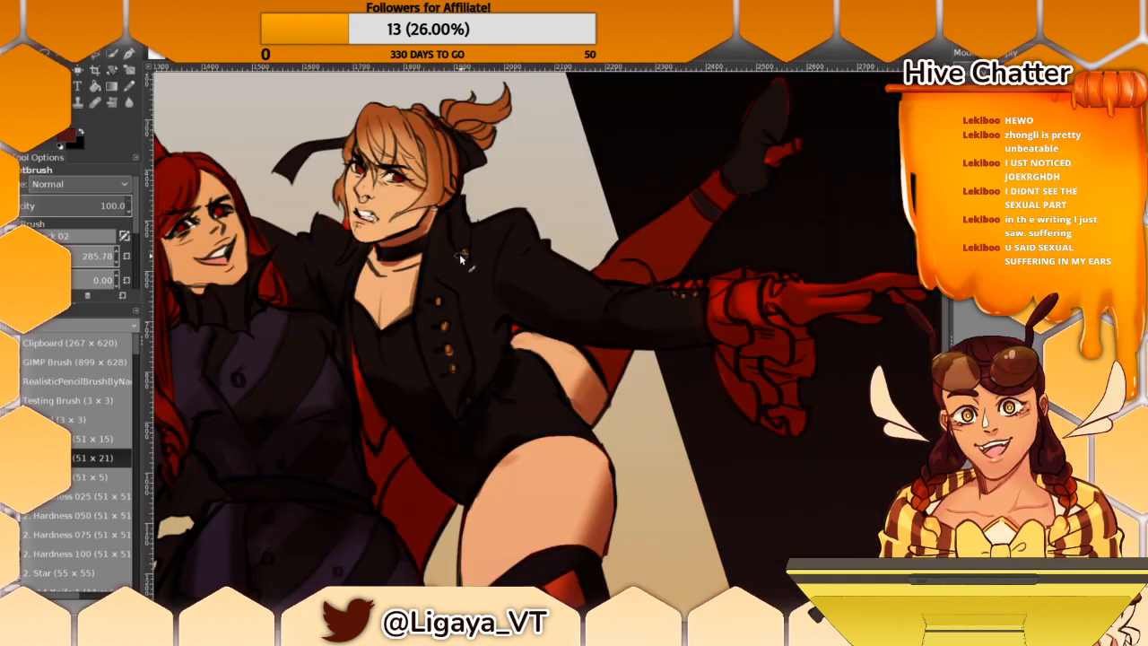
left_click_drag(539, 333, 690, 347)
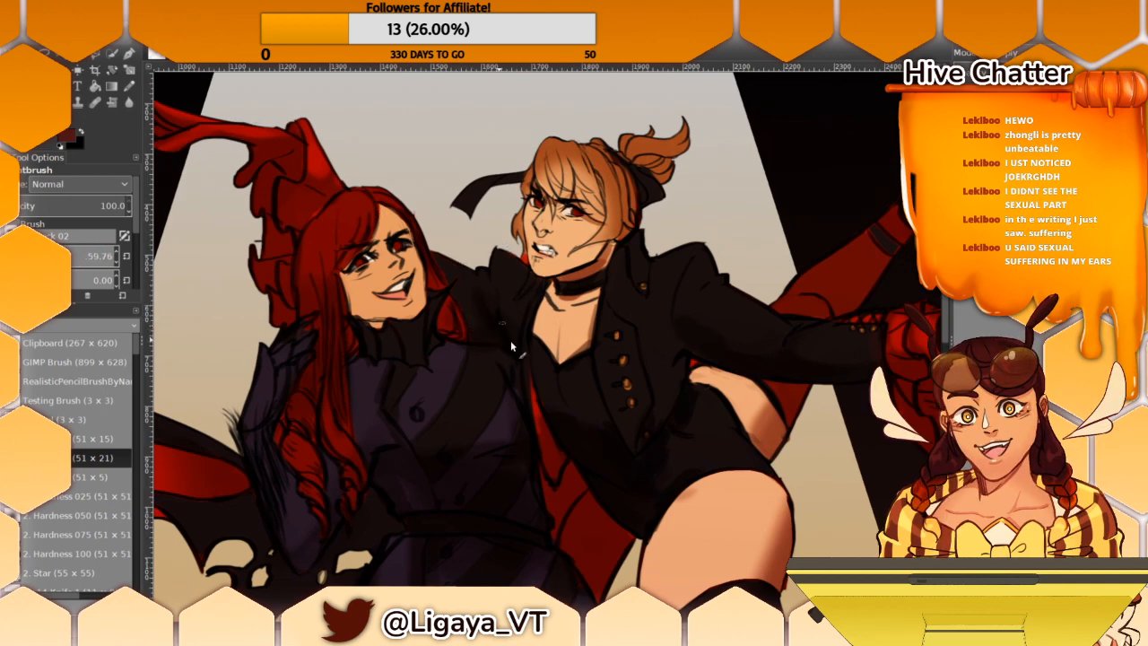
mouse_move(492, 255)
left_mouse_down()
mouse_move(436, 261)
mouse_move(447, 237)
mouse_move(427, 220)
mouse_move(652, 251)
left_mouse_up()
left_click_drag(594, 408, 589, 278)
left_click_drag(590, 215, 493, 262)
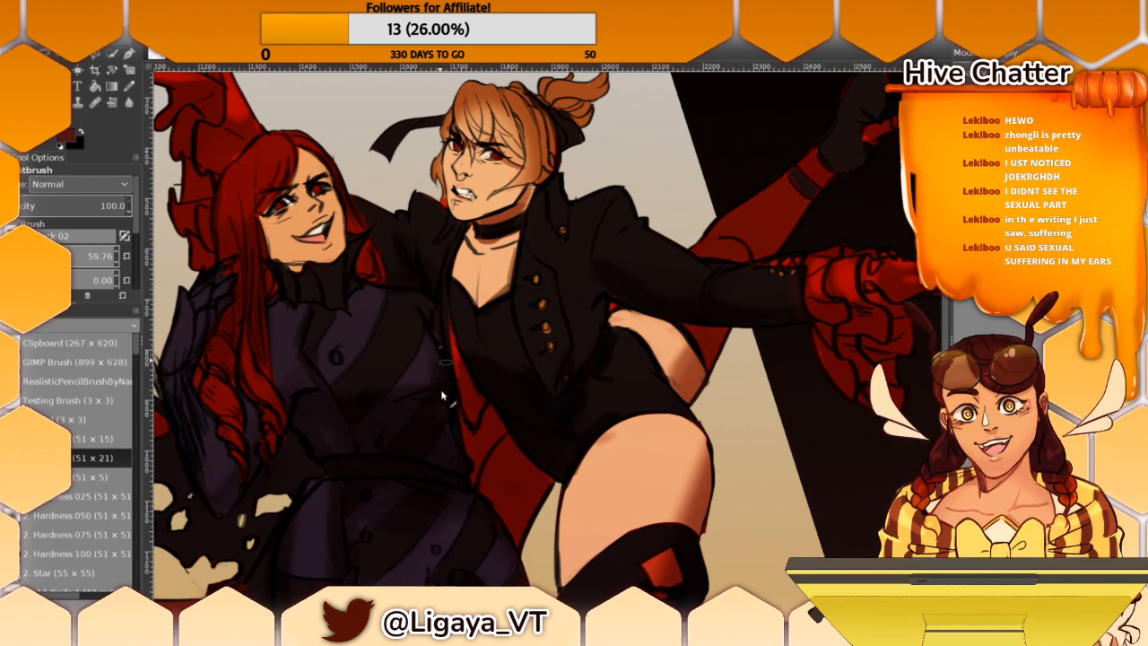
mouse_move(521, 361)
left_mouse_down()
mouse_move(476, 367)
mouse_move(468, 244)
mouse_move(474, 352)
left_mouse_up()
mouse_move(467, 310)
left_mouse_down()
mouse_move(489, 374)
mouse_move(476, 341)
mouse_move(479, 358)
left_mouse_up()
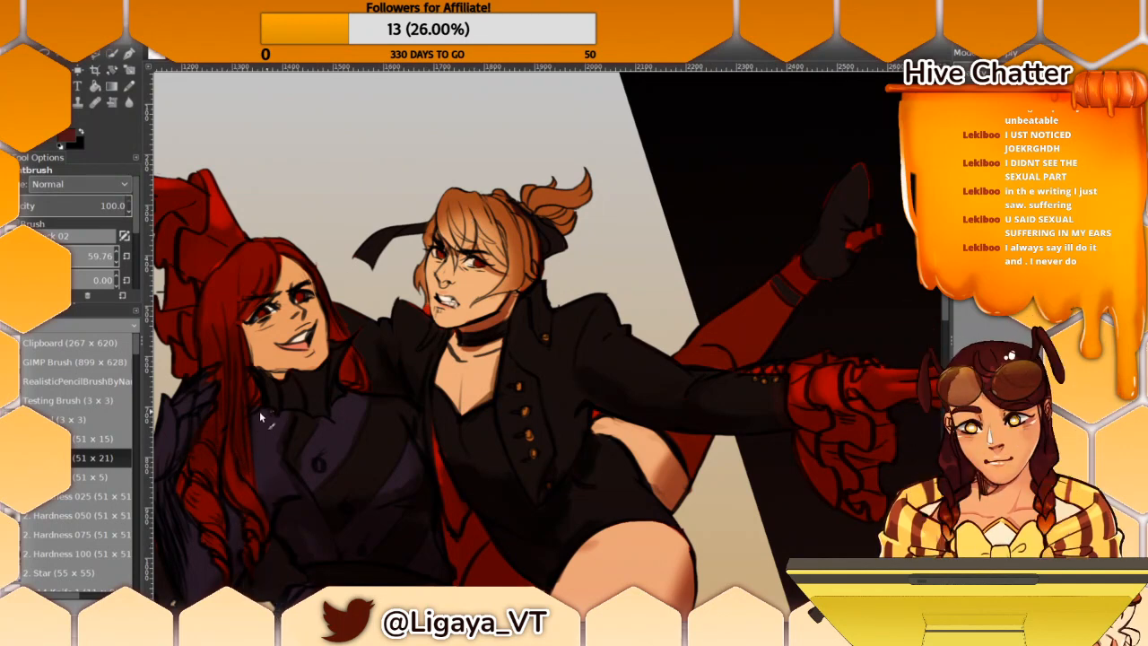
left_click_drag(359, 382, 317, 358)
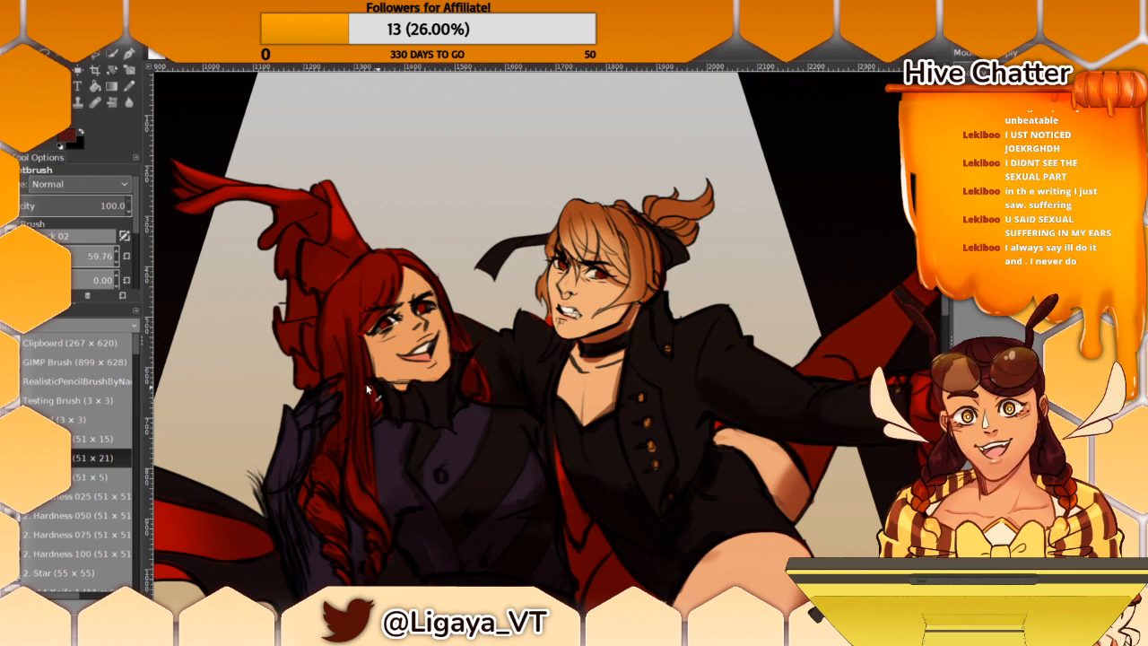
scroll(381, 406, "down", 5)
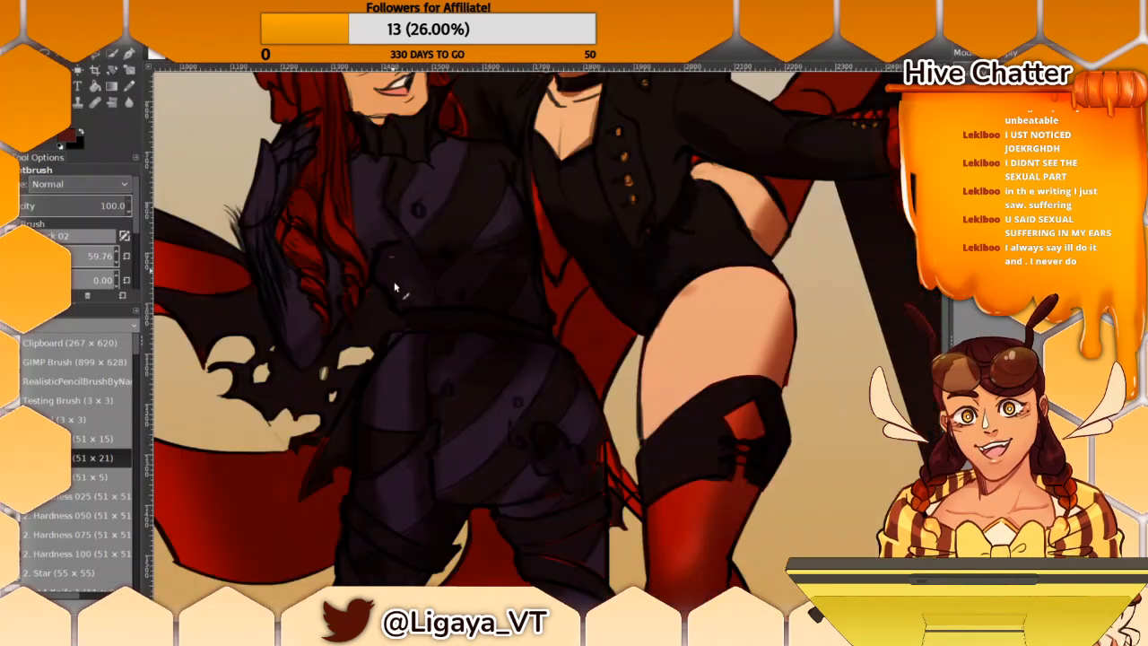
left_click_drag(395, 287, 422, 450)
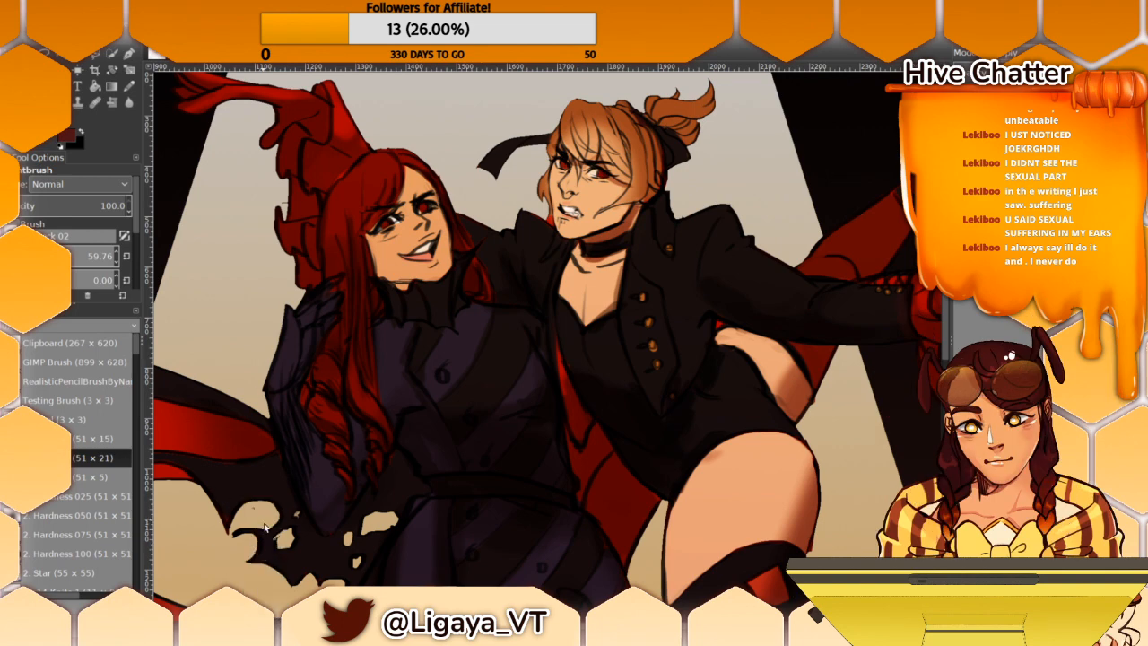
Step: Erase excess shading on the characters with the Block 02 Eraser at size 457.56, and reduce its size to 154.69
key("shift+ctrl+j")
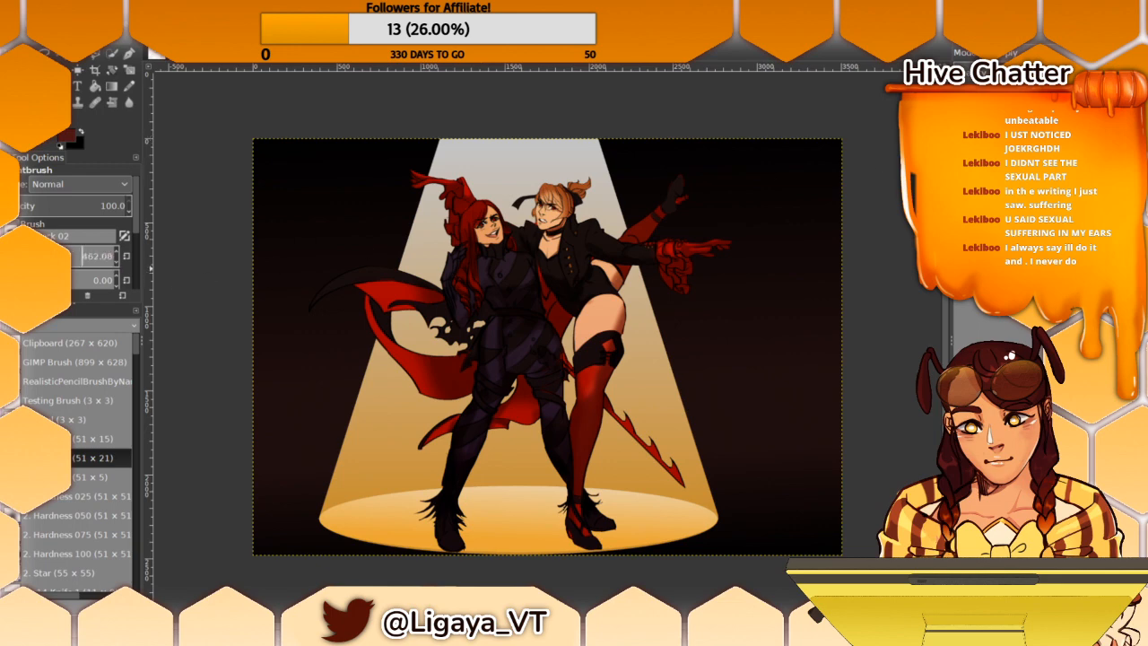
left_click_drag(83, 258, 81, 258)
key("shift+e")
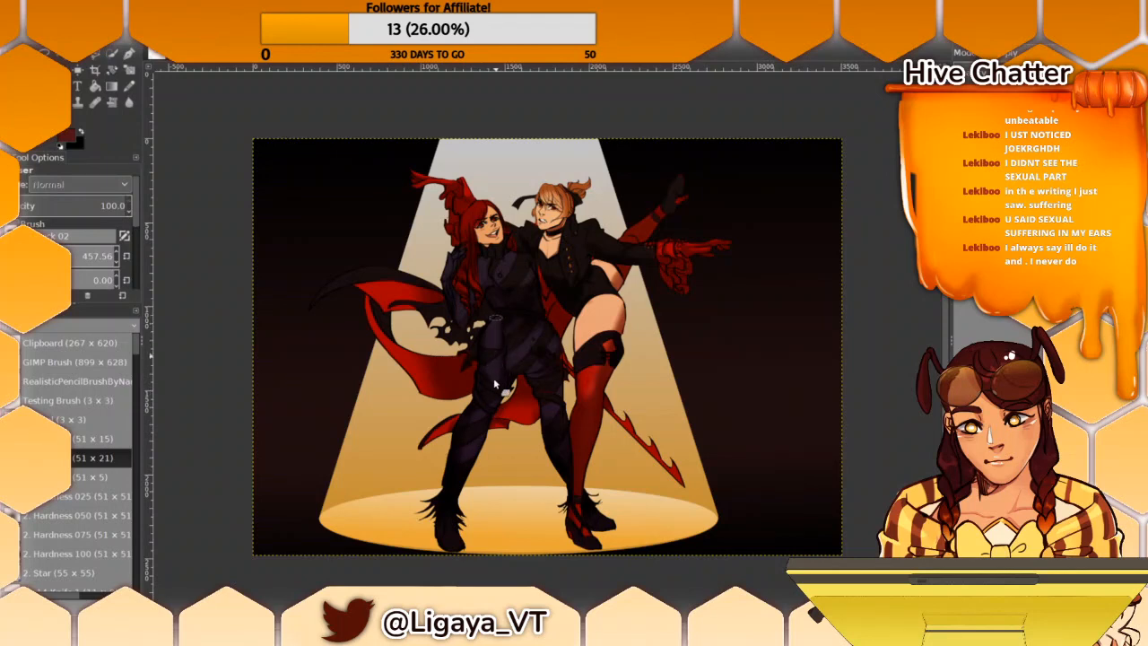
scroll(494, 384, "up", 4)
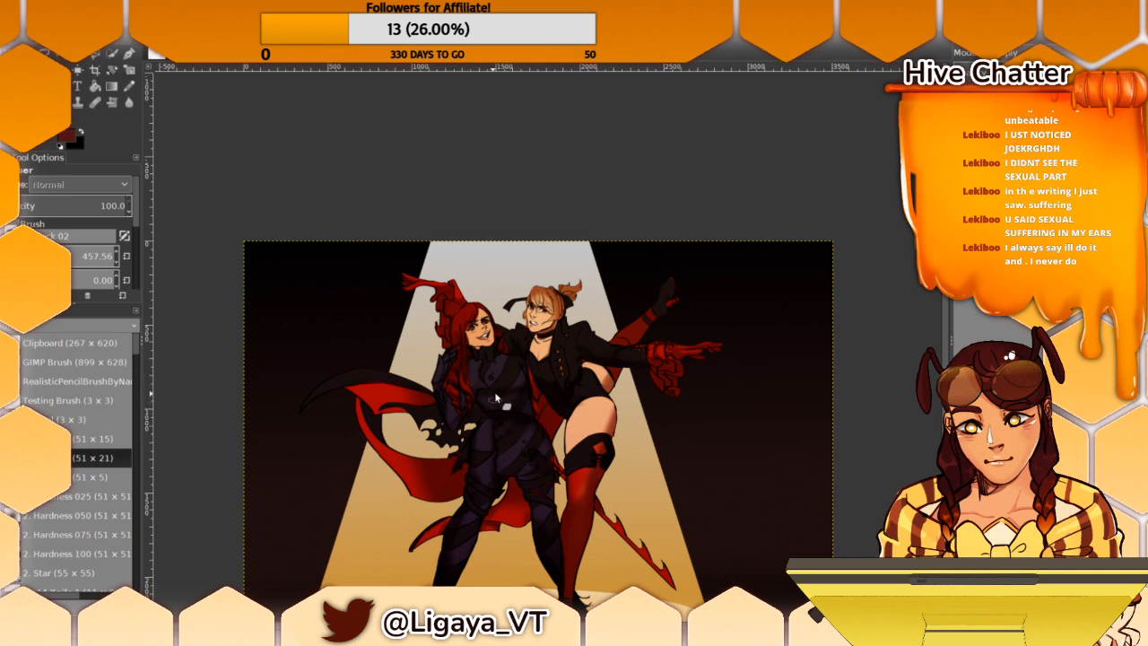
left_click_drag(659, 324, 665, 350)
left_click_drag(85, 257, 39, 257)
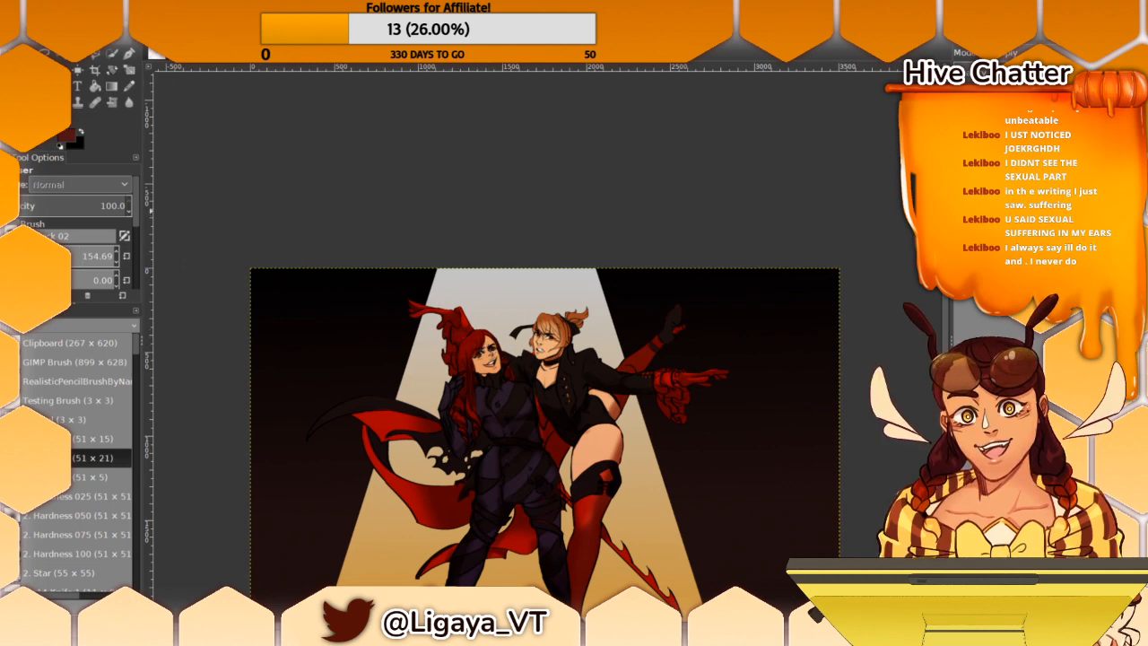
Step: Touch up the dark red shading on the characters with the Block 02 brush and Eraser at size 154.69
key("p")
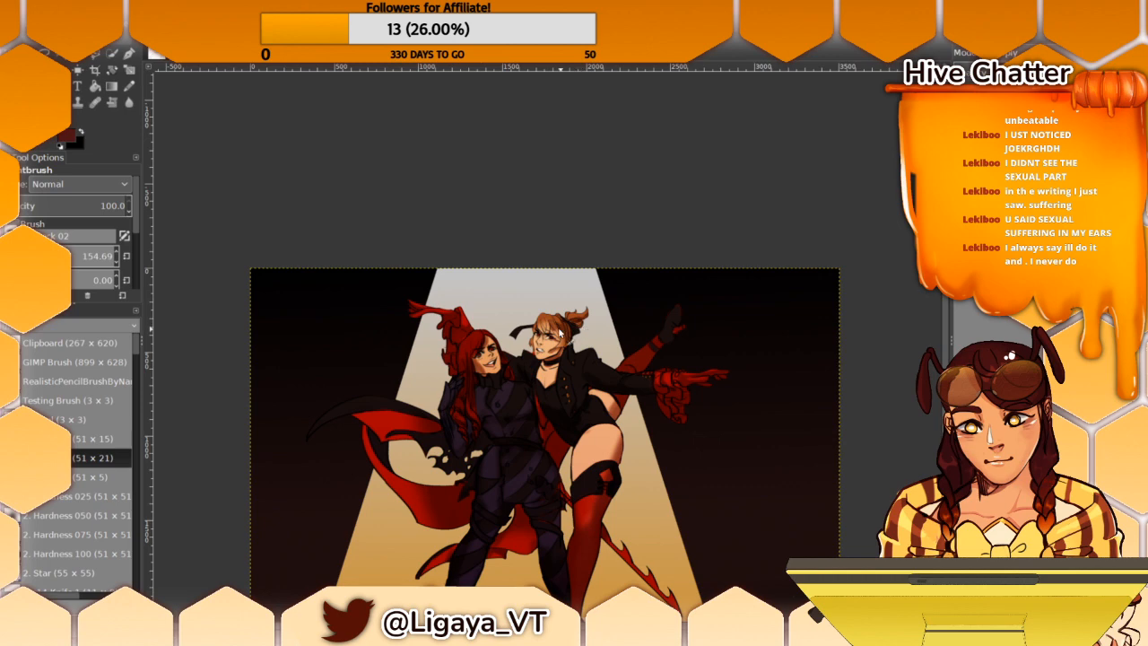
left_click_drag(545, 325, 557, 271)
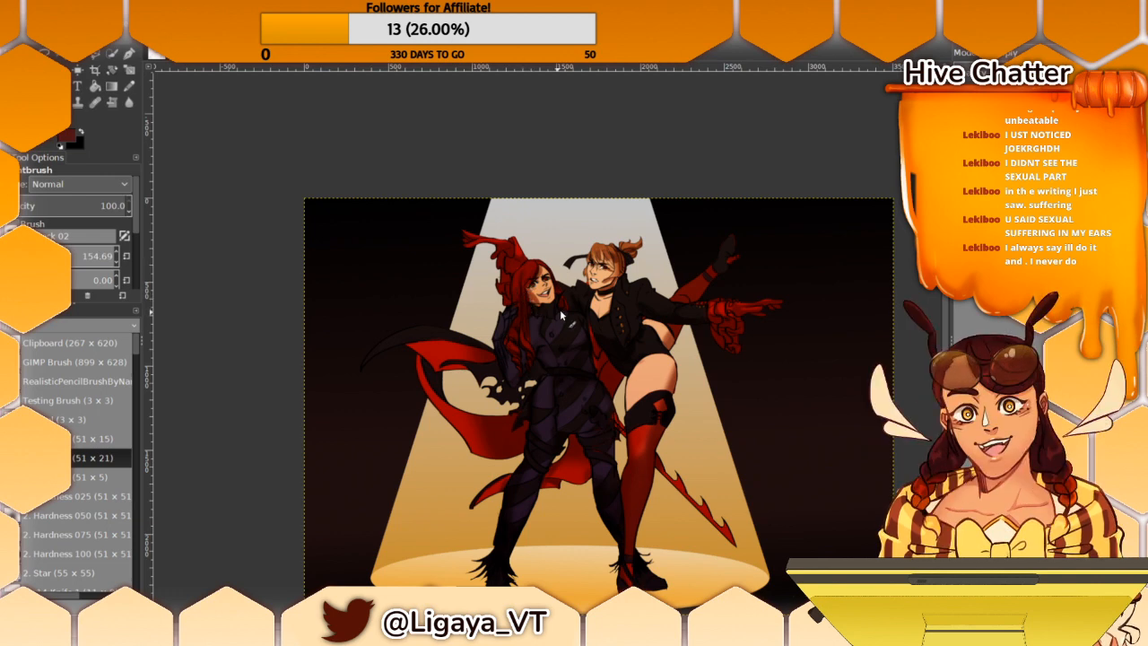
mouse_move(608, 291)
left_mouse_down()
mouse_move(595, 324)
mouse_move(544, 285)
left_mouse_up()
mouse_move(581, 320)
left_mouse_down()
mouse_move(522, 354)
mouse_move(529, 333)
left_mouse_up()
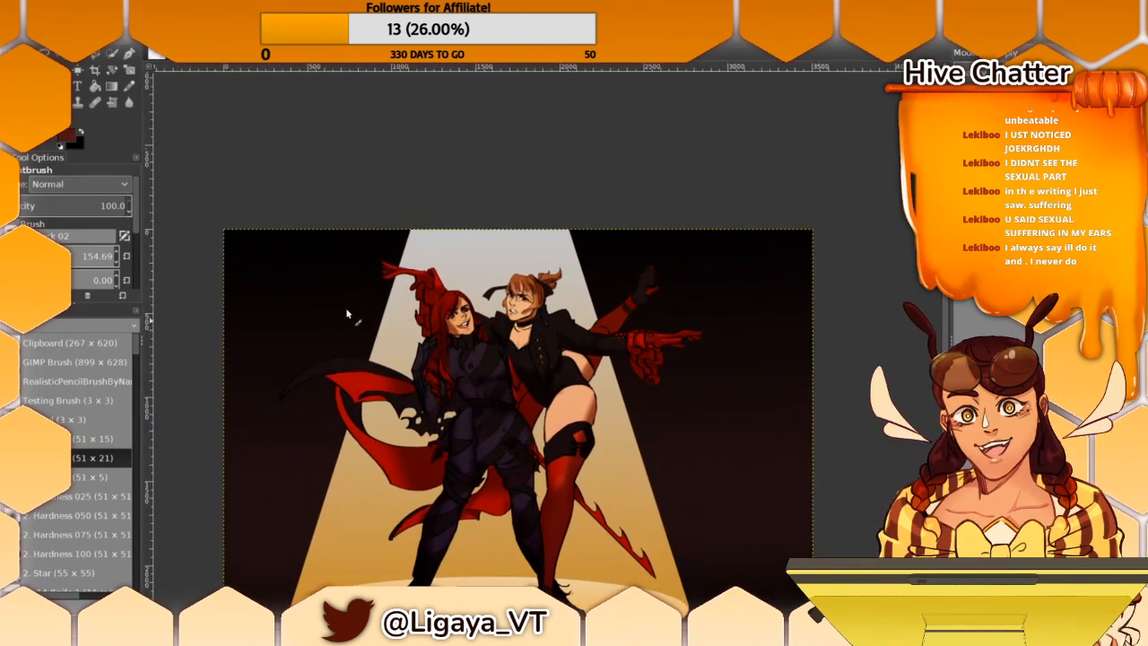
left_click(10, 102)
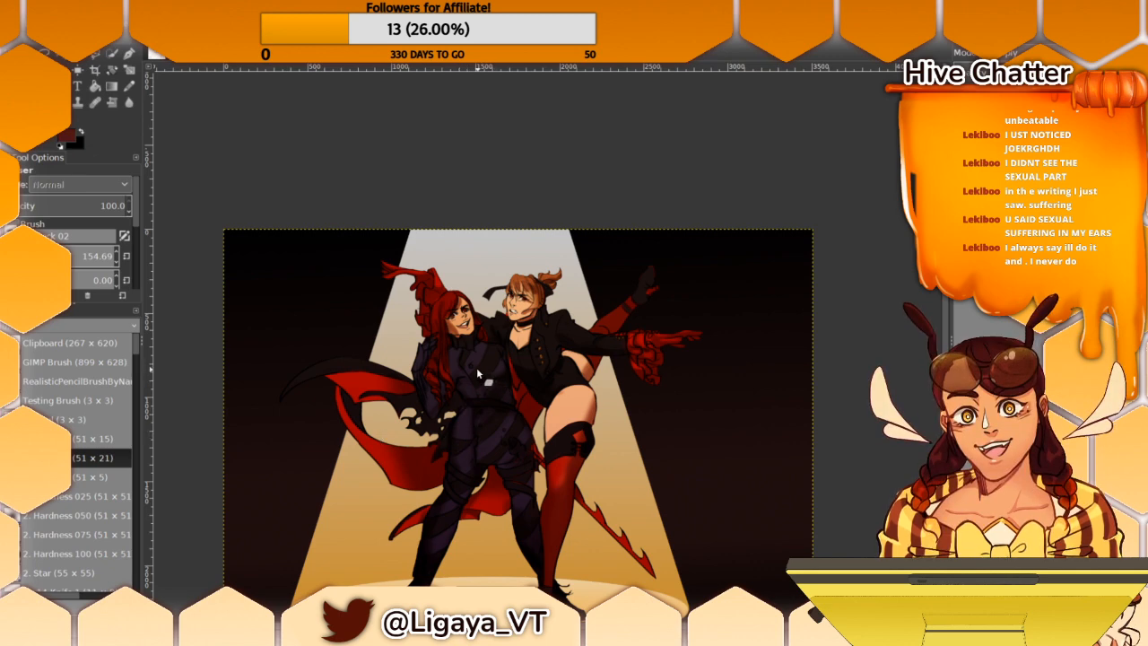
Step: Switch the Paintbrush to the Hardness 025 brush at size 629.33 with the purple foreground colour 9e71bb
key("p")
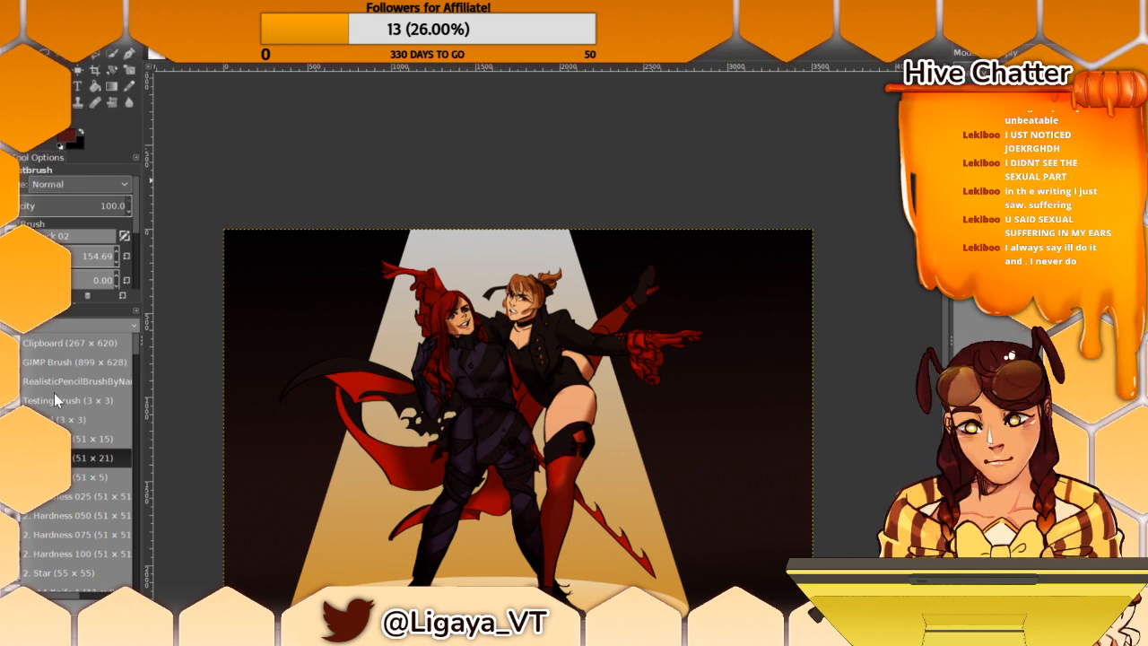
left_click(82, 498)
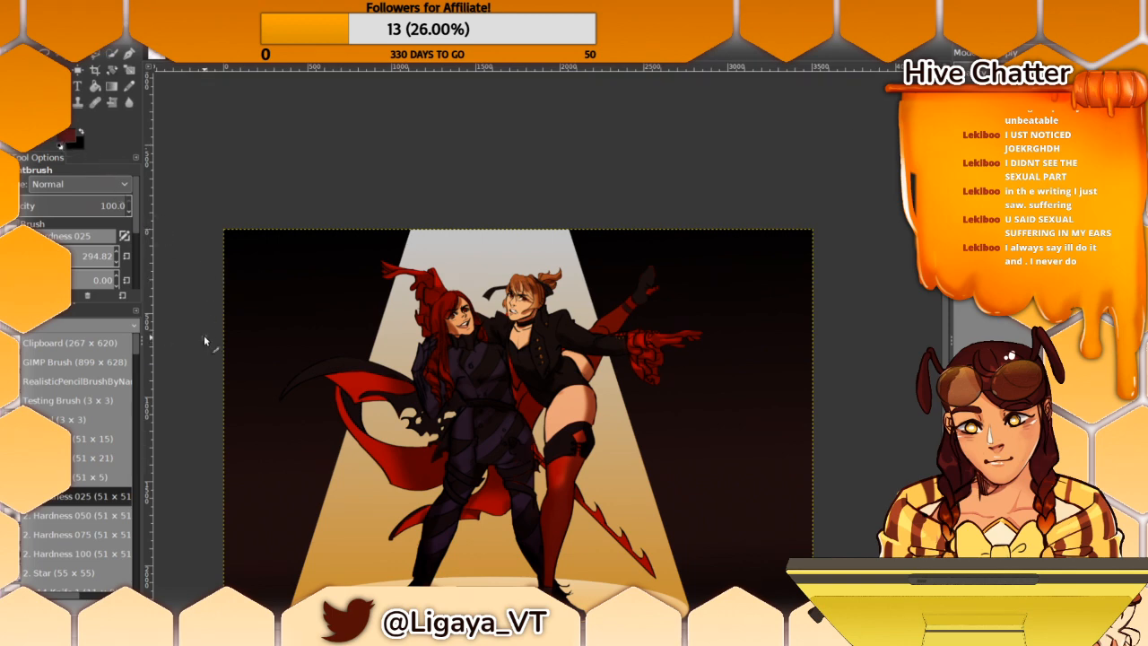
left_click(64, 134)
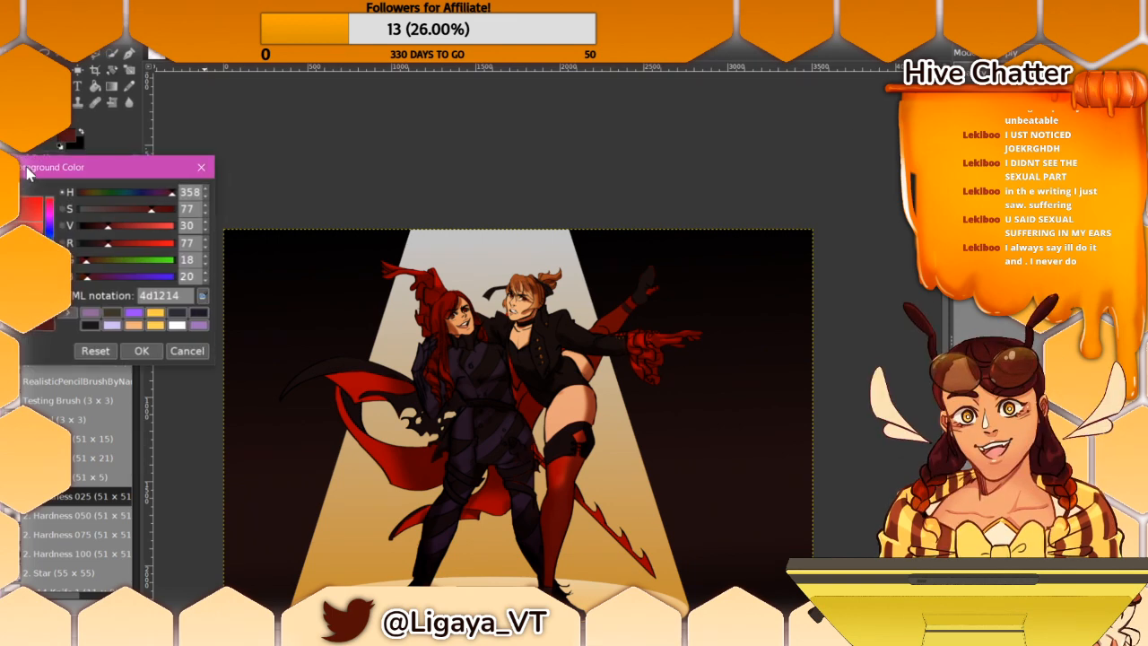
left_click_drag(27, 167, 453, 67)
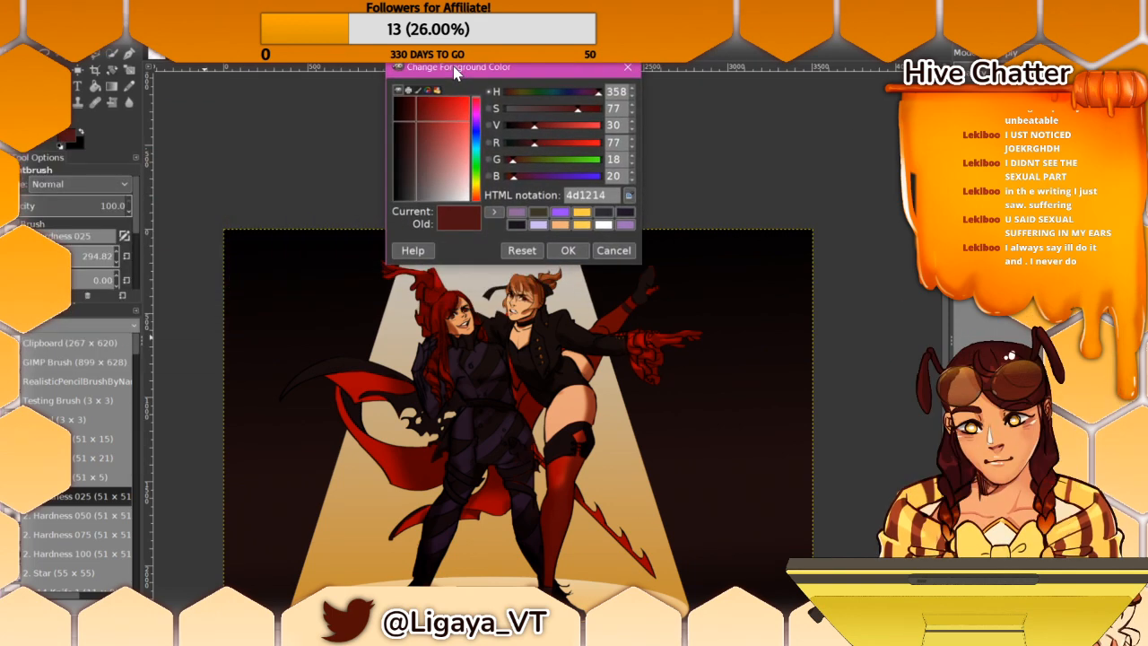
left_click(626, 225)
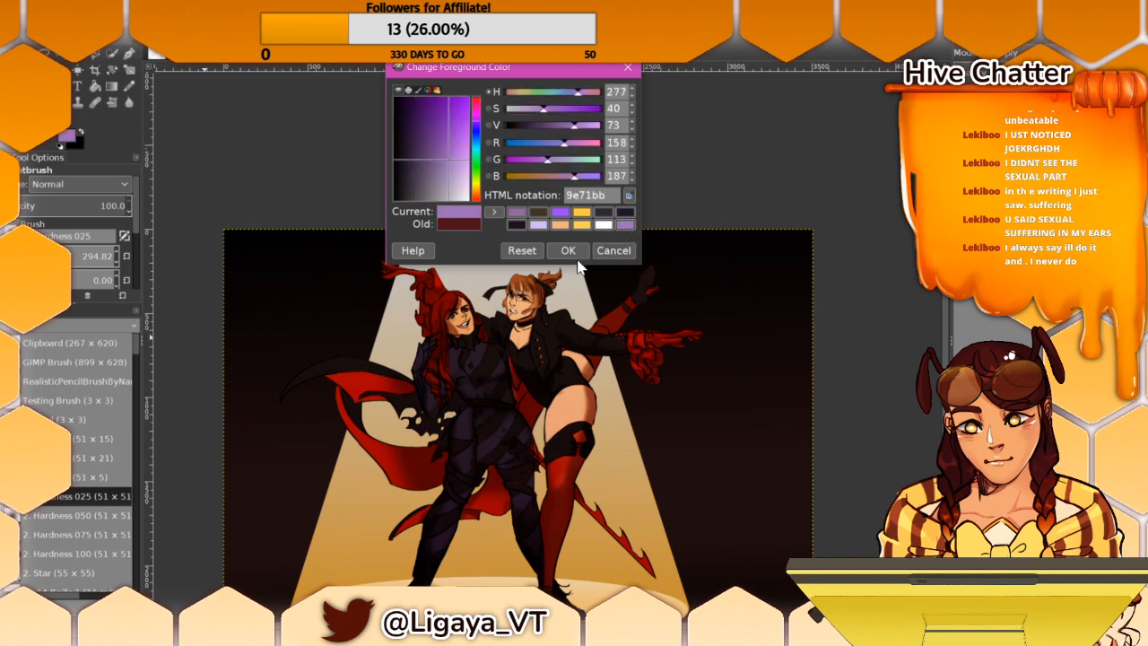
left_click(569, 251)
left_click_drag(71, 255, 84, 255)
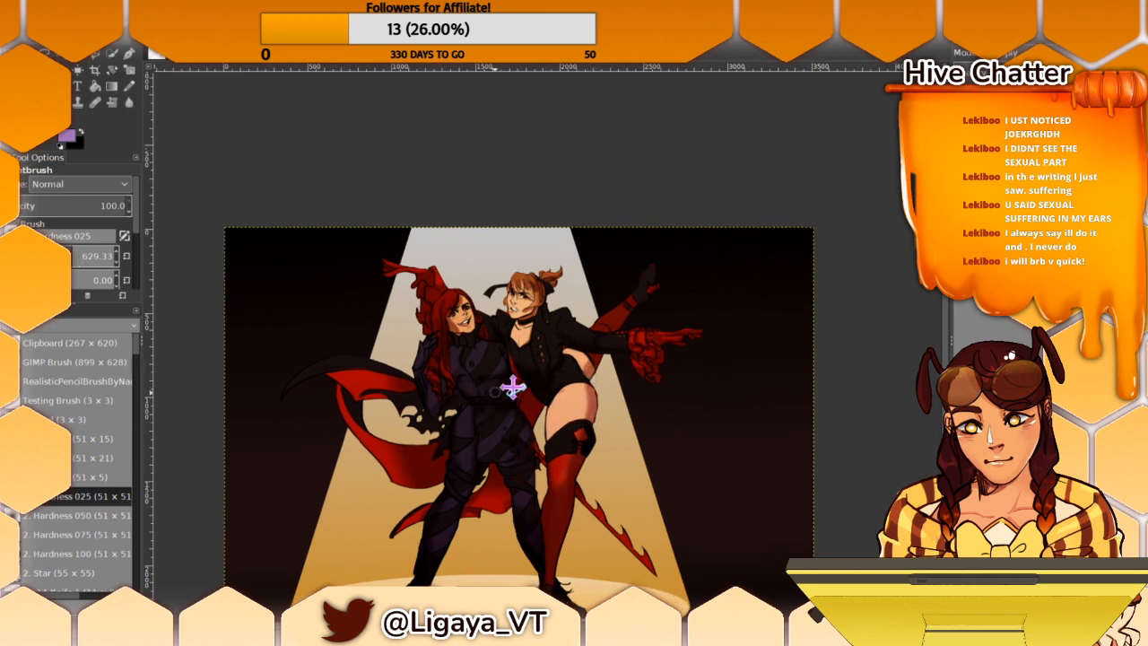
scroll(512, 389, "down", 2)
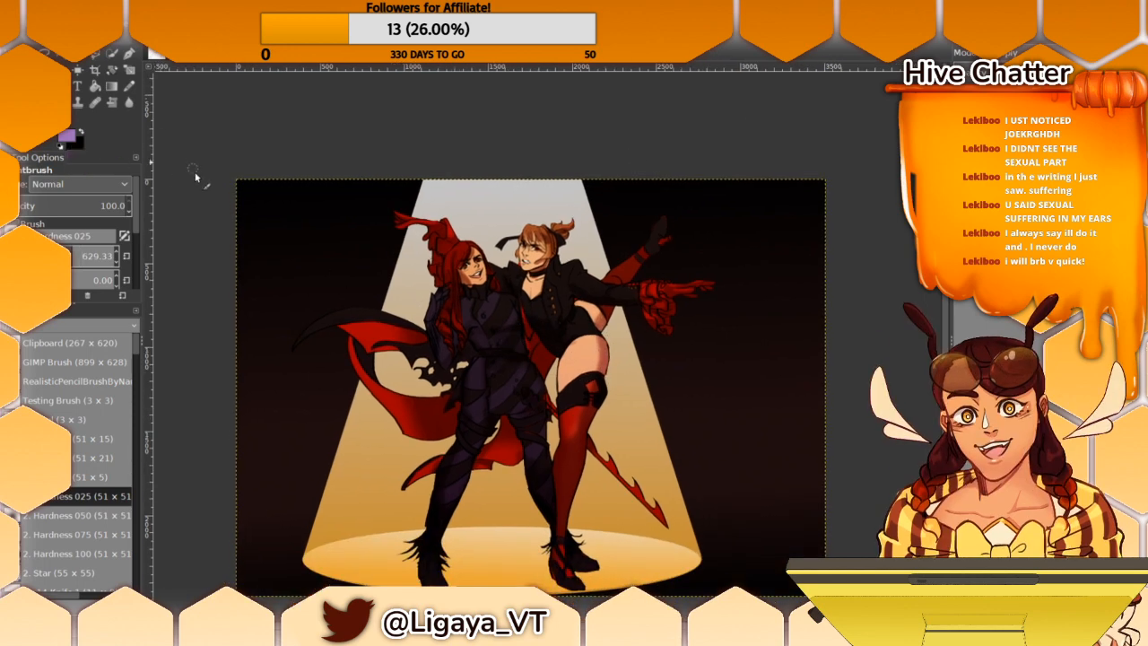
Step: Change the foreground colour to 994896, starting from the saved purple 9948ff and reducing its blue to 150
left_click(67, 141)
left_click(585, 213)
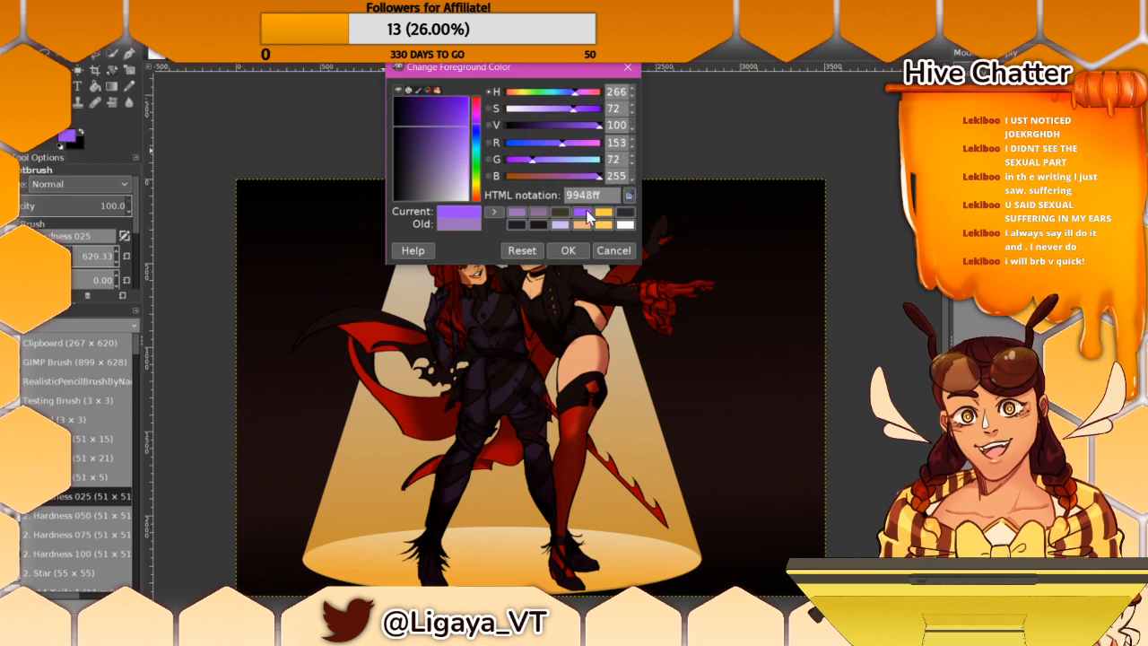
left_click_drag(594, 177, 561, 181)
left_click(568, 250)
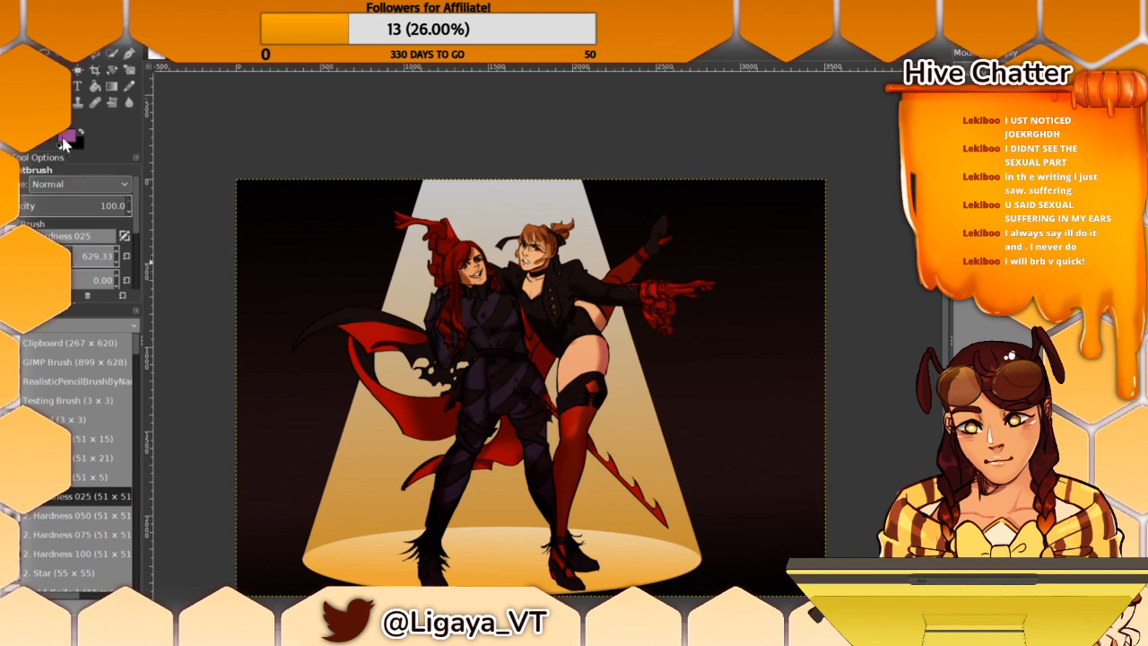
Step: Change the foreground colour to the muted mauve 927277 by adjusting its green, blue and brightness
left_click(67, 142)
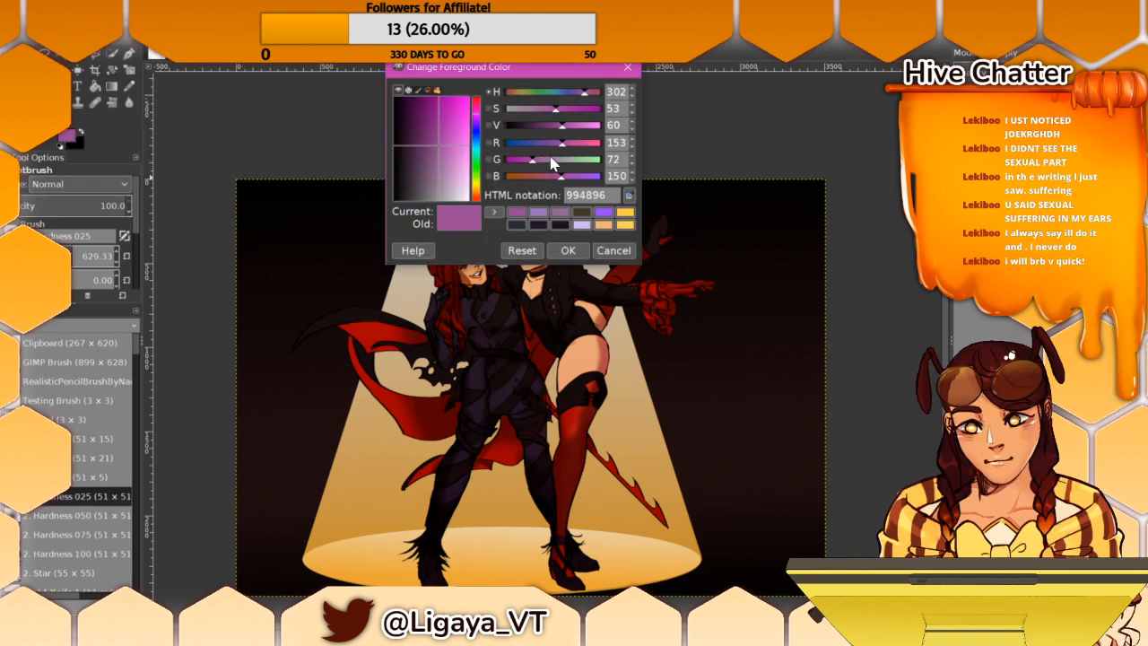
left_click_drag(550, 160, 552, 177)
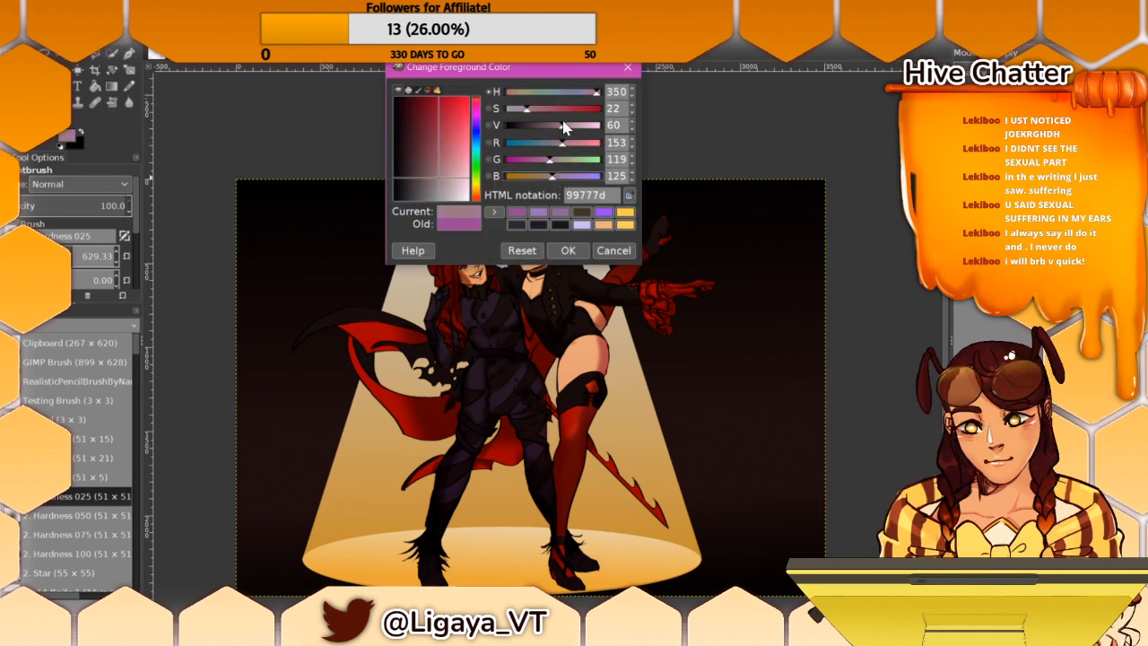
left_click_drag(562, 126, 562, 127)
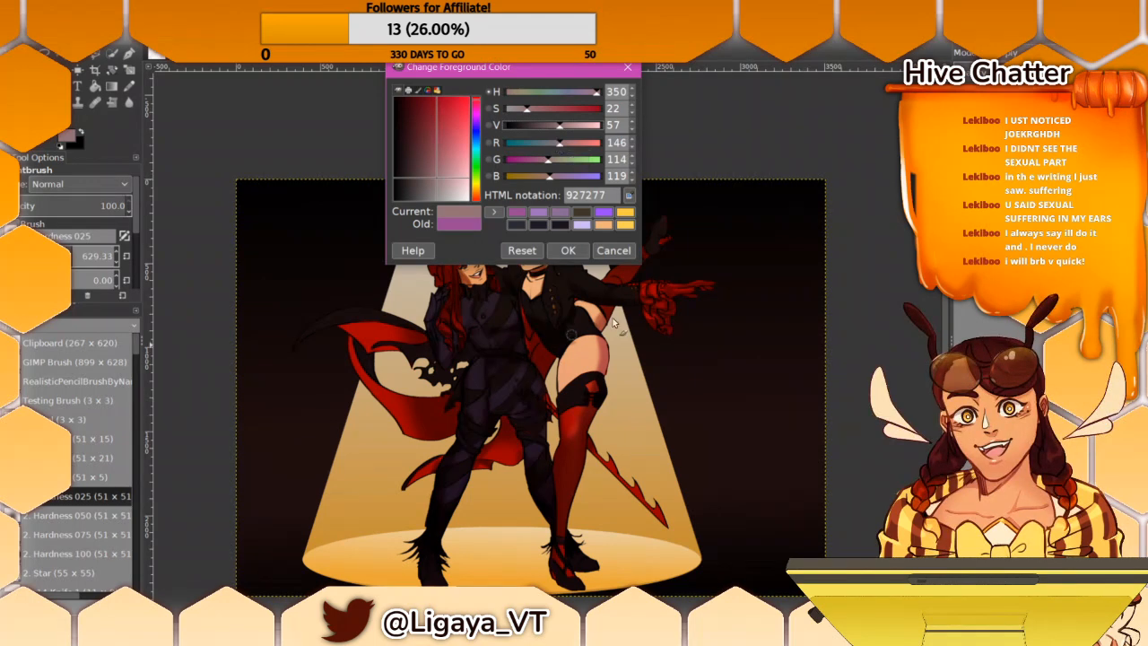
left_click(570, 253)
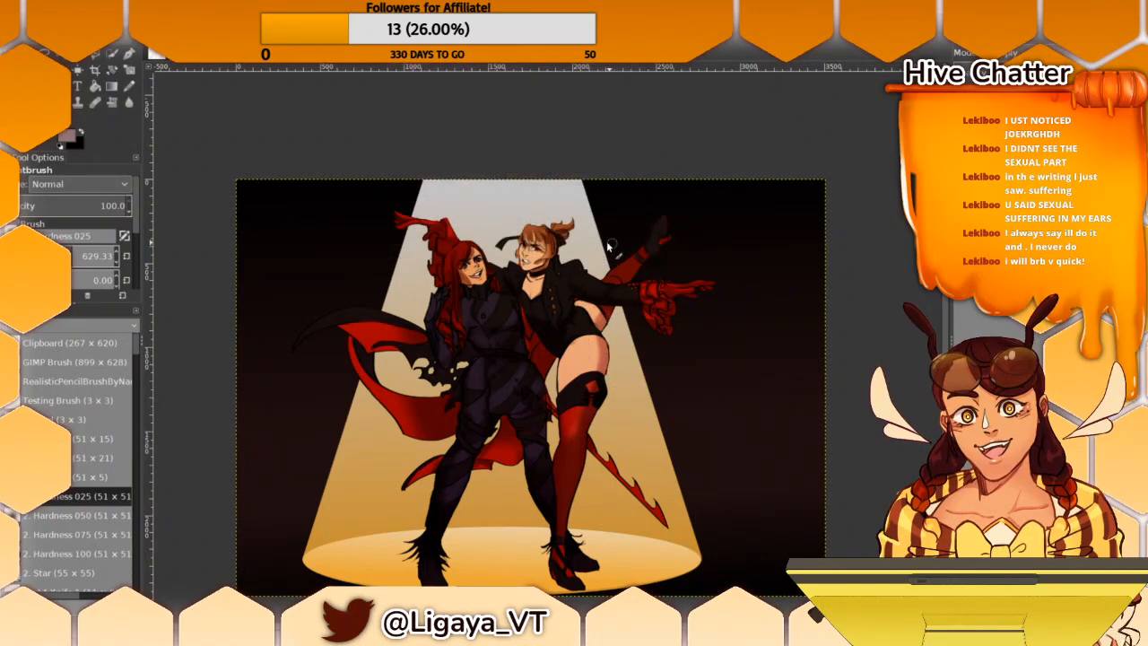
left_click_drag(603, 350, 620, 290)
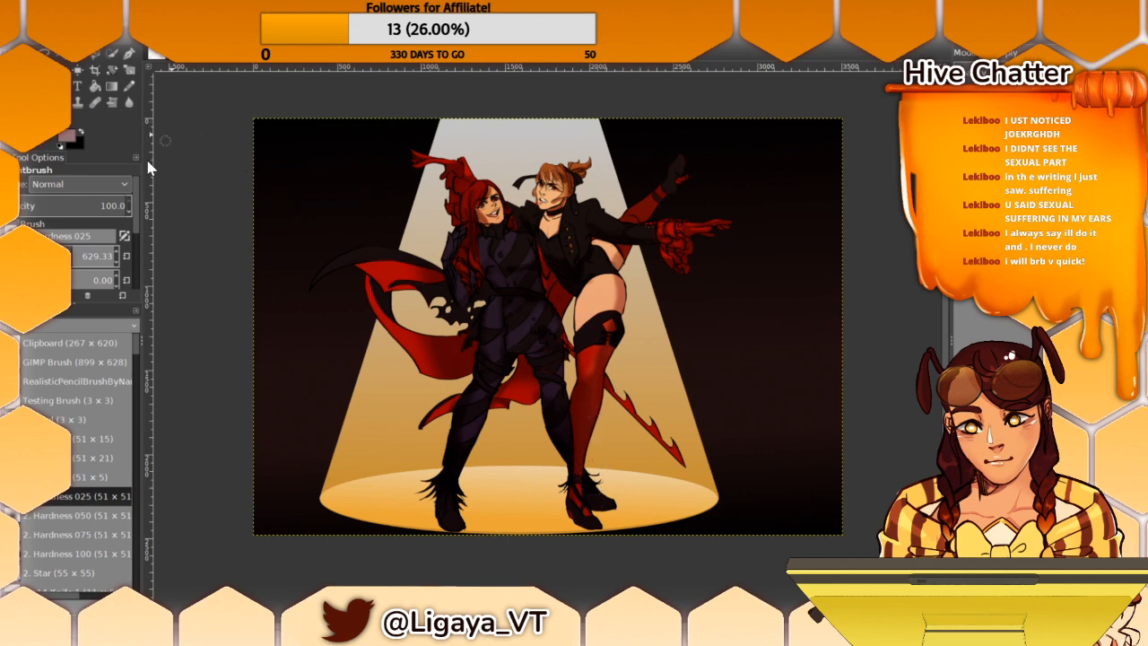
left_click(66, 135)
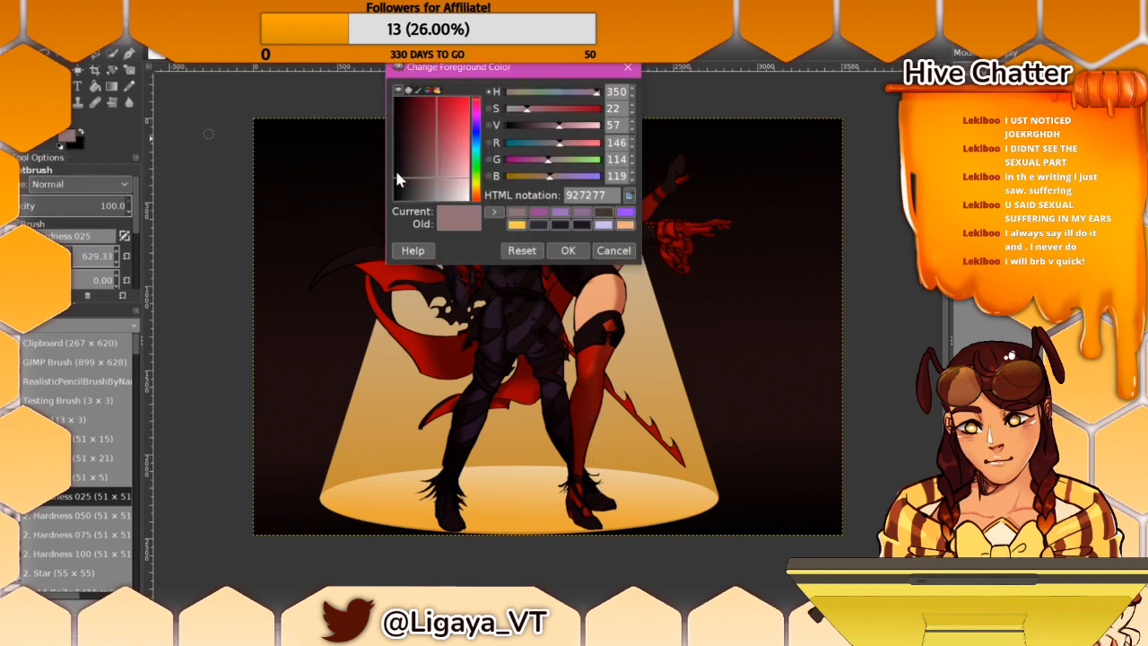
left_click(627, 67)
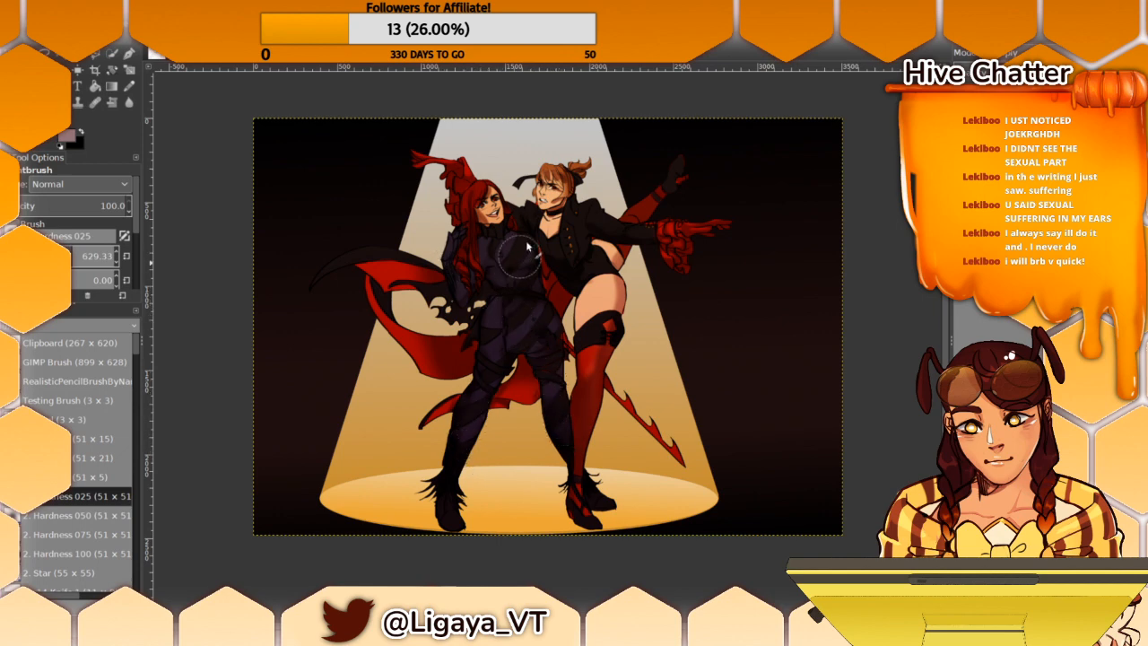
Step: Sample the dark colour of the raised boot with the brush at size 190.86, and create a new layer
scroll(506, 260, "up", 3)
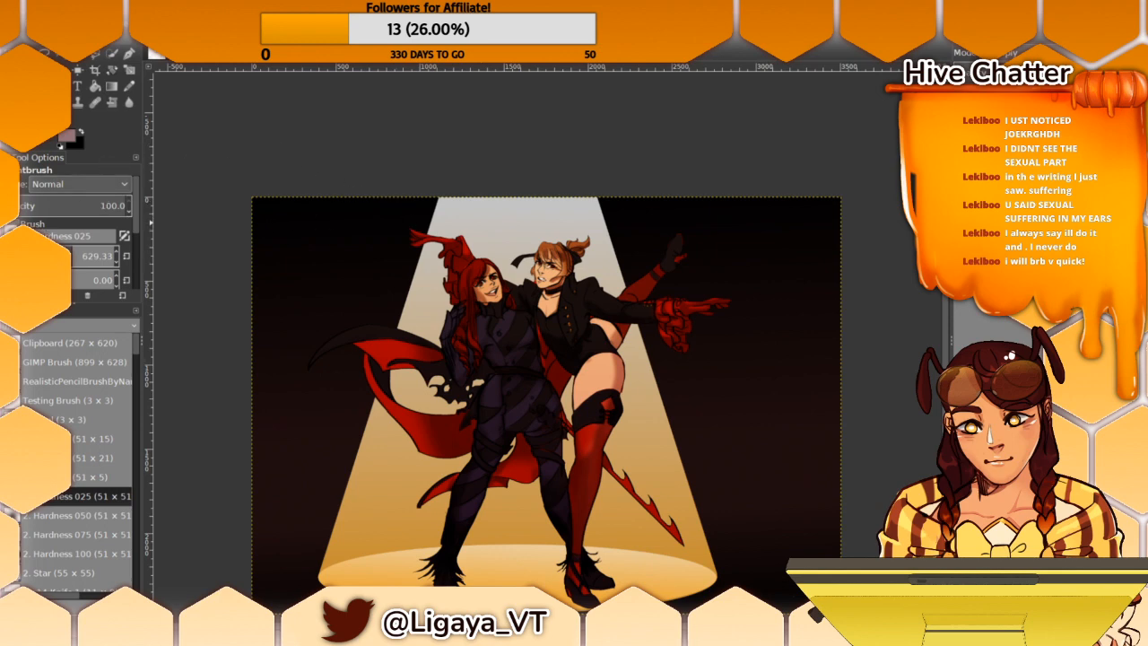
left_click(47, 254)
left_click(673, 249, "ctrl")
mouse_move(669, 251)
left_mouse_down()
mouse_move(699, 252)
mouse_move(698, 233)
left_mouse_up()
key("ctrl+shift+n")
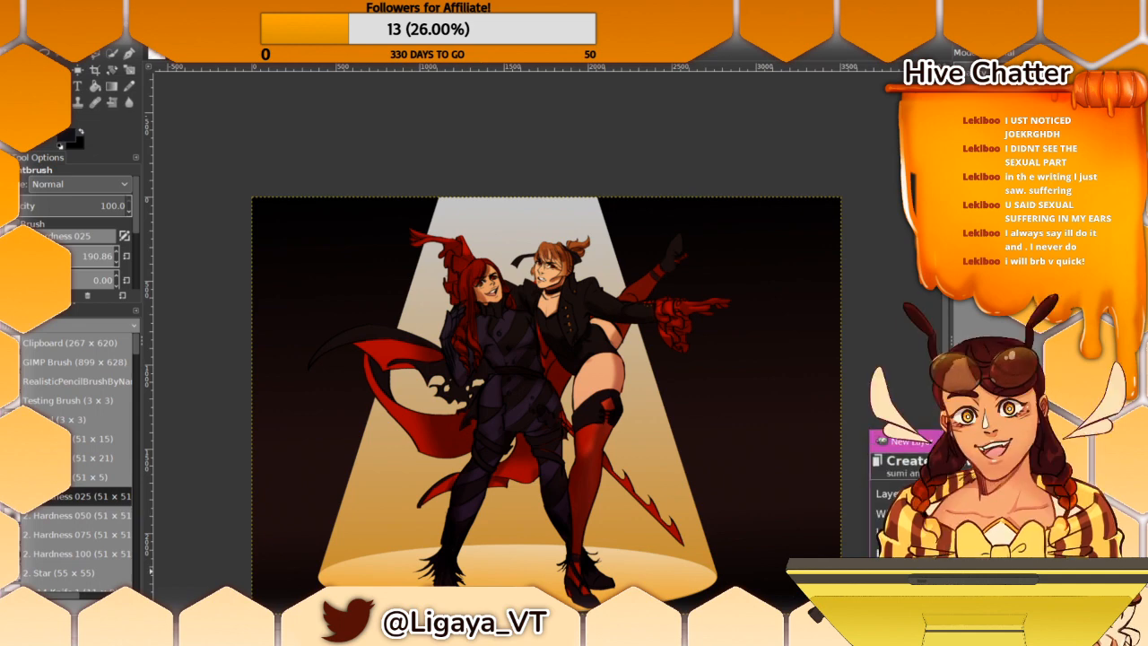
key("Return")
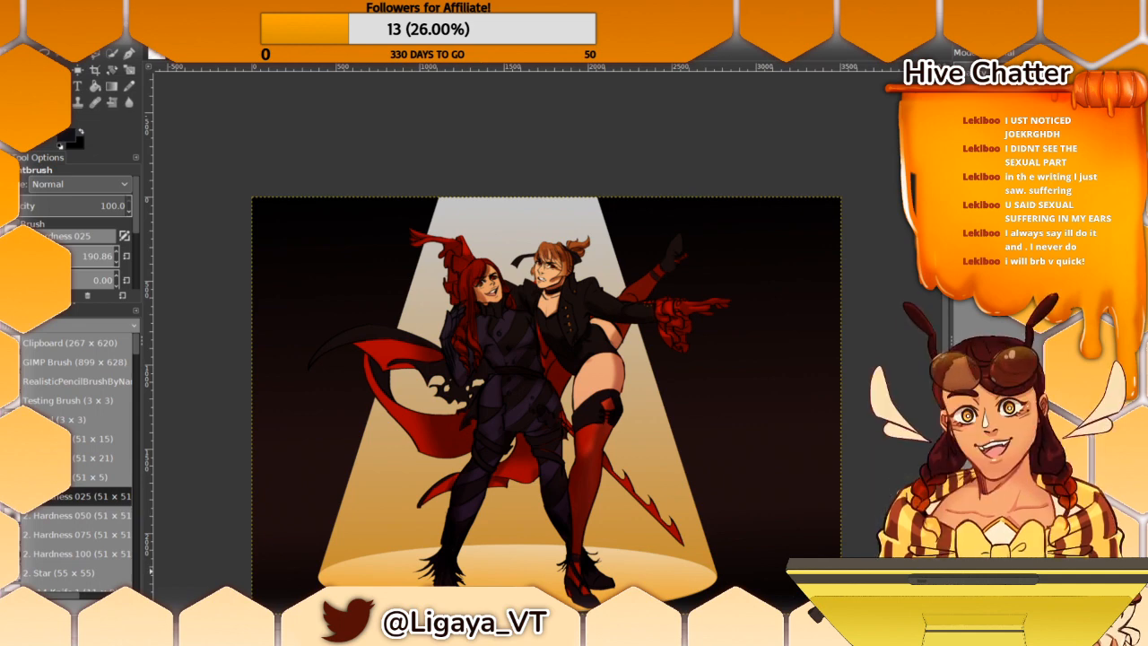
Step: Reduce the brush size to 1.00 and change the foreground colour to dark purple 4e335a, starting from the saved purple 994896
left_click(93, 257)
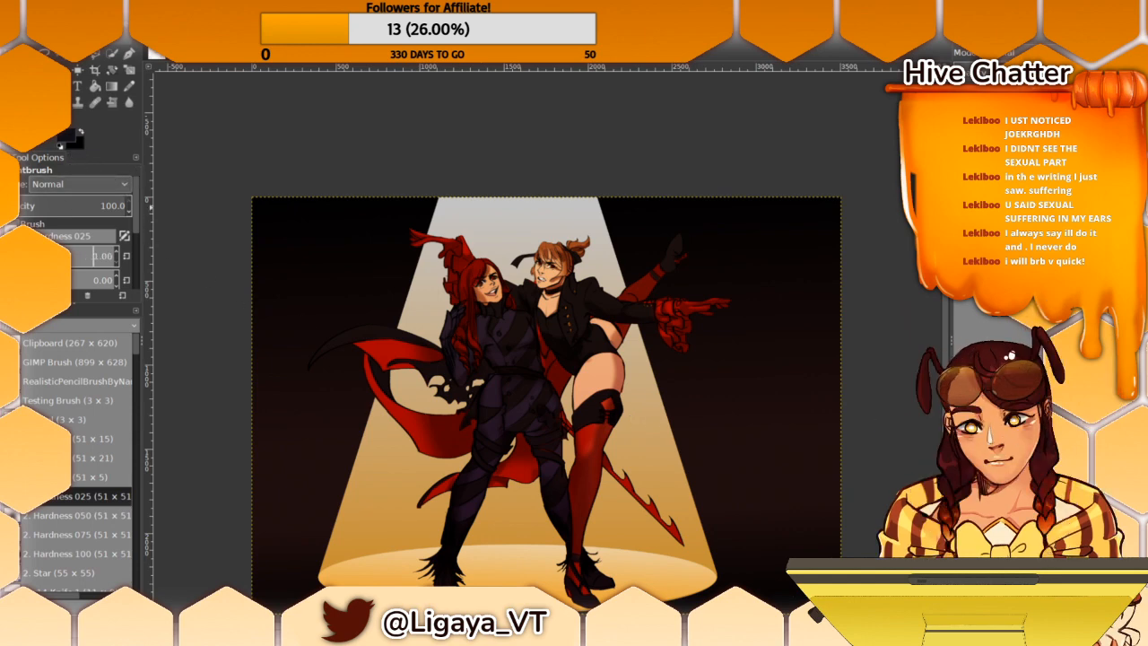
left_click(68, 137)
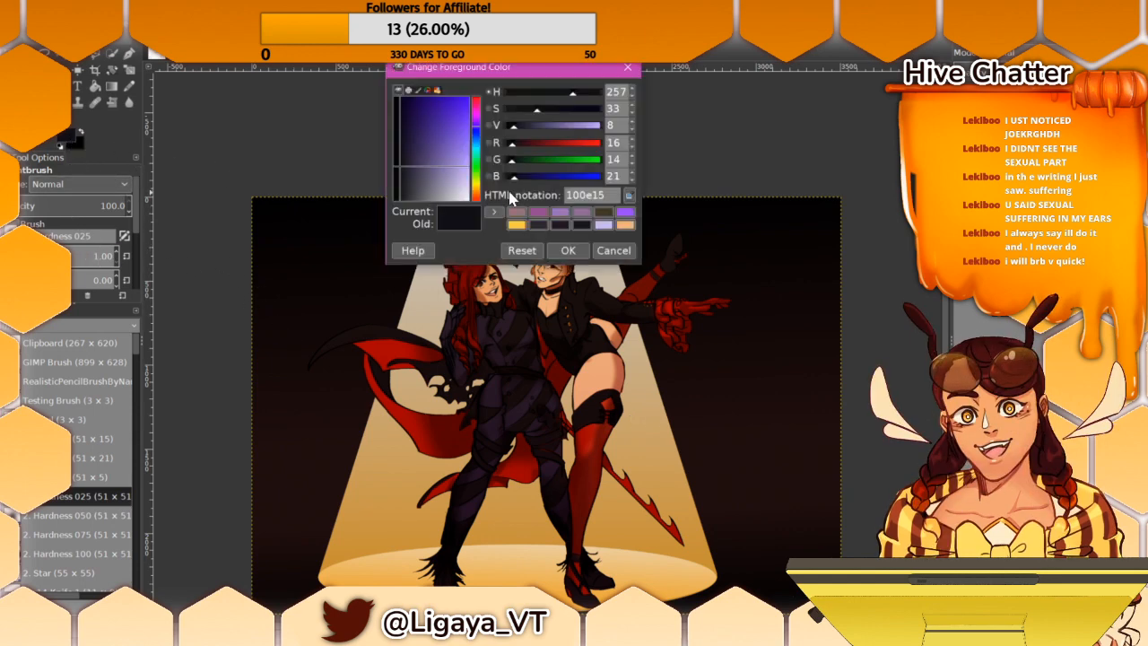
left_click(538, 212)
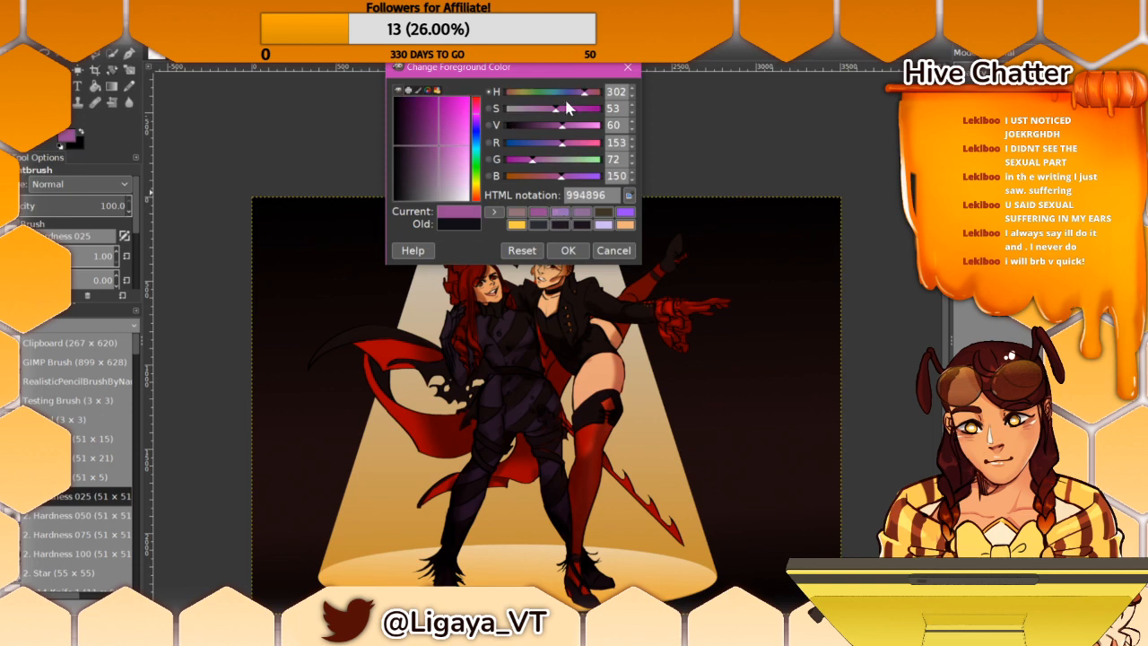
left_click_drag(560, 111, 560, 112)
left_click_drag(560, 128, 537, 177)
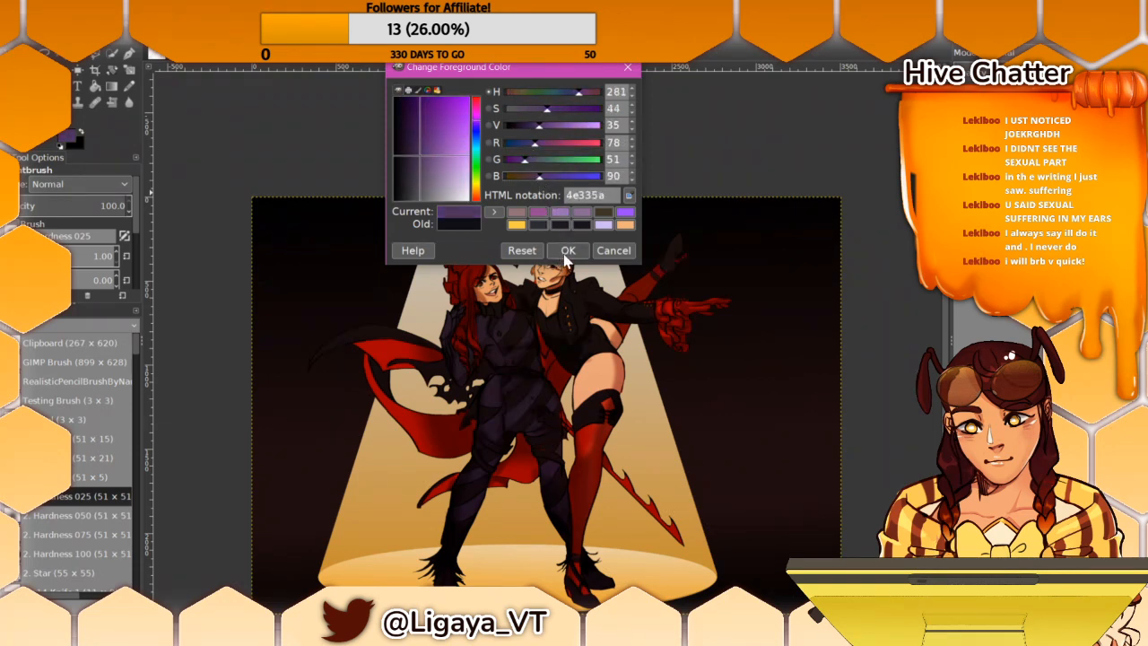
left_click(565, 254)
Step: Paint soft purple shading along both characters' lower legs and boots with the Hardness 025 brush at size 95.93
left_click_drag(576, 391, 563, 353)
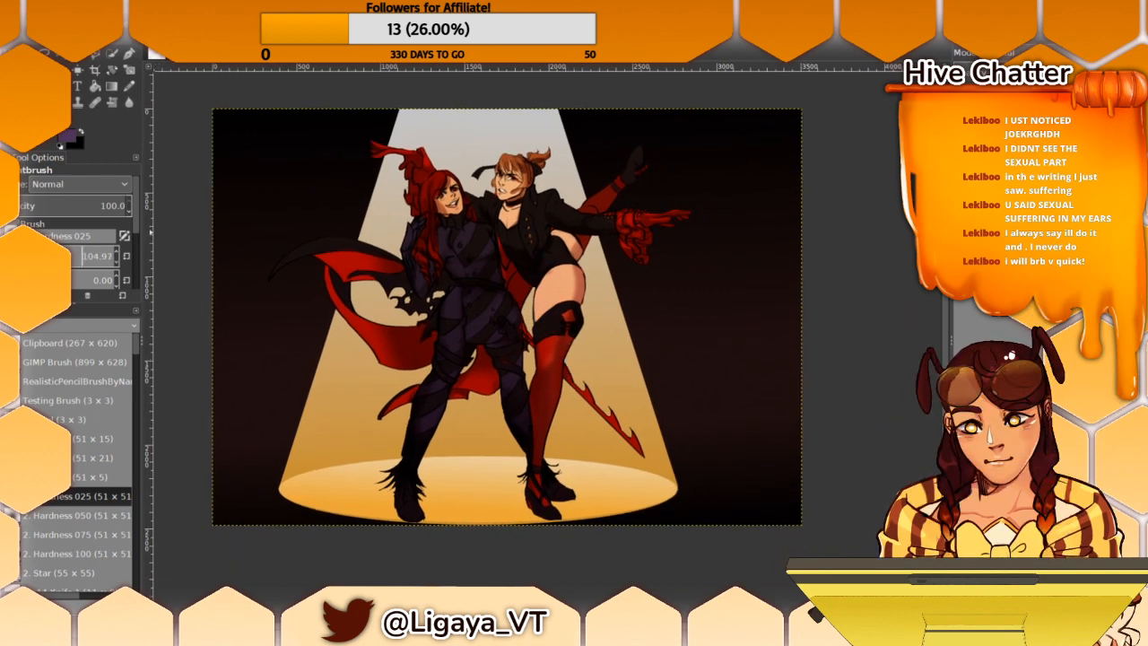
mouse_move(567, 332)
left_mouse_down()
mouse_move(561, 382)
mouse_move(557, 350)
mouse_move(542, 446)
left_mouse_up()
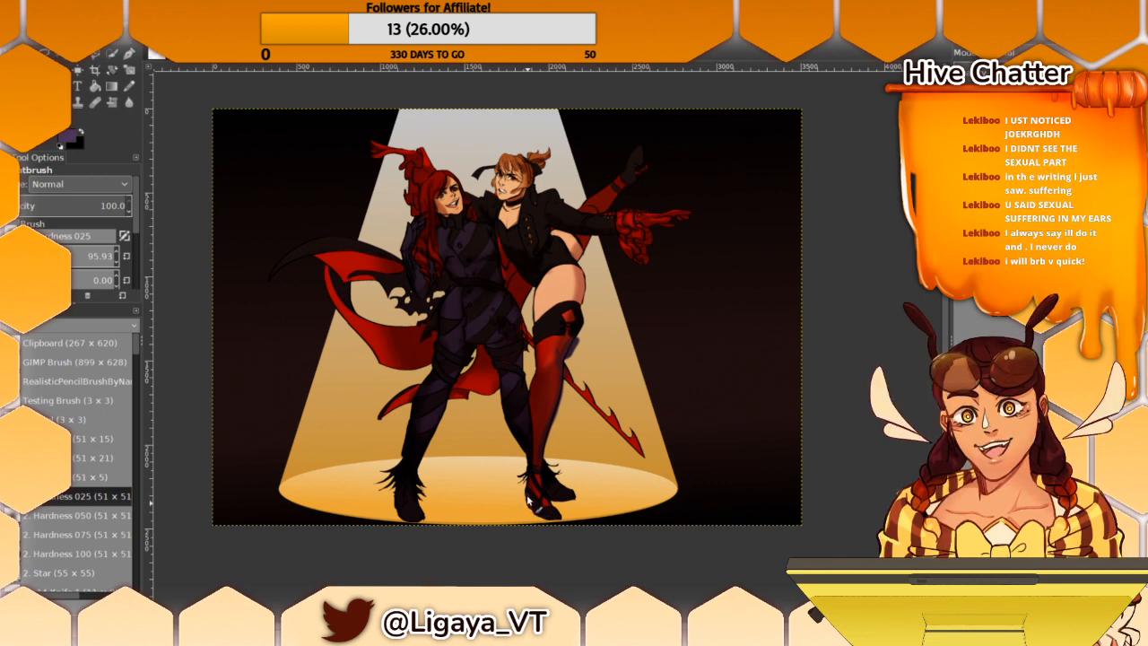
left_click_drag(551, 517, 558, 520)
left_click_drag(433, 370, 472, 332)
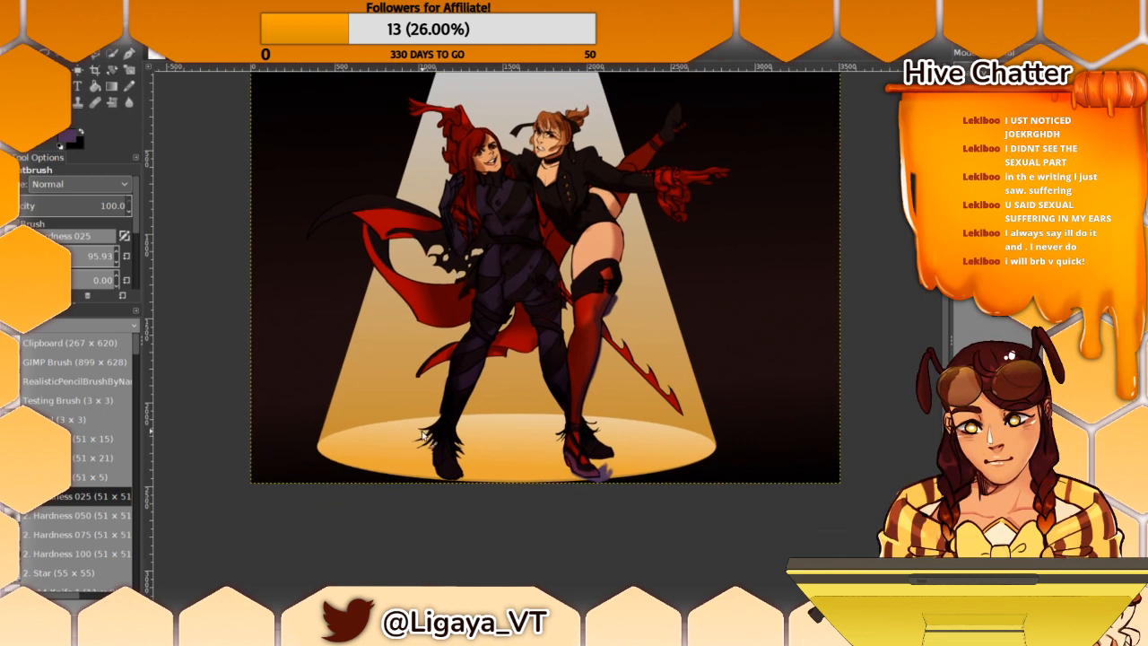
mouse_move(432, 460)
left_mouse_down()
mouse_move(423, 426)
mouse_move(465, 456)
left_mouse_up()
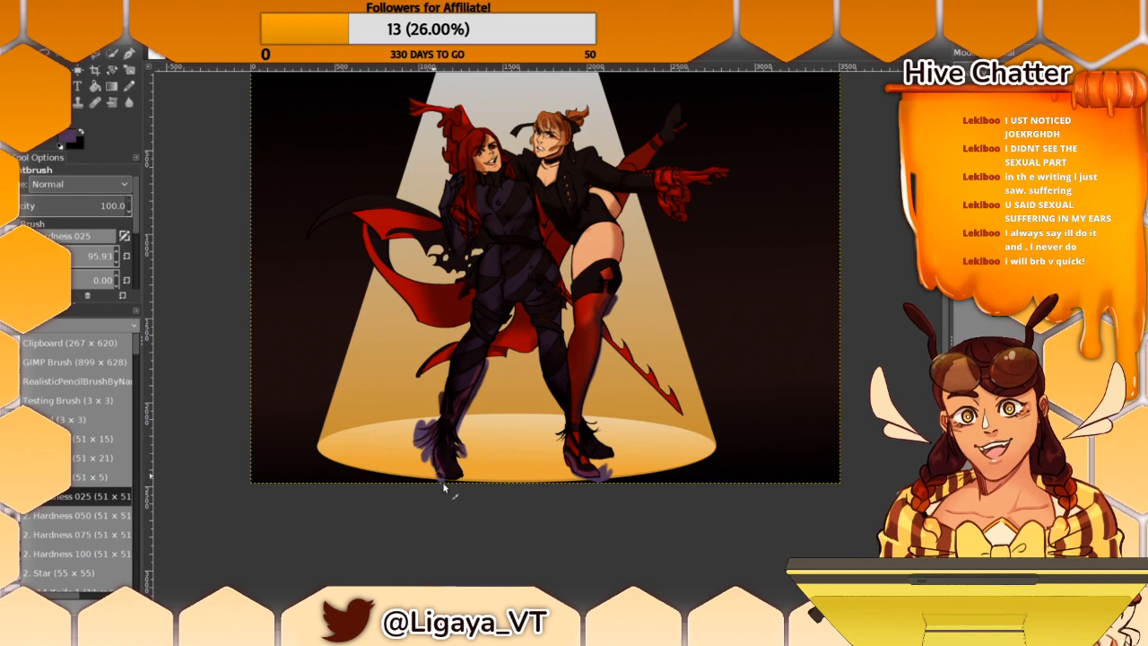
scroll(505, 308, "up", 5)
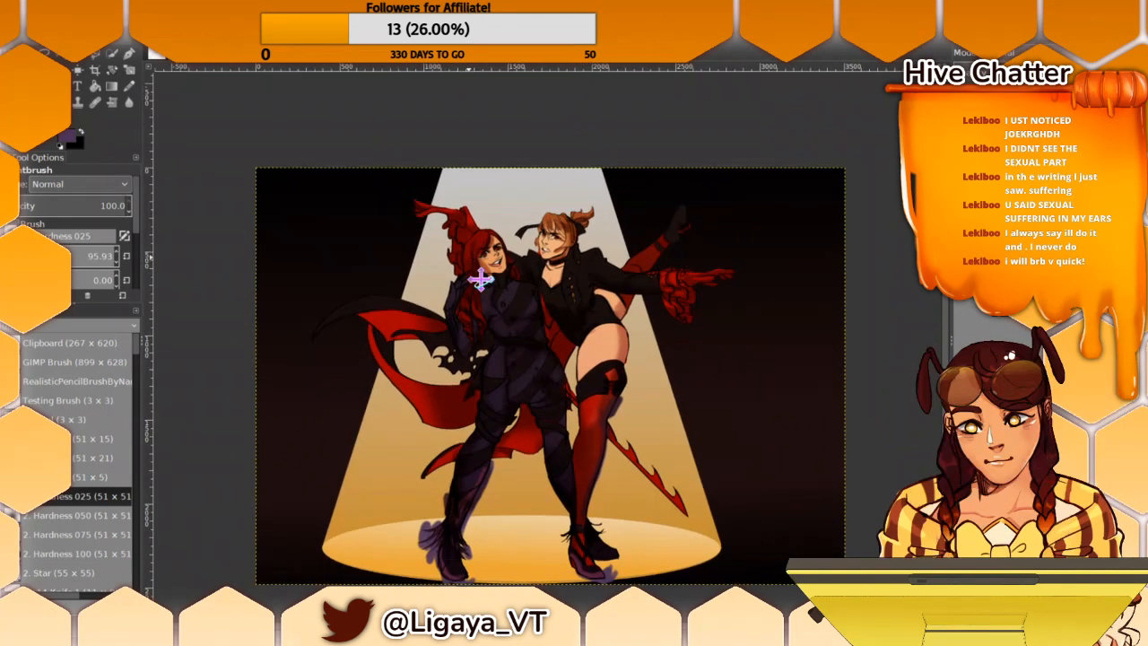
scroll(448, 352, "up", 3)
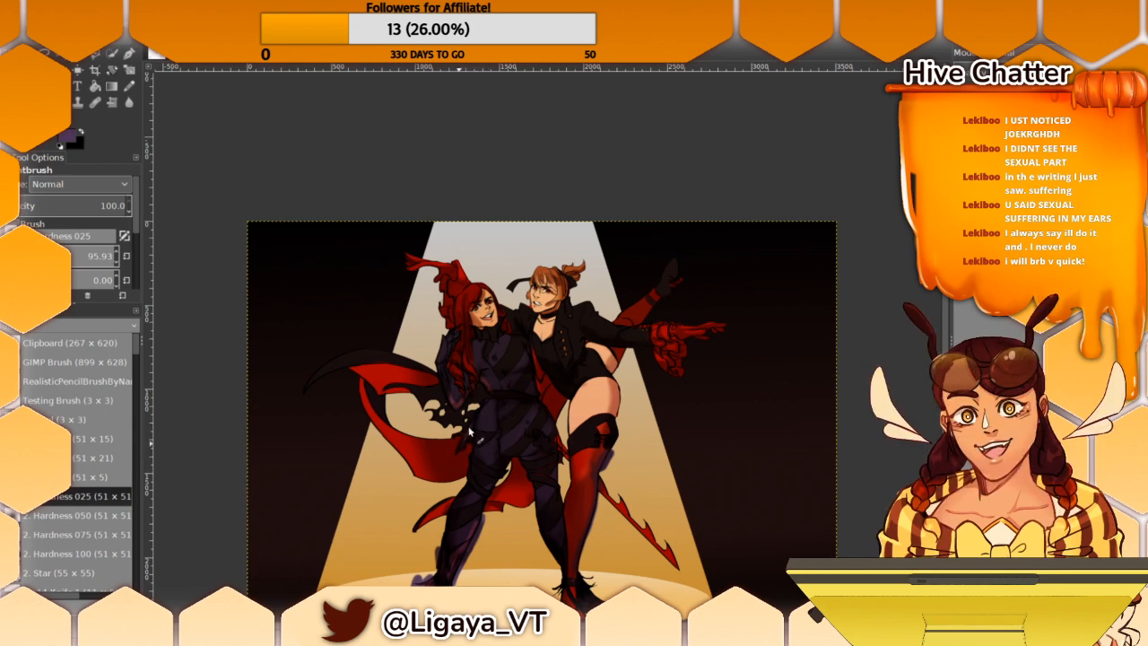
left_click_drag(450, 384, 459, 239)
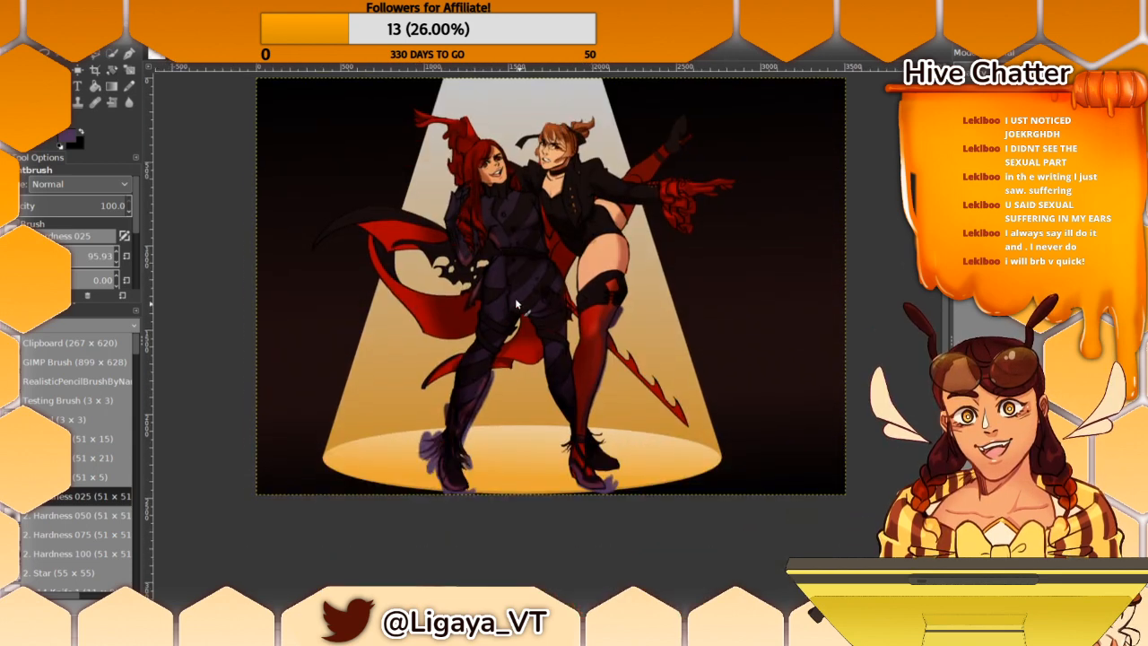
left_click_drag(516, 304, 492, 361)
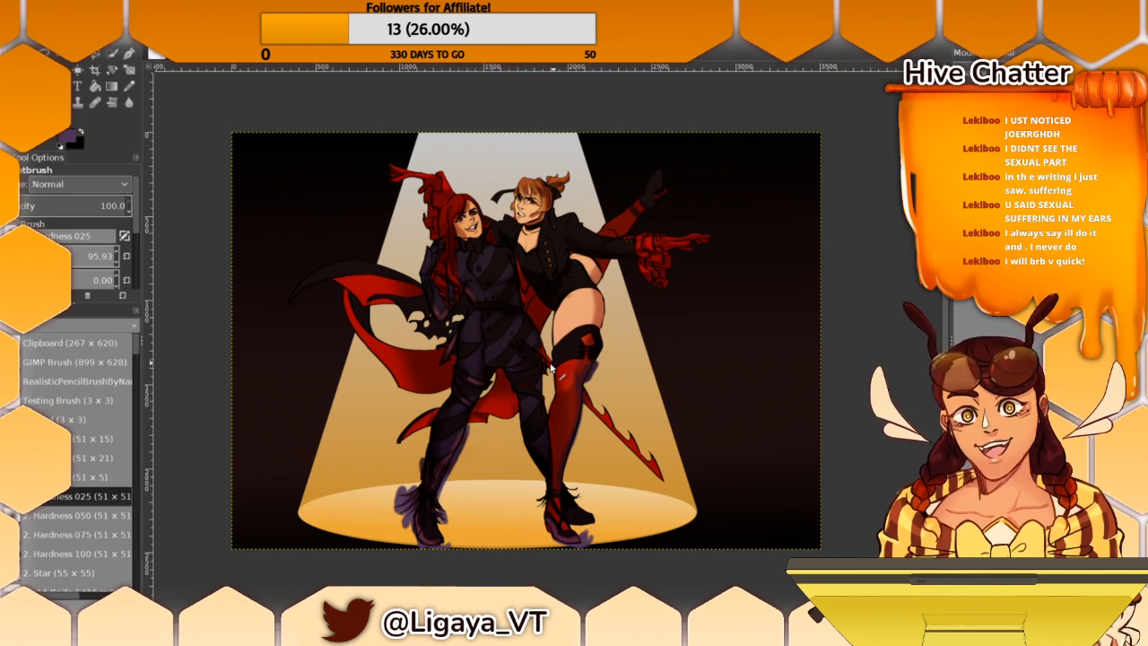
Step: Remove the purple shading painted around the characters' legs and boots
key("shift+e")
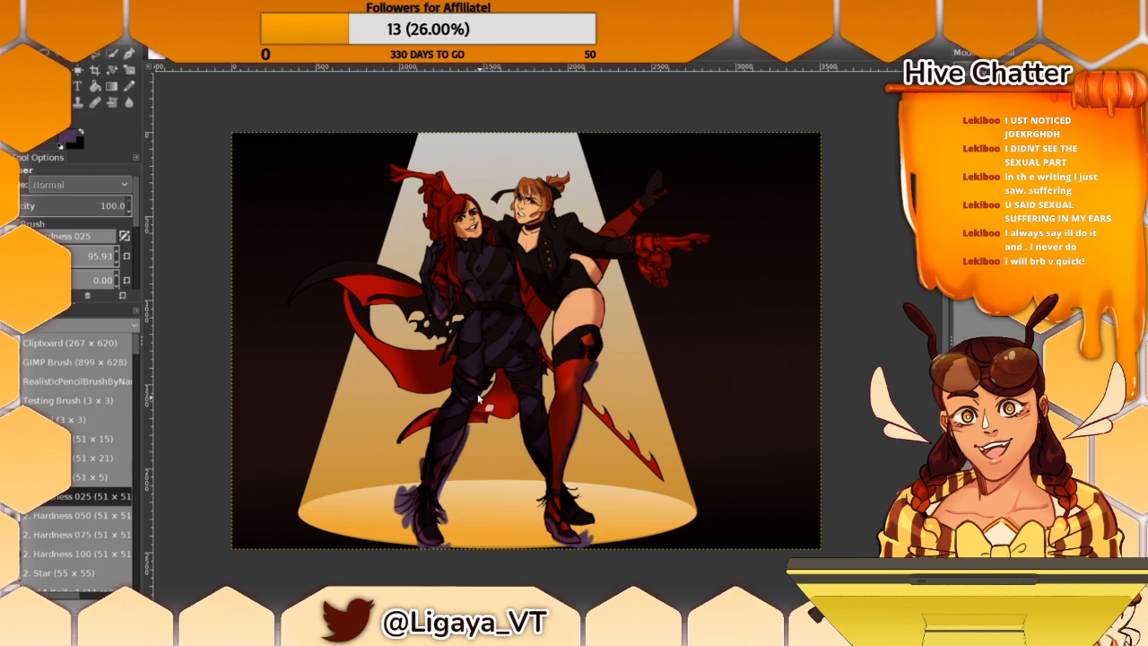
left_click(129, 86)
left_click_drag(534, 378, 500, 348)
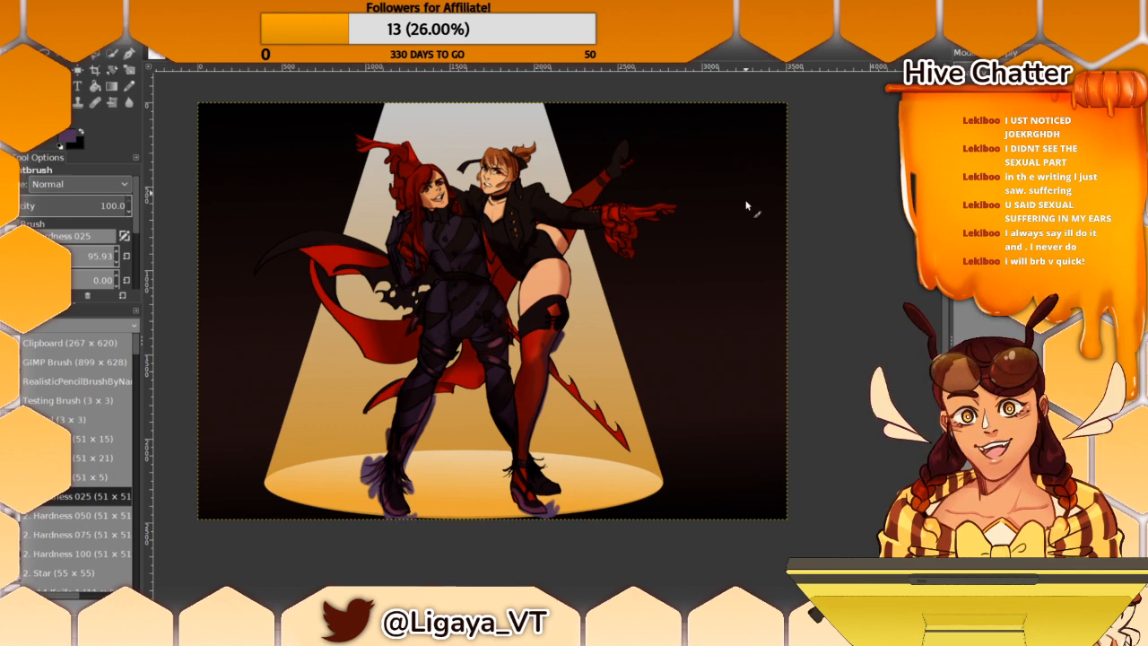
key("space")
left_click_drag(760, 259, 764, 274)
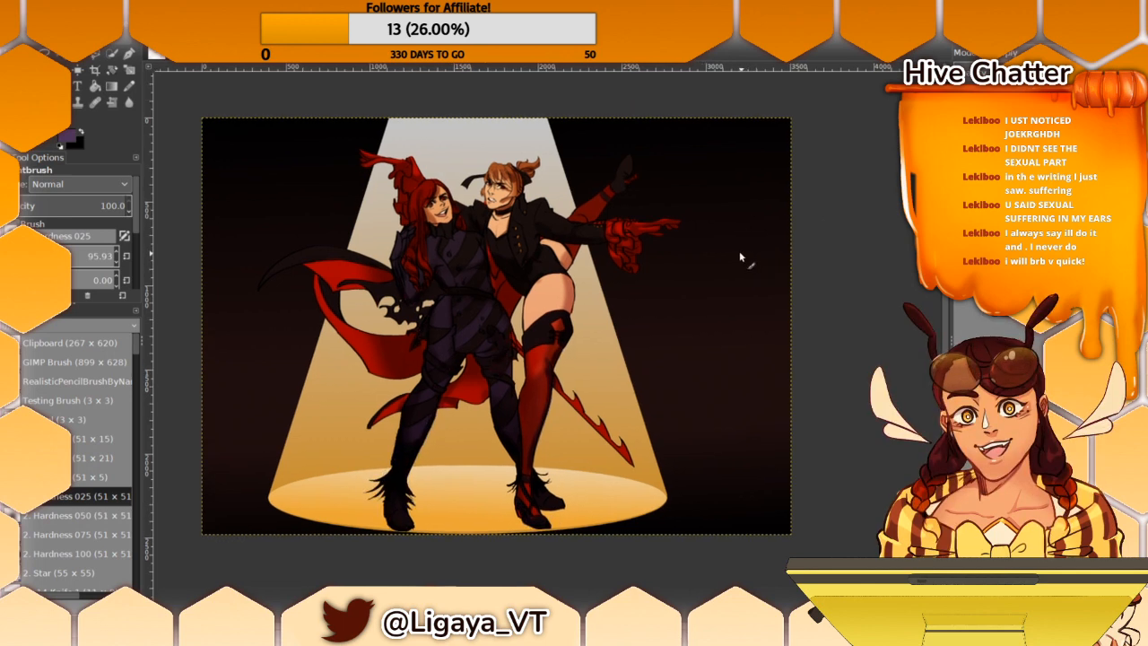
Step: Enlarge the Hardness 025 brush to size 330.99 for both the Paintbrush and the Eraser
key("shift+e")
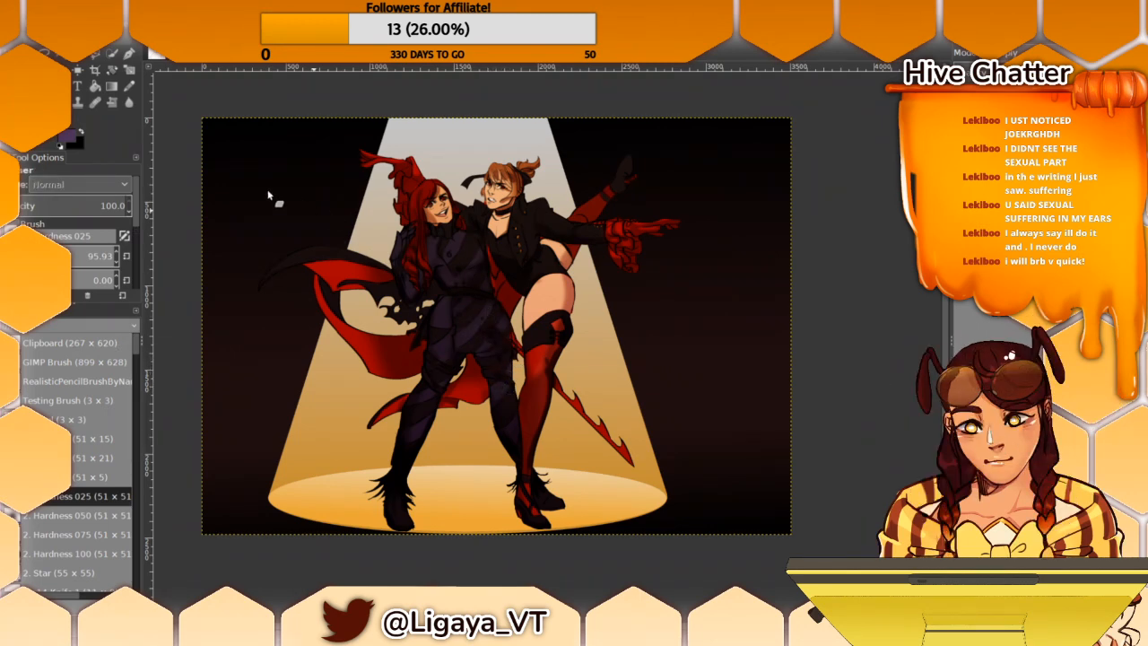
key("p")
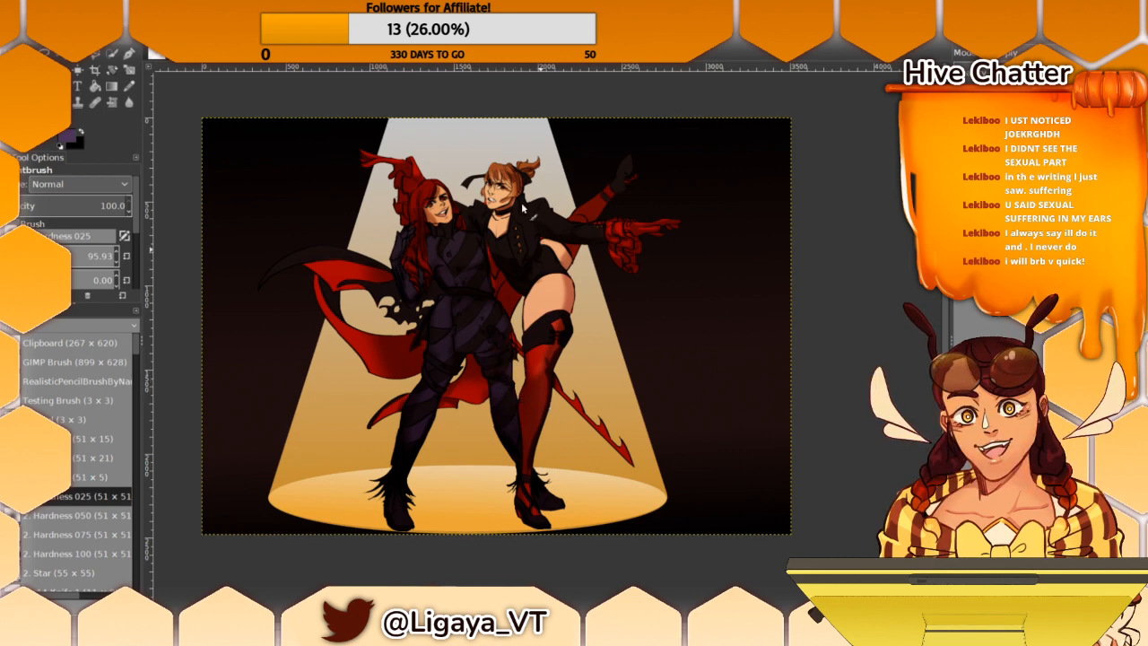
scroll(522, 207, "up", 2)
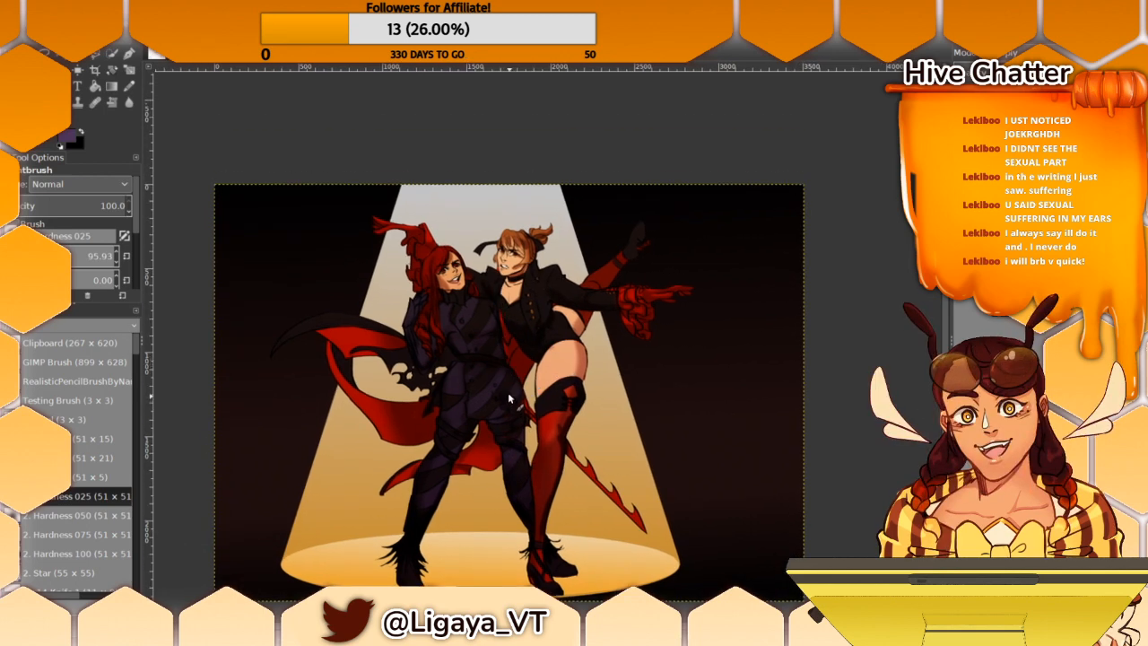
left_click_drag(511, 397, 474, 334)
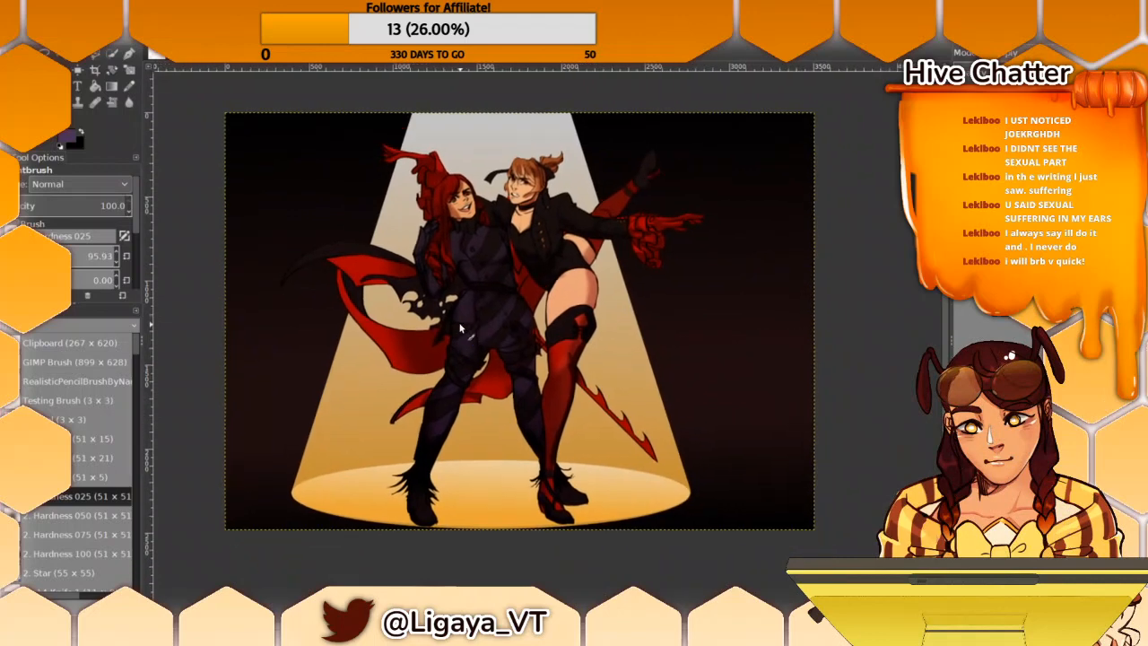
left_click(82, 254)
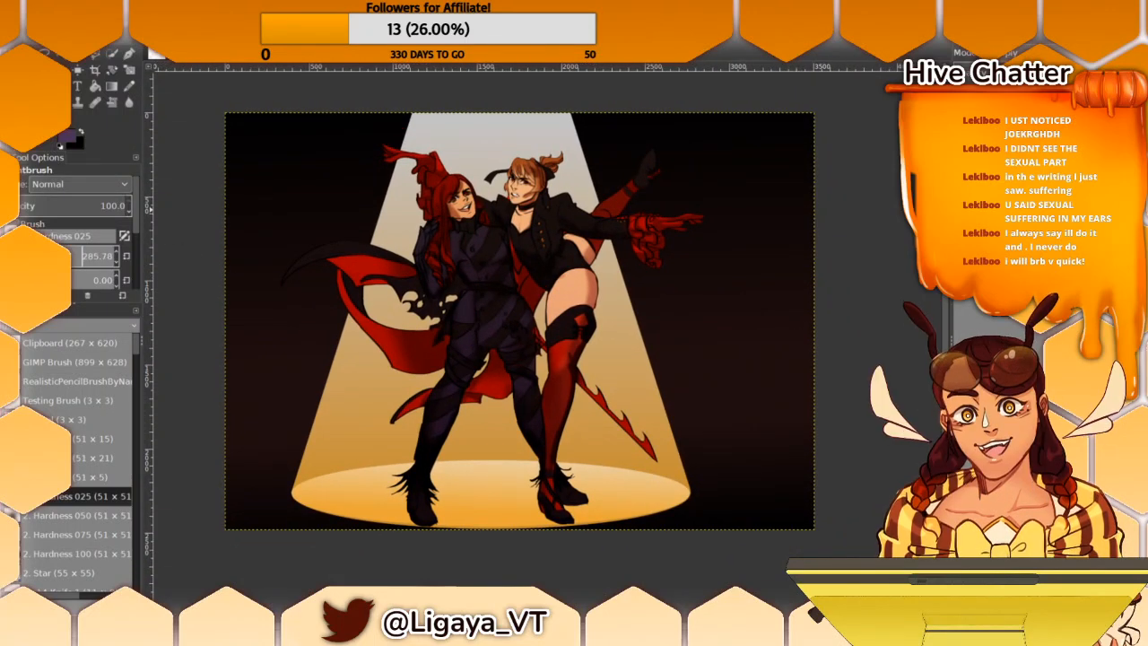
key("shift+e")
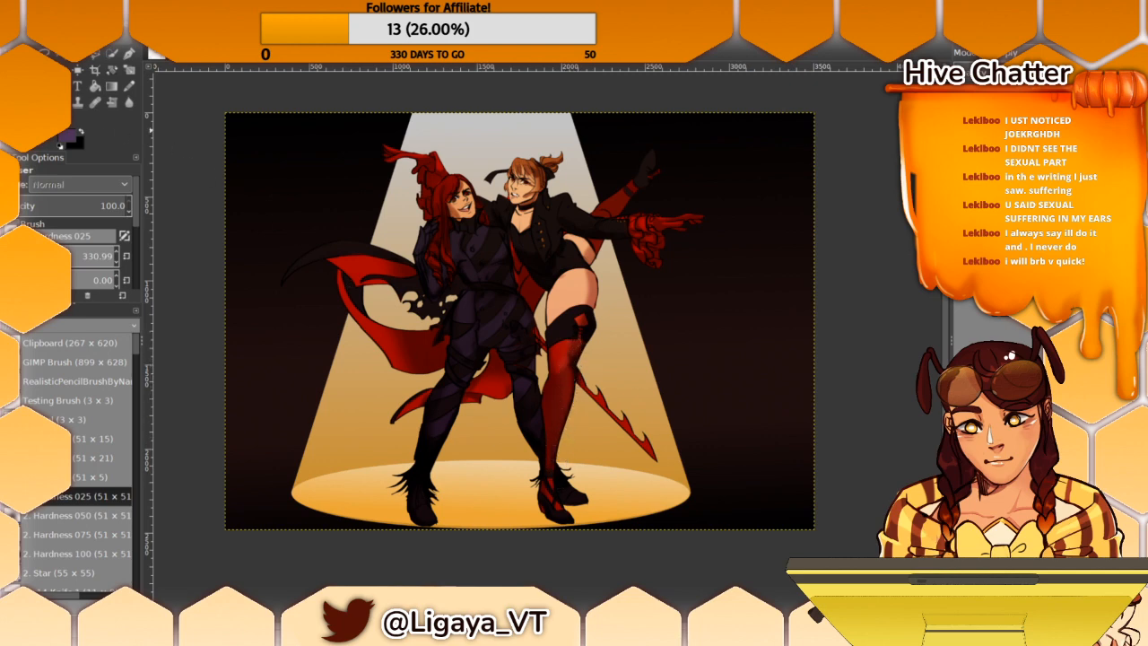
key("p")
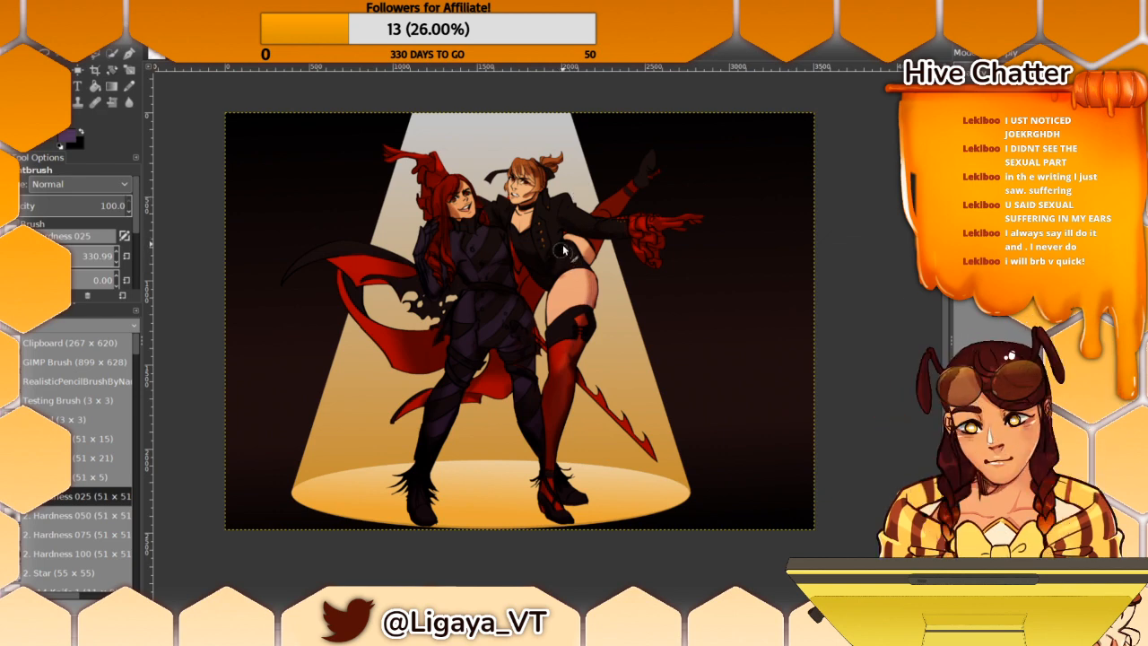
Step: Switch the Paintbrush to the Block 02 brush at size 327.37 and darken the raised boot
left_click_drag(598, 189, 610, 249)
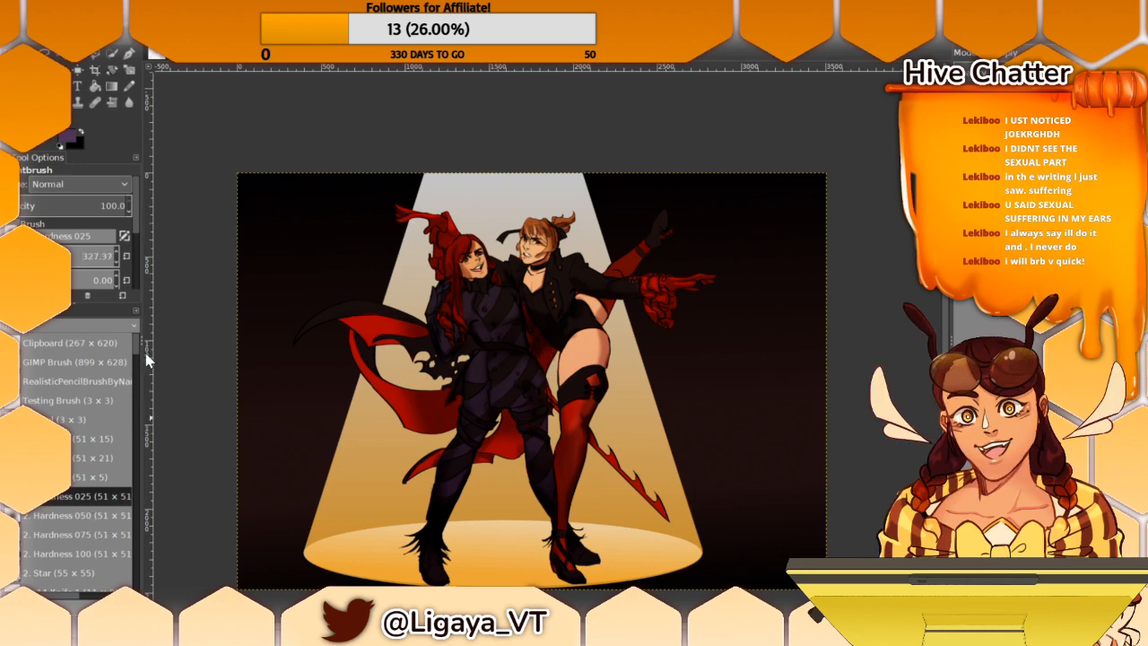
left_click(77, 458)
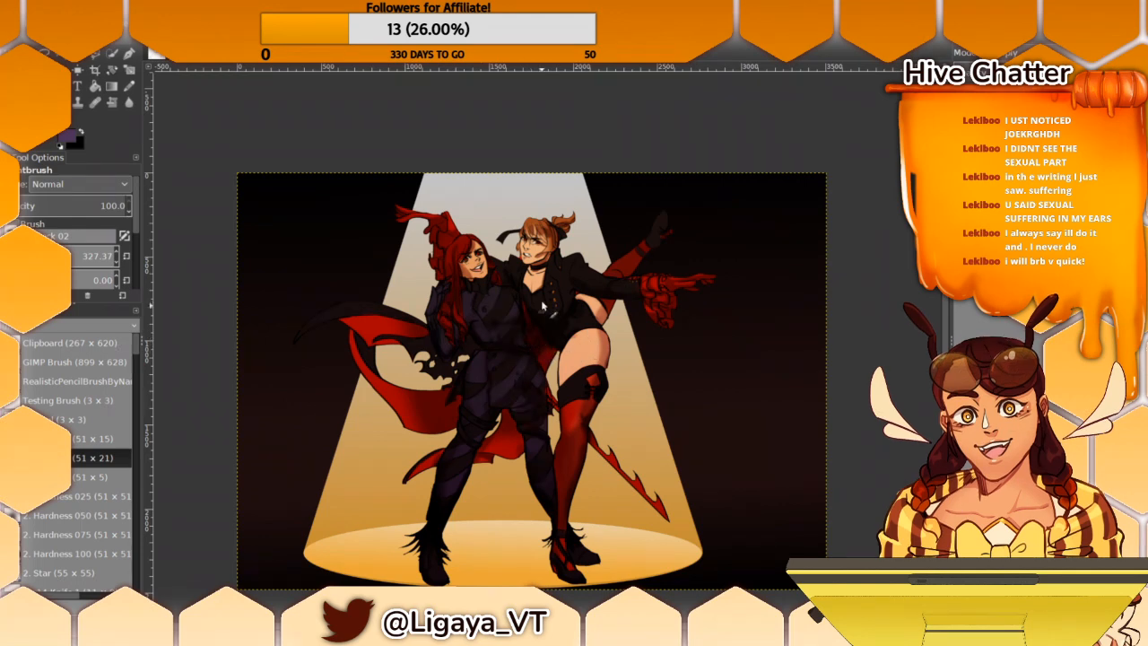
left_click_drag(589, 203, 541, 255)
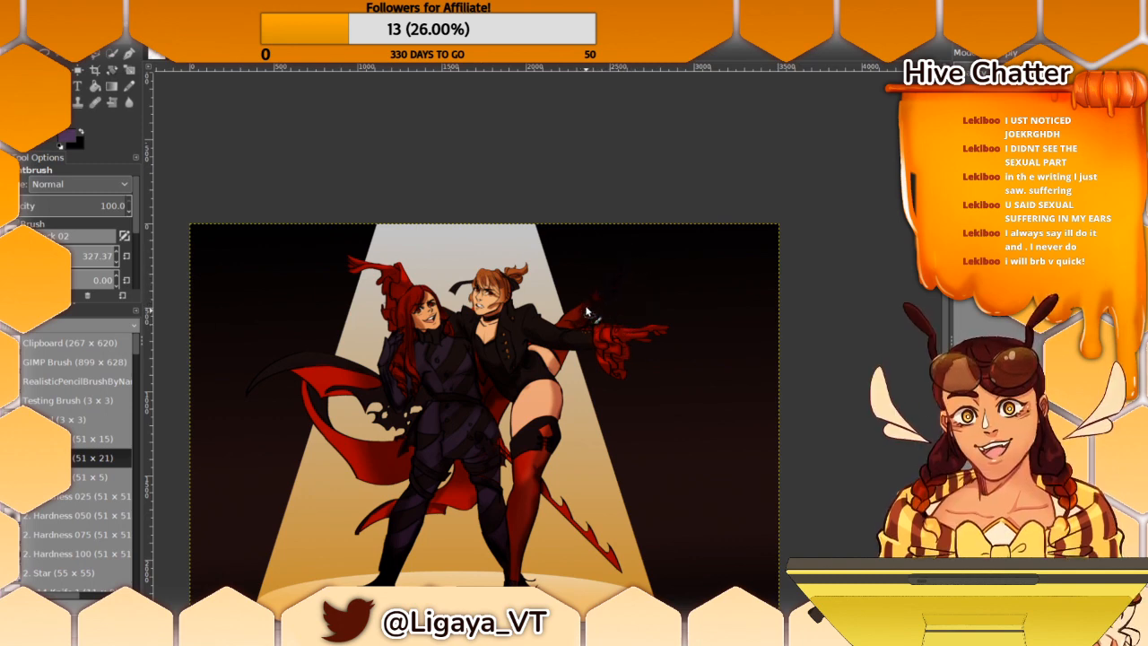
mouse_move(567, 359)
left_mouse_down()
mouse_move(579, 351)
mouse_move(581, 365)
left_mouse_up()
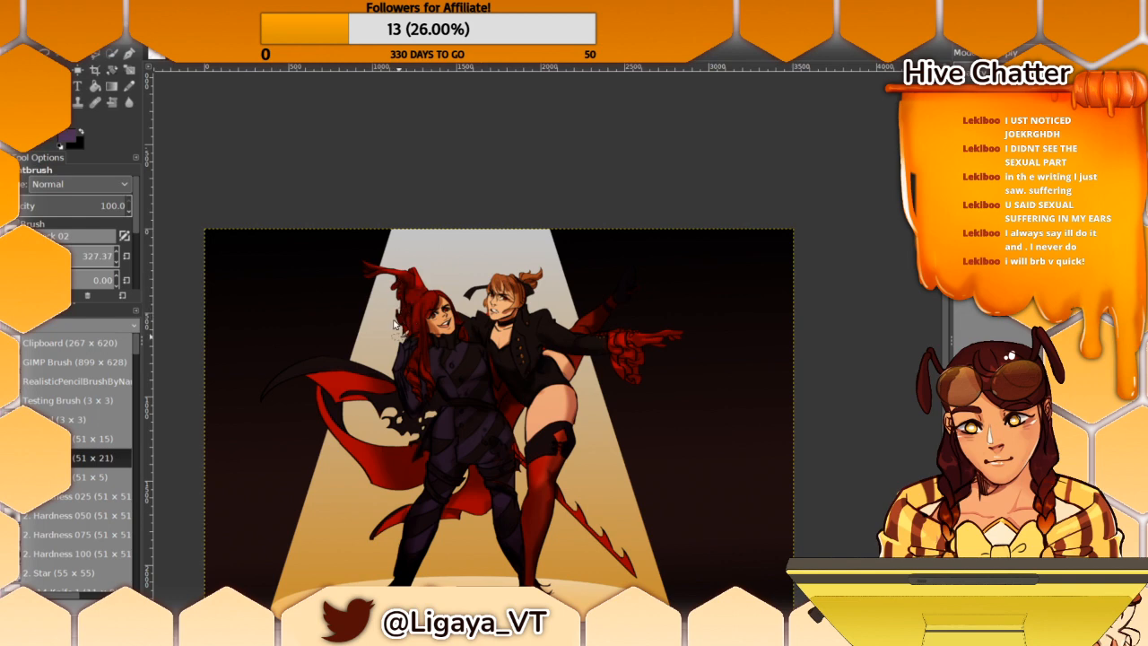
mouse_move(571, 327)
left_mouse_down()
mouse_move(598, 217)
mouse_move(550, 242)
mouse_move(593, 307)
mouse_move(473, 308)
mouse_move(467, 273)
left_mouse_up()
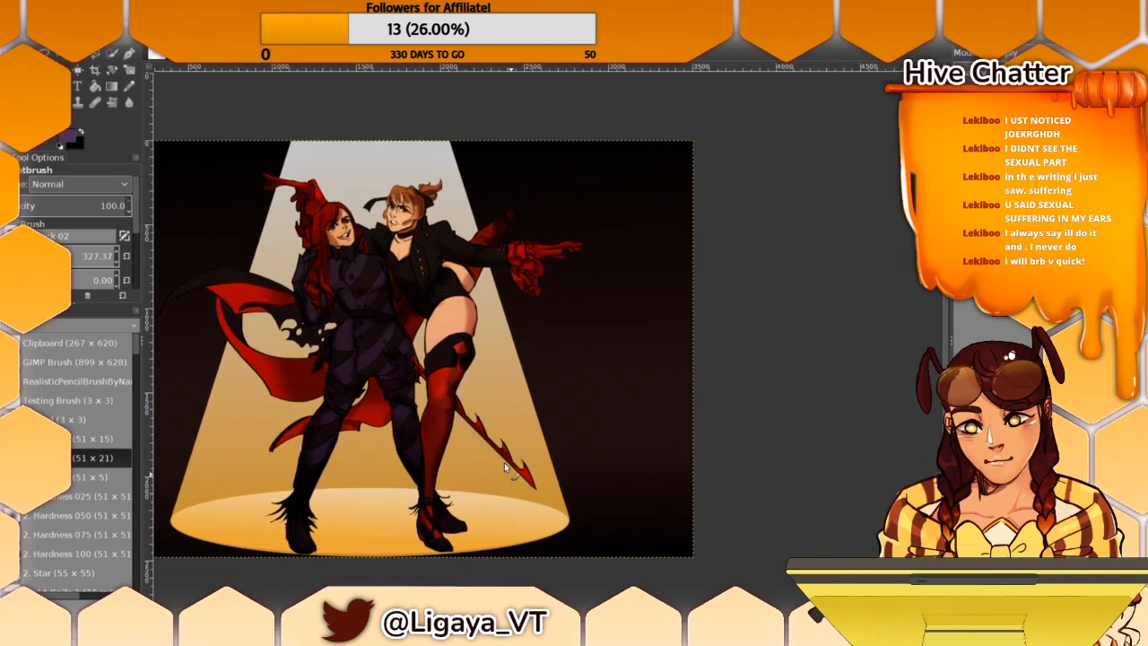
left_click_drag(435, 375, 490, 431)
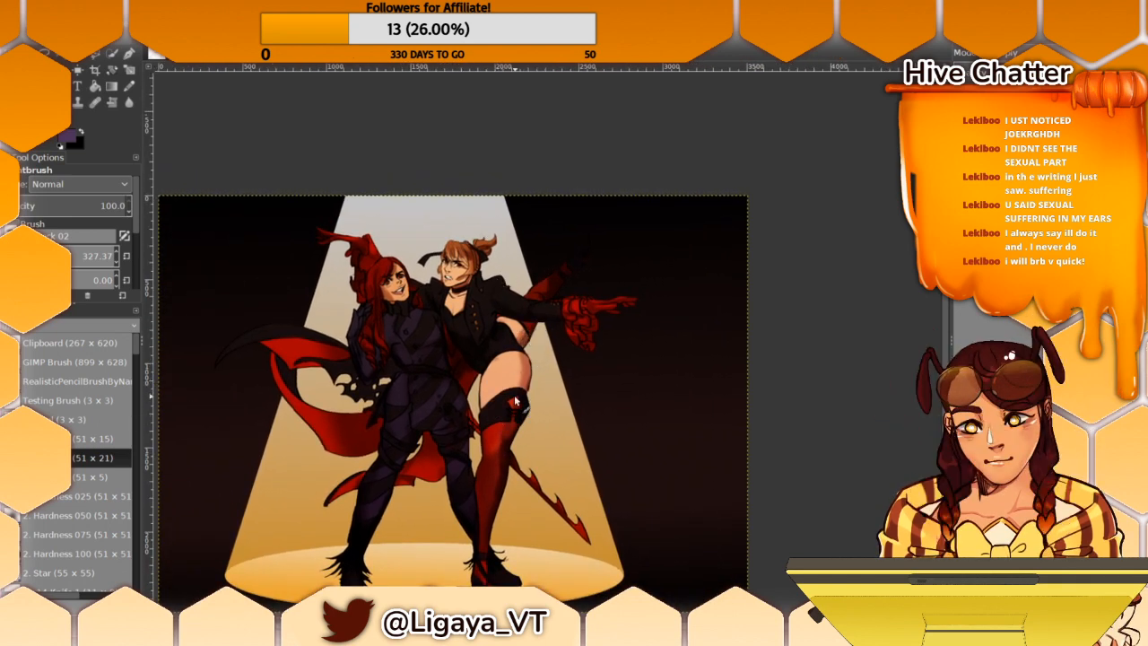
left_click_drag(494, 321, 498, 374)
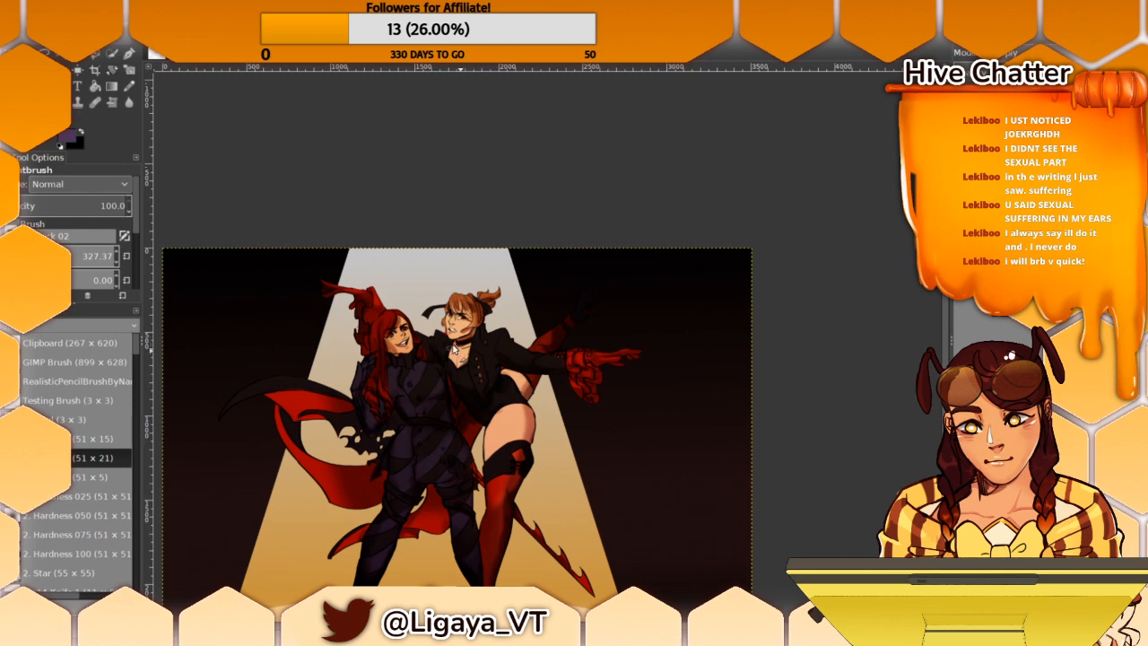
left_click_drag(440, 341, 501, 296)
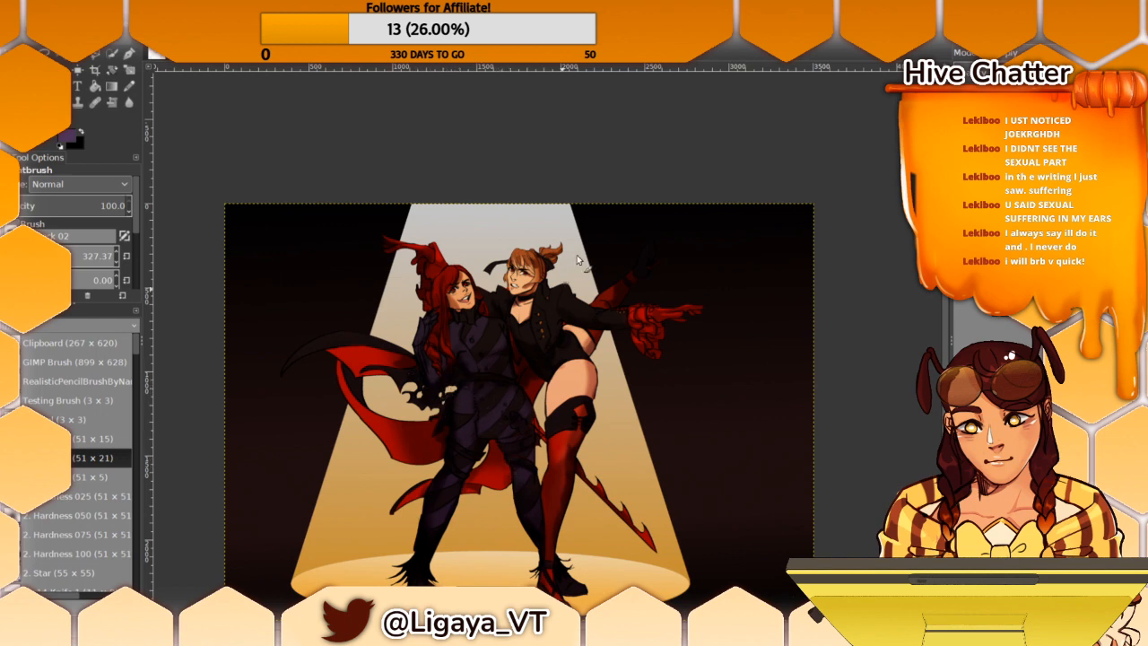
left_click_drag(579, 259, 571, 296)
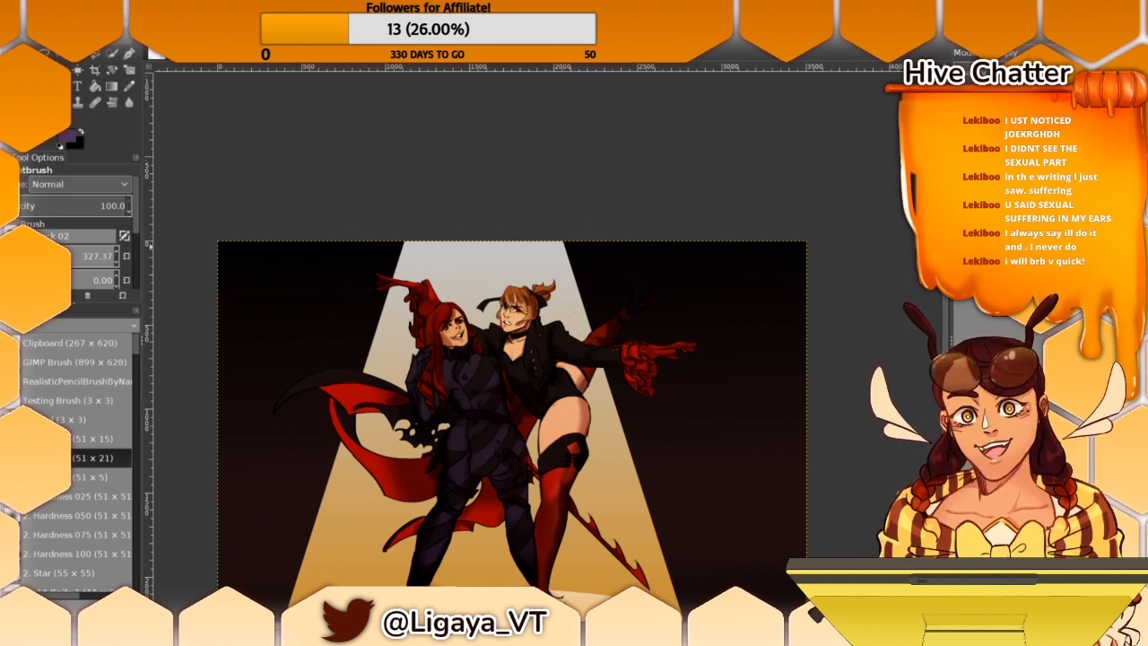
Step: Switch back to the Paintbrush and reduce the Block 02 brush to size 41.68 for finer work on the characters' upper bodies
key("shift+e")
key("p")
key("plus")
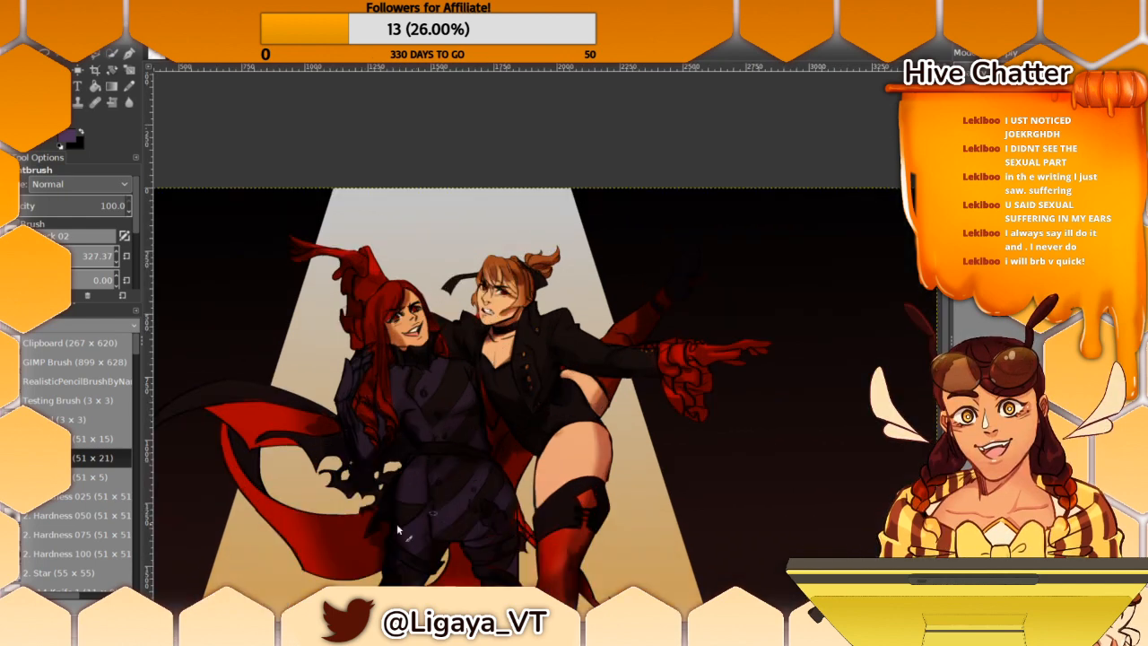
left_click_drag(360, 501, 396, 343)
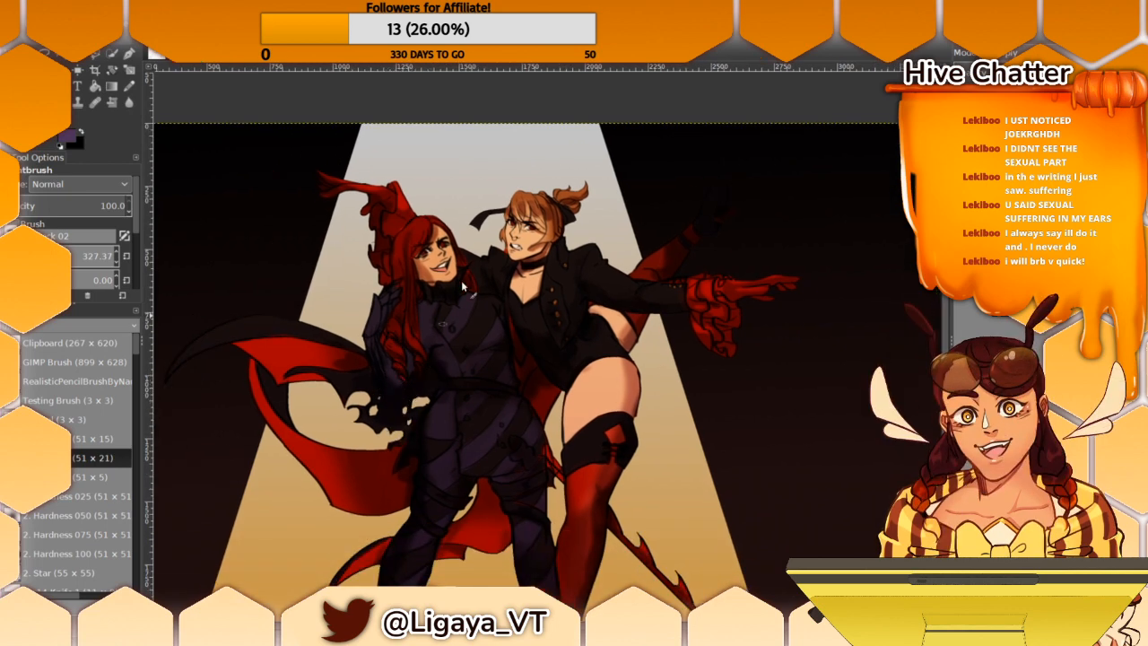
left_click(11, 257)
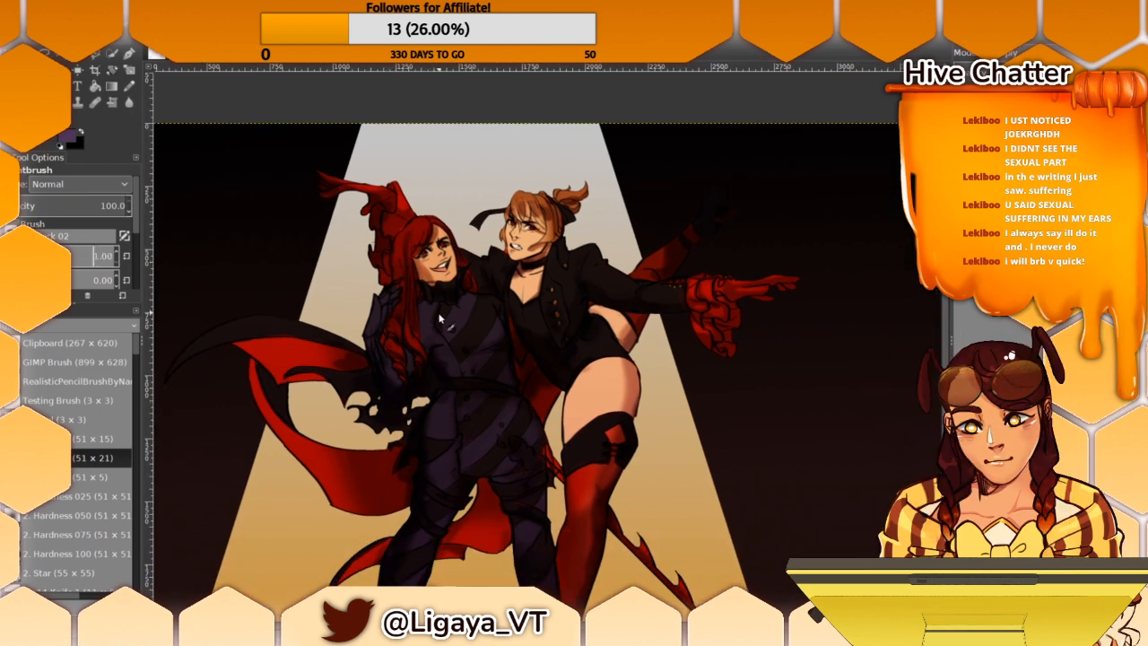
left_click(61, 257)
left_click_drag(484, 189, 461, 241)
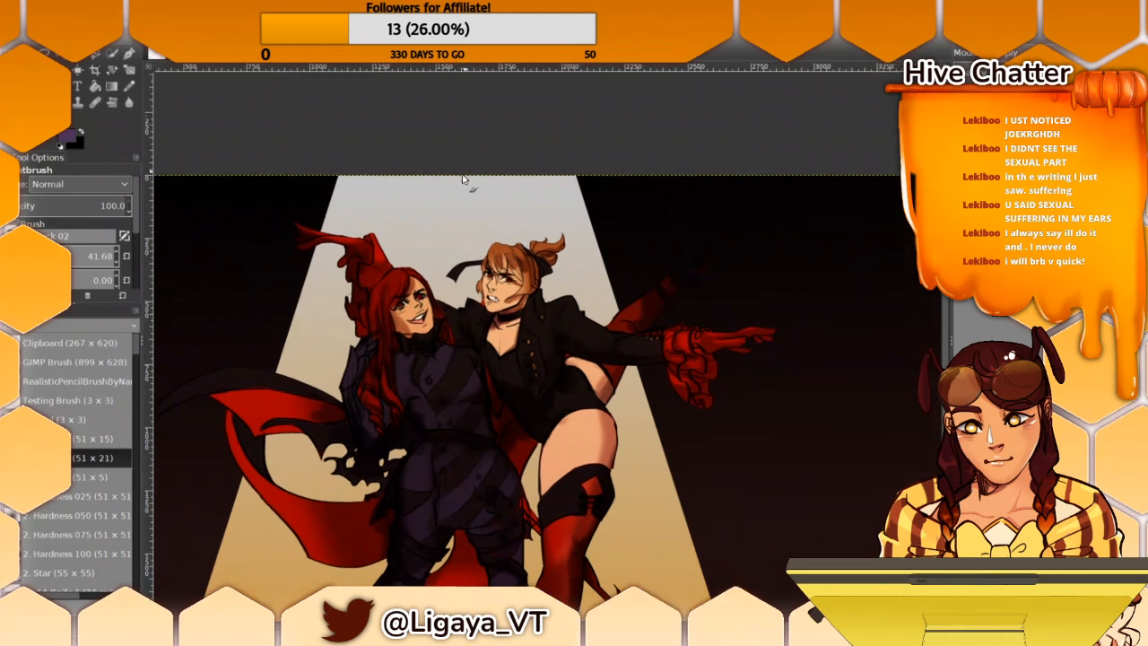
left_click_drag(423, 310, 420, 274)
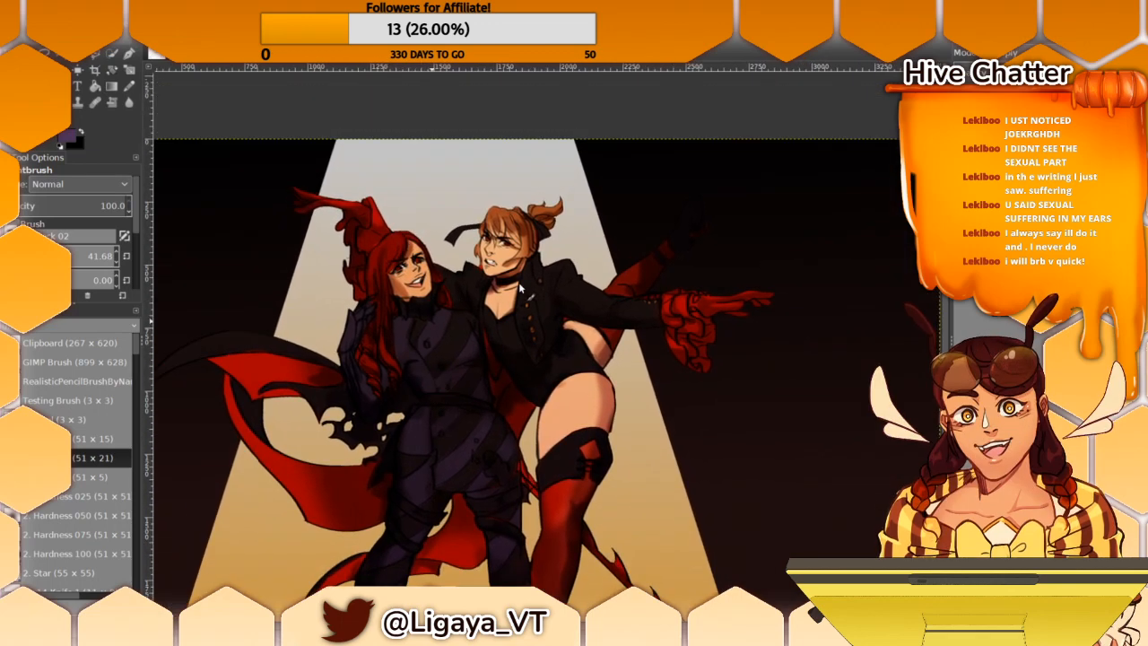
Step: Create a new layer and change the foreground colour from purple to a light orange with hue 30
key("shift+ctrl+n")
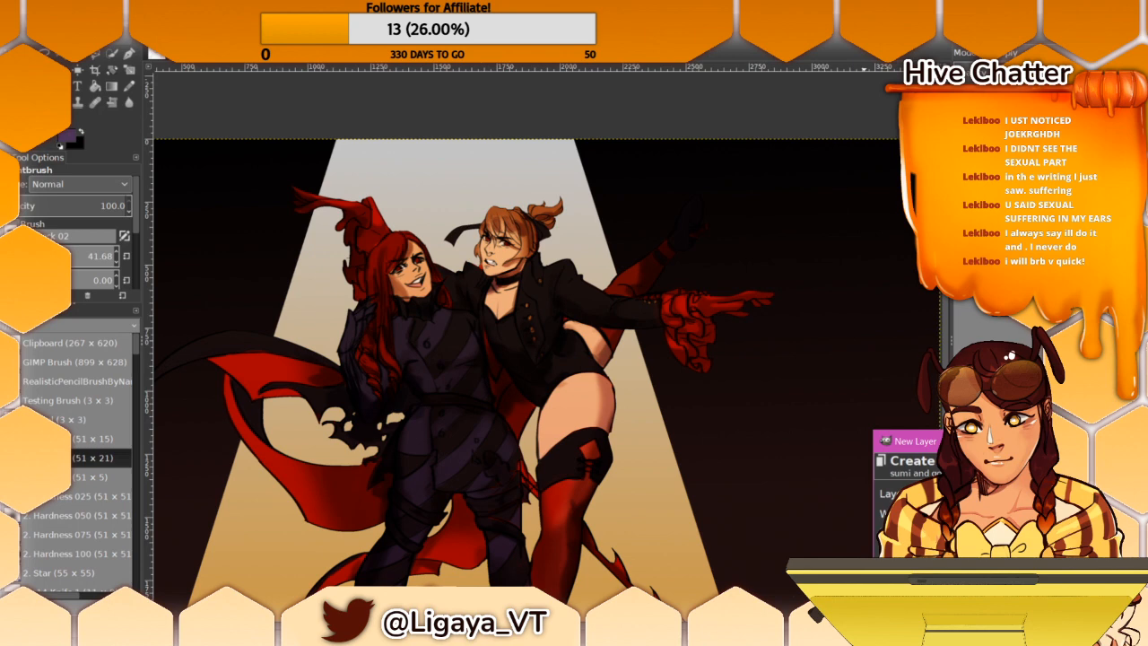
key("Return")
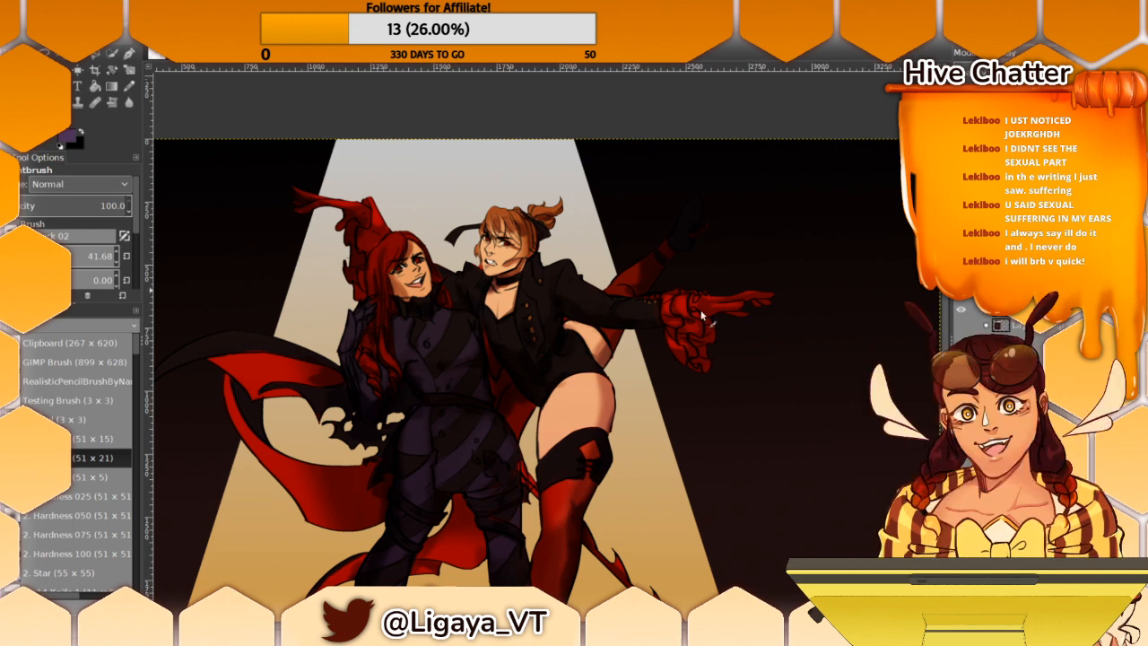
left_click(69, 136)
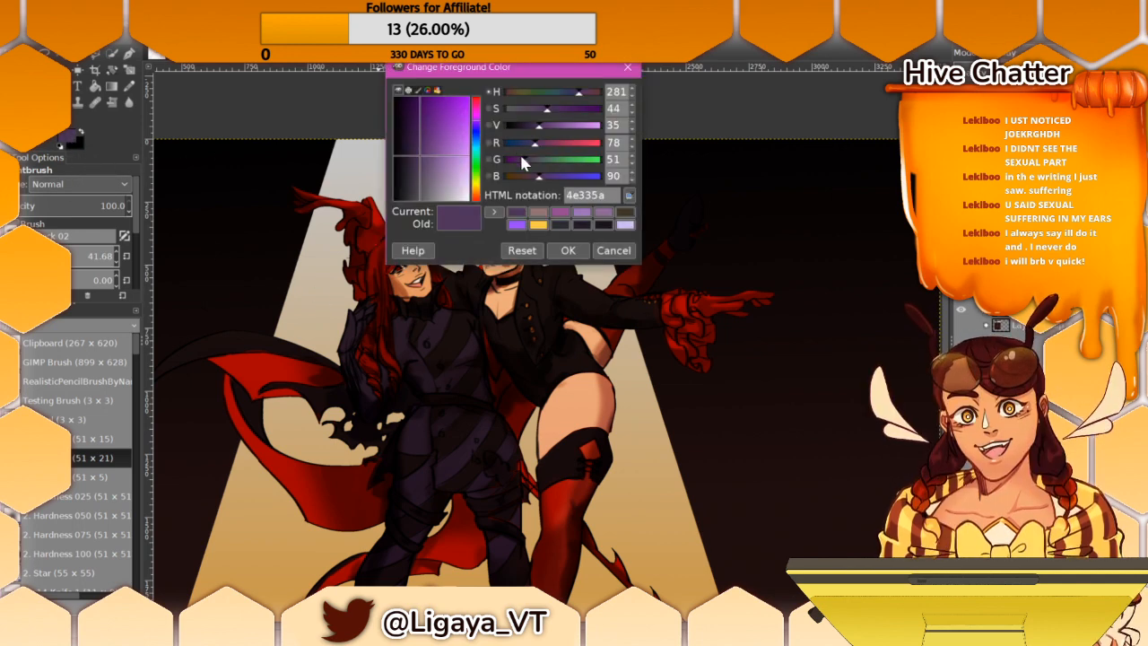
left_click(538, 224)
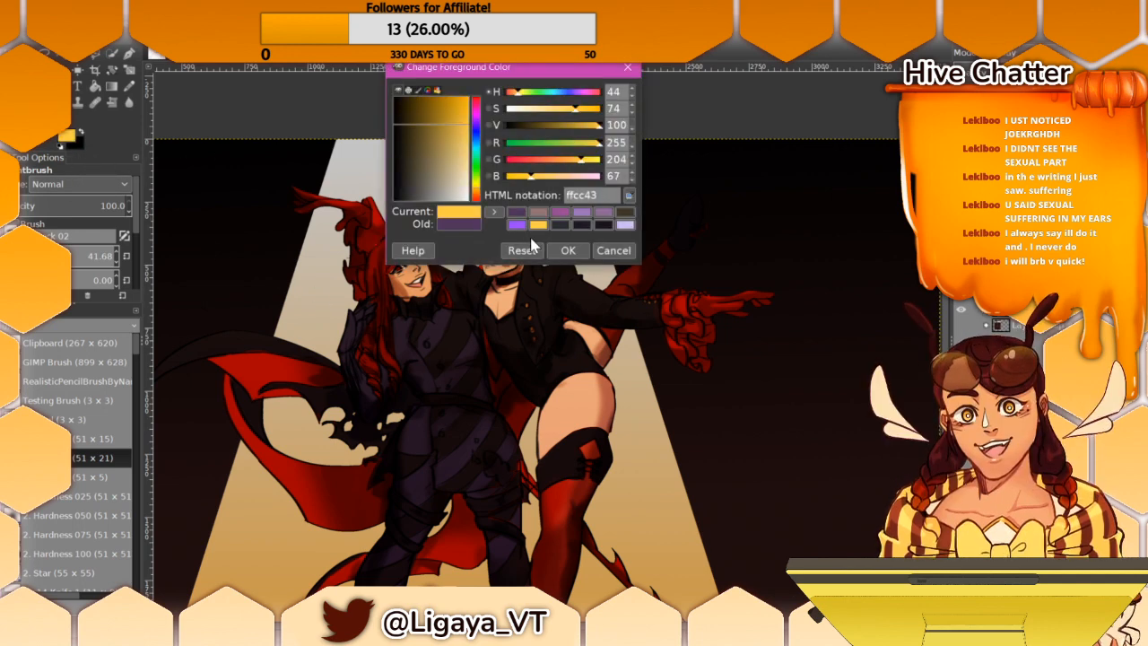
left_click(563, 165)
left_click_drag(563, 165, 565, 163)
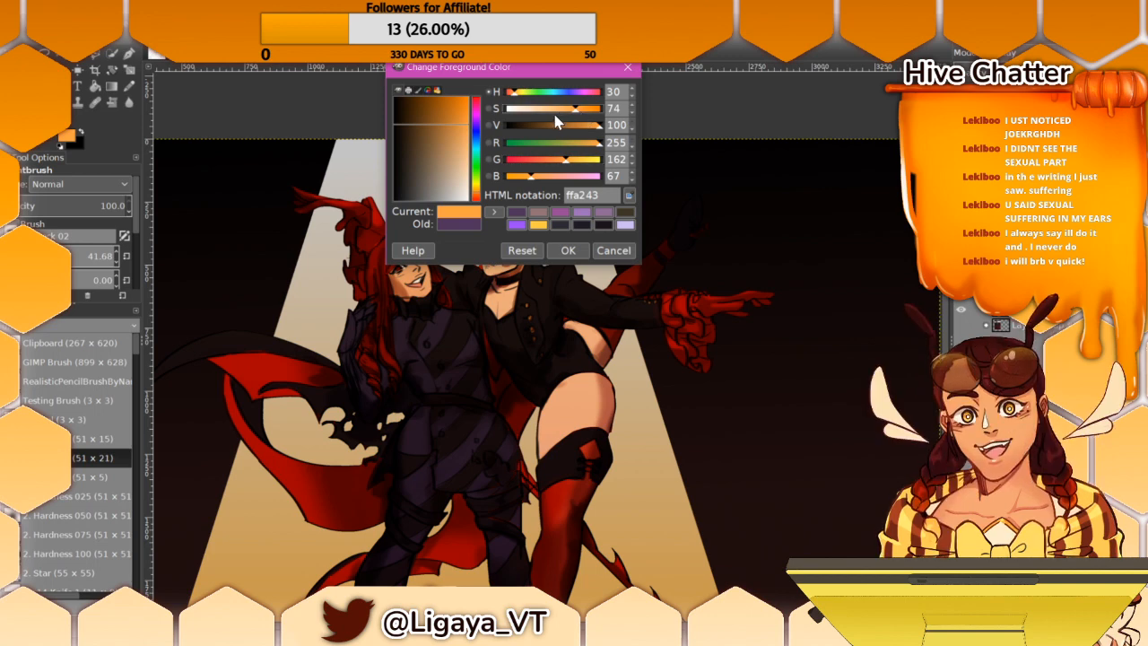
left_click(567, 250)
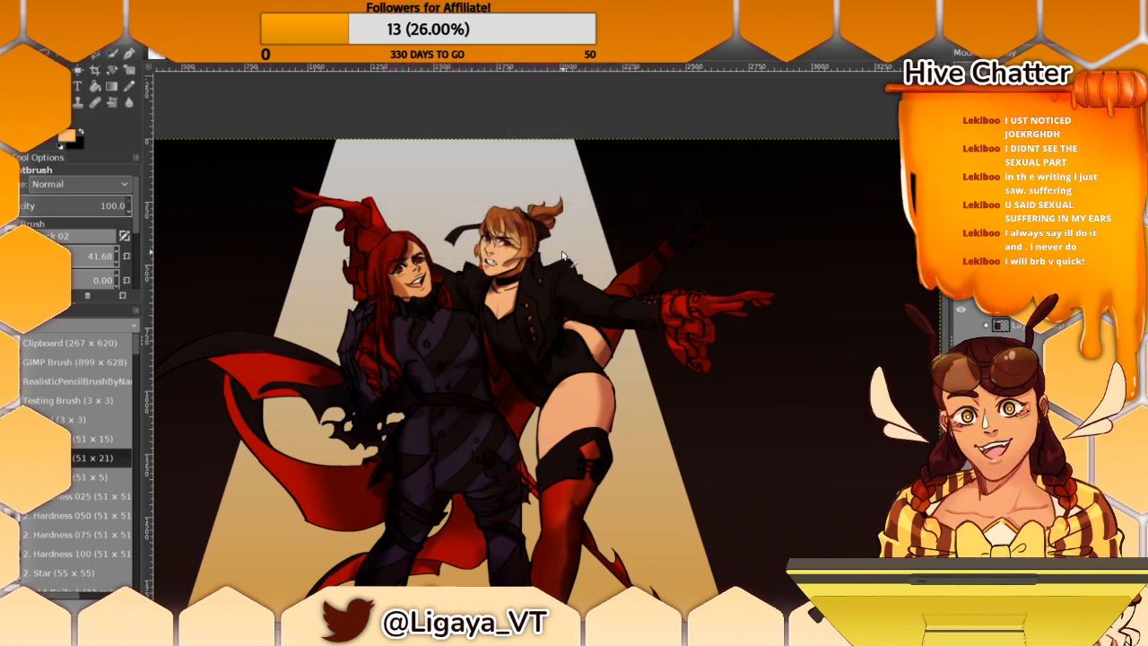
Step: Enlarge the Block 02 brush to size 344.55 and lighten the foreground colour to a paler peach by lowering its saturation
left_click(84, 256)
left_click_drag(43, 256, 41, 257)
left_click(63, 257)
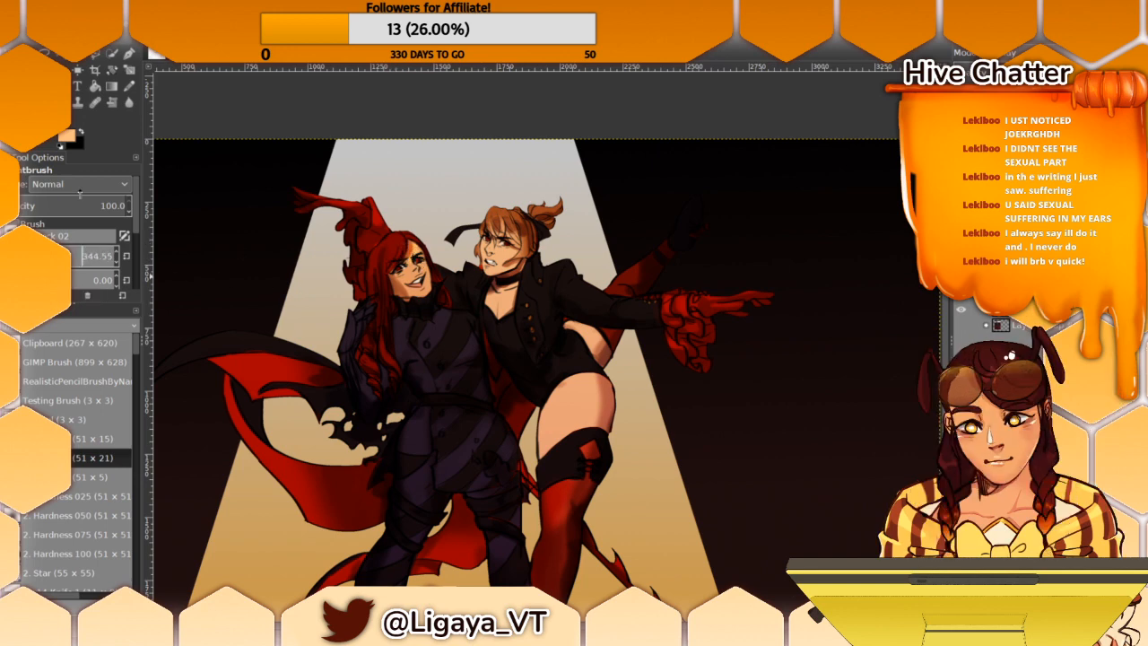
left_click(68, 137)
left_click(537, 108)
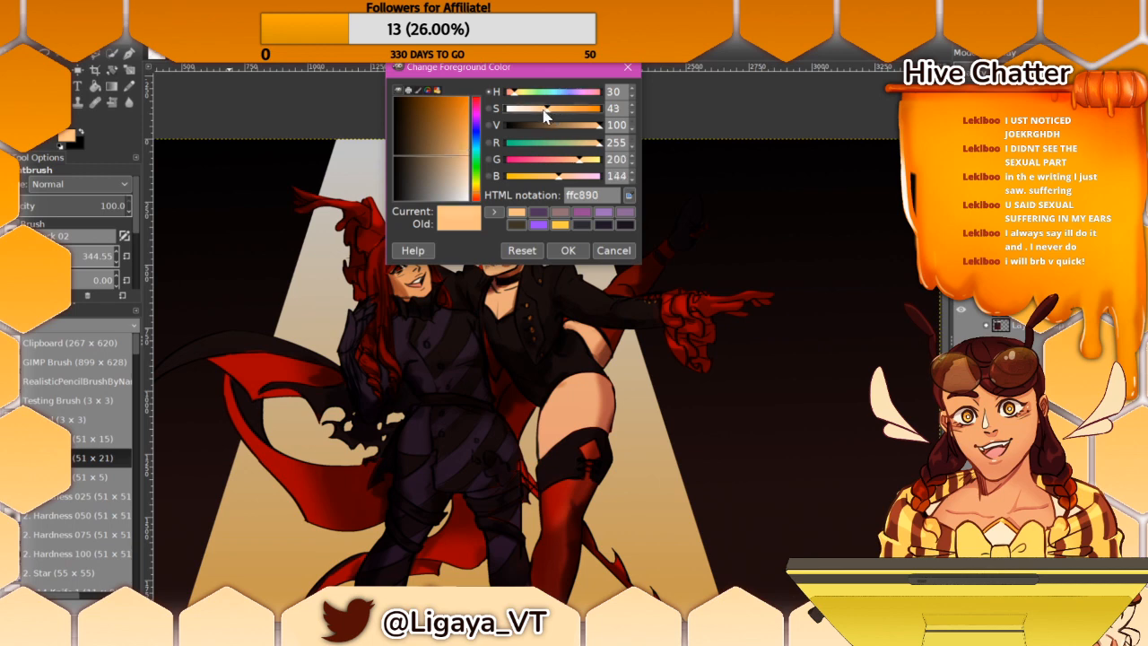
left_click(568, 251)
Step: Sample pink and dark red from the red-haired character and retouch the smiling mouth with the Block 02 brush at sizes 10.04 and 17.04
scroll(392, 208, "down", 5)
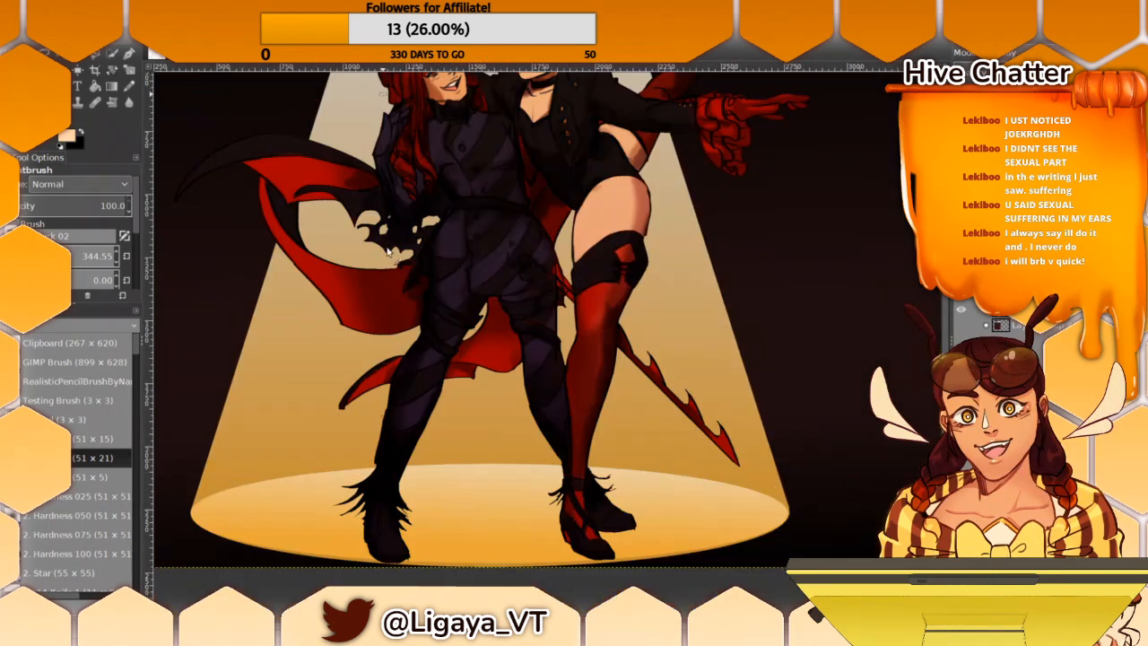
scroll(397, 314, "up", 5)
scroll(440, 251, "down", 5)
scroll(454, 225, "up", 6)
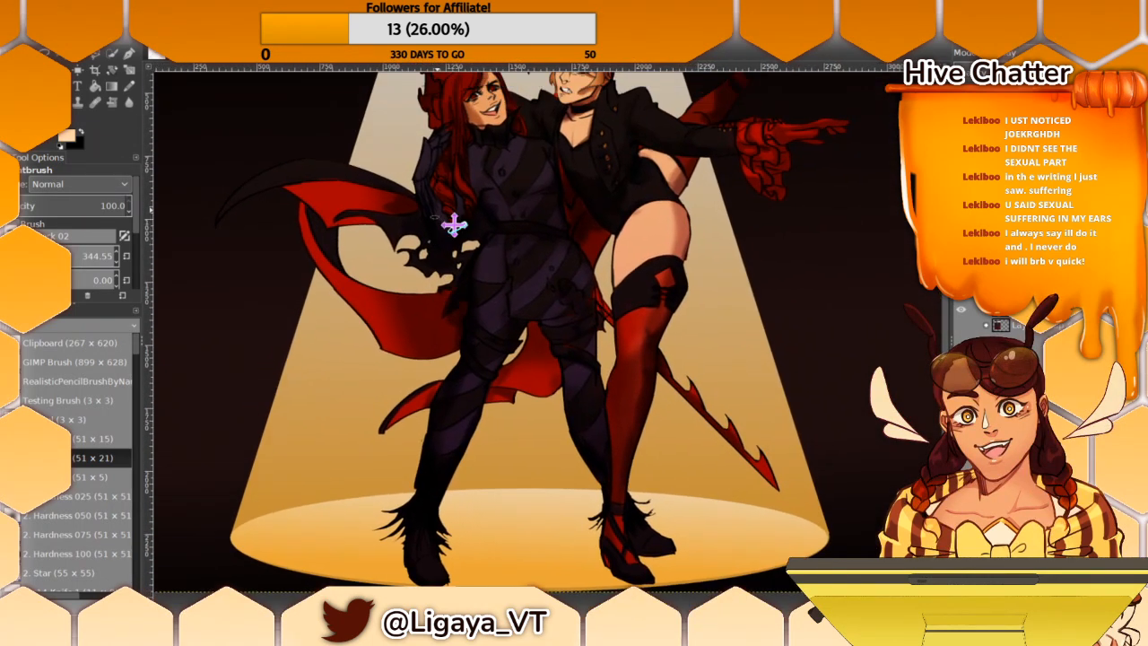
left_click_drag(440, 275, 440, 272)
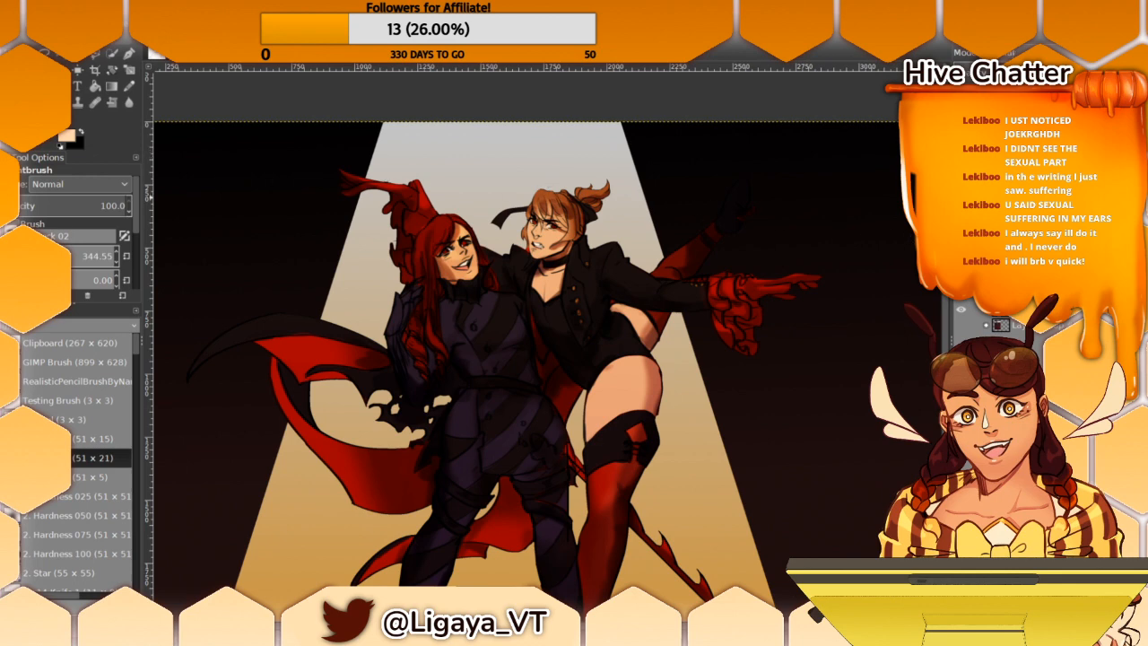
left_click_drag(101, 256, 81, 256)
left_click(462, 267, "ctrl")
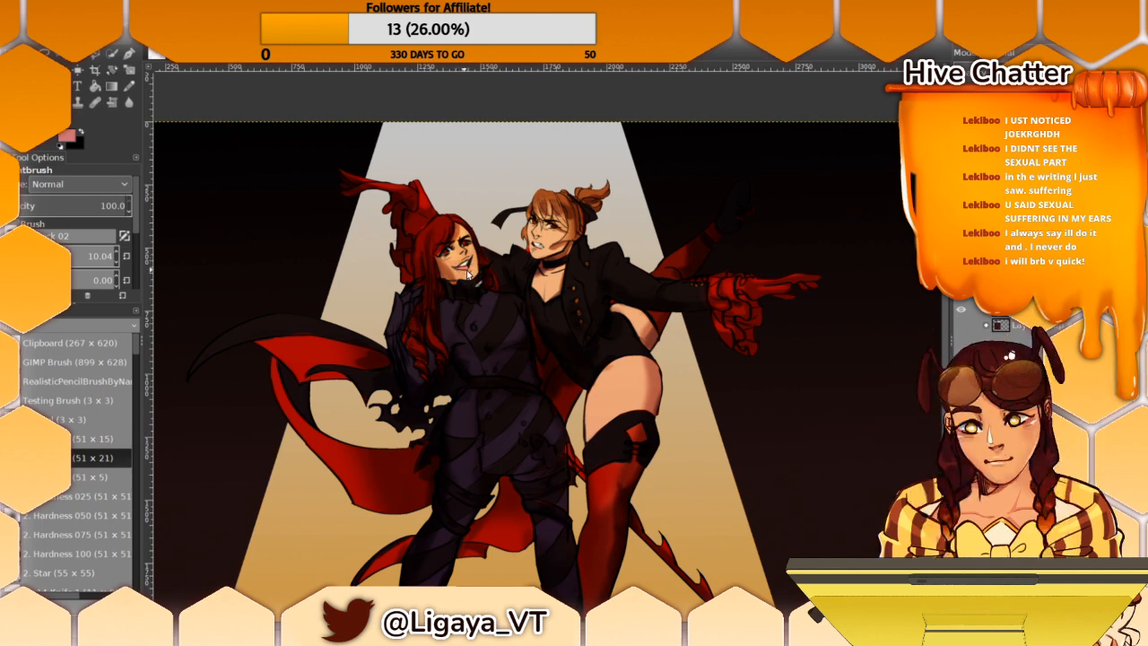
left_click(475, 220, "ctrl")
left_click(116, 251)
left_click(117, 252)
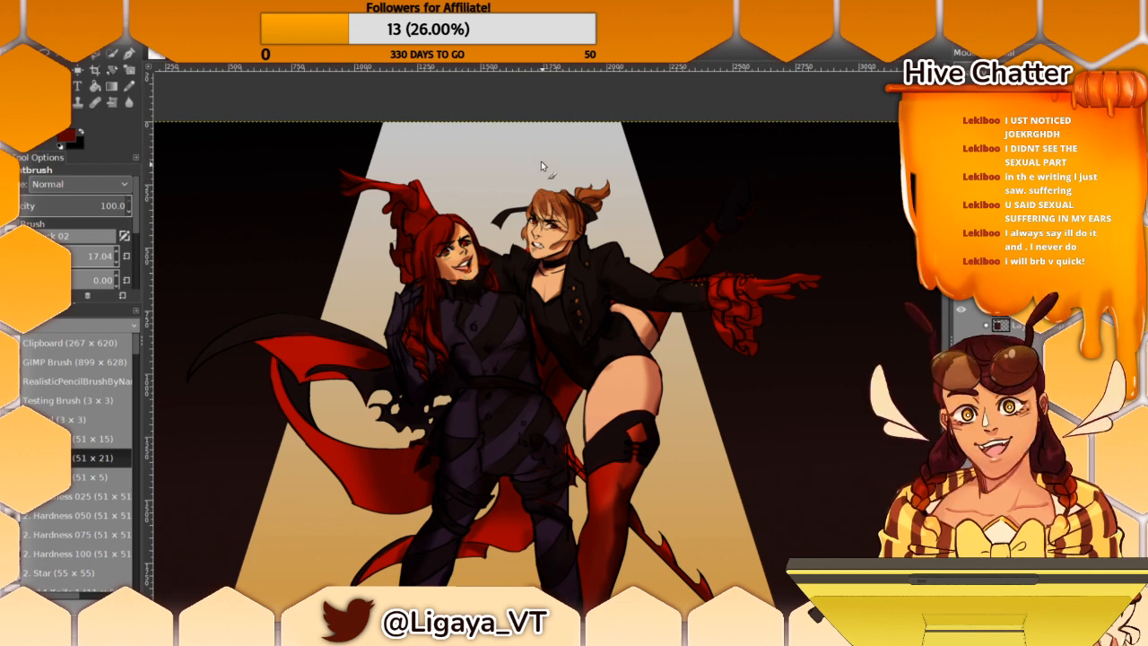
Step: Enlarge the Block 02 brush to size 213.46 and restore the recently used light orange as the foreground colour
scroll(753, 202, "down", 1)
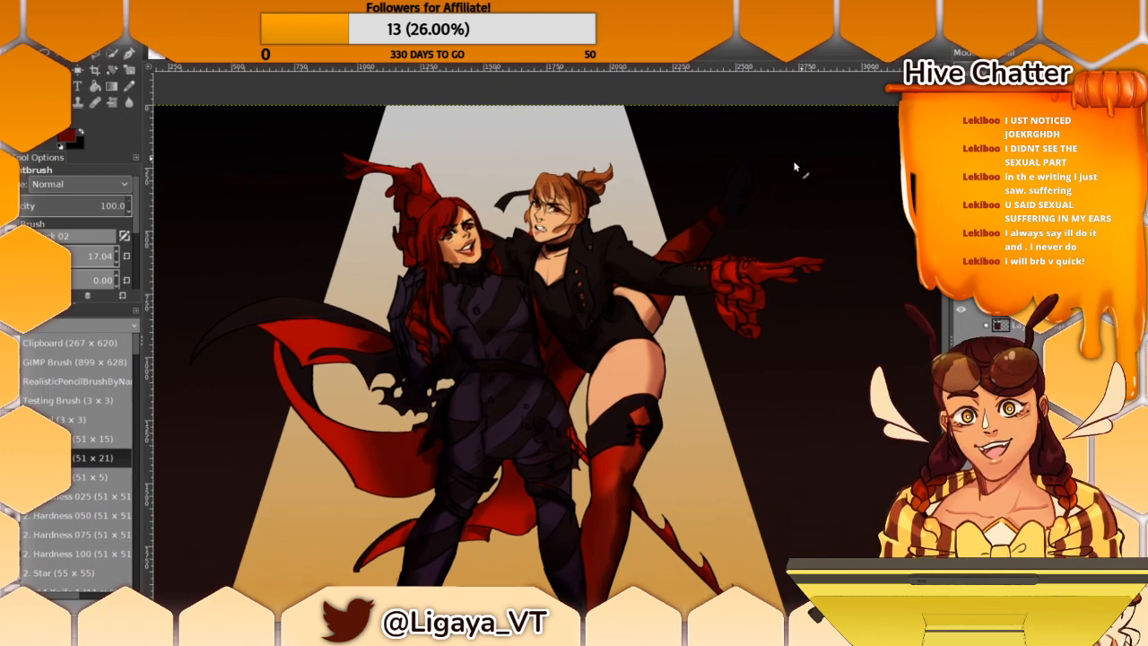
scroll(758, 210, "up", 2)
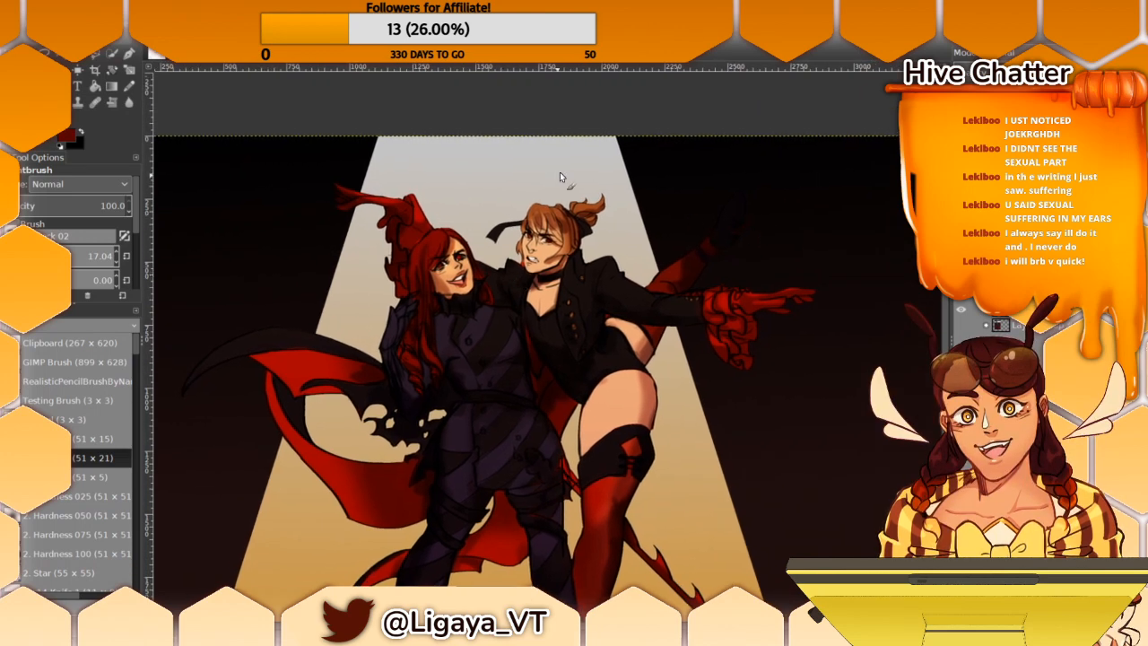
scroll(540, 289, "down", 1)
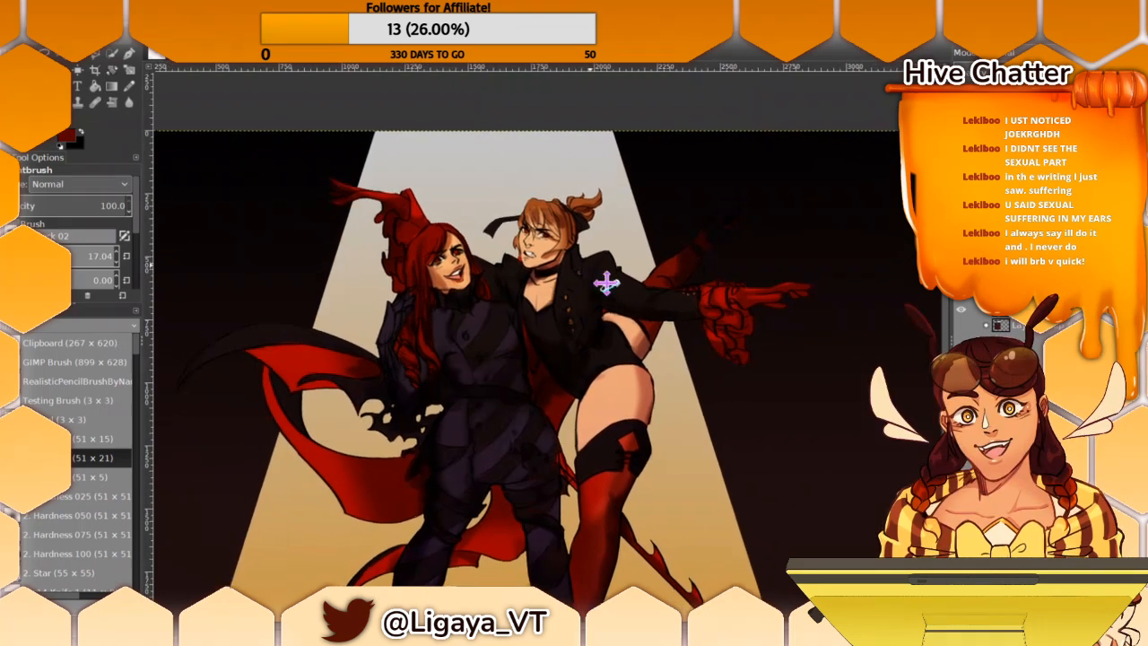
scroll(585, 264, "up", 1)
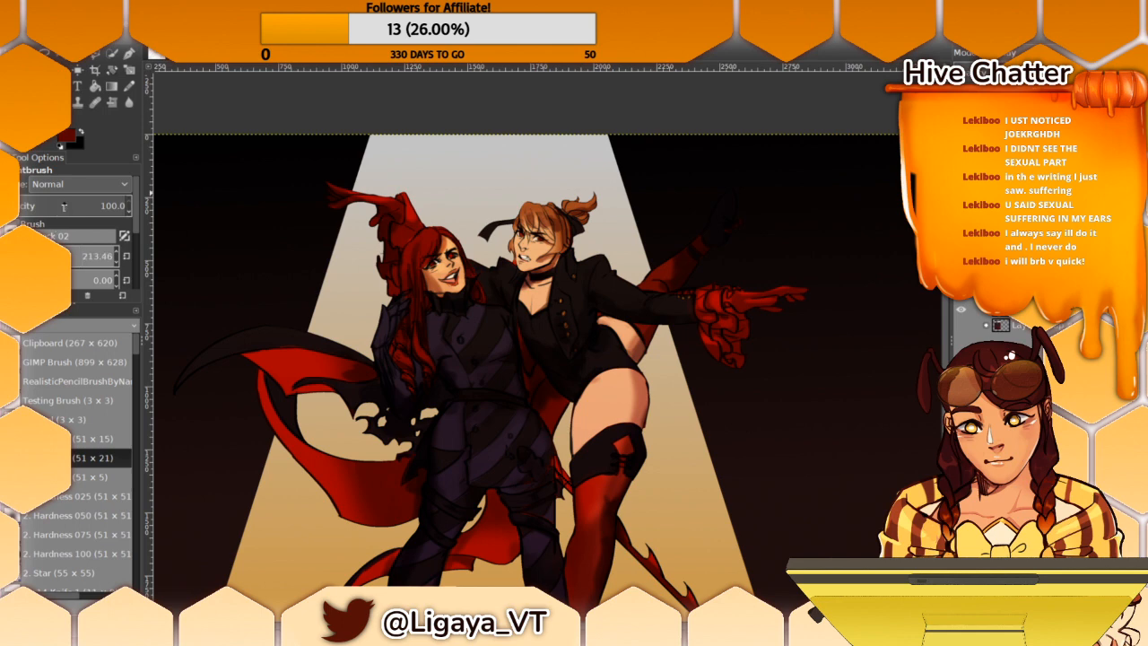
left_click(66, 136)
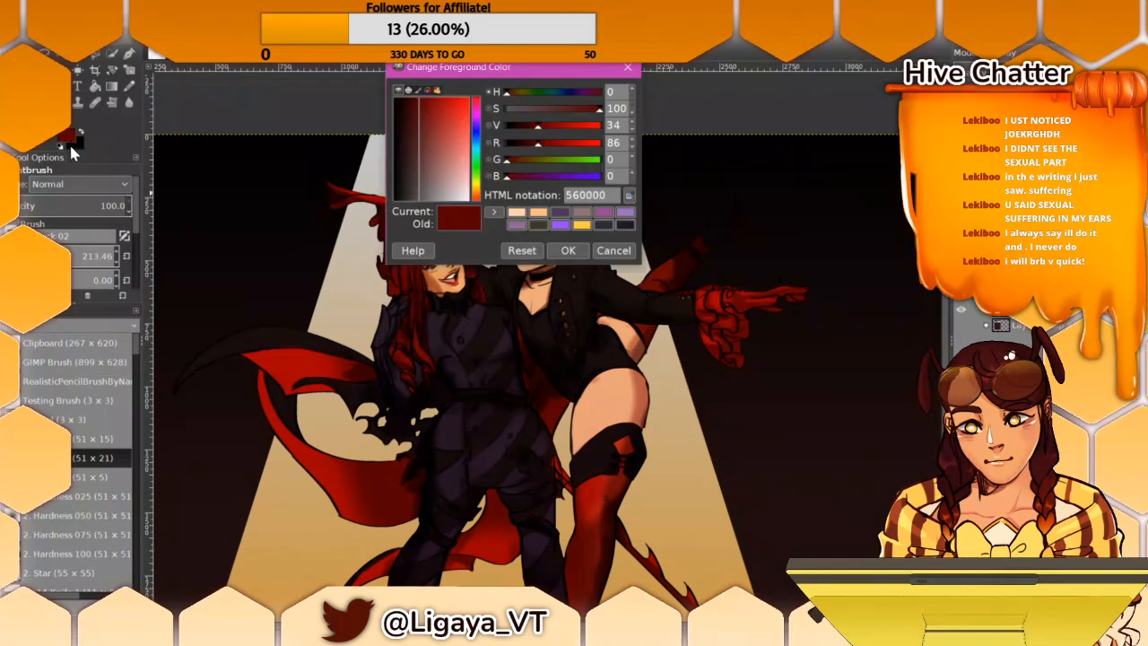
left_click(536, 213)
left_click(574, 250)
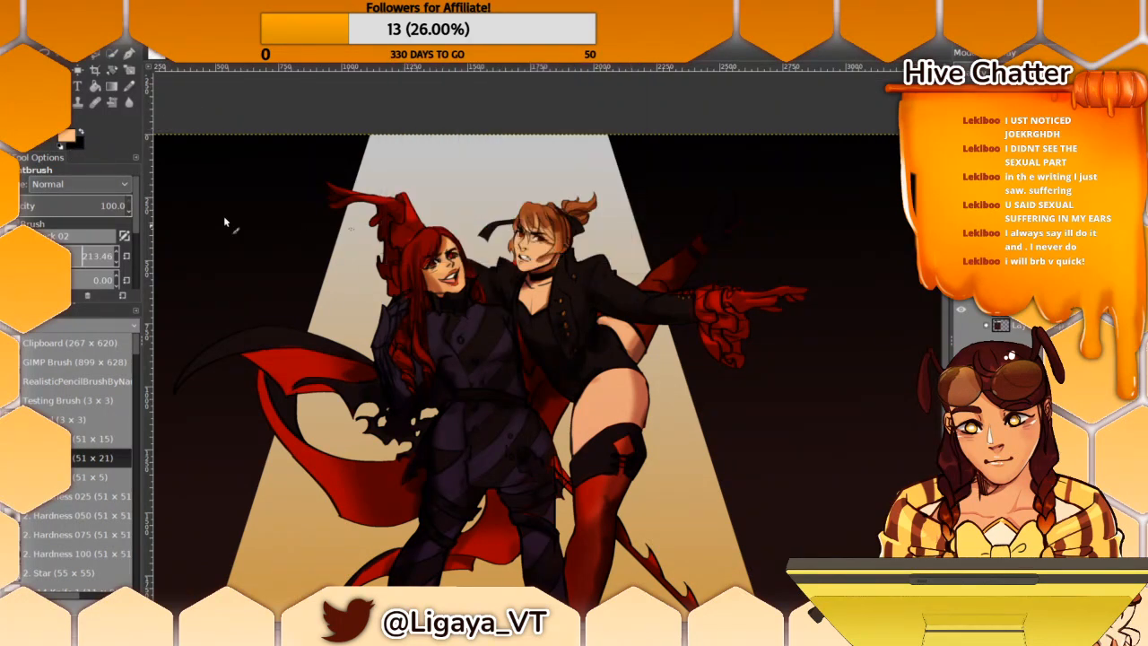
Step: Switch to the 2. Hardness 025 brush, enlarge it to size 886.99 and paint soft light over both characters' heads and hair
left_click(89, 496)
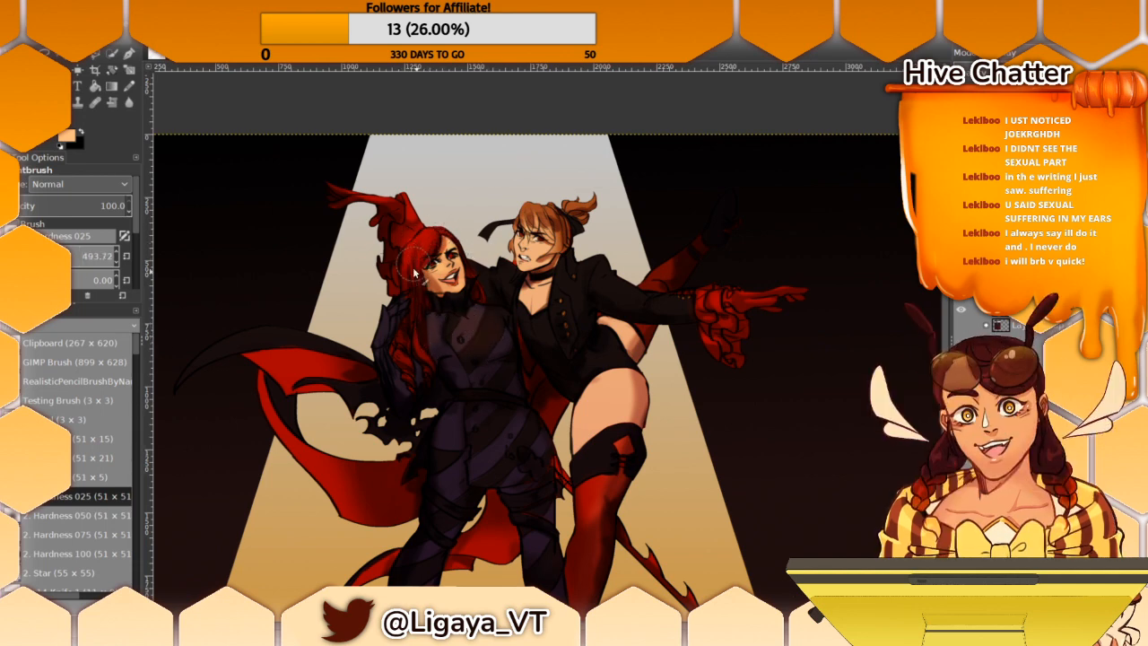
left_click(102, 255)
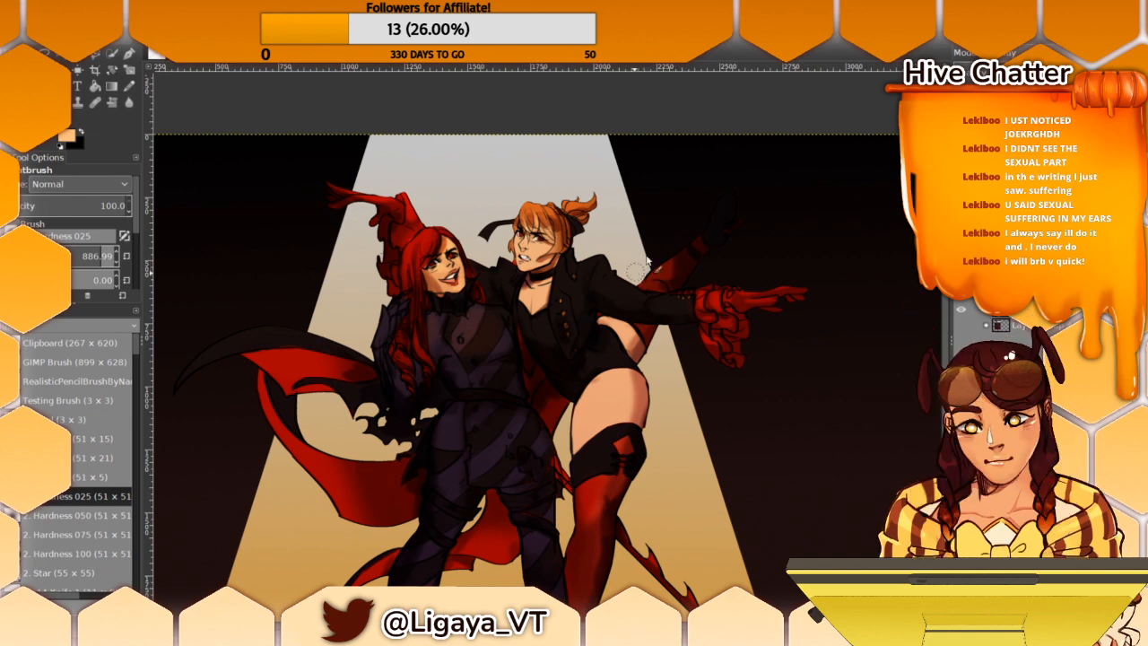
scroll(571, 285, "down", 1)
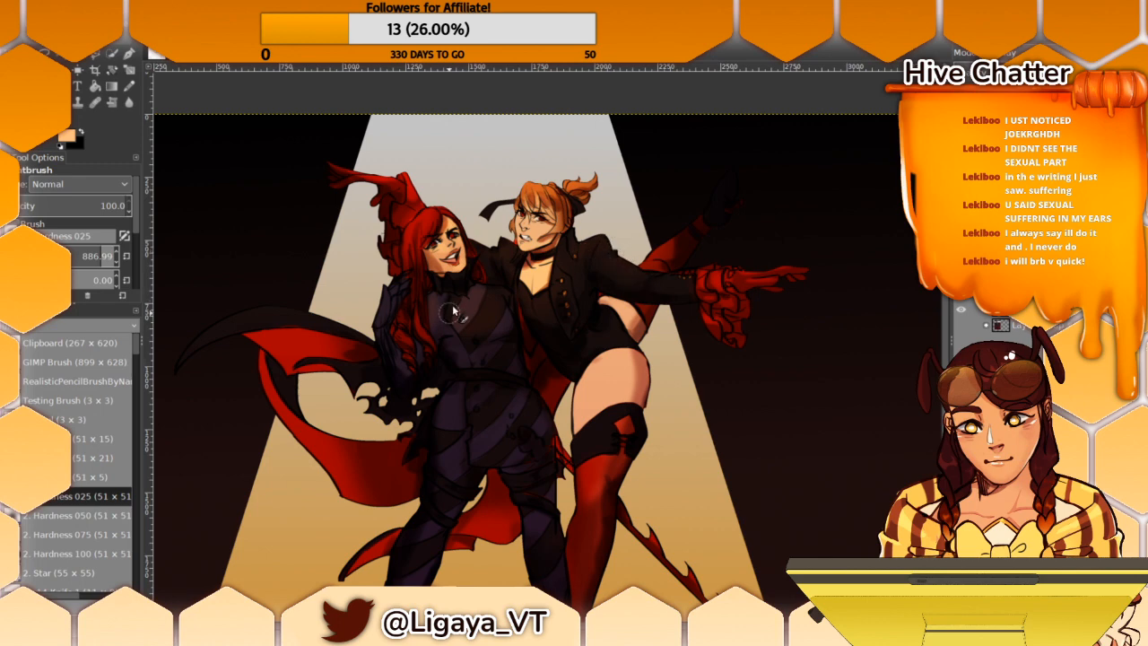
scroll(448, 313, "down", 3)
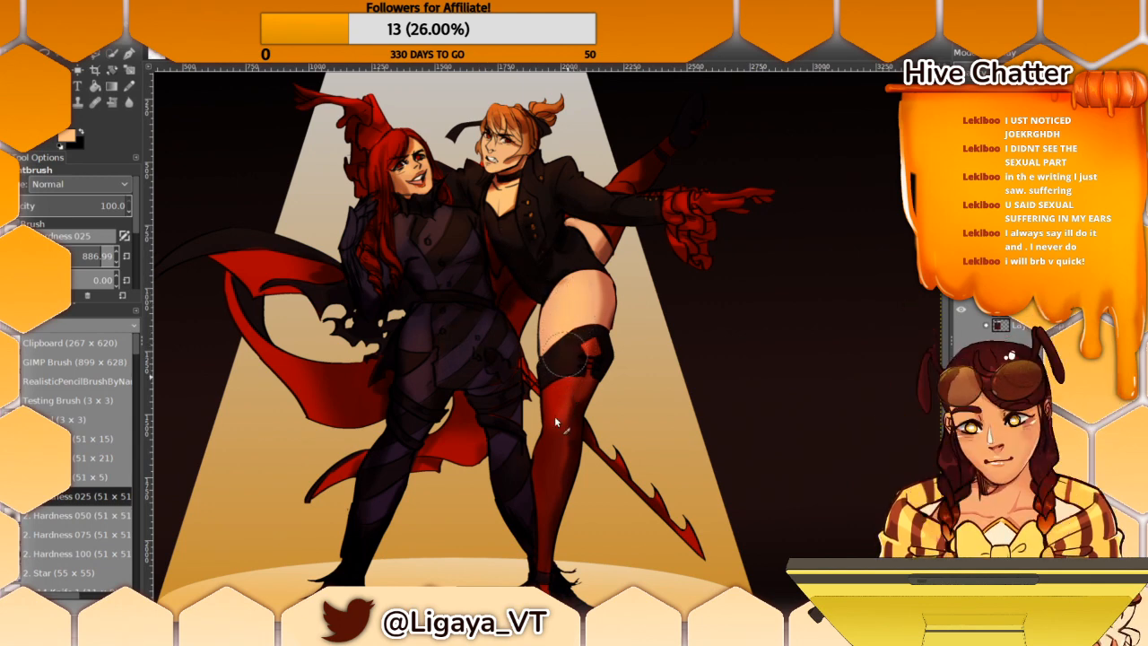
scroll(567, 249, "up", 3)
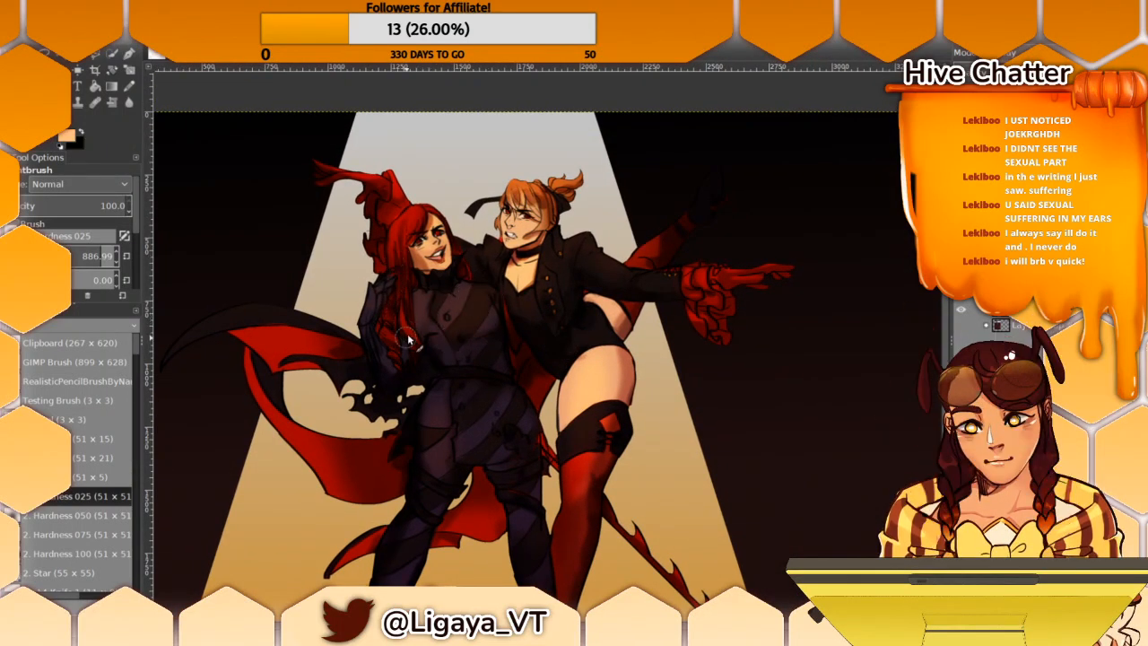
scroll(408, 339, "up", 2)
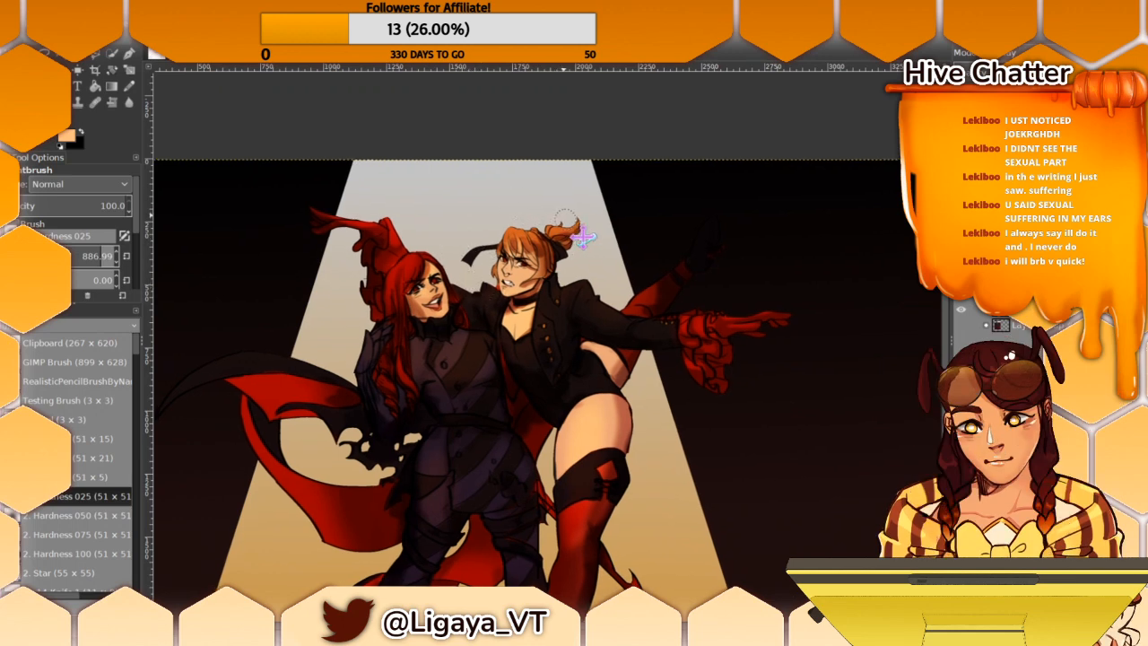
left_click_drag(579, 227, 587, 233)
Step: Select the spotlight layer behind the characters and create a new layer above it
left_click_drag(538, 300, 601, 254)
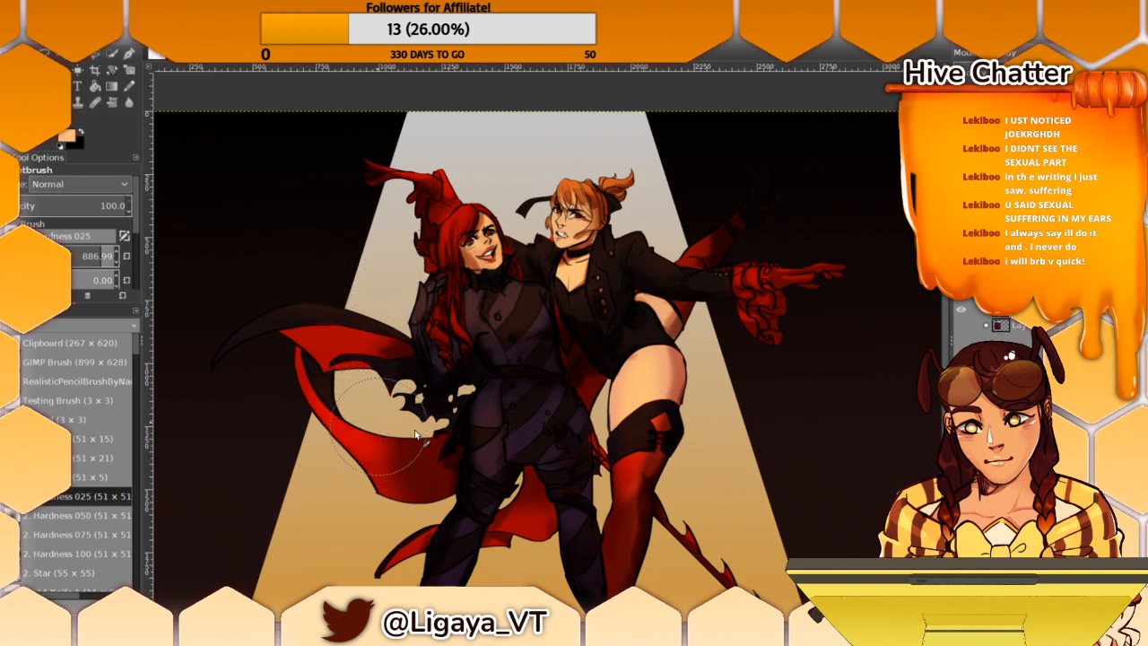
scroll(550, 280, "down", 3)
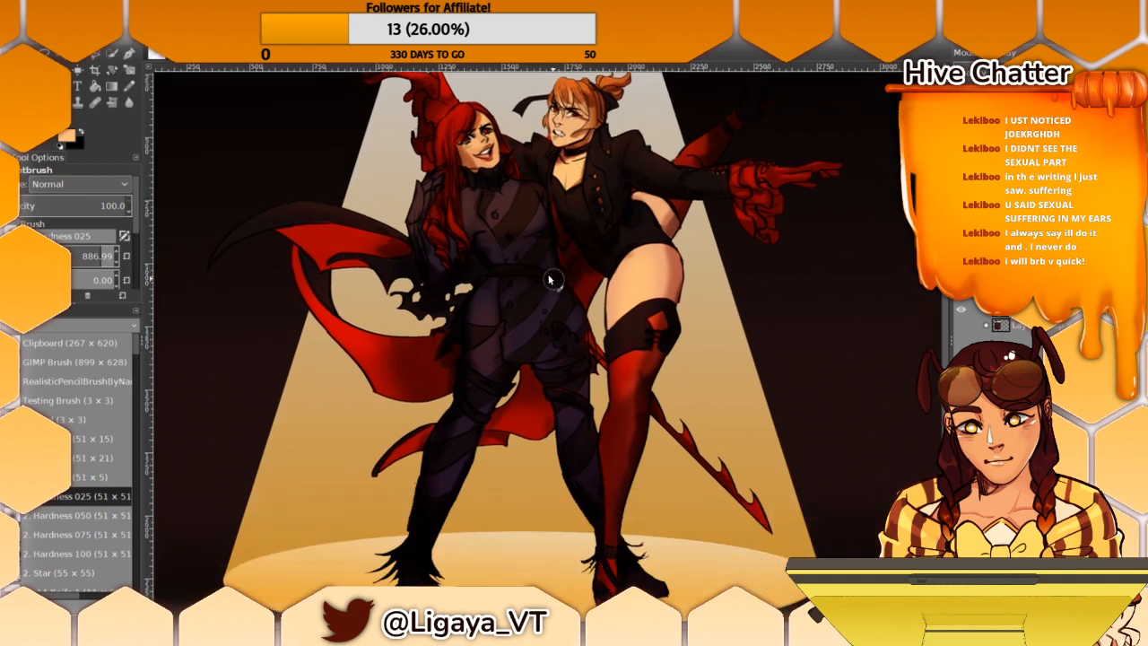
scroll(599, 260, "up", 3)
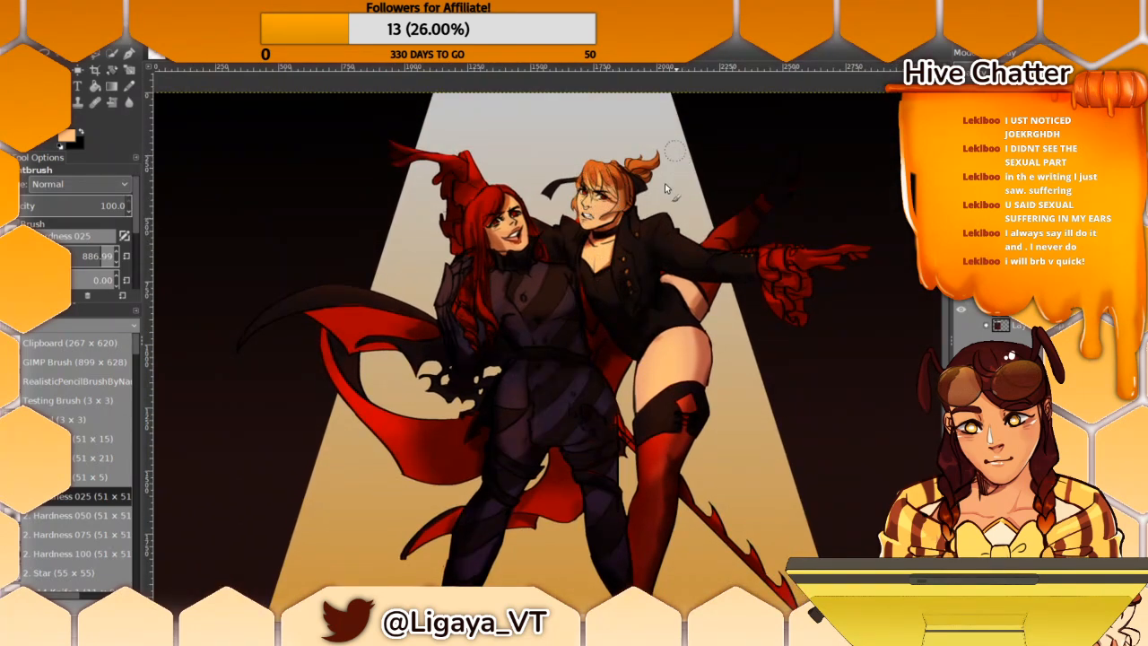
left_click_drag(650, 277, 586, 351)
scroll(567, 357, "up", 1)
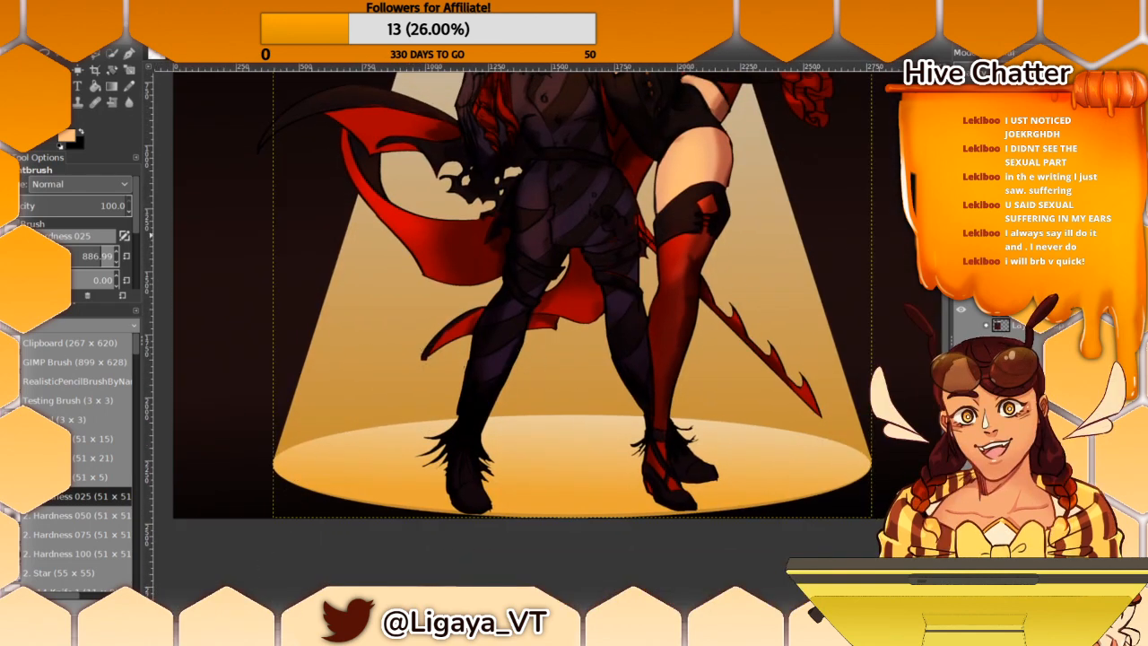
left_click(1000, 311)
key("ctrl+shift+n")
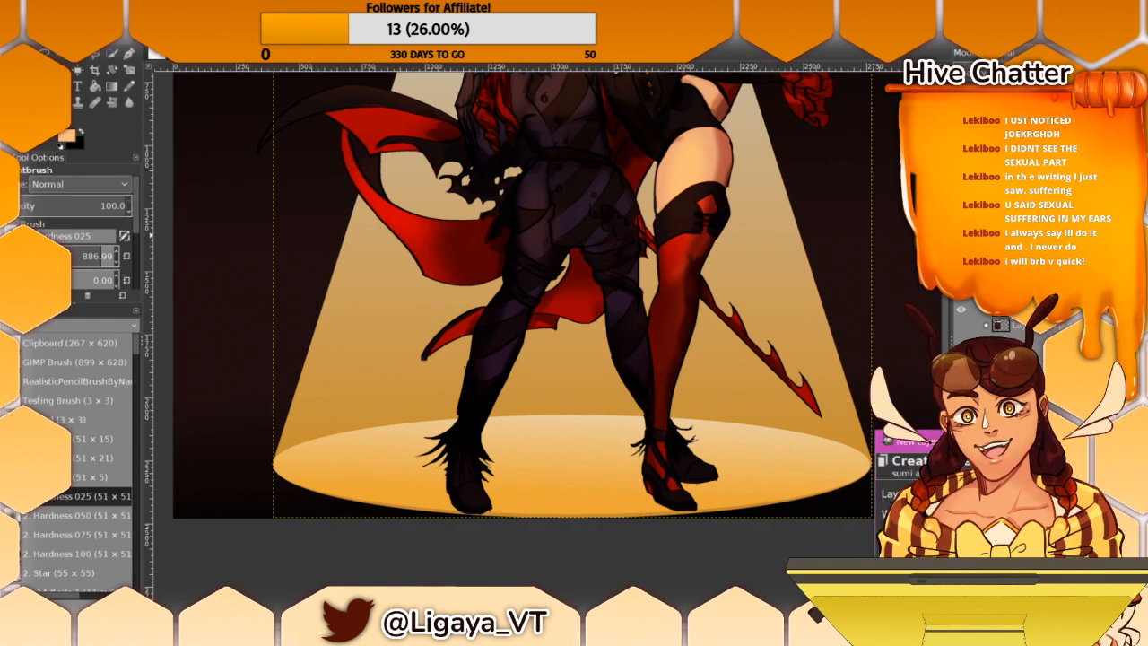
key("Return")
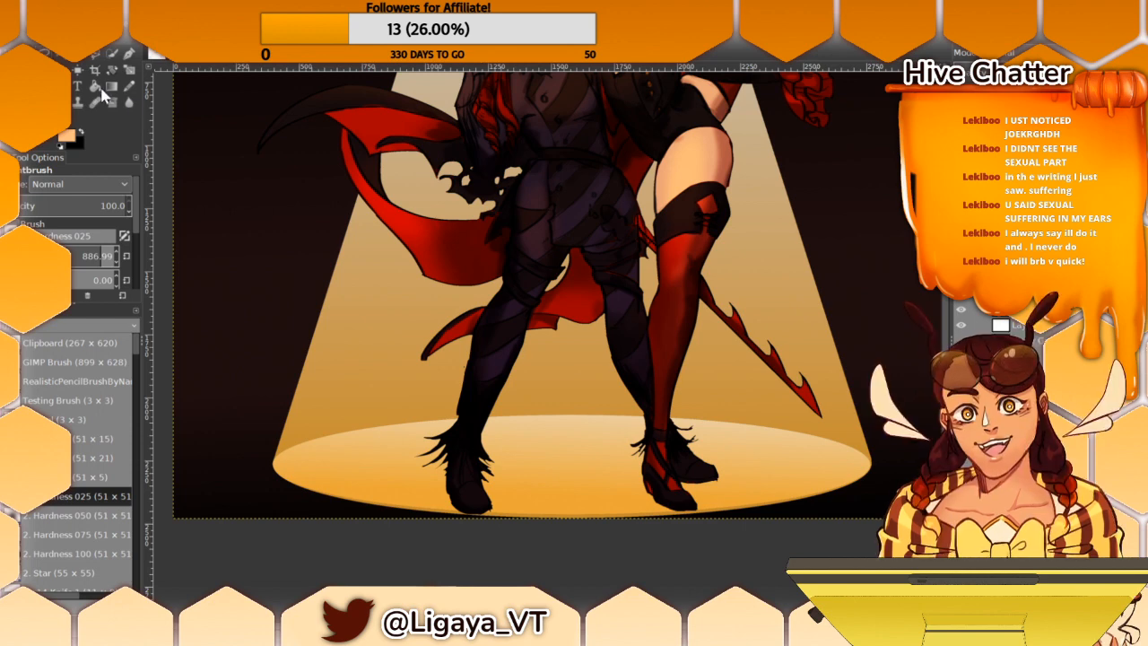
Step: Make a wide elliptical selection around the characters' feet inside the spotlight pool and fill it with black
key("e")
left_click_drag(406, 450, 761, 517)
left_click_drag(709, 470, 747, 524)
left_click(80, 133)
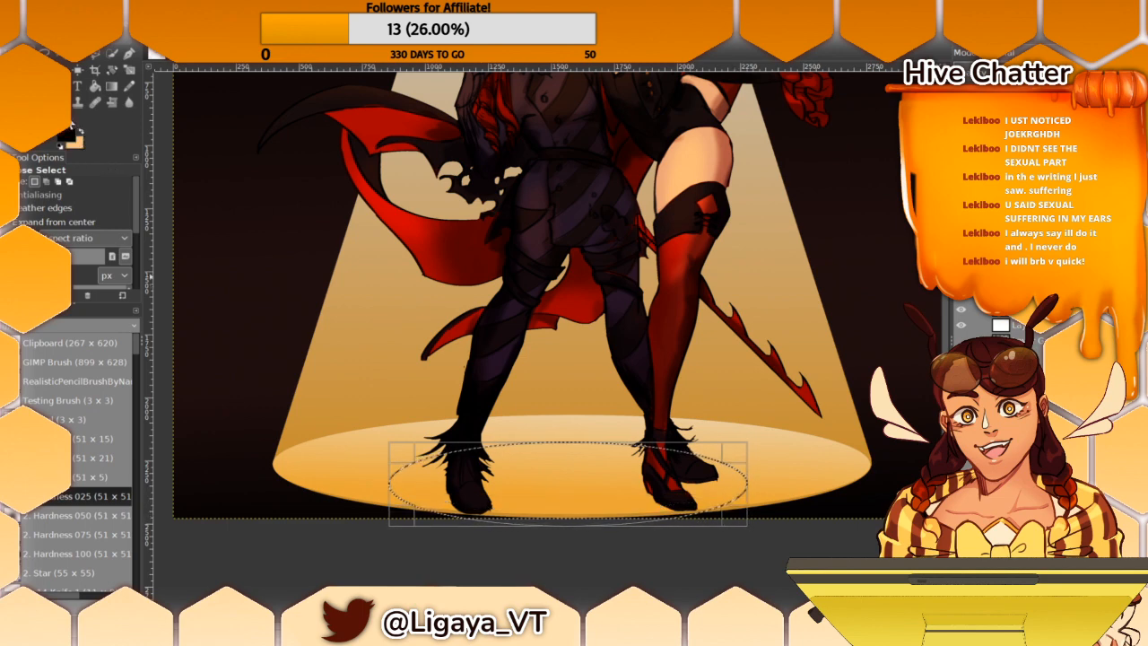
left_click(95, 88)
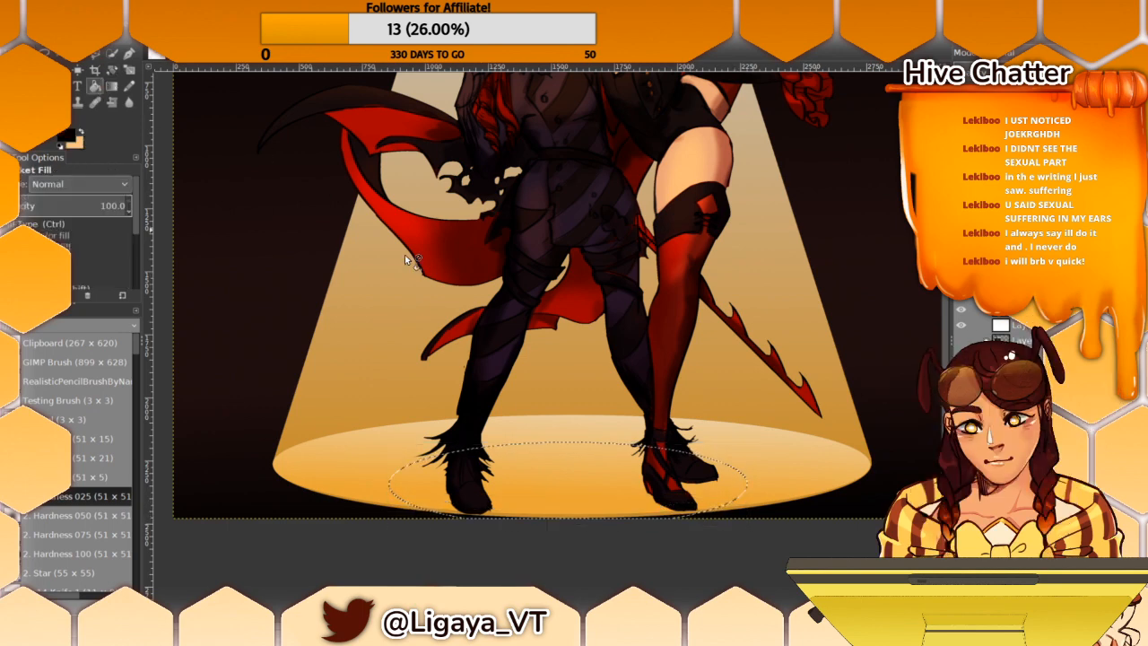
left_click(535, 489)
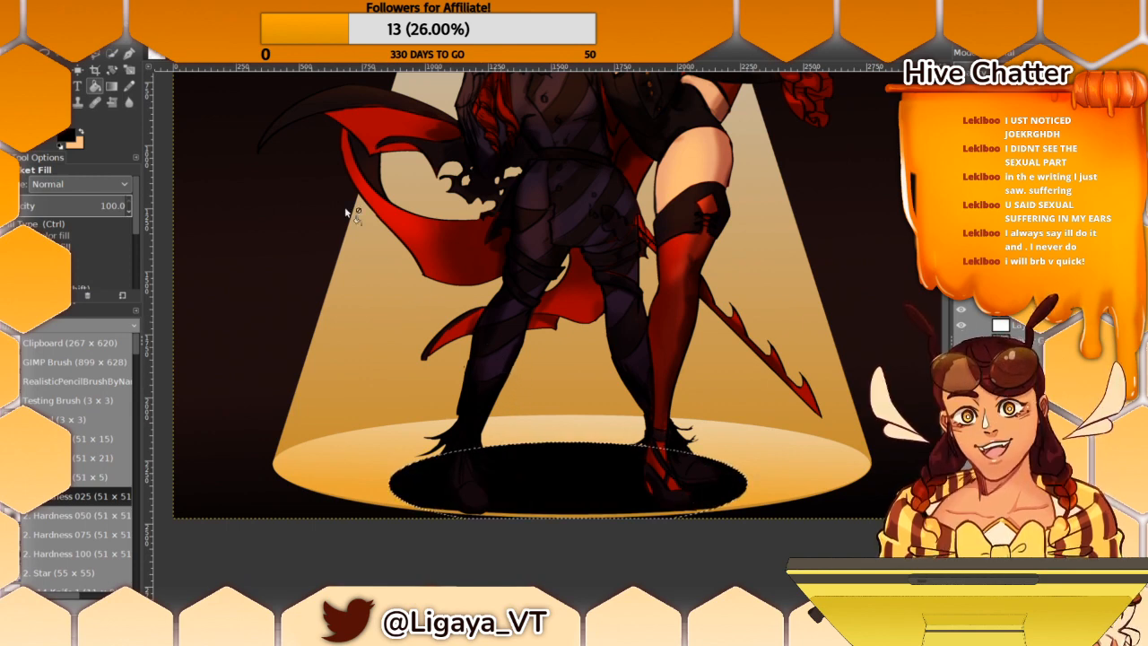
Step: Clear the selection and lower the opacity of the black floor shadow layer
left_click(59, 32)
left_click(79, 63)
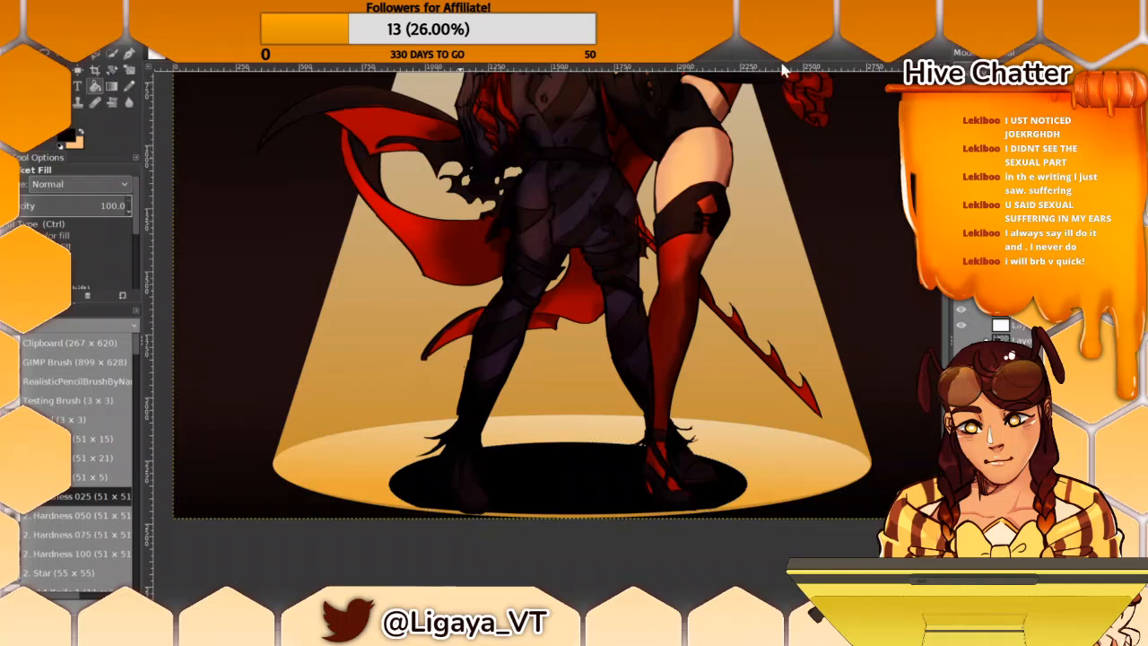
left_click(1064, 72)
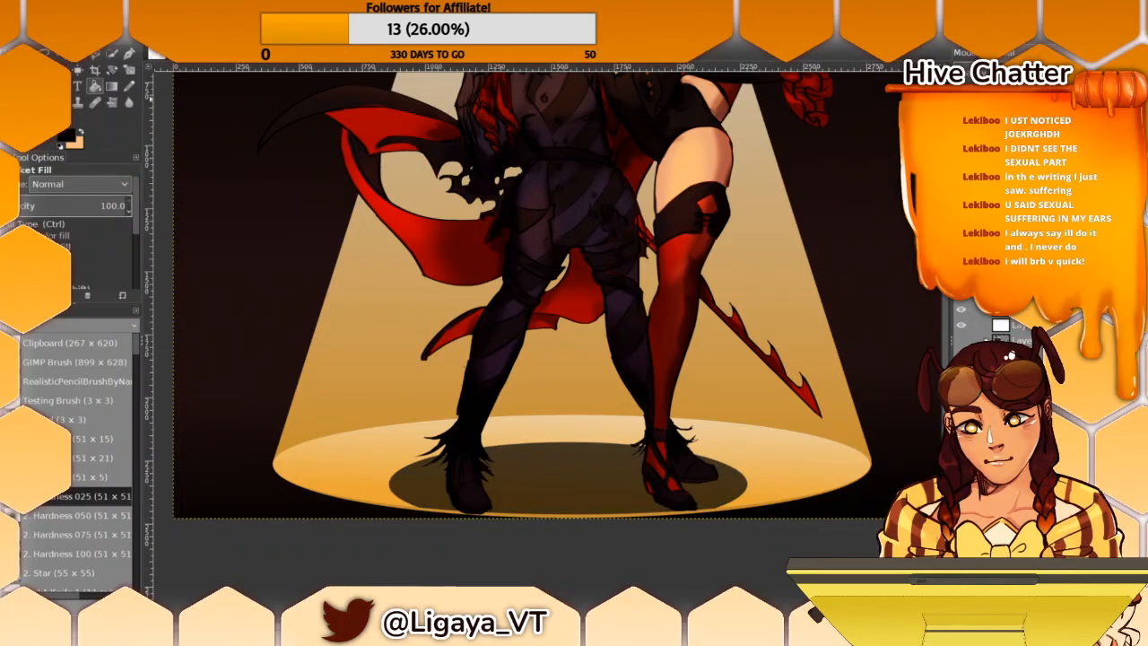
Step: Examine the floor shadow against the full illustration at several zoom levels, then inspect both characters again
left_click(278, 633)
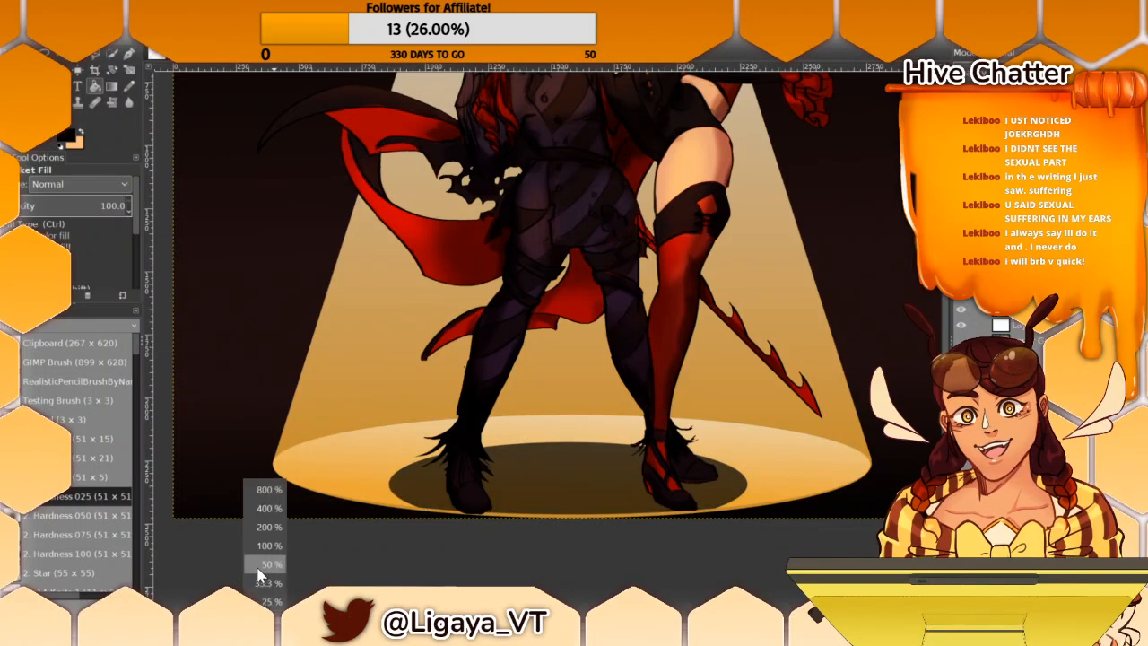
left_click(260, 486)
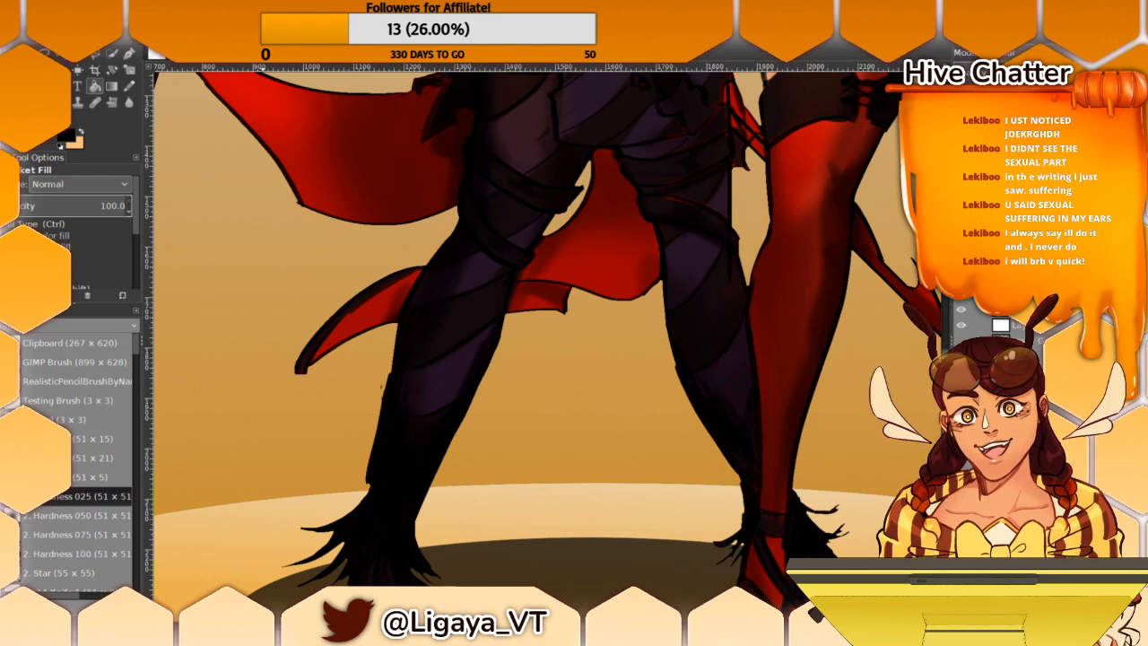
left_click(274, 633)
left_click(265, 579)
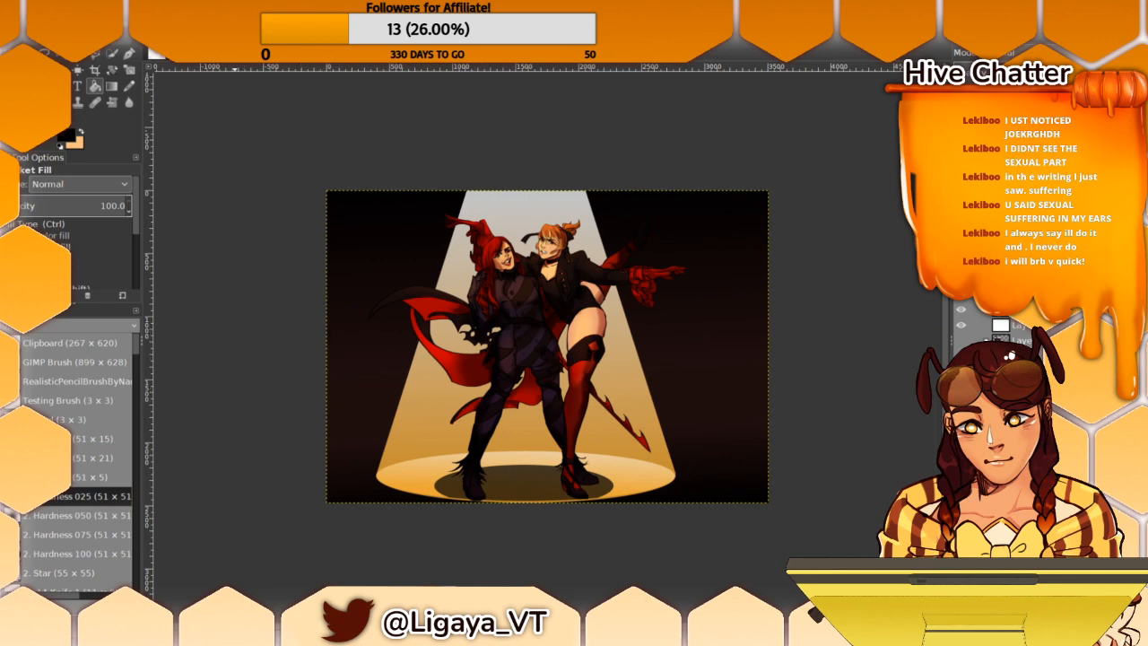
left_click(276, 632)
left_click(275, 567)
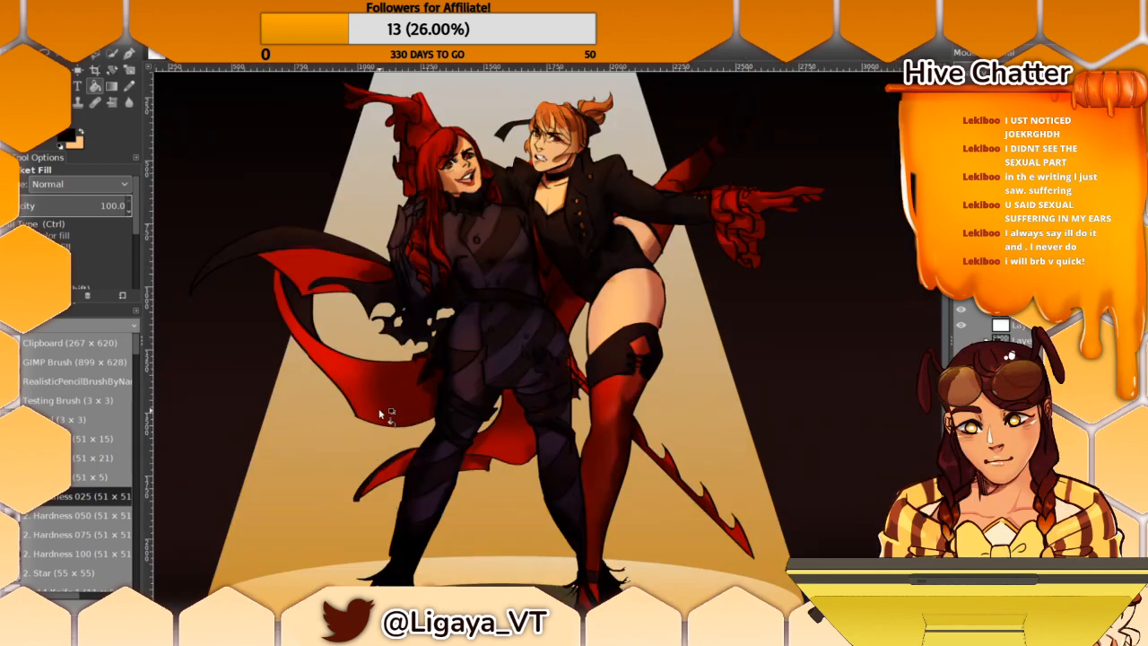
left_click_drag(378, 408, 379, 468)
left_click_drag(478, 426, 405, 397)
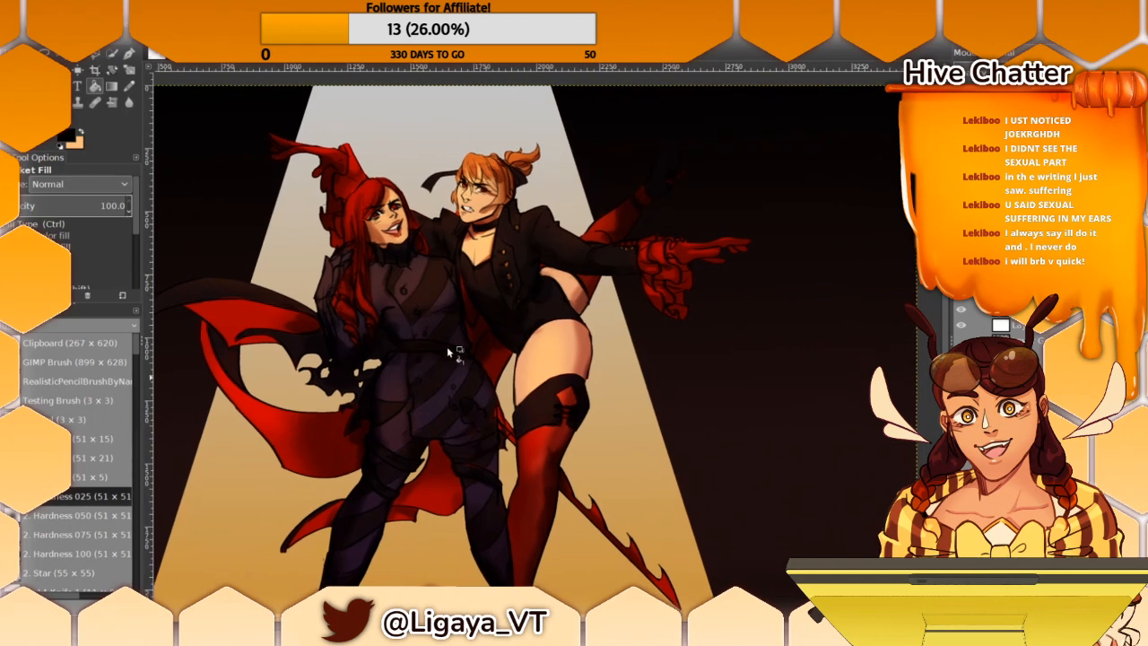
Step: Select another layer in the stack and look through its available blend modes
left_click(1023, 385)
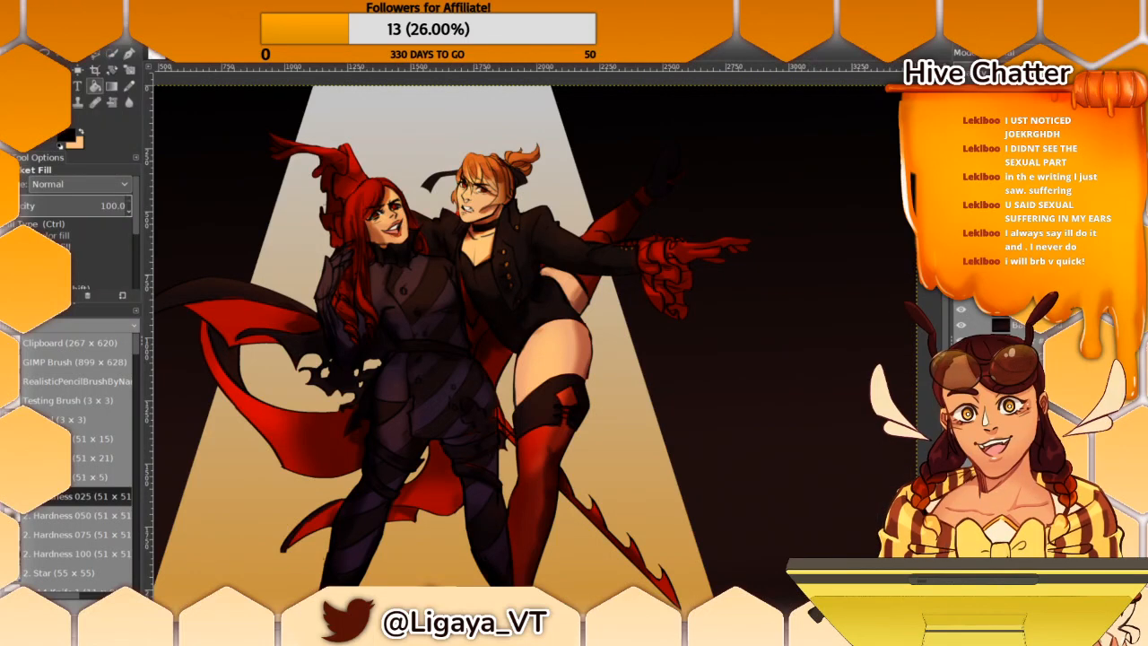
left_click_drag(653, 583, 691, 486)
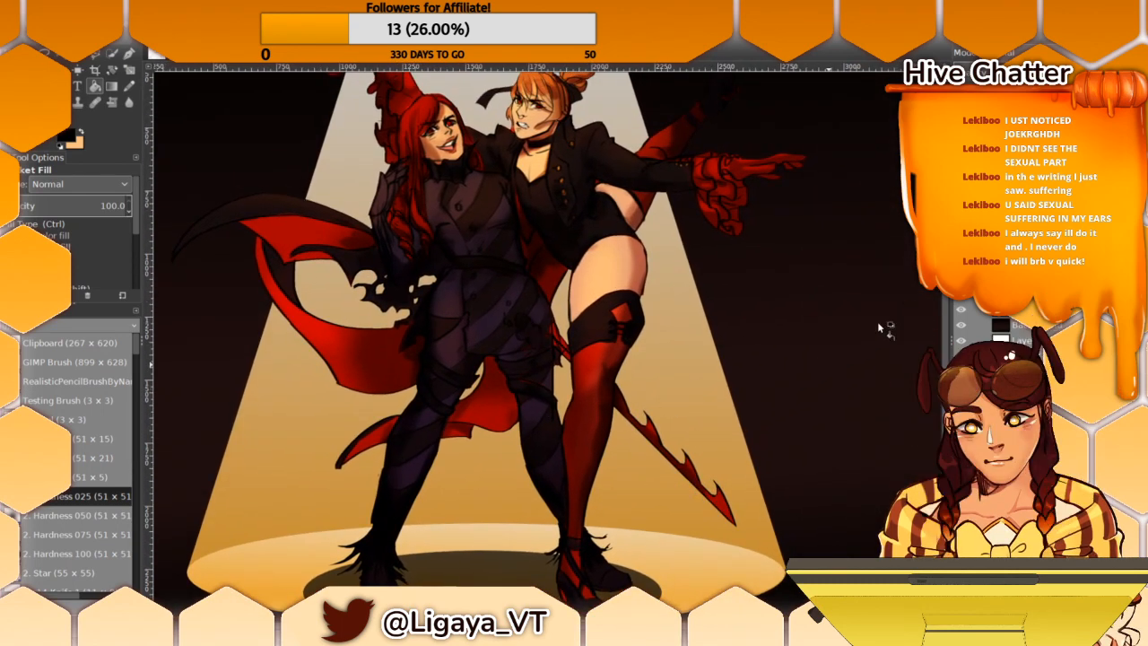
left_click(1018, 53)
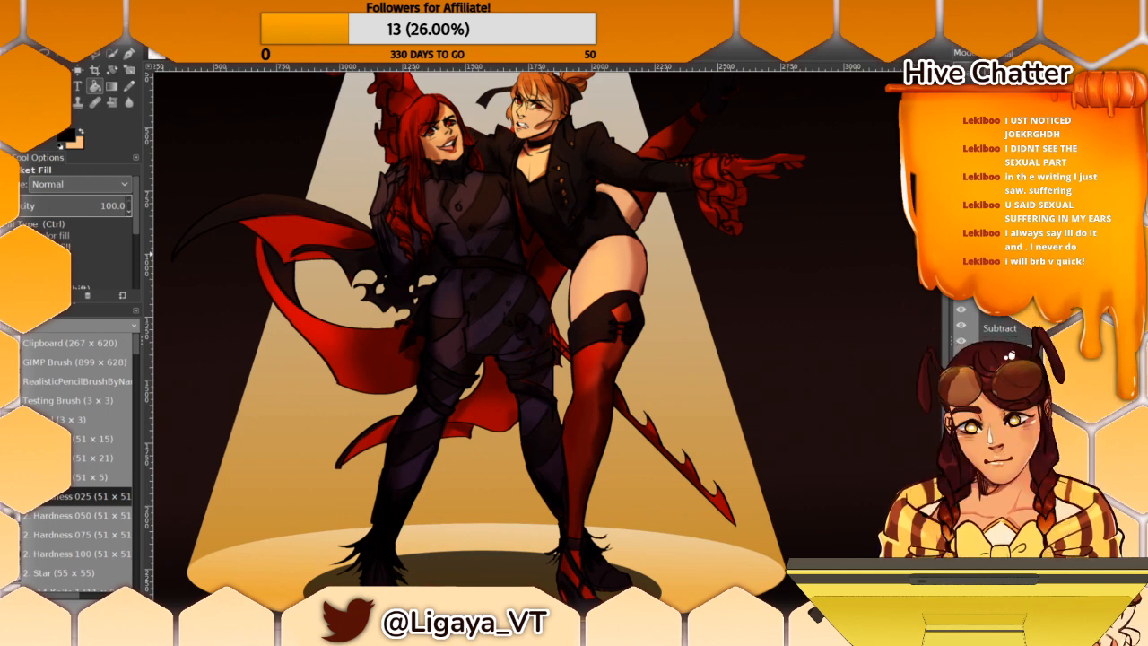
left_click(666, 231)
left_click_drag(198, 185, 241, 325)
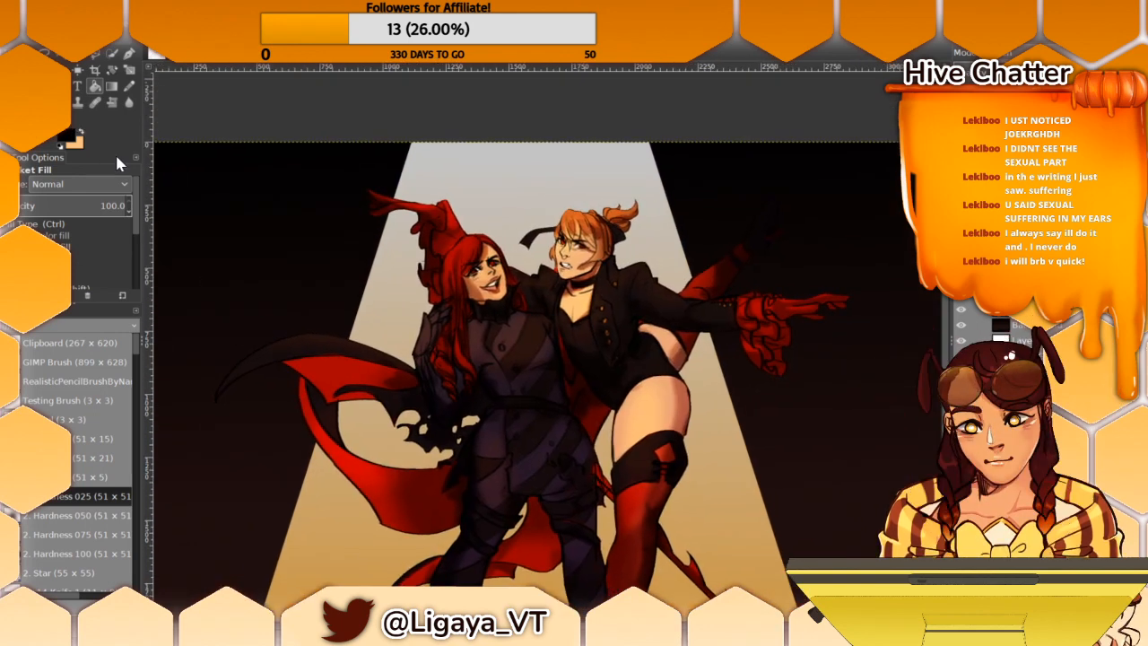
Step: Return to the light orange Hardness 025 paintbrush, enlarge it to size 1854.35 and try single glow dabs over the characters' heads
key("p")
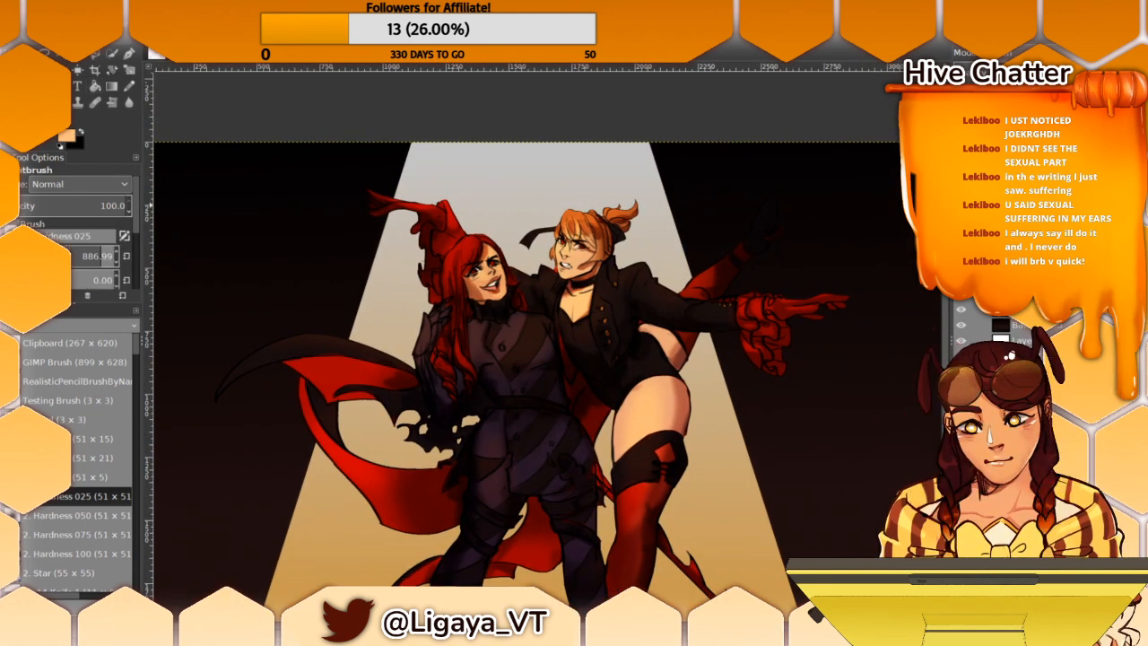
left_click_drag(100, 256, 146, 260)
left_click(484, 195)
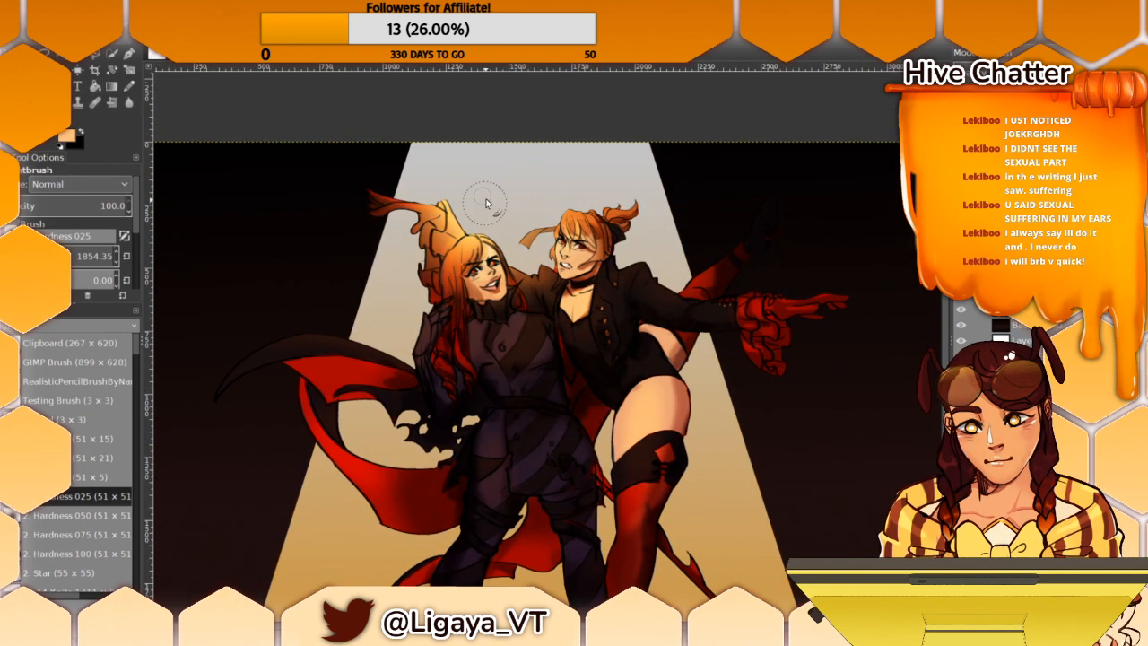
key("ctrl+z")
left_click(565, 184)
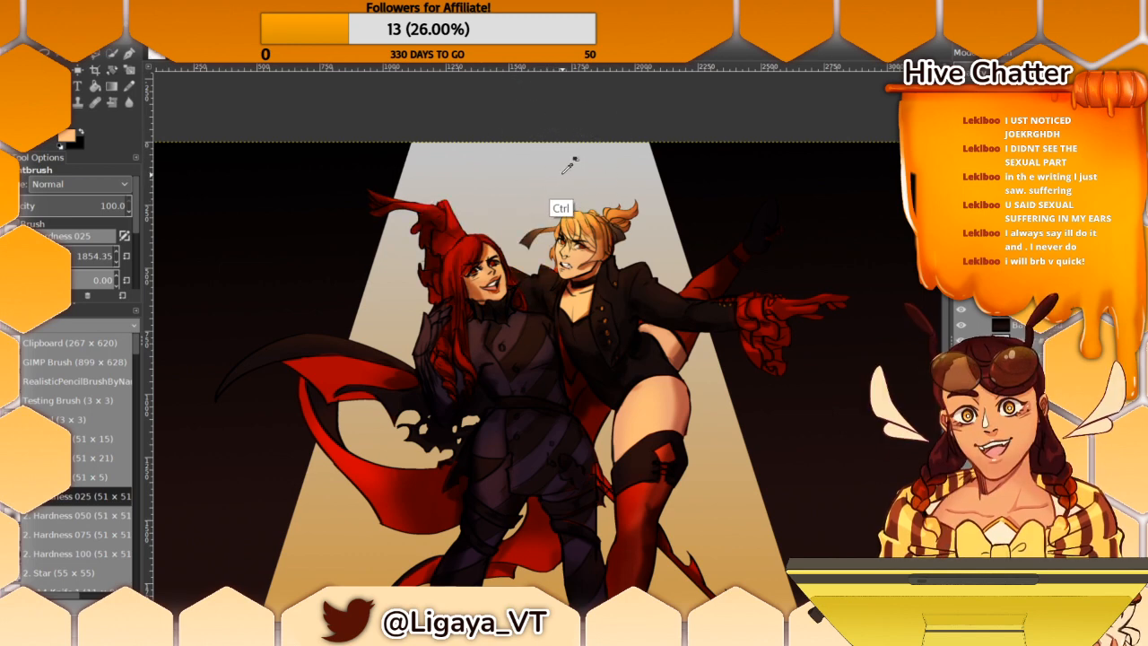
key("ctrl+z")
Step: Try large soft light orange dabs over both characters' heads and torsos, and undo the last ones
left_click(539, 186)
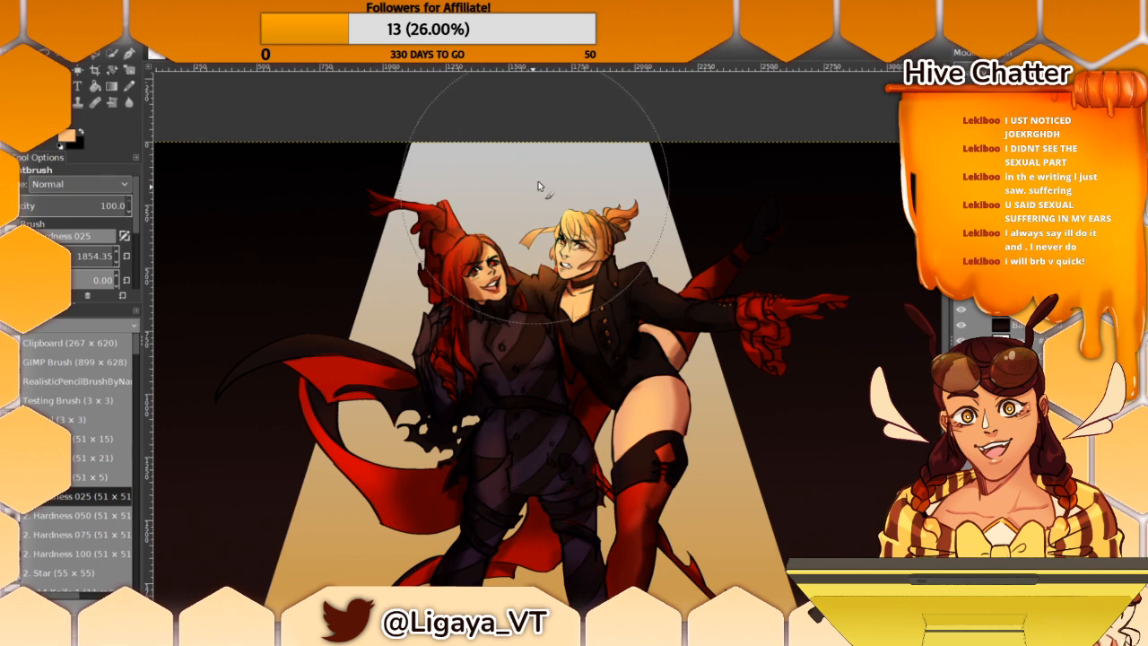
mouse_move(536, 188)
left_mouse_down()
mouse_move(502, 181)
mouse_move(504, 150)
left_mouse_up()
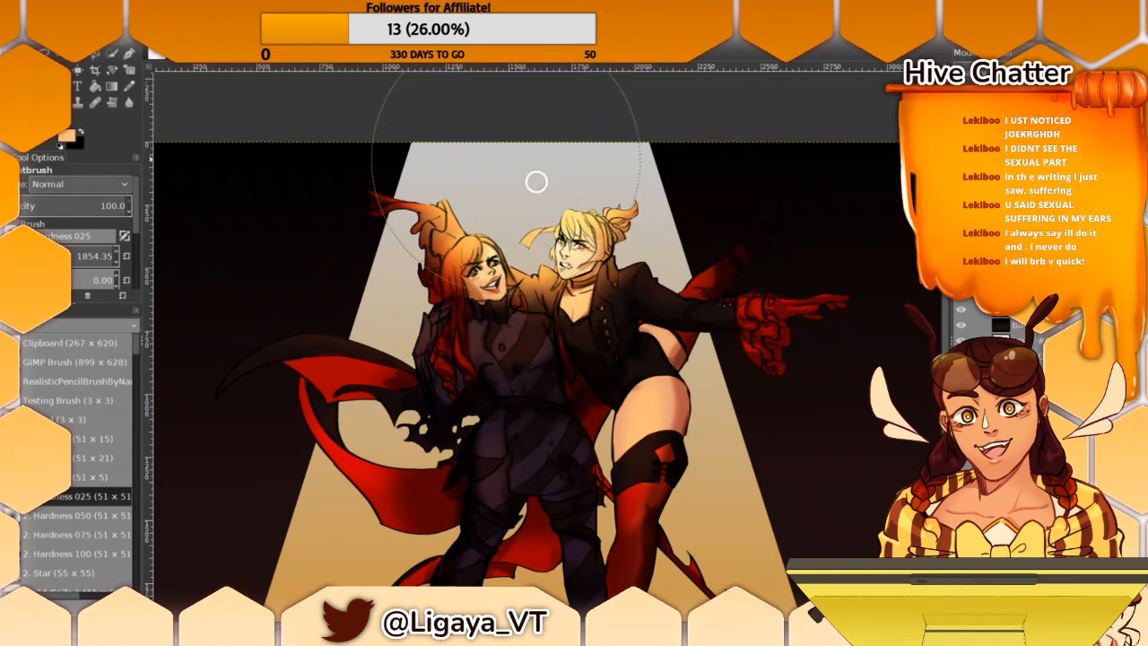
left_click(539, 341)
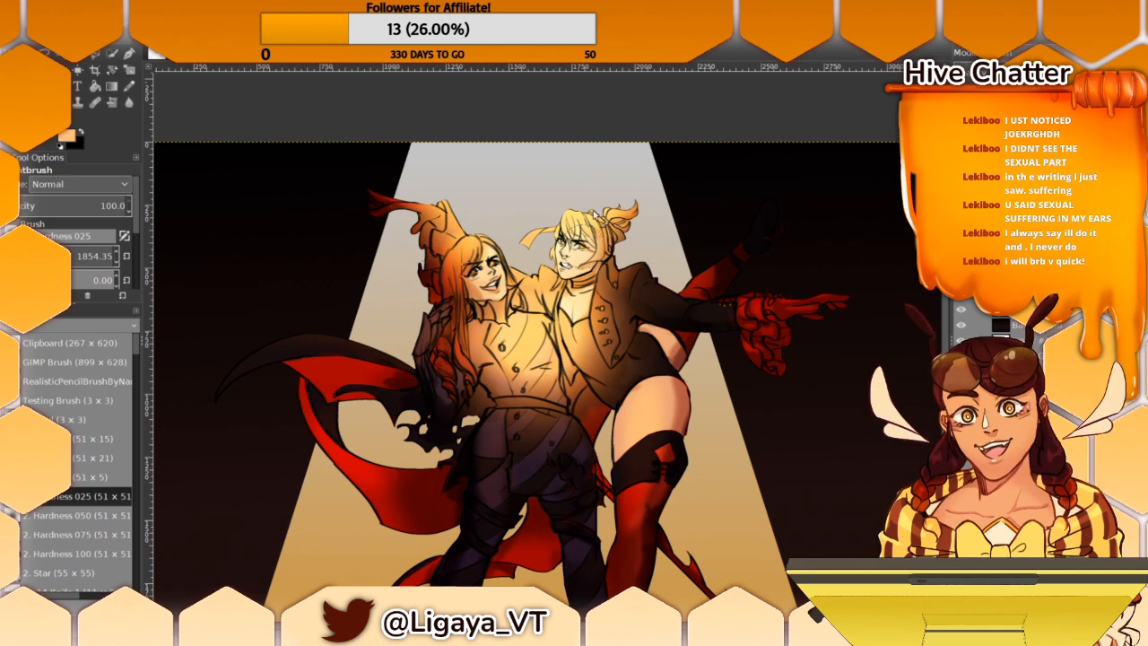
key("ctrl+z")
key("ctrl+z")
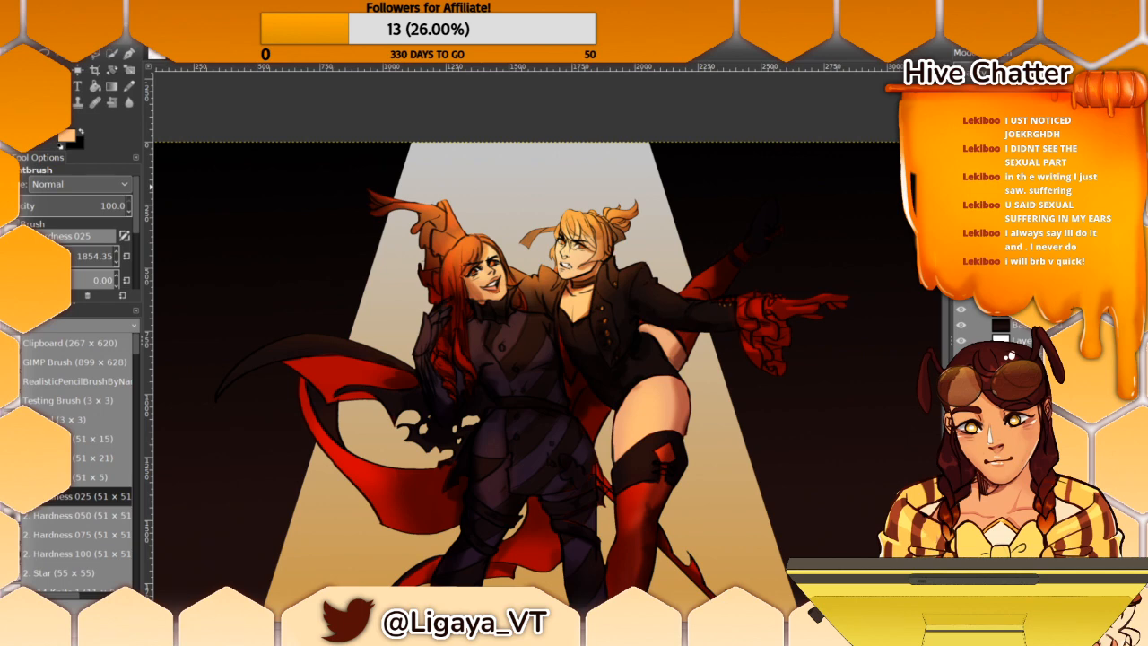
Step: Redo the large light orange glow dabs to compare the lighting, and undo them again
key("ctrl+y")
key("ctrl+y")
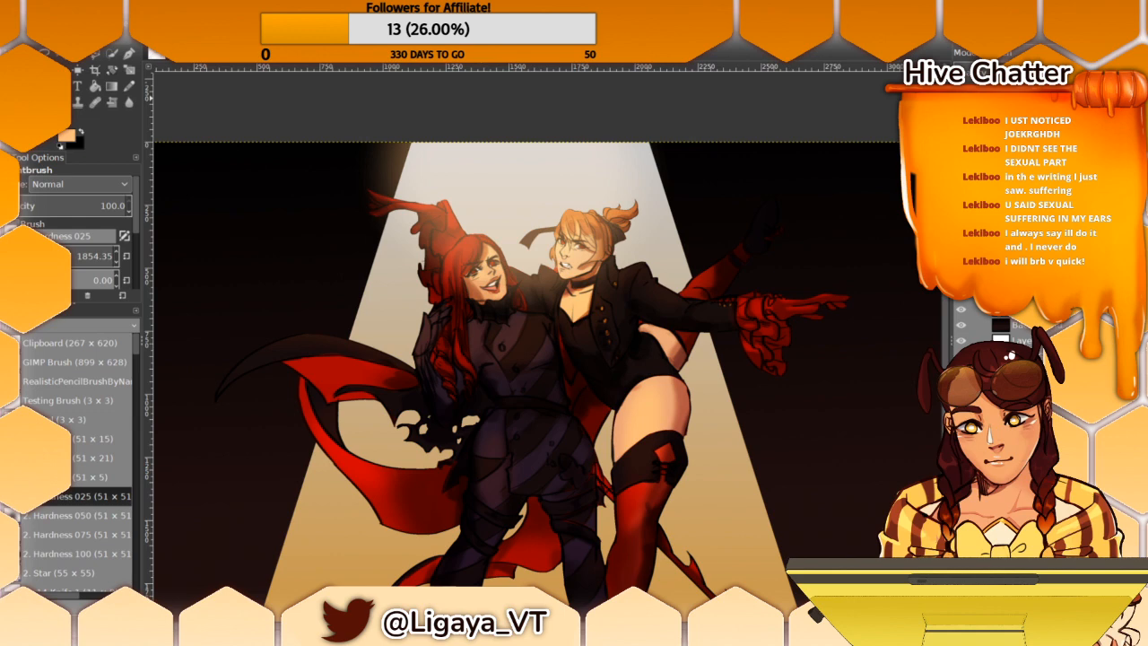
key("ctrl+z")
key("ctrl+z")
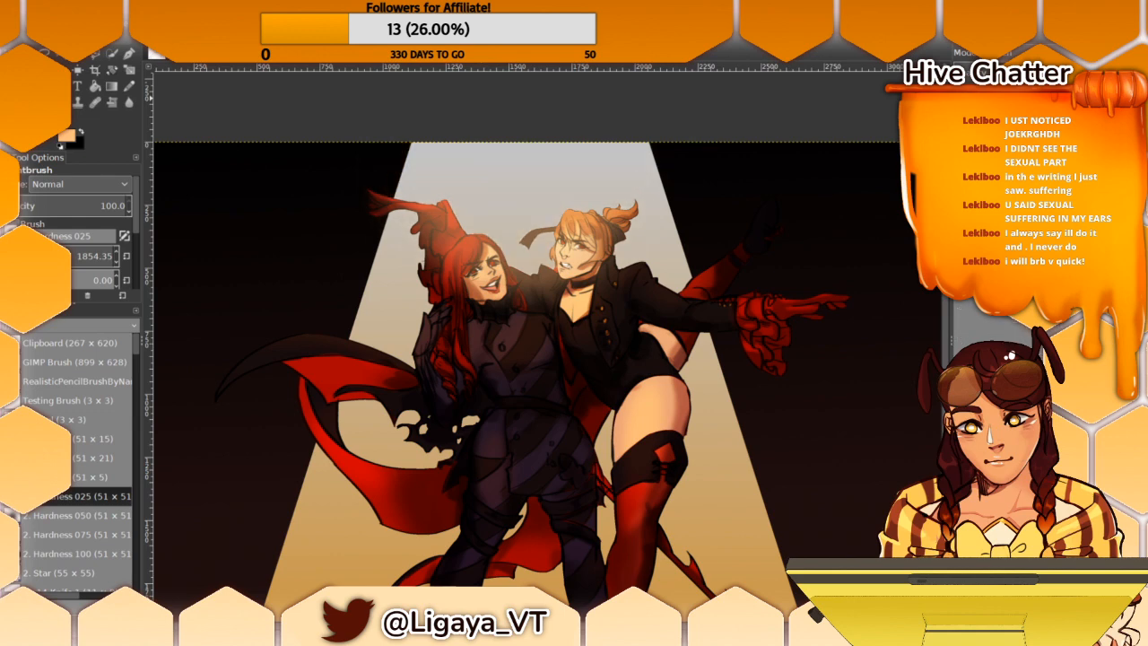
Step: Try another large soft light orange glow dab above the characters' heads, check it across the whole picture, and undo it
left_click(507, 98)
mouse_move(812, 268)
left_mouse_down()
mouse_move(830, 243)
mouse_move(821, 296)
left_mouse_up()
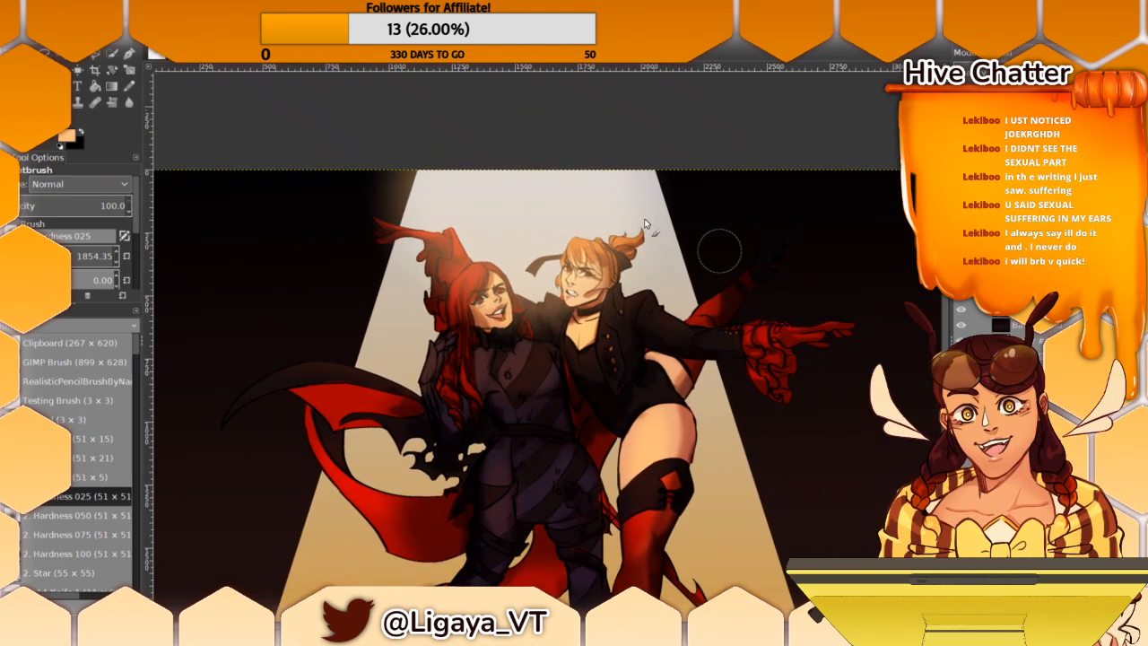
left_click_drag(499, 205, 540, 199)
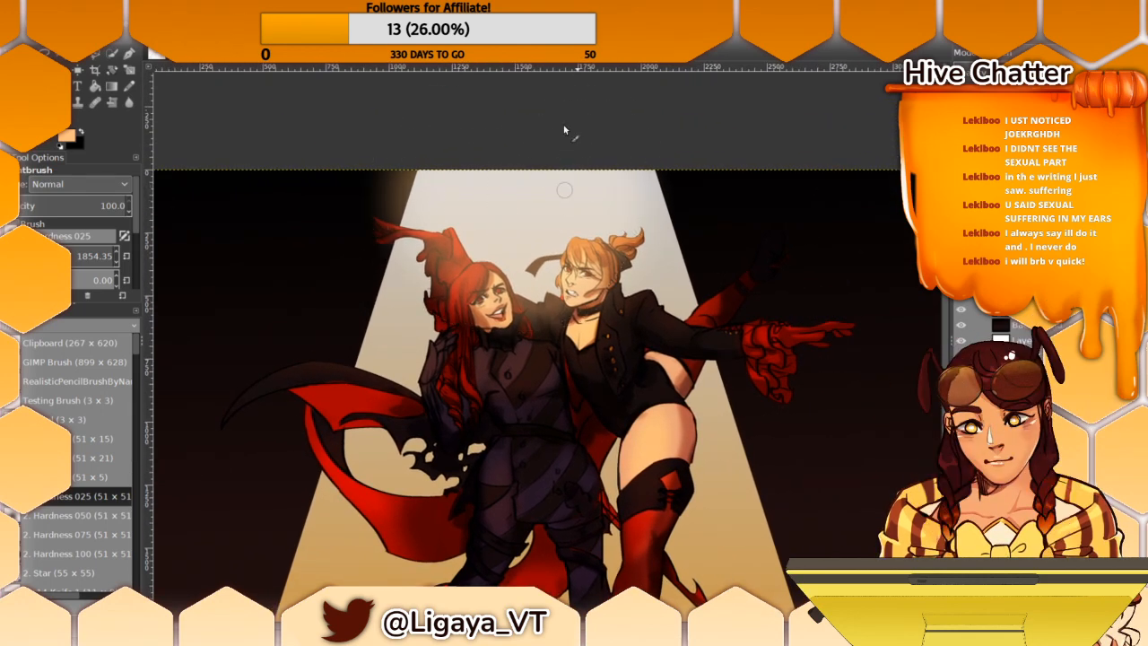
left_click_drag(547, 392, 561, 192)
left_click_drag(556, 274, 560, 289)
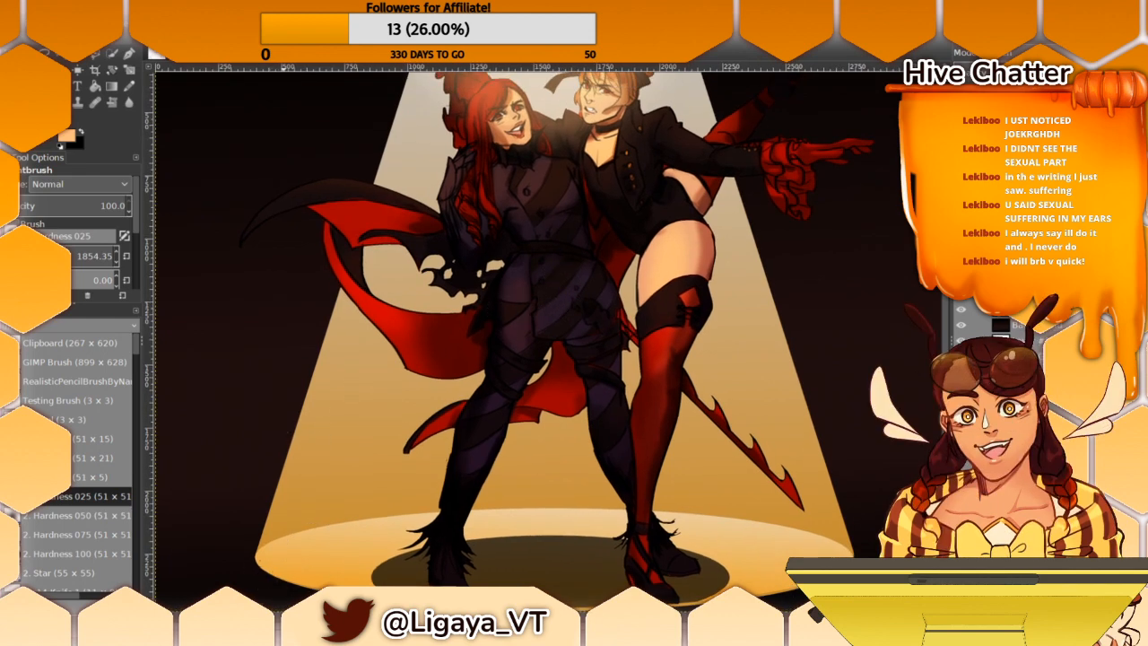
key("shift+ctrl+j")
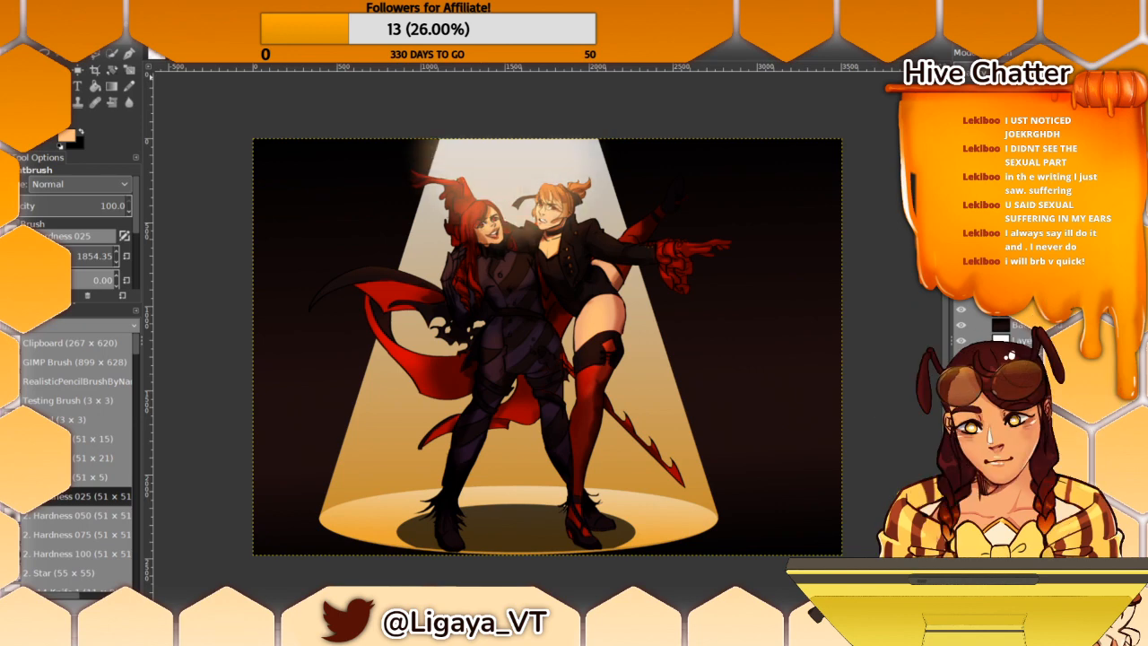
left_click(1023, 294)
key("ctrl+z")
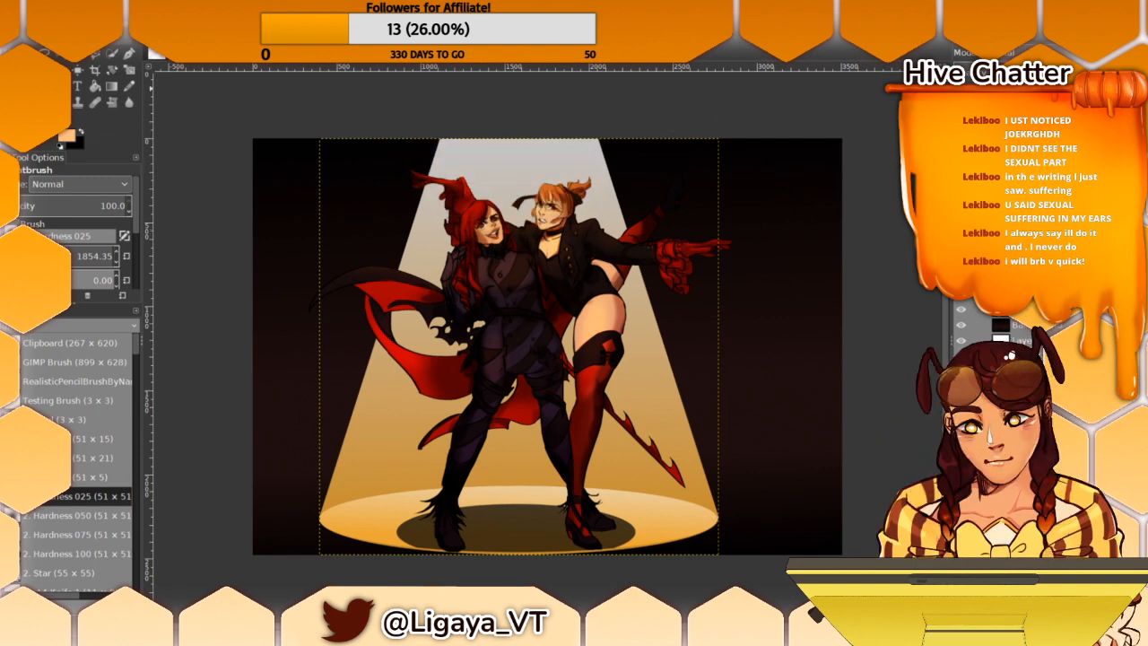
Step: Select a full-canvas layer and choose the Block 02 brush (51 × 21) at size 150.17
left_click(1022, 278)
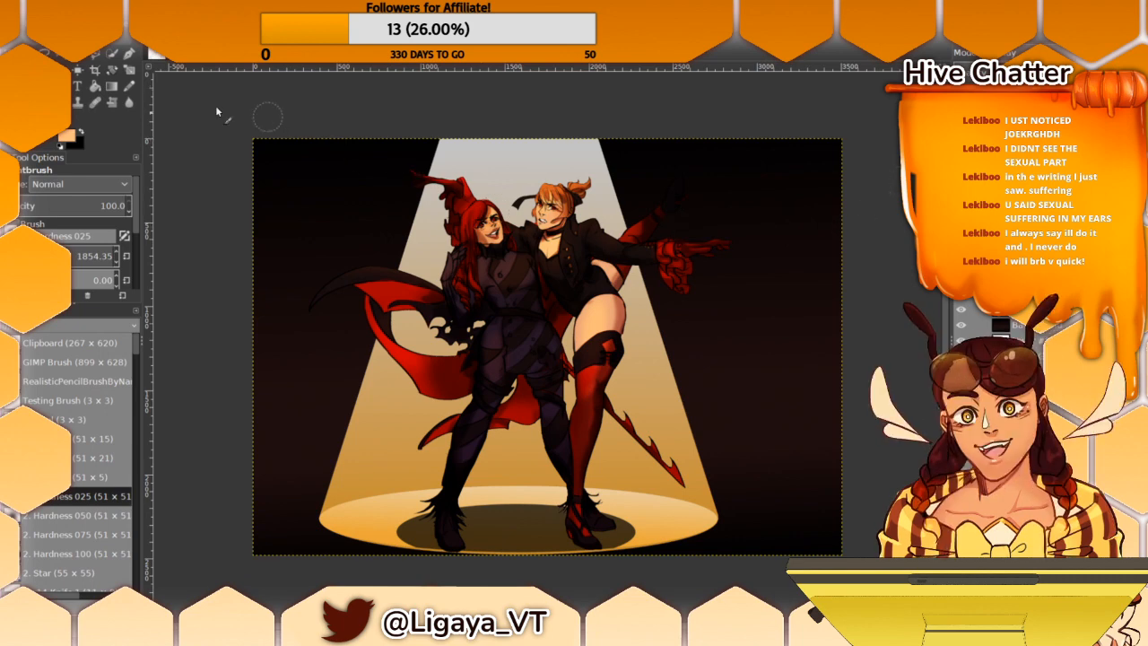
key("shift+e")
left_click(961, 576)
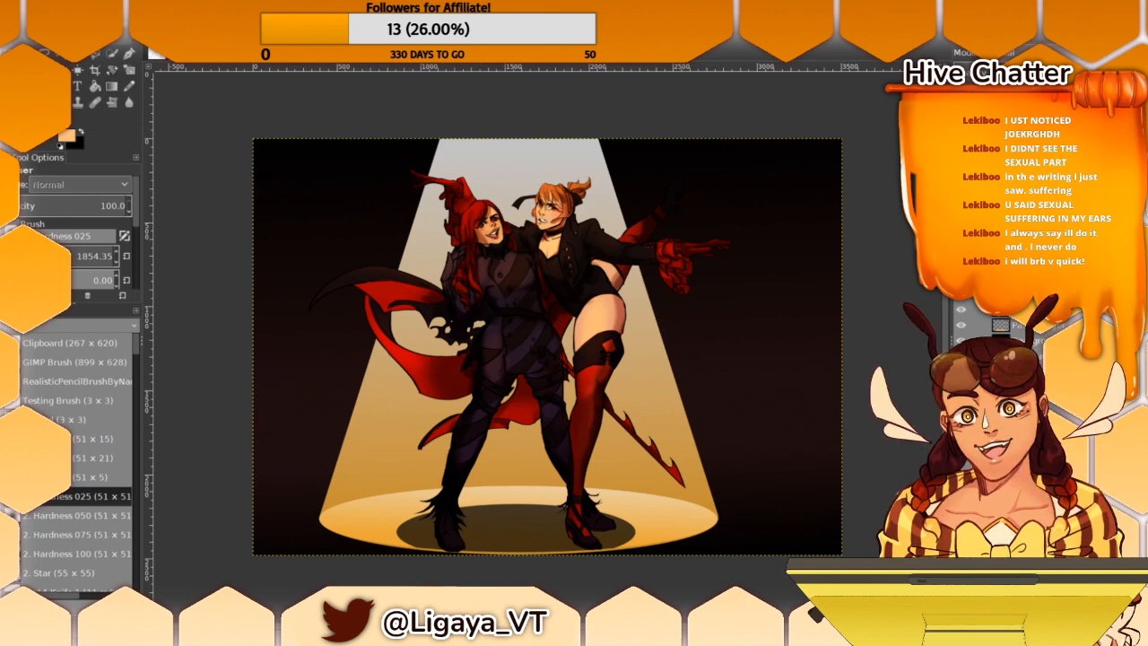
left_click(52, 256)
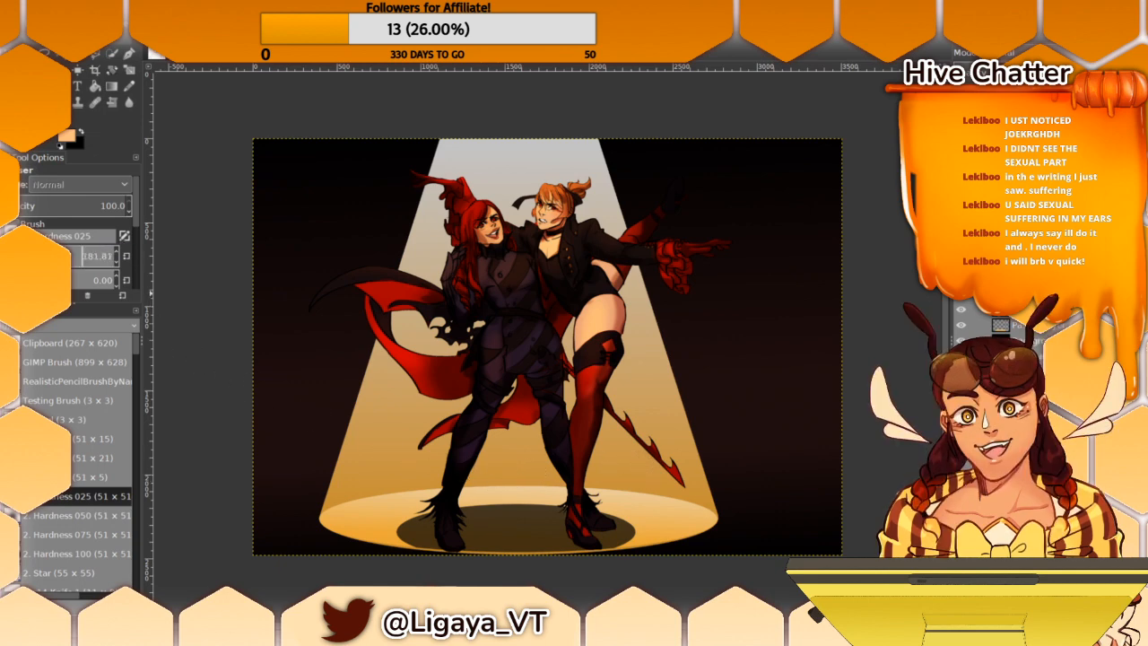
left_click(11, 236)
left_click(181, 235)
left_click(110, 458)
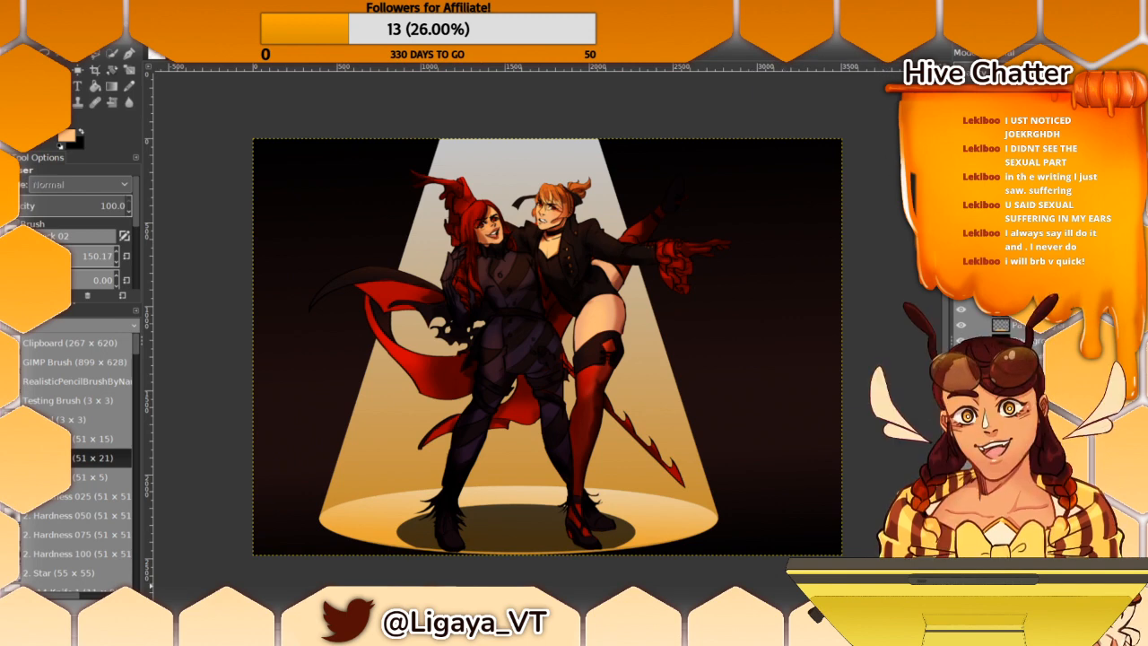
Step: Create a new layer and paint light orange highlight strokes over the tops of both characters' hair and the red-haired character's raised arm
left_click(961, 595)
left_click(827, 409)
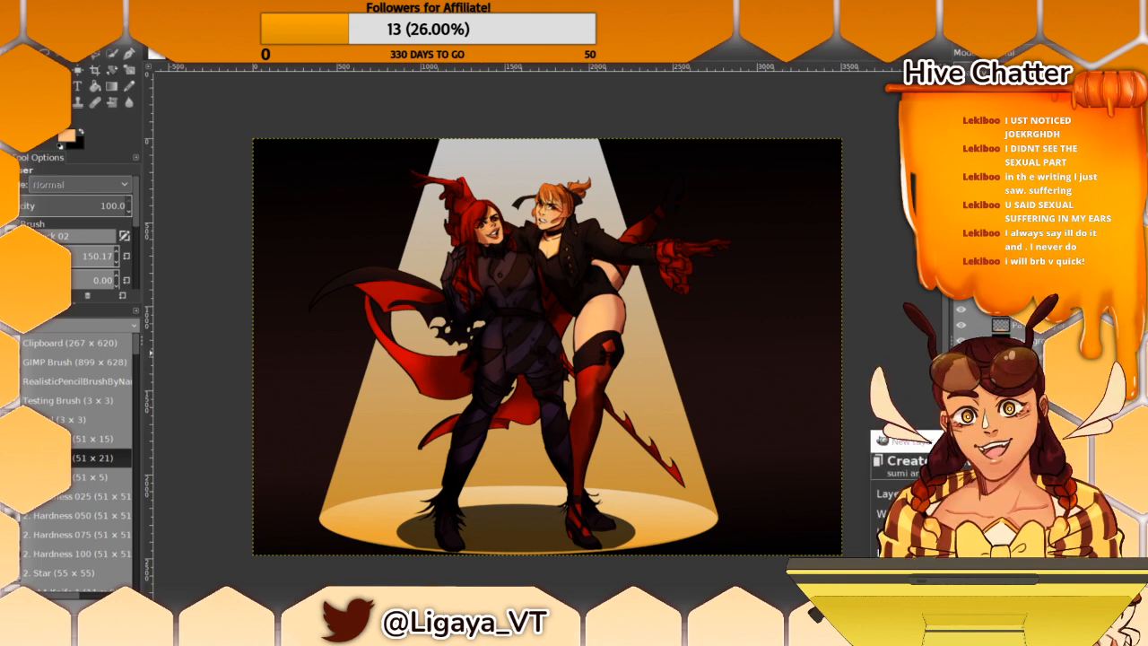
key("Return")
left_click(272, 619)
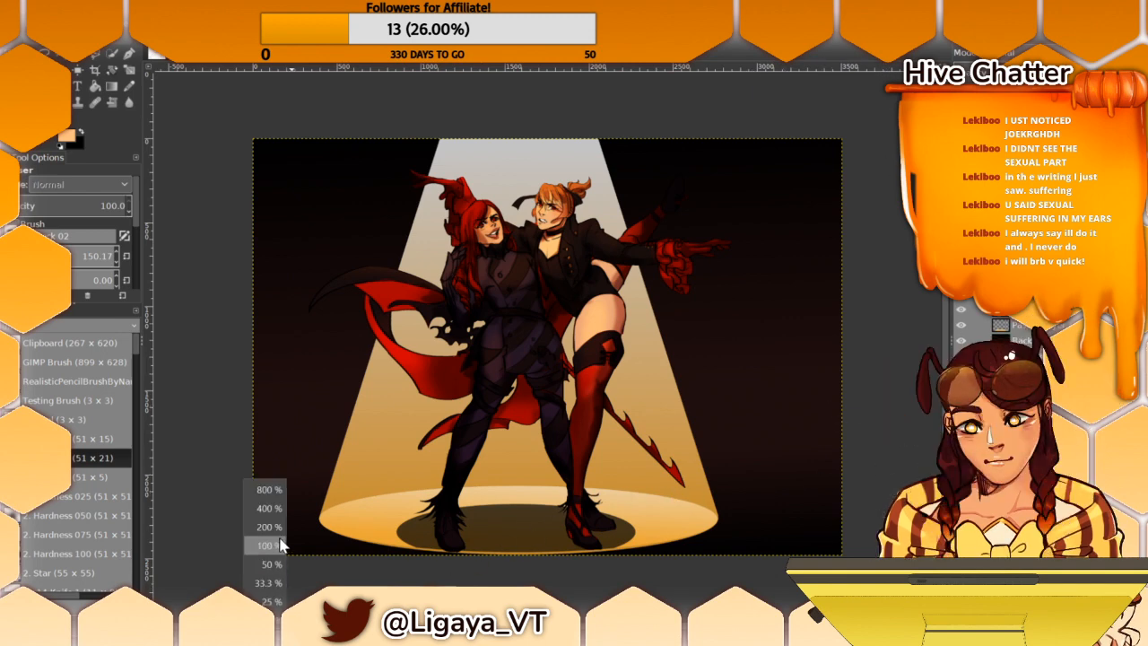
left_click(277, 544)
left_click_drag(479, 385, 535, 553)
left_click_drag(504, 486, 510, 603)
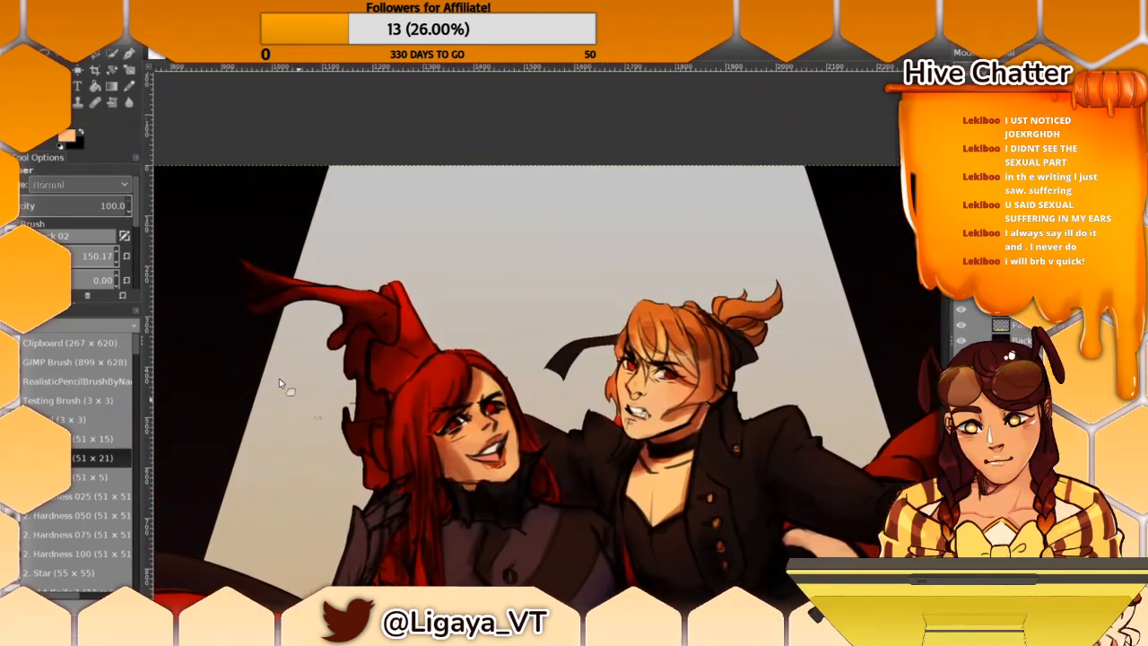
left_click(129, 86)
mouse_move(643, 264)
left_mouse_down()
mouse_move(666, 307)
mouse_move(692, 316)
mouse_move(819, 285)
mouse_move(773, 258)
left_mouse_up()
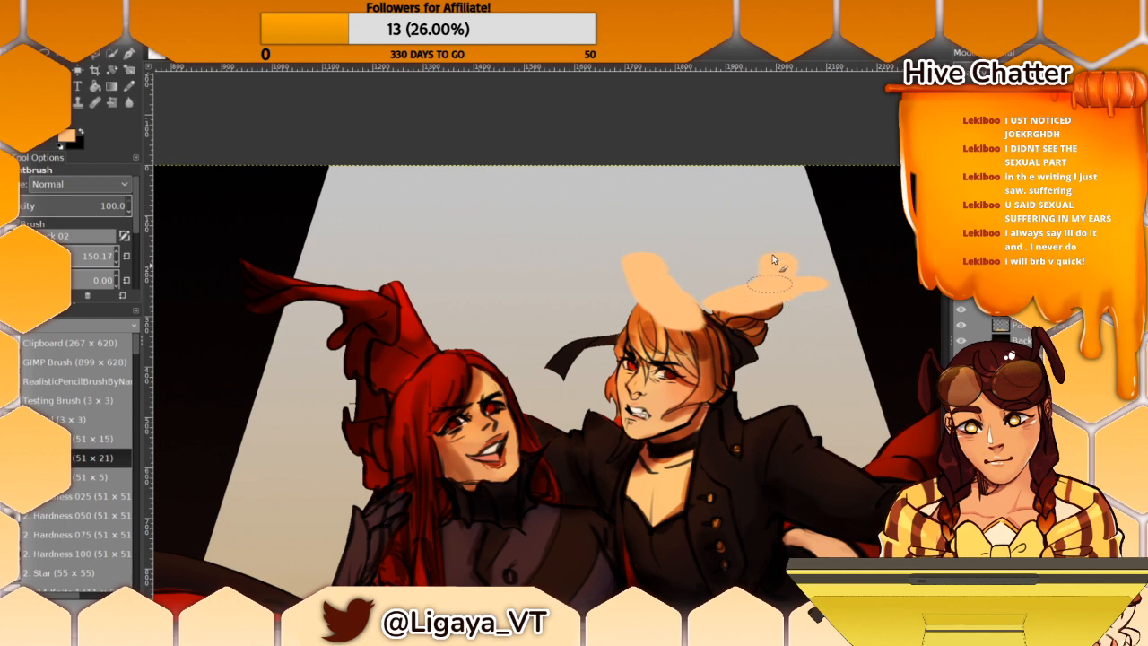
left_click_drag(414, 359, 507, 363)
left_click_drag(404, 273, 461, 337)
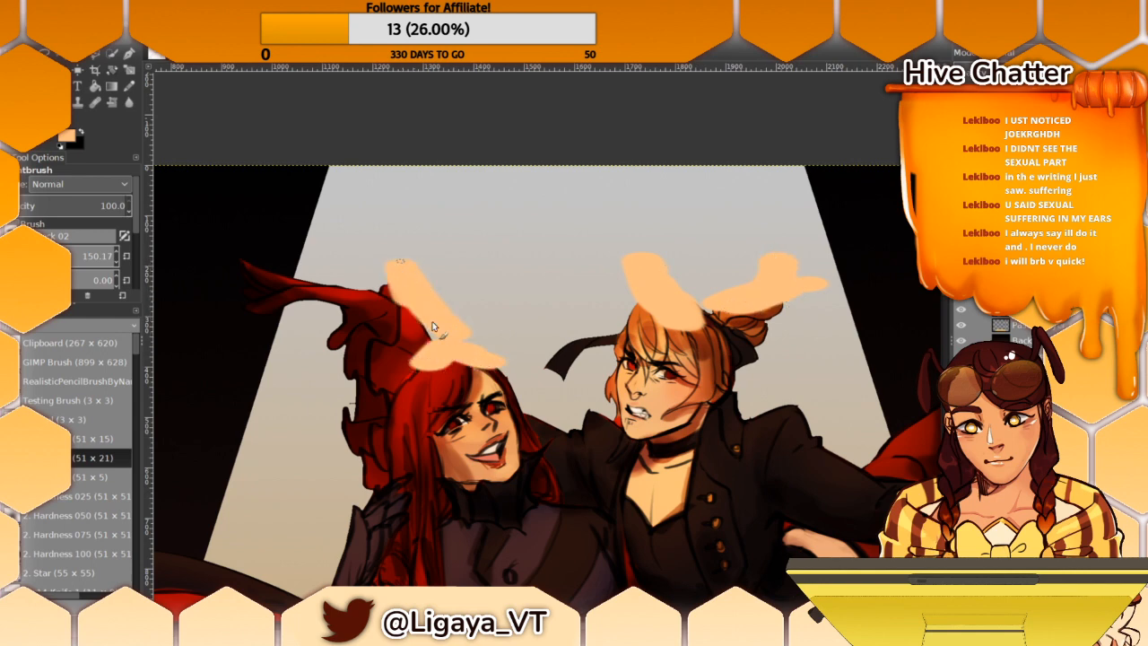
left_click_drag(396, 296, 423, 328)
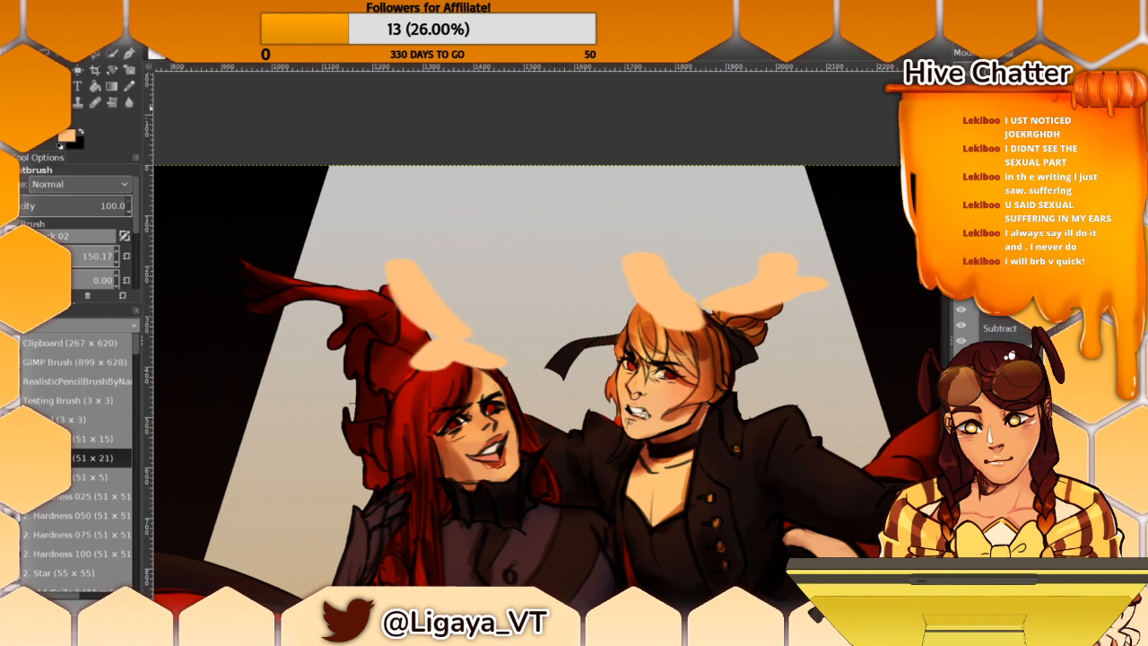
Step: Try several blend modes on the highlight layer and choose one that keeps the line art visible through the strokes
left_click(995, 163)
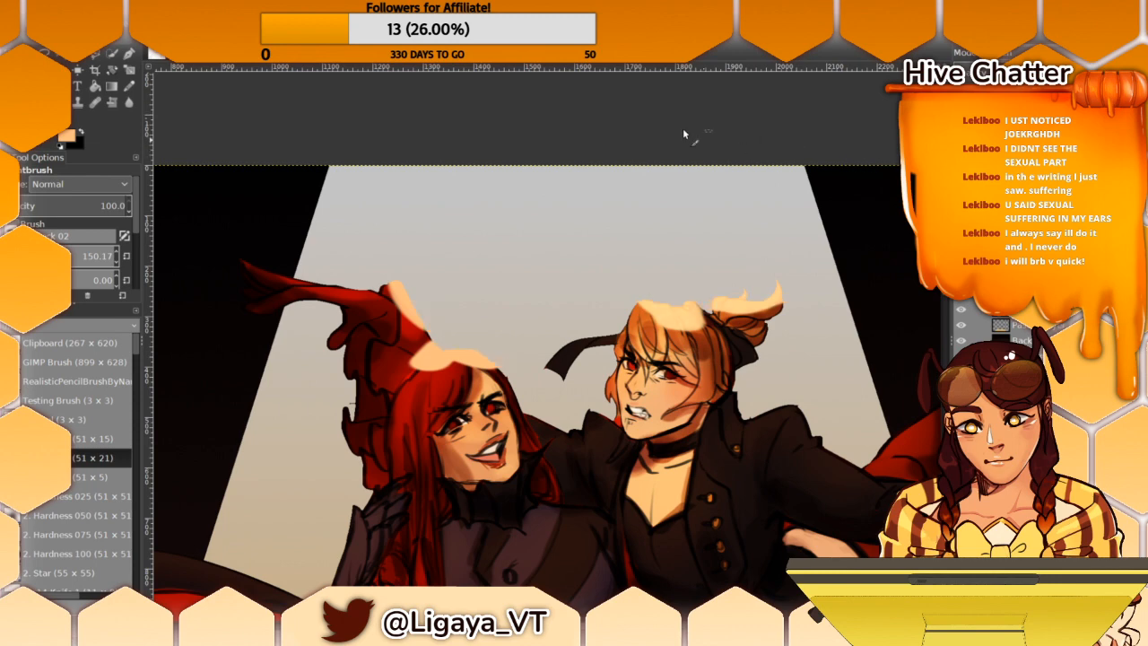
left_click(1015, 53)
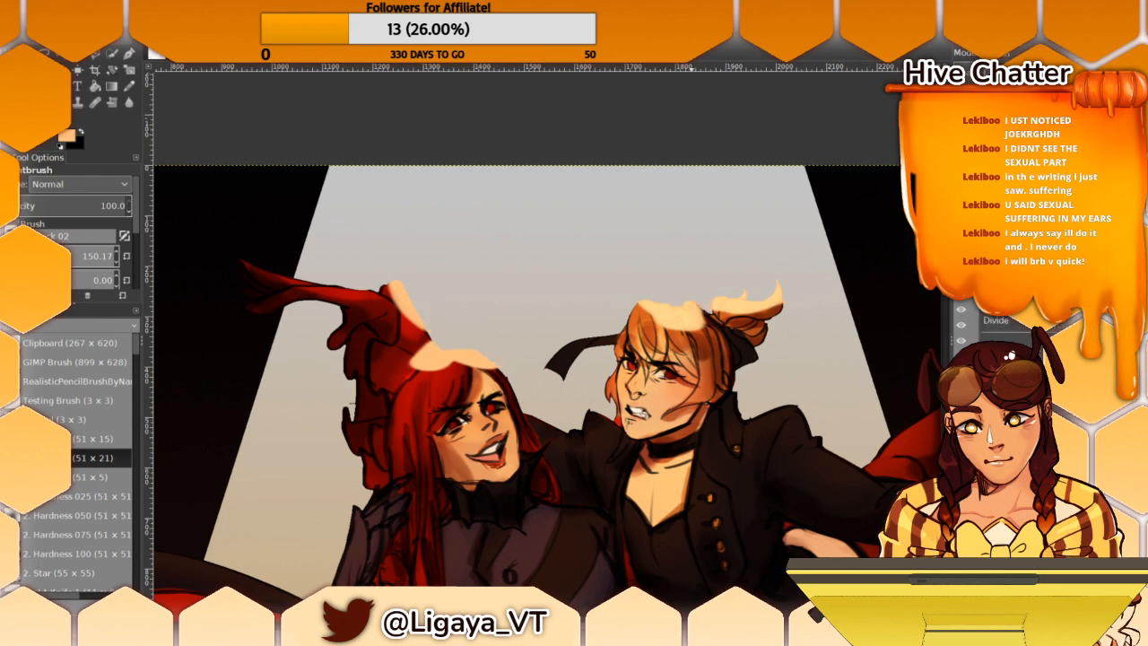
left_click(997, 179)
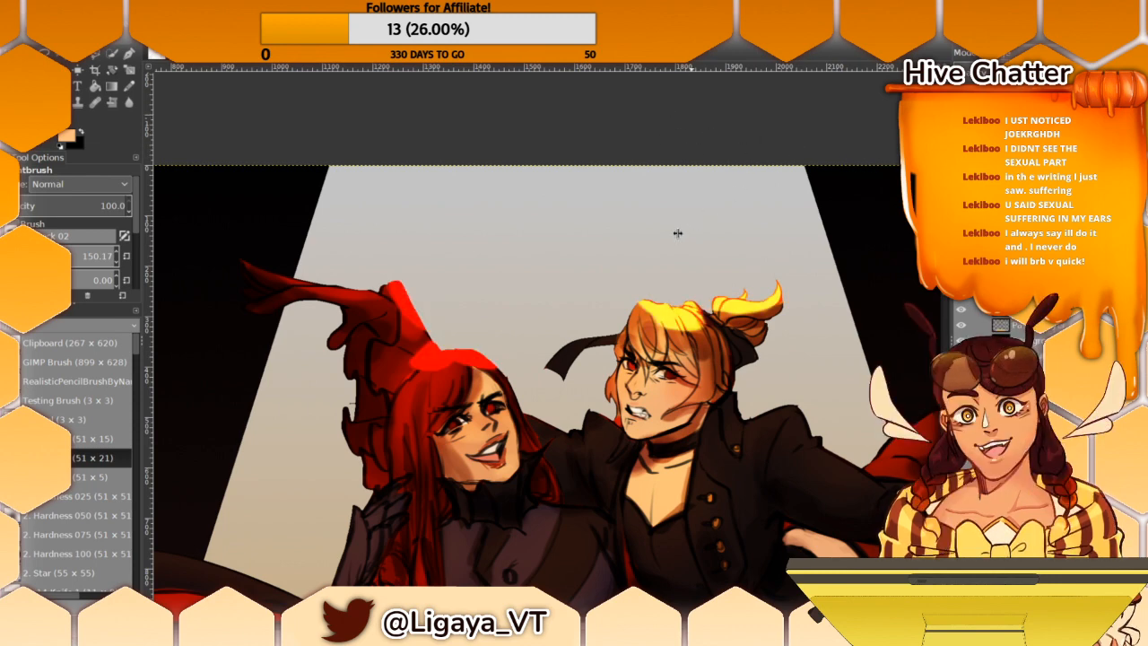
left_click(1015, 53)
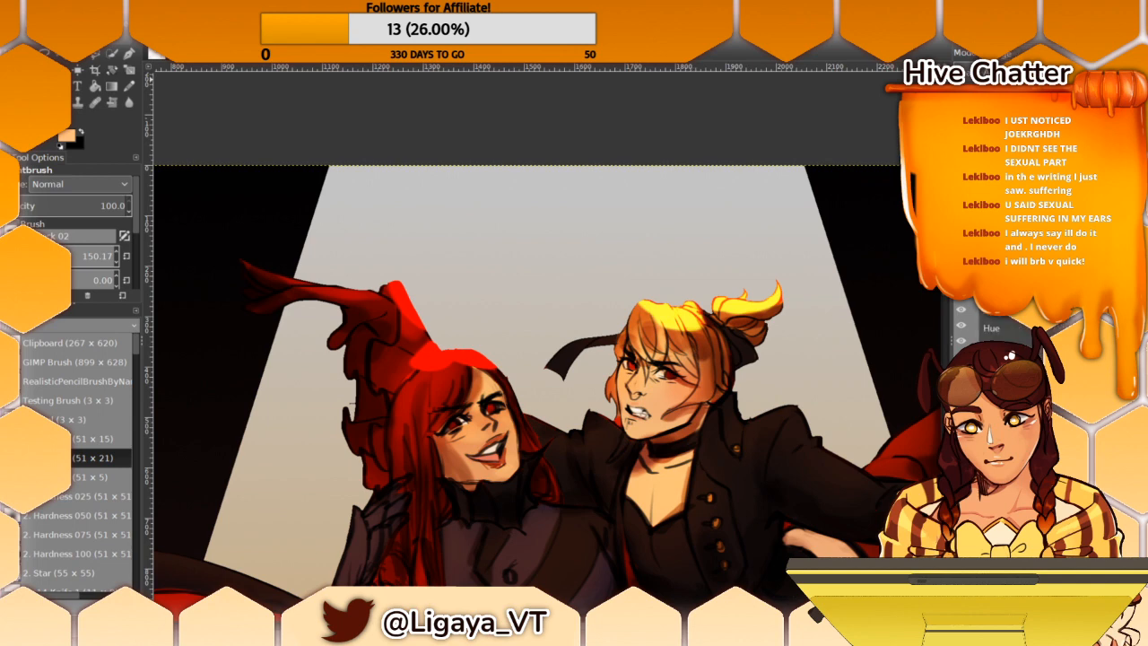
left_click(997, 77)
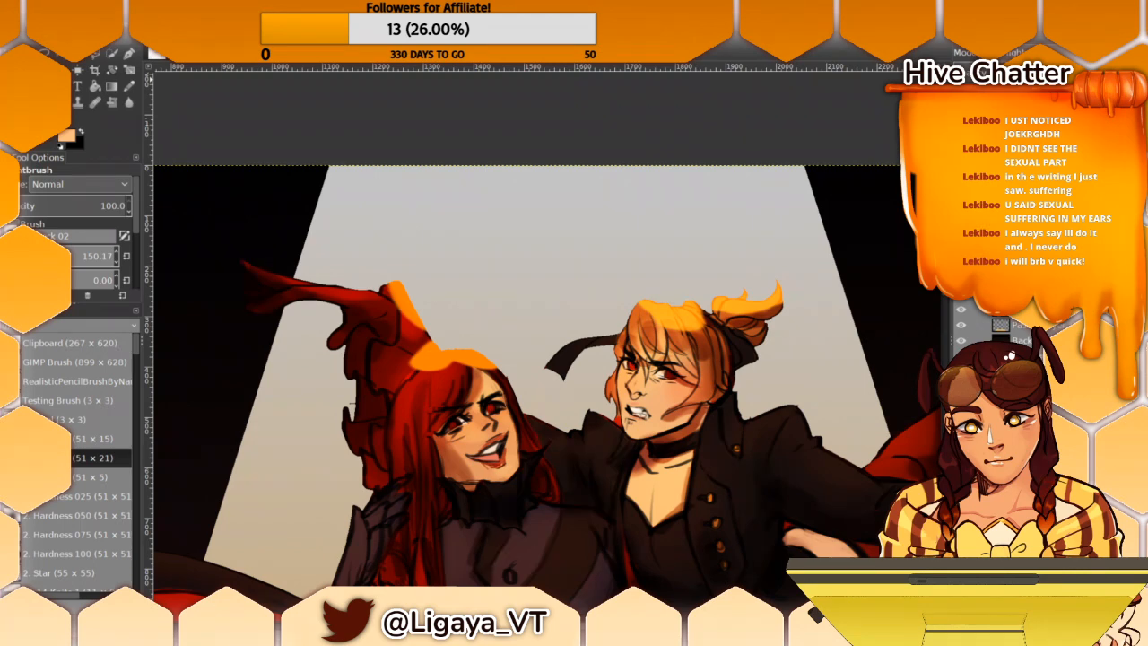
key("Down")
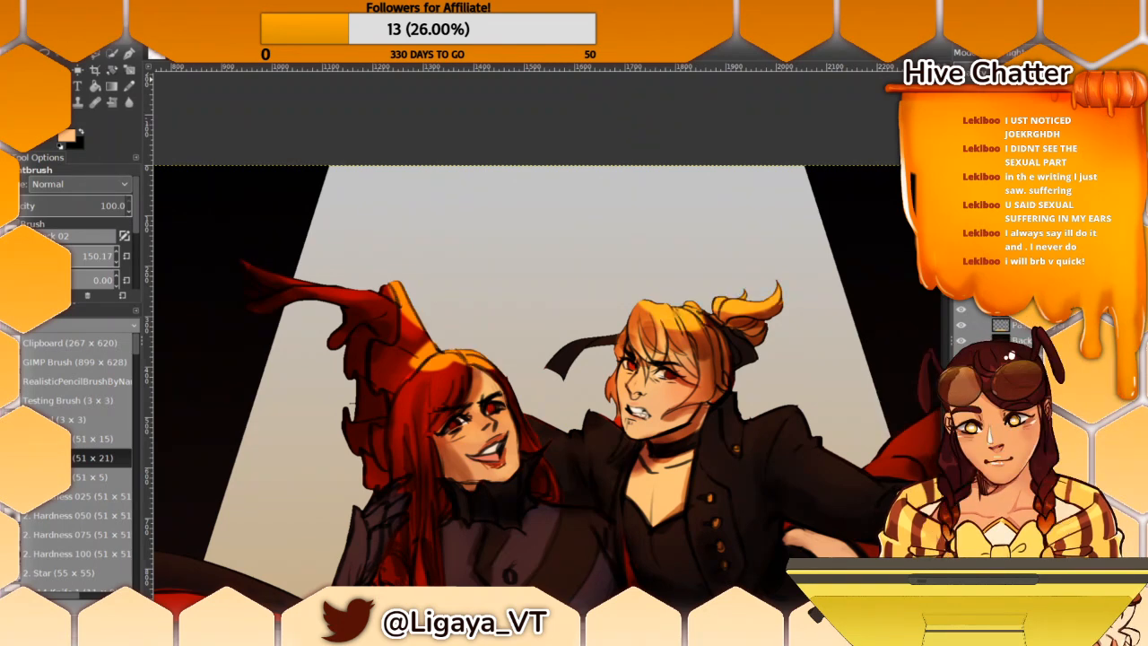
Step: Set the foreground colour to pale peach ffdebb and bucket-fill the painted highlights with it
left_click(68, 135)
left_click_drag(545, 115, 534, 110)
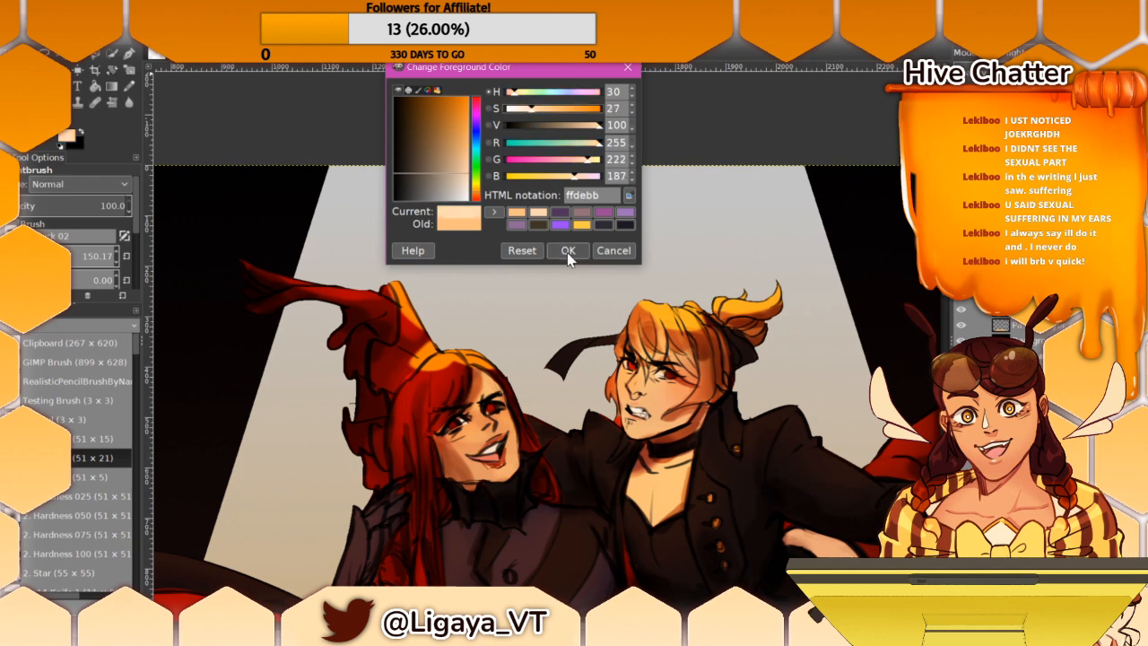
left_click(567, 252)
left_click(94, 86)
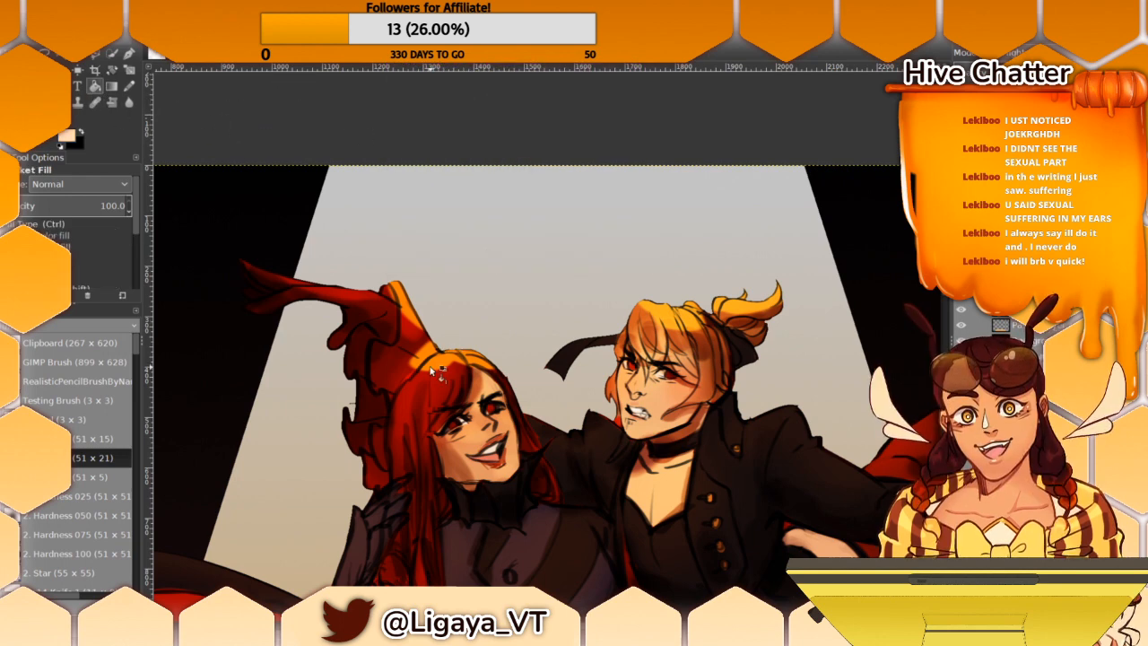
left_click(663, 307)
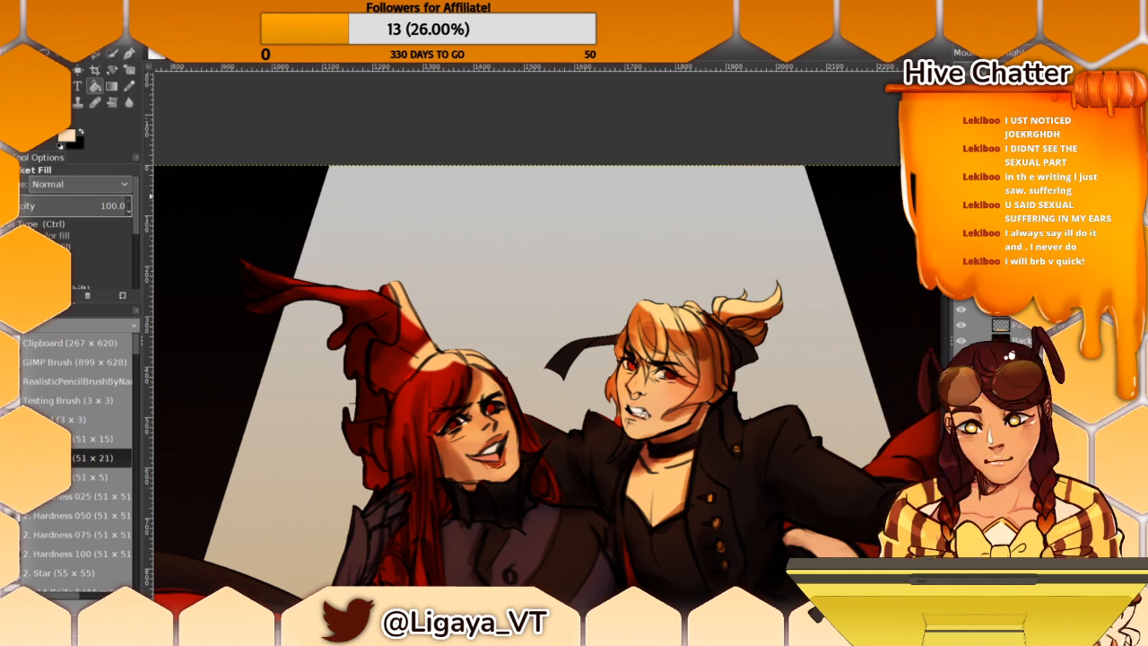
Step: Paint more pale peach highlights on the red-haired character's hair and along both characters' shoulders with the Paintbrush at size 91.41
key("p")
left_click_drag(431, 348, 438, 356)
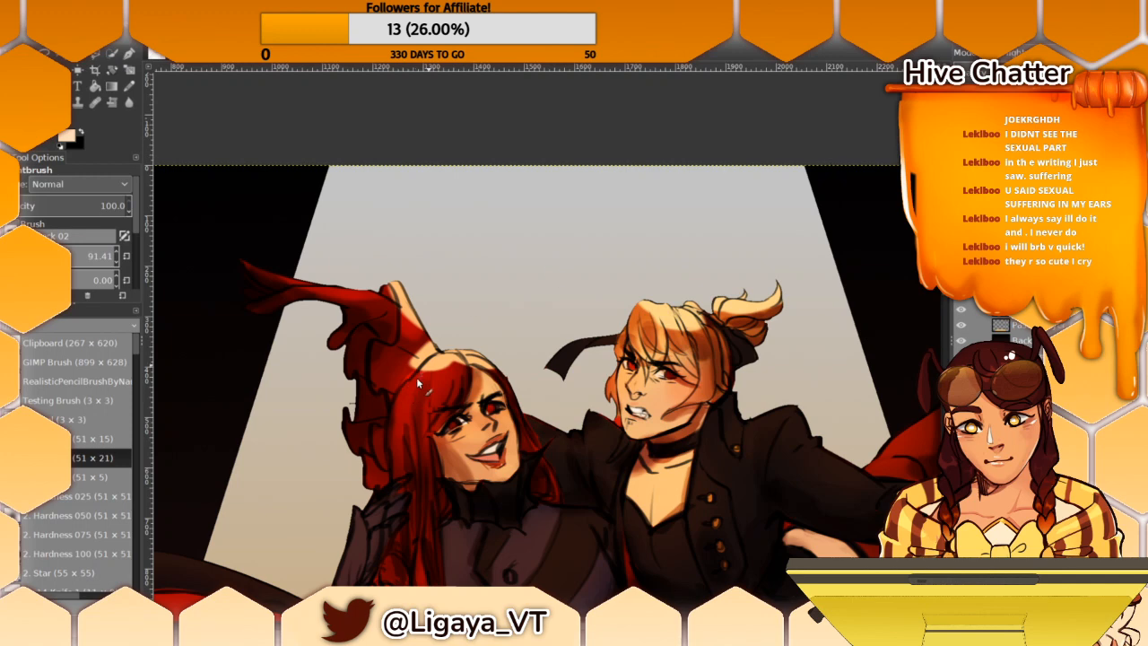
mouse_move(423, 380)
left_mouse_down()
mouse_move(453, 367)
mouse_move(504, 367)
left_mouse_up()
mouse_move(542, 410)
left_mouse_down()
mouse_move(575, 431)
mouse_move(532, 410)
mouse_move(568, 428)
mouse_move(608, 424)
mouse_move(574, 432)
left_mouse_up()
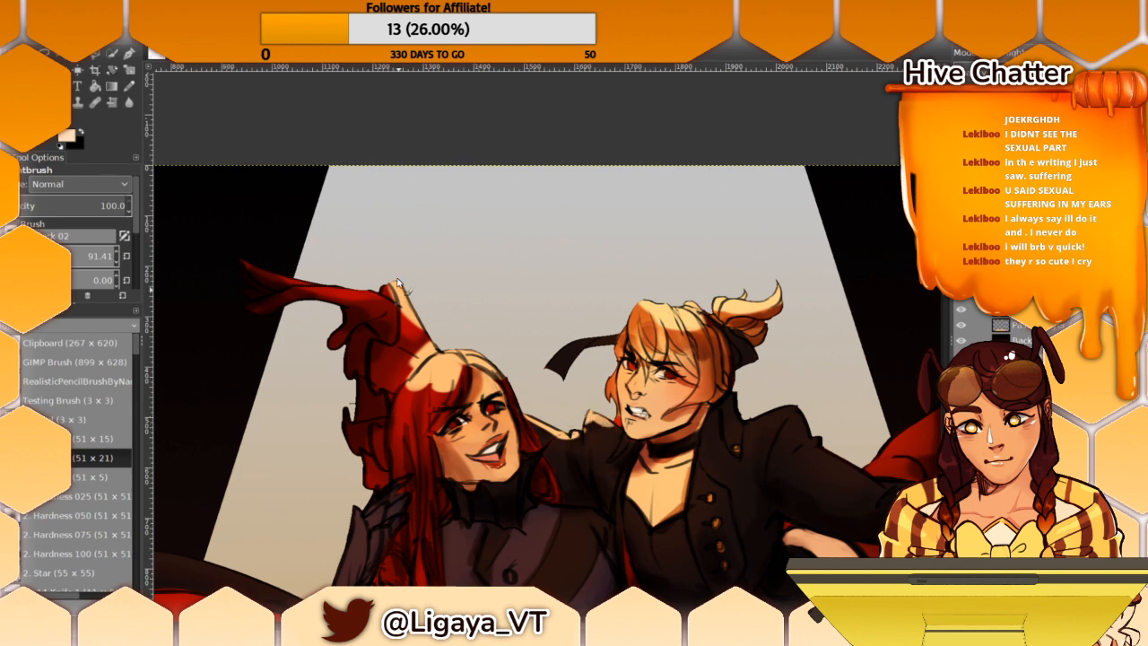
left_click_drag(522, 317, 404, 228)
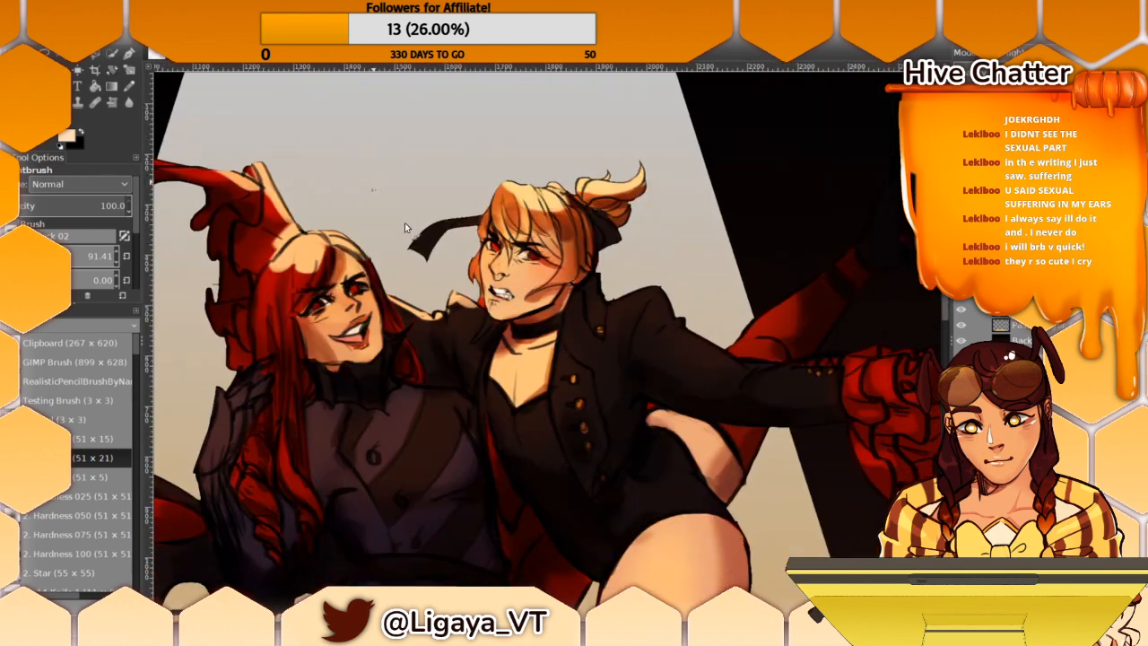
scroll(405, 222, "up", 2)
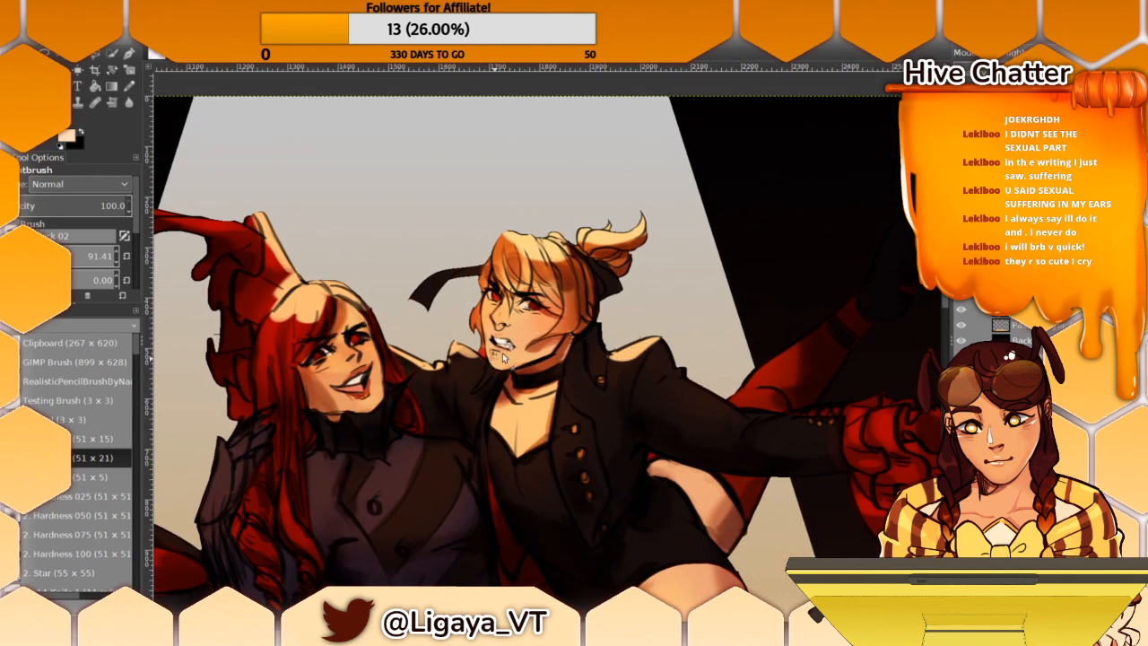
mouse_move(503, 294)
left_mouse_down()
mouse_move(508, 271)
mouse_move(498, 279)
left_mouse_up()
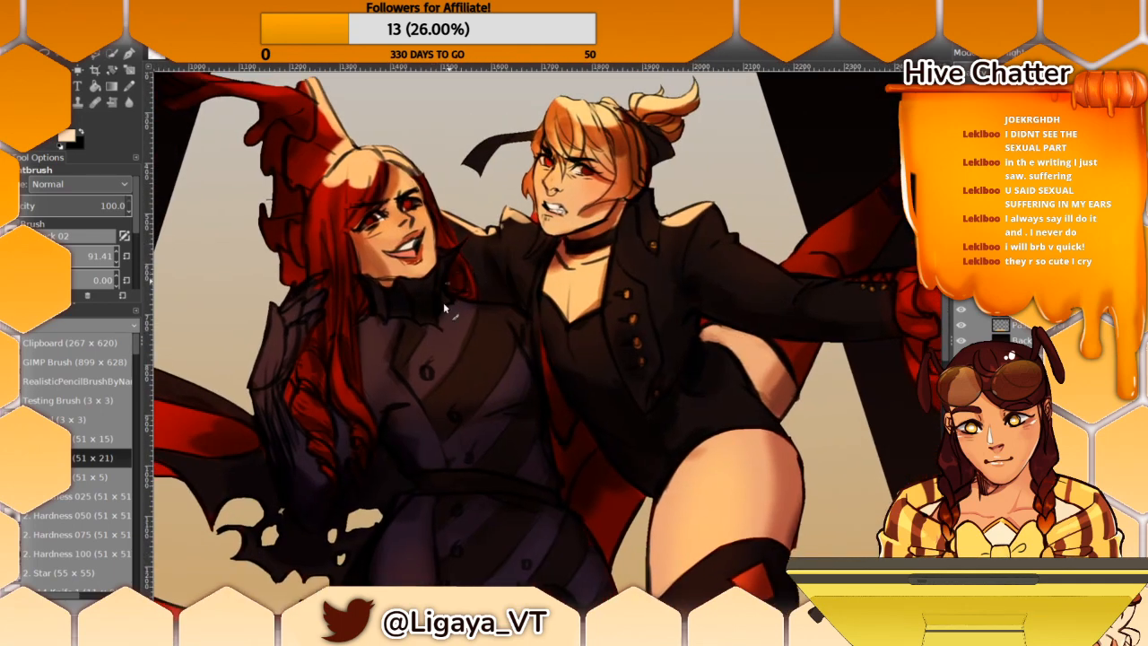
scroll(243, 454, "down", 5)
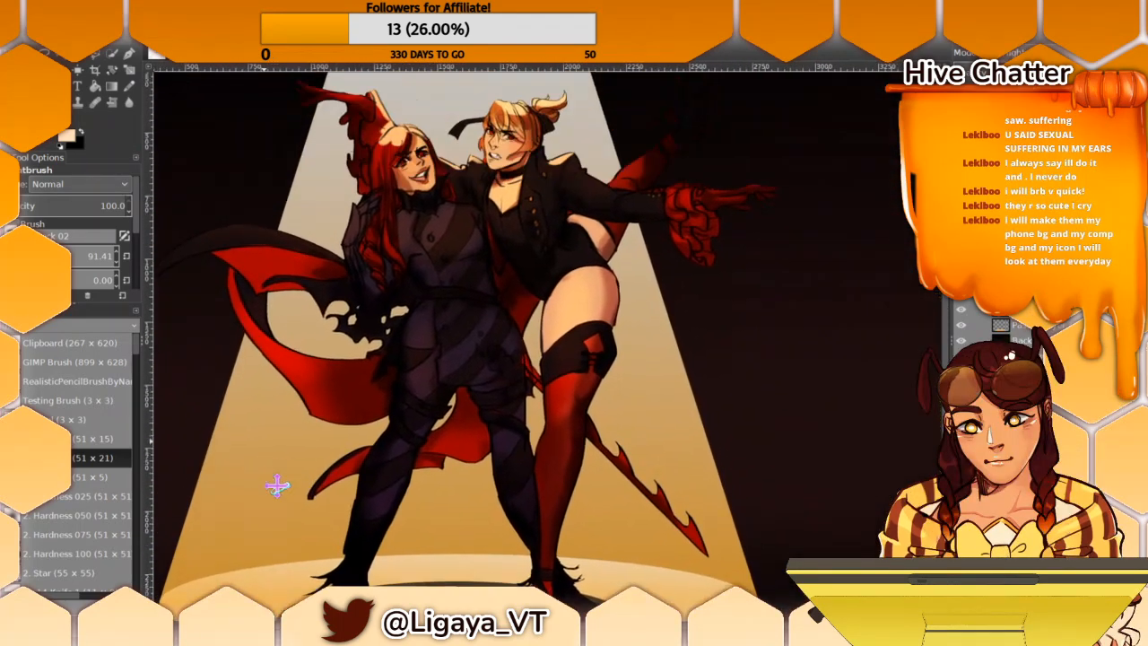
left_click_drag(278, 485, 277, 493)
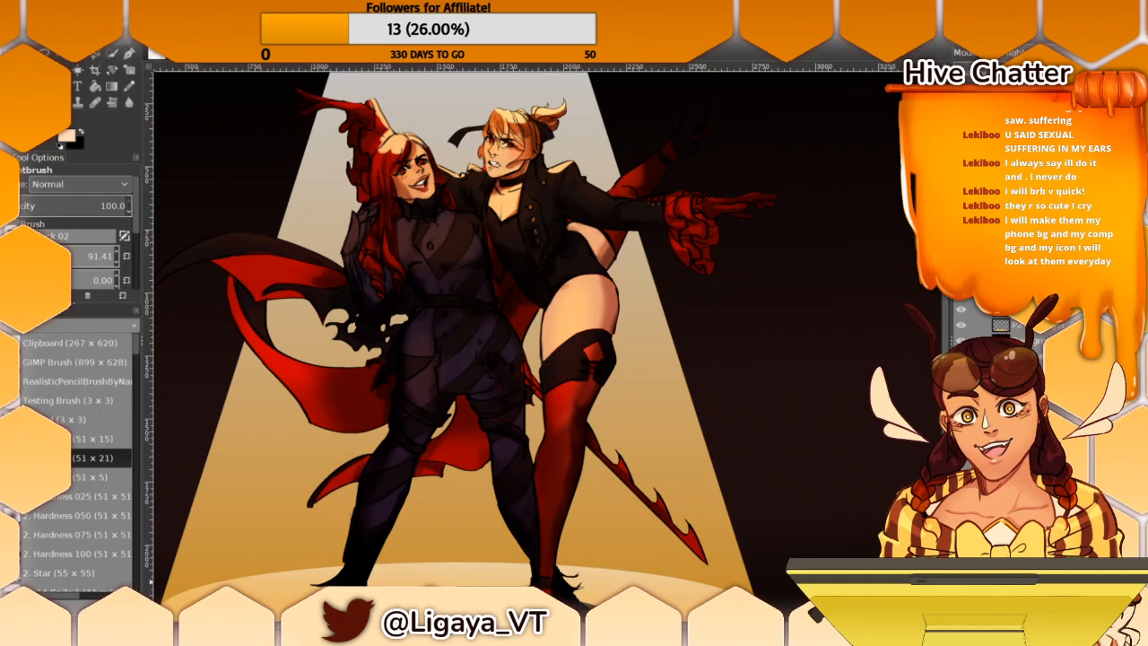
Step: Create another new layer and change its blend mode for highlighting the characters' lower bodies
key("ctrl+shift+n")
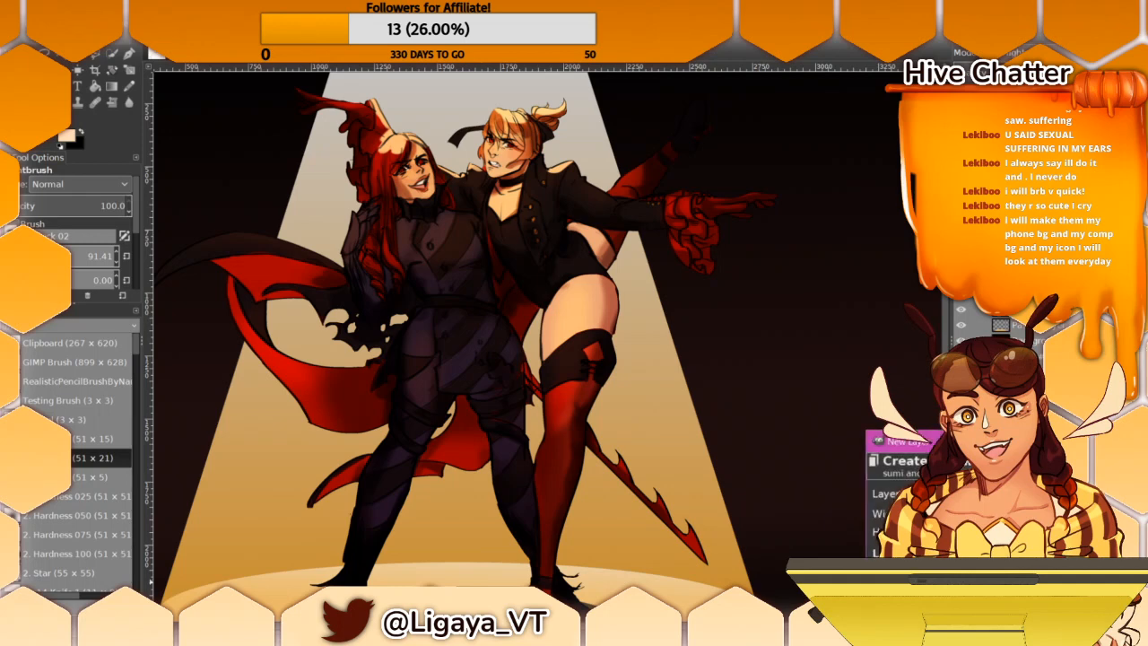
key("Return")
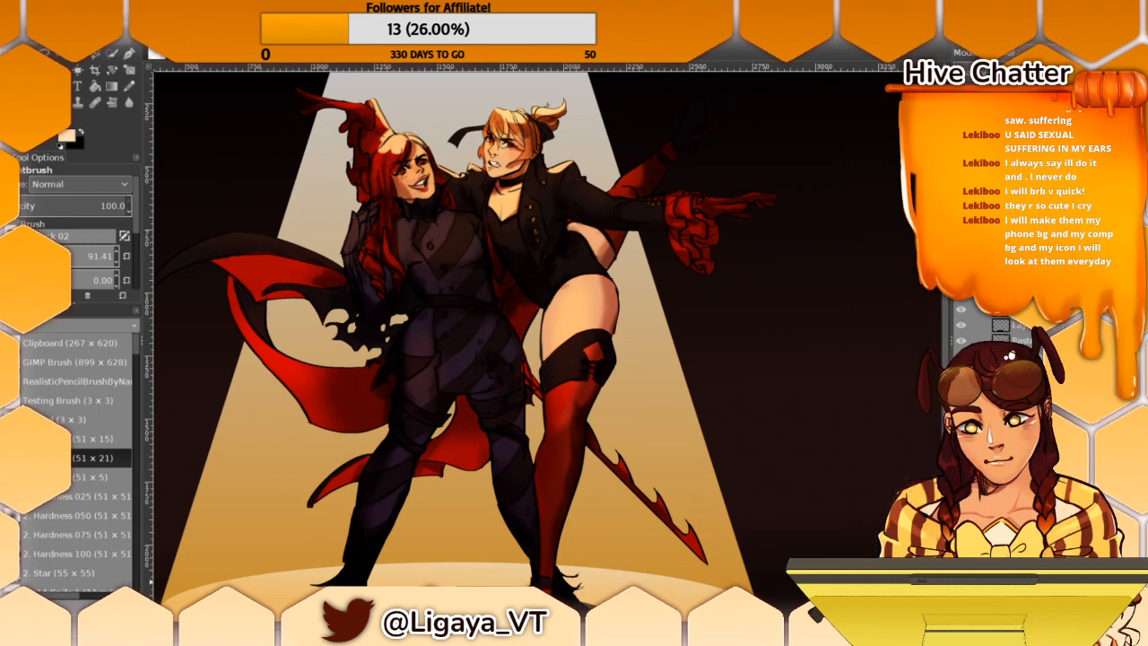
left_click(1004, 53)
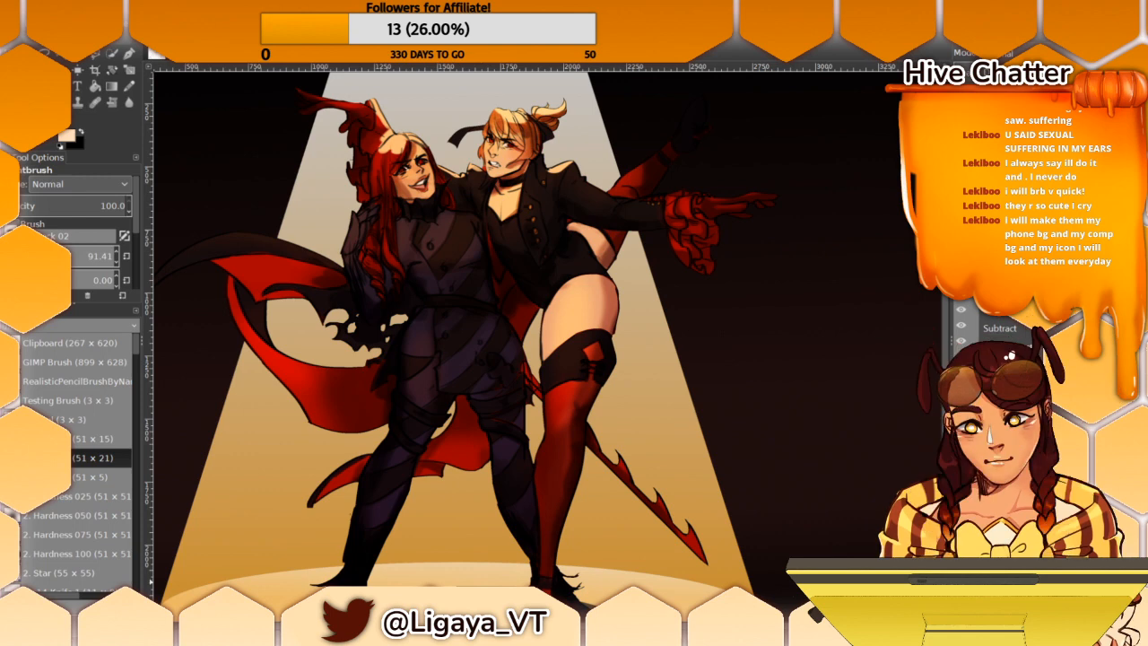
left_click(1000, 153)
left_click_drag(618, 418, 691, 326)
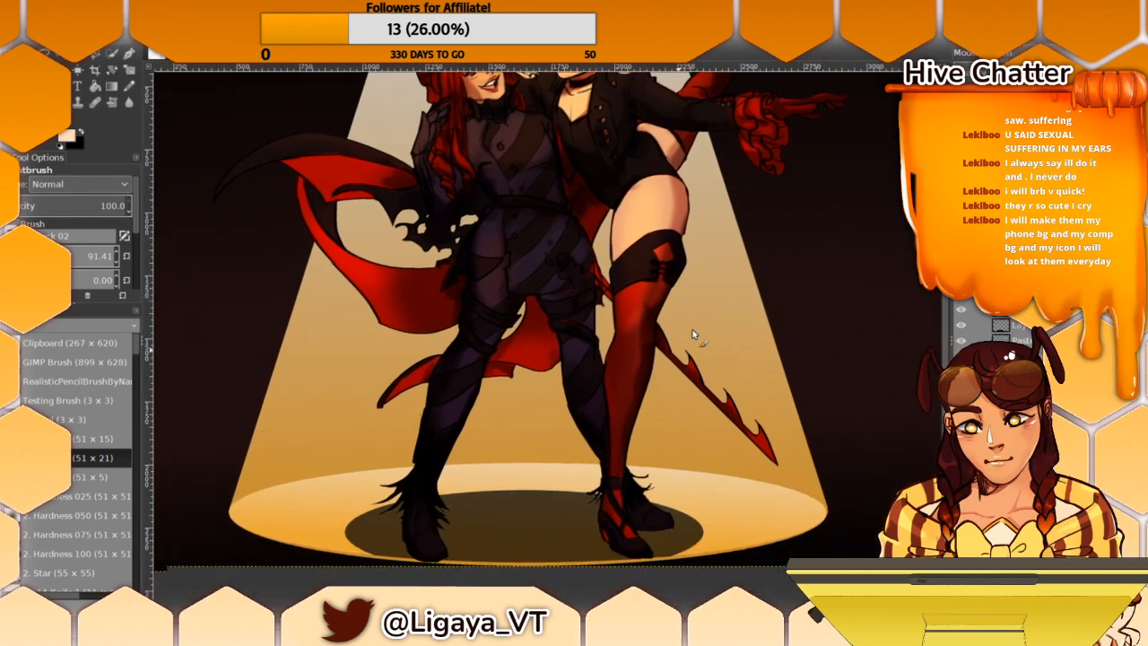
Step: Set the foreground colour to a dark olive green, 61651a, after trying purple and brighter green variations
left_click(71, 140)
left_click(581, 214)
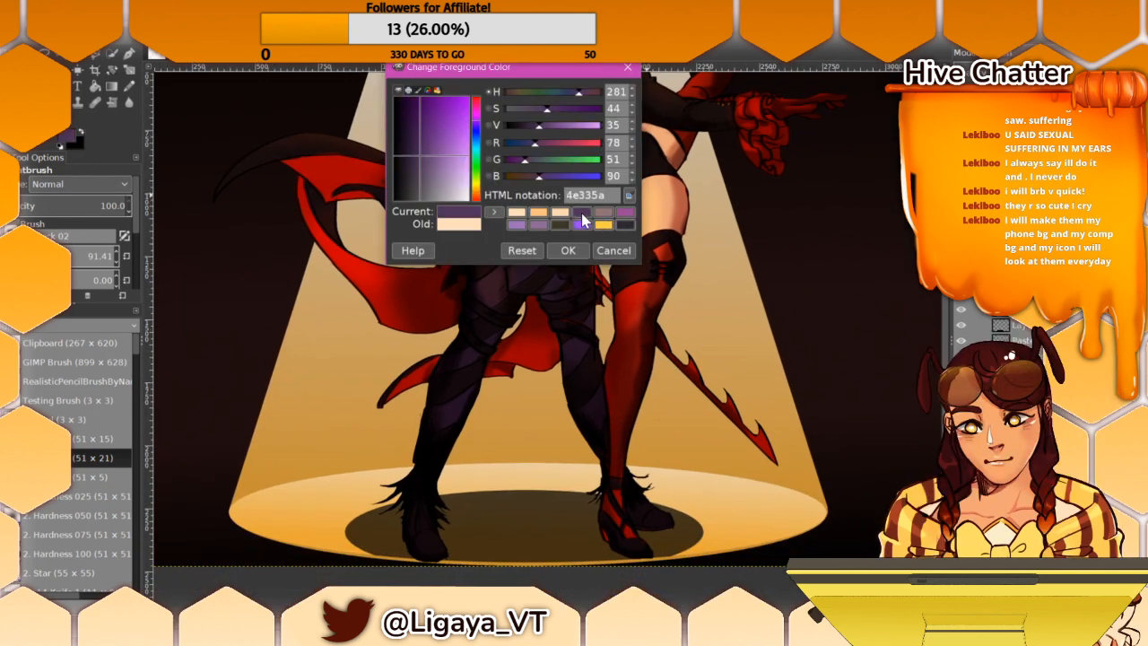
left_click(562, 126)
left_click_drag(572, 109, 584, 109)
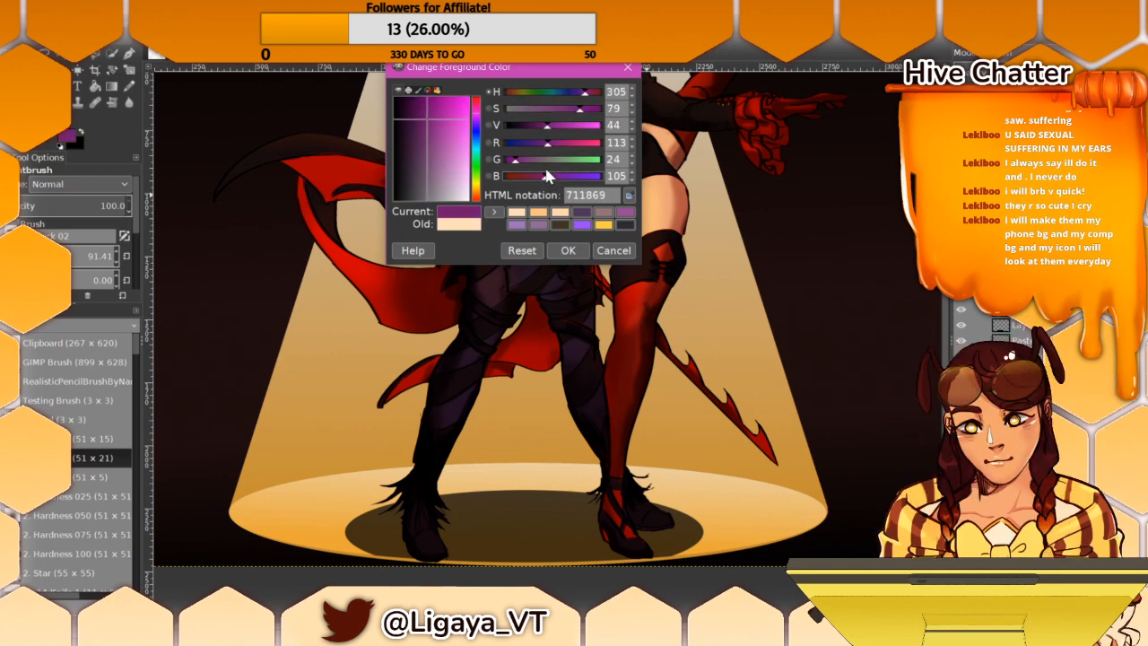
left_click(588, 160)
left_click_drag(589, 165, 577, 162)
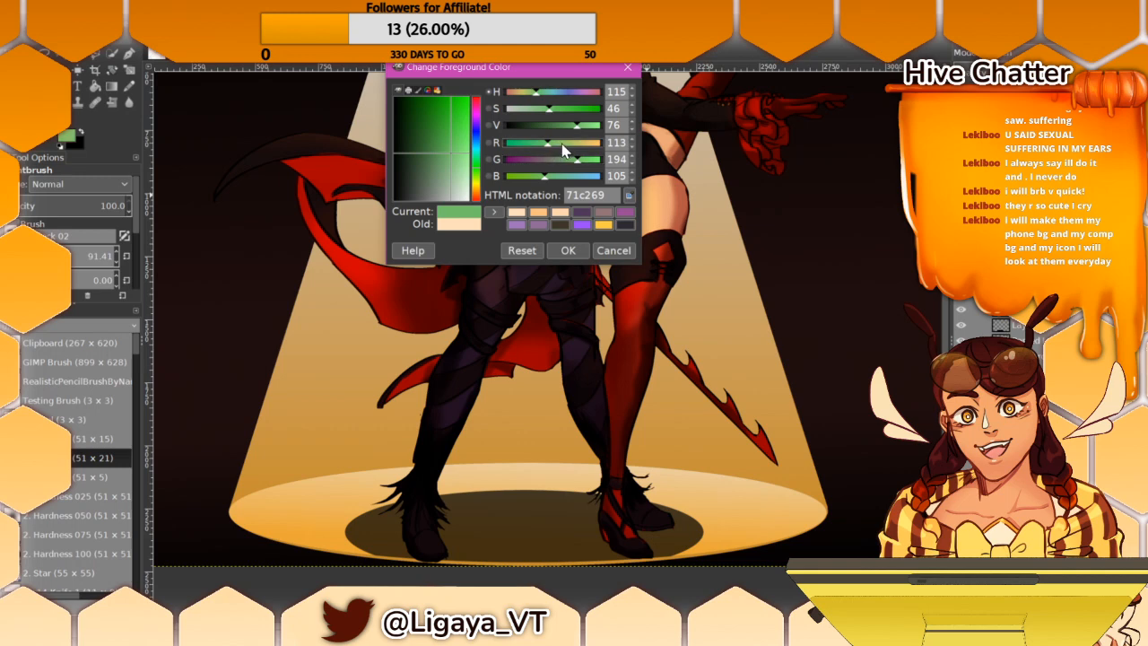
left_click(561, 144)
left_click_drag(563, 108, 587, 112)
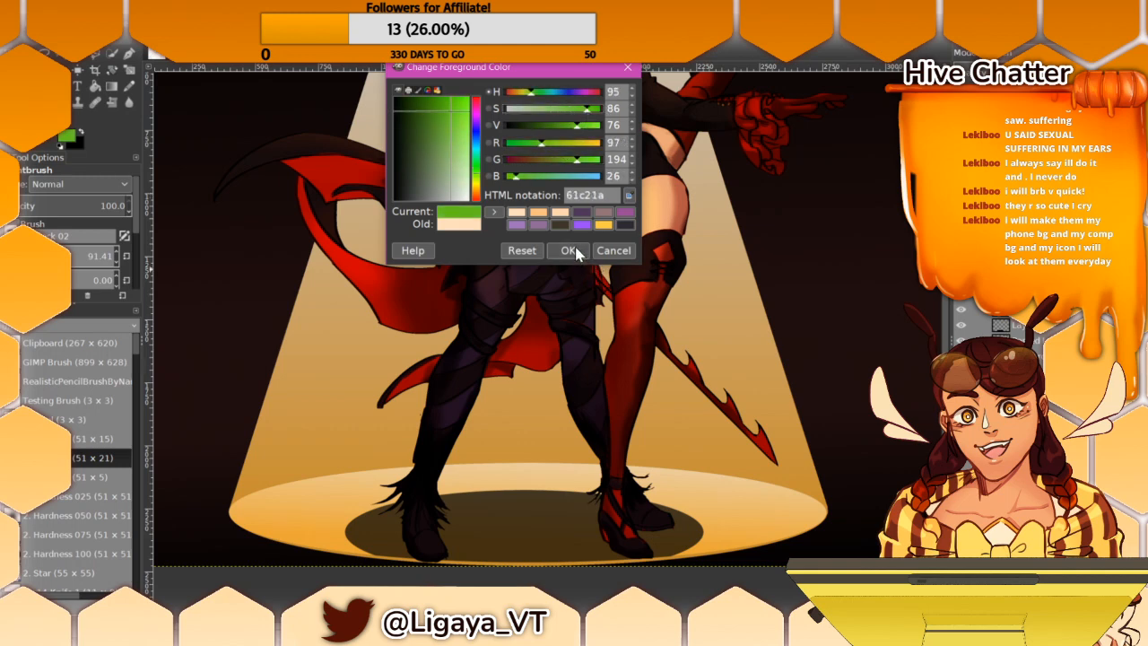
left_click(554, 161)
left_click(568, 250)
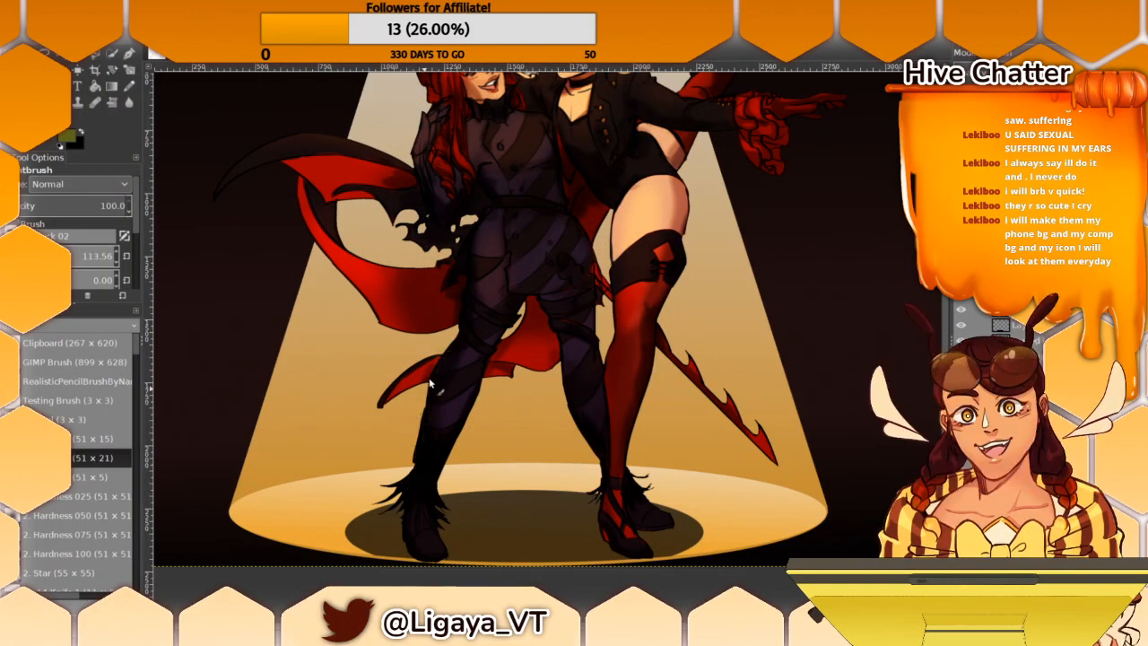
Step: Paint olive green rim highlights along the characters' gloves, cape, legs and boots with the Paintbrush at size 416.87
left_click(275, 602)
left_click(272, 586)
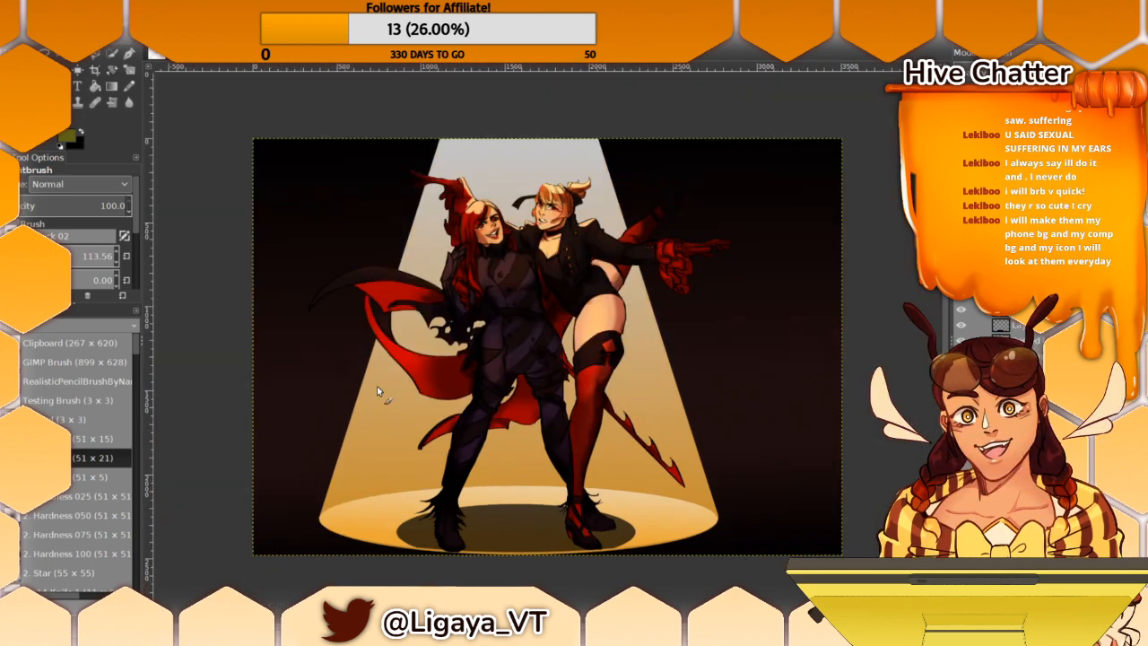
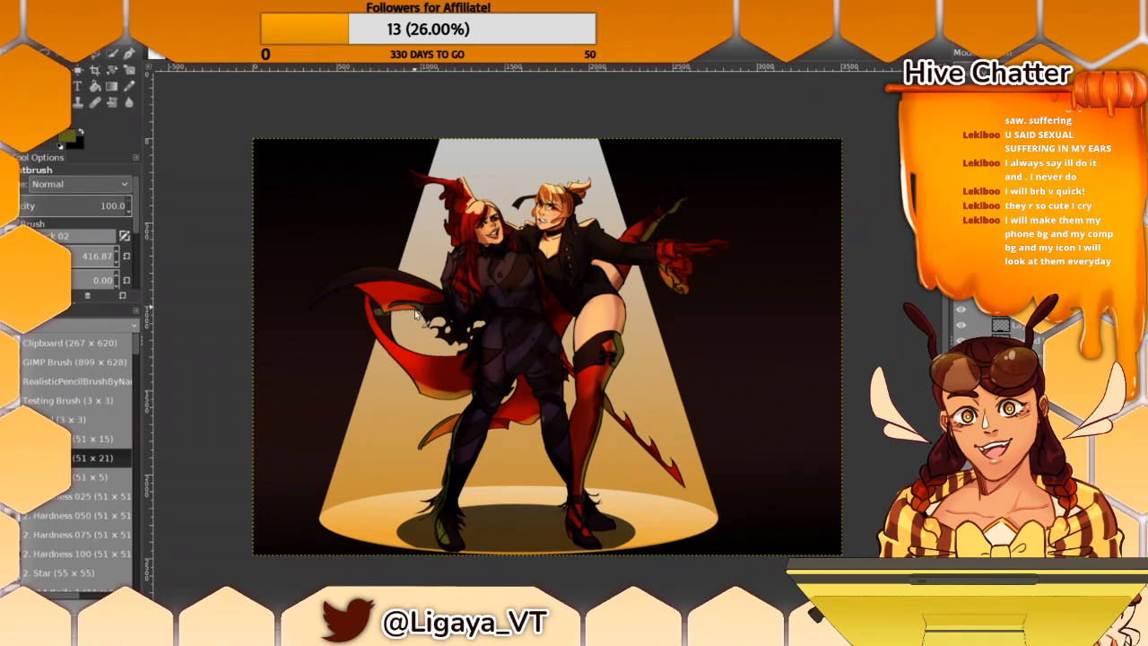
left_click_drag(428, 340, 398, 363)
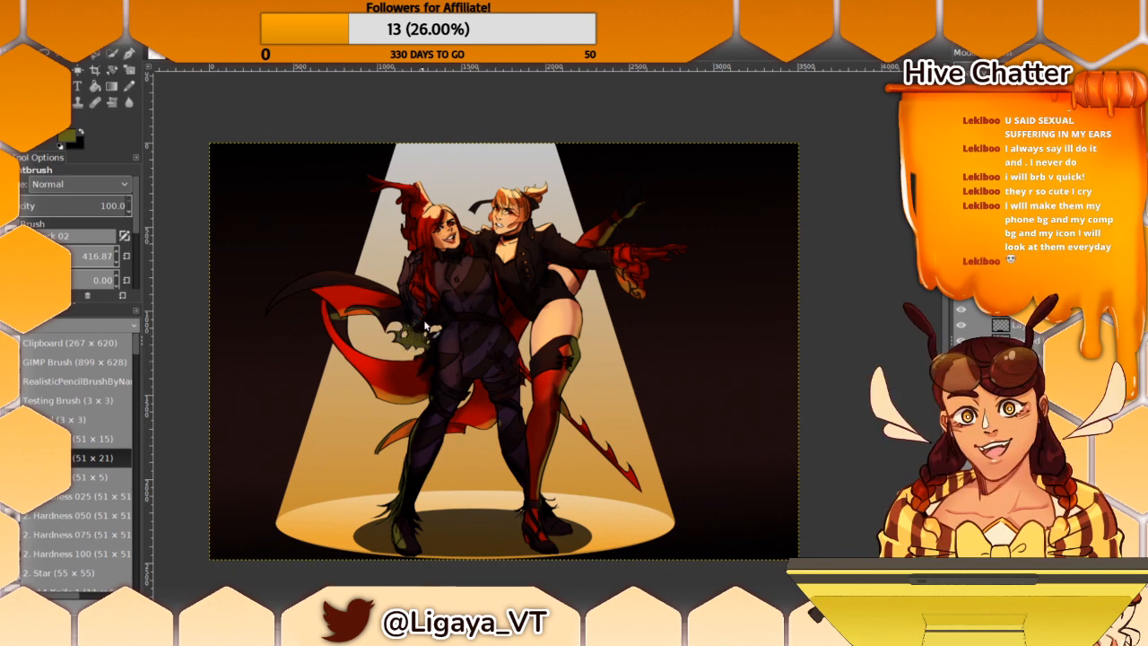
left_click_drag(377, 321, 366, 312)
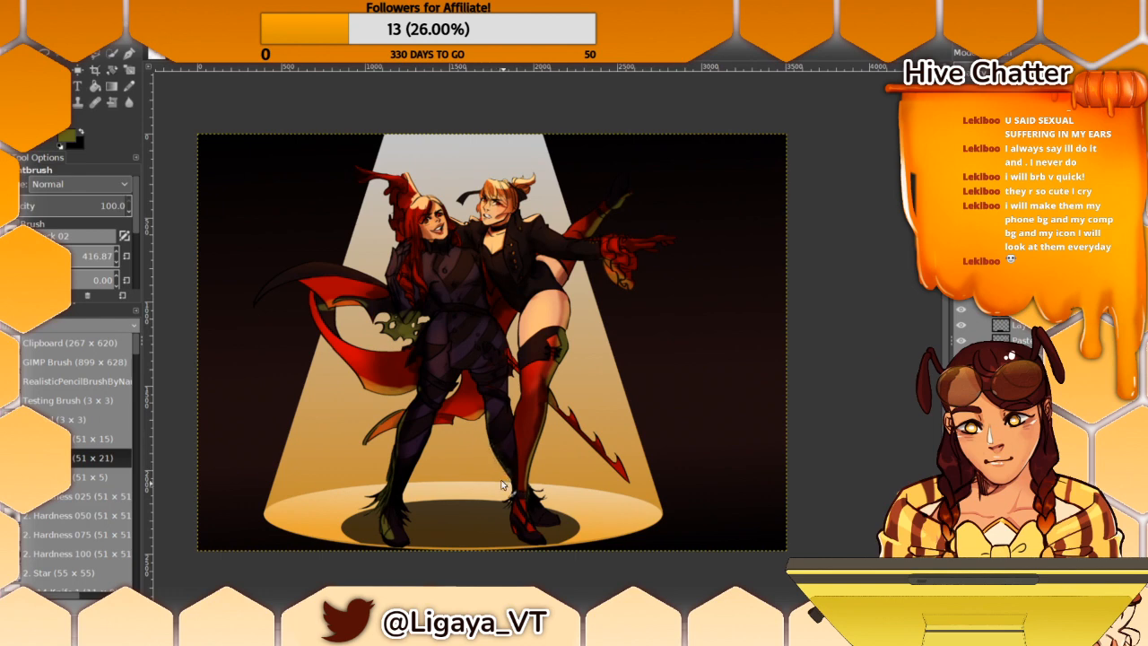
scroll(390, 355, "up", 2)
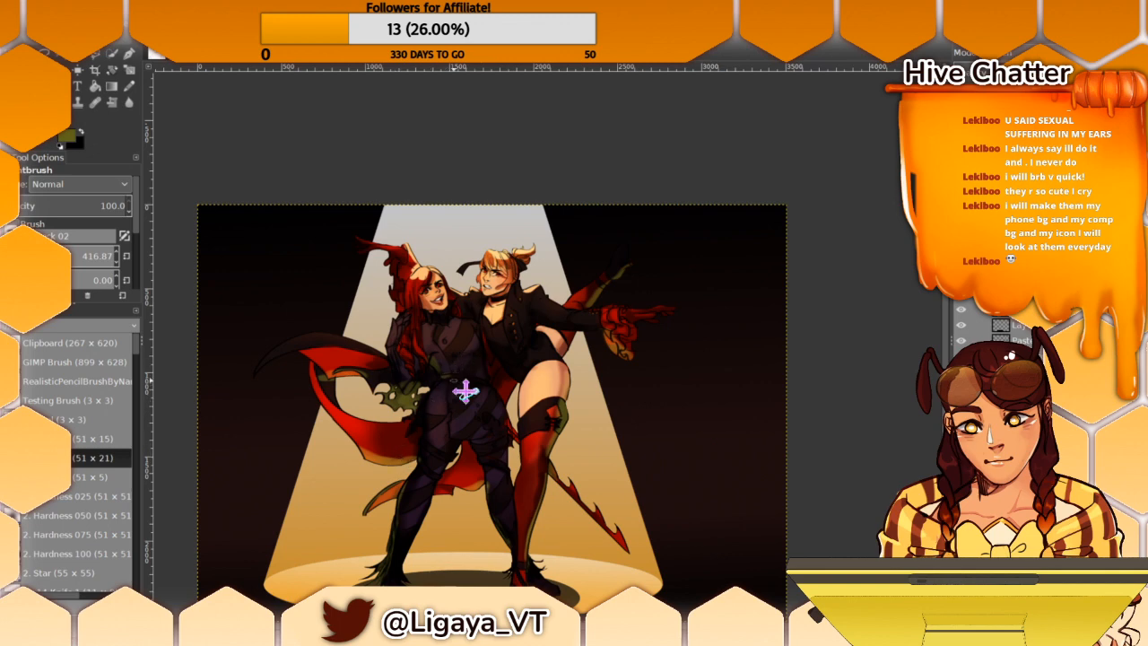
scroll(466, 390, "down", 3)
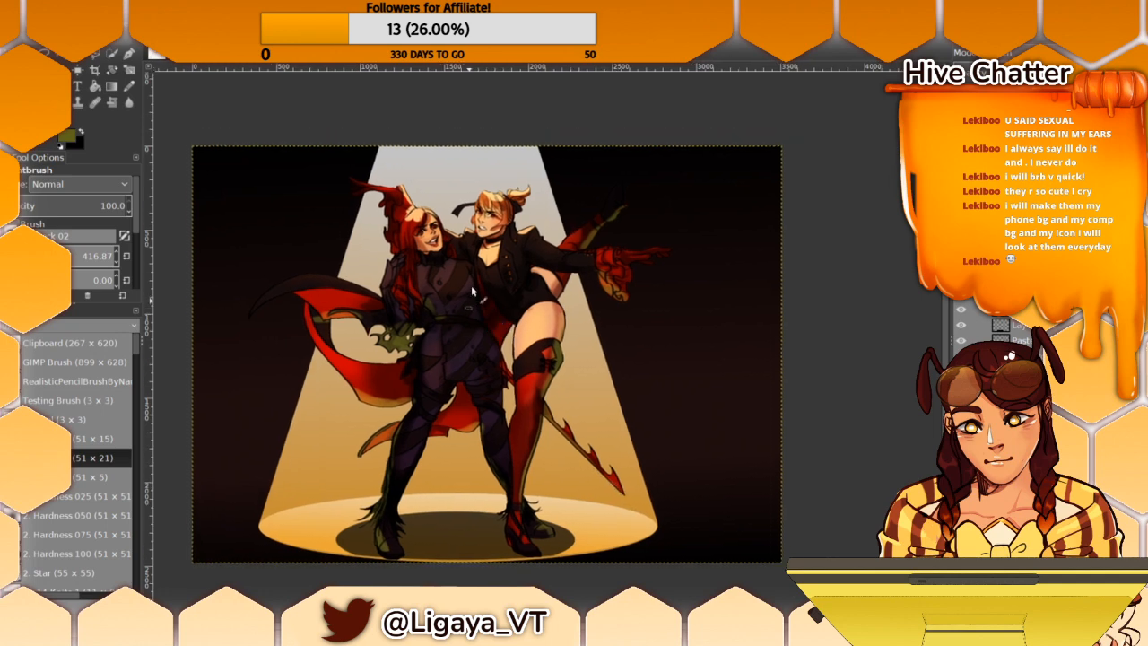
scroll(502, 269, "up", 1)
left_click_drag(554, 274, 563, 297)
left_click_drag(527, 348, 536, 364)
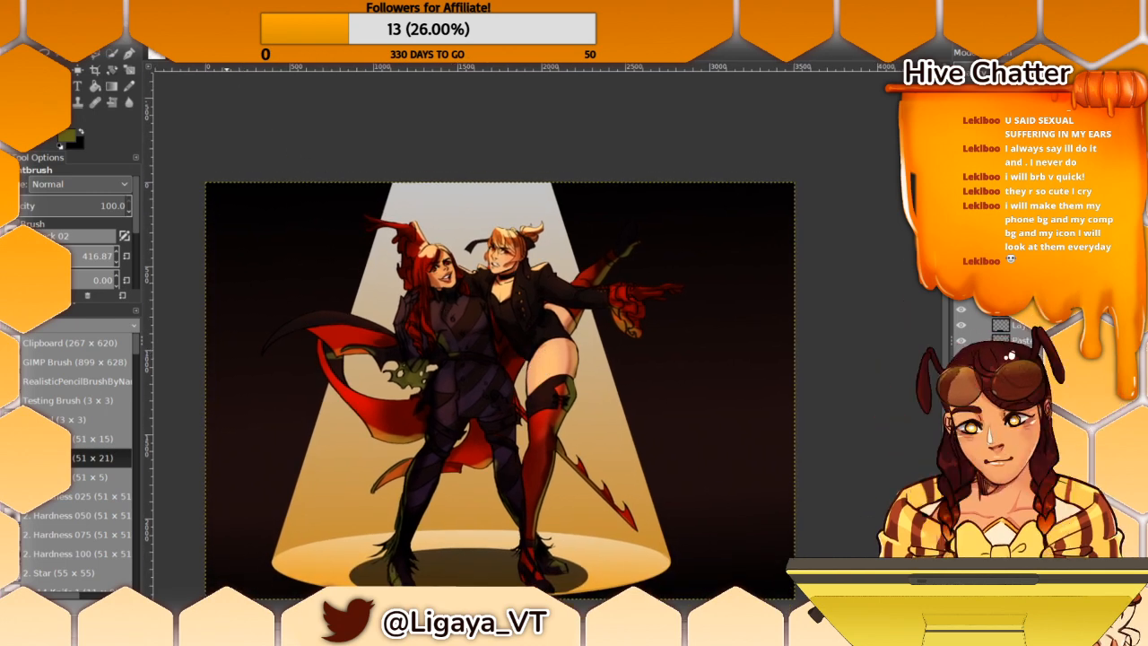
Step: Open Color Balance for the green highlight layer, try a midtones blue level of 40, and reset it
left_click(175, 24)
left_click(199, 43)
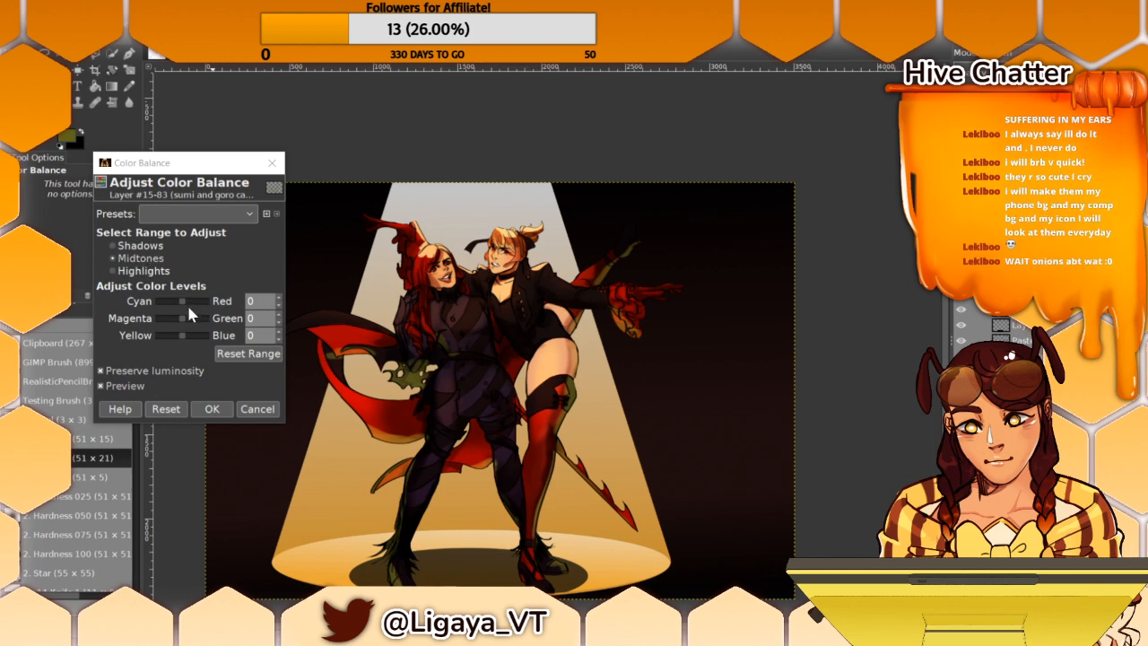
left_click_drag(186, 337, 192, 337)
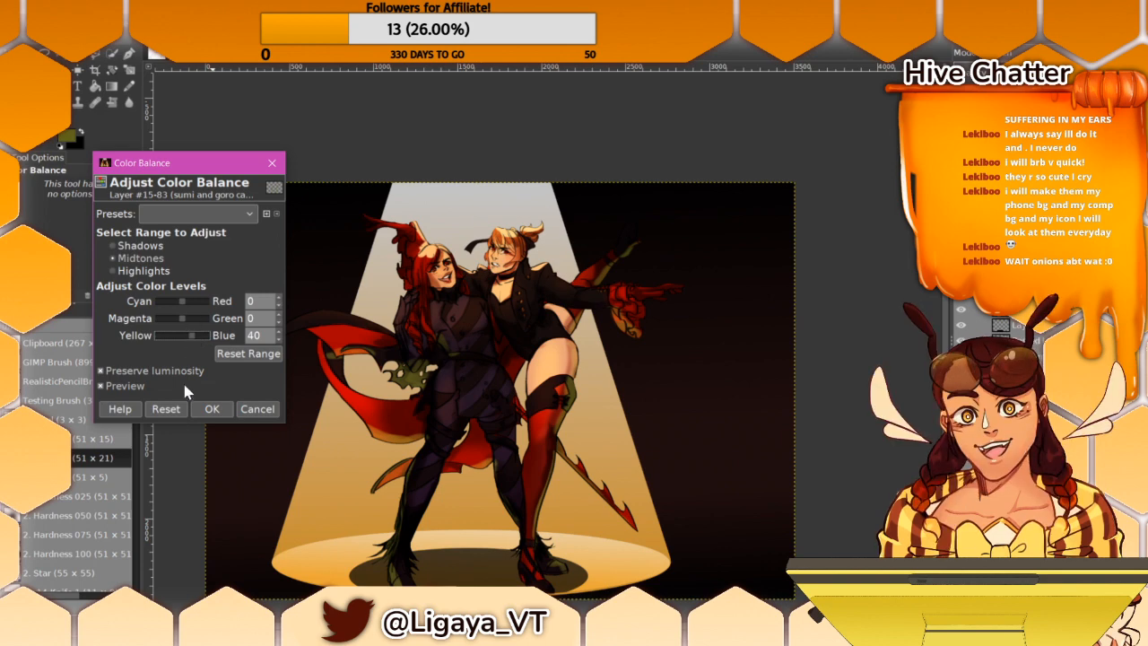
left_click(166, 408)
Step: Shift the highlight layer's shadows toward blue, comparing levels such as 6, 40 and 50 and settling on 43
left_click(137, 245)
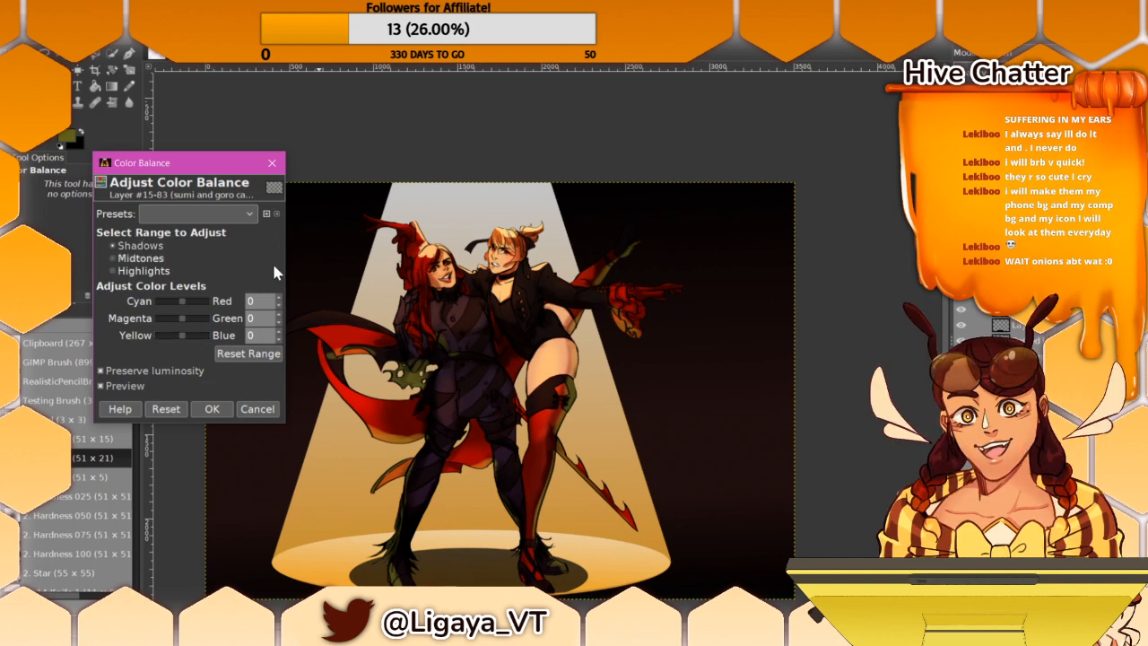
left_click_drag(184, 337, 200, 343)
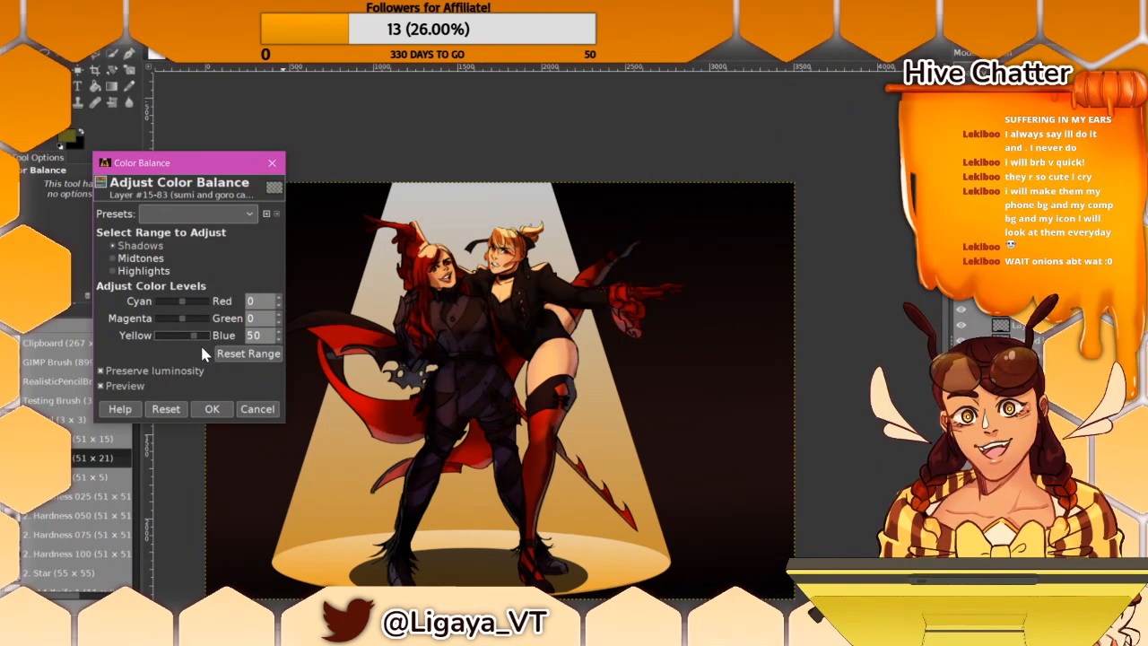
left_click_drag(192, 344, 181, 340)
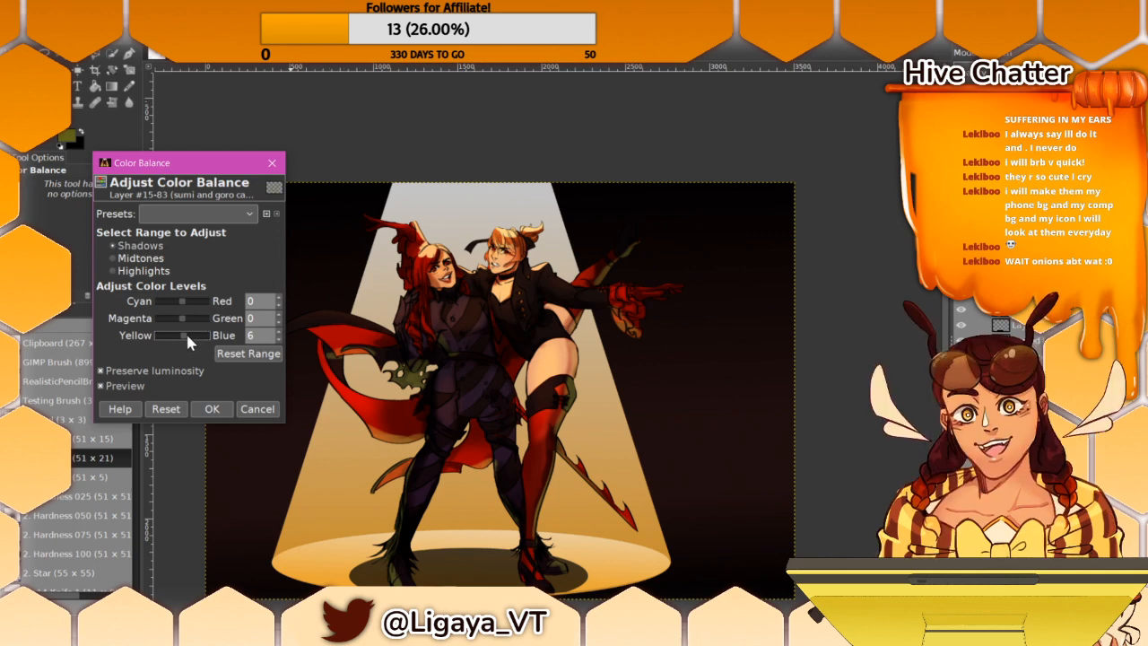
left_click_drag(186, 332, 198, 339)
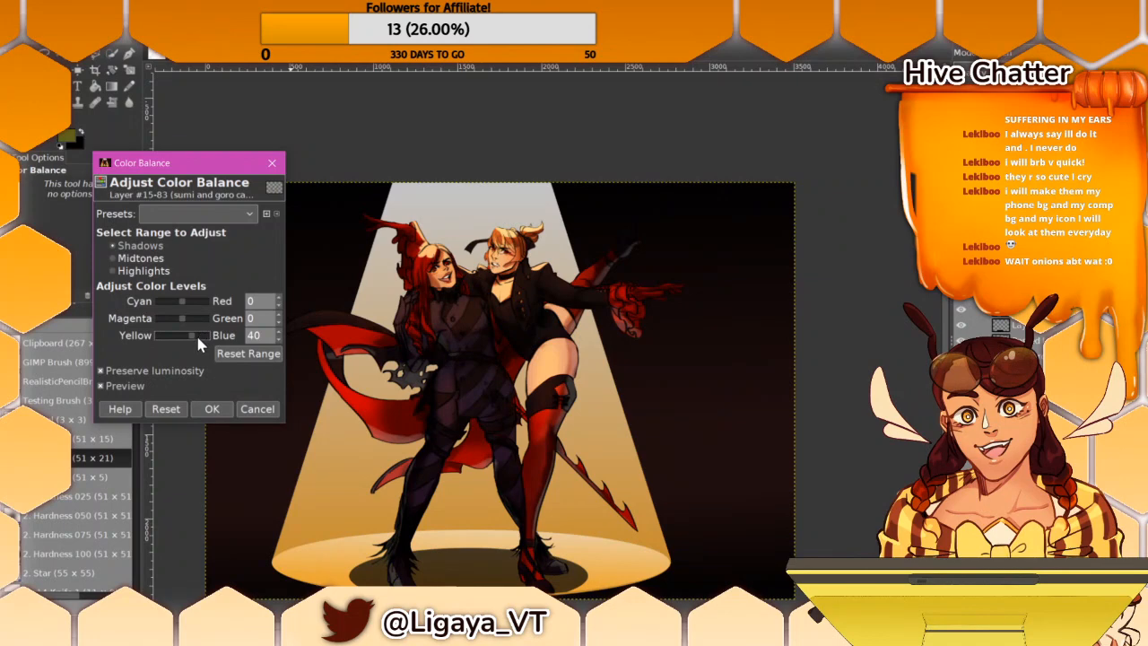
mouse_move(191, 332)
left_mouse_down()
mouse_move(168, 340)
mouse_move(194, 352)
left_mouse_up()
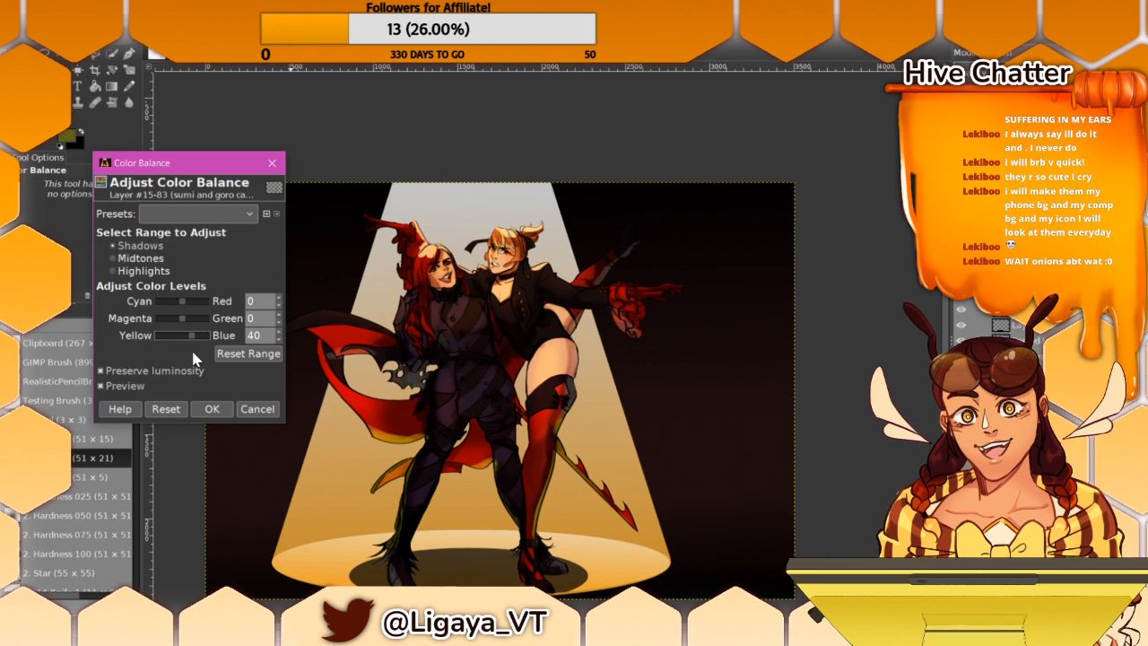
Step: Try magenta shifts of -40 and -32 in the shadows, and set their magenta-green level to 34
left_click_drag(185, 318, 172, 318)
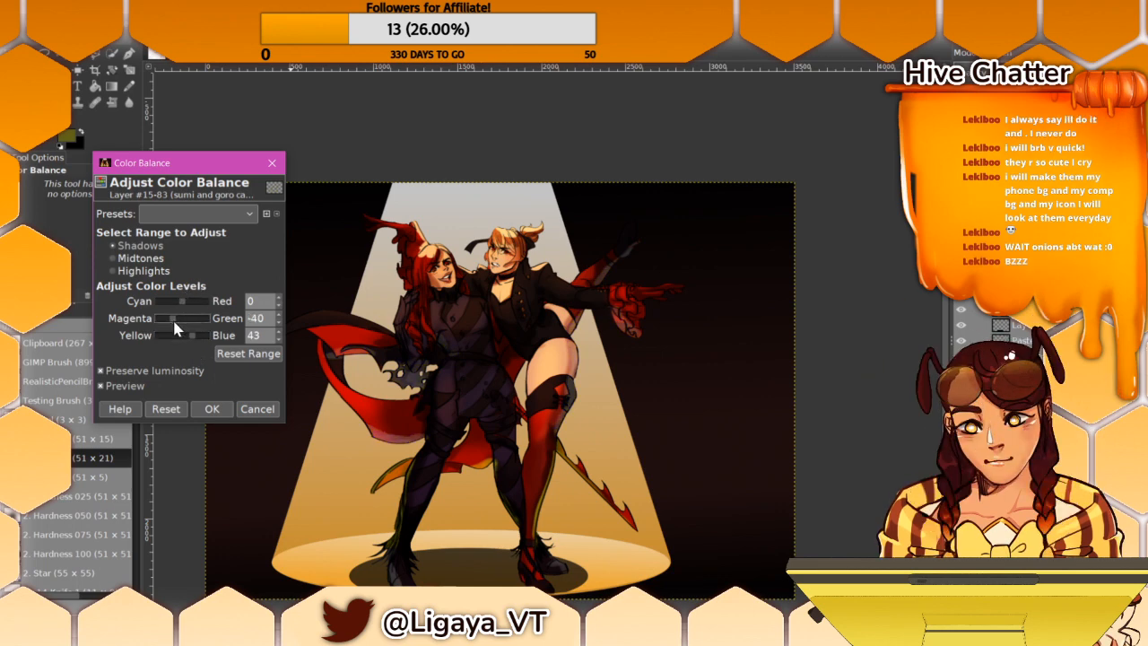
left_click_drag(172, 317, 173, 318)
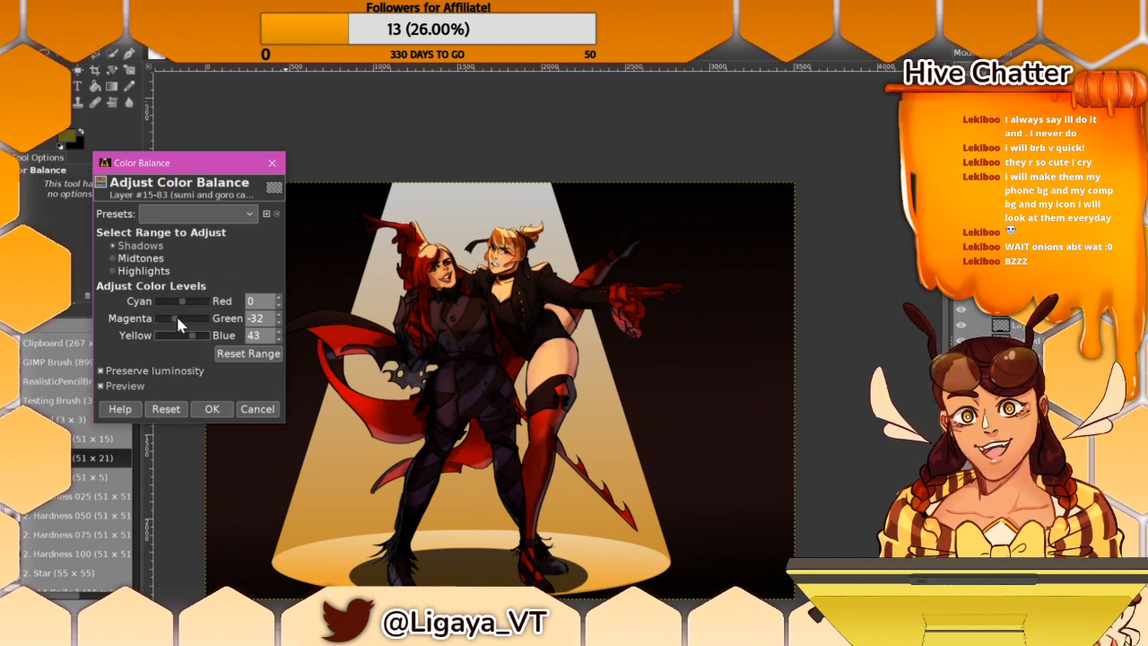
left_click_drag(177, 319, 191, 324)
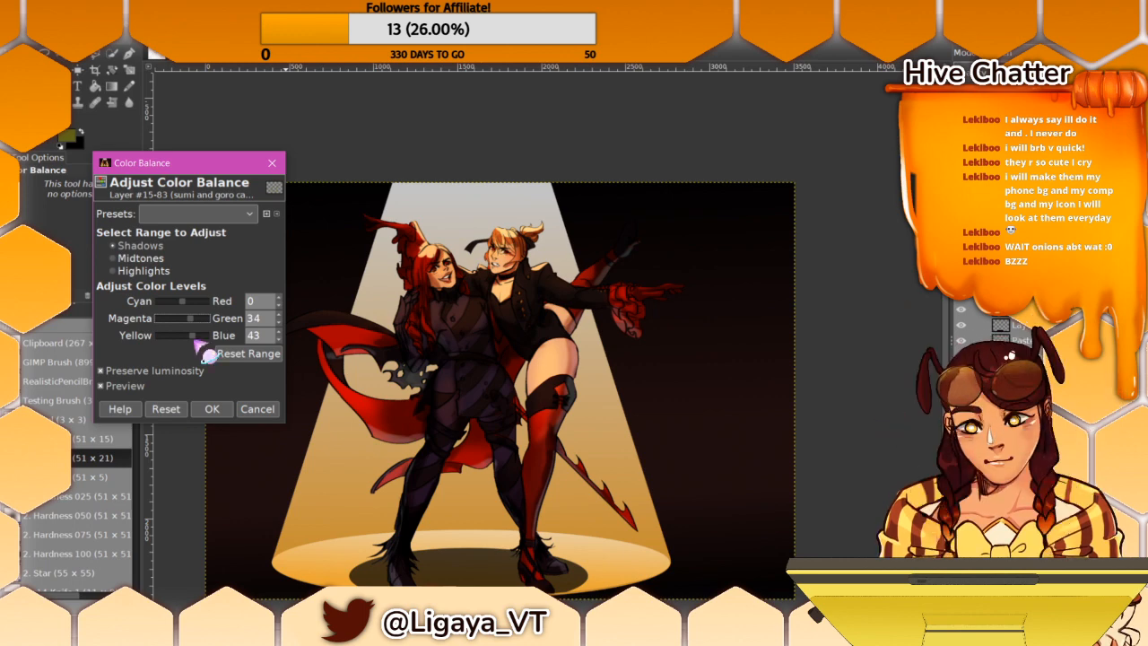
Step: Set the shadows' blue level to 23, slightly reduce their green level, and apply the colour balance to the highlights
left_click_drag(190, 337, 188, 347)
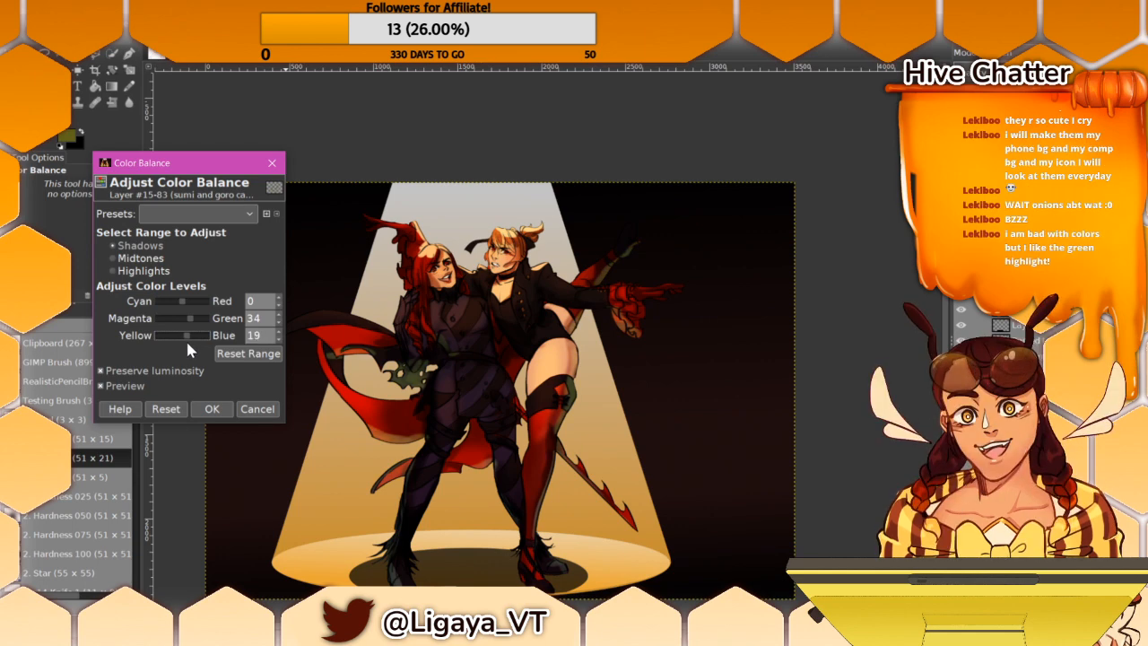
left_click(186, 339)
left_click_drag(186, 339, 185, 344)
left_click_drag(184, 341, 195, 351)
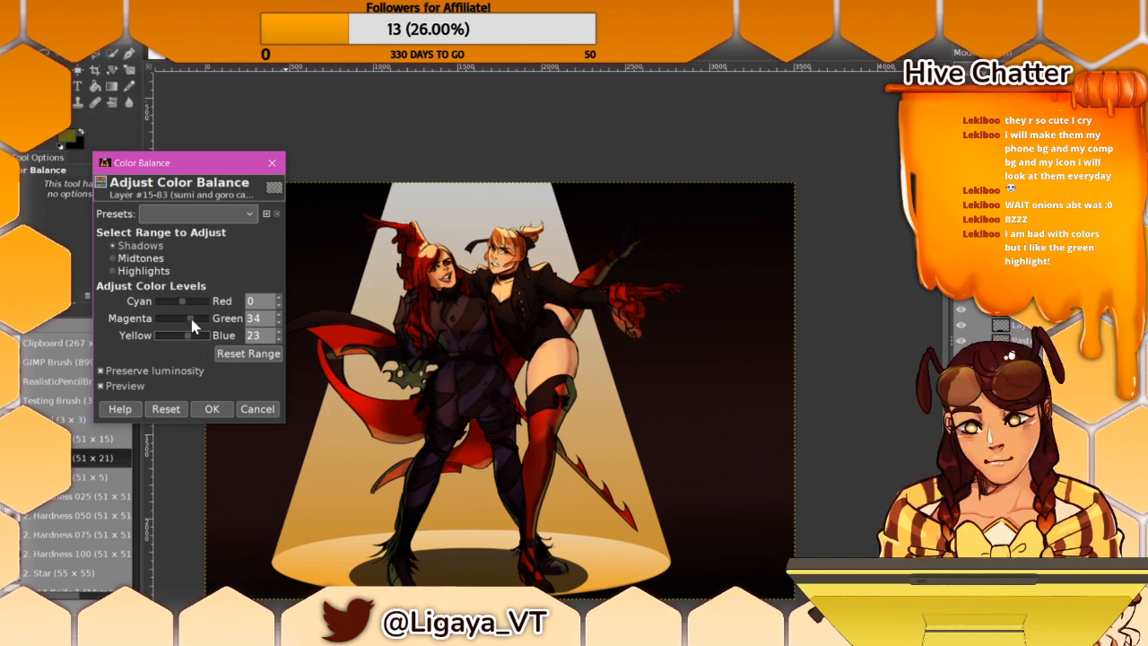
left_click_drag(191, 321, 188, 321)
left_click(214, 409)
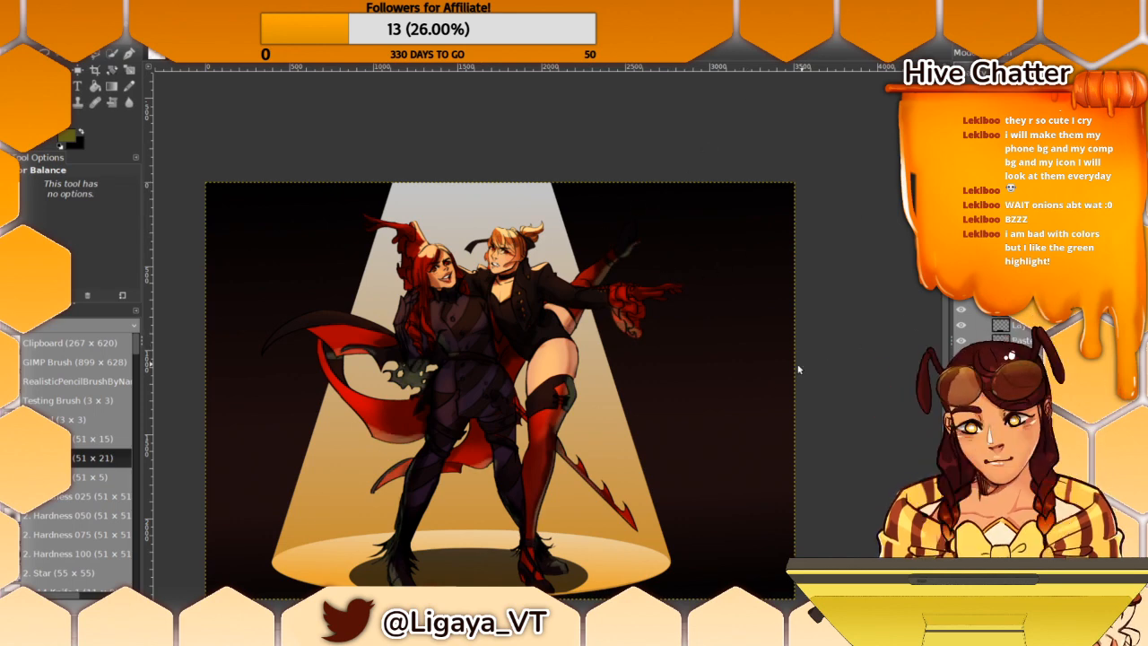
left_click_drag(711, 399, 736, 389)
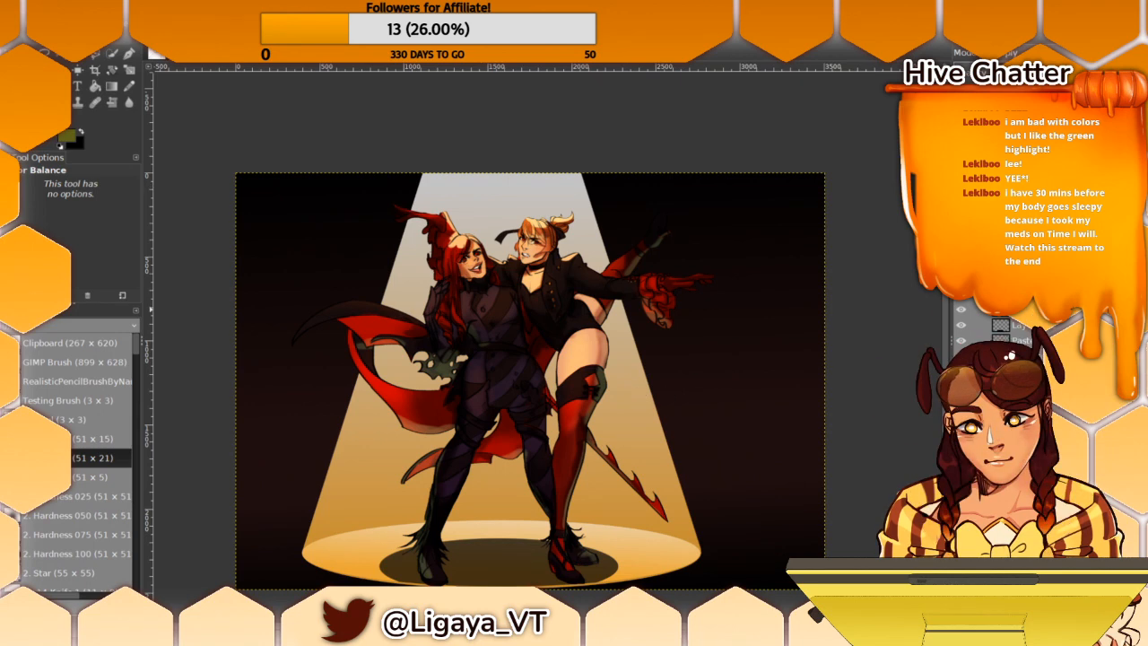
scroll(997, 326, "up", 1)
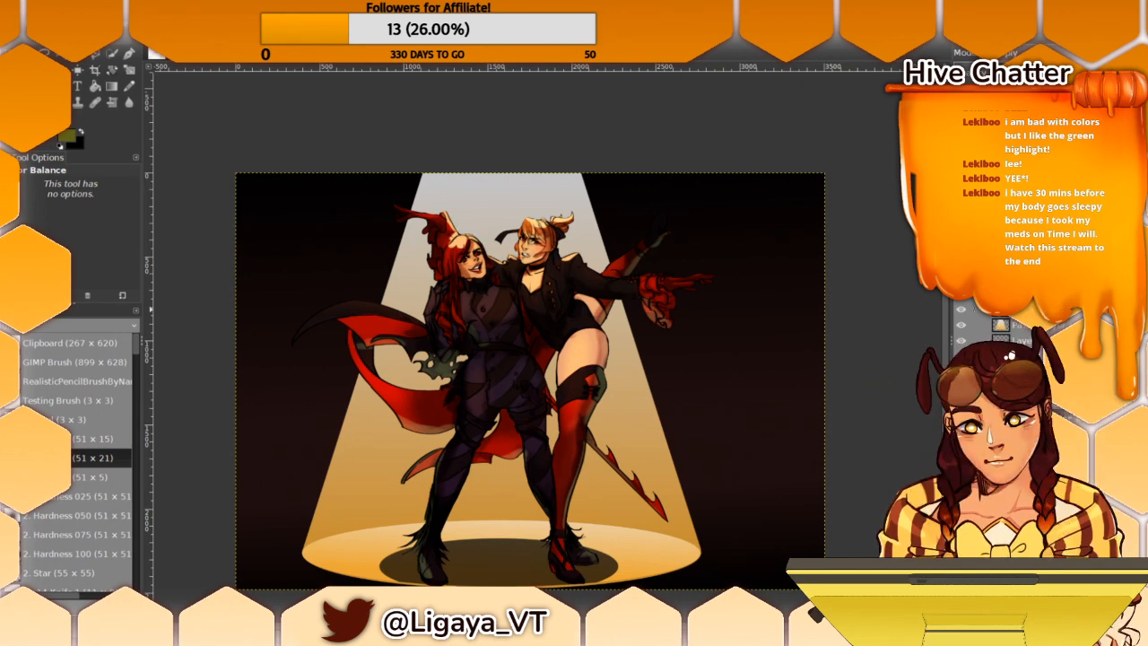
left_click(985, 296)
left_click(985, 296)
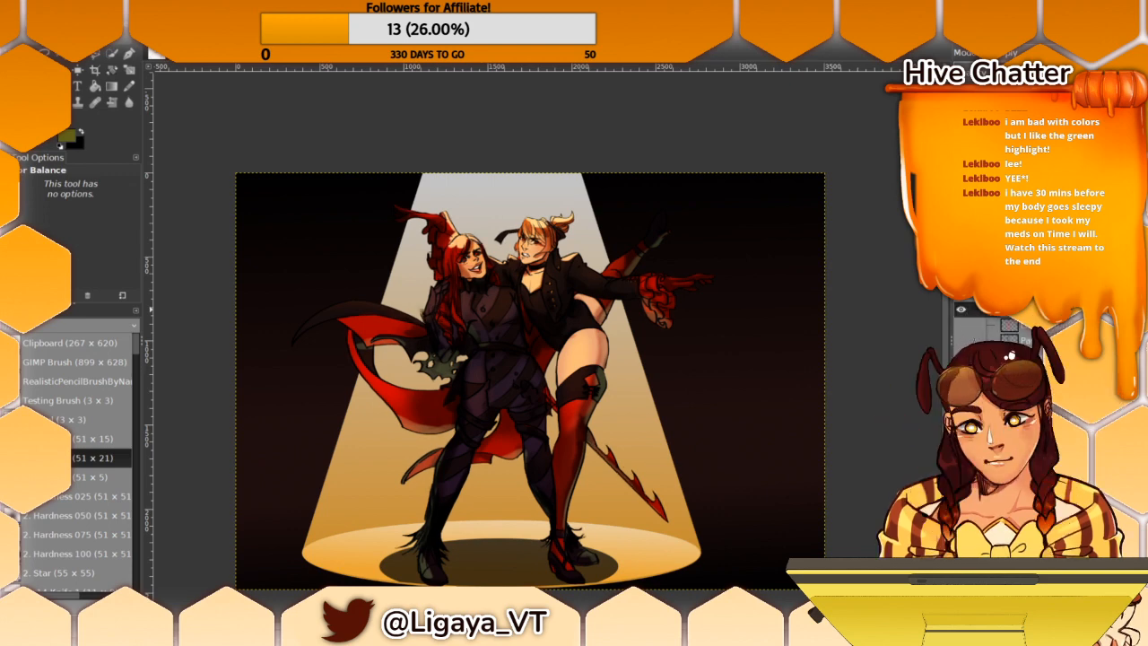
scroll(991, 325, "down", 2)
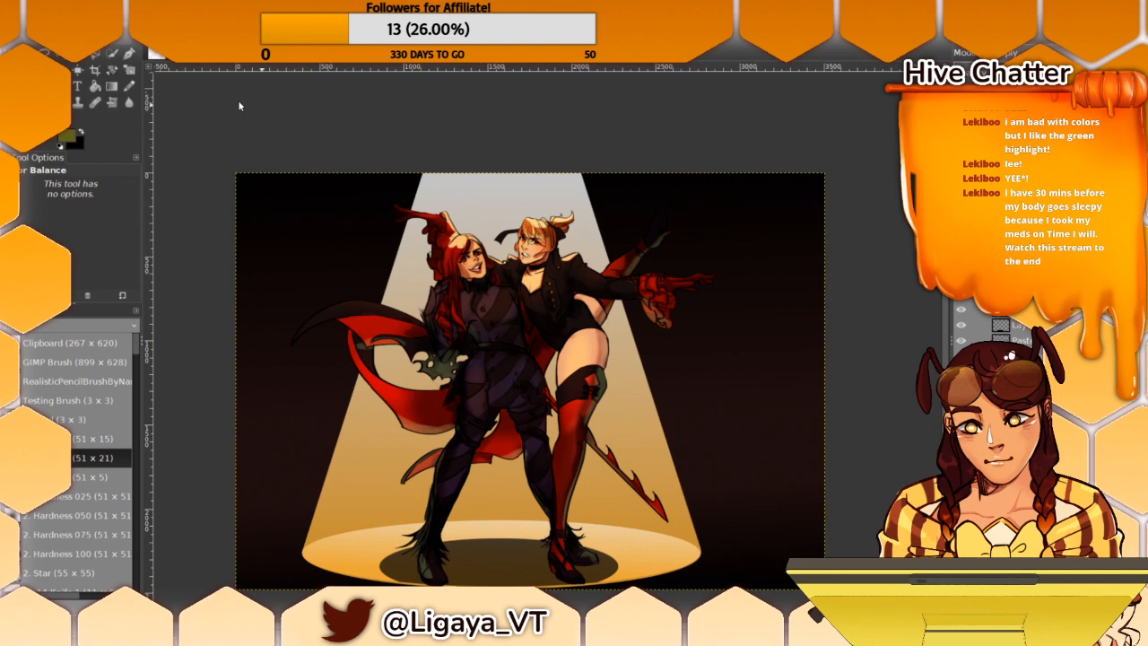
Step: Choose the Gradient tool and set its colours to muted purple 8e6897 as foreground and dark purple 4e335a as background
key("g")
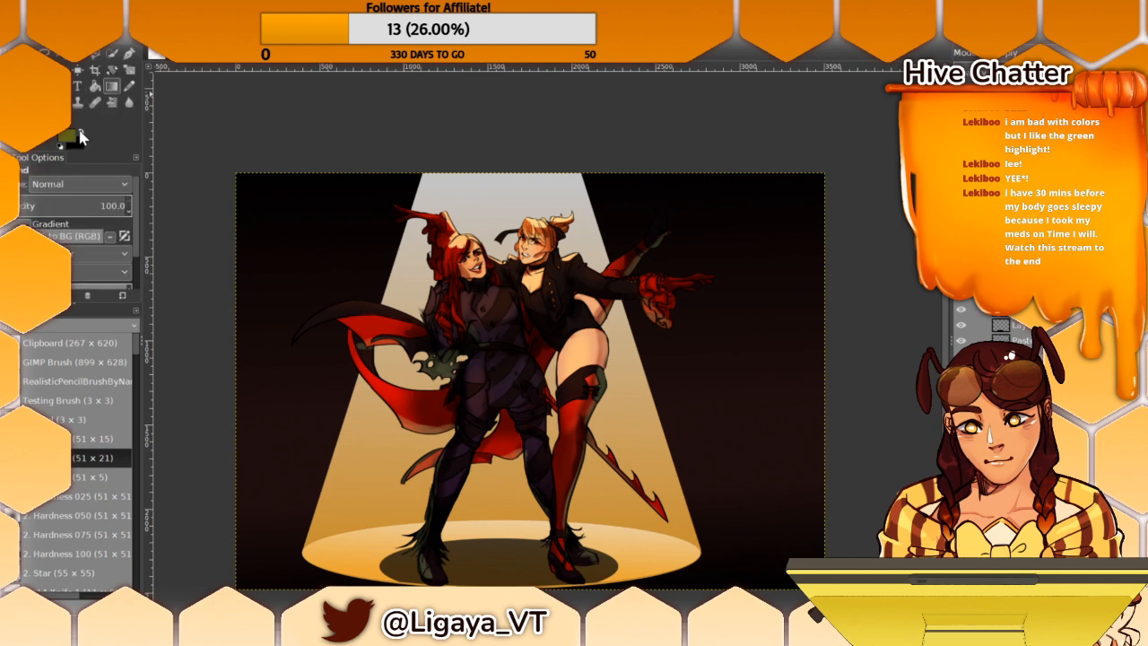
left_click(79, 136)
left_click(602, 222)
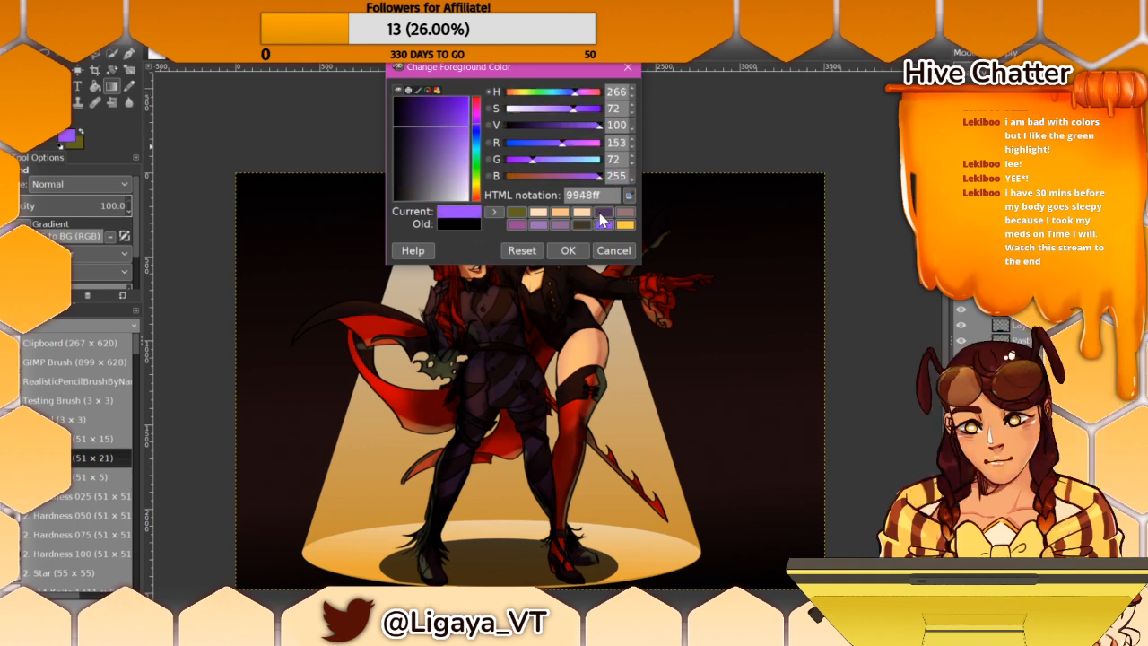
left_click(568, 250)
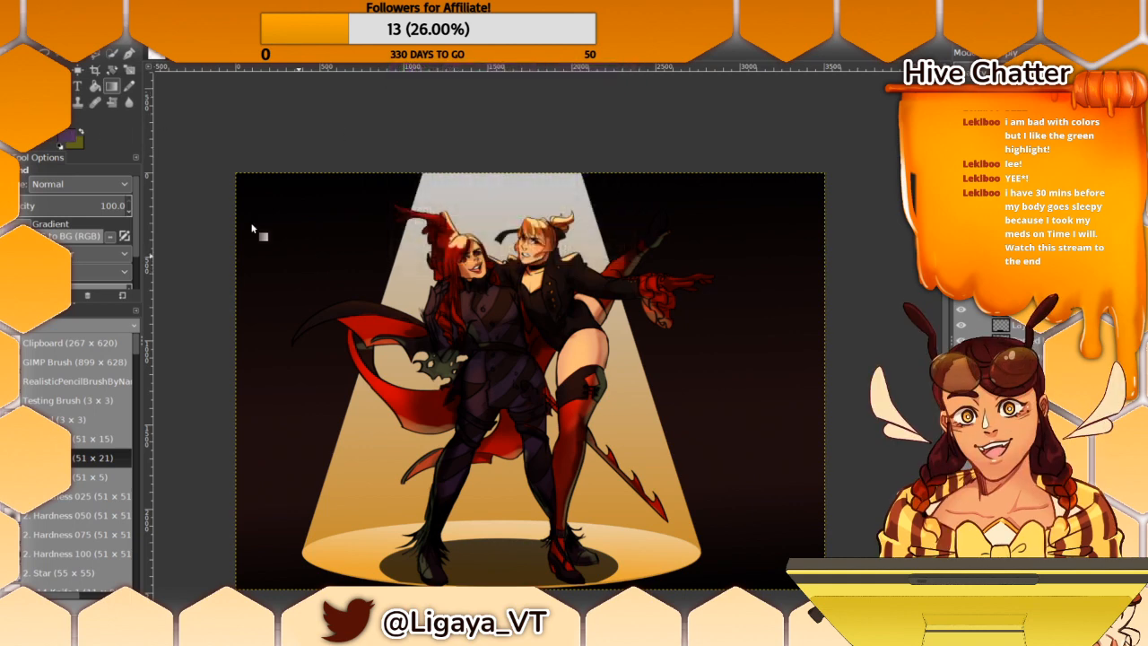
left_click(72, 141)
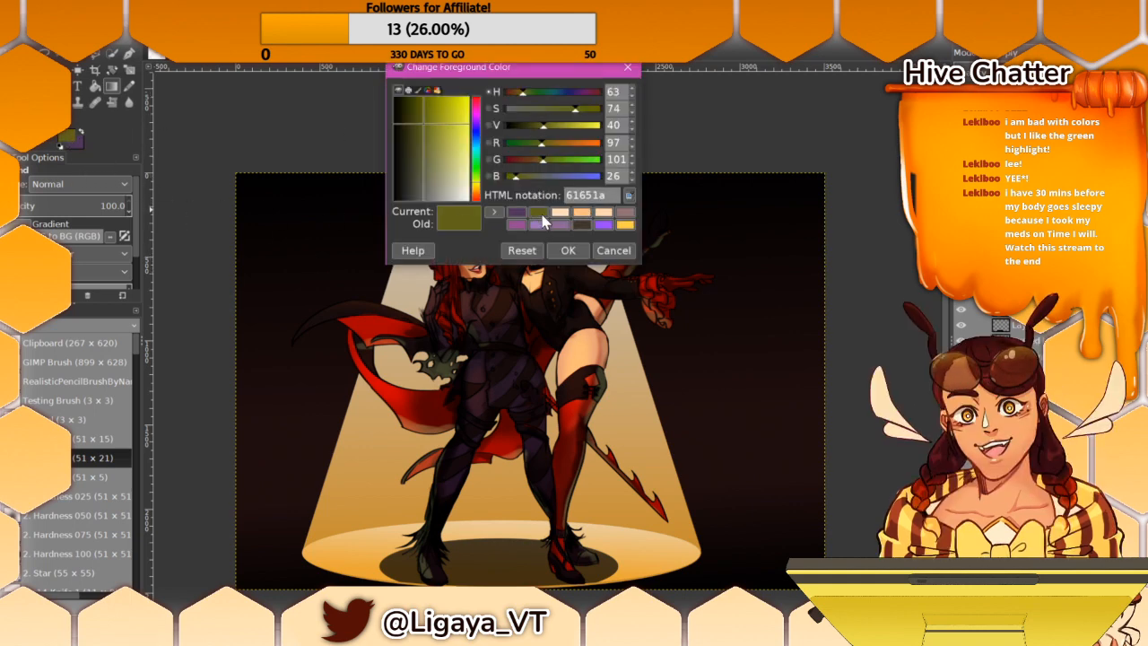
left_click(562, 226)
left_click(568, 250)
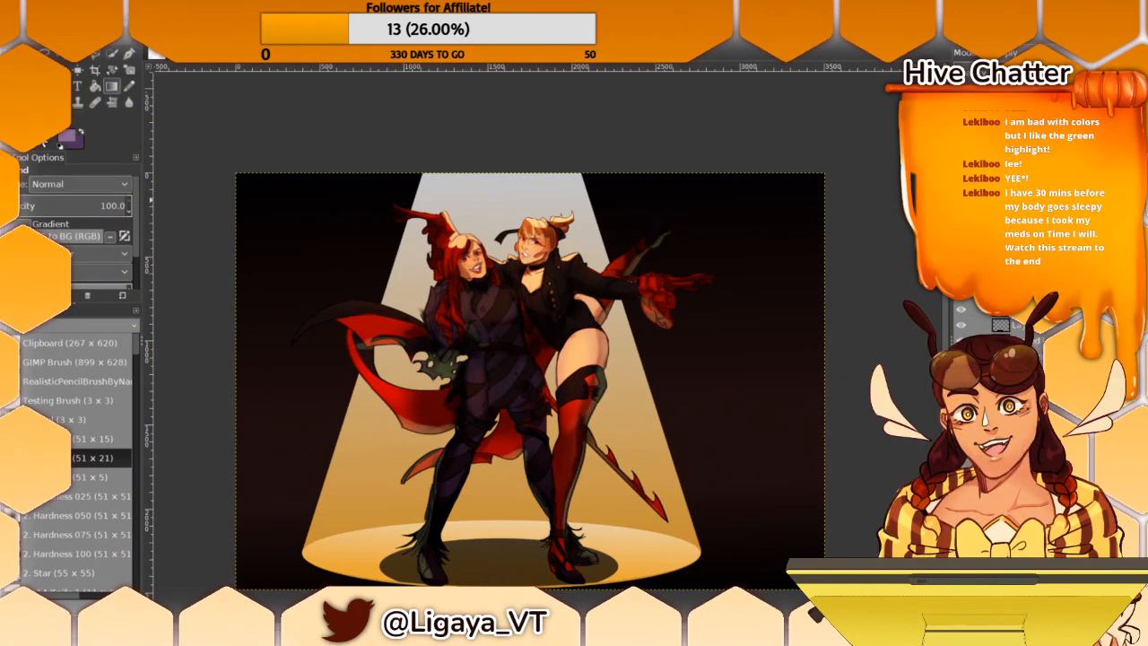
Step: Set the foreground colour to dark brown 432815 and choose the Paintbrush with a size of 674.53
left_click(74, 139)
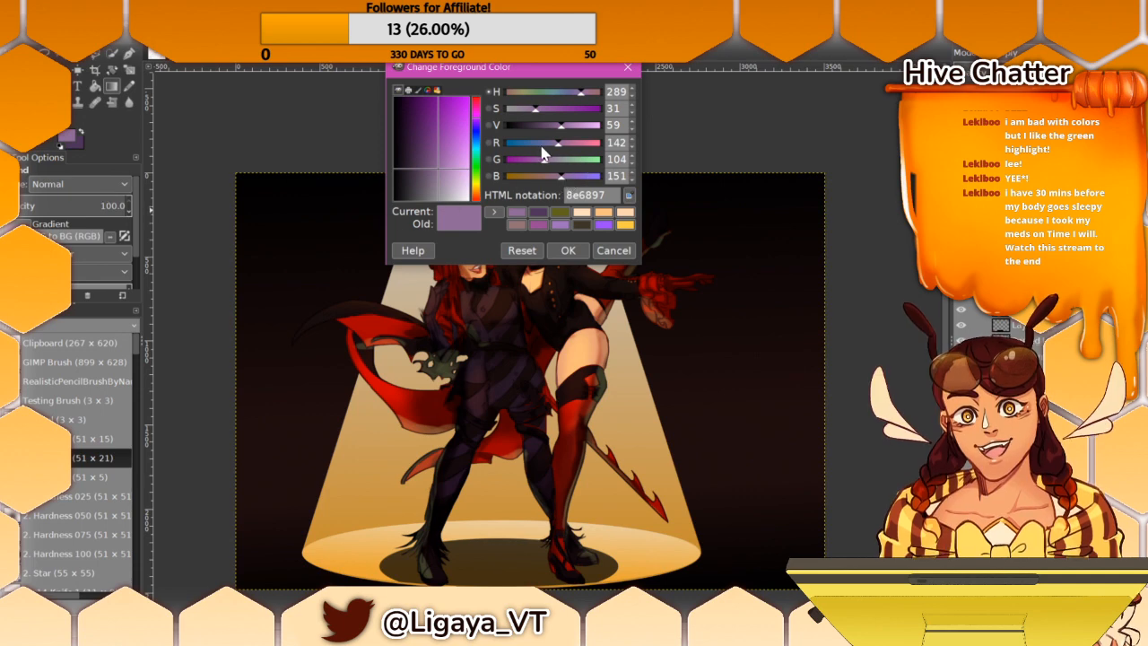
left_click_drag(553, 177, 532, 182)
left_click_drag(544, 124, 570, 110)
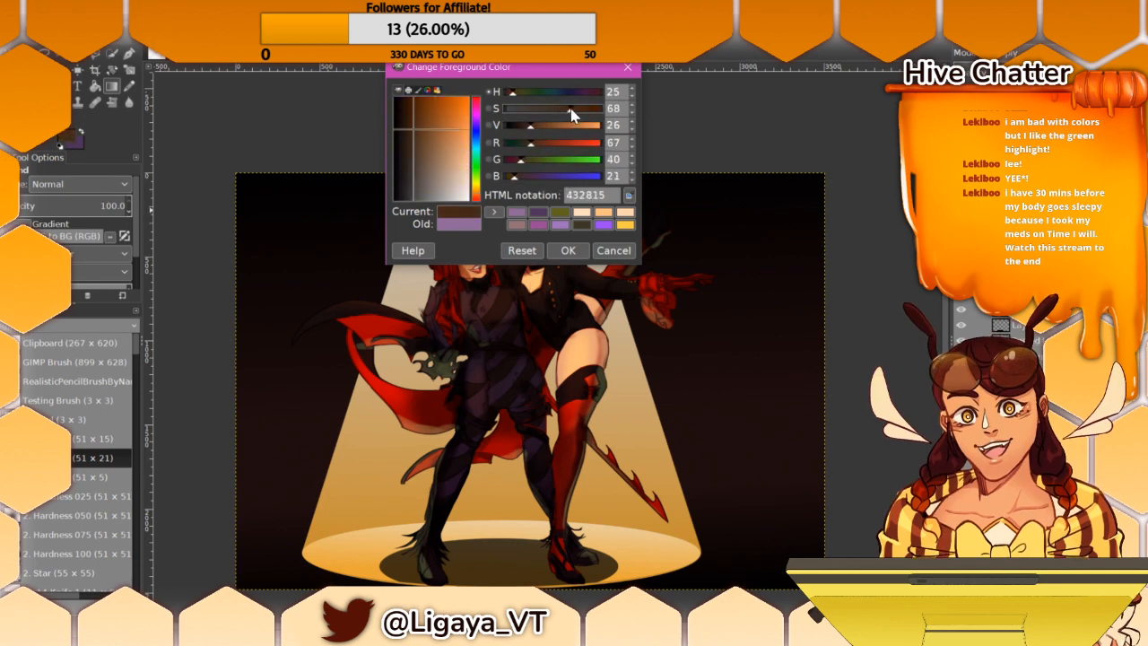
left_click(566, 251)
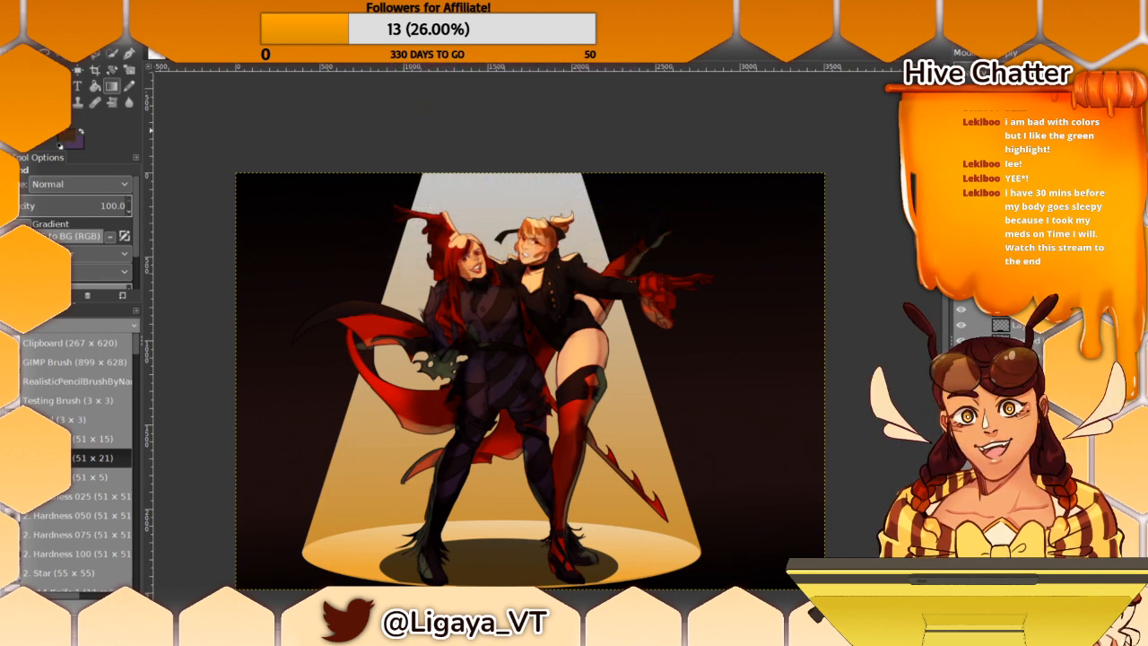
key("p")
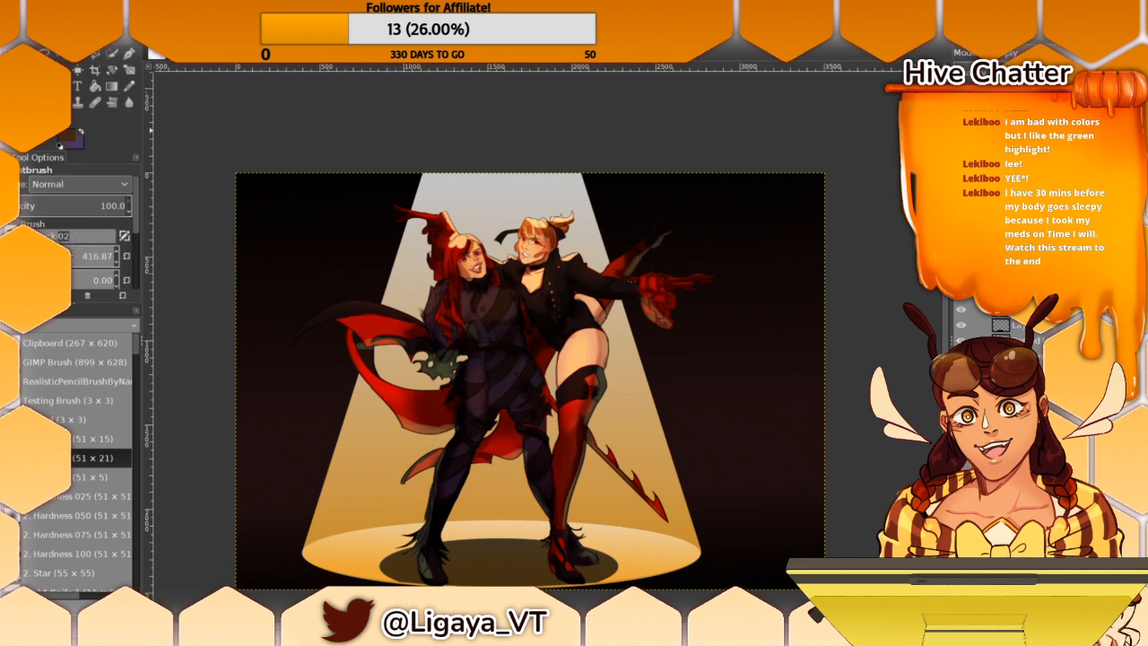
left_click(76, 253)
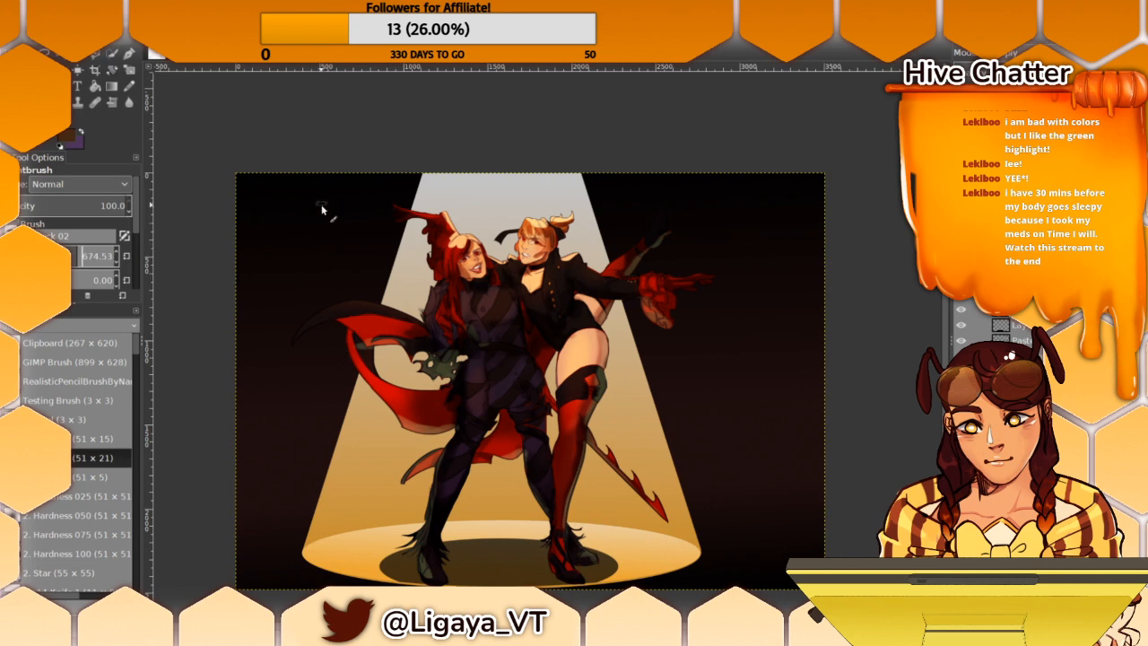
Step: Examine the shading, highlights and green rim lights on both characters against the spotlight and dark backdrop
left_click_drag(322, 209, 303, 221)
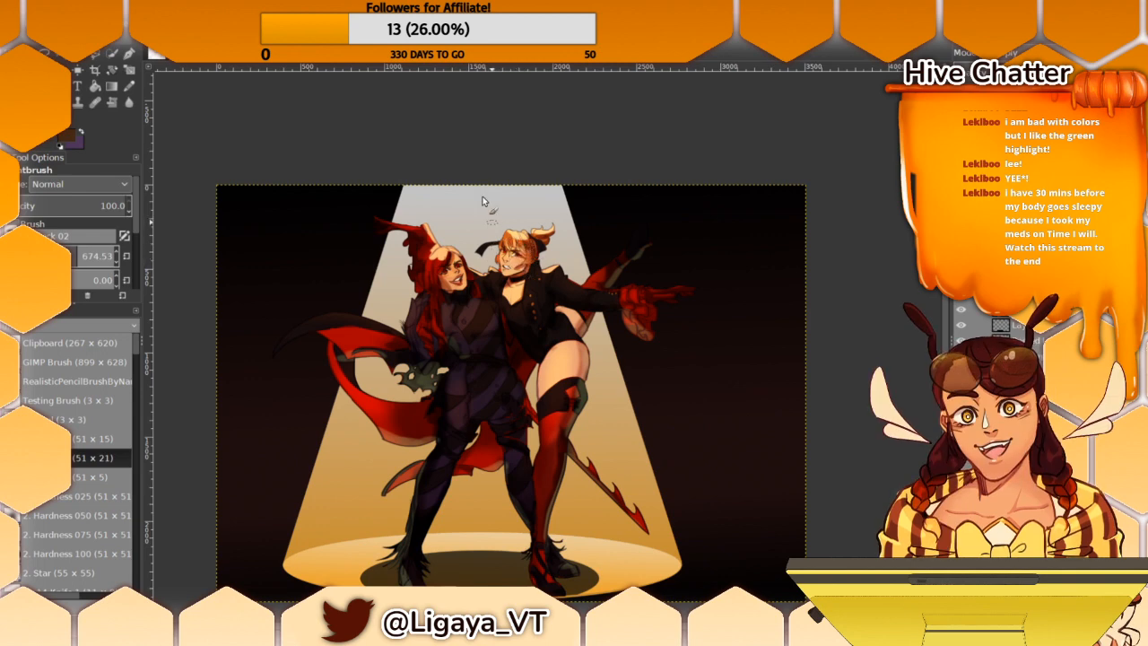
left_click_drag(496, 211, 494, 240)
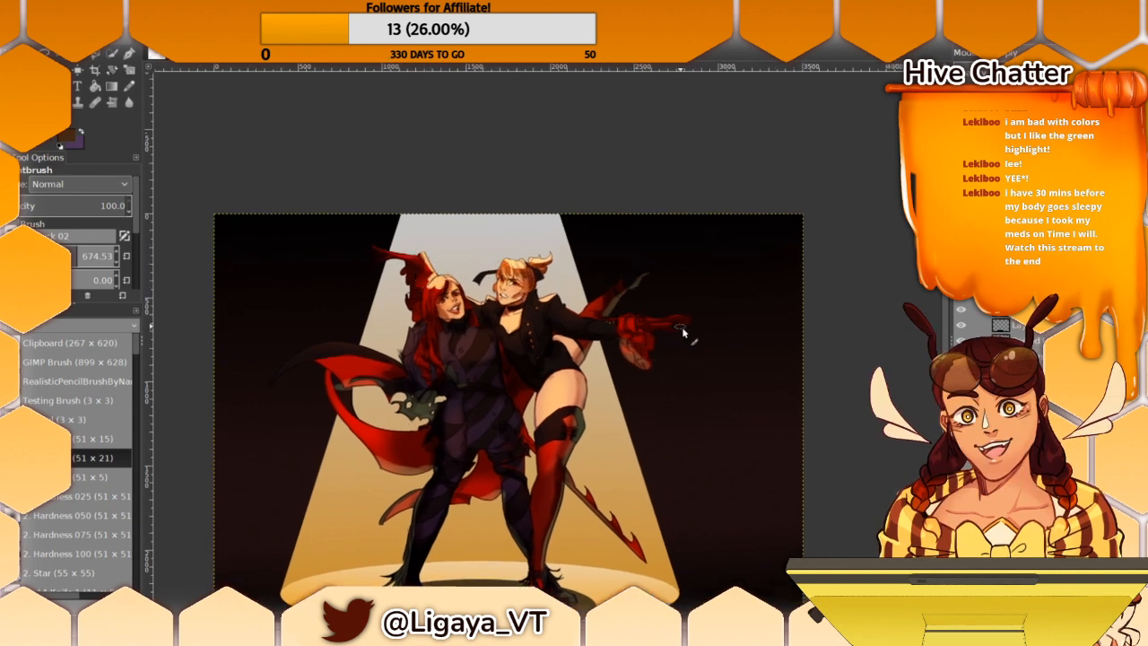
key("ctrl")
left_click_drag(564, 252, 555, 196)
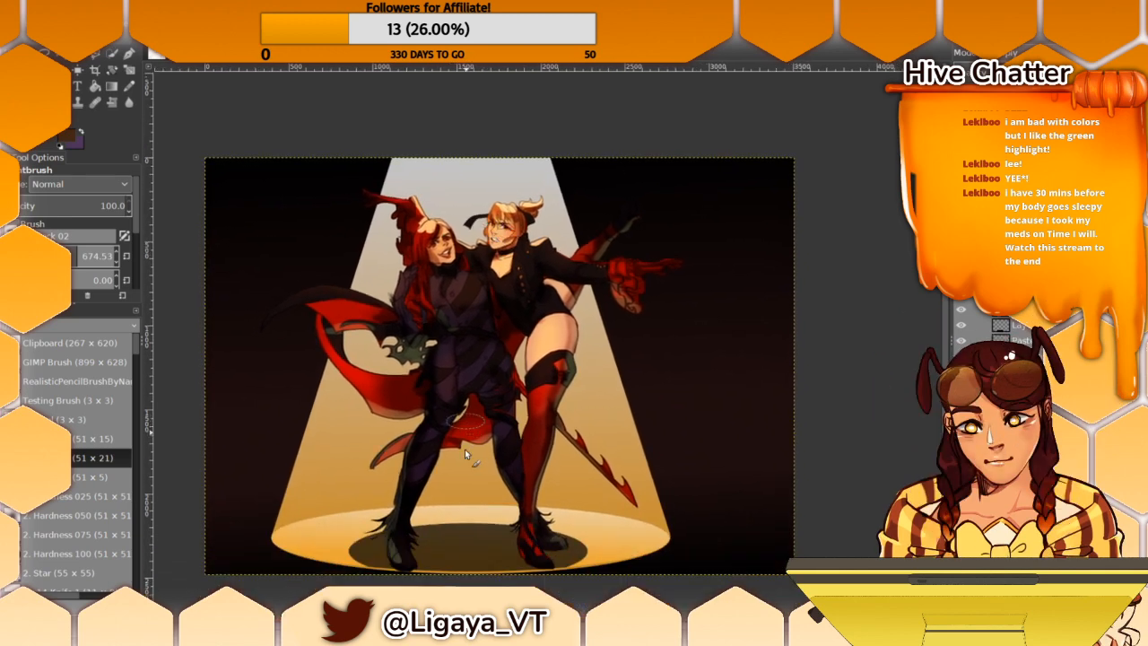
left_click_drag(555, 375, 522, 351)
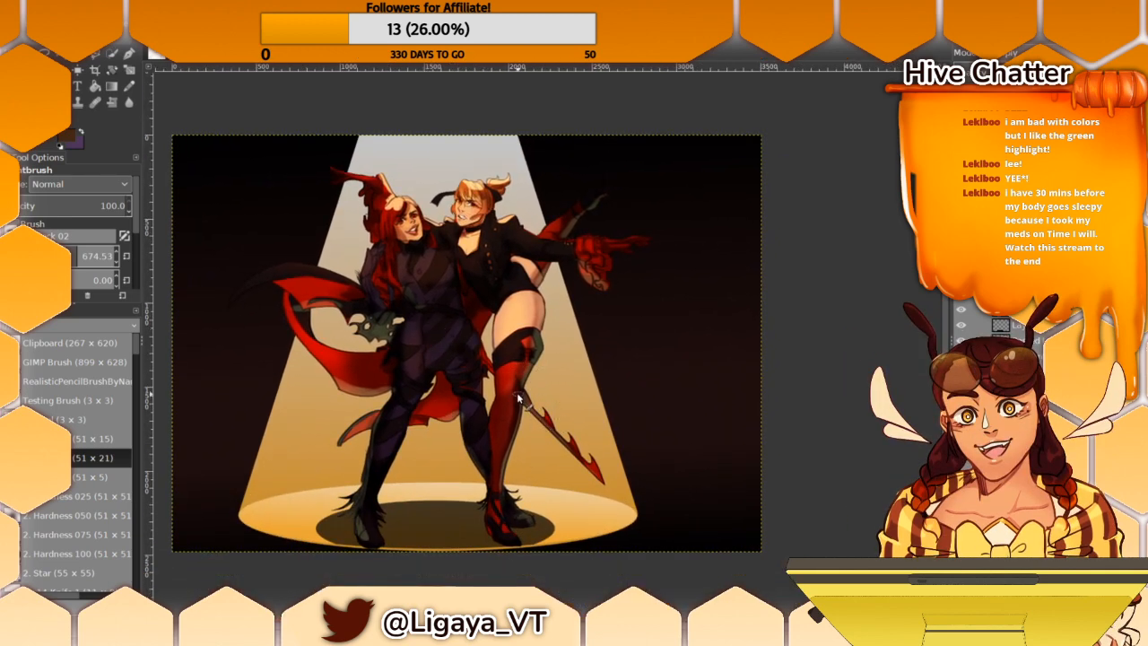
scroll(529, 386, "up", 1)
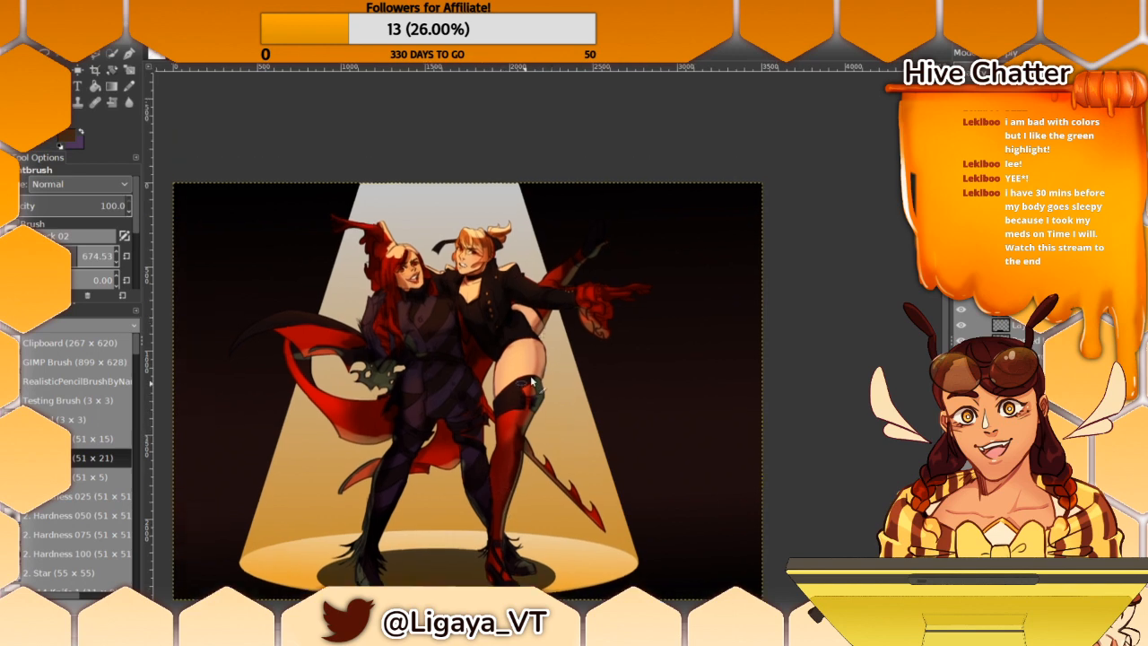
scroll(547, 363, "up", 2)
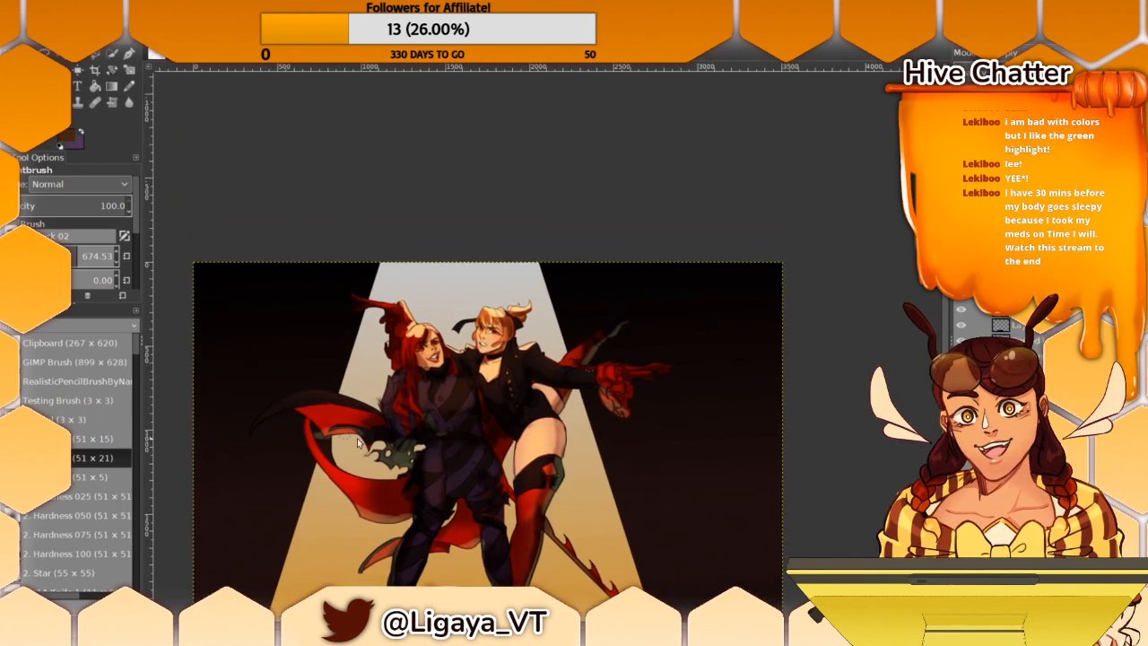
scroll(341, 462, "up", 1)
left_click_drag(386, 436, 389, 449)
left_click_drag(447, 414, 443, 392)
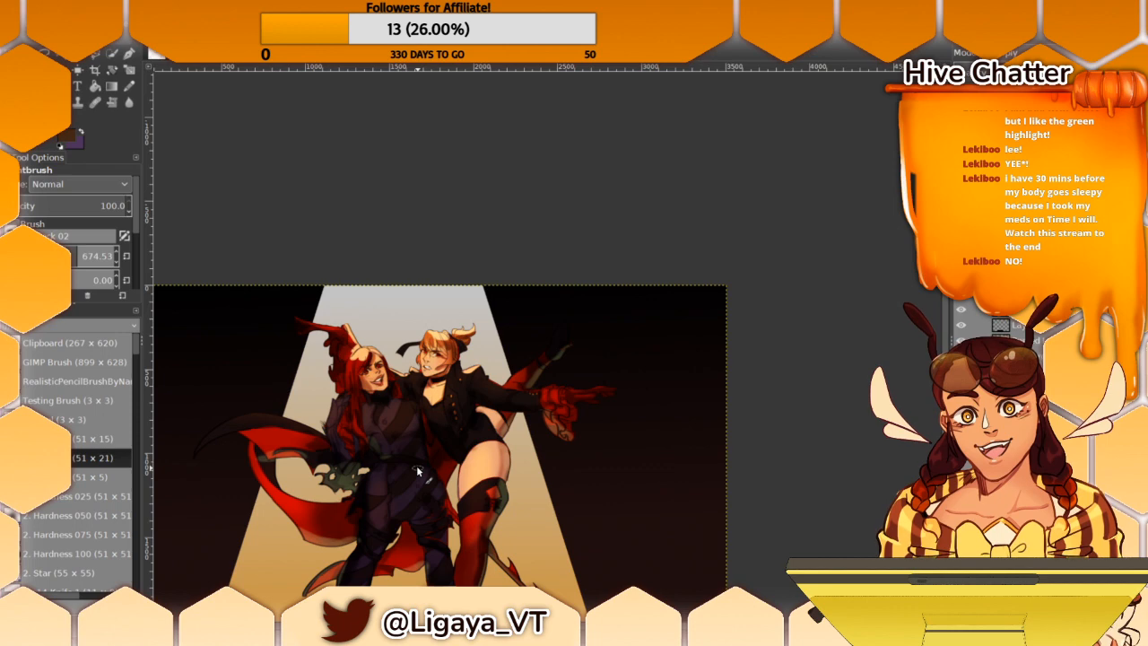
left_click_drag(416, 466, 530, 377)
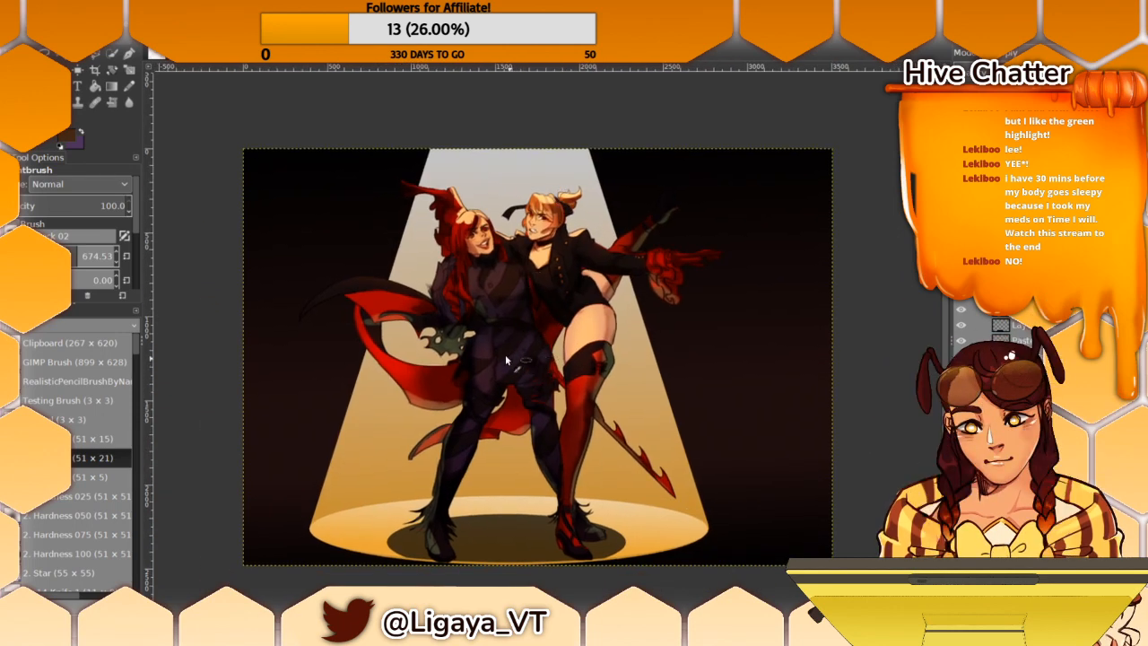
left_click_drag(468, 228, 538, 363)
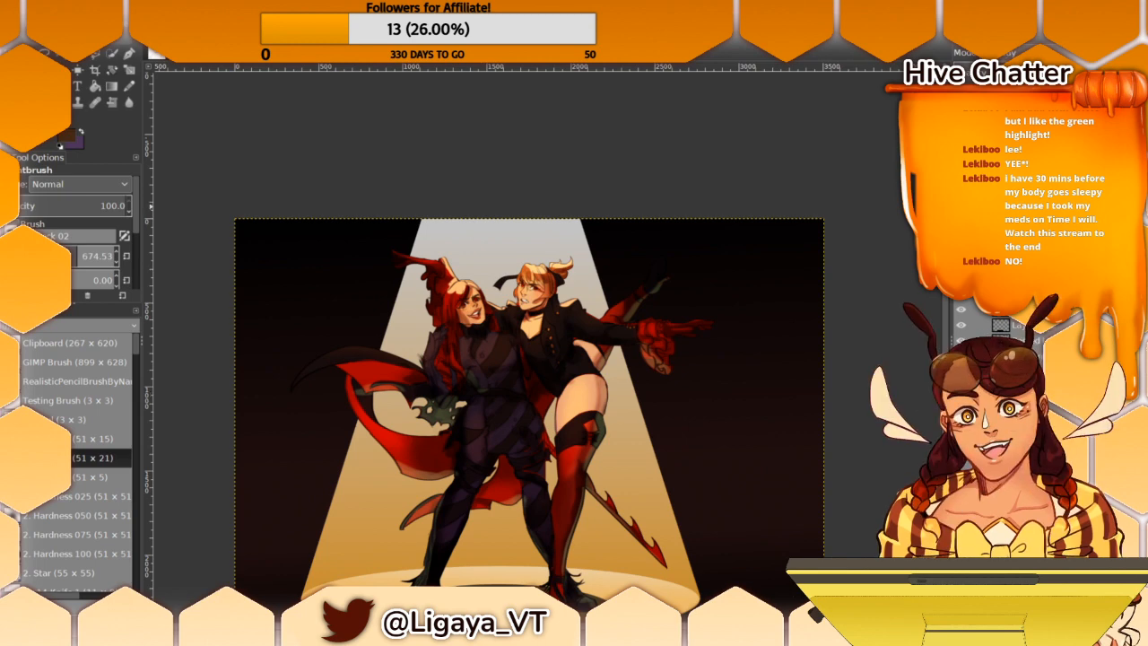
scroll(725, 343, "down", 2)
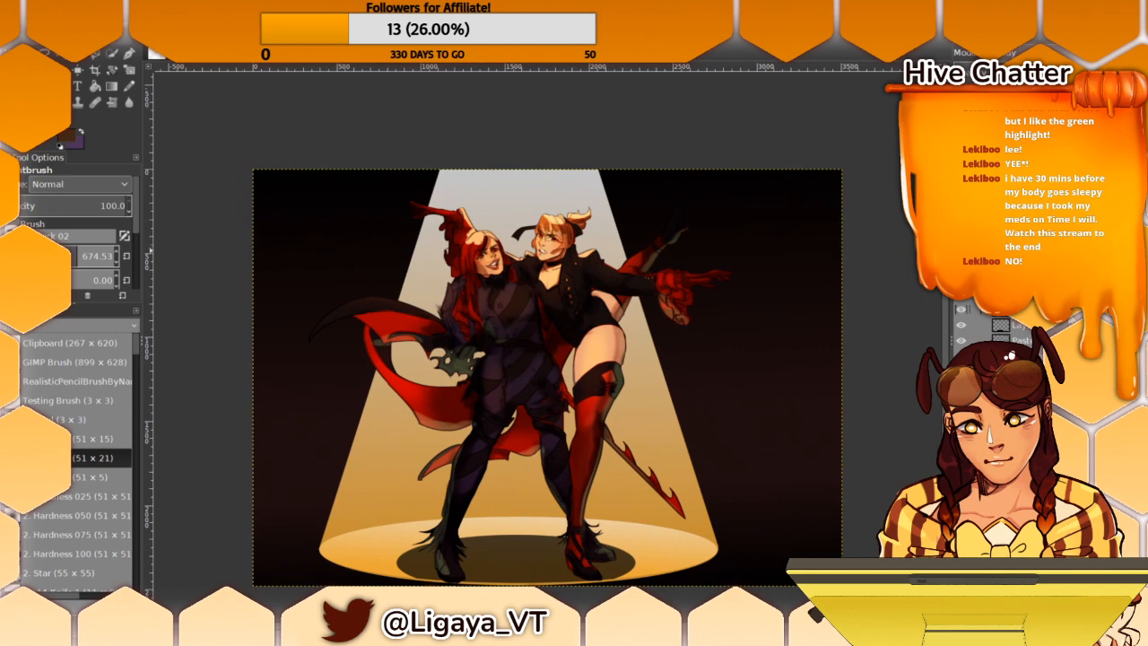
Step: Add a new layer over the full canvas and change its blend mode
left_click(1023, 309)
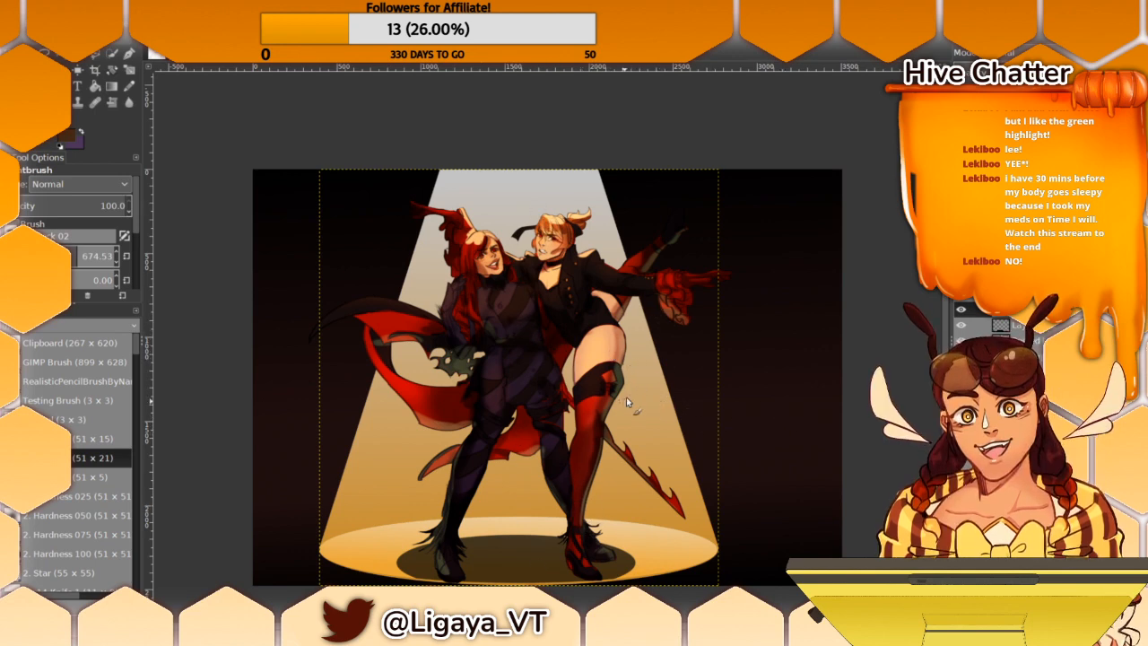
left_click_drag(731, 358, 763, 385)
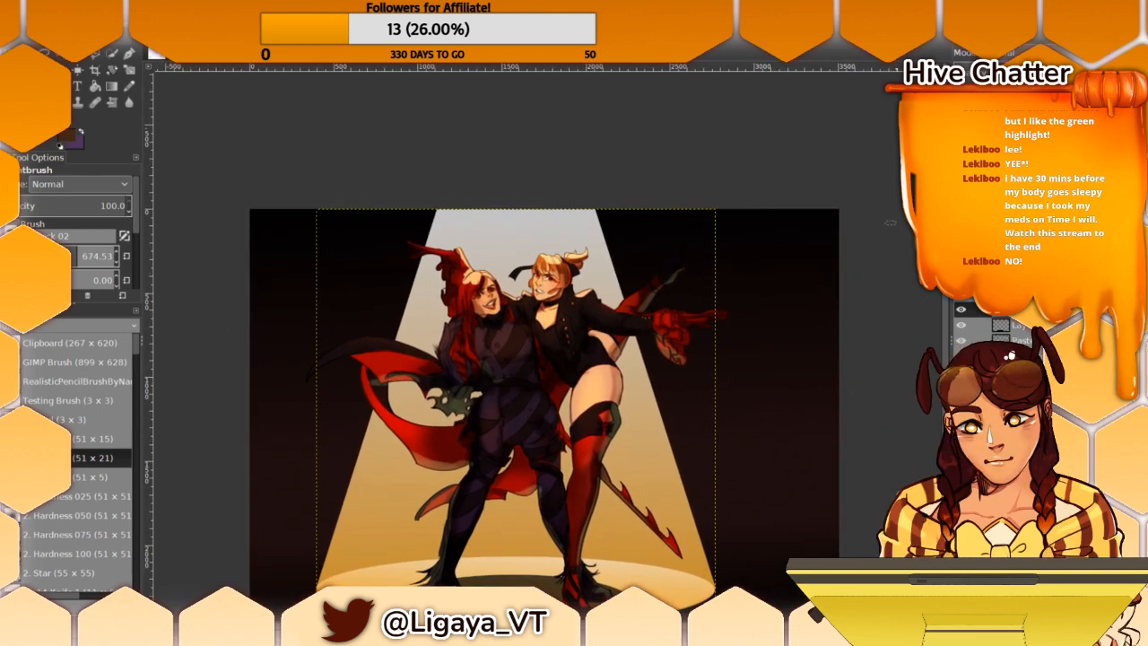
left_click(1022, 154)
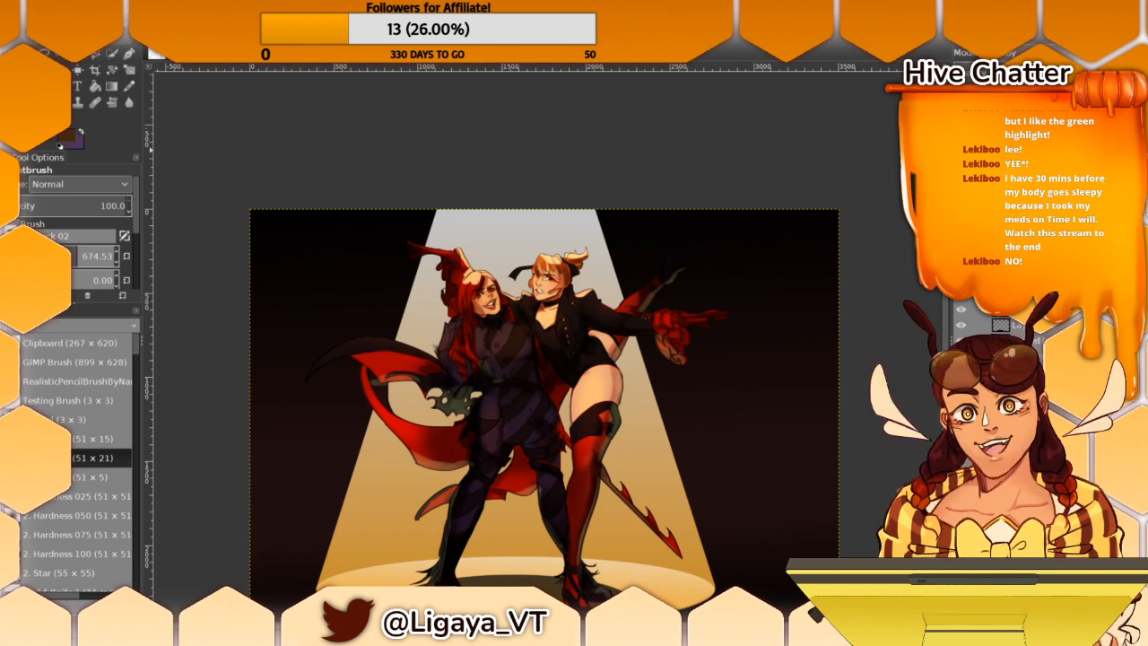
key("ctrl+shift+n")
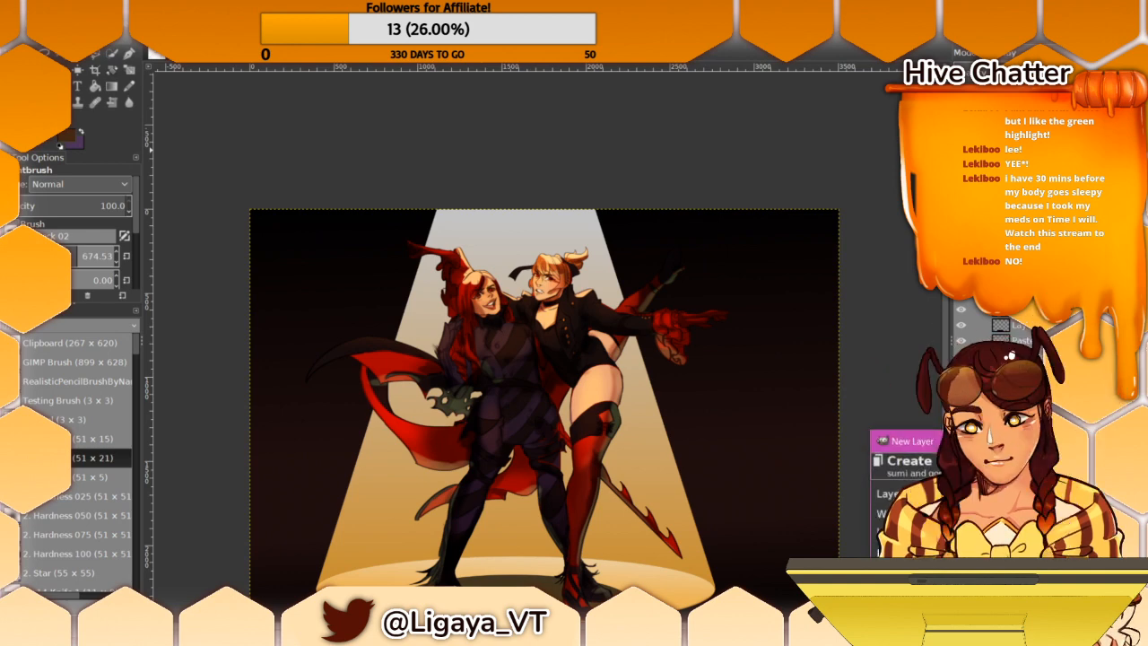
key("Return")
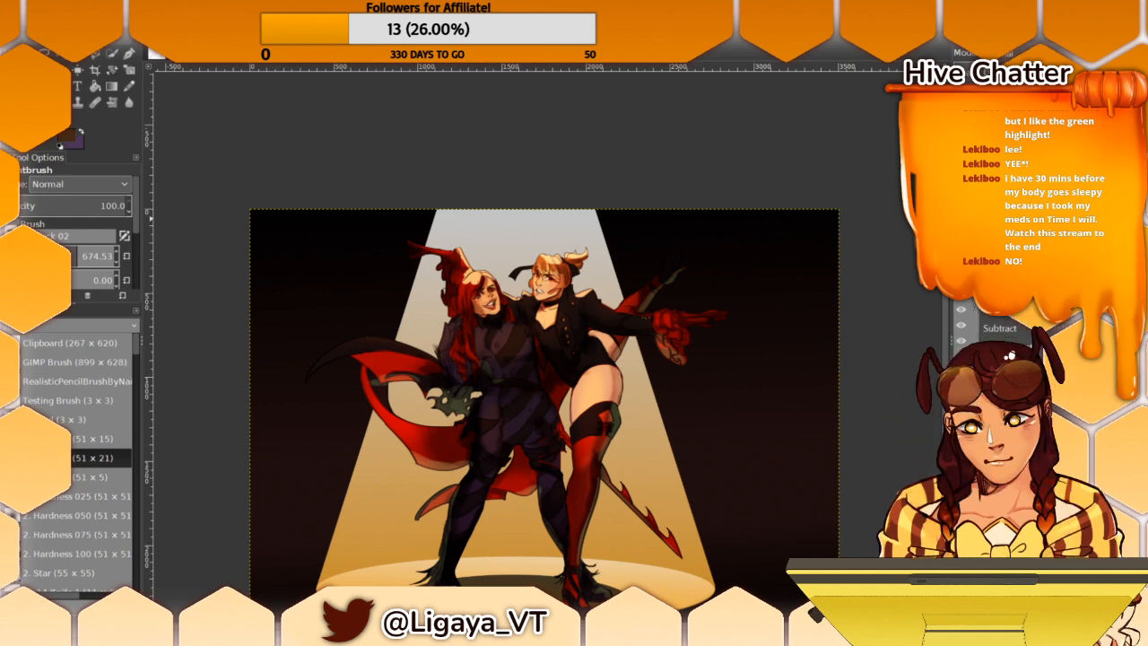
left_click(995, 184)
Step: Set the foreground colour to light peach and the Paintbrush size to 150.17
left_click(81, 258)
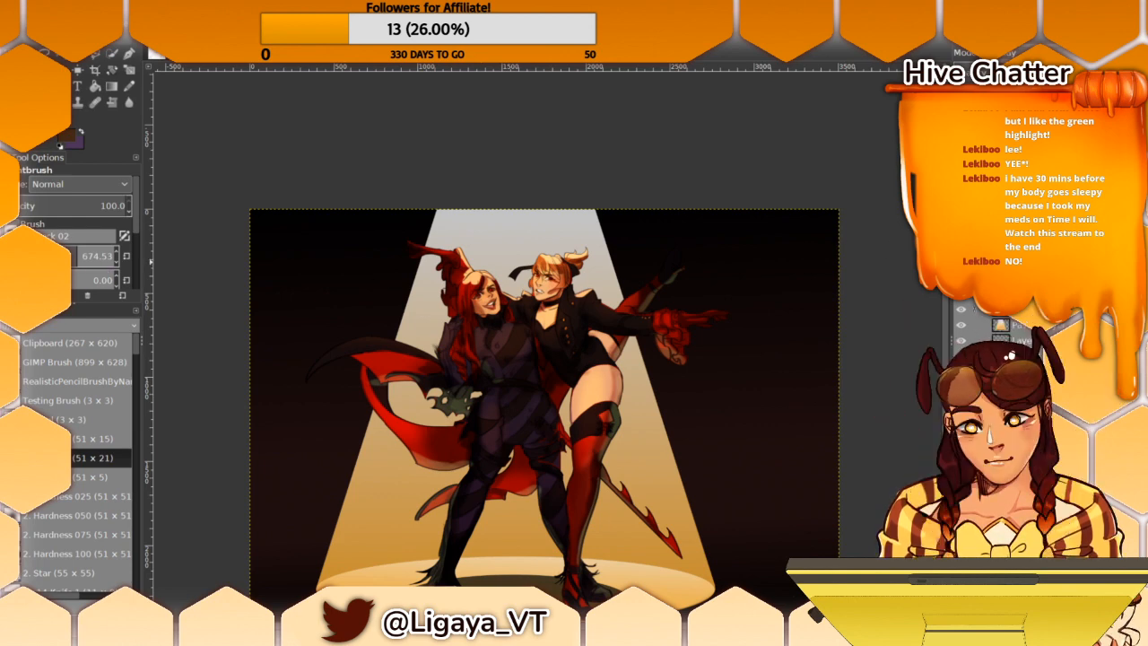
left_click(73, 148)
left_click(567, 247)
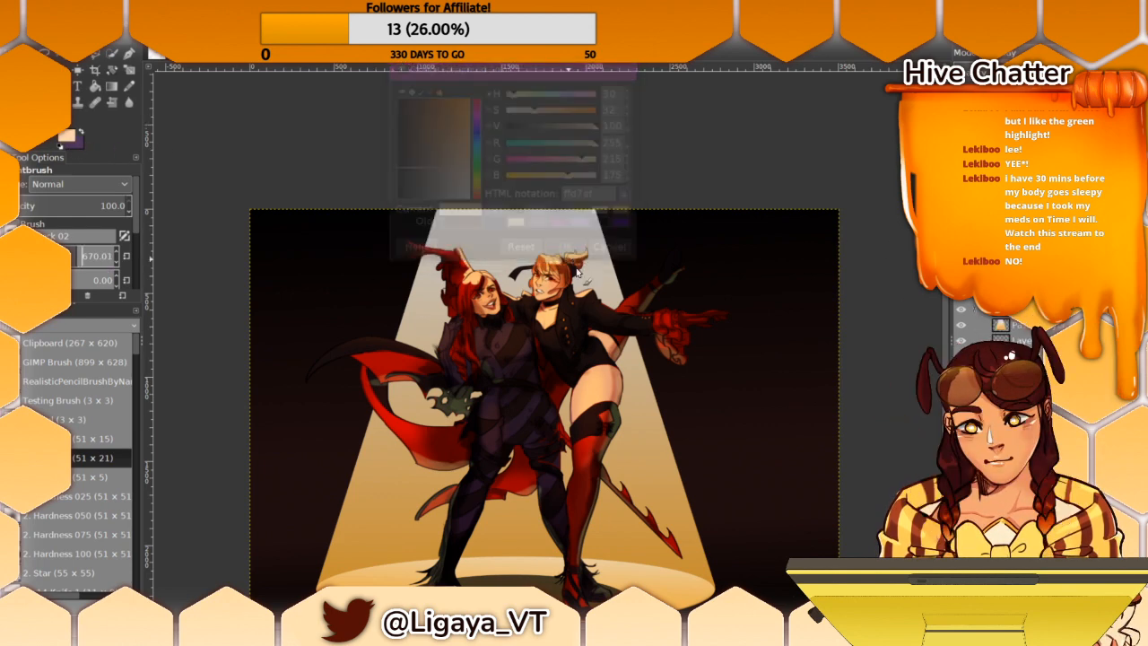
left_click_drag(81, 258, 34, 258)
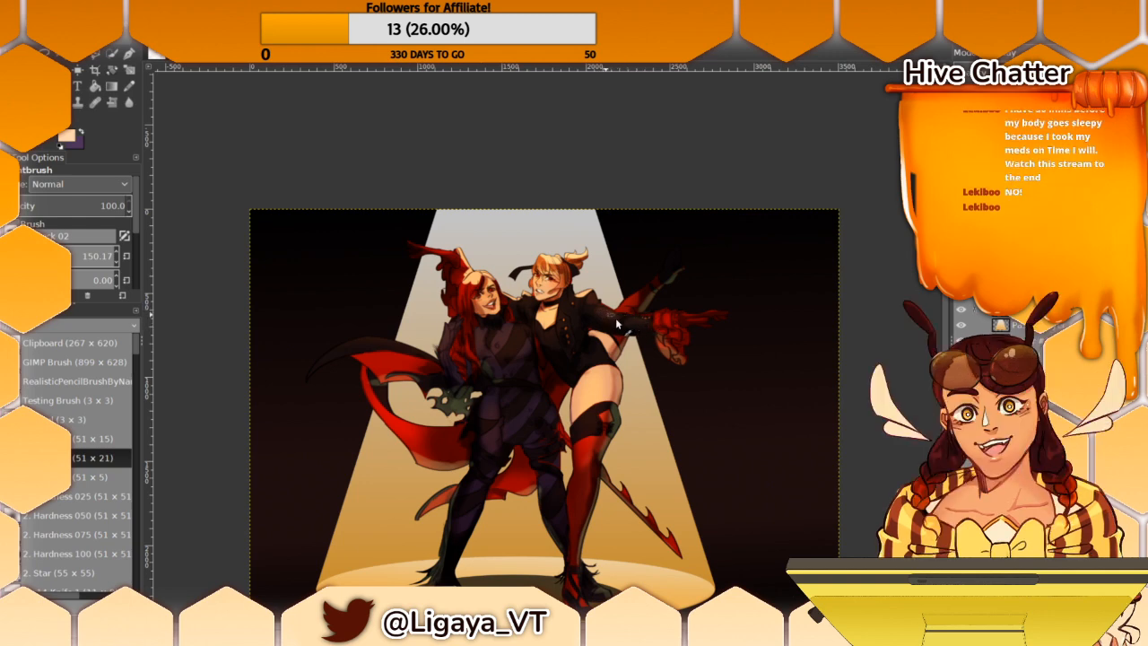
Step: Inspect the characters' heads, hair and shoulders where the spotlight falls on them
middle_click(581, 310)
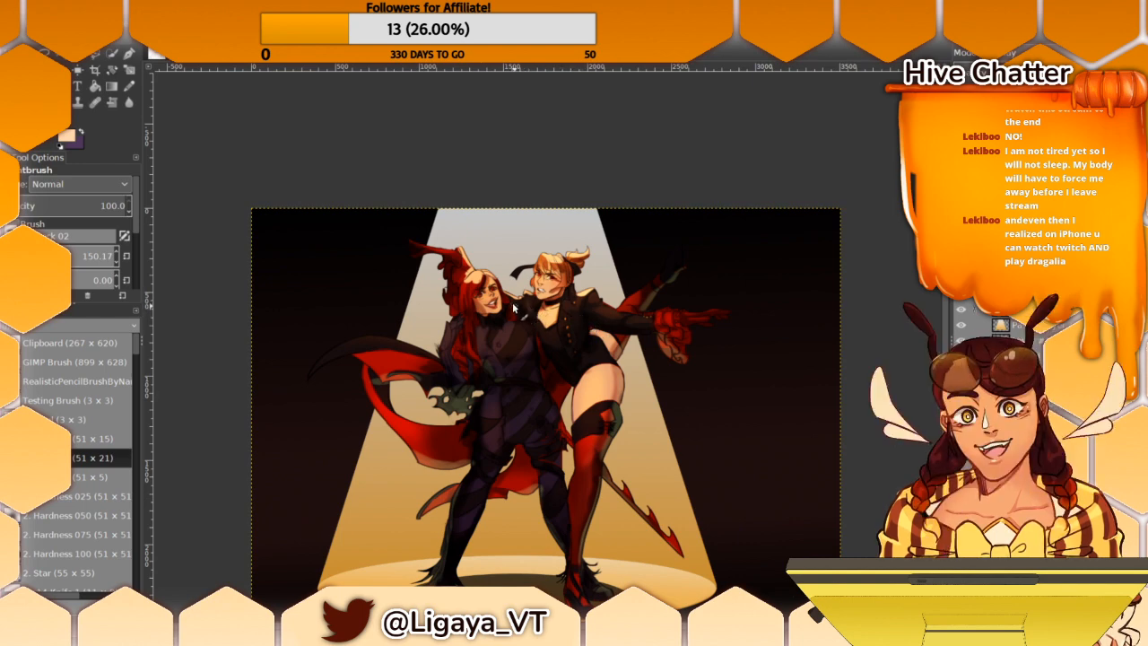
left_click_drag(554, 289, 563, 304)
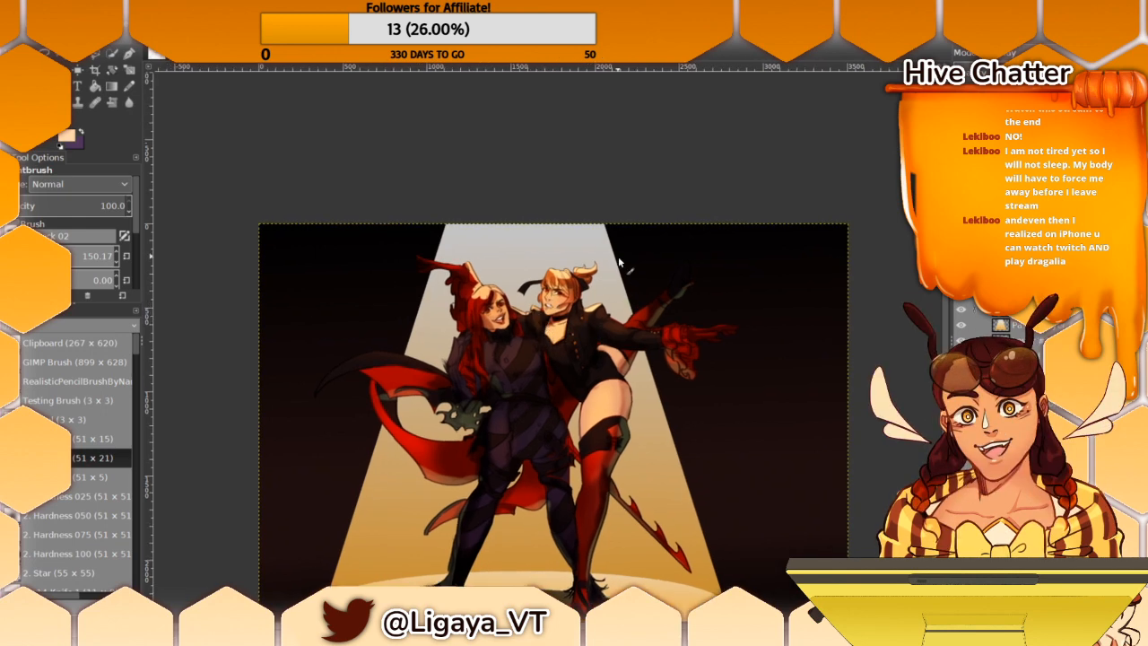
left_click_drag(619, 258, 577, 294)
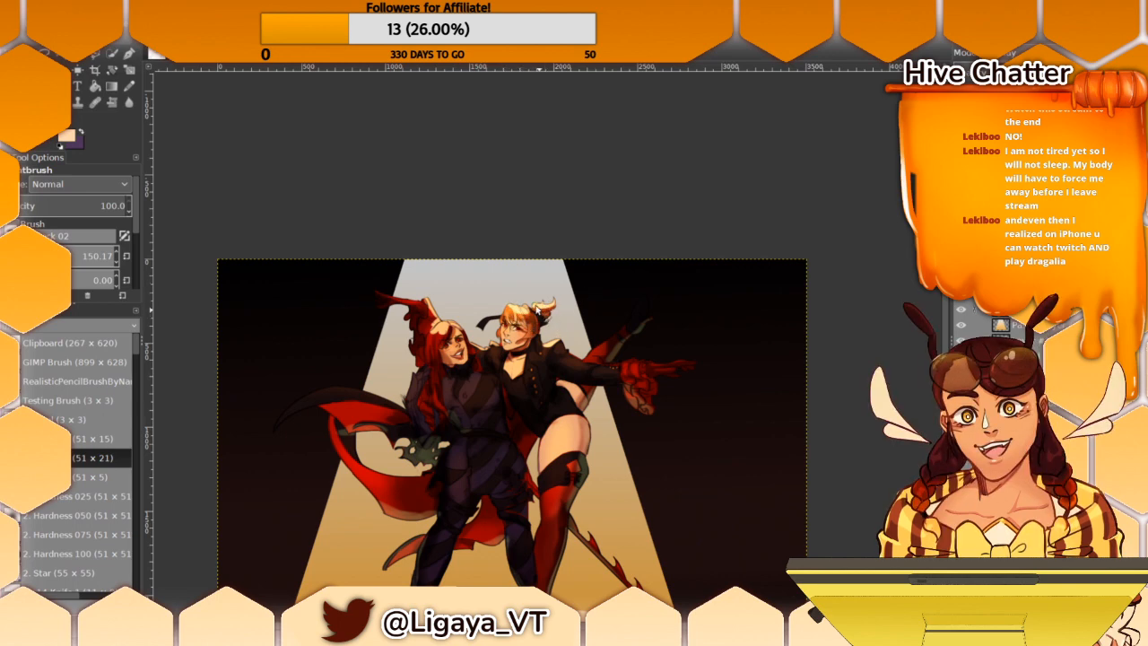
left_click_drag(546, 326, 556, 333)
scroll(507, 337, "up", 2)
scroll(507, 337, "left", 2)
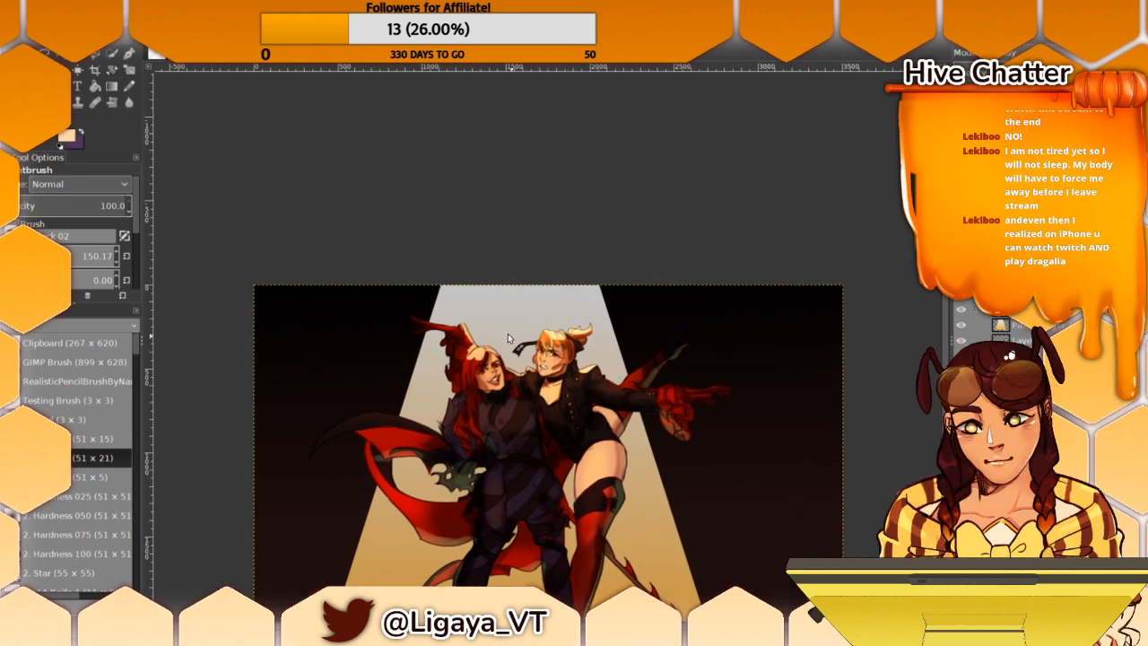
left_click_drag(477, 352, 470, 365)
mouse_move(529, 399)
left_mouse_down()
mouse_move(543, 432)
mouse_move(512, 413)
mouse_move(476, 425)
mouse_move(500, 369)
left_mouse_up()
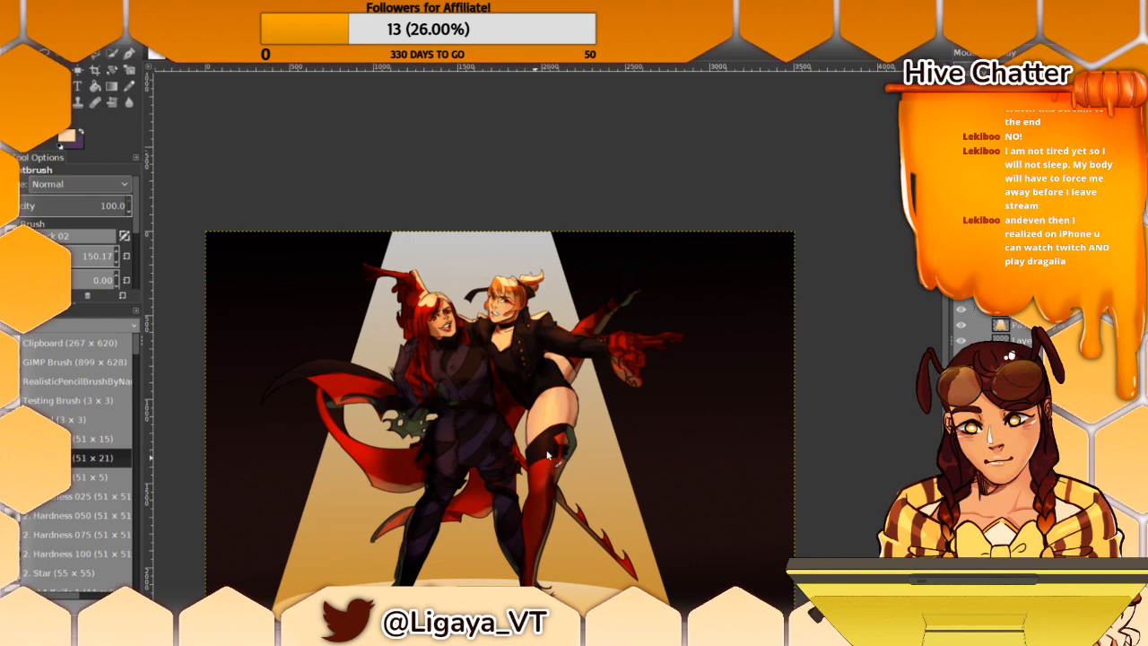
scroll(571, 459, "down", 2)
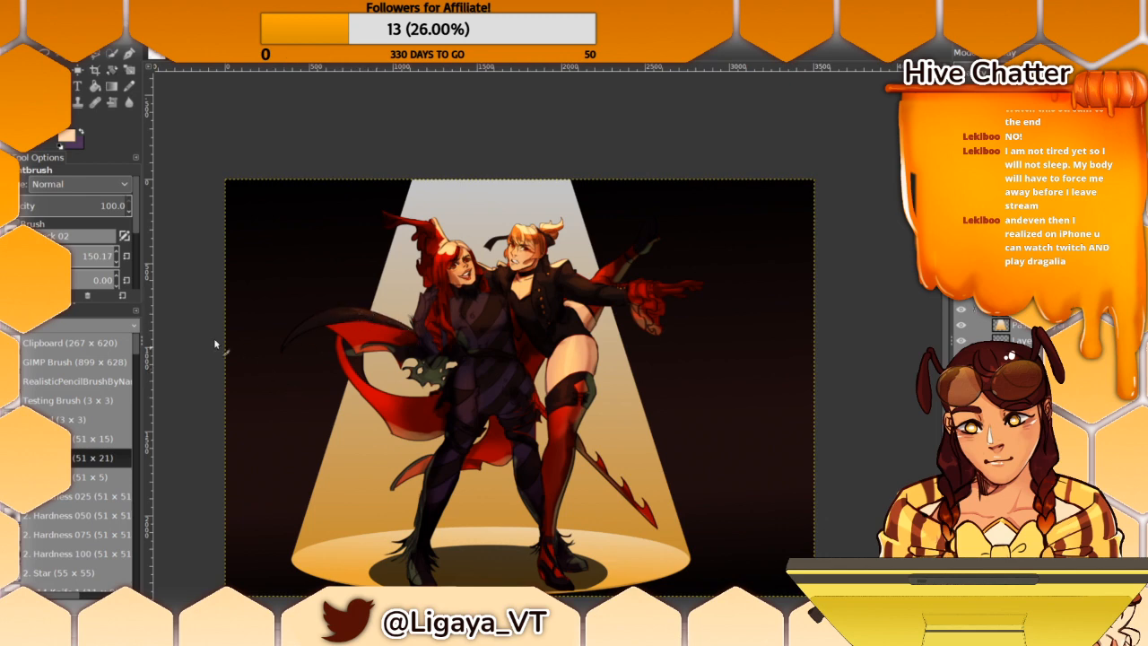
Step: Switch the Paintbrush to the soft 2. Hardness 025 brush with a size of 534.40
left_click(92, 498)
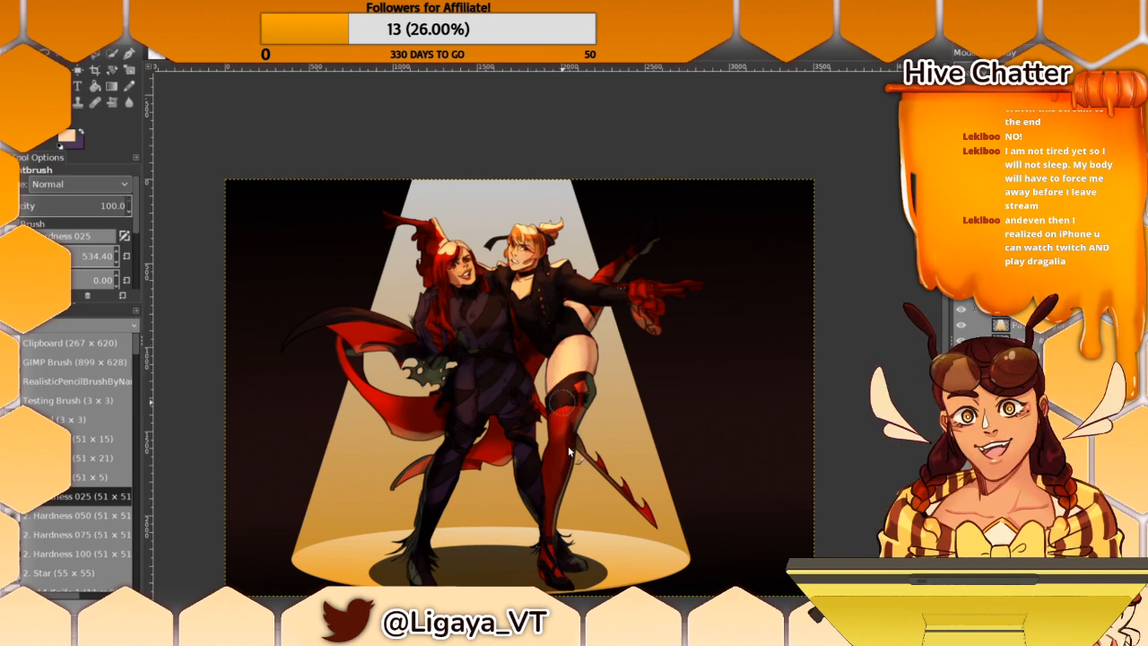
scroll(549, 334, "down", 2)
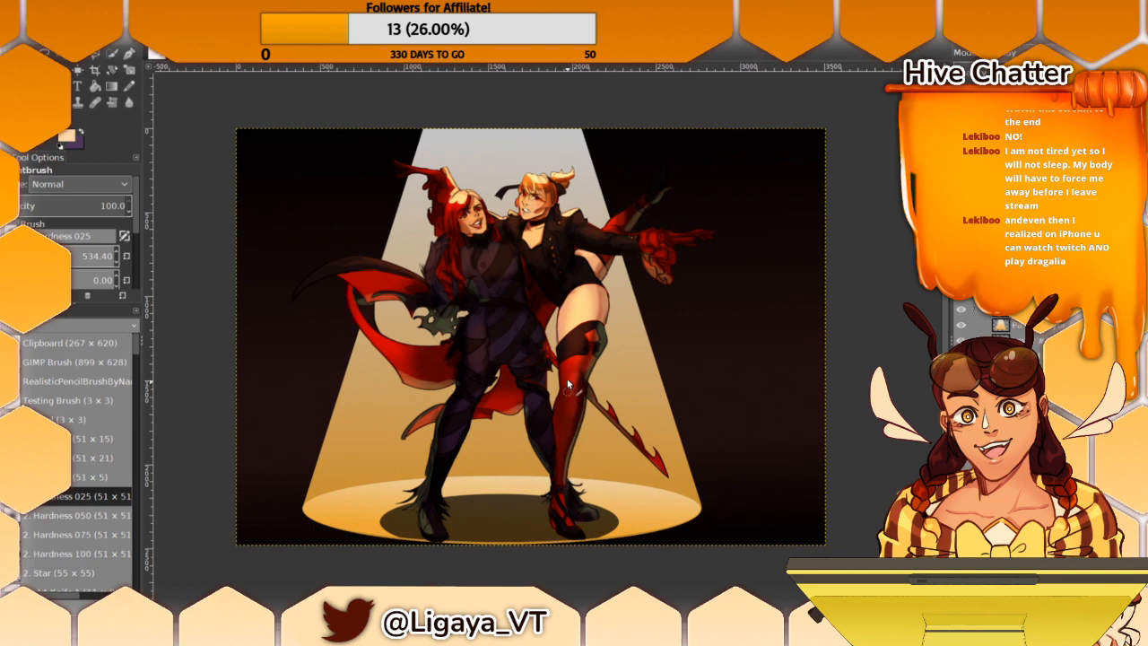
scroll(550, 377, "up", 1)
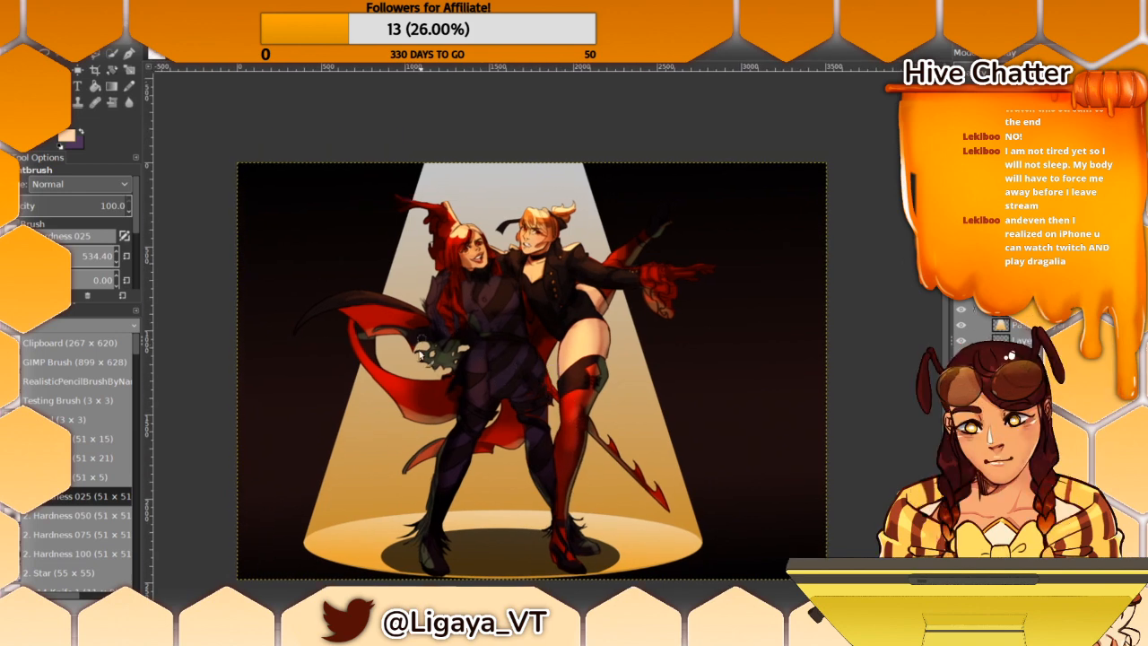
scroll(426, 300, "up", 1)
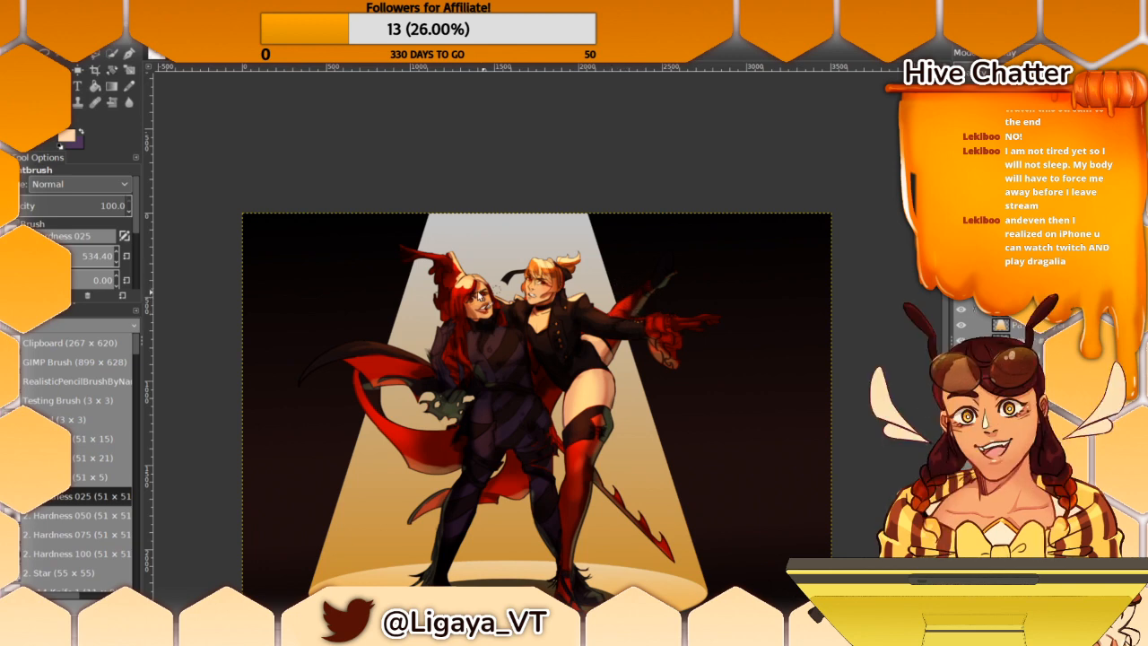
left_click_drag(488, 276, 495, 304)
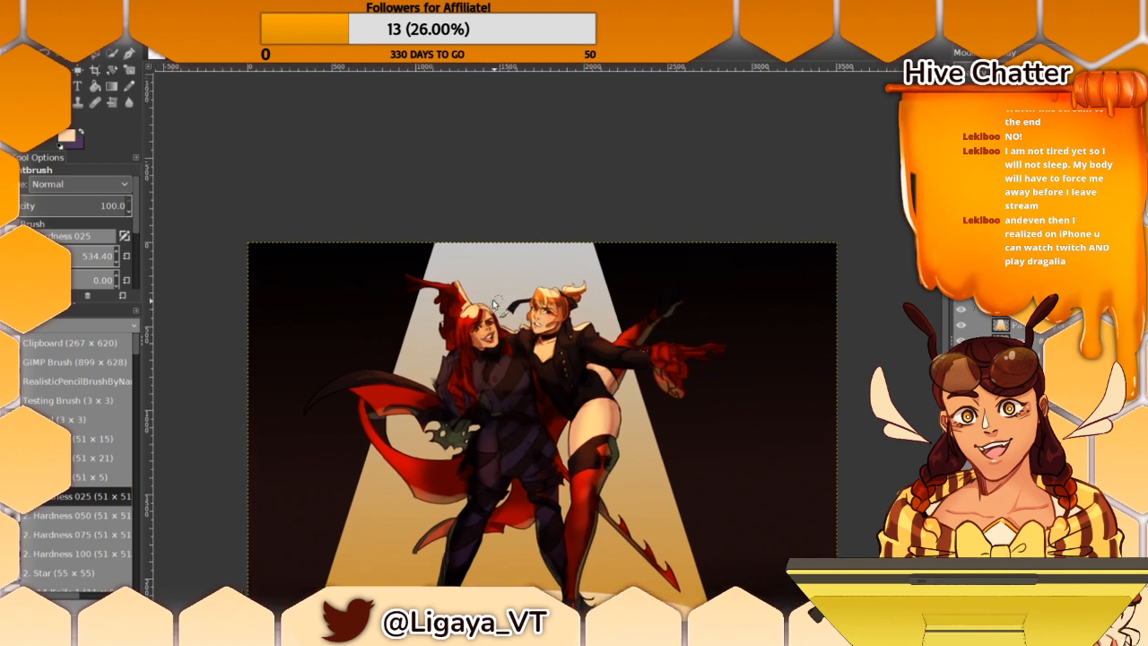
left_click_drag(507, 352, 475, 207)
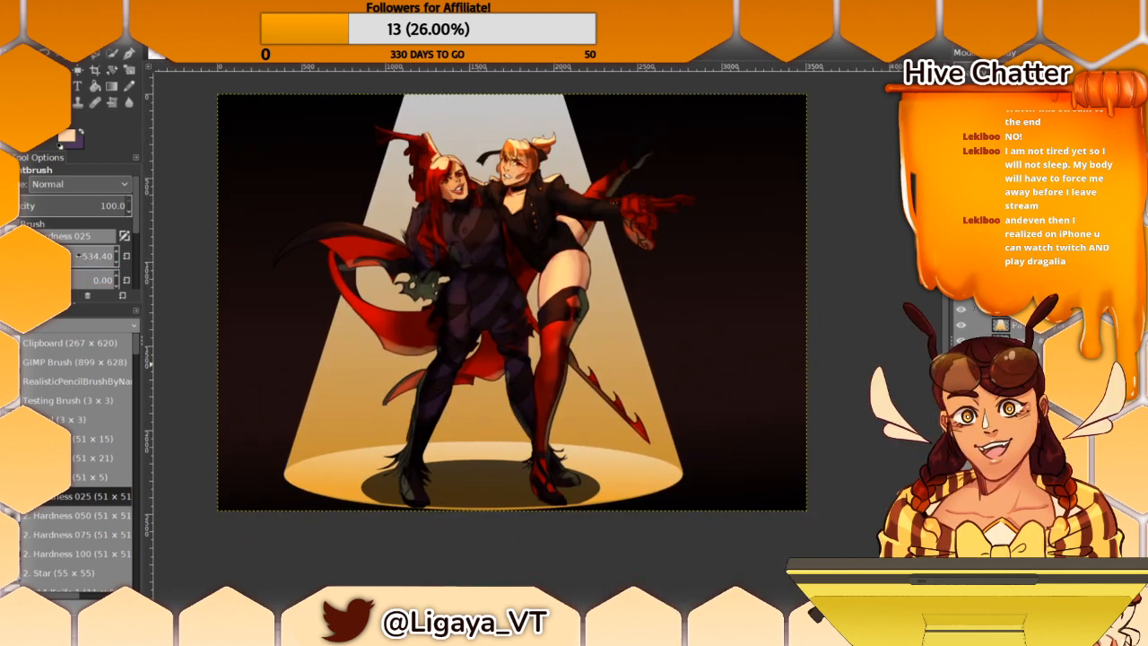
Step: Set the soft Paintbrush's size to 170.51
left_click(82, 256)
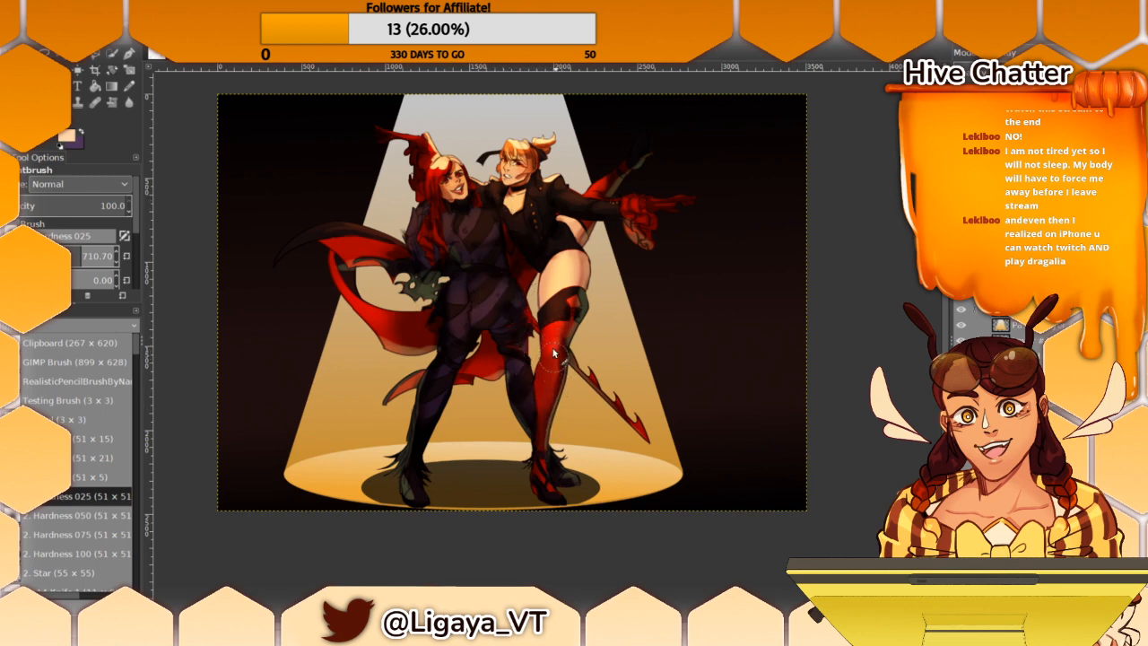
left_click_drag(534, 238, 522, 332)
left_click_drag(542, 285, 532, 324)
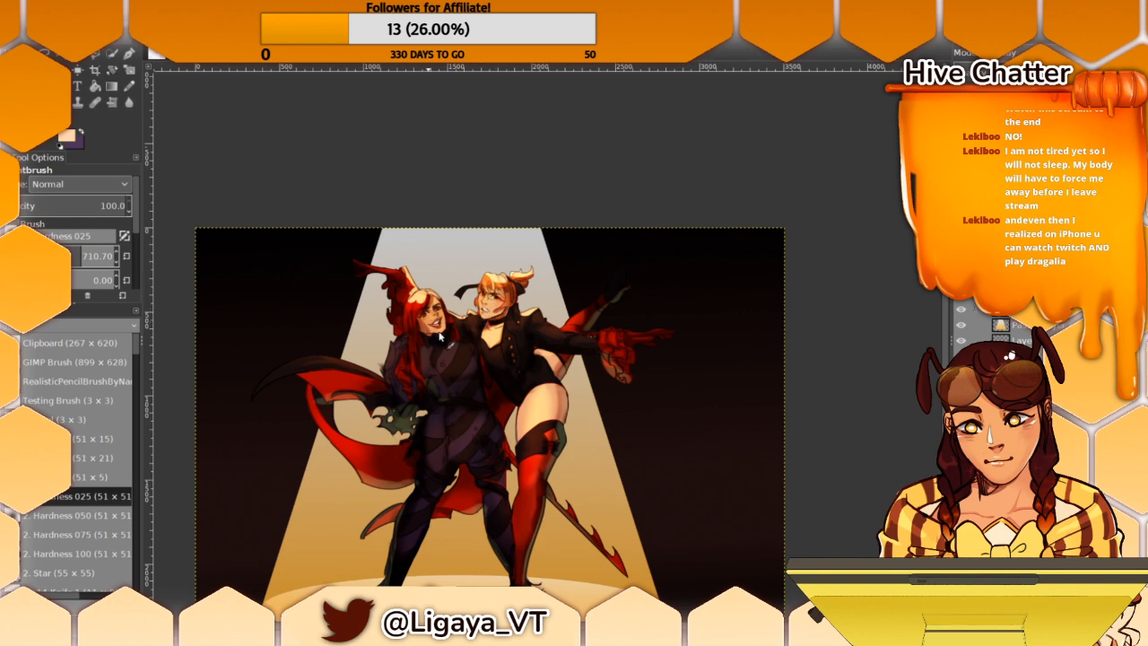
left_click(21, 256)
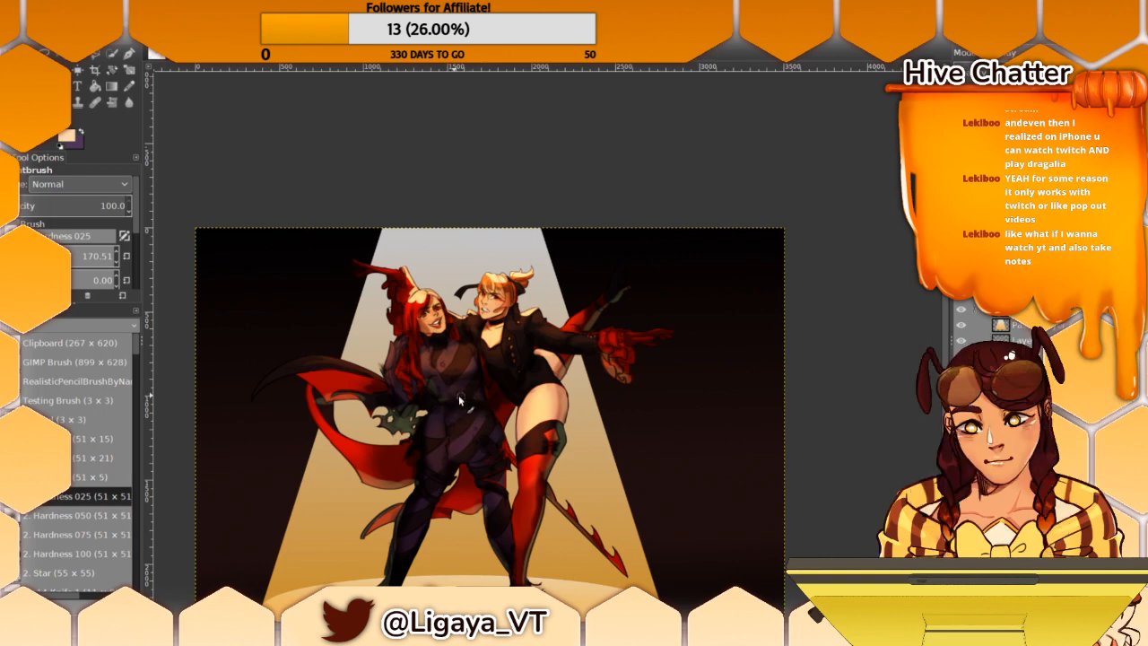
scroll(445, 266, "down", 2)
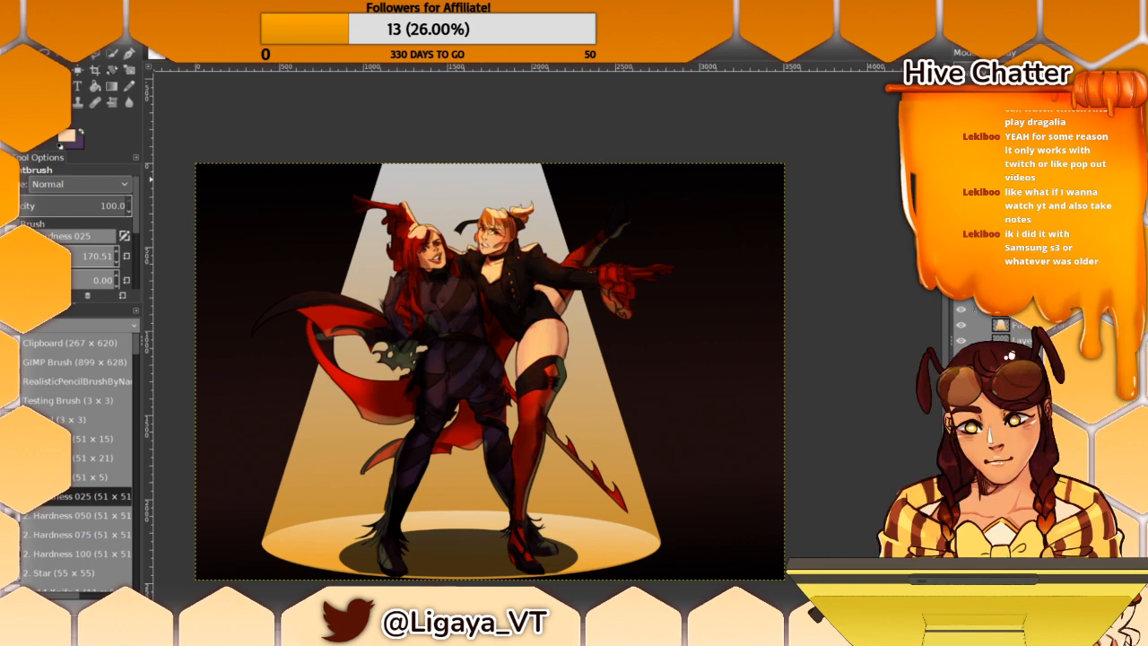
left_click(961, 169)
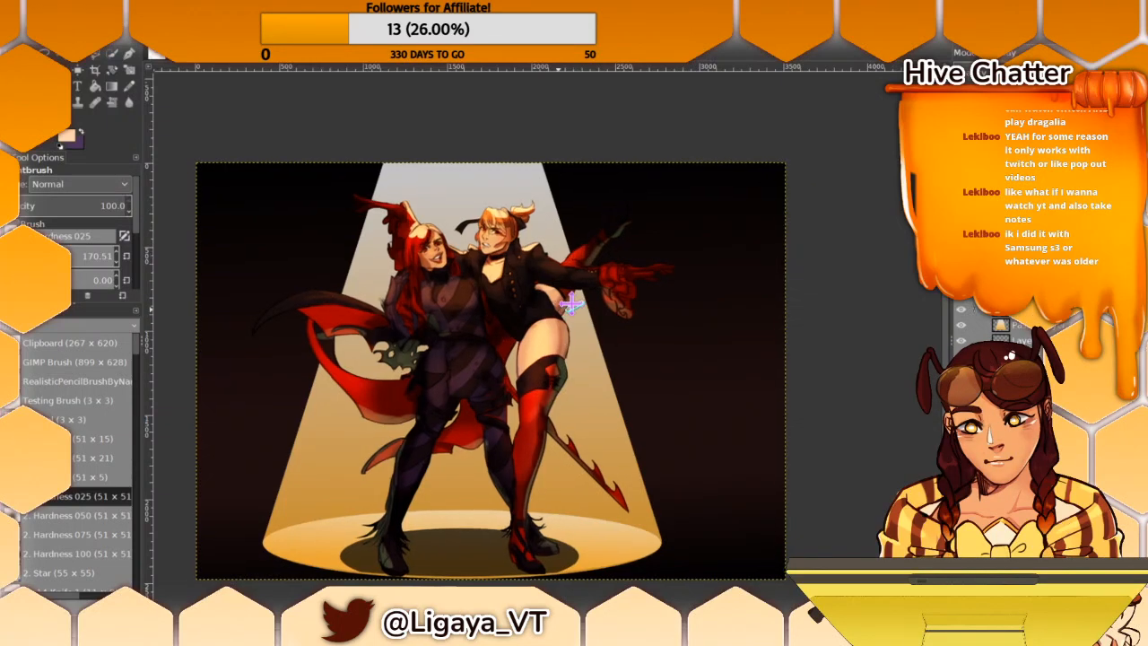
scroll(573, 359, "down", 2)
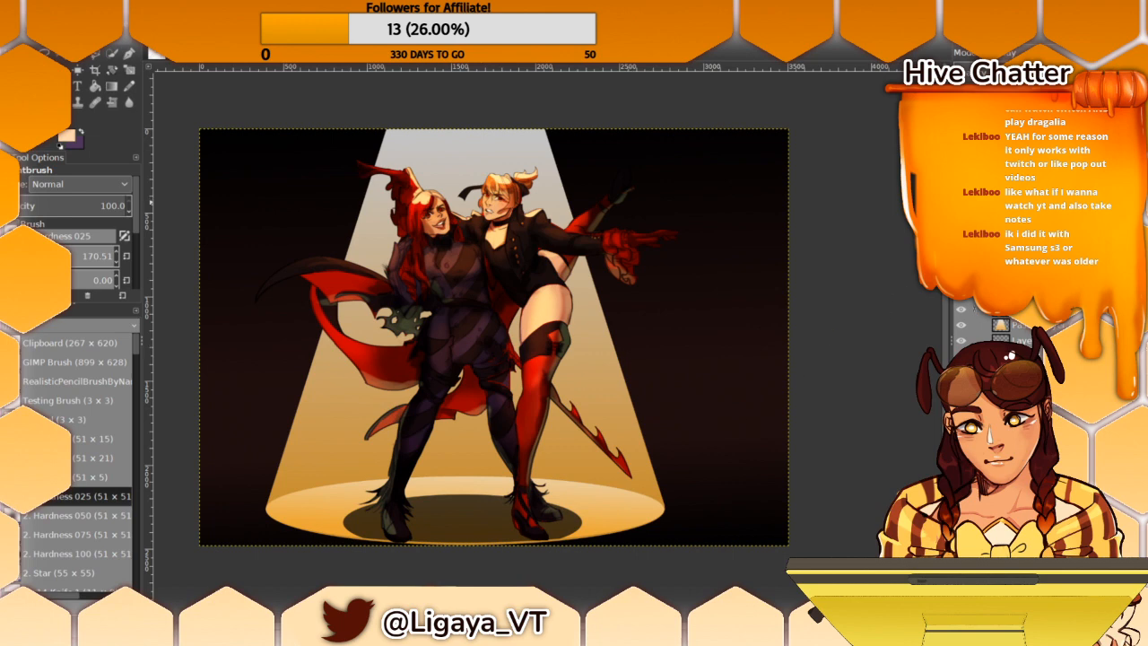
Step: Try a soft peach glow over the top of the spotlight beam
left_click(977, 294)
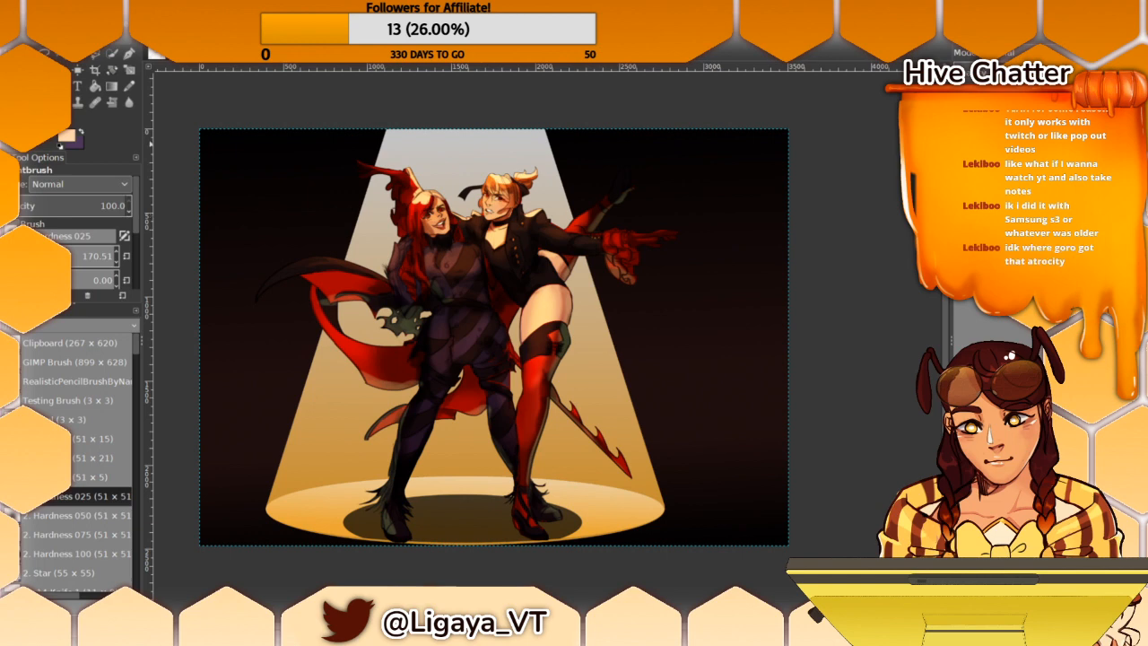
left_click(962, 215)
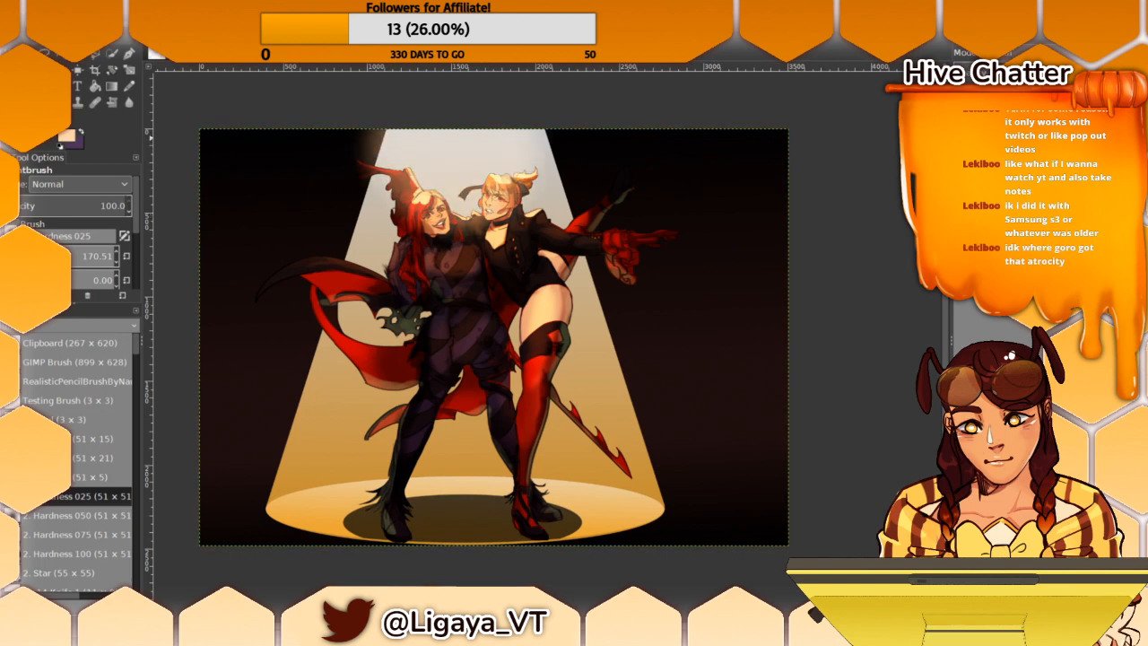
key("ctrl+z")
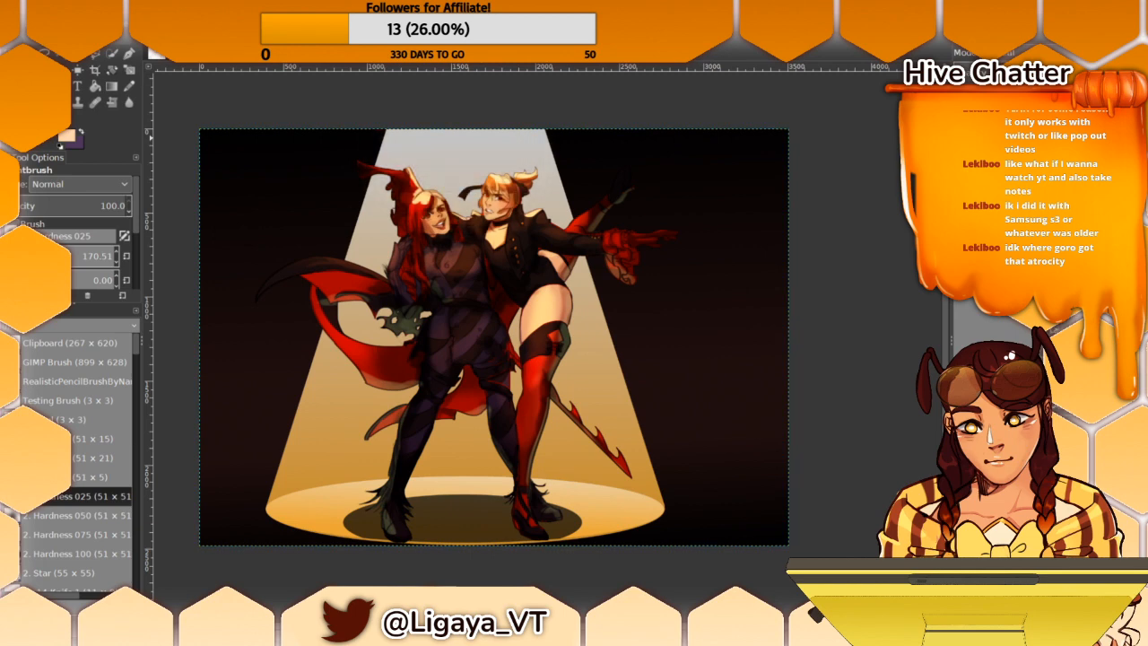
Step: Select another full-canvas layer and examine the thigh shading and both characters' heads and upper bodies
left_click(1022, 179)
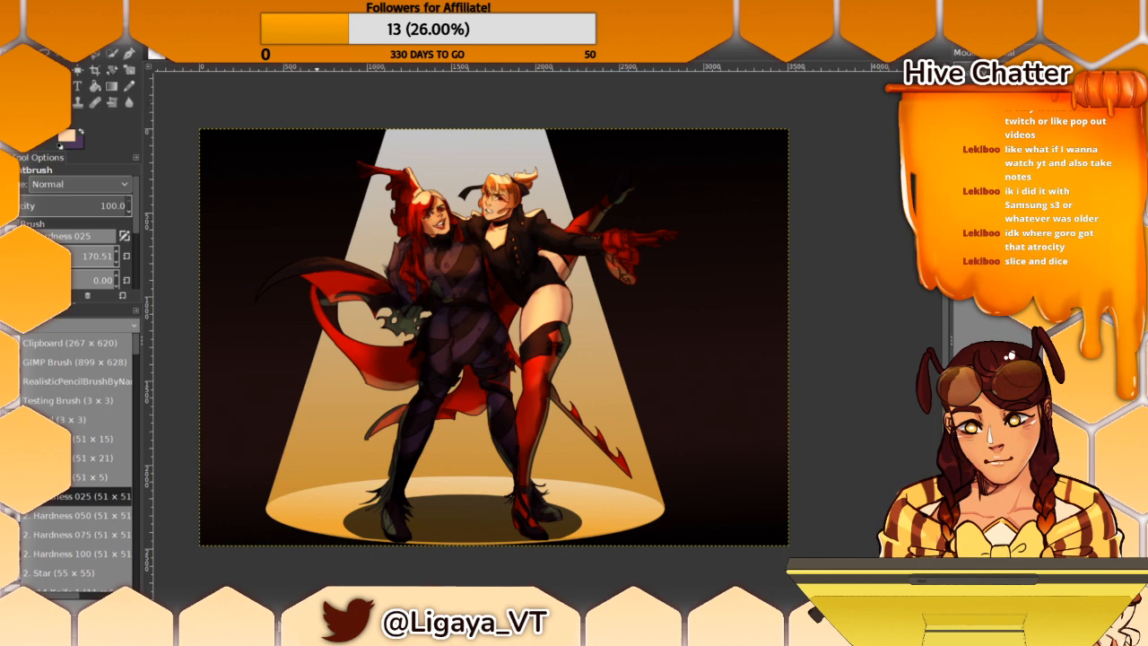
key("plus")
key("plus")
key("plus")
key("plus")
key("plus")
left_click_drag(315, 454, 378, 549)
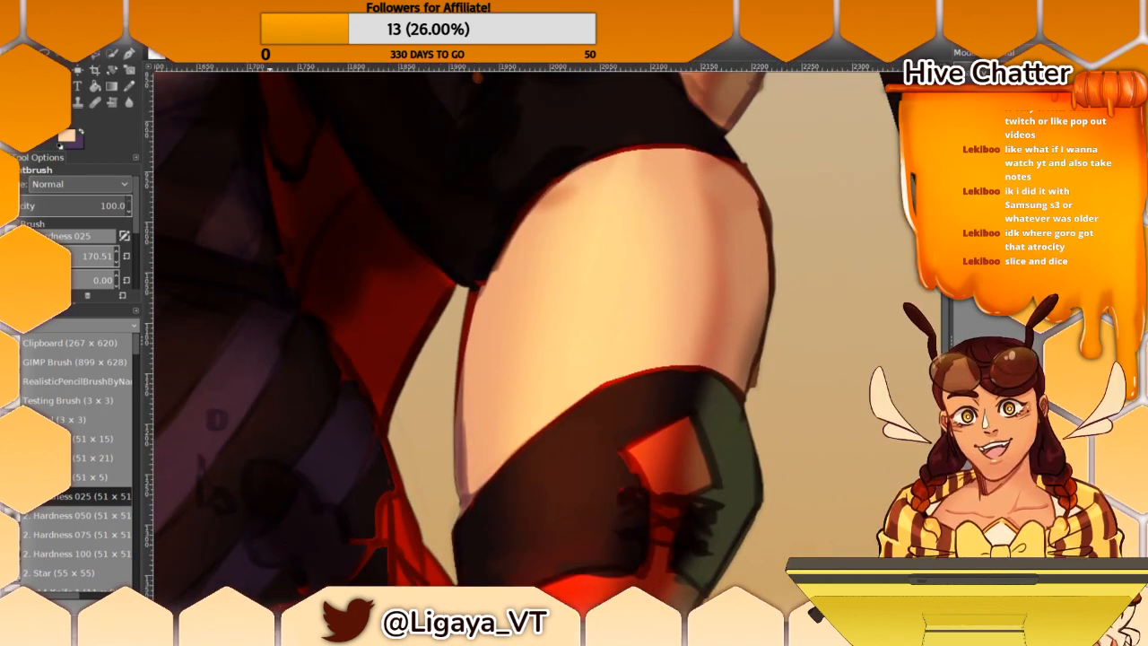
left_click(269, 626)
left_click(267, 584)
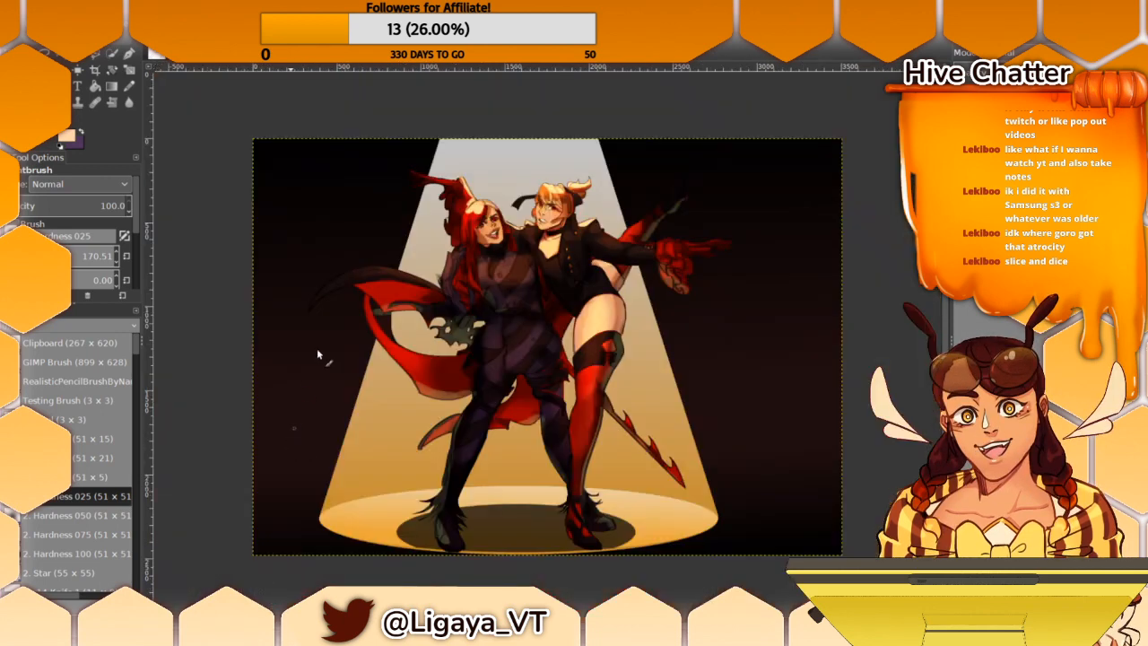
left_click_drag(377, 400, 468, 601)
left_click(270, 625)
left_click(276, 547)
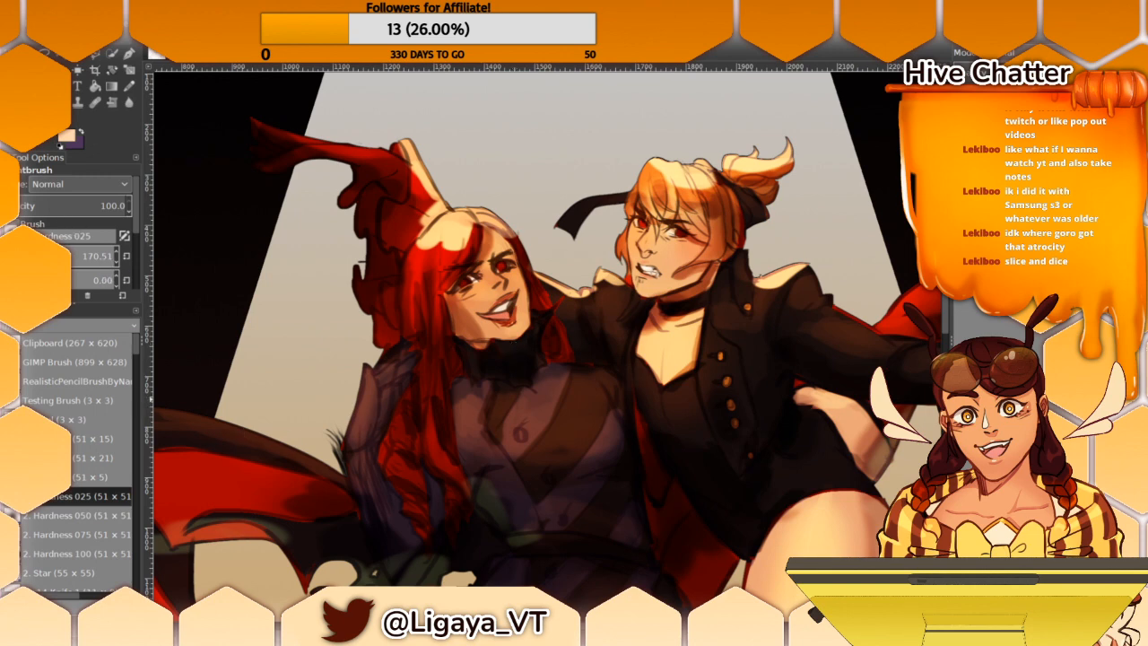
Step: Switch the Paintbrush to the 51 × 21 textured brush with a size of 37.16
left_click(88, 257)
left_click(89, 457)
scroll(559, 438, "up", 1)
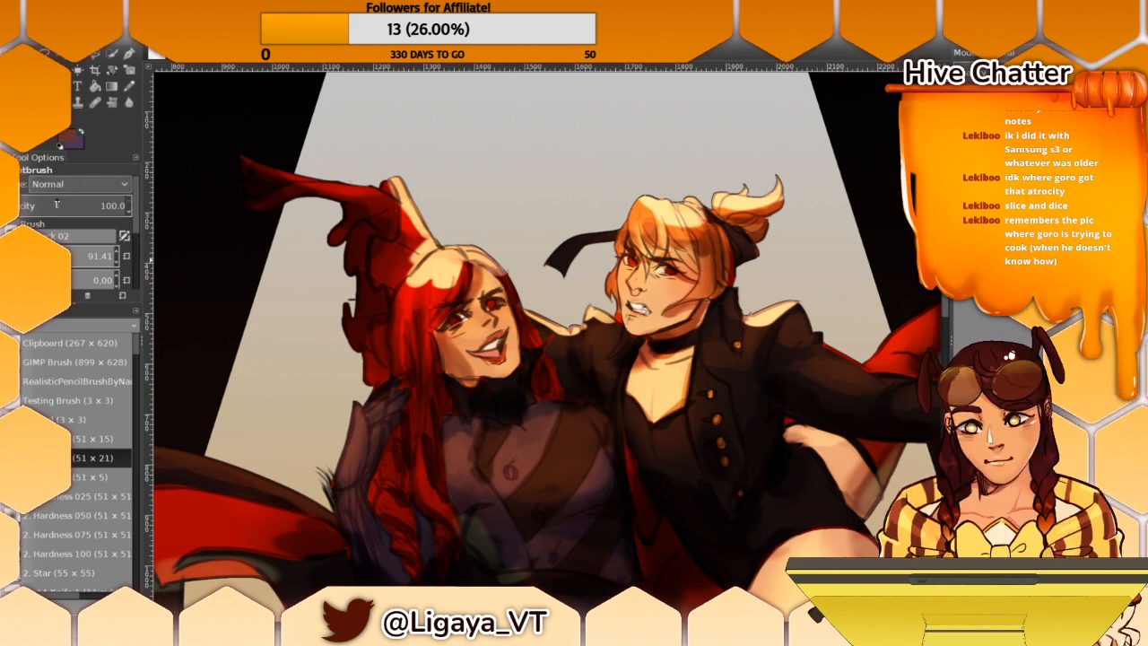
left_click(21, 255)
left_click_drag(585, 346, 538, 307)
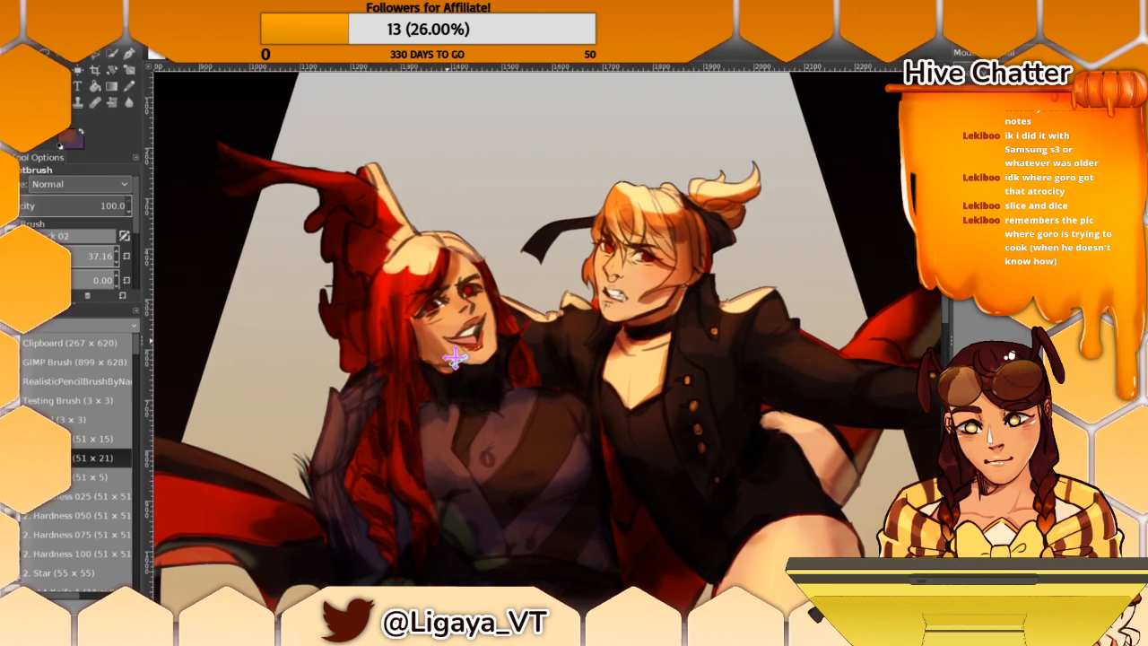
Step: Paint over the red-haired character's high collar and upper chest with dark tones sampled from the costume
scroll(448, 404, "up", 2)
left_click(445, 436, "ctrl")
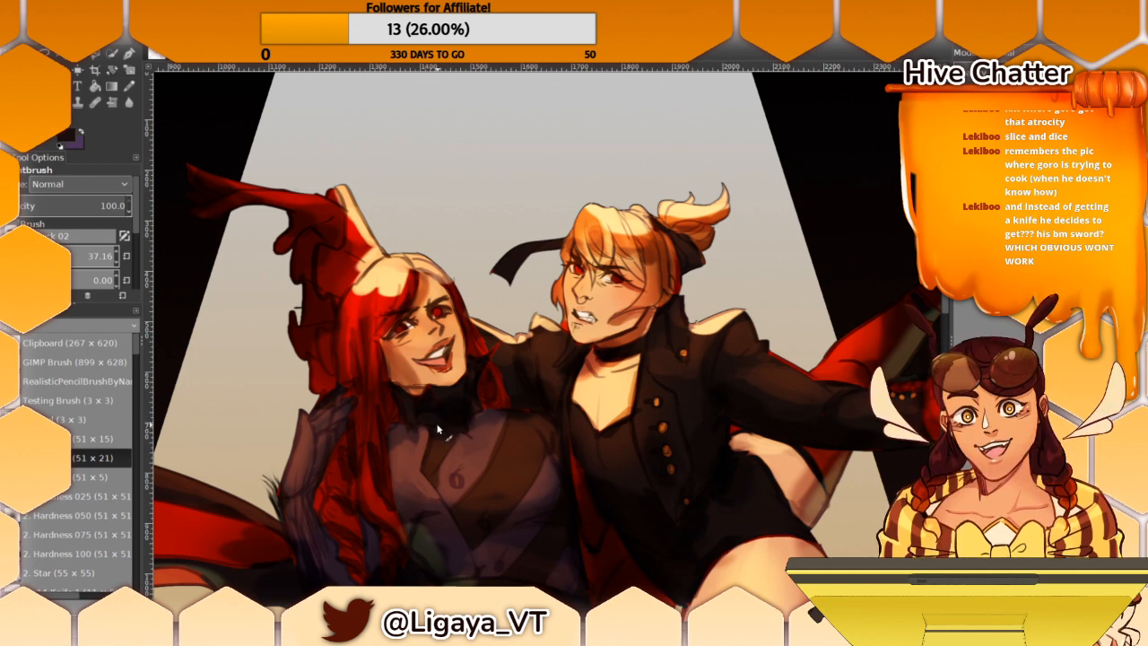
left_click_drag(416, 346, 427, 333)
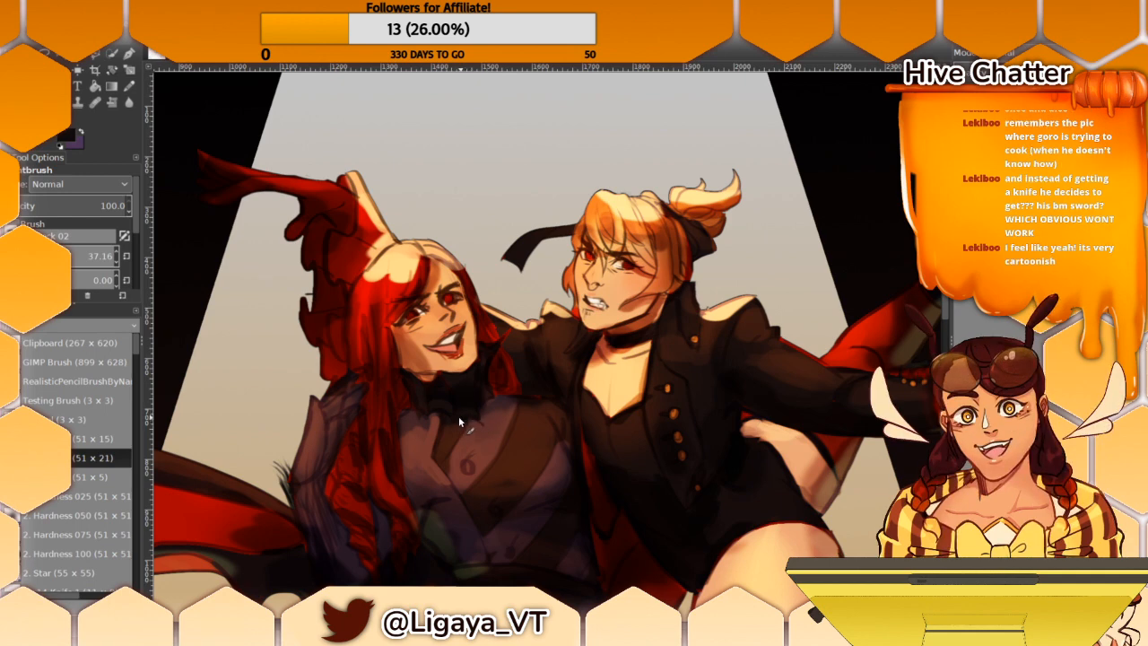
left_click(485, 423, "ctrl")
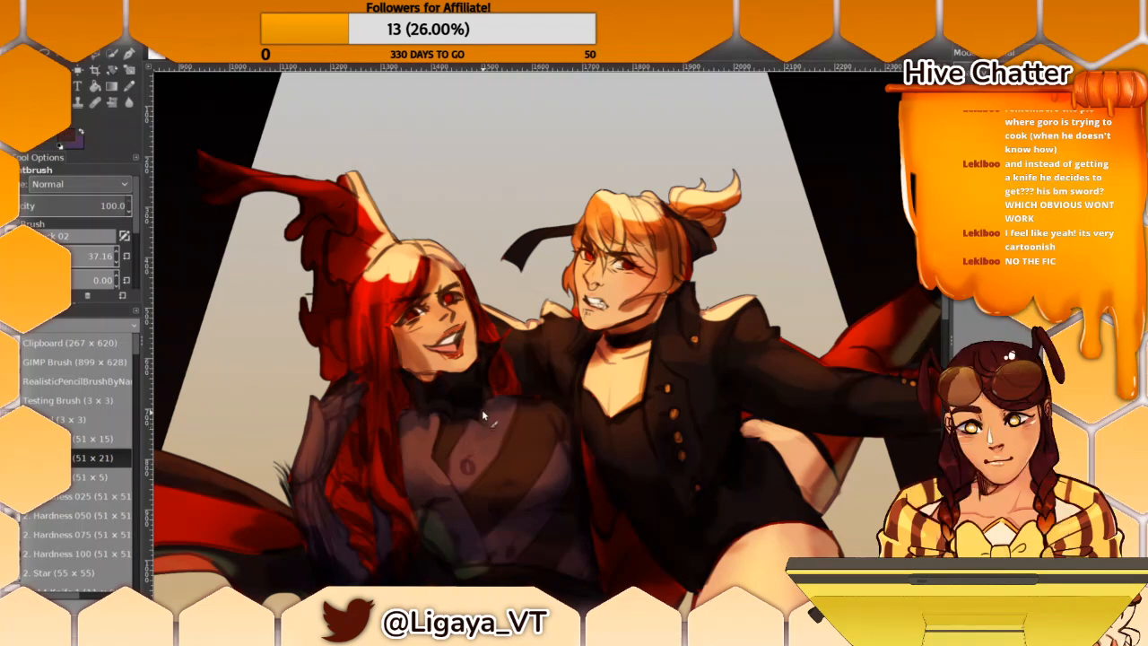
left_click(483, 412, "ctrl")
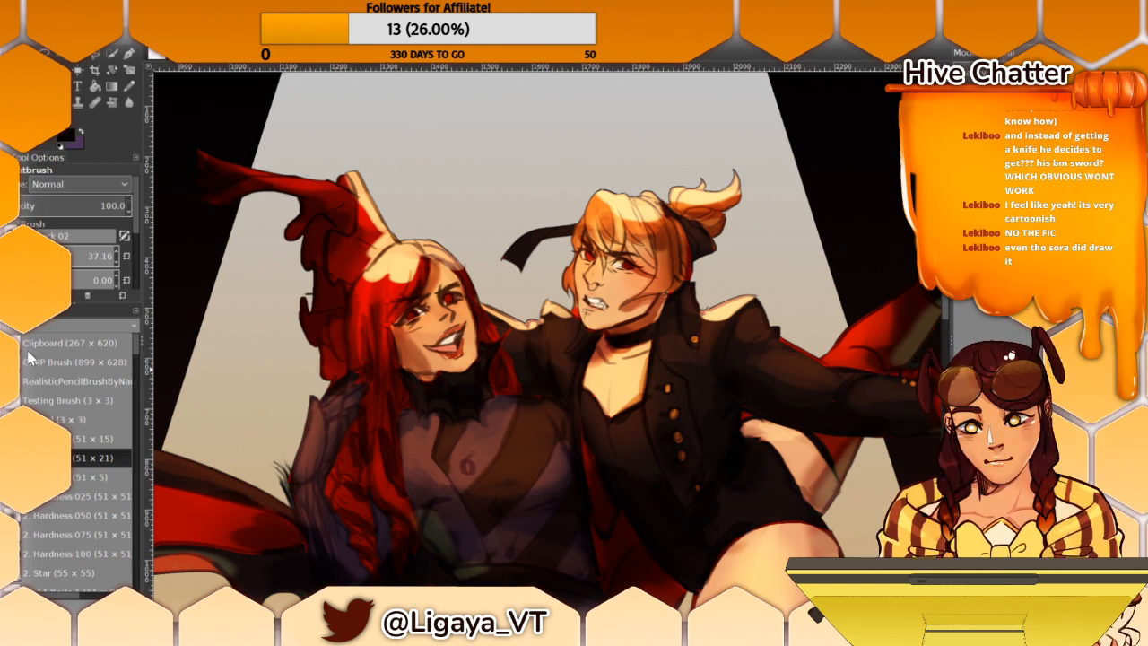
Step: Set the brush size to 15.00 and paint hair strands beside the red-haired character's face with sampled dark and bright reds
left_click(72, 258)
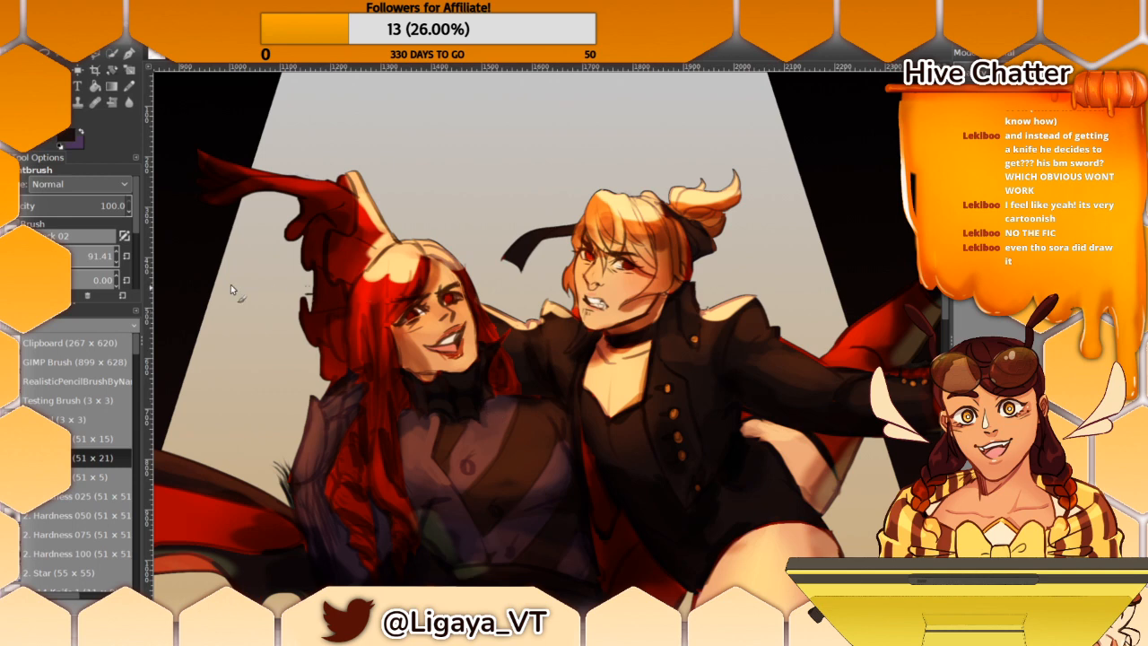
left_click(21, 257)
left_click(117, 252)
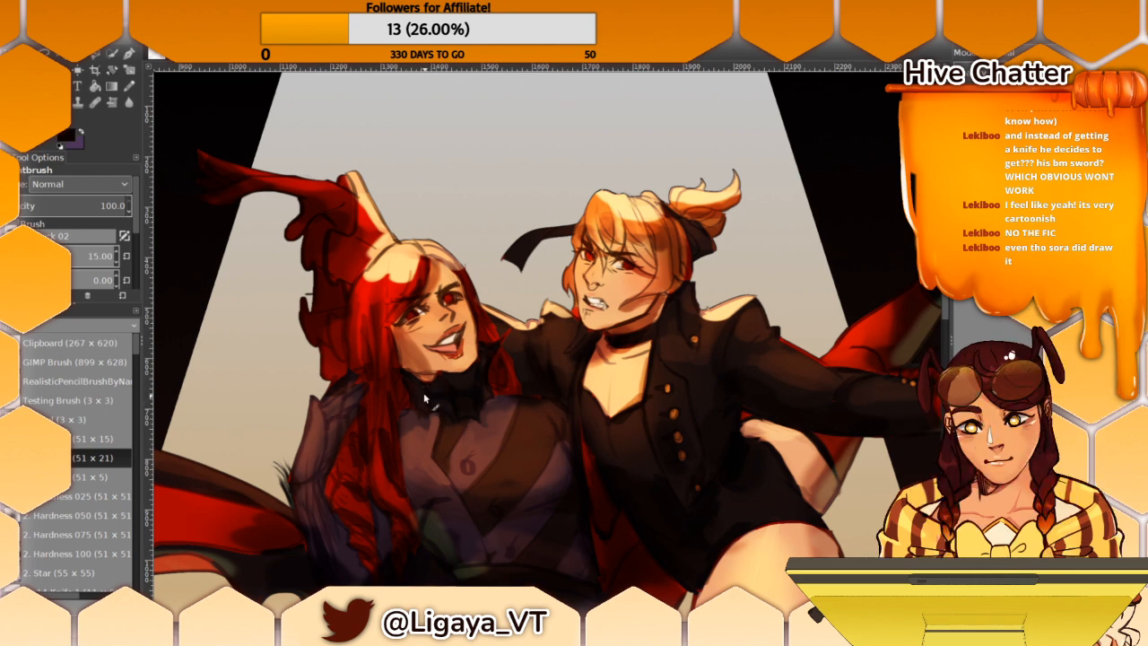
left_click(404, 364, "ctrl")
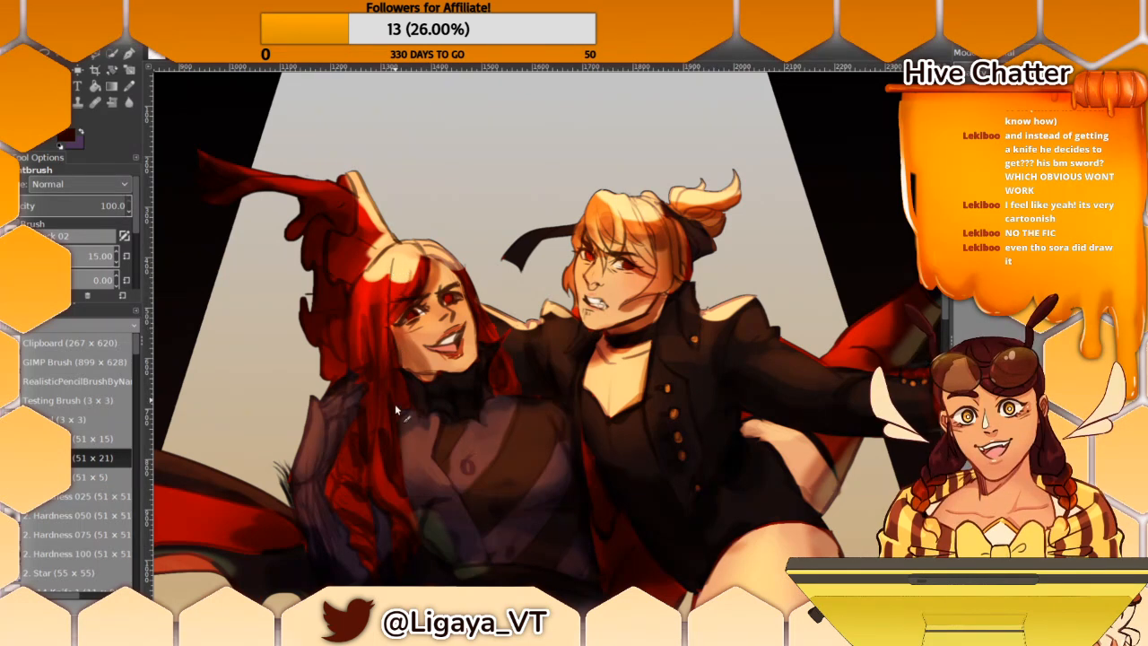
left_click(385, 331, "ctrl")
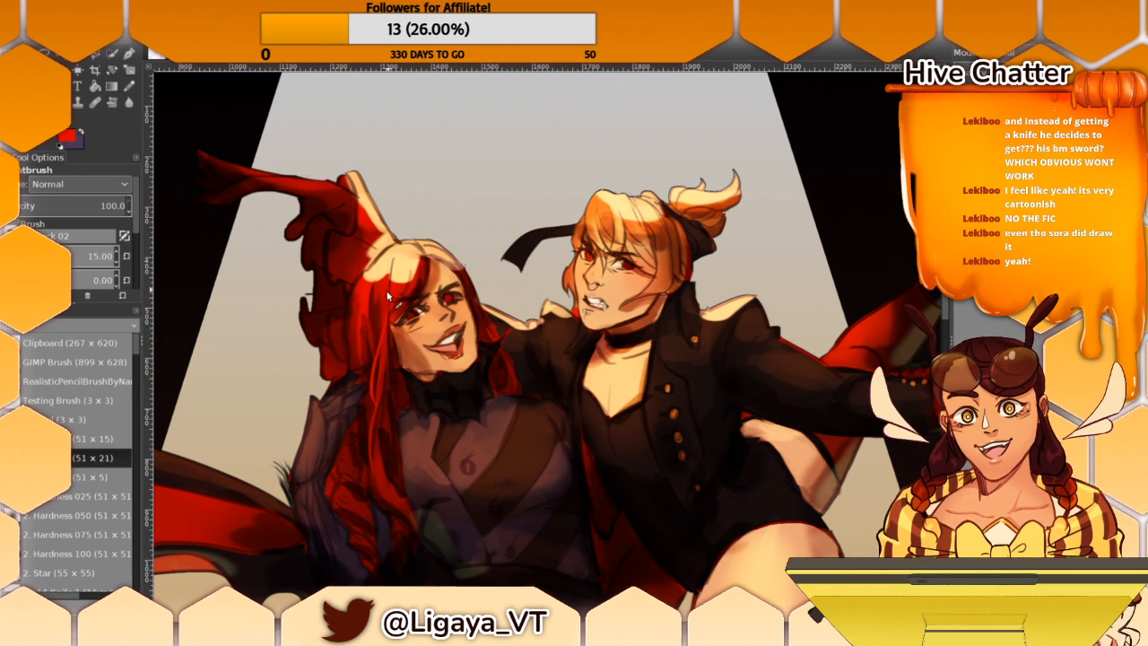
left_click(396, 375, "ctrl")
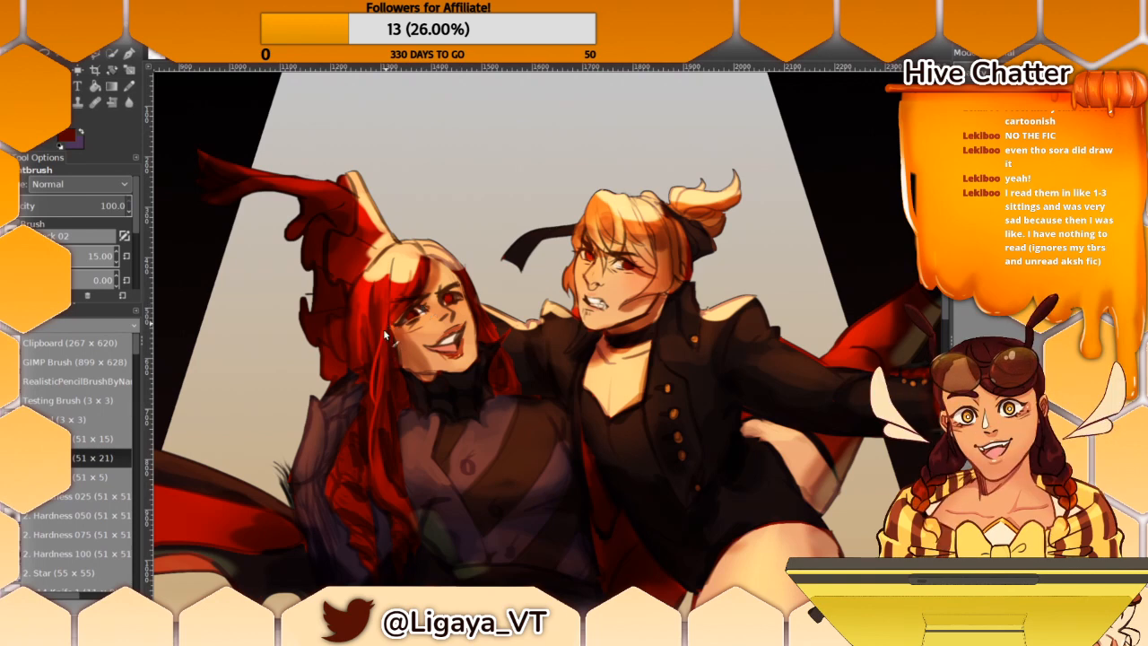
left_click(383, 300, "ctrl")
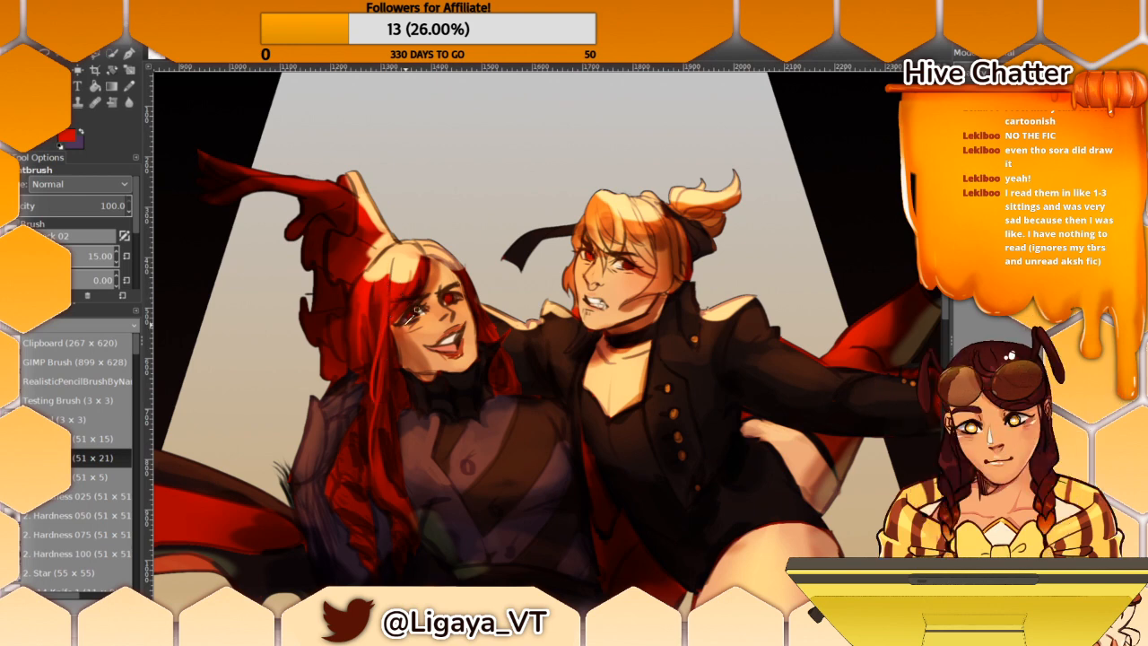
left_click(394, 400, "ctrl")
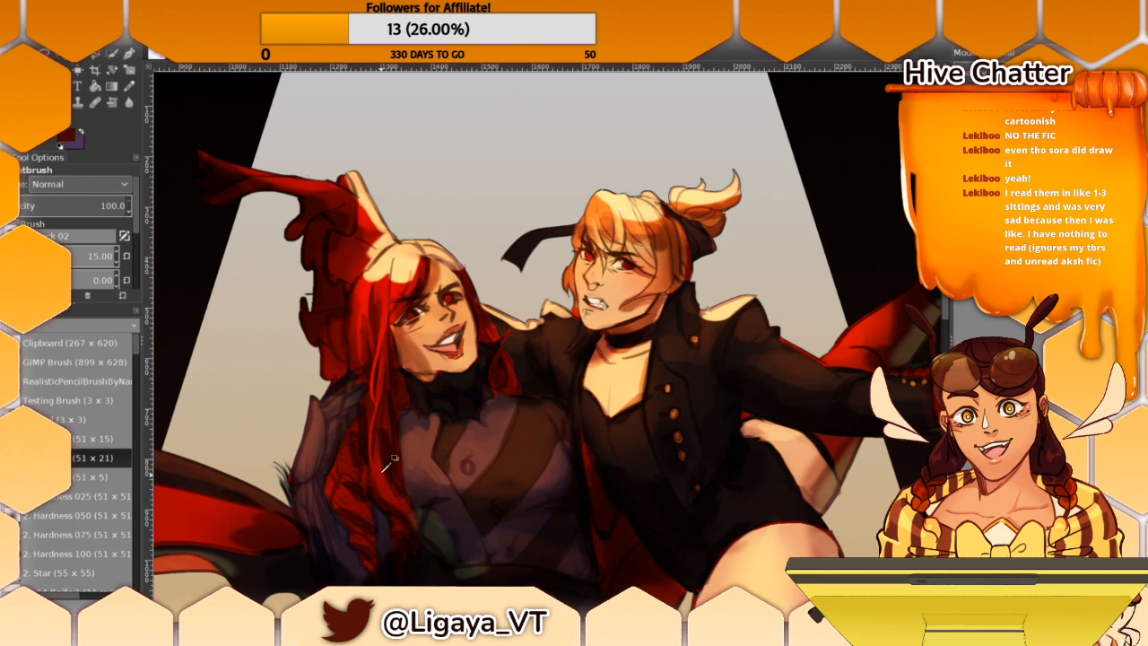
Step: Refine the long red hair lock hanging over the chest with sampled mid and dark reds
left_click(388, 453, "ctrl")
left_click_drag(380, 460, 391, 487)
left_click(388, 330, "ctrl")
left_click(387, 437, "ctrl")
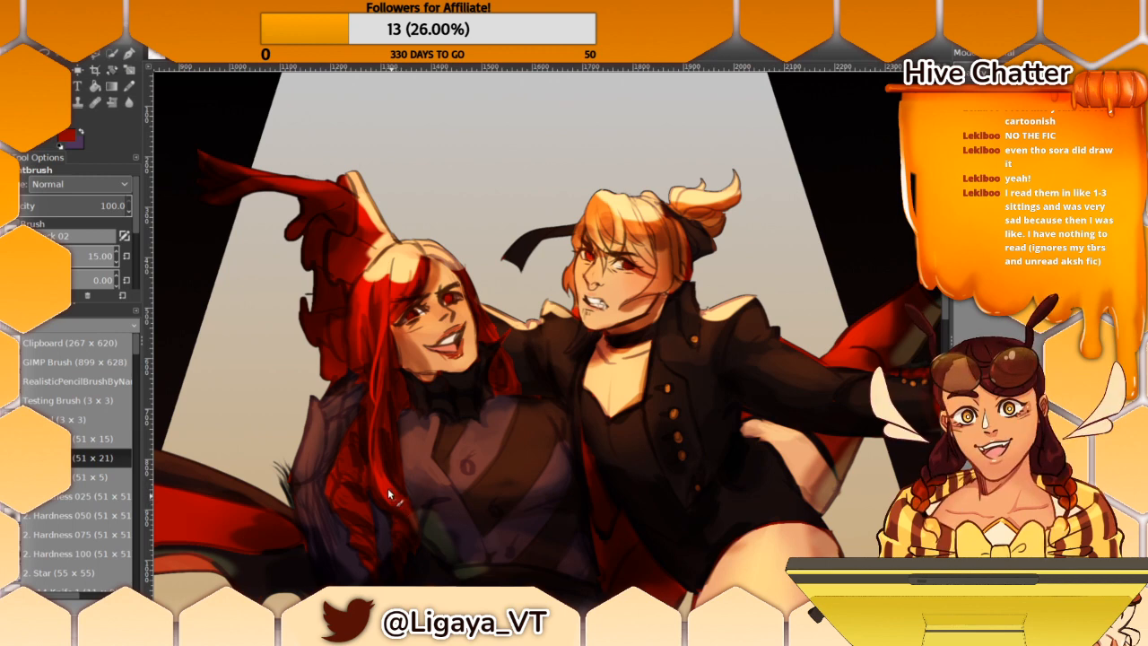
left_click(382, 441, "ctrl")
Step: Render the red hair from below the pale fringe down to the shoulder with alternating sampled light and dark reds
mouse_move(372, 306)
left_mouse_down()
mouse_move(349, 275)
mouse_move(359, 306)
left_mouse_up()
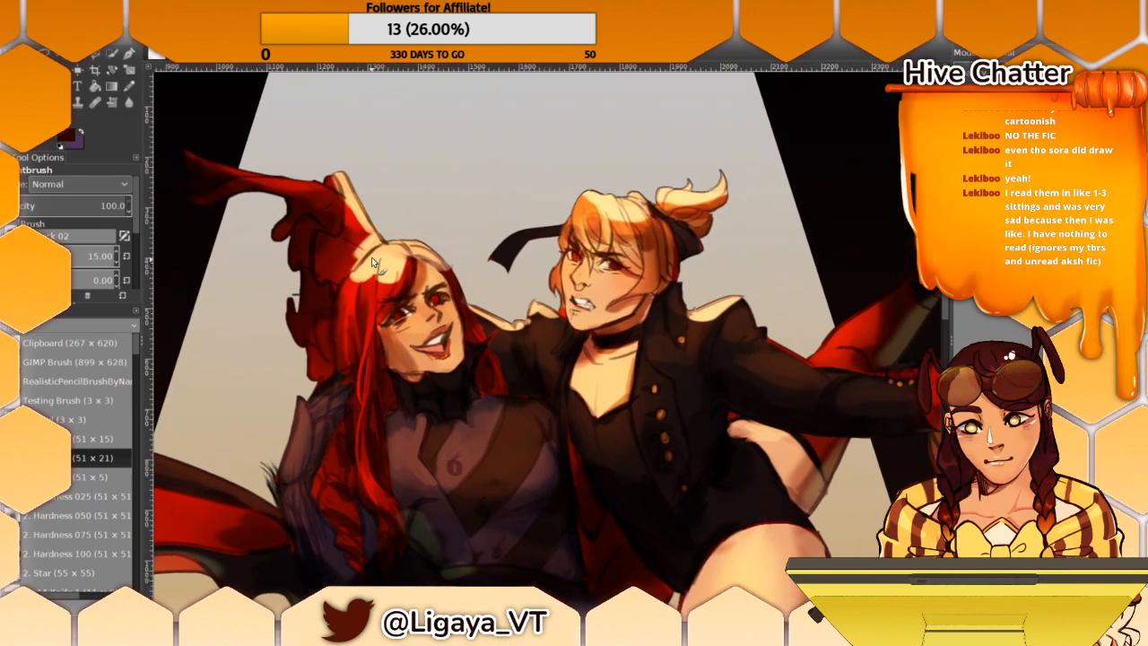
left_click(377, 419, "ctrl")
left_click(385, 439, "ctrl")
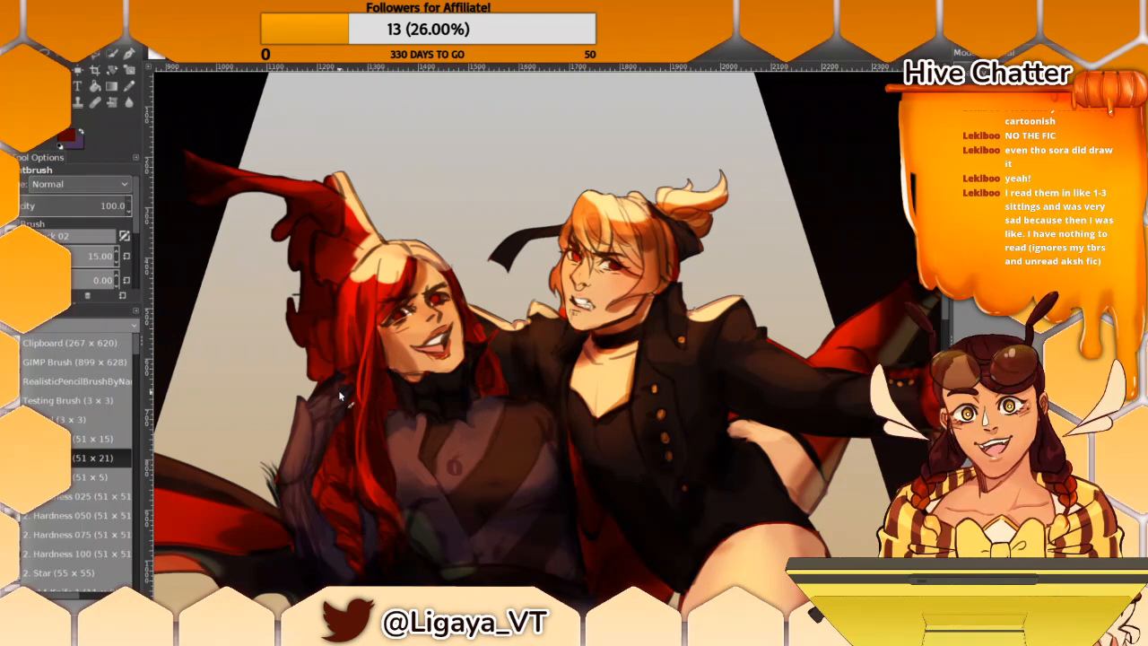
left_click_drag(364, 281, 369, 280)
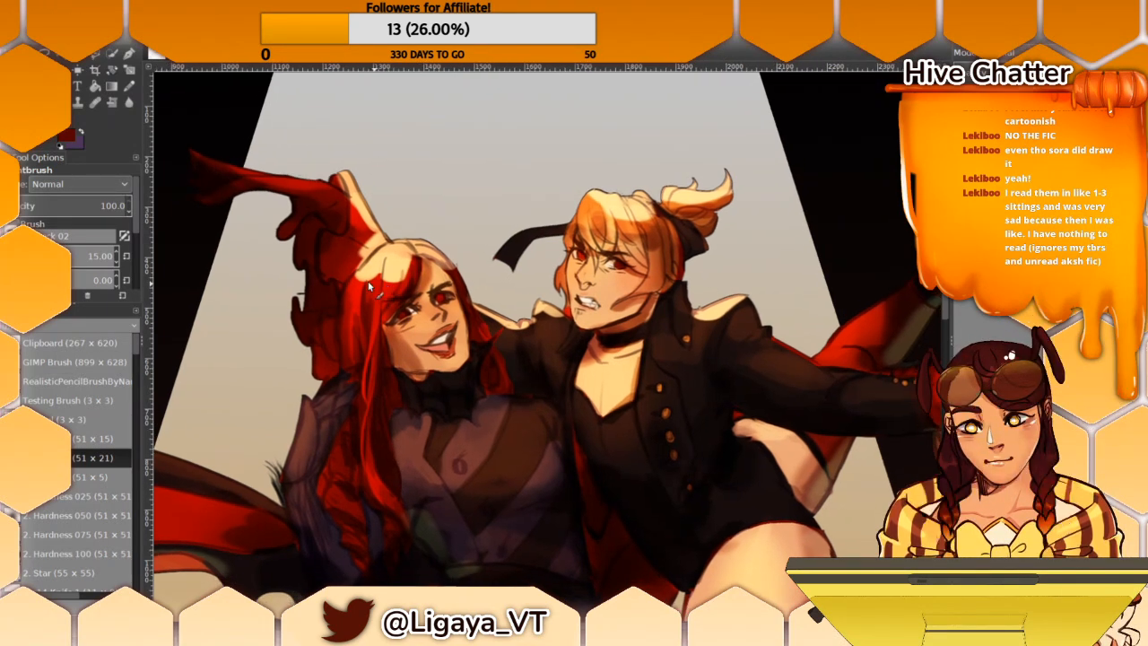
left_click(378, 441, "ctrl")
left_click(378, 451, "ctrl")
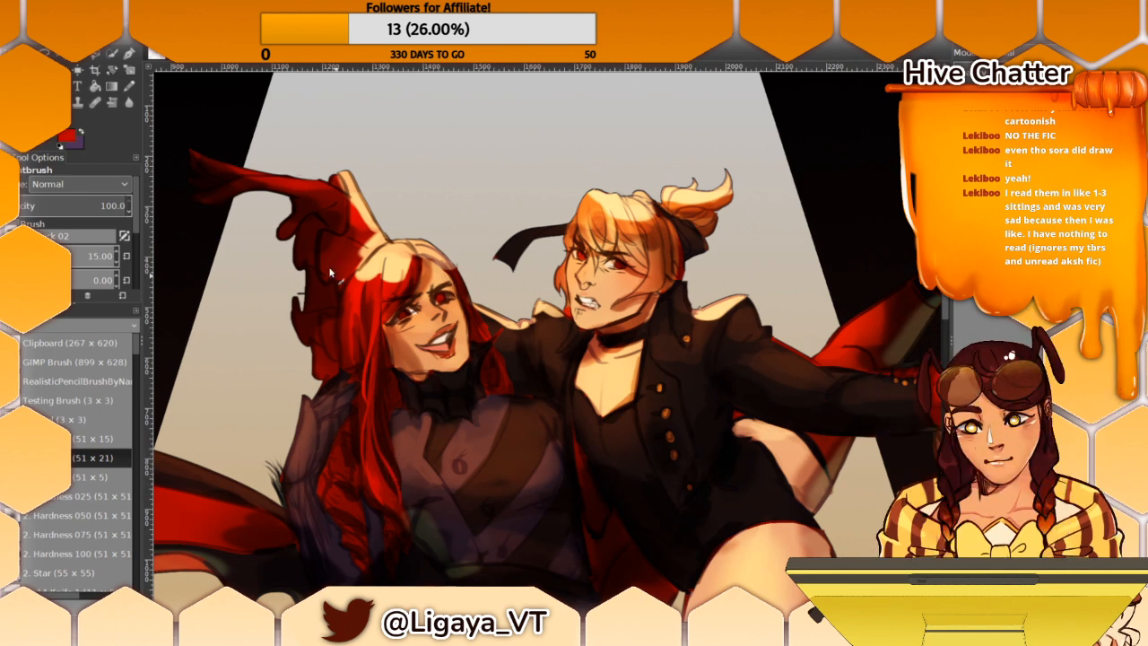
left_click(379, 440, "ctrl")
Step: Extend the ends of the red hair lock toward the waist, sampling dark red and black for the tips and edges
left_click_drag(339, 330, 372, 361)
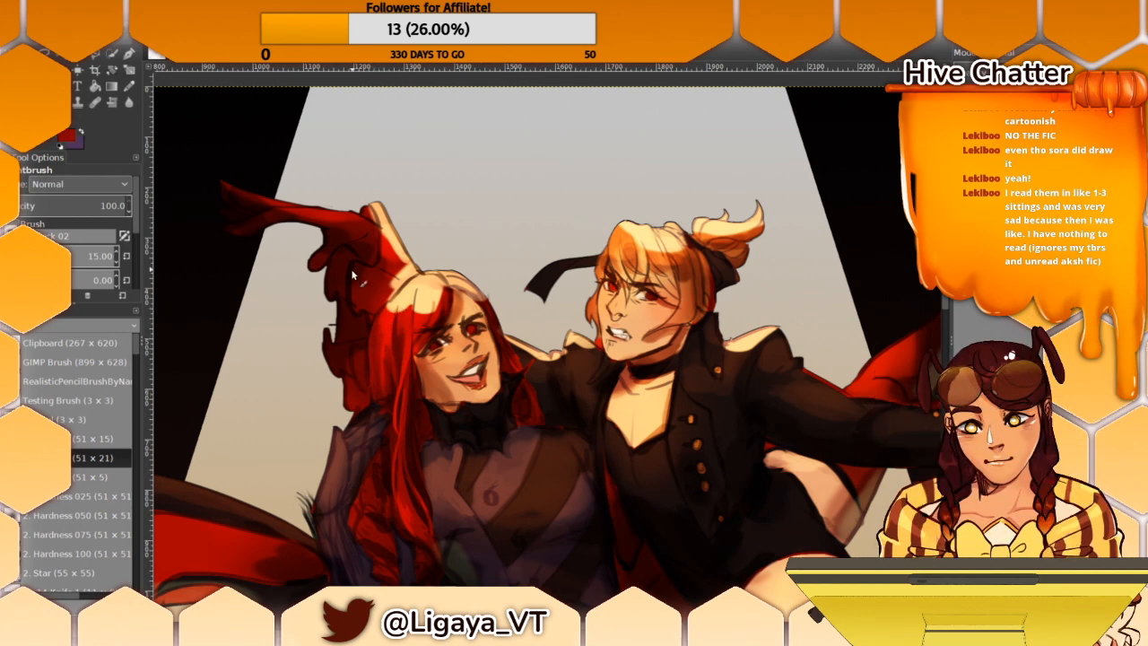
scroll(353, 275, "down", 4)
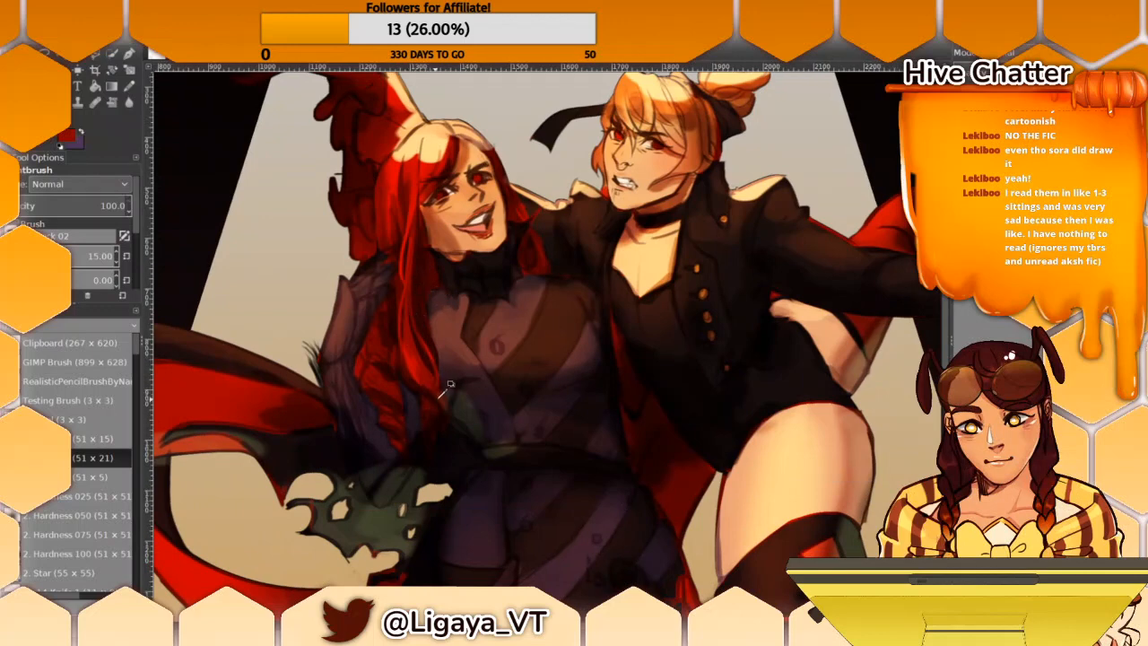
left_click(438, 397, "ctrl")
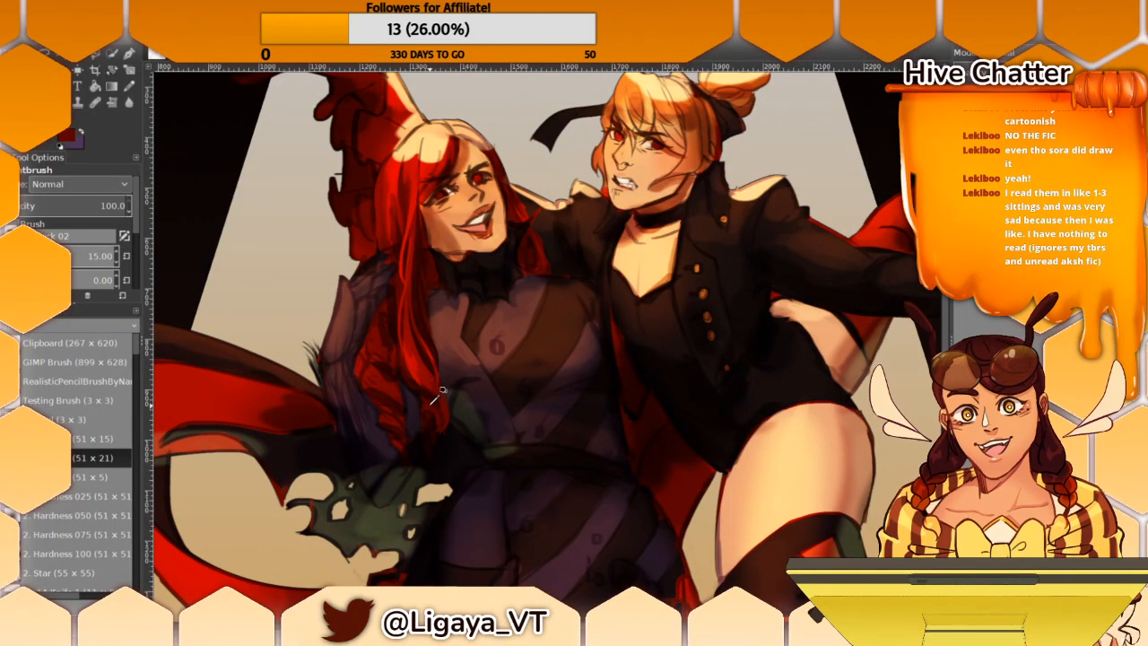
left_click(457, 414, "ctrl")
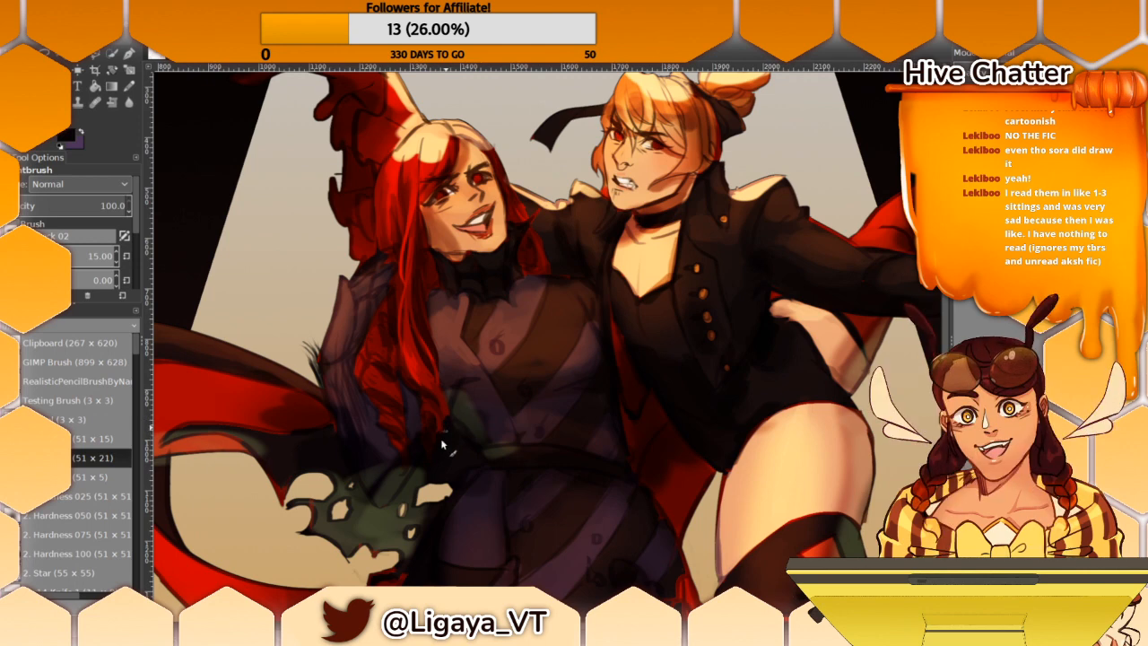
Step: Refine the lower strands and edges of the red hair lock over the chest with sampled dark and bright reds
left_click(443, 406, "ctrl")
left_click(433, 401, "ctrl")
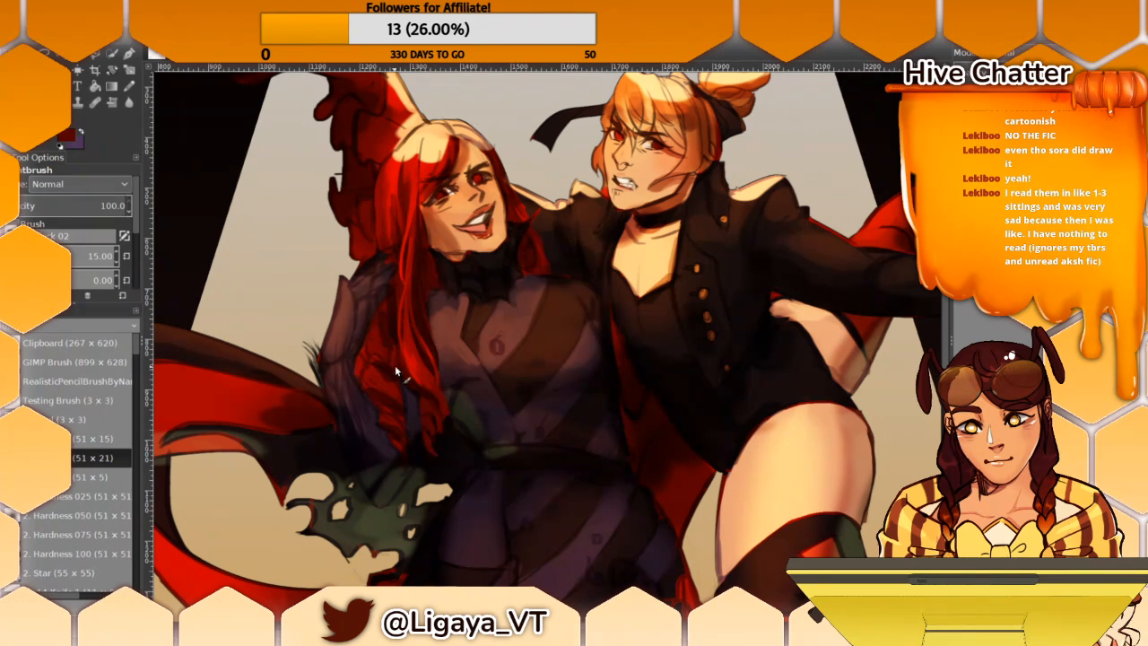
left_click_drag(395, 367, 411, 255)
left_click_drag(448, 348, 438, 360)
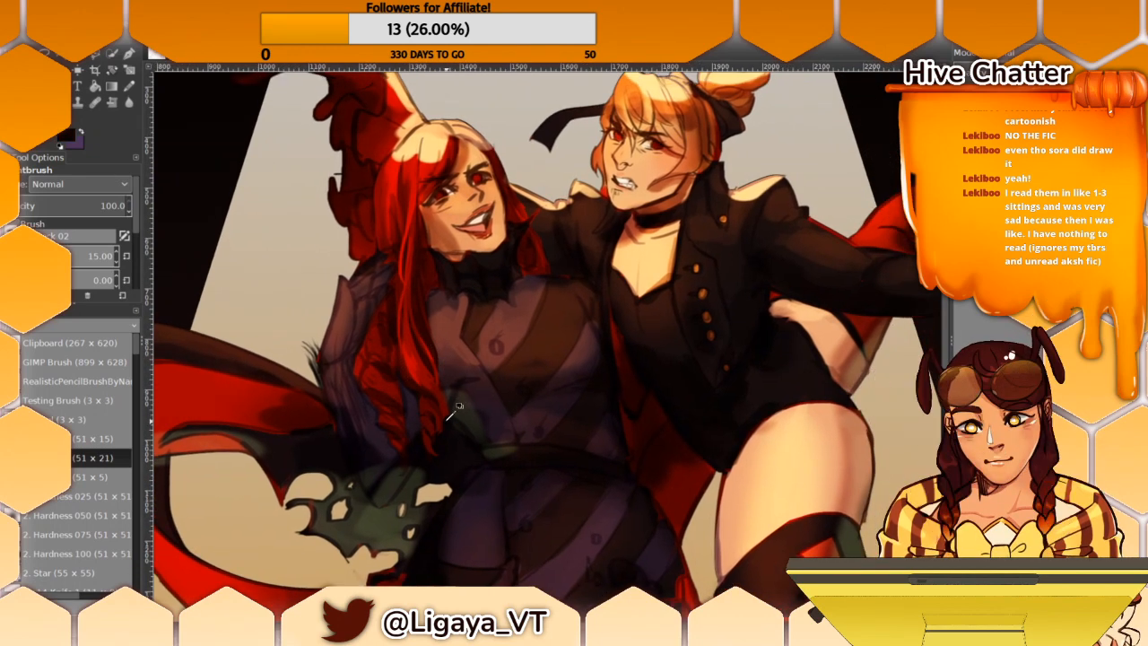
left_click(436, 373, "ctrl")
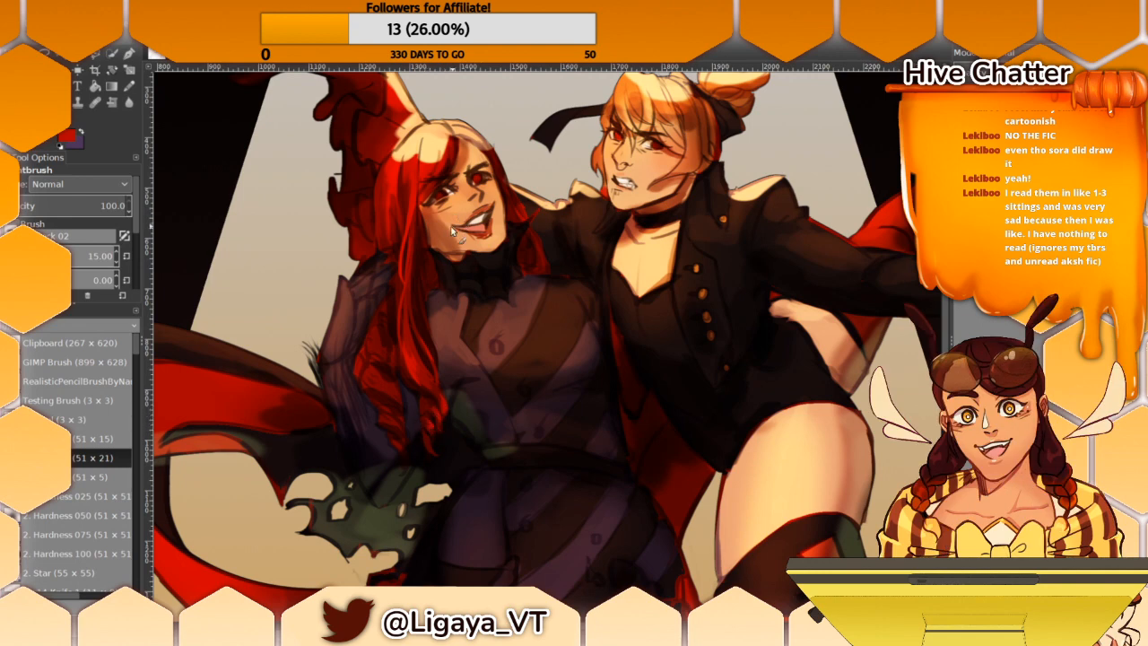
Step: Paint bright strands down the red hair beside the face, from the pale crown to the shoulder, with sampled reds
scroll(452, 230, "up", 3)
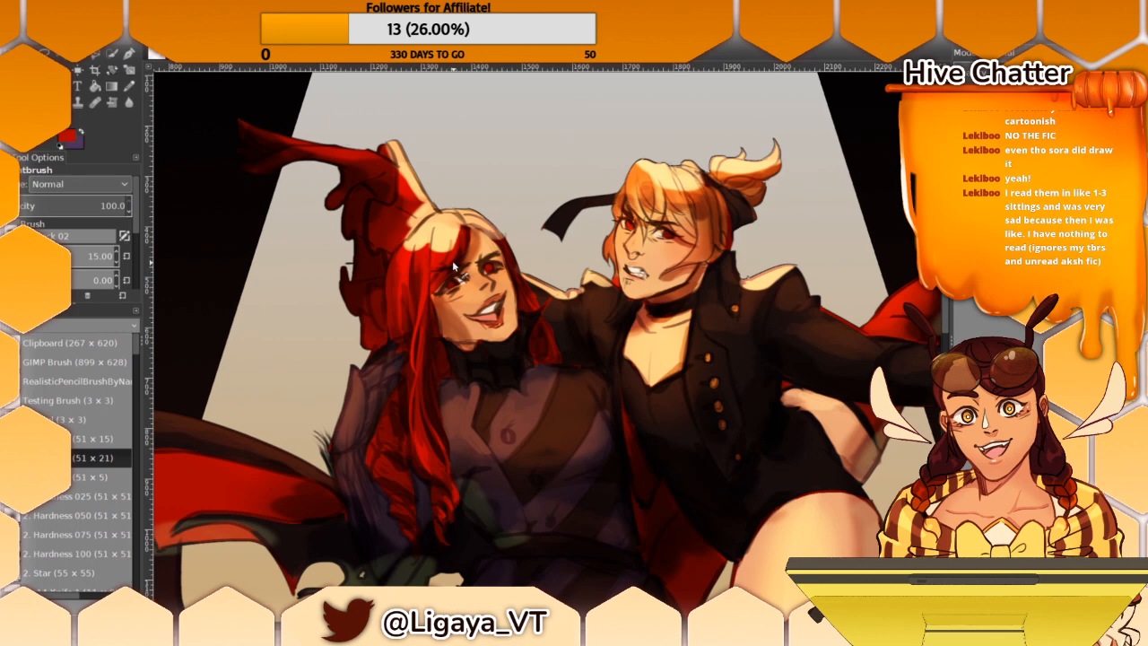
left_click_drag(470, 306, 502, 311)
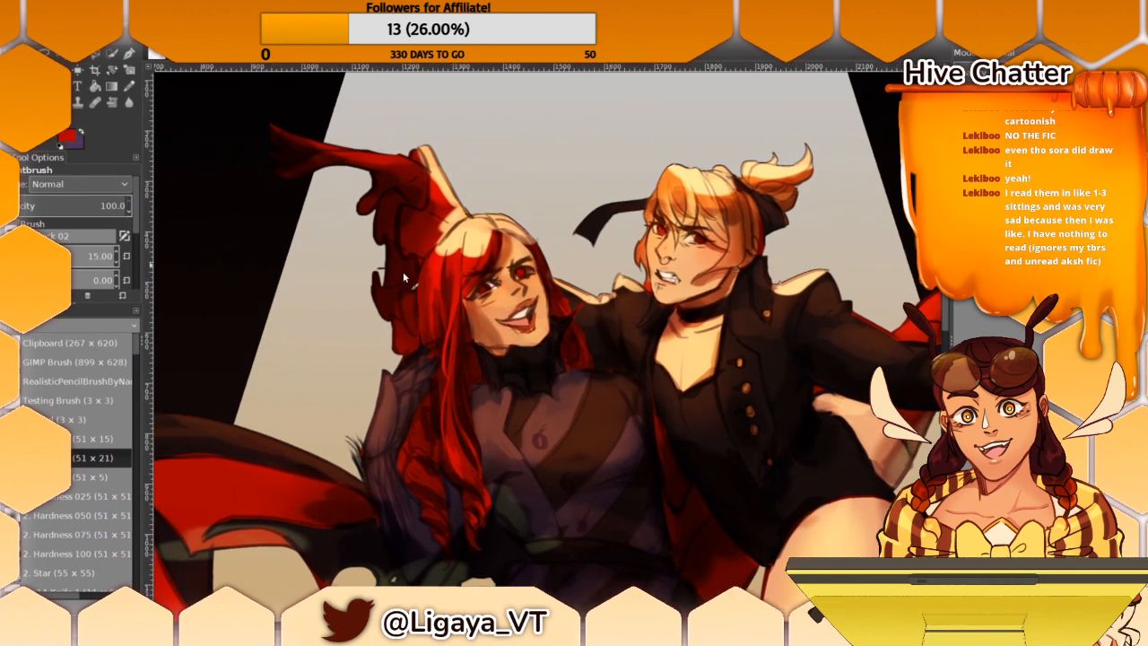
mouse_move(416, 374)
left_mouse_down()
mouse_move(410, 394)
mouse_move(422, 379)
left_mouse_up()
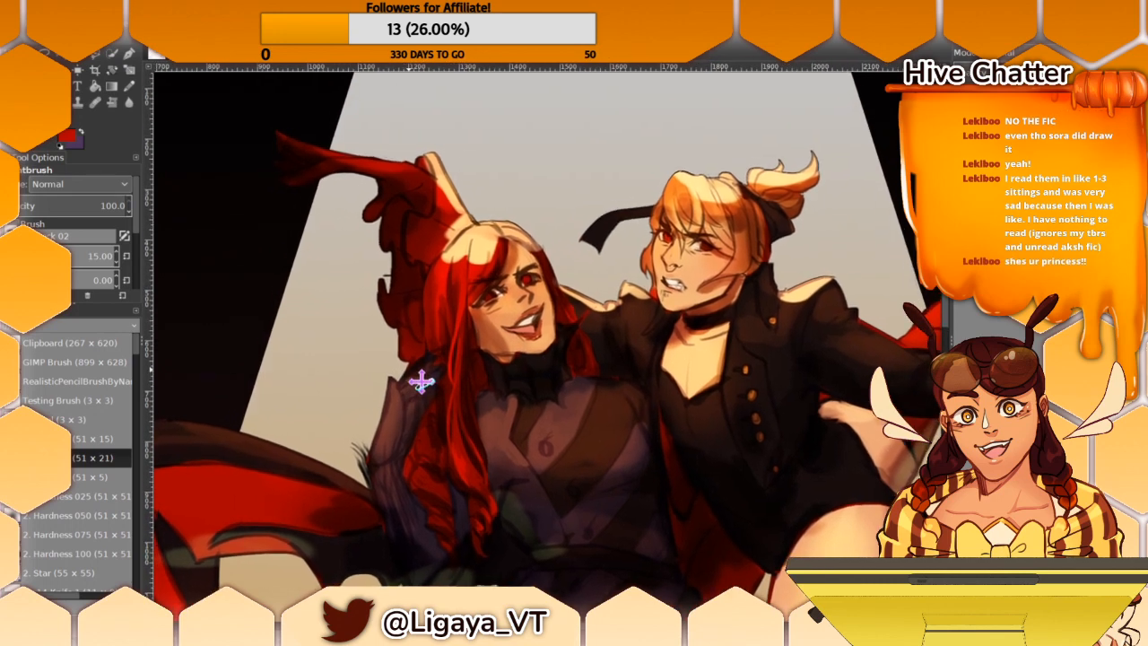
left_click(445, 396, "ctrl")
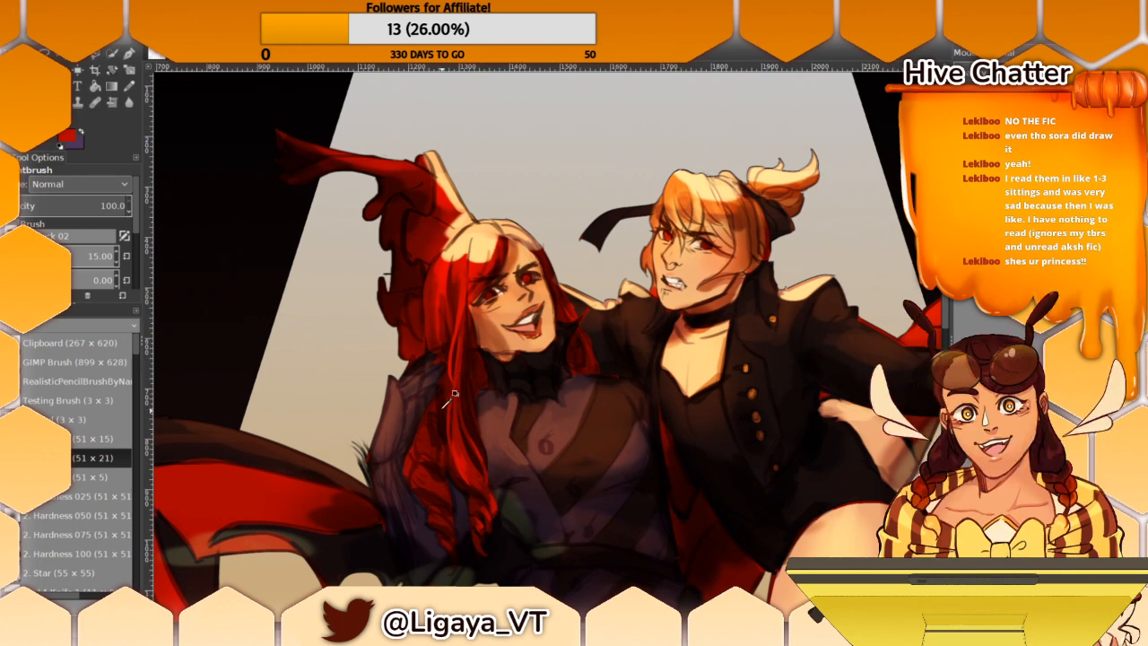
left_click_drag(444, 253, 437, 329)
left_click(446, 336, "ctrl")
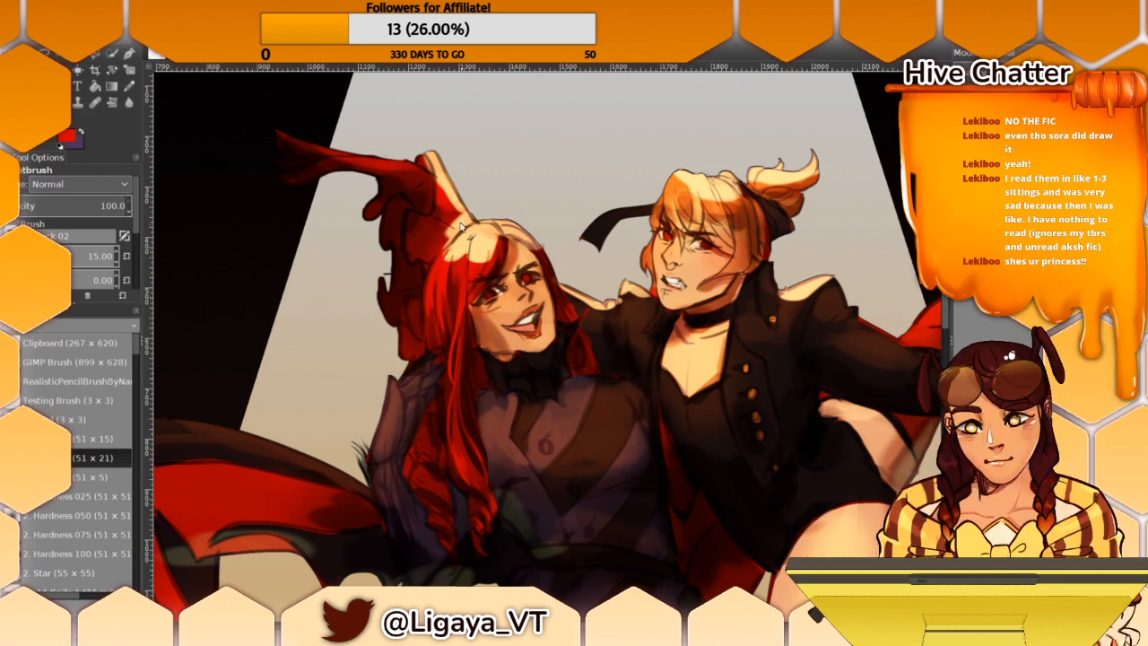
left_click_drag(432, 285, 450, 341)
Step: Set the brush size to 37.16 and reshape where the pale crown highlight meets the red fringe with sampled cream and red
left_click_drag(94, 262, 83, 263)
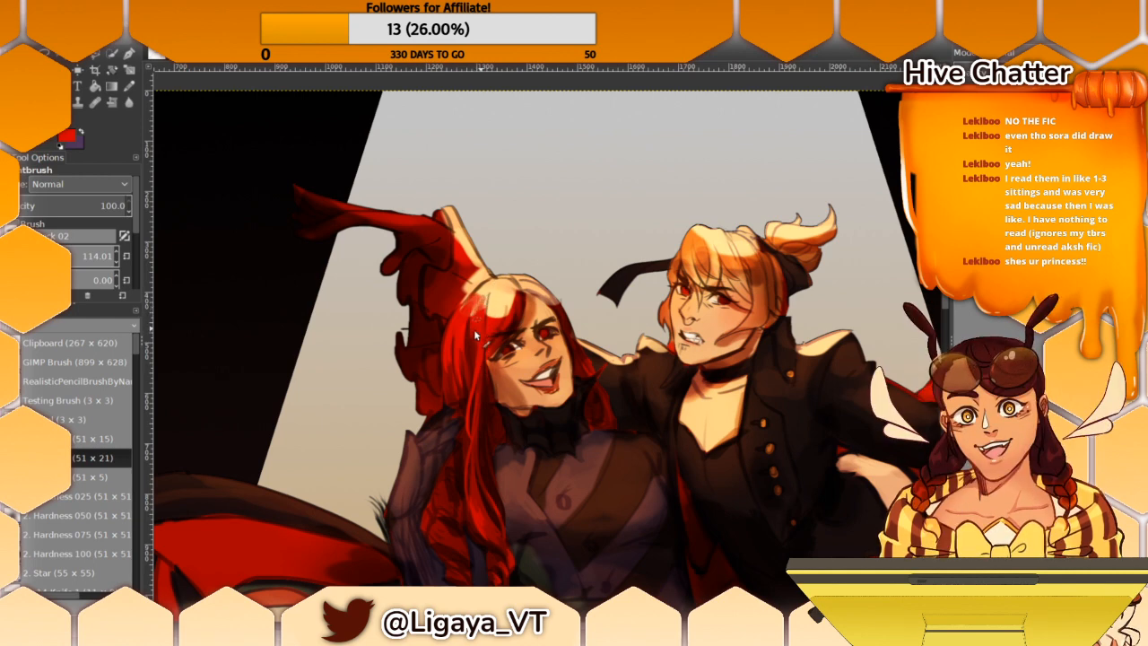
left_click_drag(504, 287, 489, 319)
left_click(87, 256)
left_click(508, 276, "ctrl")
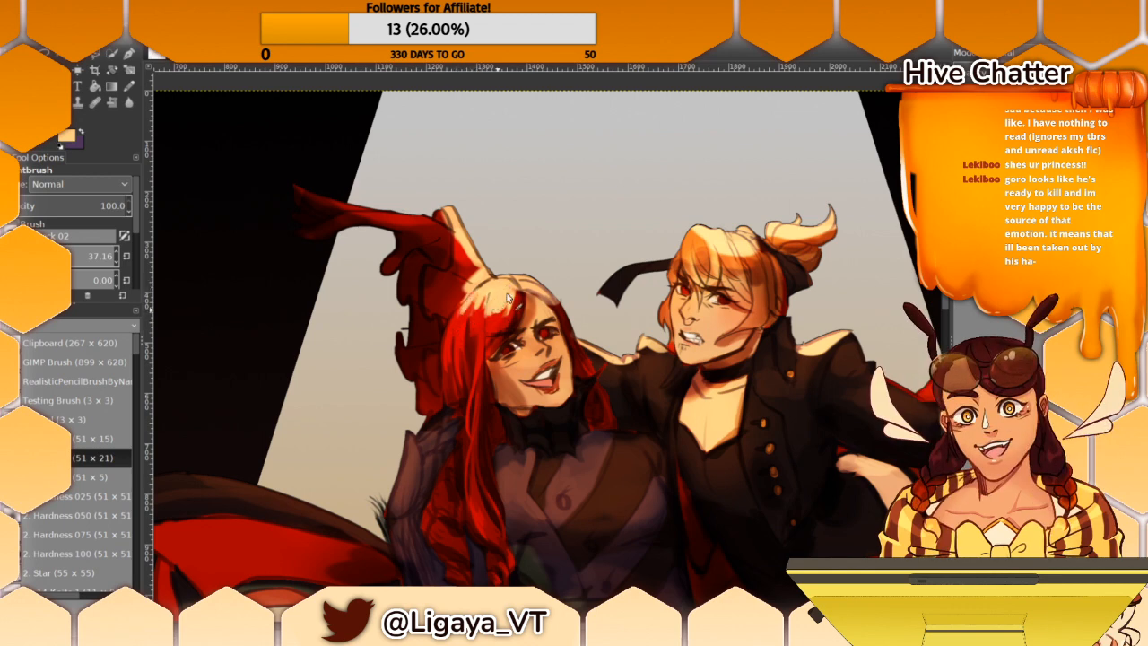
left_click(495, 316, "ctrl")
left_click_drag(549, 279, 559, 298)
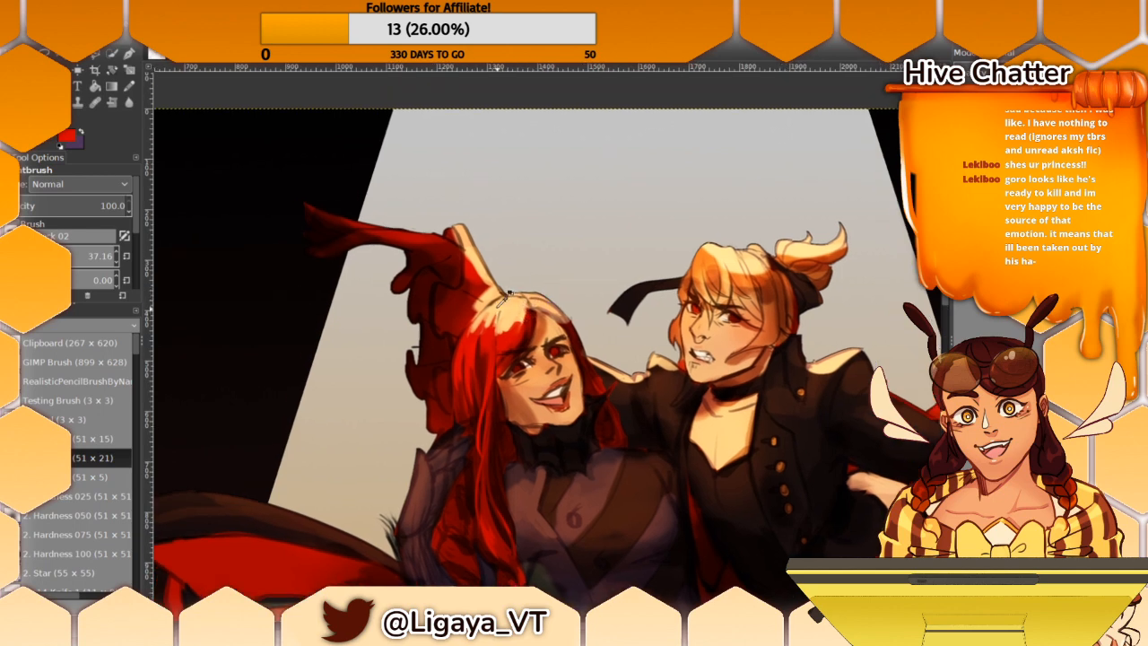
Step: Render the pale highlight on the red-haired character's crown beside the hat with sampled peach, tan and cream tones
left_click(489, 317, "ctrl")
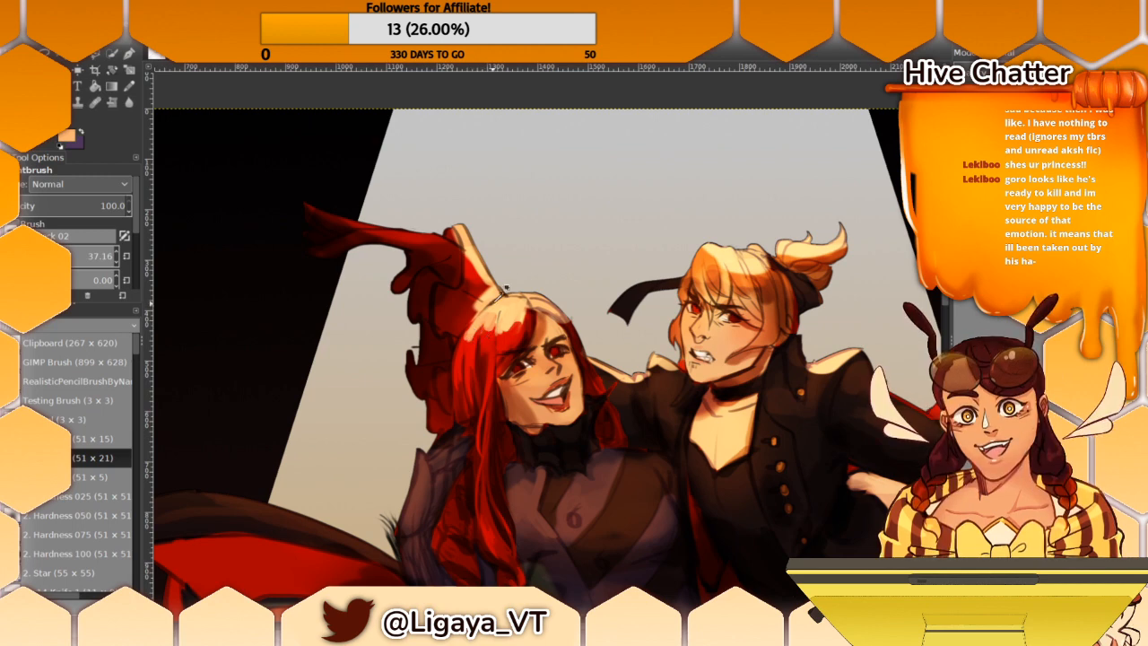
left_click(485, 309, "ctrl")
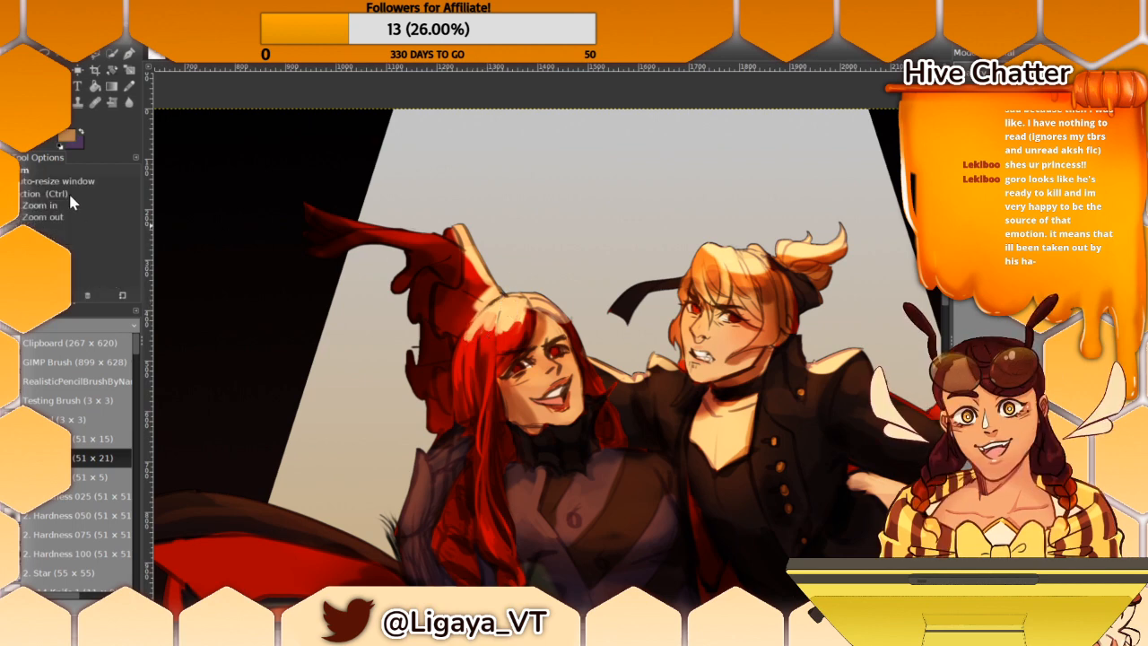
left_click(497, 305, "ctrl")
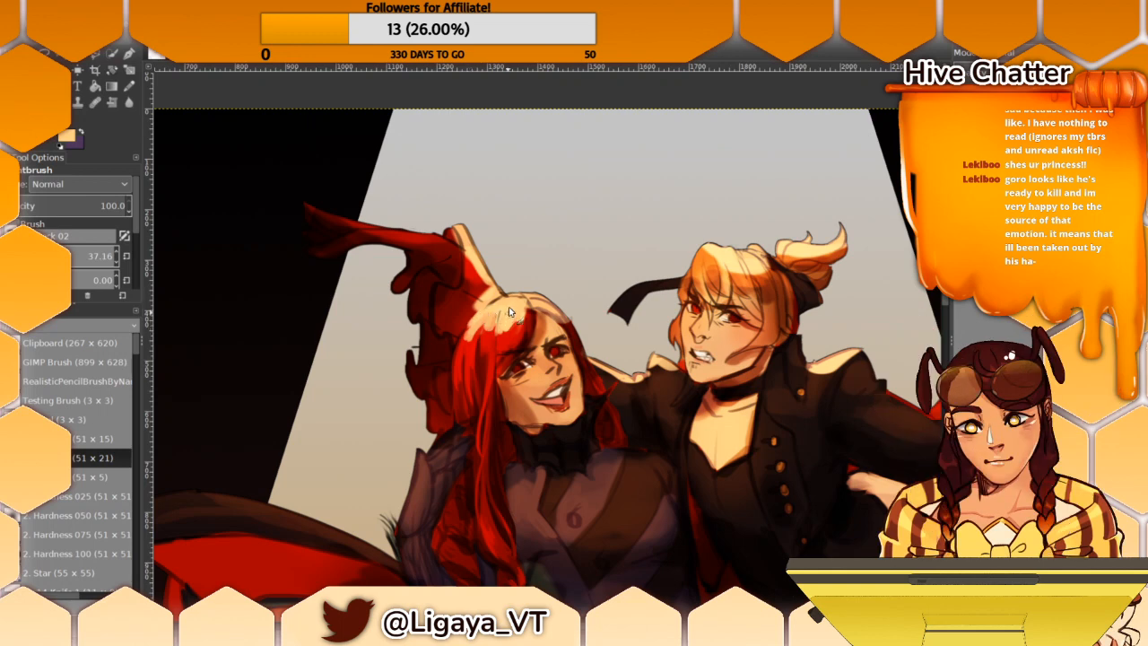
left_click_drag(495, 313, 498, 370)
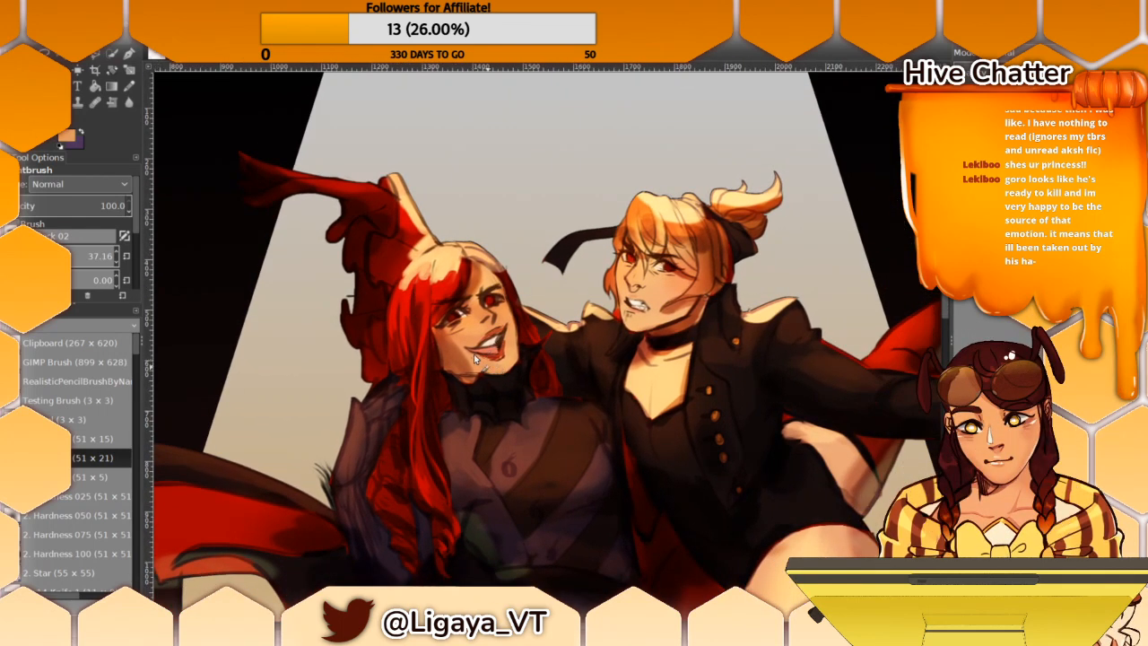
Step: Repaint the red-haired character's grinning mouth and surrounding cheek with skin, lip and teeth colours sampled from the face
left_click(498, 356, "ctrl")
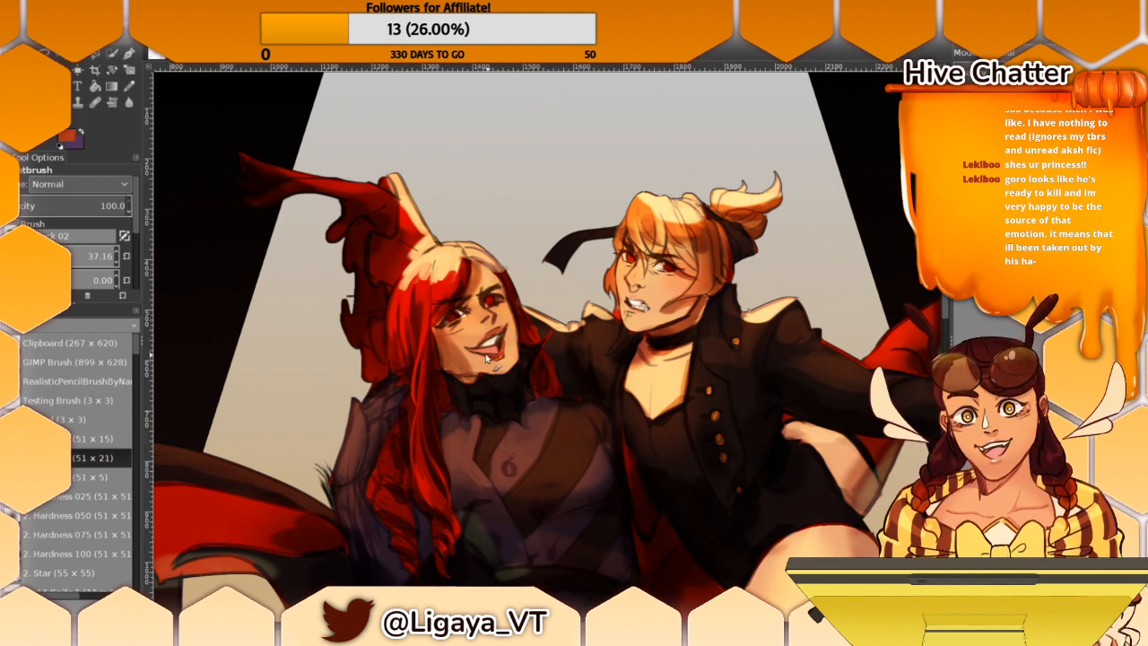
left_click(468, 313, "ctrl")
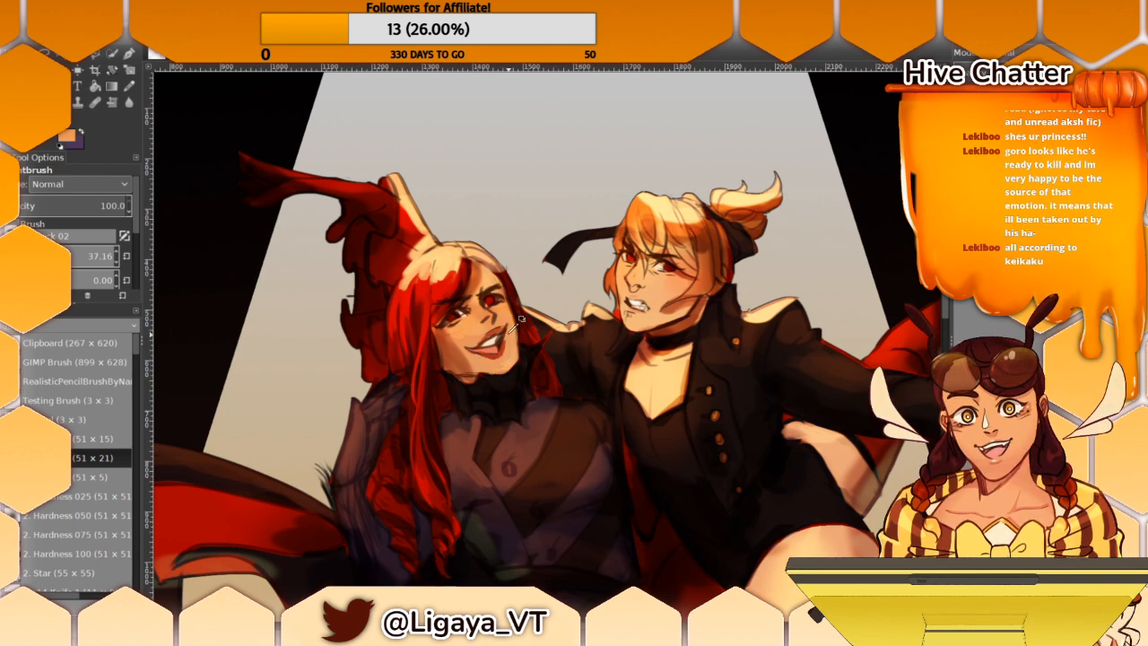
left_click(475, 337, "ctrl")
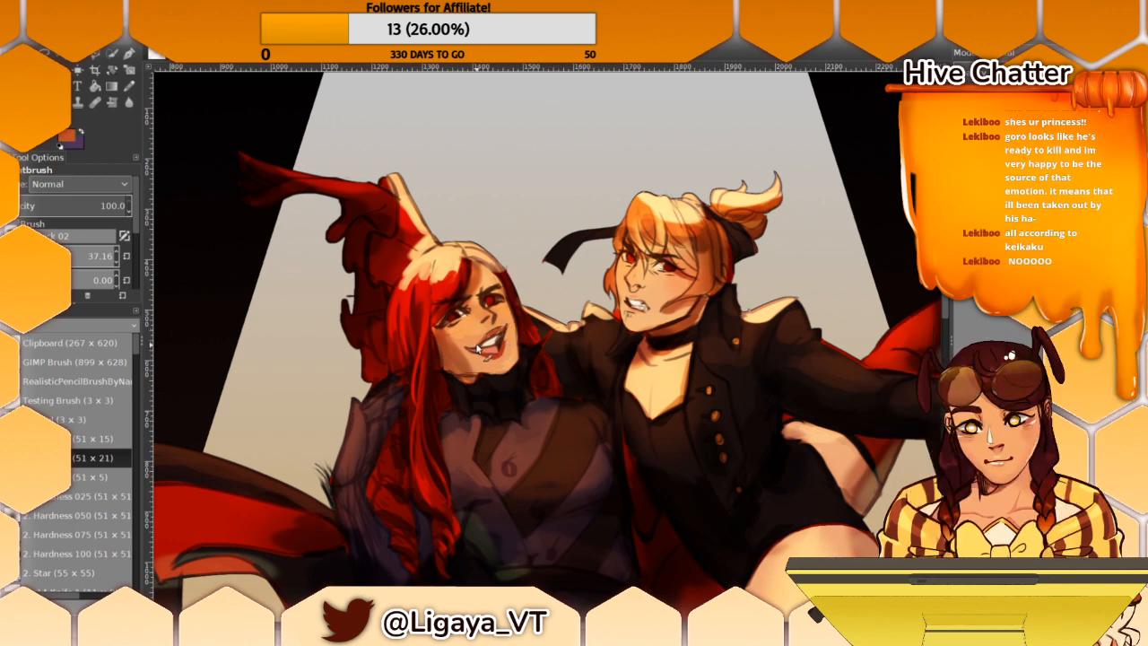
left_click(509, 312, "ctrl")
left_click(466, 331, "ctrl")
left_click(476, 332, "ctrl")
left_click(484, 336, "ctrl")
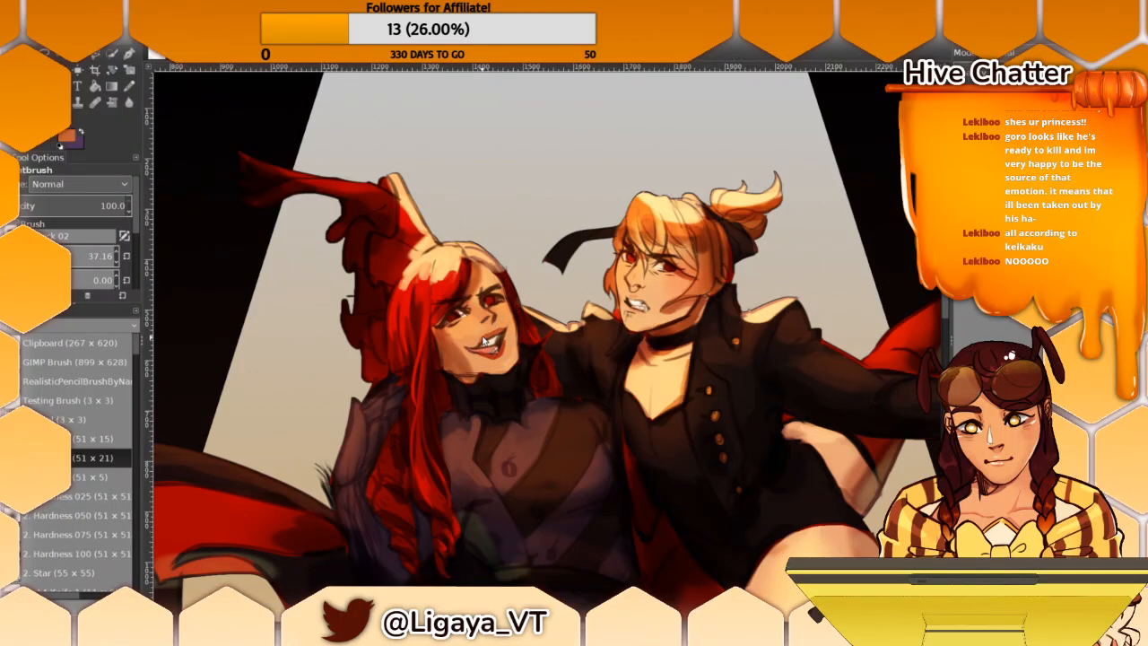
left_click(461, 347, "ctrl")
Step: Define the shadows in the red-haired character's lower curls using dark and mid reds sampled from the hair
left_click(409, 293, "ctrl")
left_click(401, 310, "ctrl")
scroll(424, 273, "down", 3)
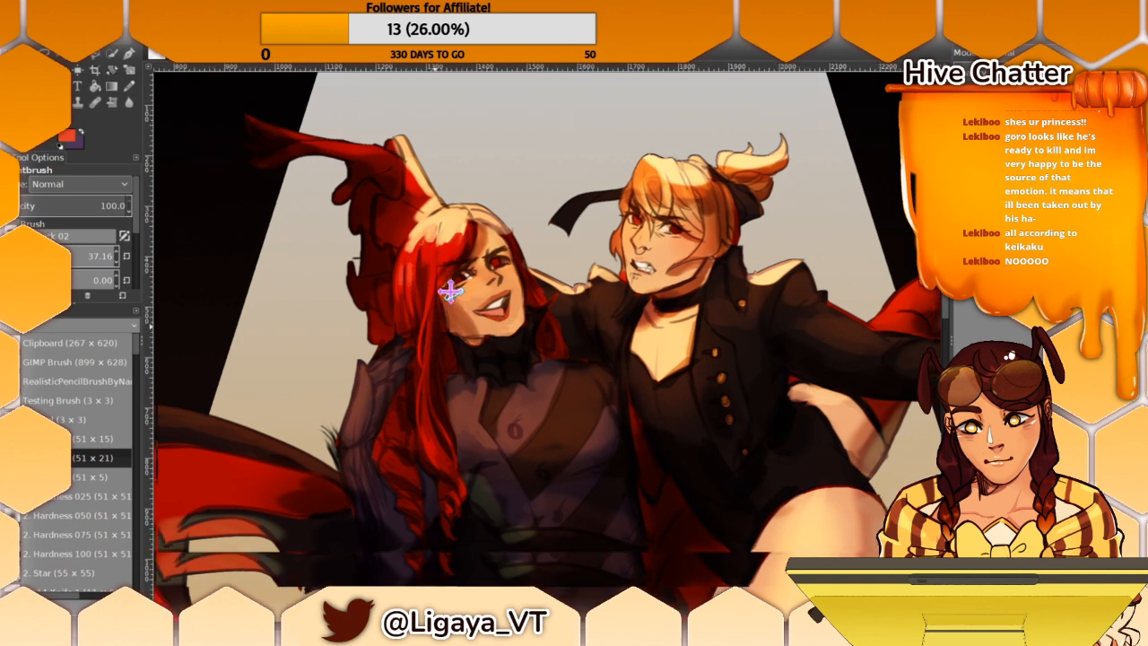
left_click(413, 369, "ctrl")
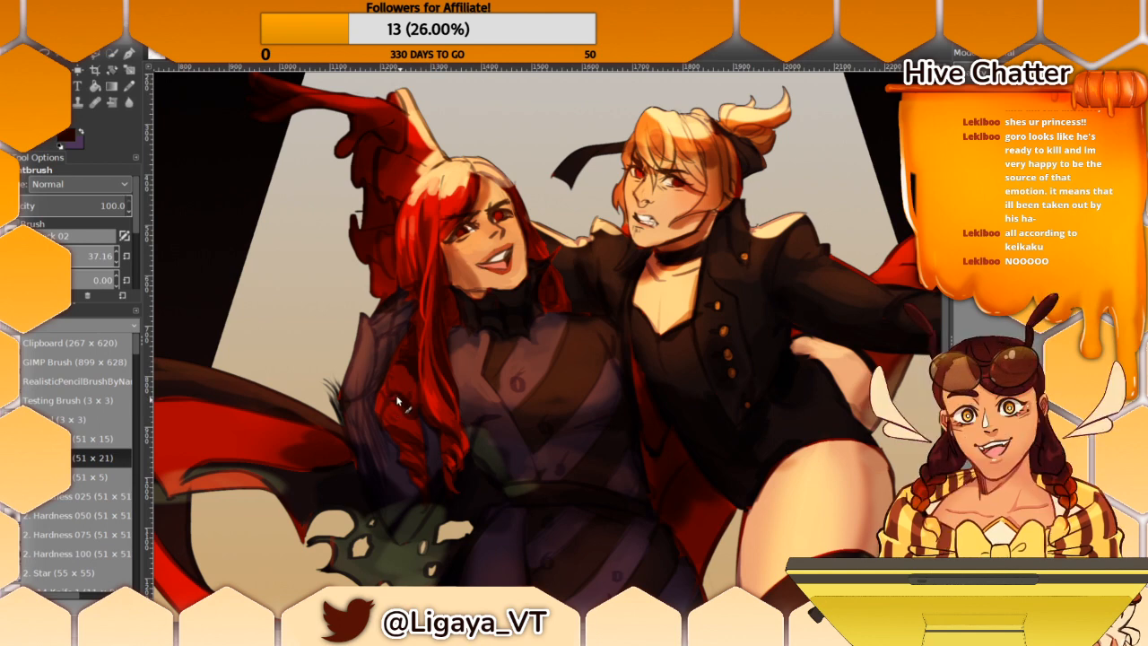
left_click(397, 368, "ctrl")
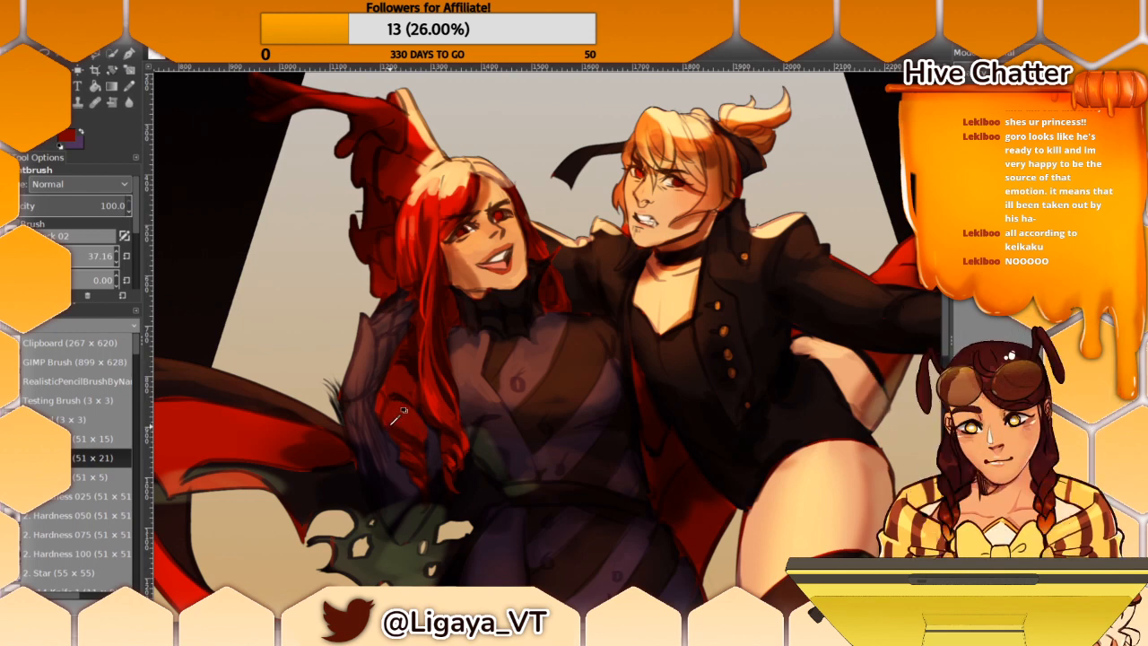
left_click(409, 382, "ctrl")
left_click(416, 431, "ctrl")
Step: Paint bright red highlights on the long curls hanging over the red-haired character's raised sleeve
left_click_drag(389, 287, 404, 333)
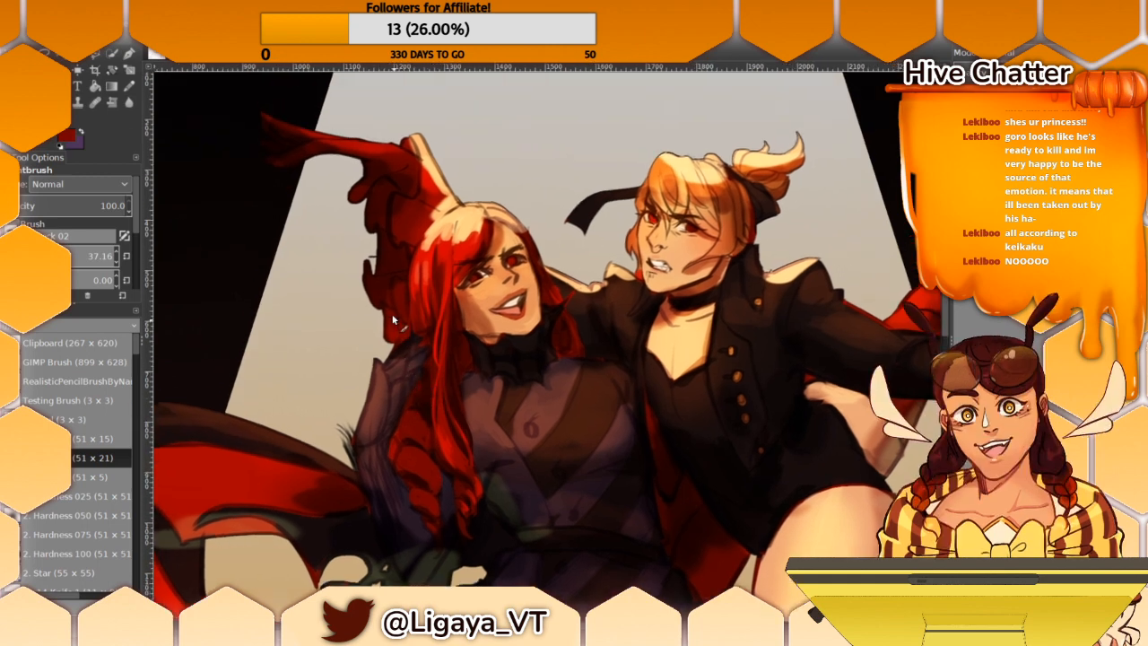
left_click(447, 386, "ctrl")
left_click_drag(408, 437, 413, 437)
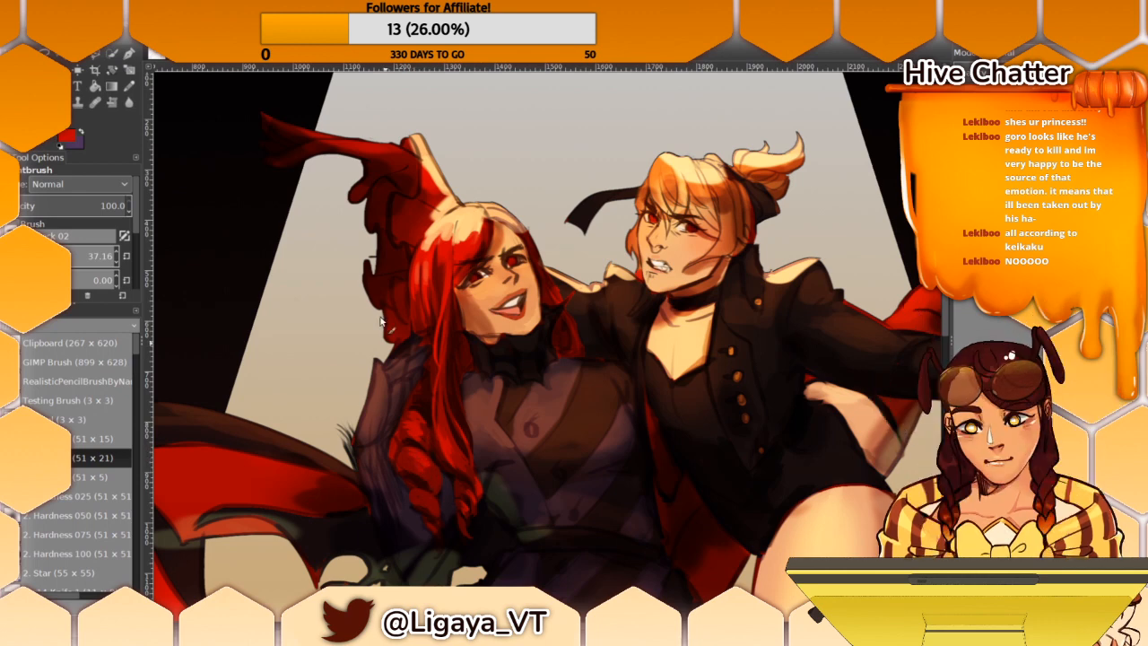
mouse_move(408, 394)
left_mouse_down()
mouse_move(403, 366)
mouse_move(408, 392)
mouse_move(425, 399)
mouse_move(436, 477)
left_mouse_up()
Step: Refine the tips of the long red curls with dark purple and red sampled from the sleeve and hair
left_click(407, 465, "ctrl")
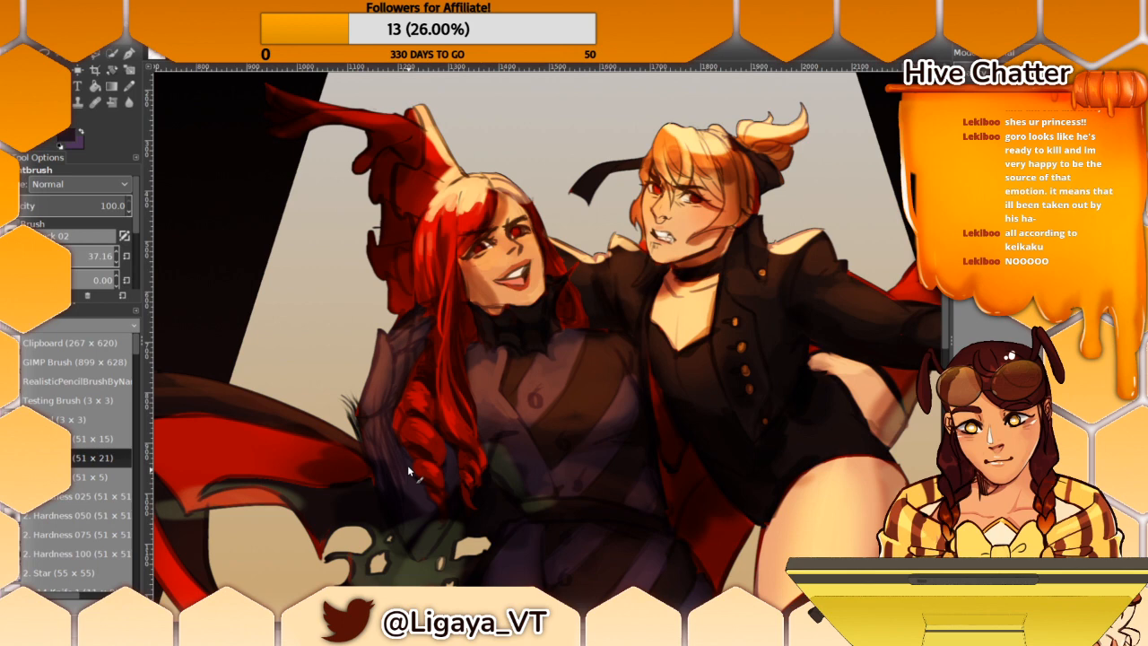
left_click(446, 497, "ctrl")
left_click(435, 512, "ctrl")
left_click_drag(431, 505, 438, 529)
mouse_move(376, 343)
left_mouse_down()
mouse_move(368, 370)
mouse_move(405, 406)
left_mouse_up()
left_click(428, 449, "ctrl")
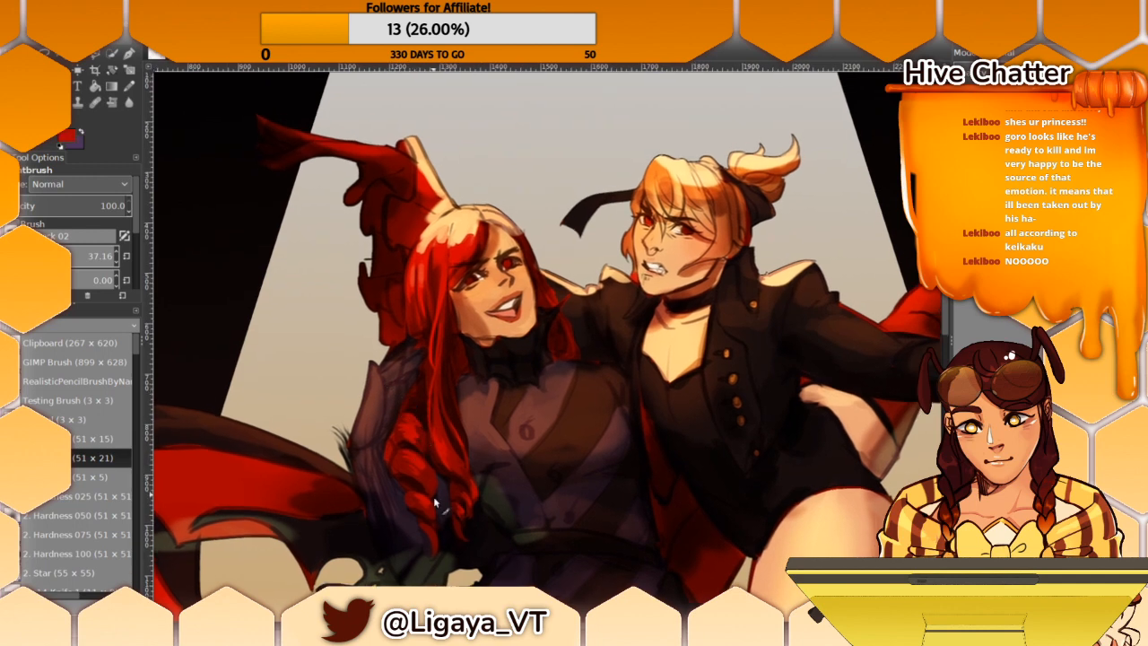
left_click_drag(404, 351, 409, 398)
Step: Paint dark red strands through the long hair and along the edge of the red-haired character's head
left_click(424, 430, "ctrl")
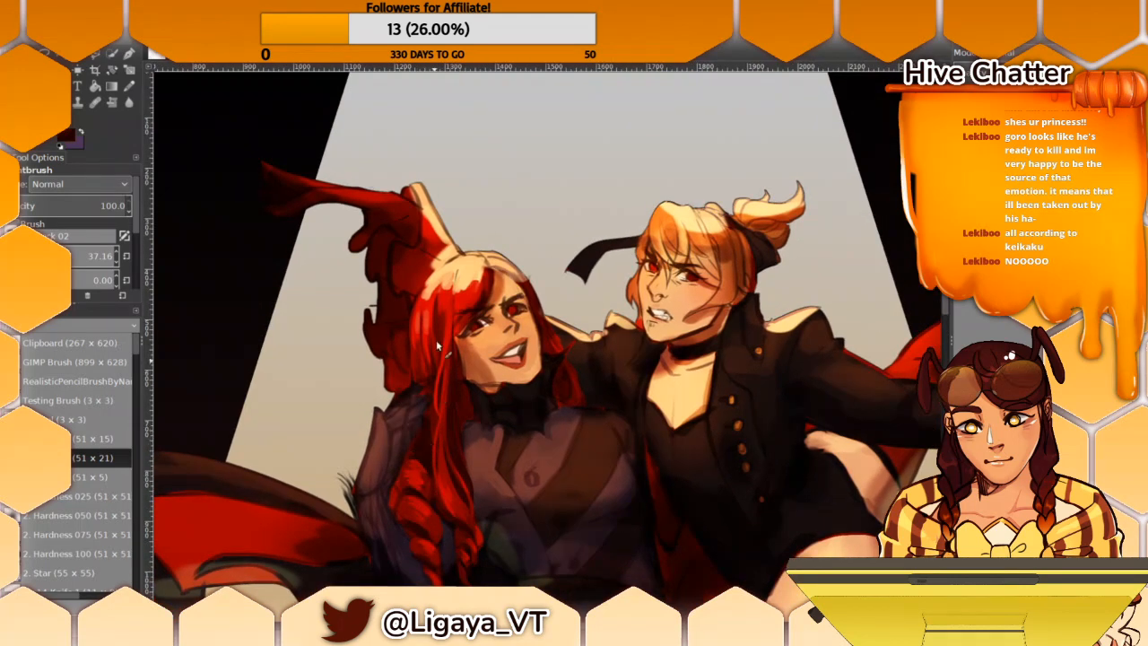
left_click_drag(412, 280, 407, 333)
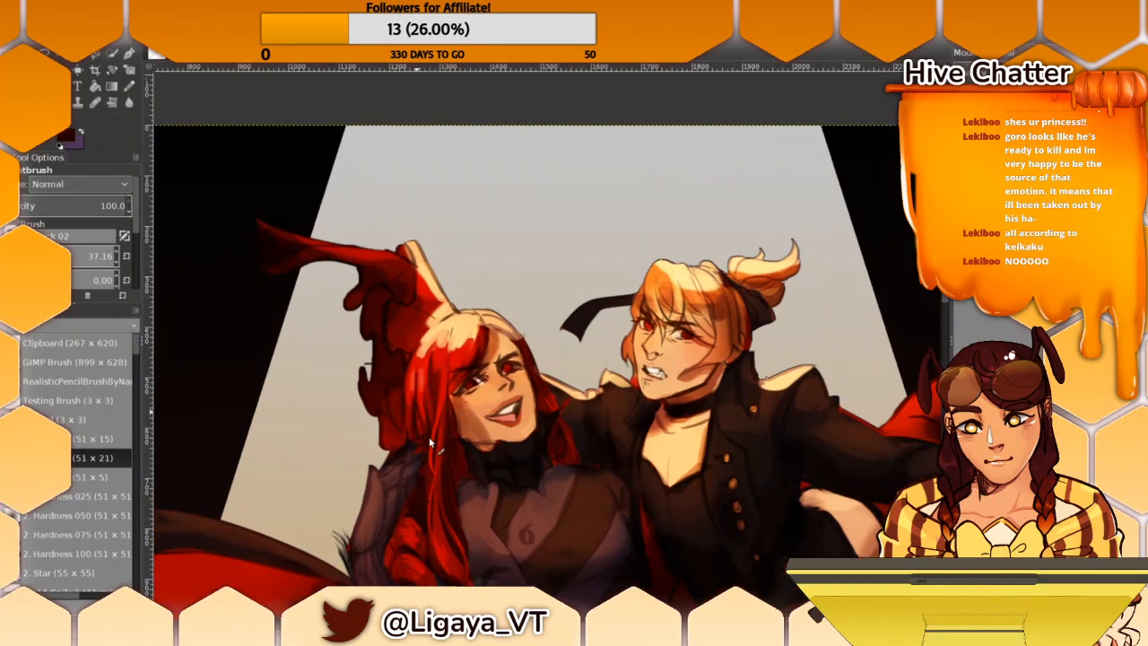
left_click_drag(395, 277, 411, 351)
left_click_drag(466, 411, 385, 352)
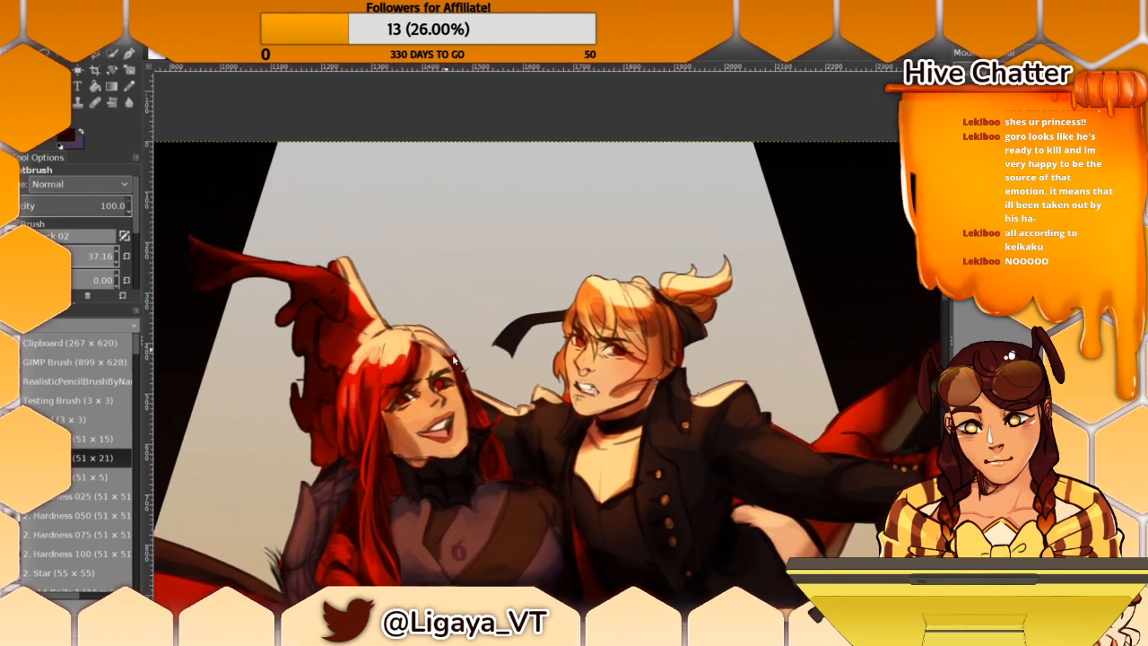
left_click(465, 440, "ctrl")
left_click(463, 448, "ctrl")
left_click_drag(409, 348, 425, 316)
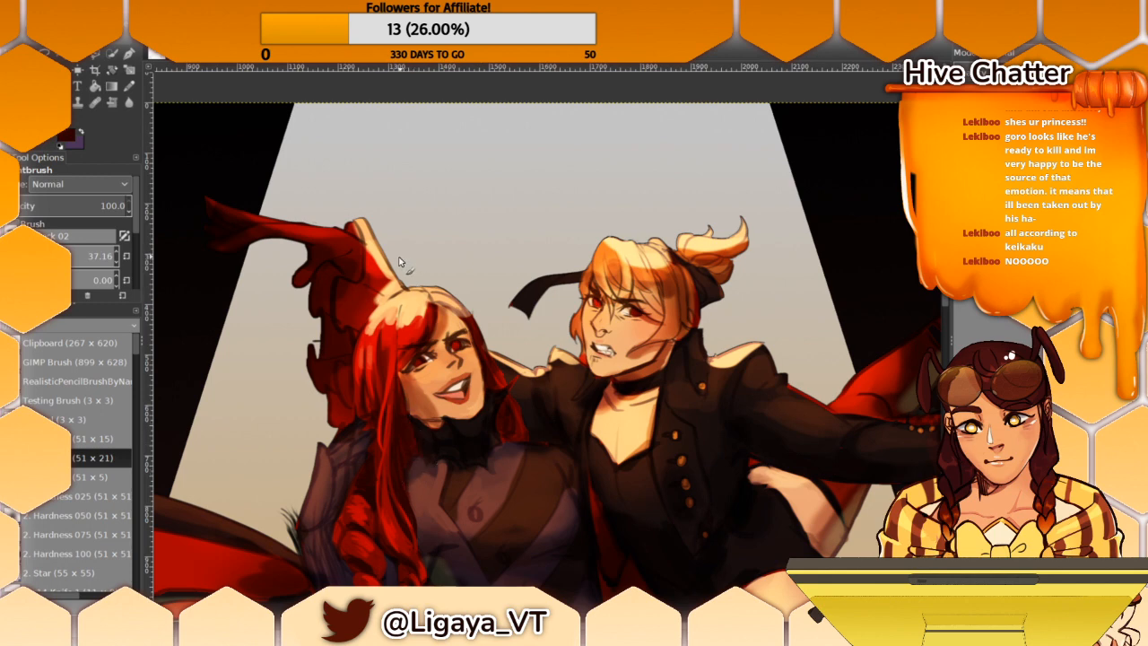
Step: Paint bright red strands falling beside the red-haired character's cheek and jaw
left_click(431, 416, "ctrl")
left_click(428, 420, "ctrl")
left_click(418, 327, "ctrl")
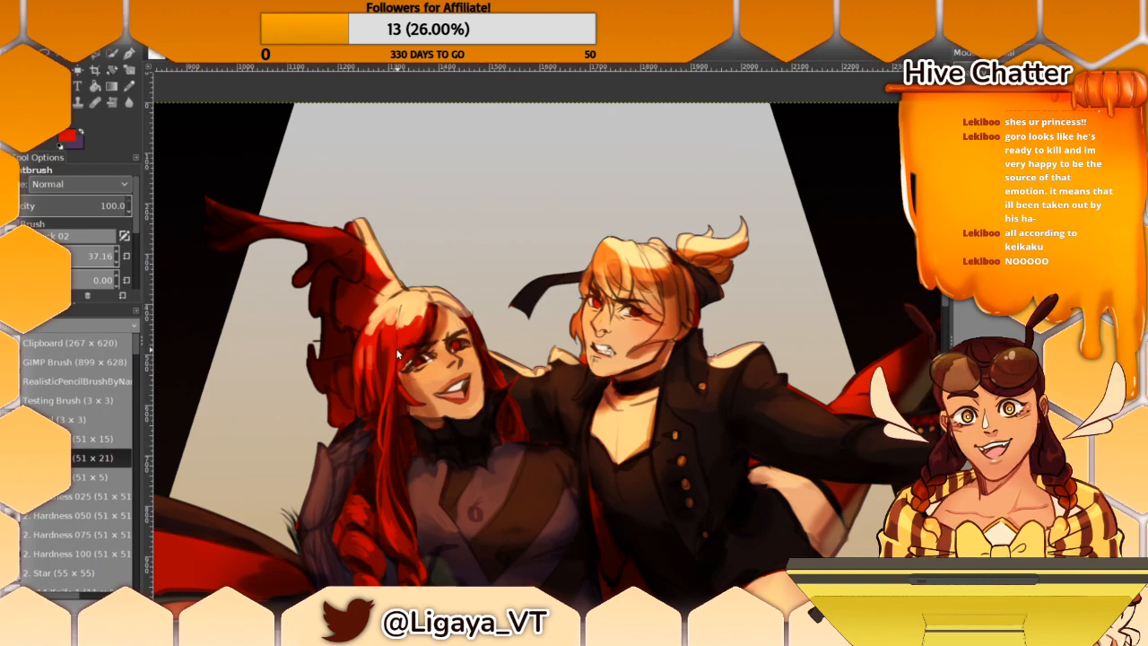
left_click_drag(422, 406, 440, 366)
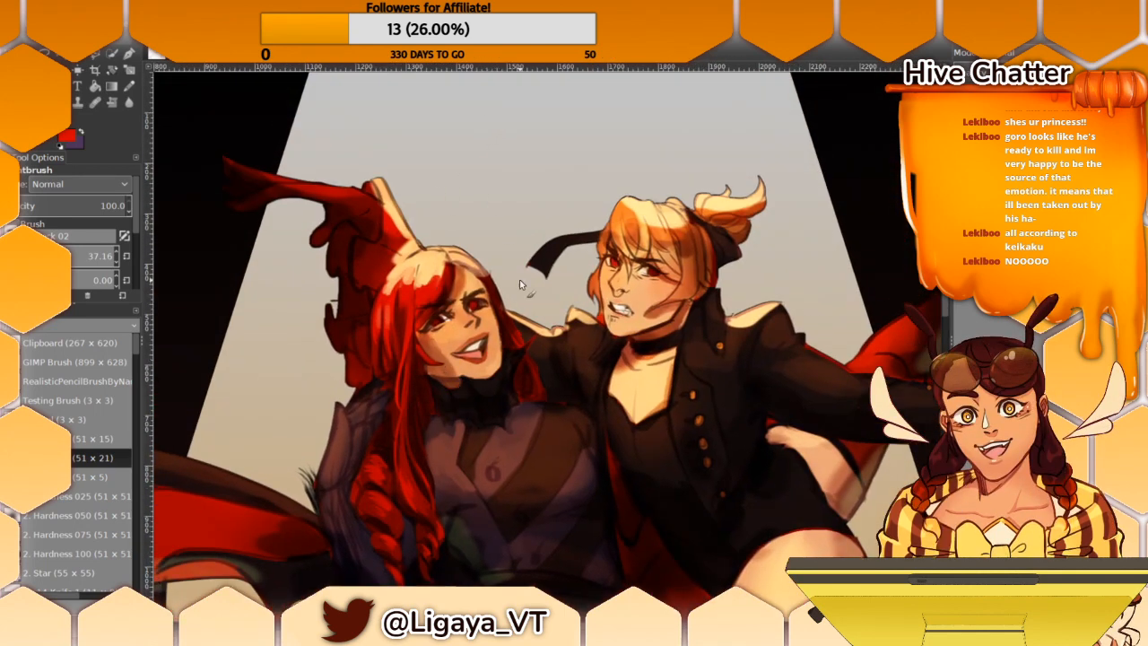
Step: Rework the hair behind the red-haired character's neck with reds sampled from the nearby strands
left_click(522, 319, "ctrl")
left_click(551, 372, "ctrl")
left_click_drag(479, 273, 523, 322)
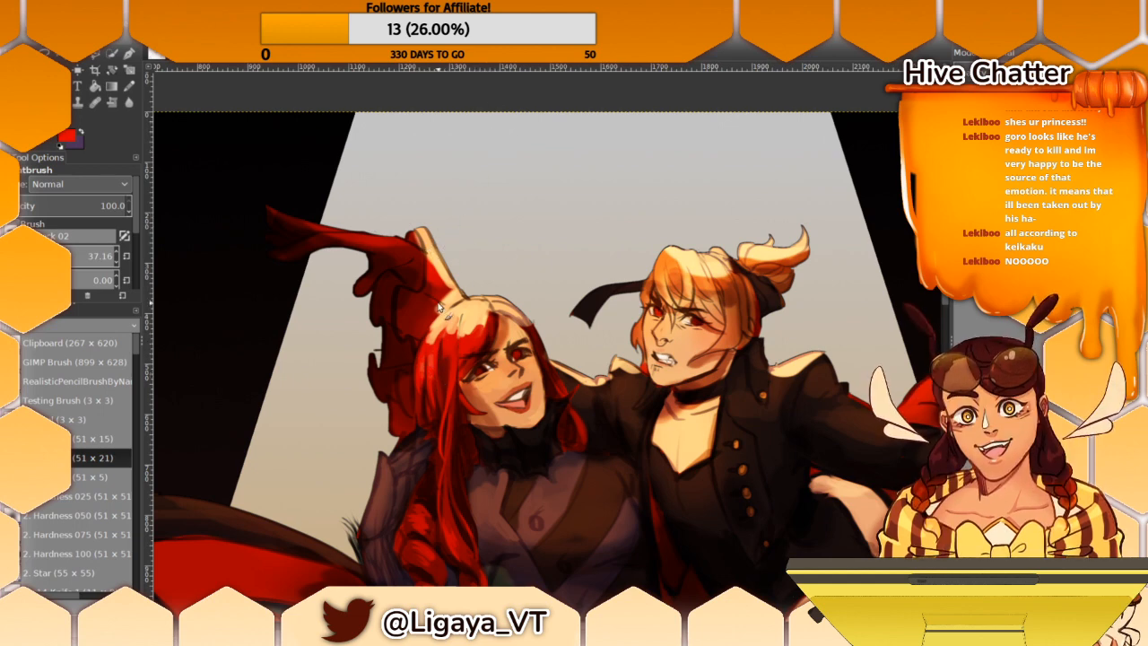
left_click_drag(418, 343, 399, 377)
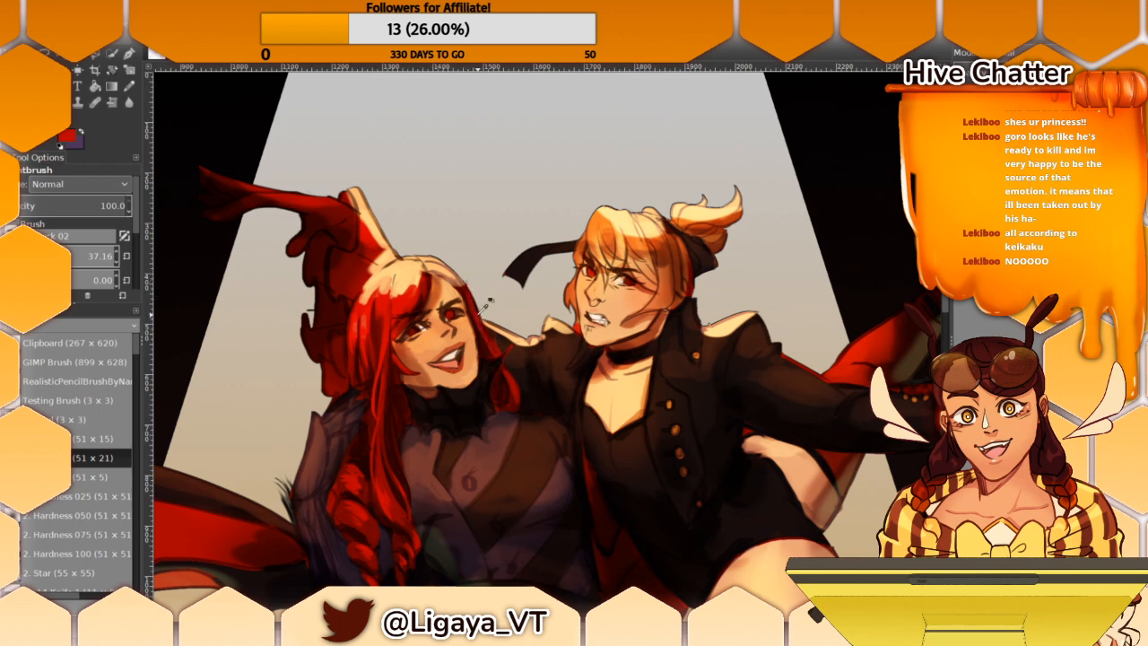
left_click(499, 361, "ctrl")
left_click(514, 331, "ctrl")
Step: Touch up the red-haired character's forehead and fringe with sampled skin and red tones, undoing the last fringe stroke
left_click(453, 351, "ctrl")
left_click_drag(530, 252, 417, 231)
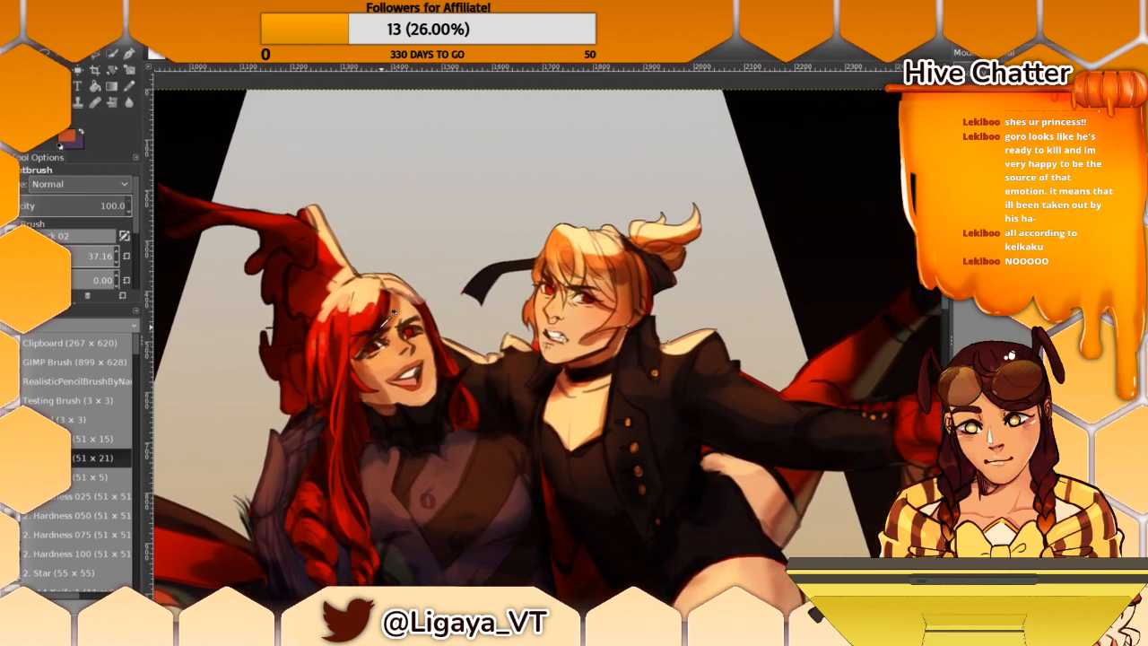
left_click(379, 341, "ctrl")
left_click(367, 283, "ctrl")
left_click(362, 306, "ctrl")
left_click_drag(361, 298, 356, 335)
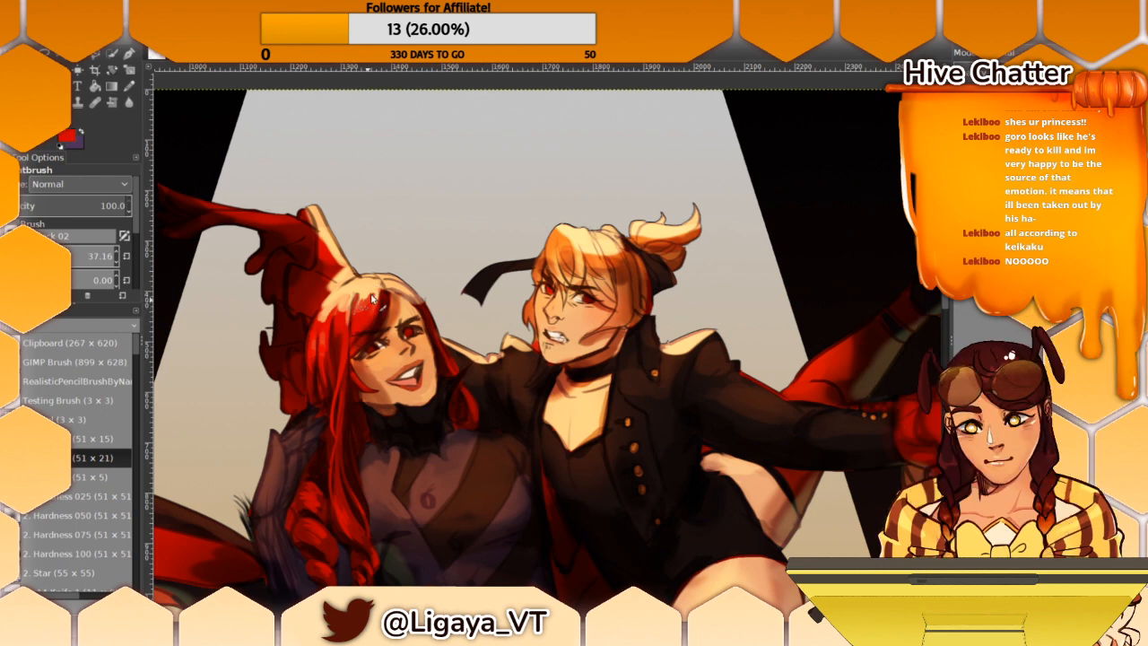
key("ctrl+z")
mouse_move(397, 415)
left_mouse_down()
mouse_move(389, 431)
mouse_move(407, 439)
mouse_move(350, 280)
mouse_move(366, 289)
left_mouse_up()
Step: Shade the torso of the red-haired character's striped suit with dark brown, purple and green tones sampled from it
left_click(371, 374, "ctrl")
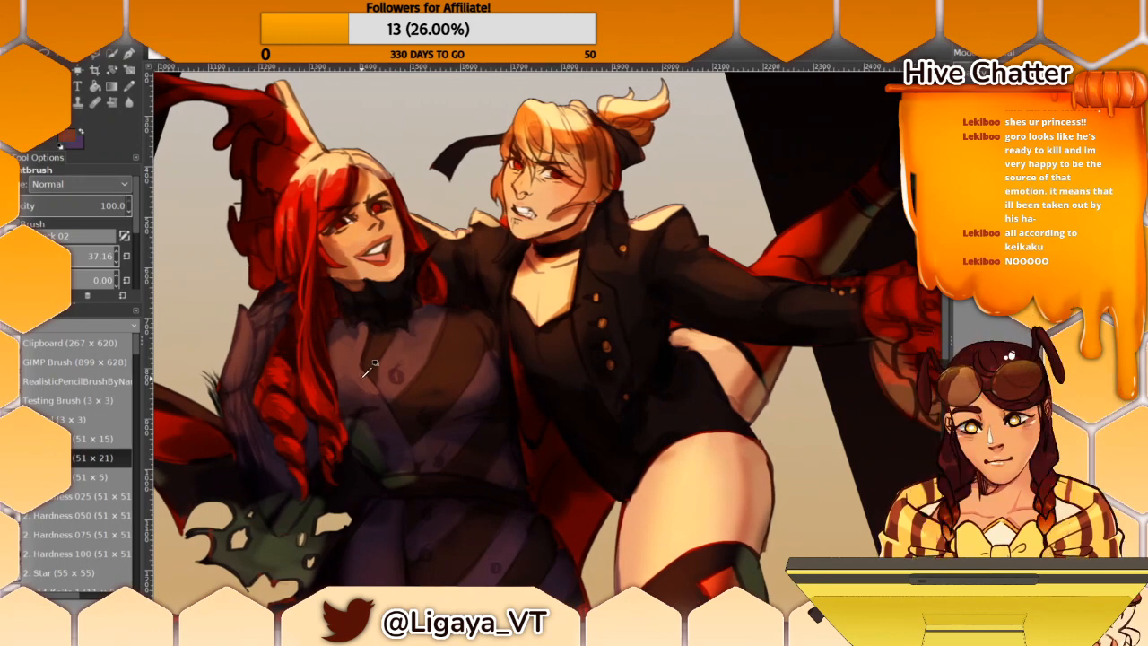
left_click(372, 399, "ctrl")
left_click(363, 429, "ctrl")
left_click(358, 463, "ctrl")
left_click(368, 453, "ctrl")
left_click(386, 439, "ctrl")
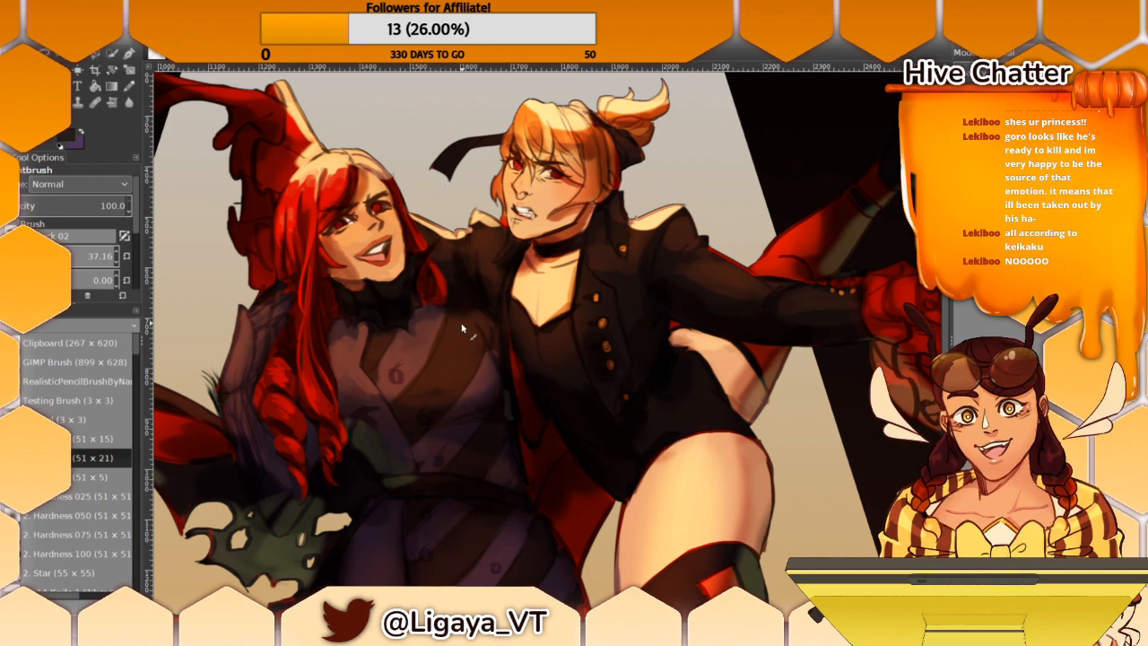
left_click_drag(454, 323, 478, 304)
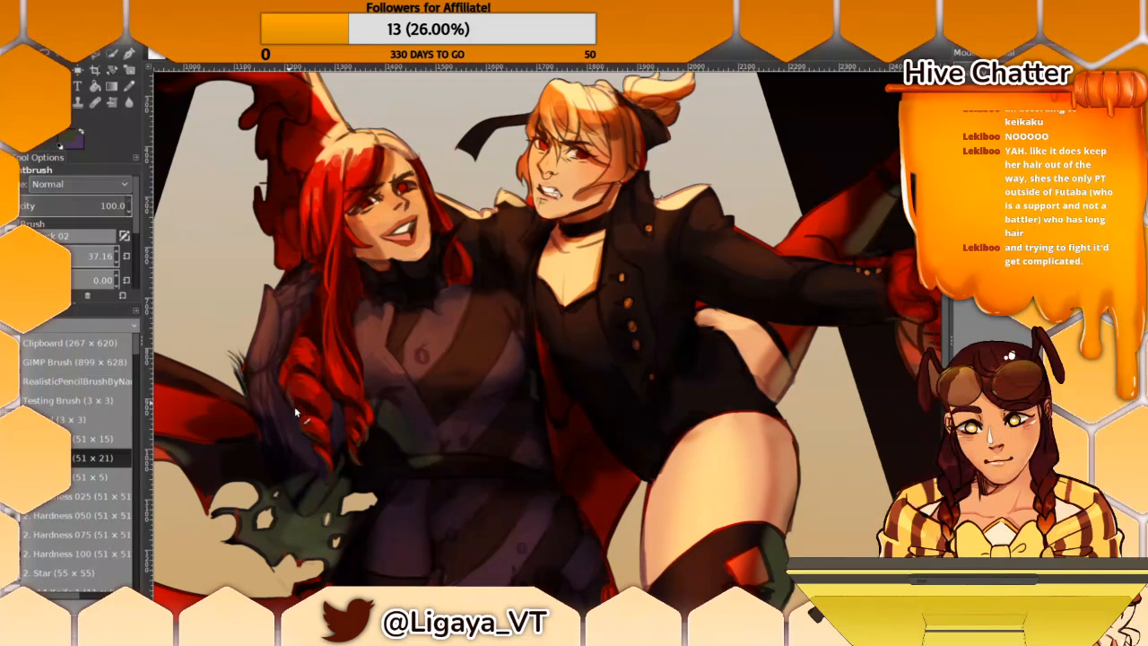
Step: Clean up the edges of the long red hair against the suit and sleeve with dark tones
left_click_drag(294, 337, 301, 383)
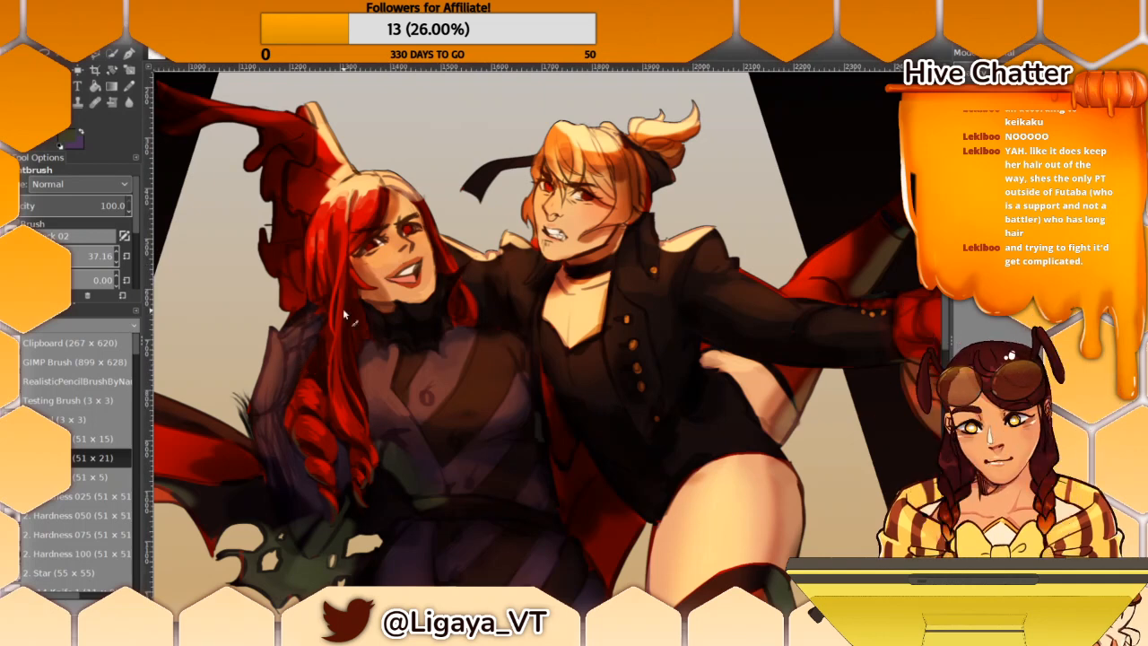
left_click_drag(394, 374, 413, 284)
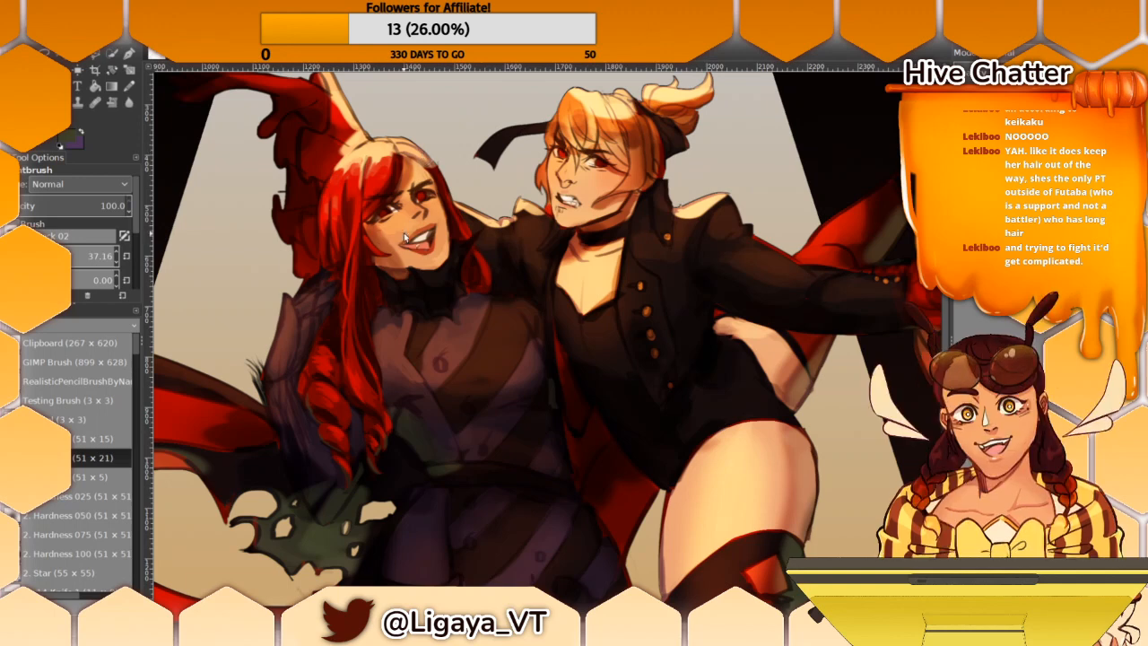
left_click_drag(364, 294, 373, 307)
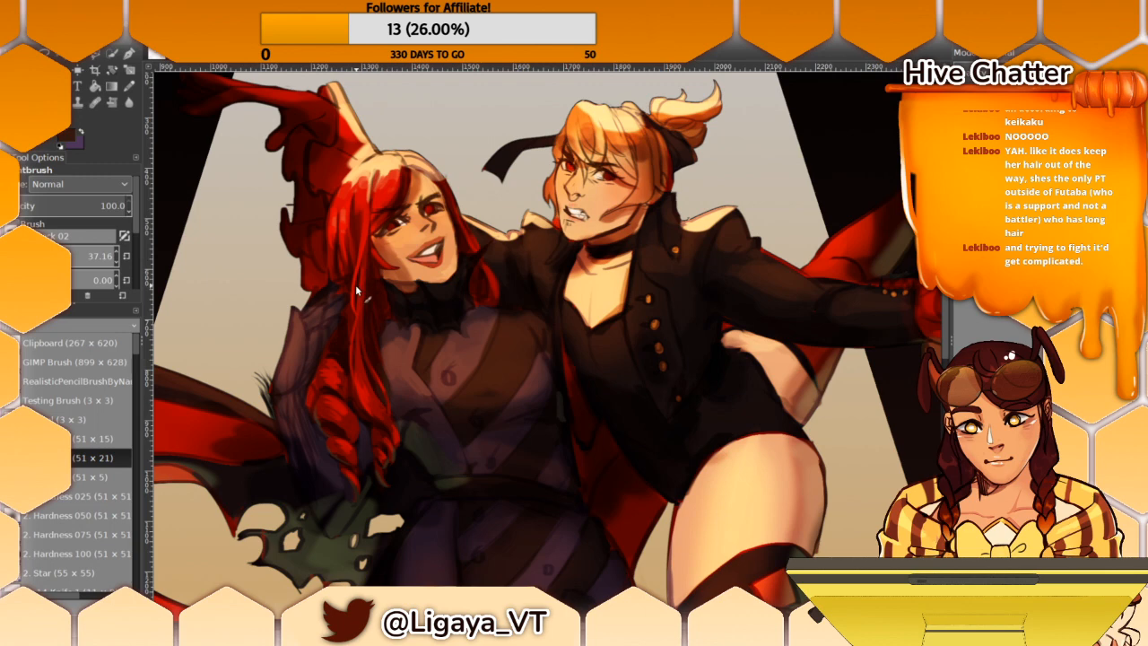
scroll(373, 377, "up", 1)
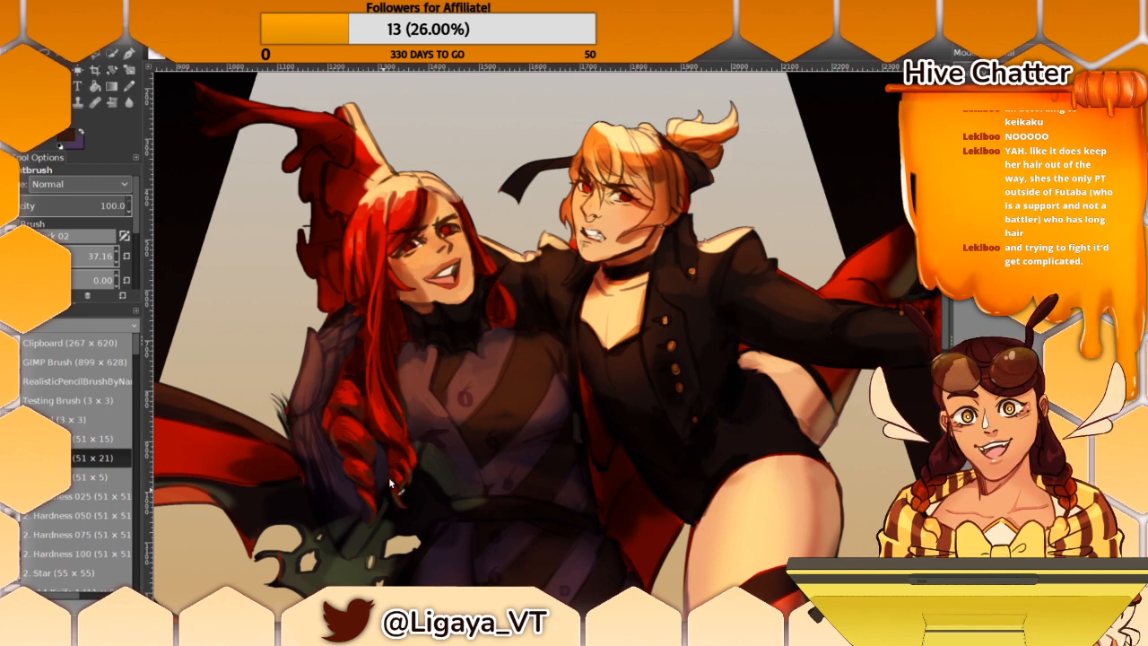
Step: Shade the raised sleeve beside the red curls with a dark colour sampled from it
mouse_move(381, 346)
left_mouse_down()
mouse_move(400, 382)
mouse_move(400, 423)
left_mouse_up()
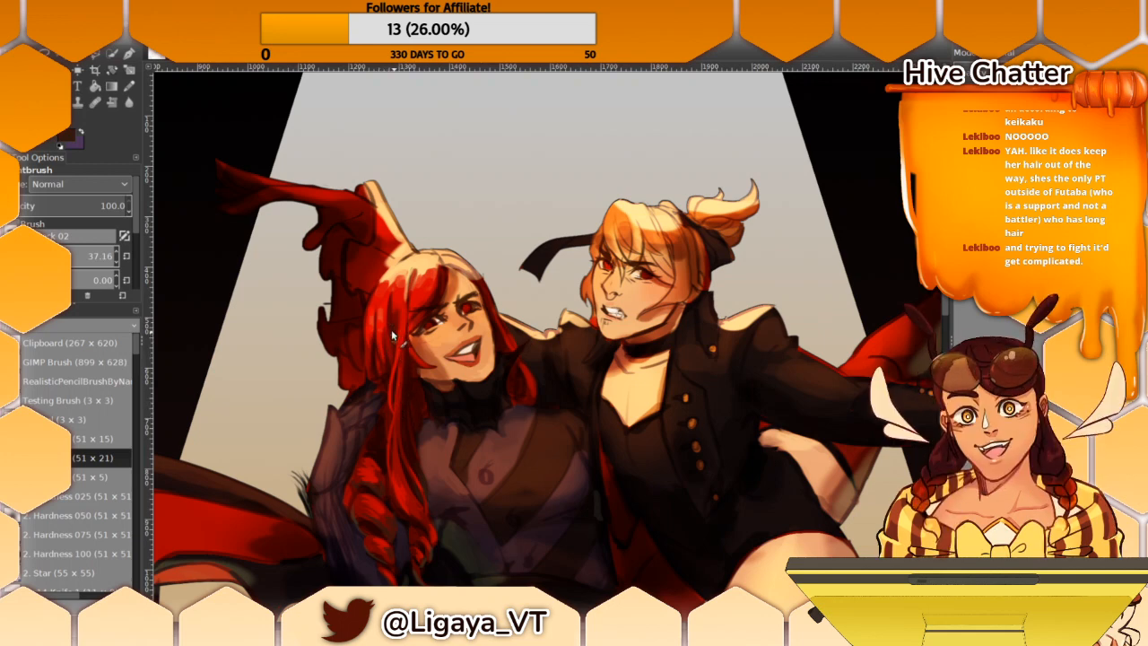
left_click_drag(381, 377, 394, 247)
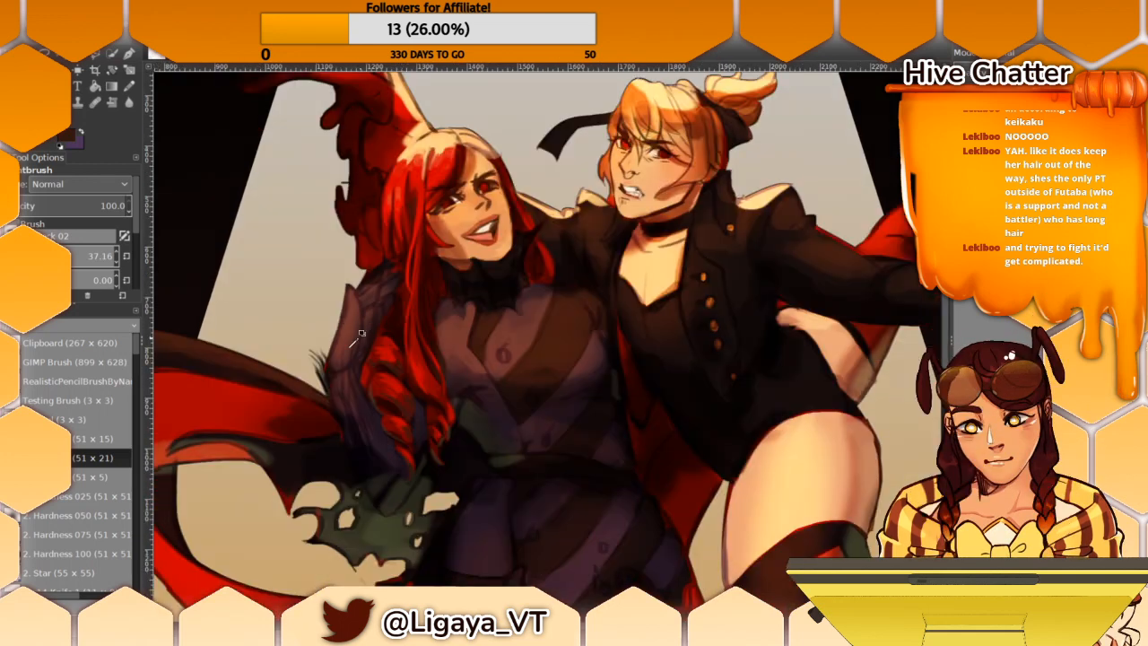
left_click_drag(367, 351, 368, 382)
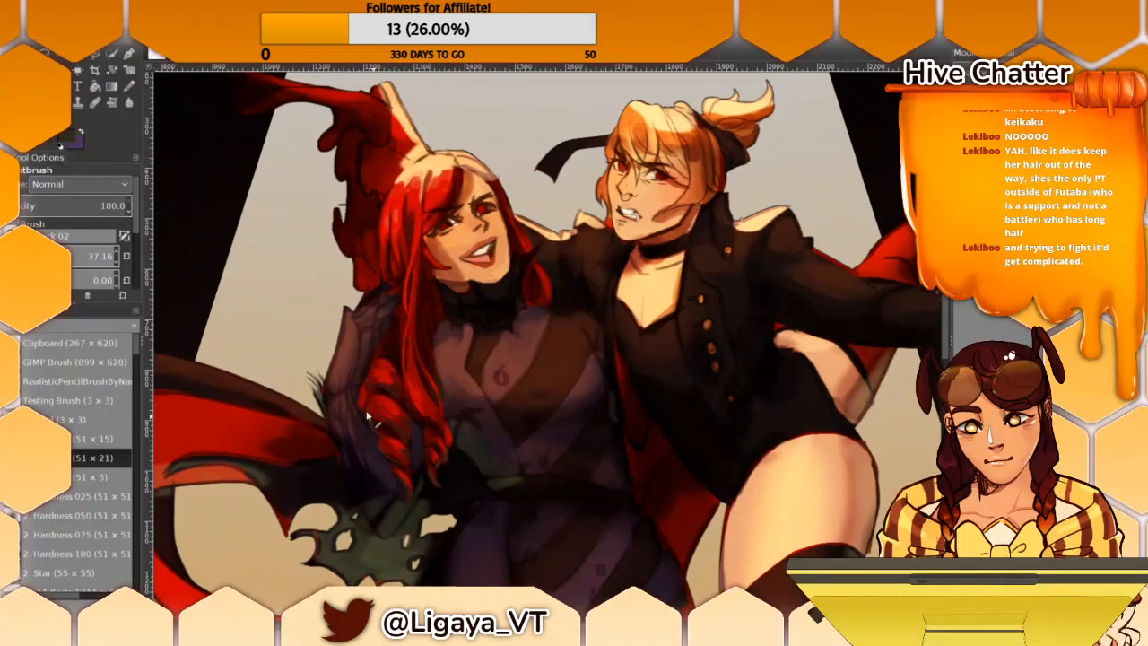
Step: Paint the red-haired character's high collar with jagged dark edges overlapping the upper chest
left_click_drag(441, 225, 432, 335)
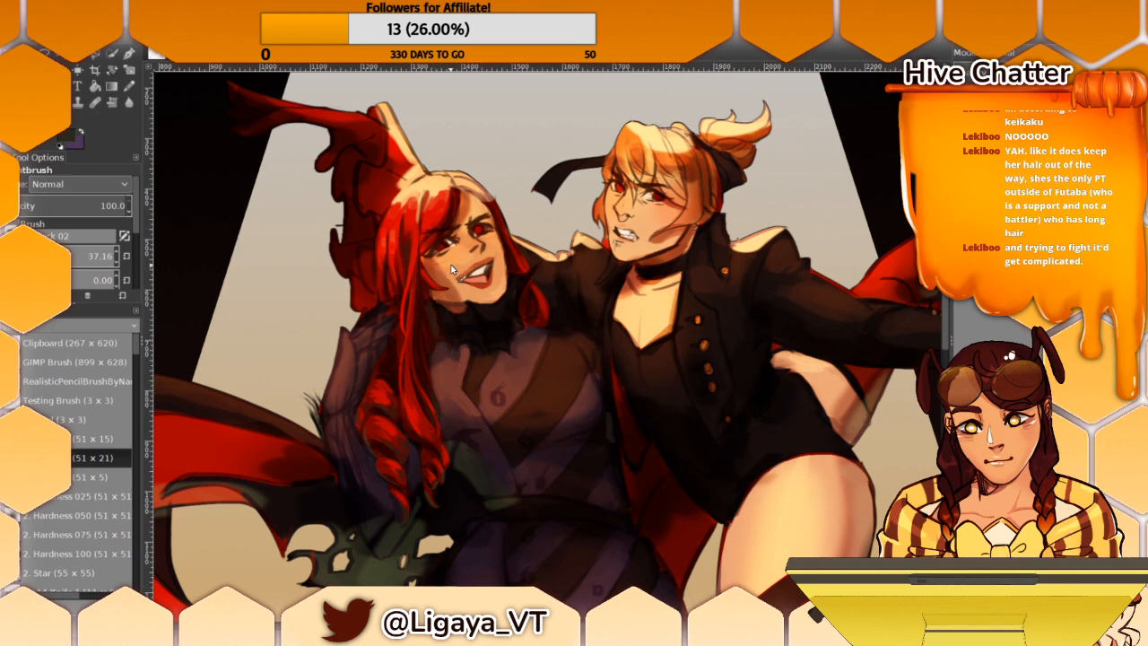
left_click_drag(451, 269, 446, 313)
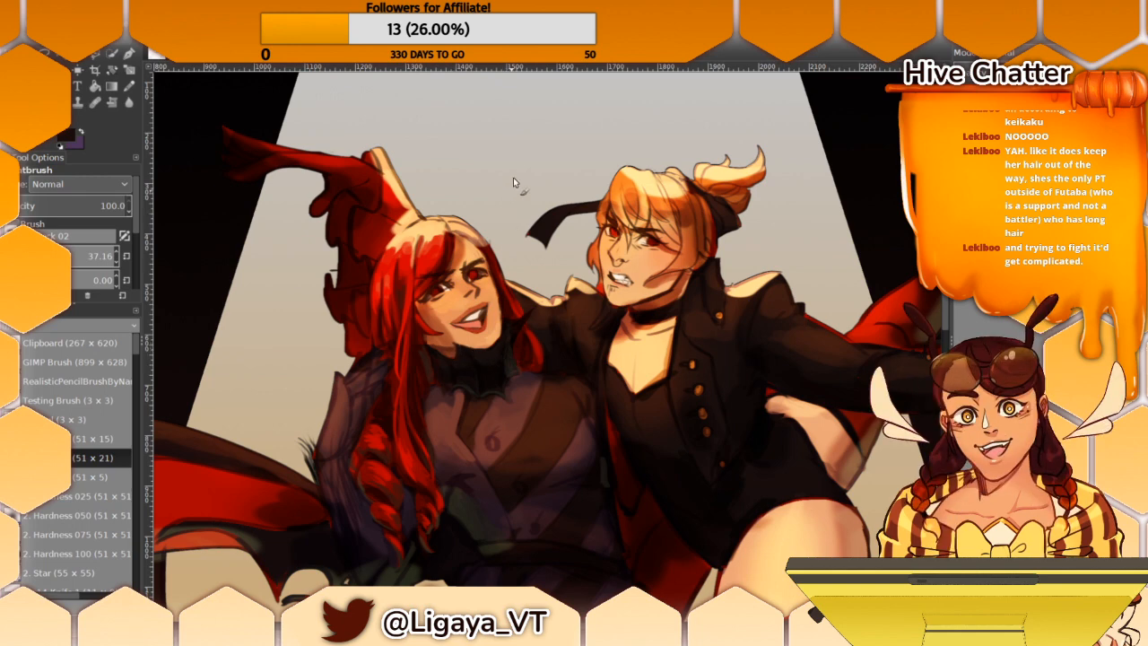
scroll(519, 358, "up", 2)
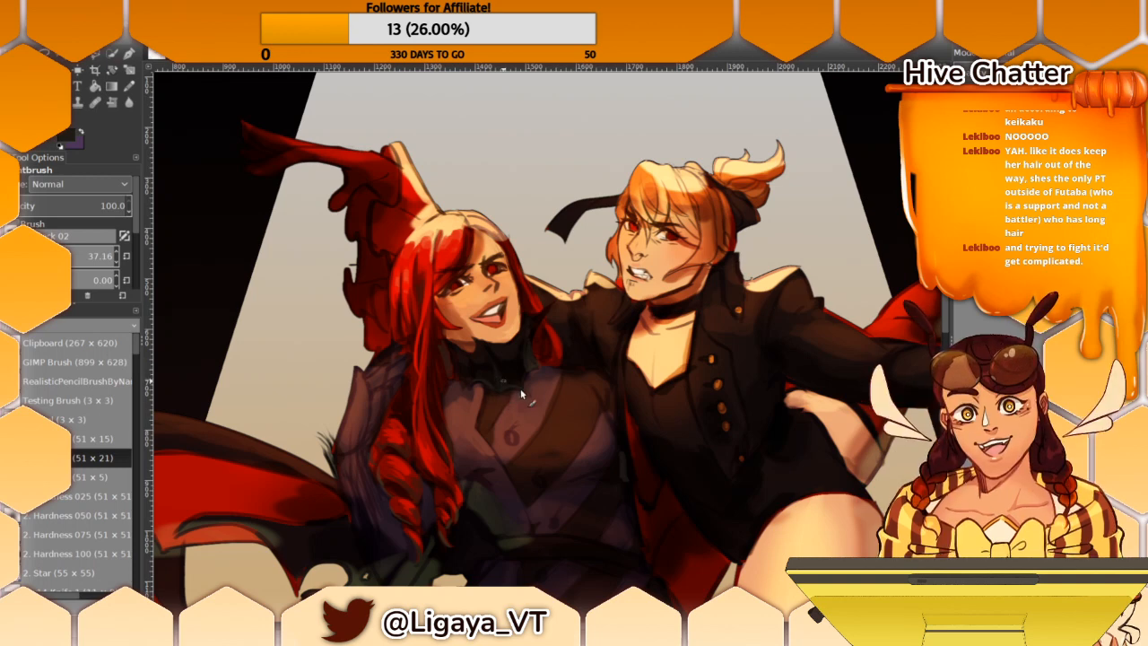
left_click_drag(500, 284, 536, 242)
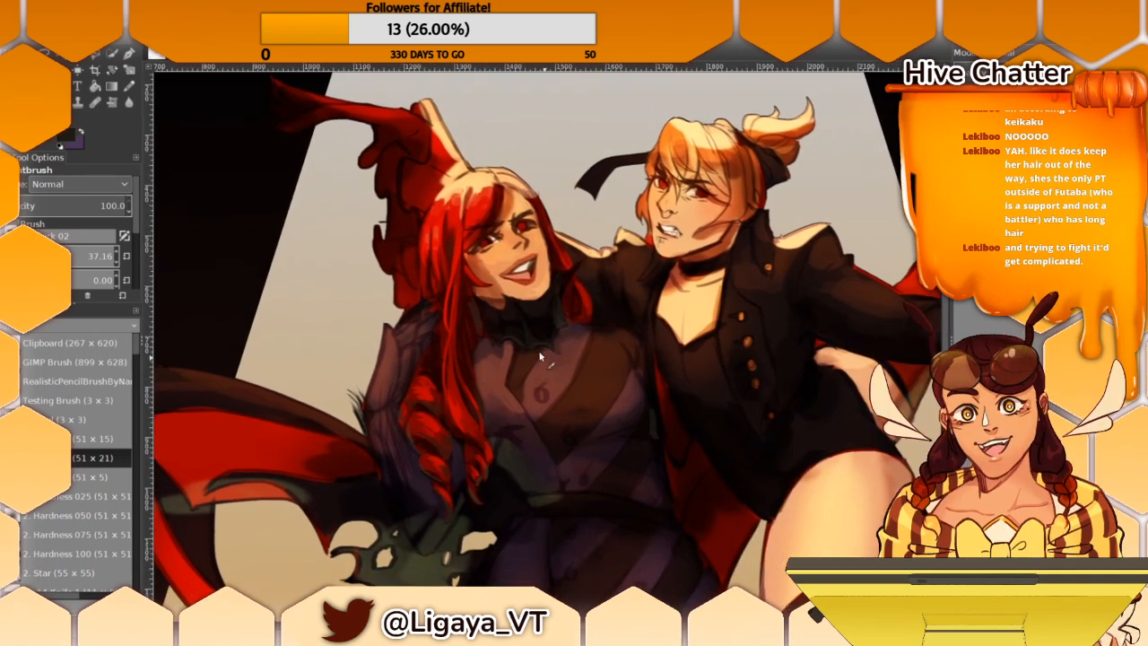
Step: Shade the chest of the striped suit softly with a sampled suit colour and a brush size of 127.57
left_click_drag(520, 343, 522, 363)
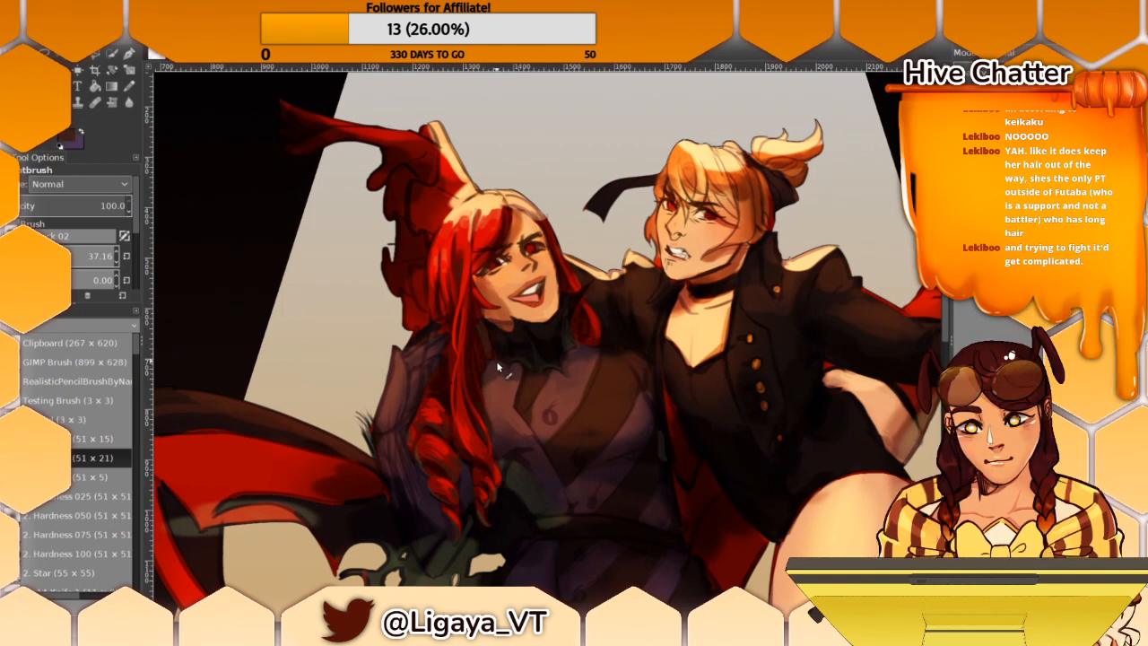
left_click(82, 256)
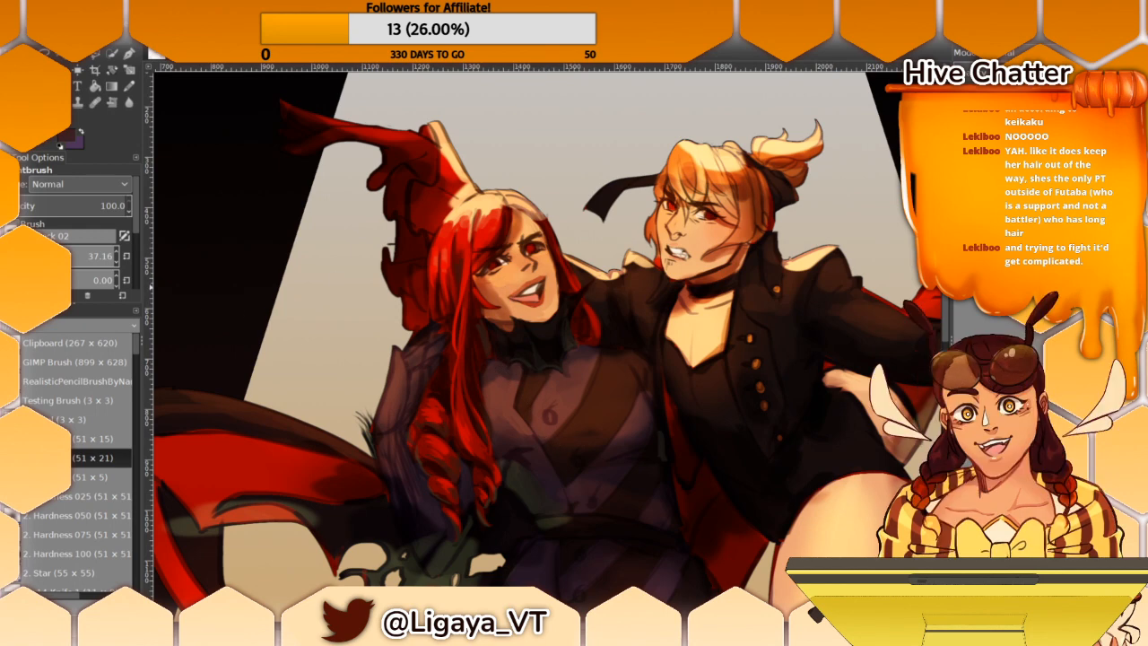
left_click(508, 362, "ctrl")
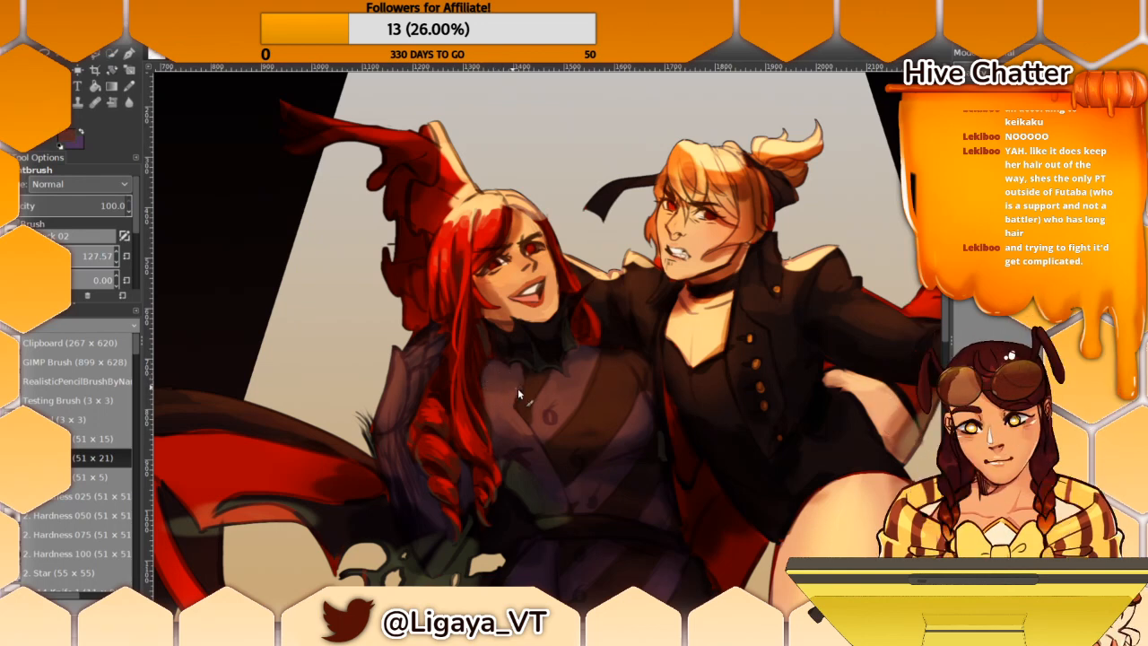
left_click_drag(516, 423, 515, 343)
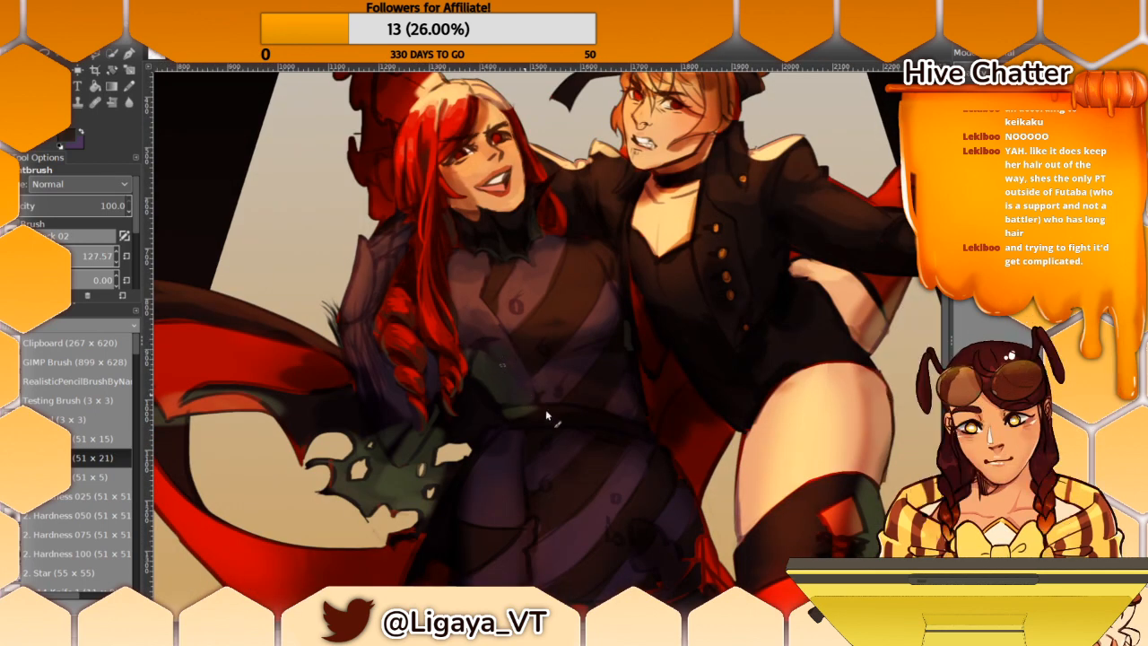
left_click_drag(476, 267, 490, 280)
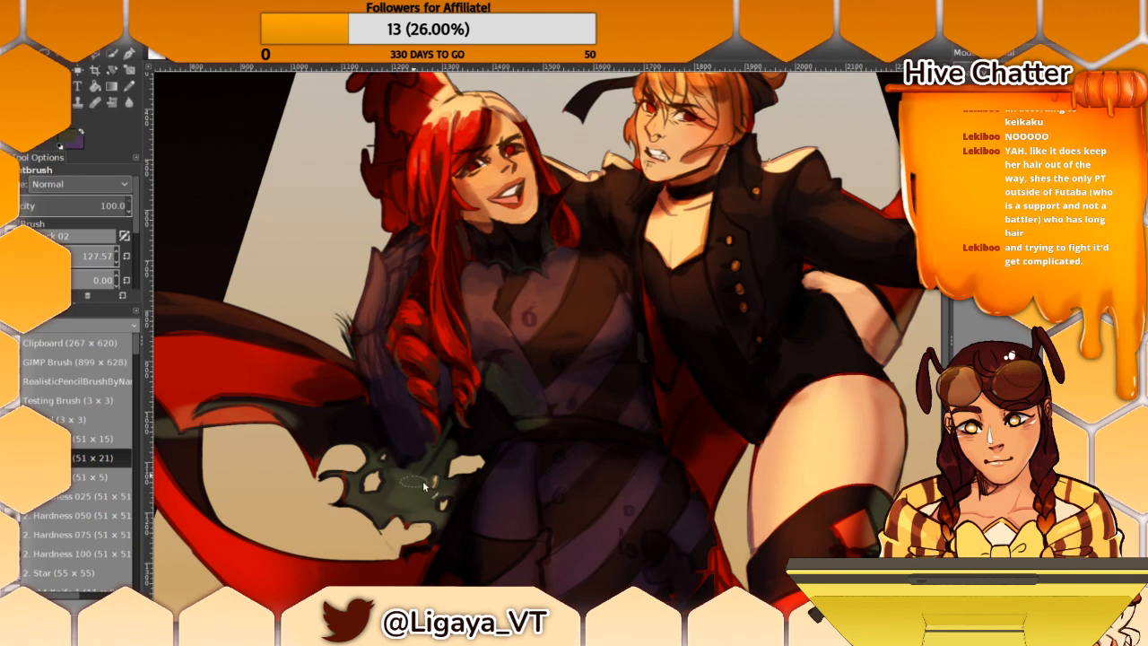
Step: Refine the dark waist area and tattered green cloth beside it with sampled tones, using a brush size of 19.08
left_click(378, 437, "ctrl")
left_click(437, 459, "ctrl")
left_click(468, 433, "ctrl")
left_click_drag(531, 362, 554, 372)
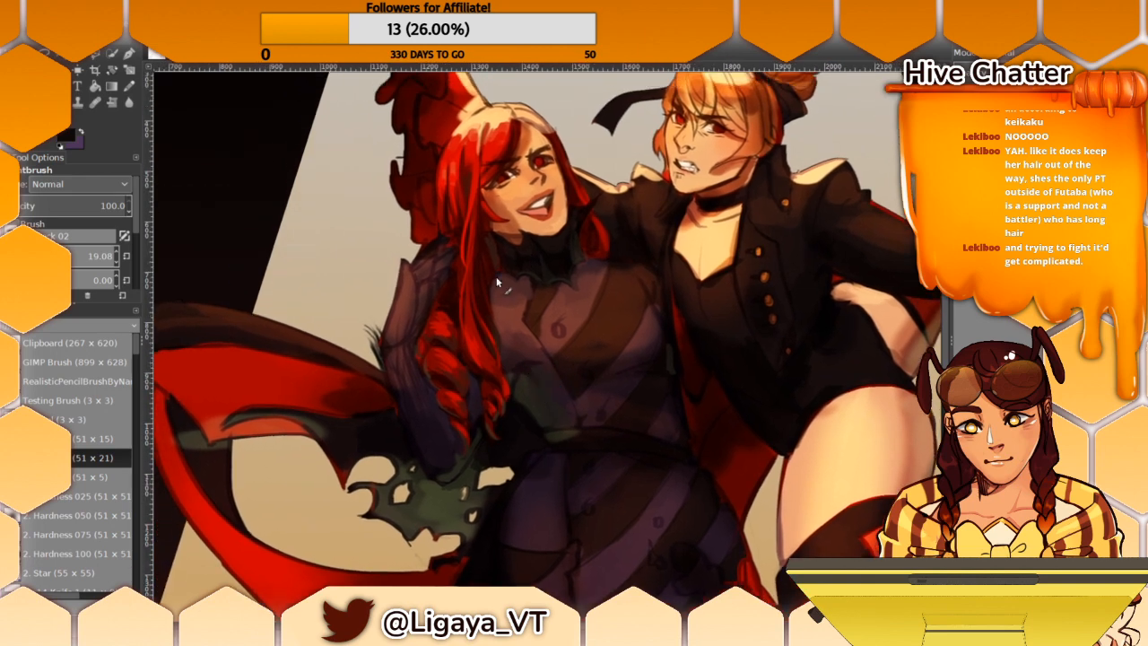
left_click(521, 362, "ctrl")
left_click_drag(556, 282, 579, 321)
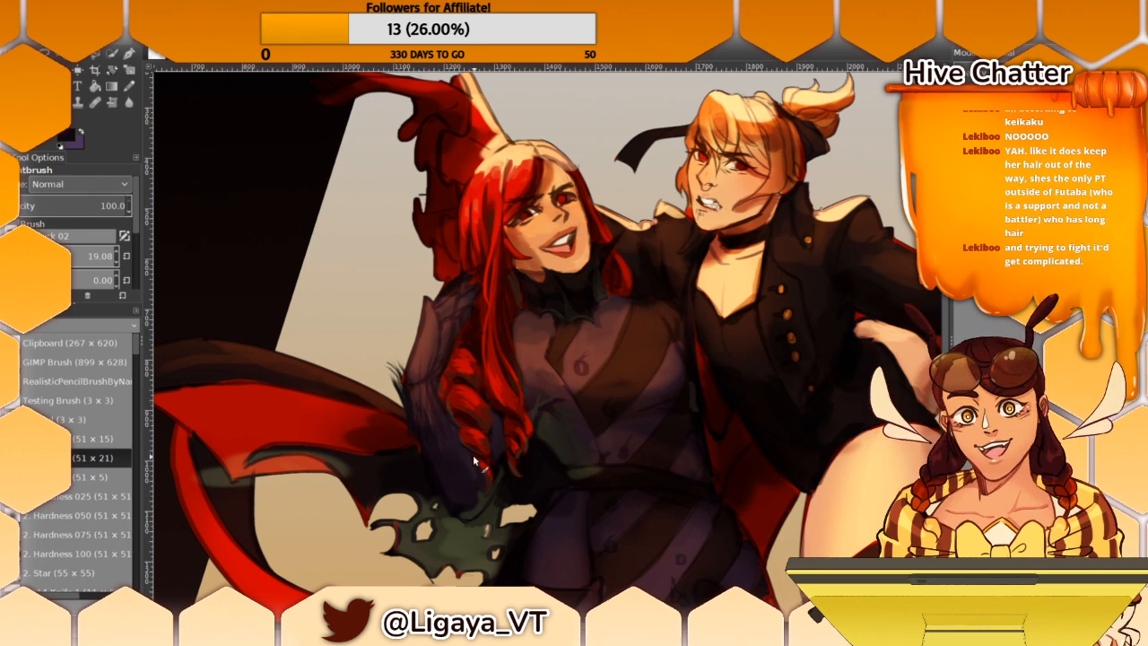
Step: Touch up the raised sleeve's elbow and the holes in the tattered green cloth with colours sampled from the cloth
left_click_drag(444, 401, 467, 378)
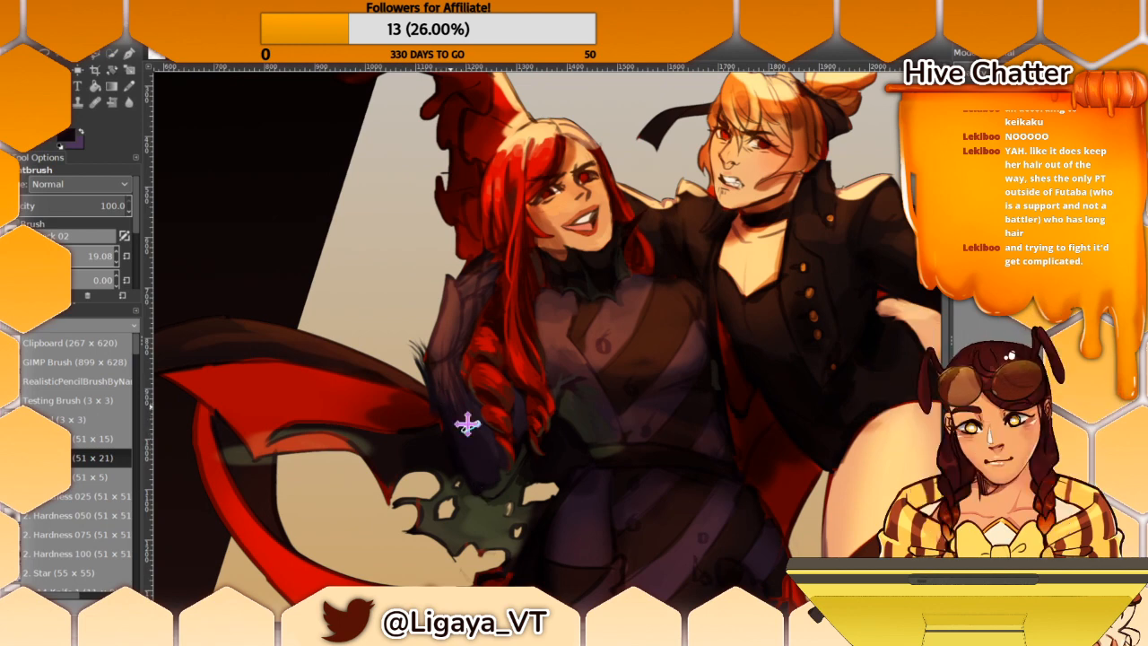
left_click_drag(469, 420, 486, 431)
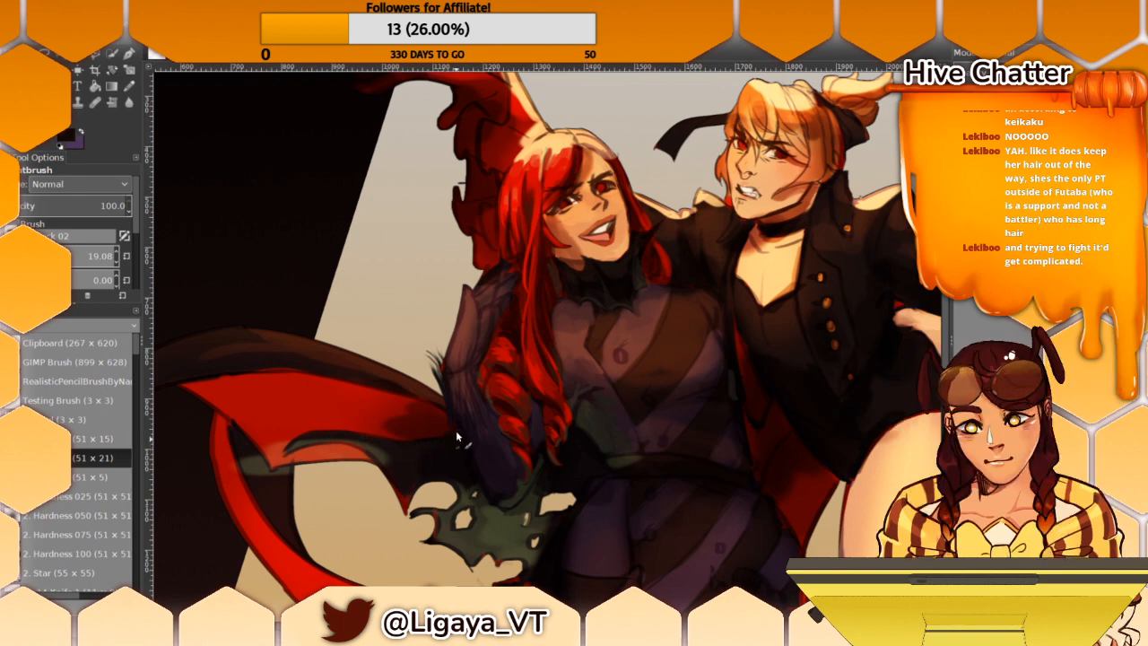
scroll(434, 367, "down", 3)
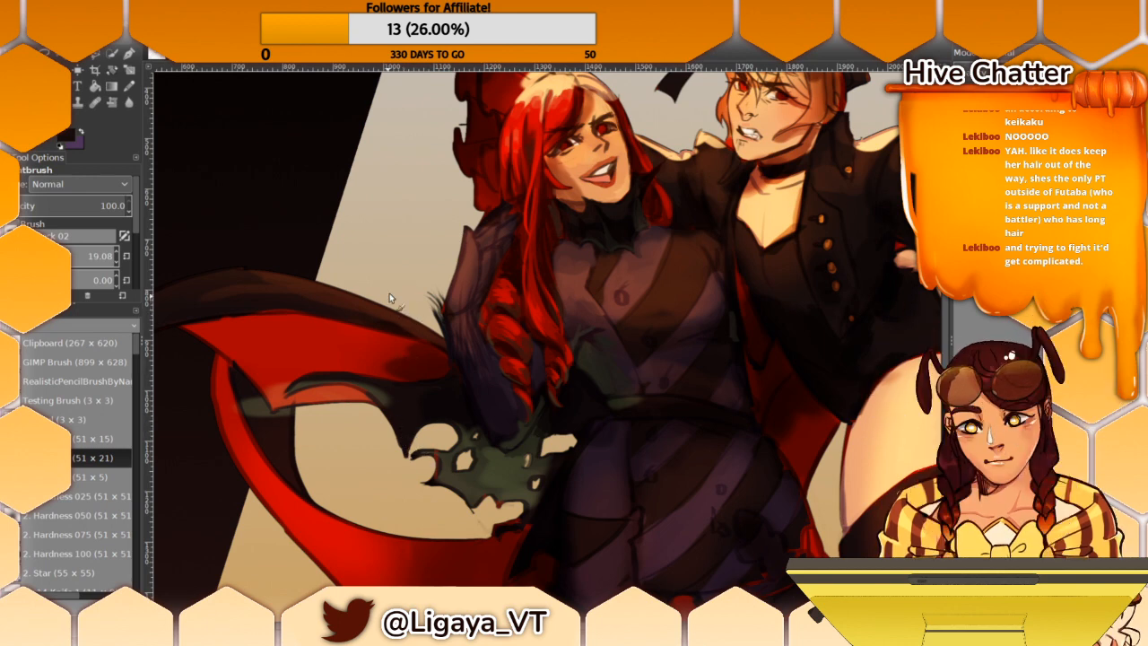
mouse_move(435, 353)
left_mouse_down()
mouse_move(454, 364)
mouse_move(455, 352)
left_mouse_up()
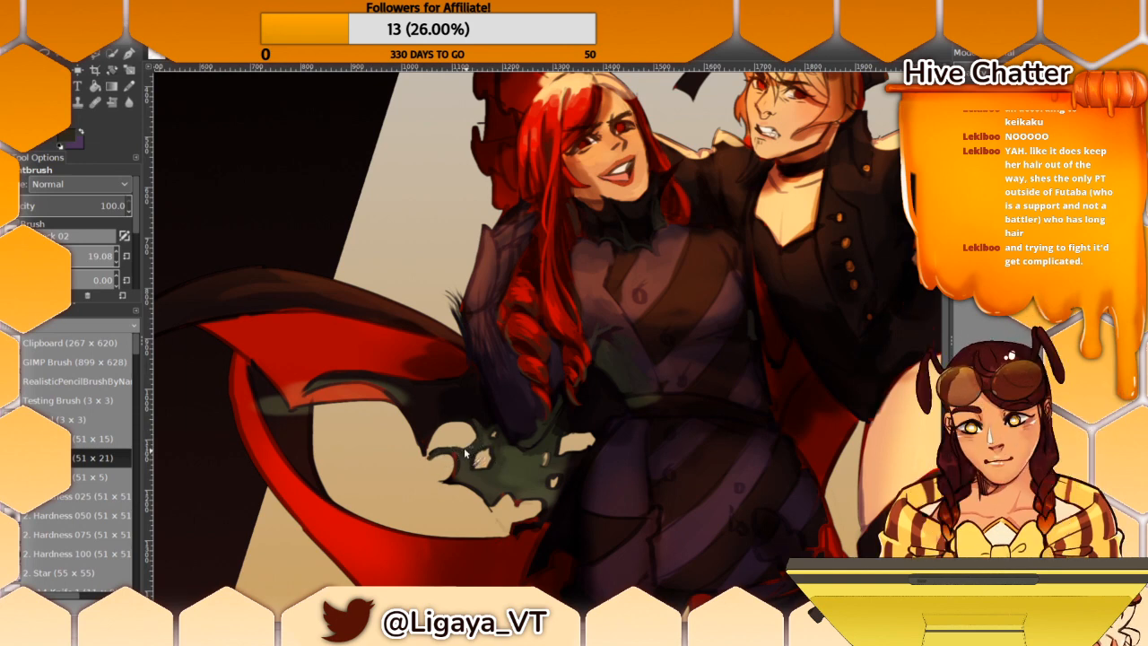
left_click(467, 462, "ctrl")
left_click(475, 454, "ctrl")
left_click(467, 458, "ctrl")
Step: Erase stray marks around the elbow spikes and tattered green cloth, and repaint the cloth's jagged edges
key("shift+e")
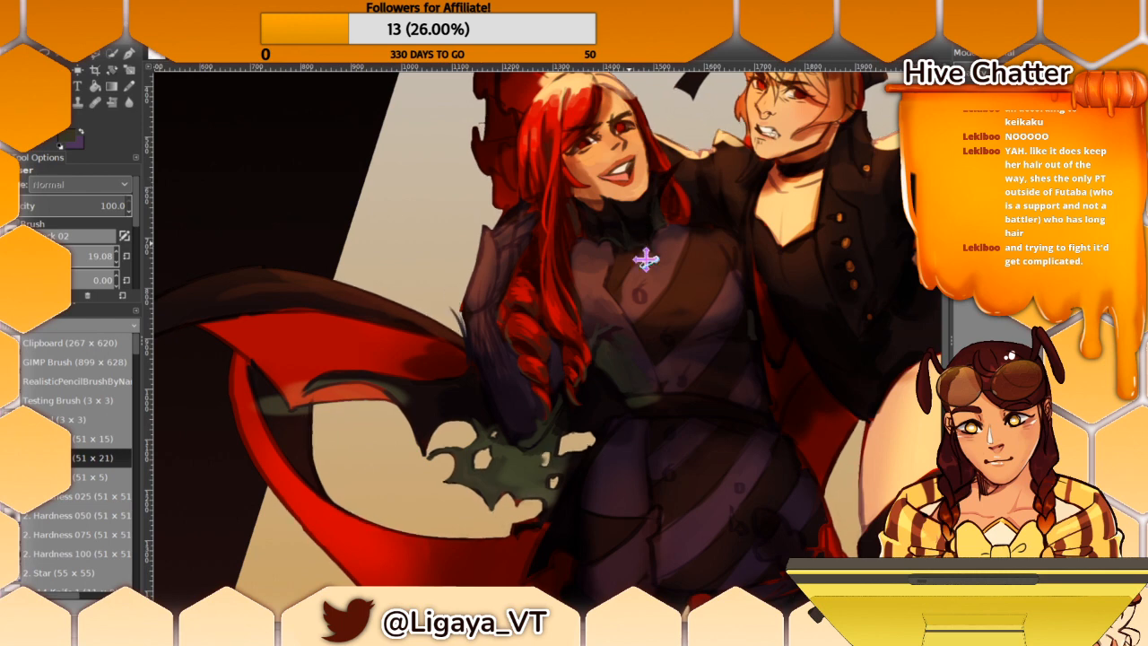
left_click_drag(645, 257, 664, 265)
left_click_drag(493, 310, 529, 306)
mouse_move(488, 460)
left_mouse_down()
mouse_move(496, 450)
mouse_move(486, 448)
left_mouse_up()
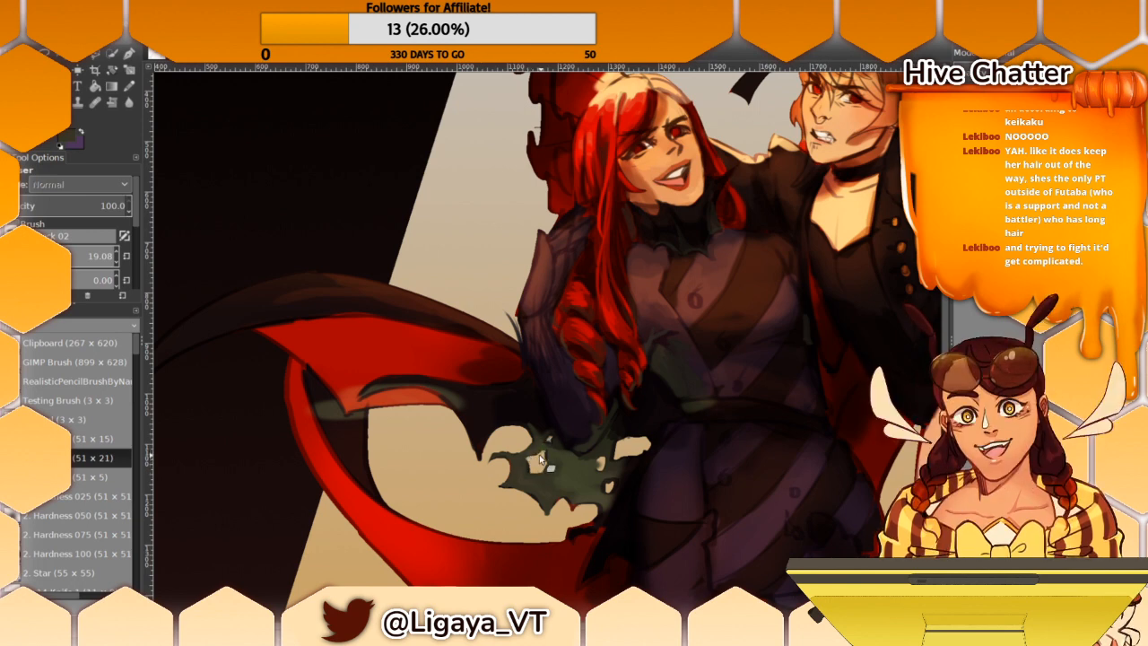
key("p")
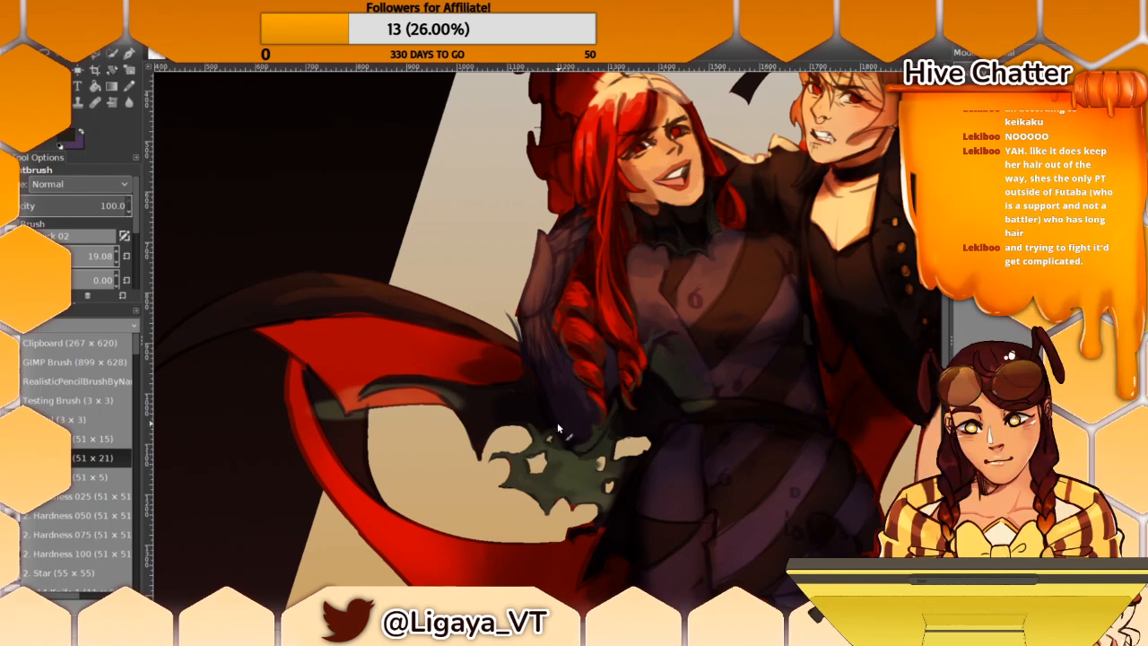
scroll(506, 387, "down", 2)
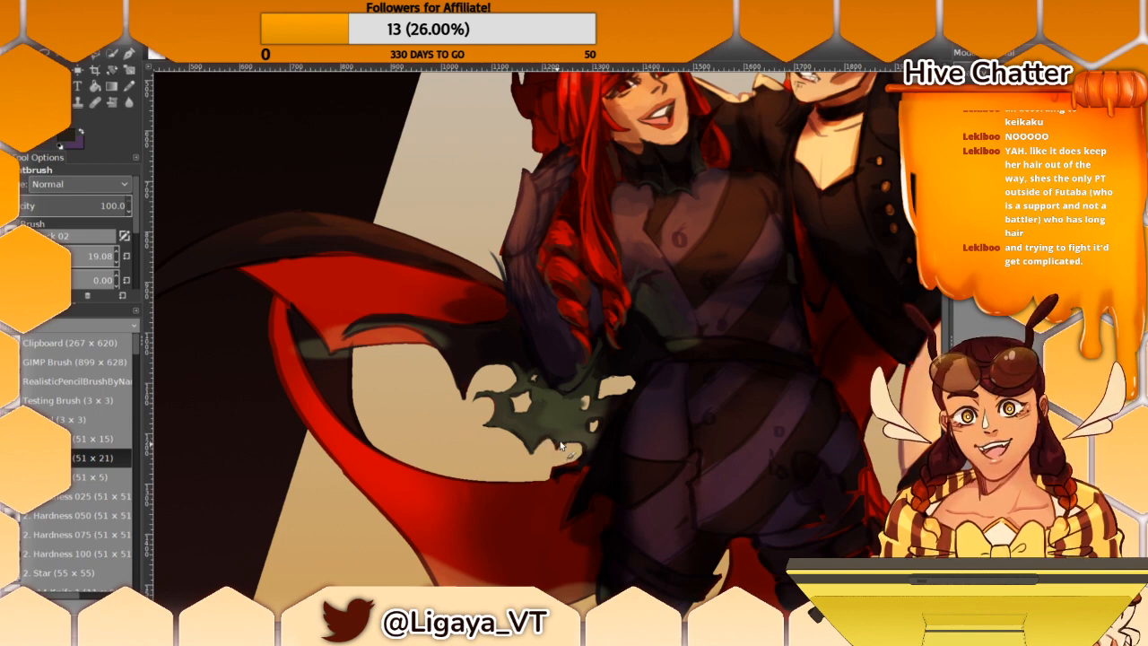
left_click_drag(534, 401, 521, 340)
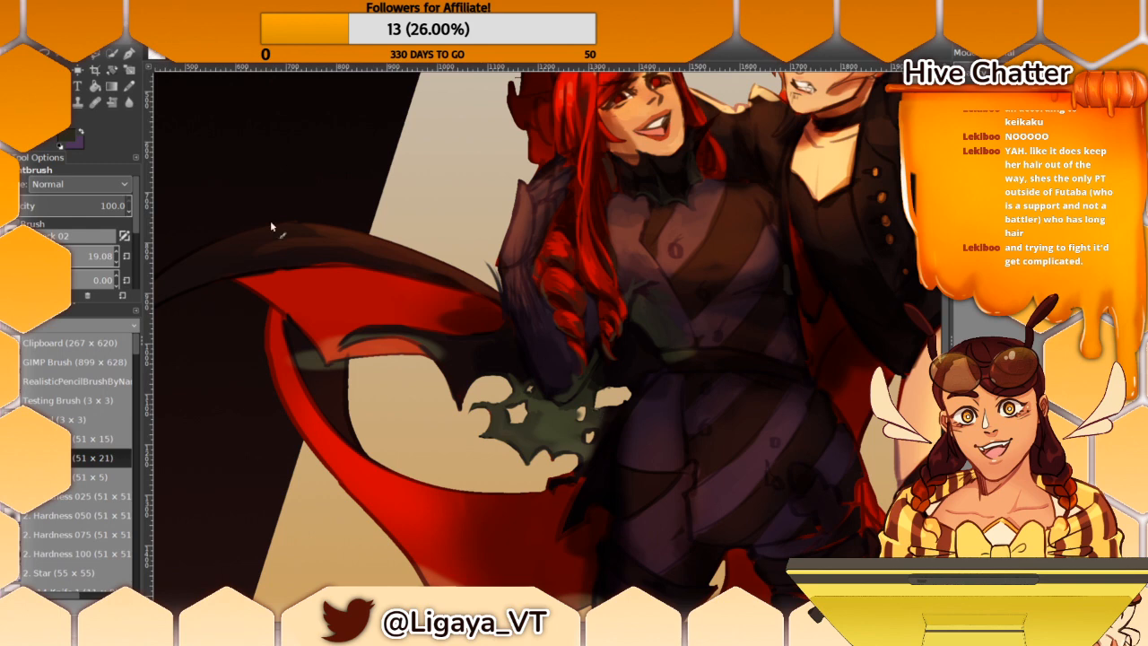
Step: Clean up the flaring cape's outline with the eraser and touch up the green cloth beside it with the brush
key("shift+e")
scroll(538, 350, "down", 1)
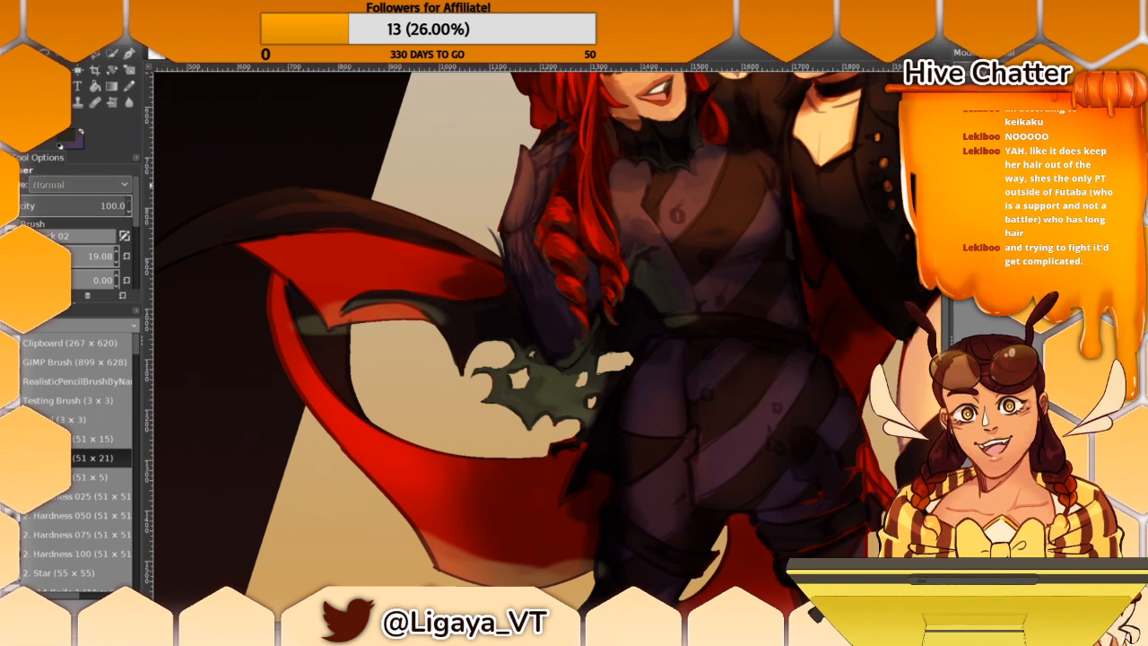
key("p")
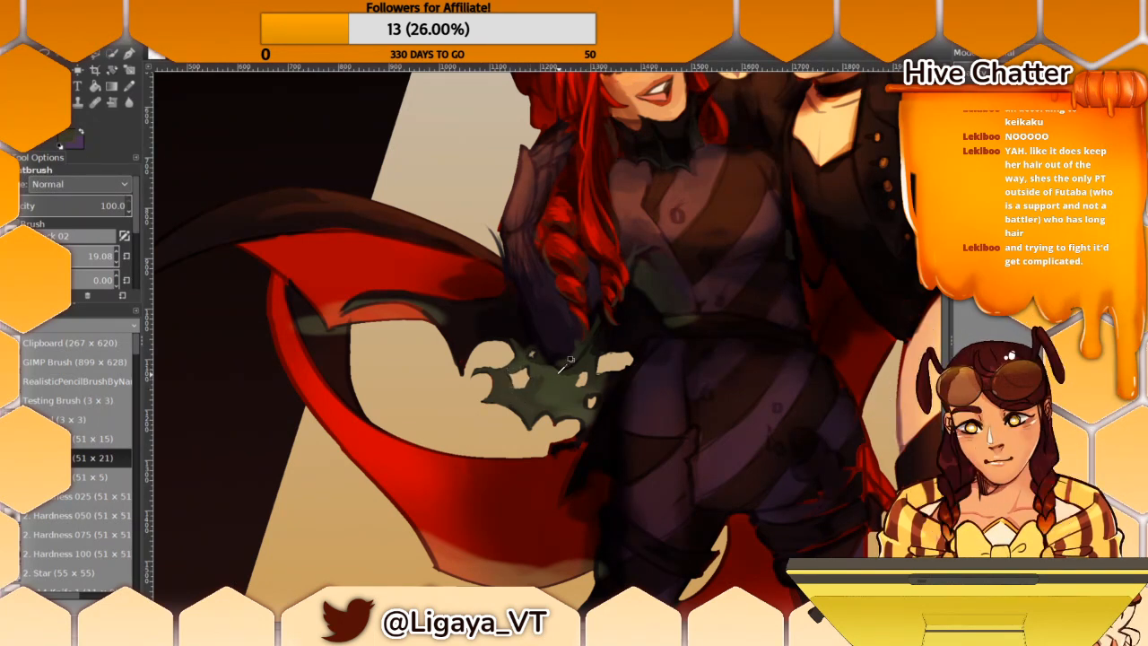
left_click_drag(484, 324, 481, 329)
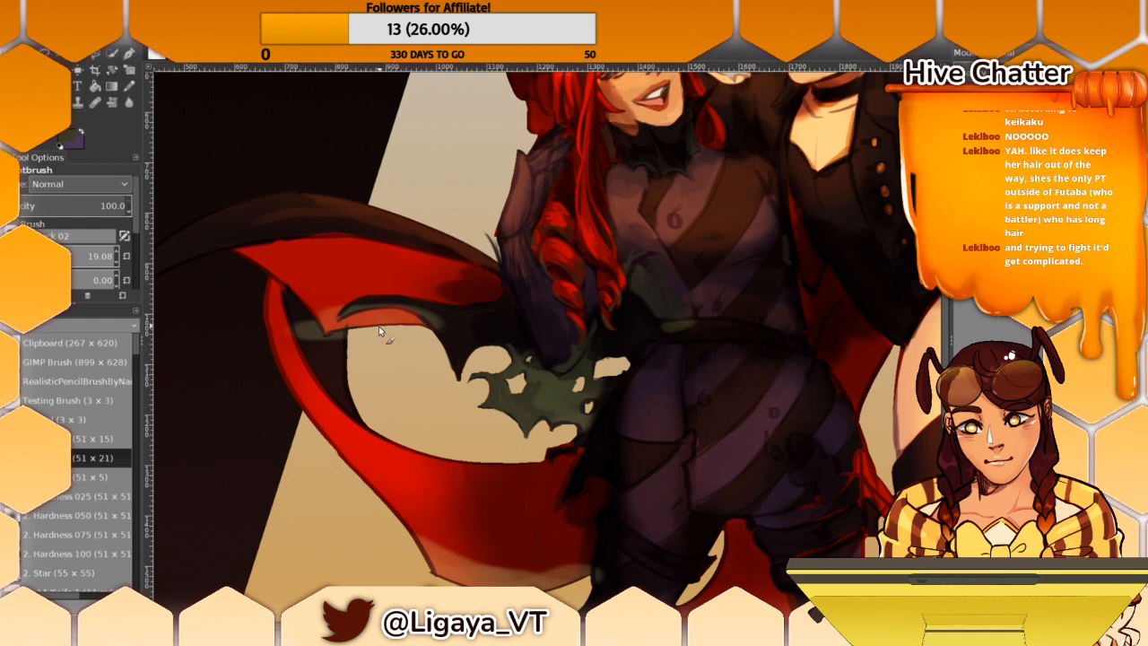
left_click_drag(438, 315, 430, 430)
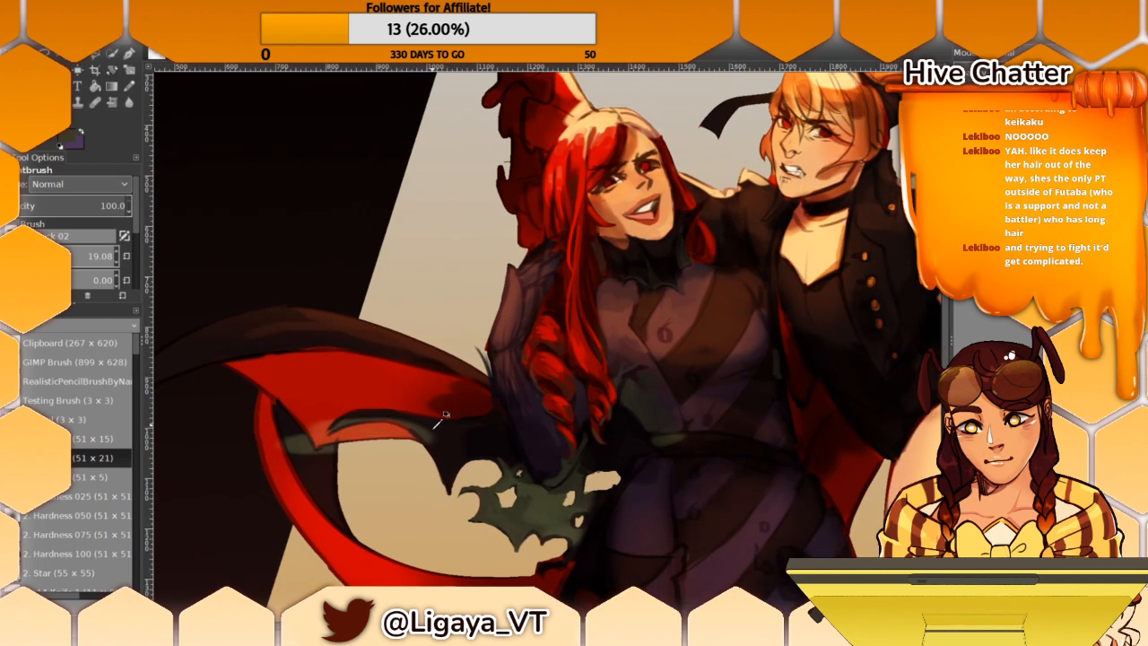
Step: Paint ragged dark green strokes along the cape's torn inner edge with tones sampled from it
left_click(441, 431, "ctrl")
left_click(422, 434, "ctrl")
left_click(403, 418, "ctrl")
left_click_drag(392, 422, 432, 456)
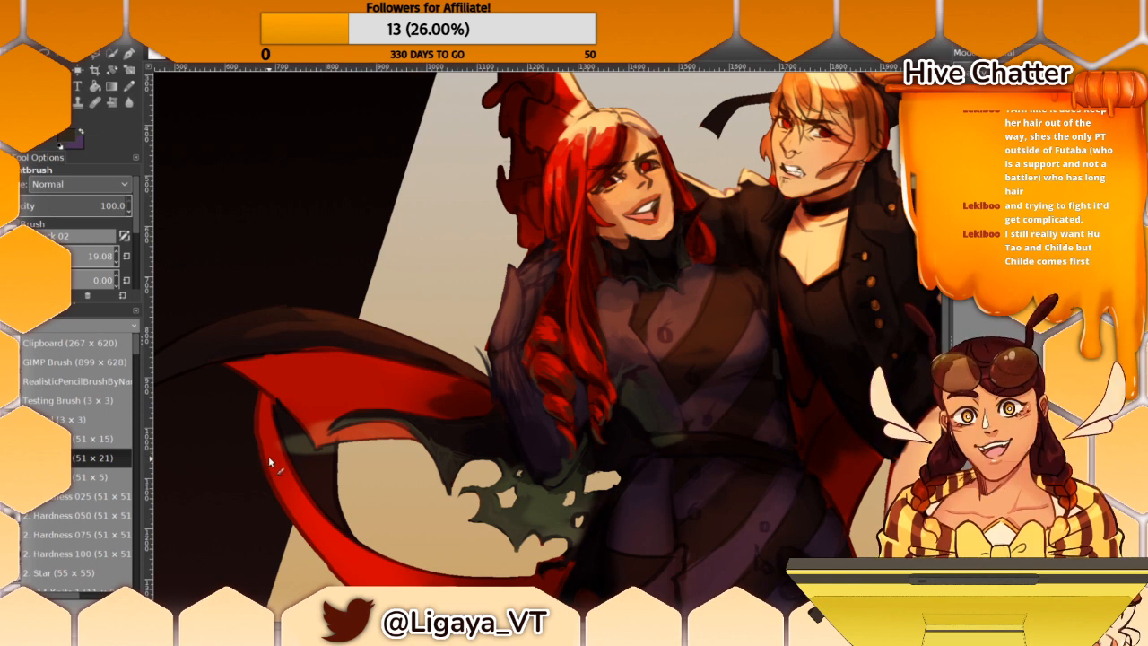
Step: Examine the full two-character composition at several zoom levels
left_click(260, 611)
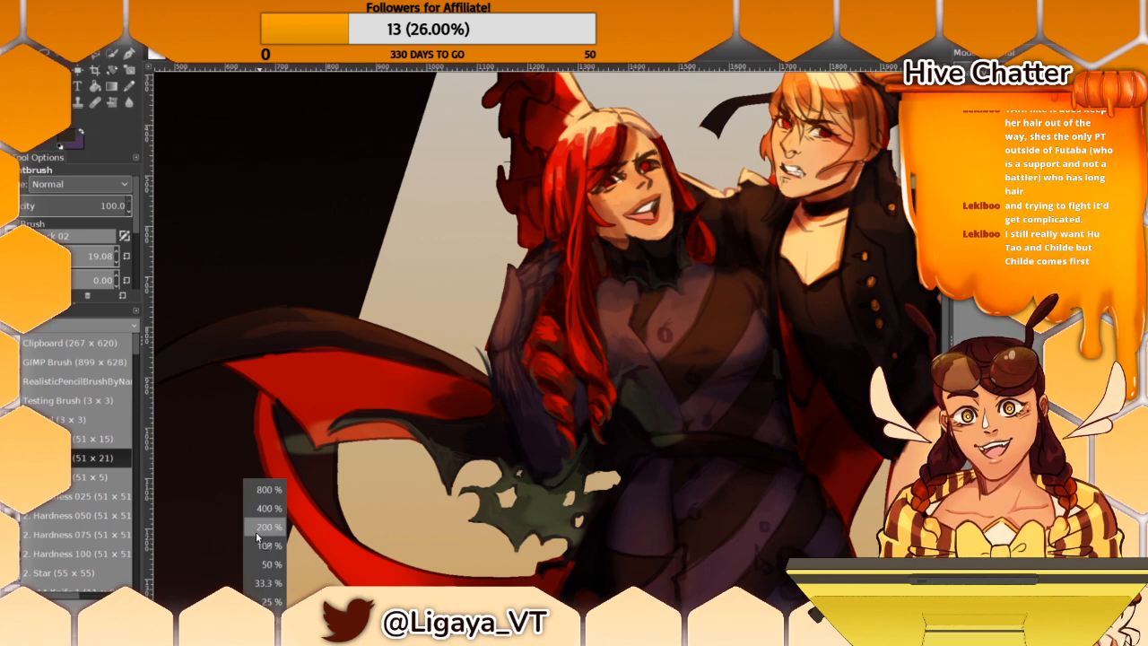
left_click(253, 540)
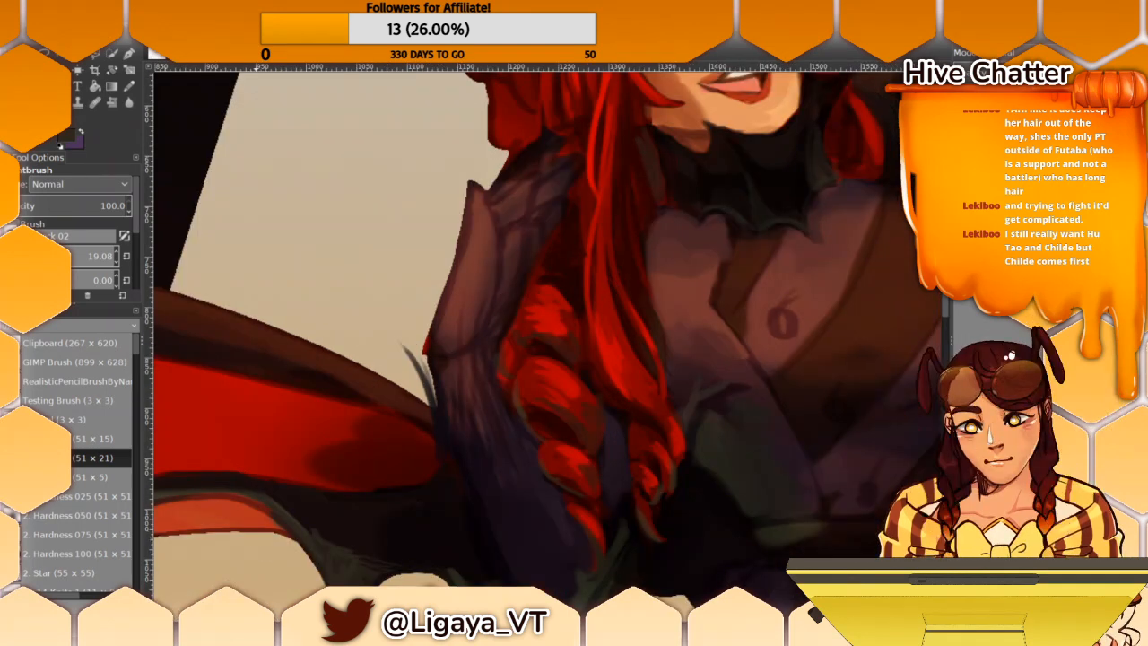
left_click(260, 612)
left_click(249, 568)
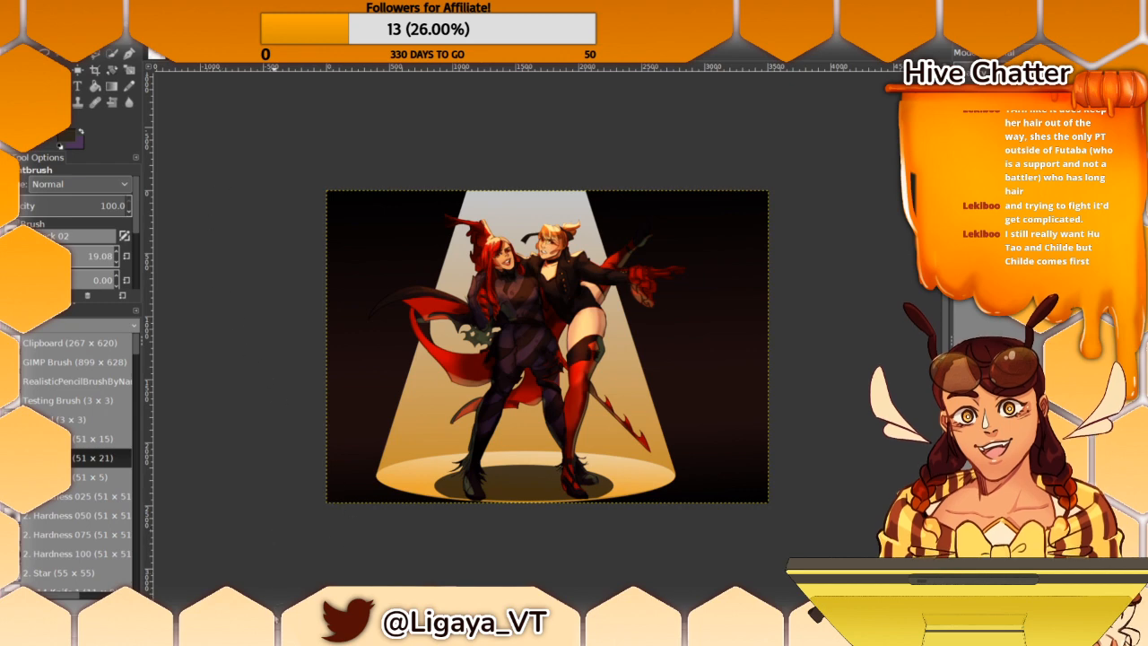
left_click(278, 619)
left_click(267, 572)
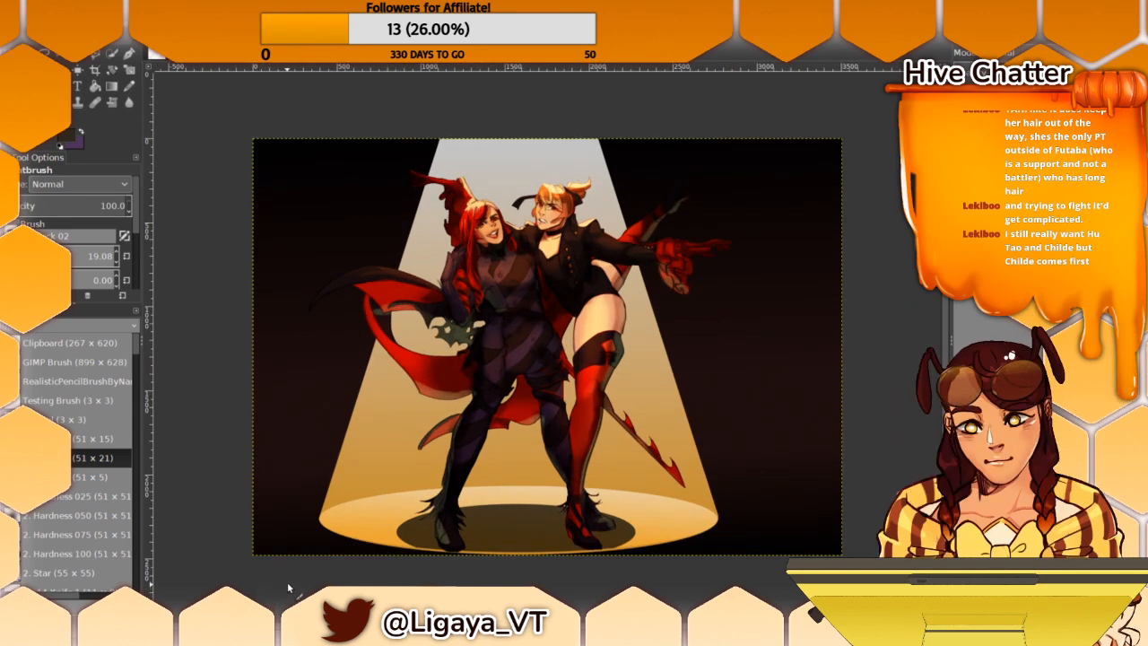
key("shift+j")
left_click(276, 619)
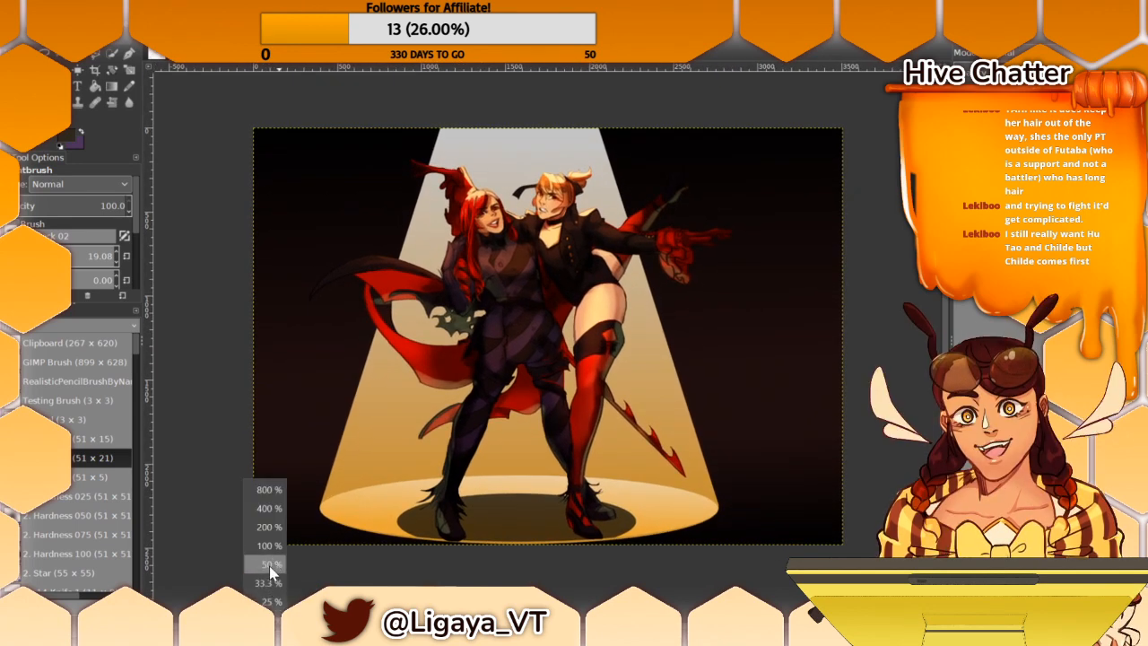
left_click(270, 566)
Step: Clean up the cape's lower hem with the eraser and refine the edges of the red-haired character's striped legs with the brush
left_click_drag(296, 548, 353, 474)
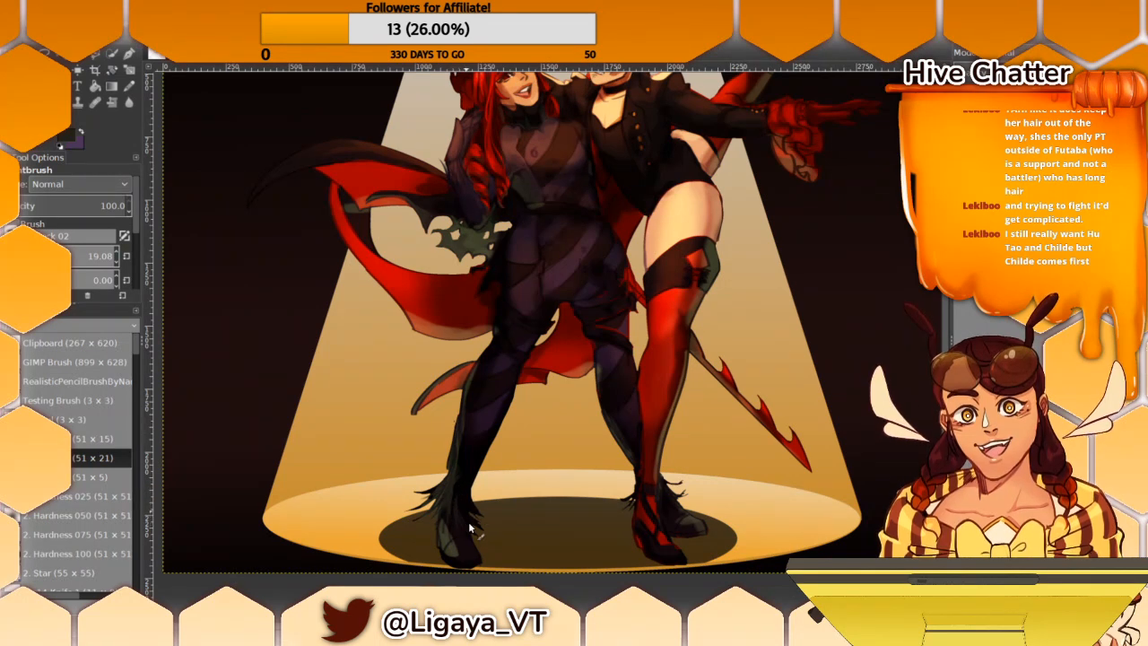
left_click_drag(413, 282, 425, 356)
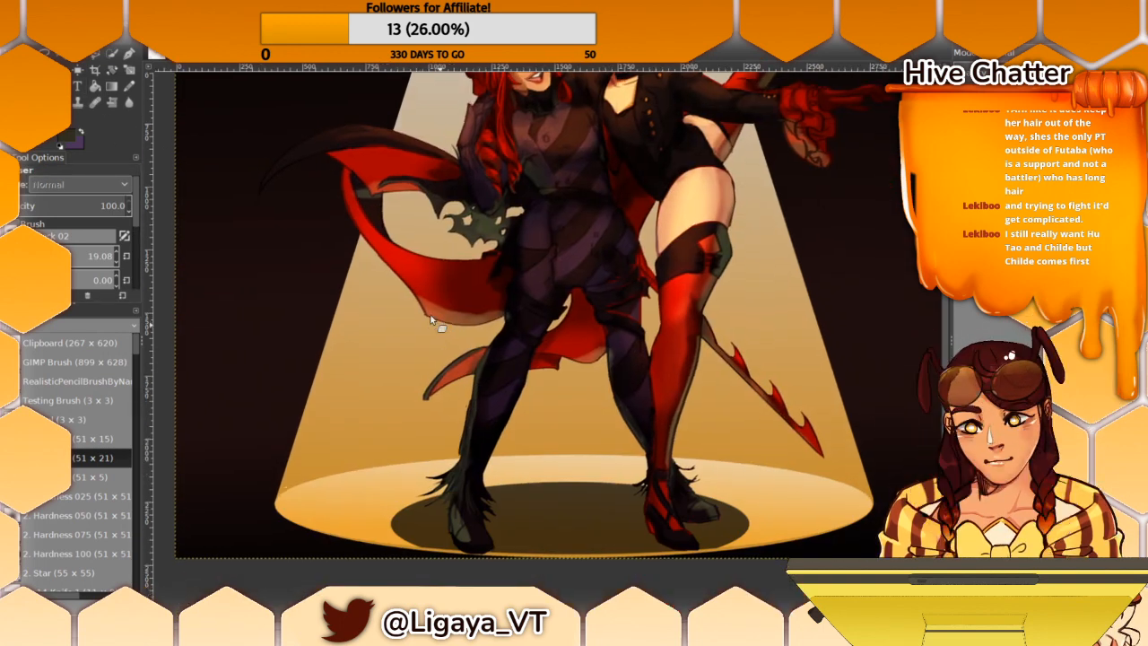
scroll(469, 410, "down", 3)
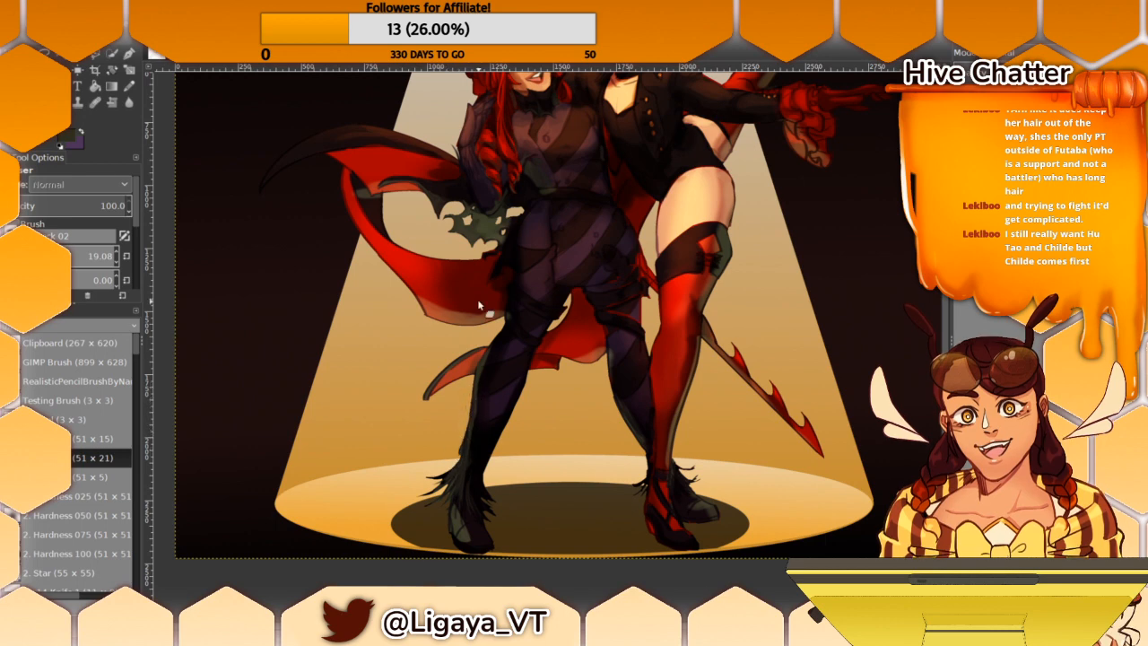
key("p")
left_click_drag(366, 494, 372, 508)
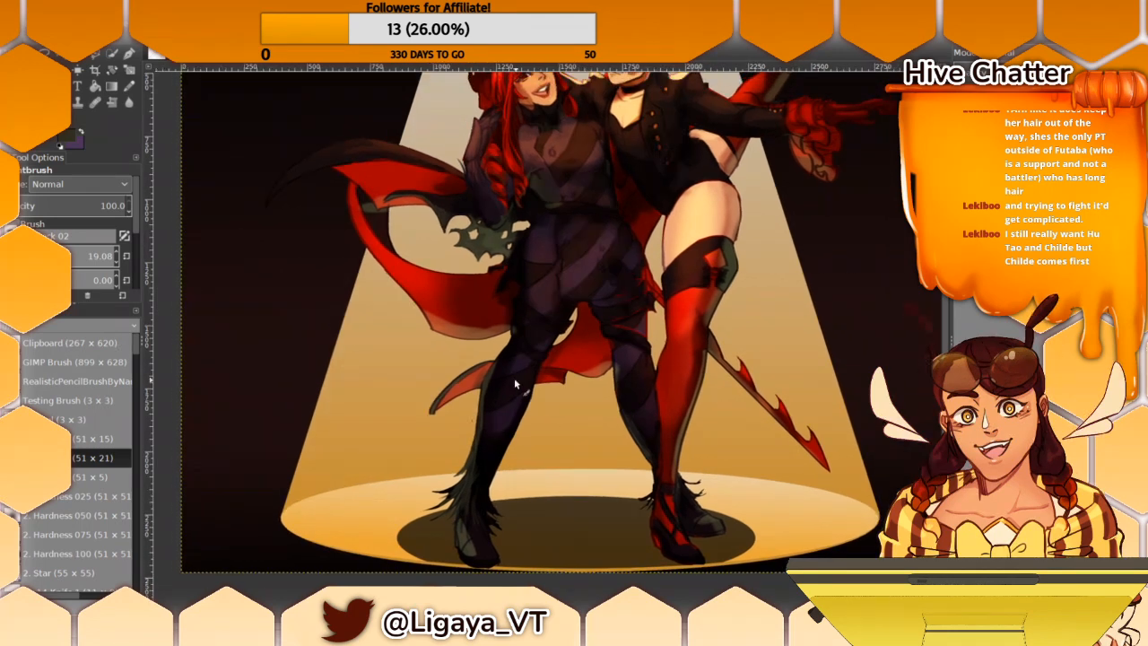
left_click_drag(513, 377, 511, 374)
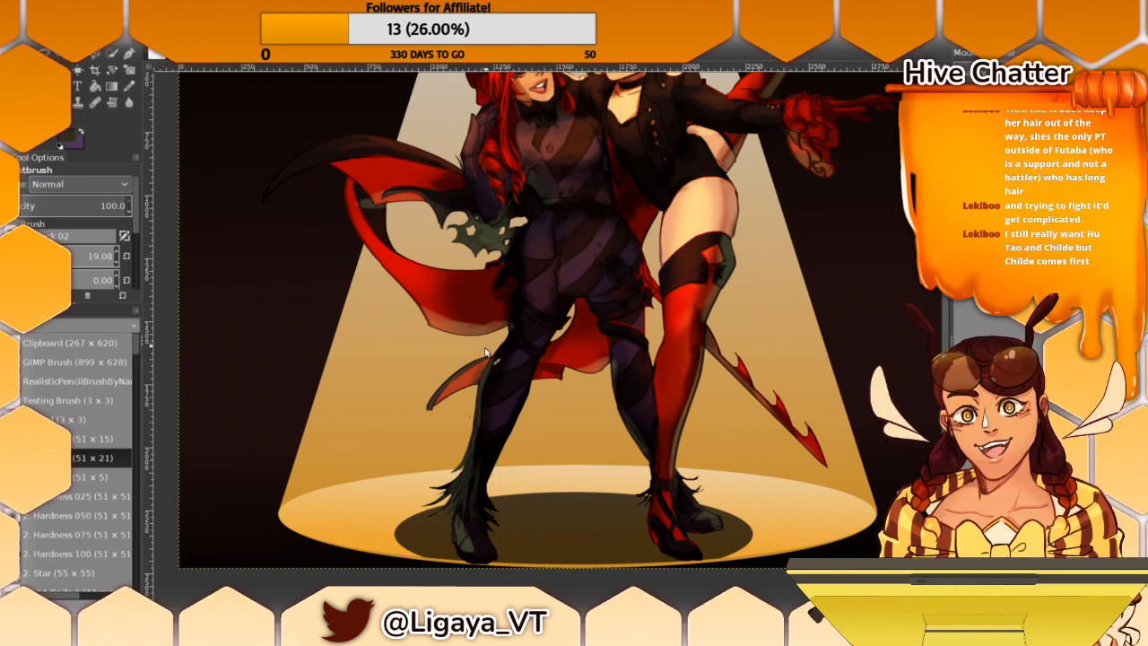
Step: Shade the suit's hip beside the green cloth with sampled dark tones and a brush size of 100.45
scroll(478, 381, "up", 2)
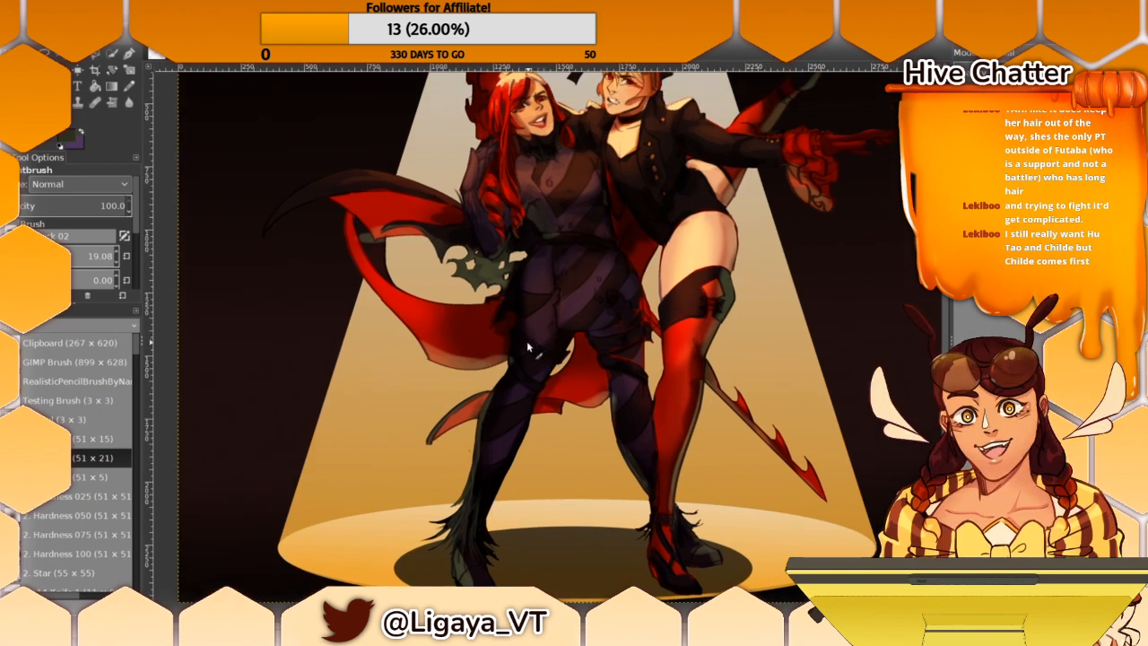
scroll(531, 296, "up", 3)
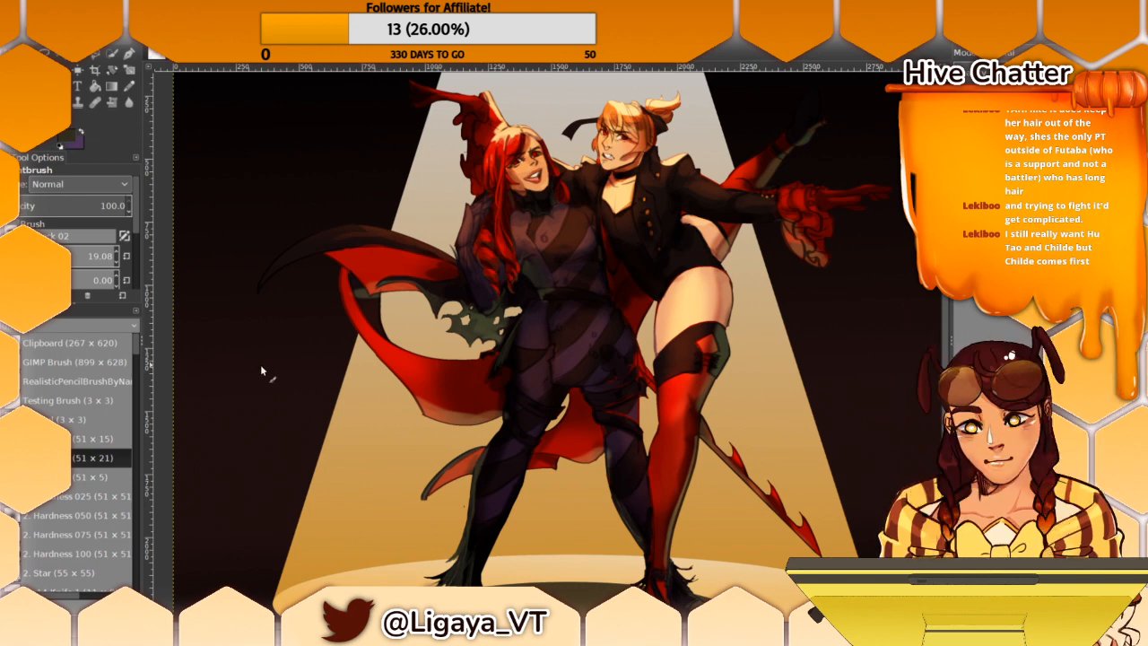
left_click(83, 255)
left_click(497, 362, "ctrl")
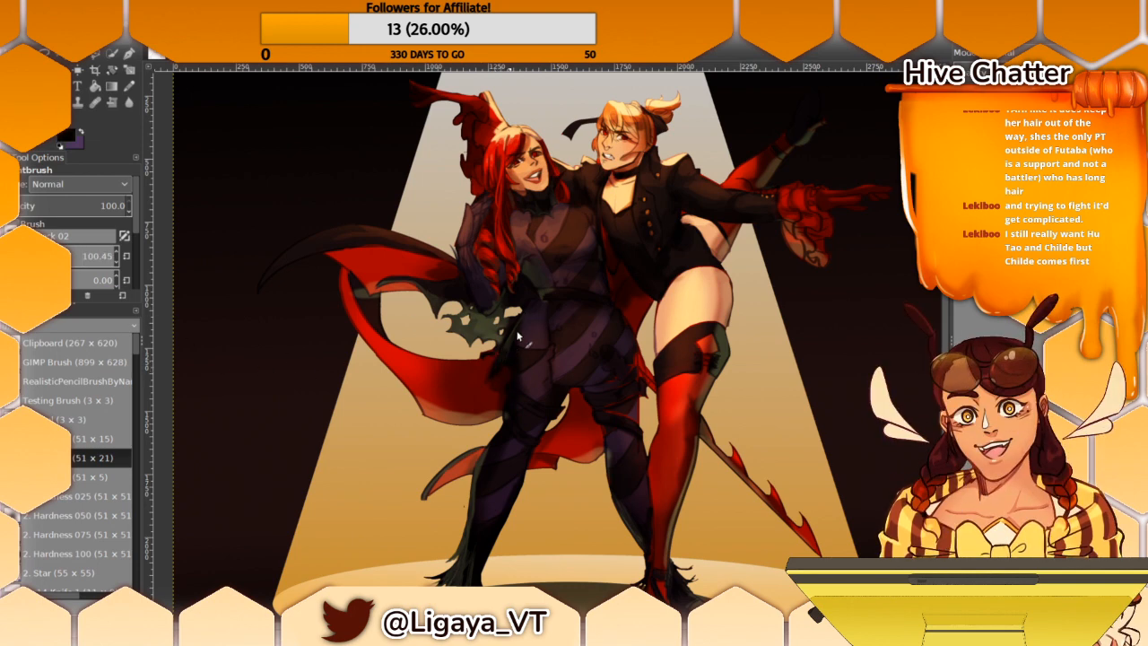
left_click(510, 340, "ctrl")
scroll(403, 439, "up", 2)
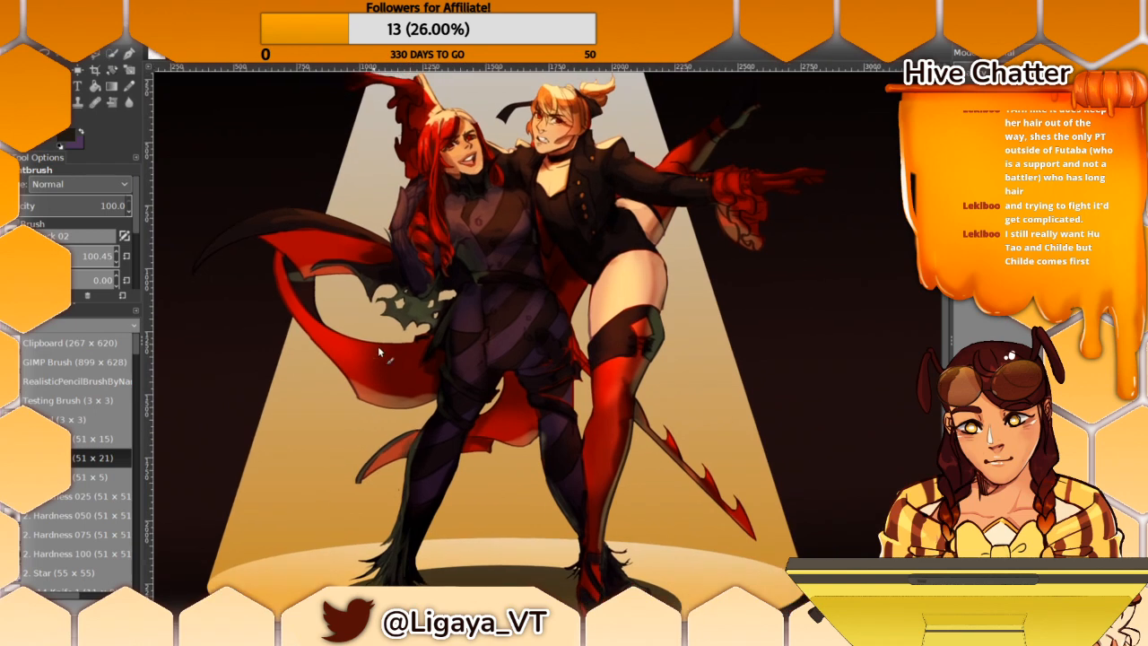
Step: Shade the red-haired character's striped trouser leg on the side beside the partner's red stocking with sampled dark tones
left_click(544, 439, "ctrl")
mouse_move(541, 440)
left_mouse_down()
mouse_move(550, 491)
mouse_move(576, 530)
left_mouse_up()
left_click(546, 446, "ctrl")
left_click_drag(545, 462, 561, 514)
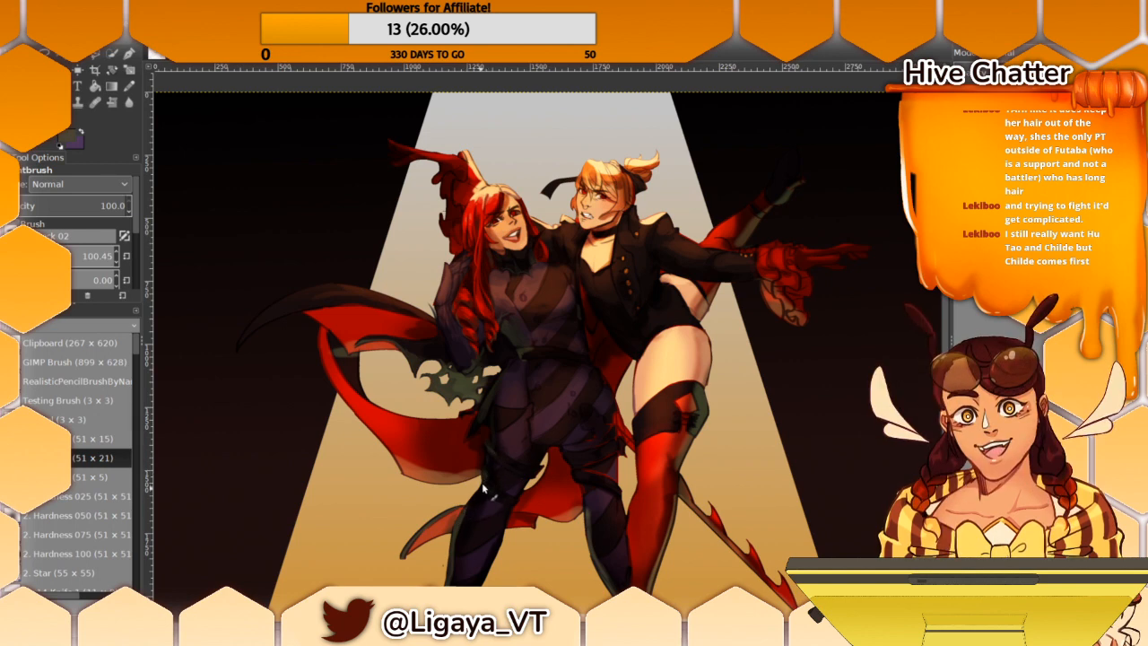
Step: Erase excess dark paint along the inner edge of the cape's narrow curling fold
left_click_drag(498, 431, 517, 360)
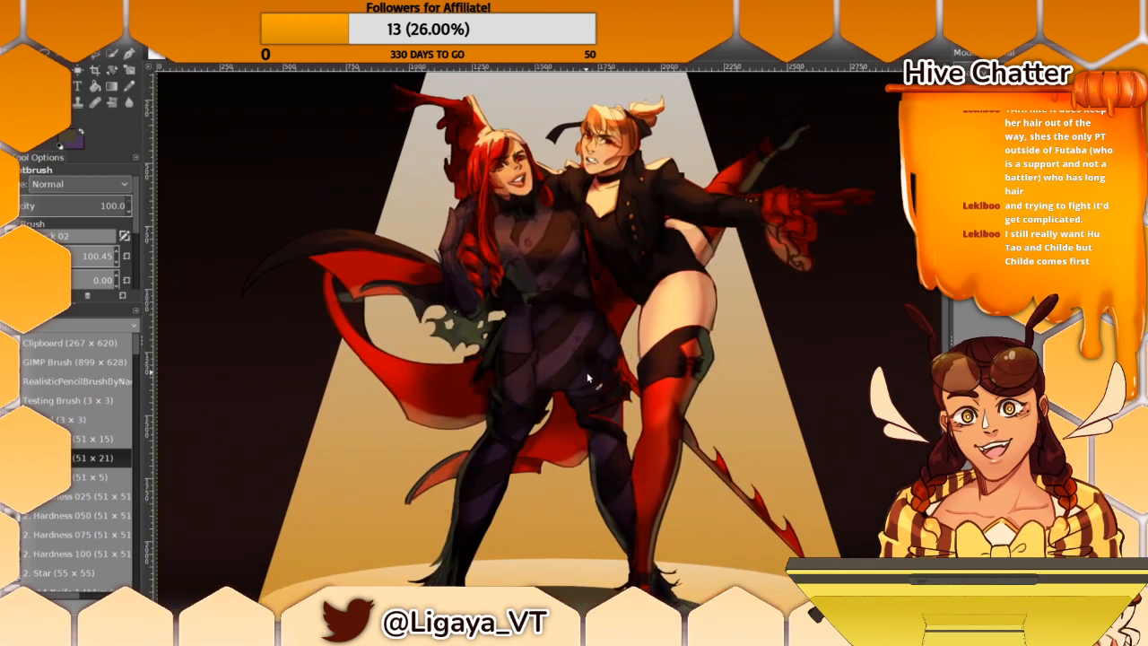
left_click_drag(586, 373, 577, 367)
left_click_drag(646, 332, 527, 321)
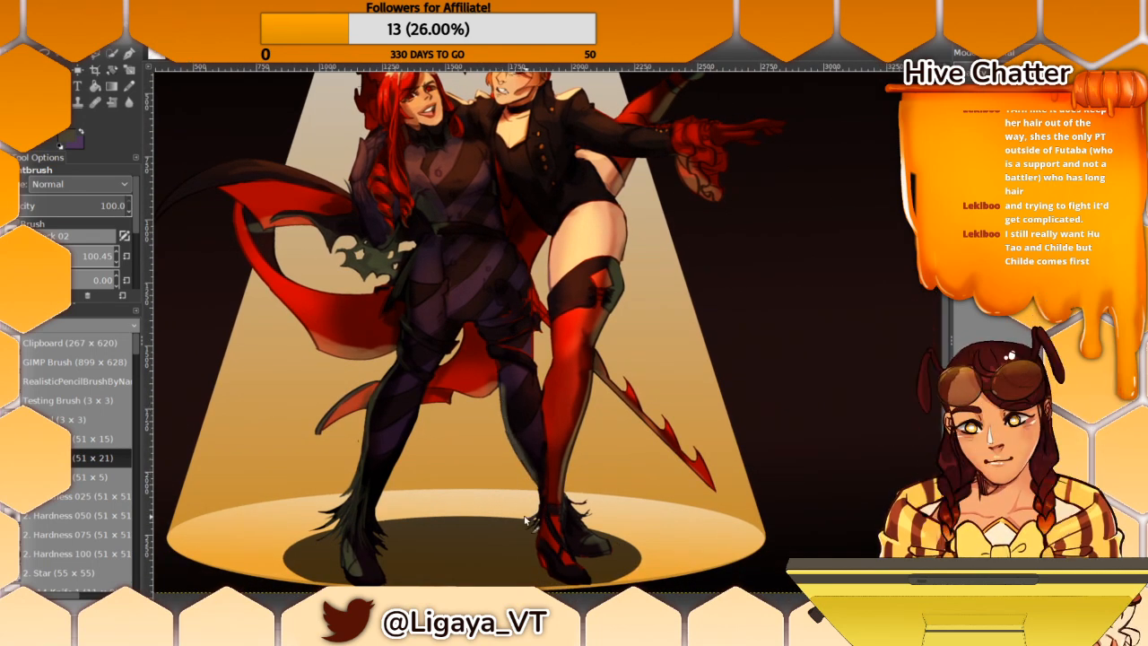
scroll(525, 529, "down", 3)
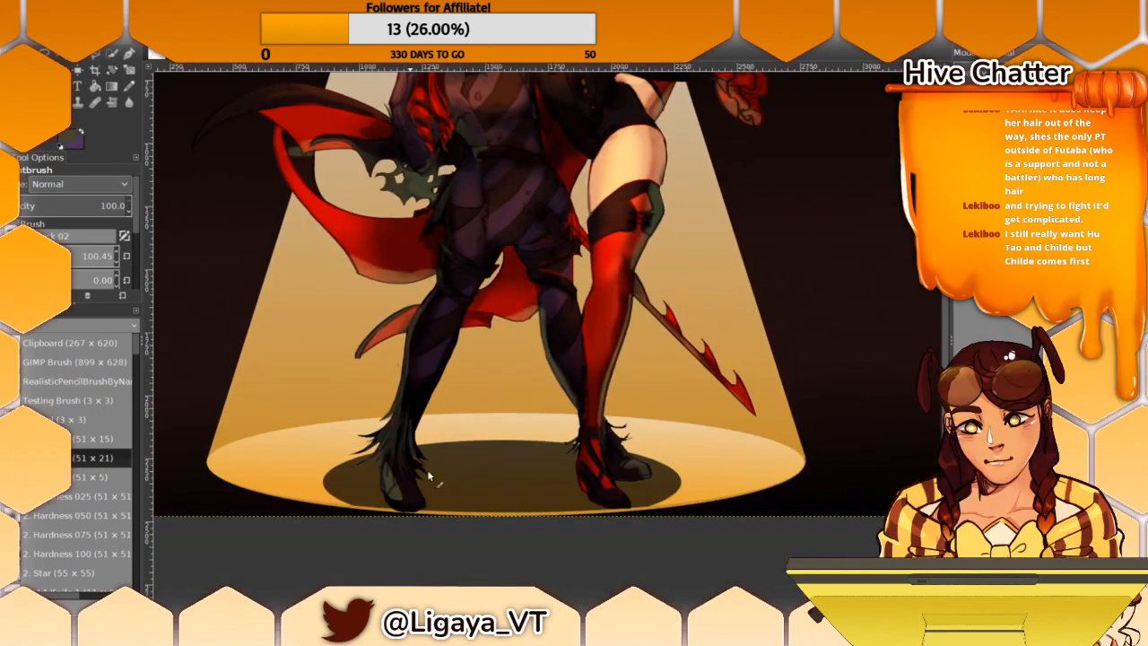
scroll(526, 539, "up", 3)
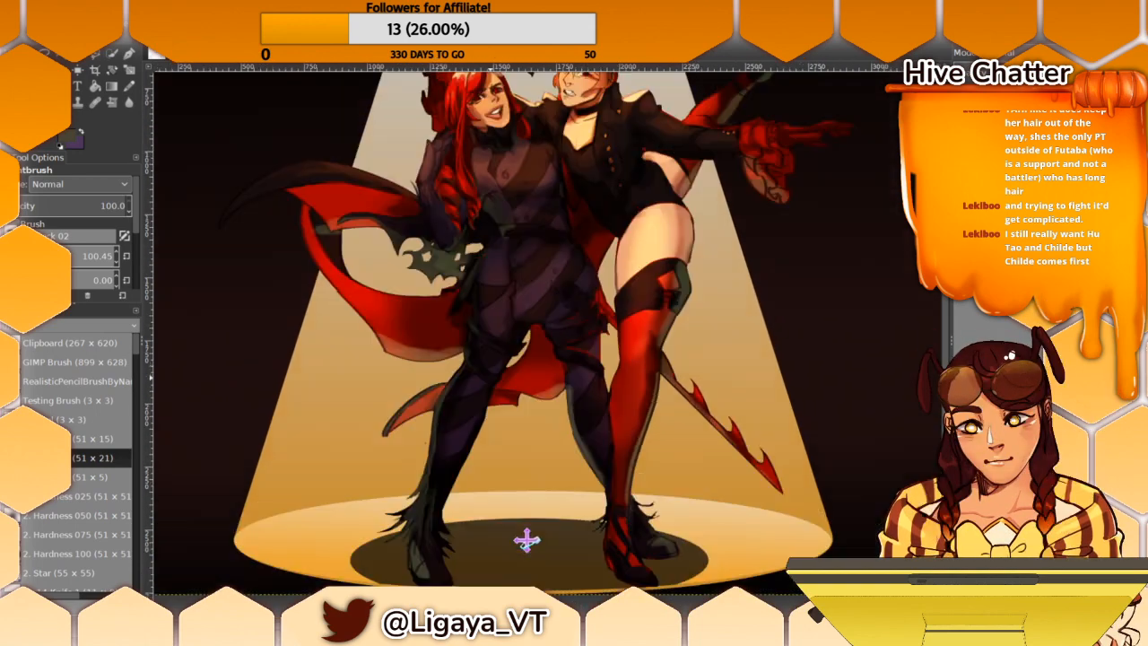
scroll(526, 539, "down", 2, "ctrl")
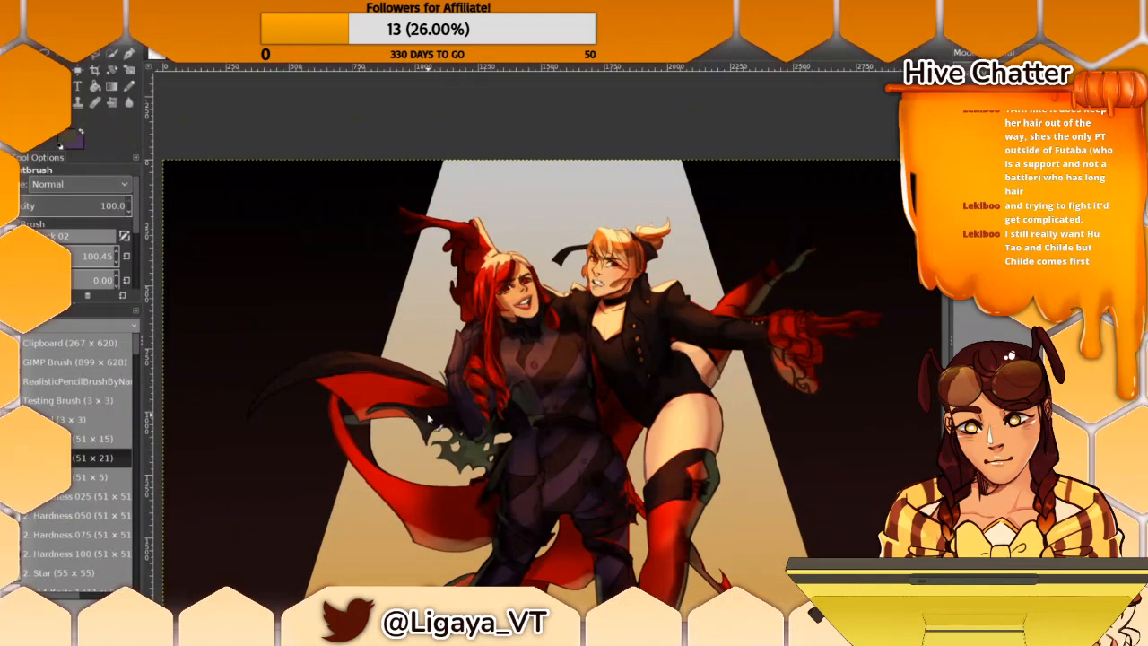
left_click(26, 102)
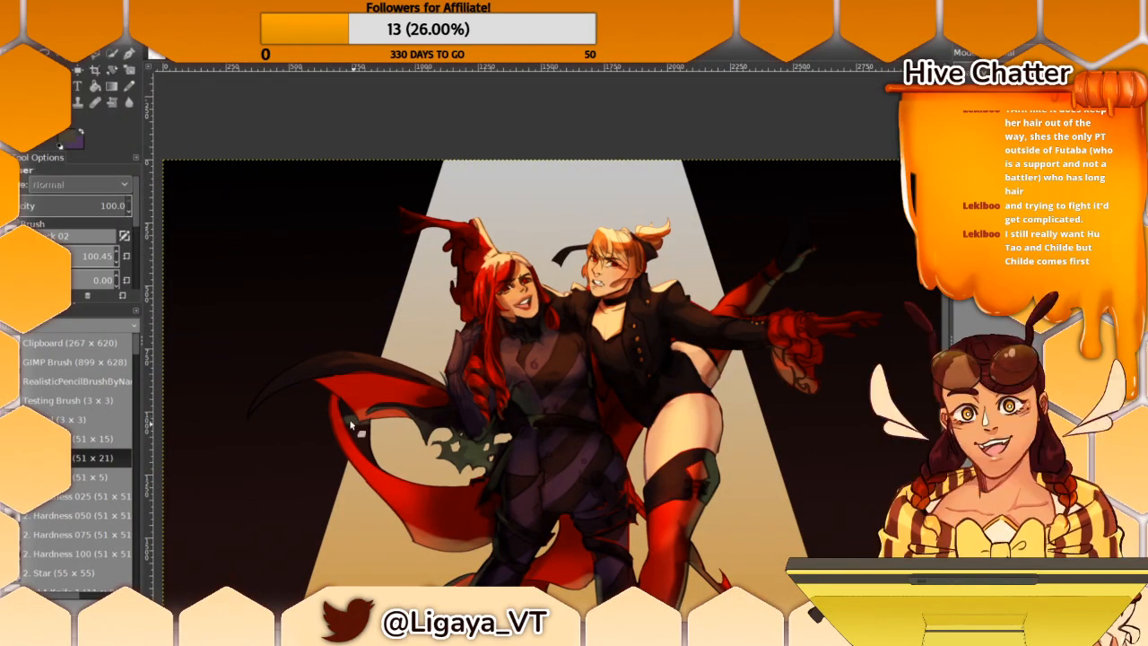
left_click_drag(351, 415, 377, 421)
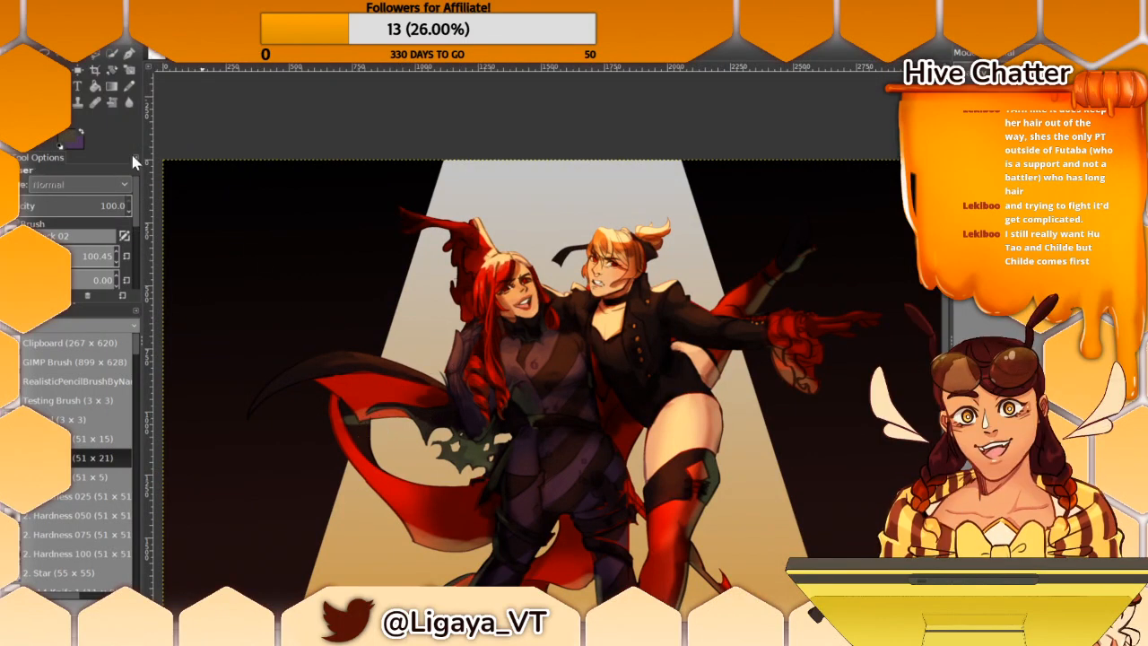
Step: Repaint the cape's narrow curling fold with the paintbrush, using dark and red tones sampled from it
key("p")
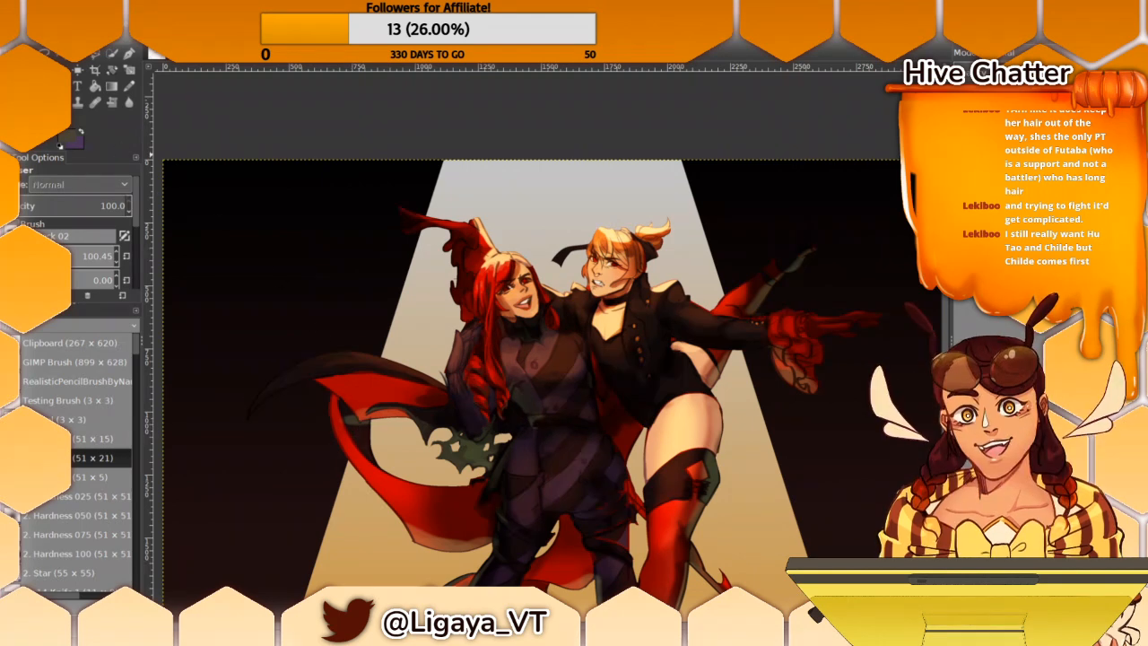
left_click(350, 418, "ctrl")
mouse_move(347, 412)
left_mouse_down()
mouse_move(360, 440)
mouse_move(342, 403)
mouse_move(373, 466)
left_mouse_up()
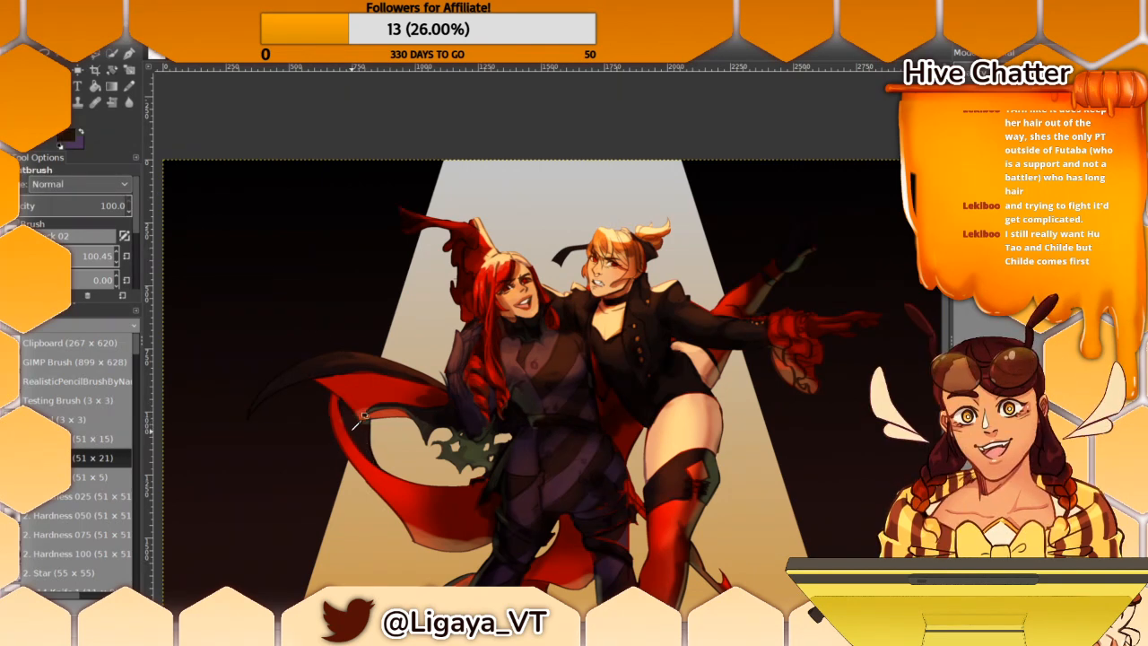
left_click(335, 413, "ctrl")
mouse_move(334, 413)
left_mouse_down()
mouse_move(359, 467)
mouse_move(351, 459)
left_mouse_up()
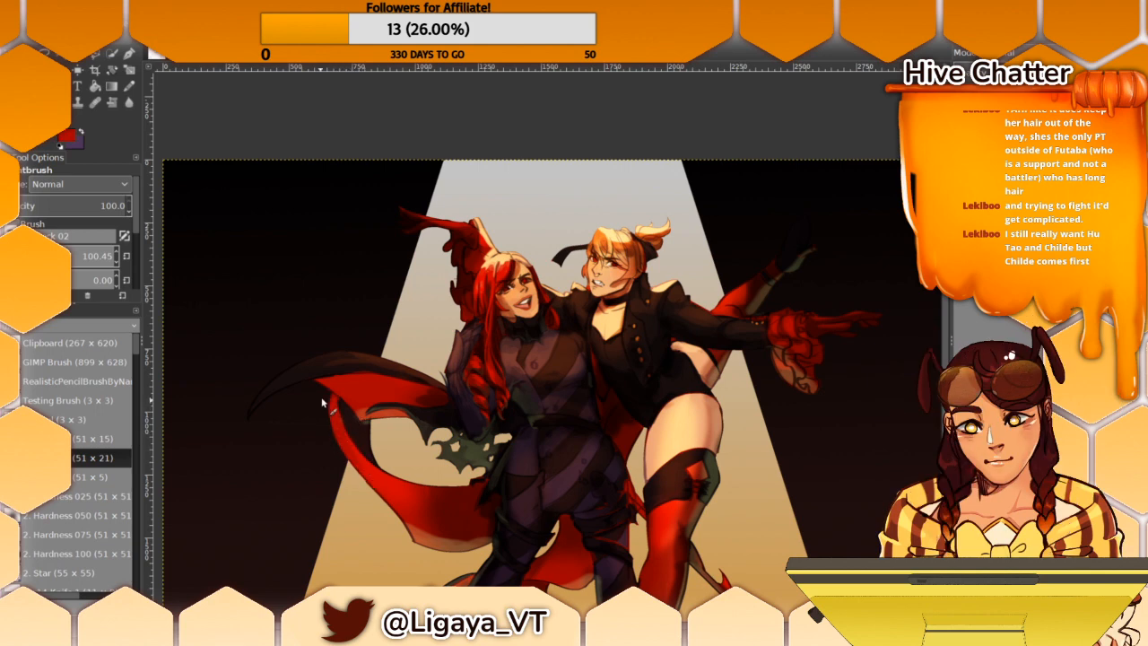
scroll(323, 404, "down", 3)
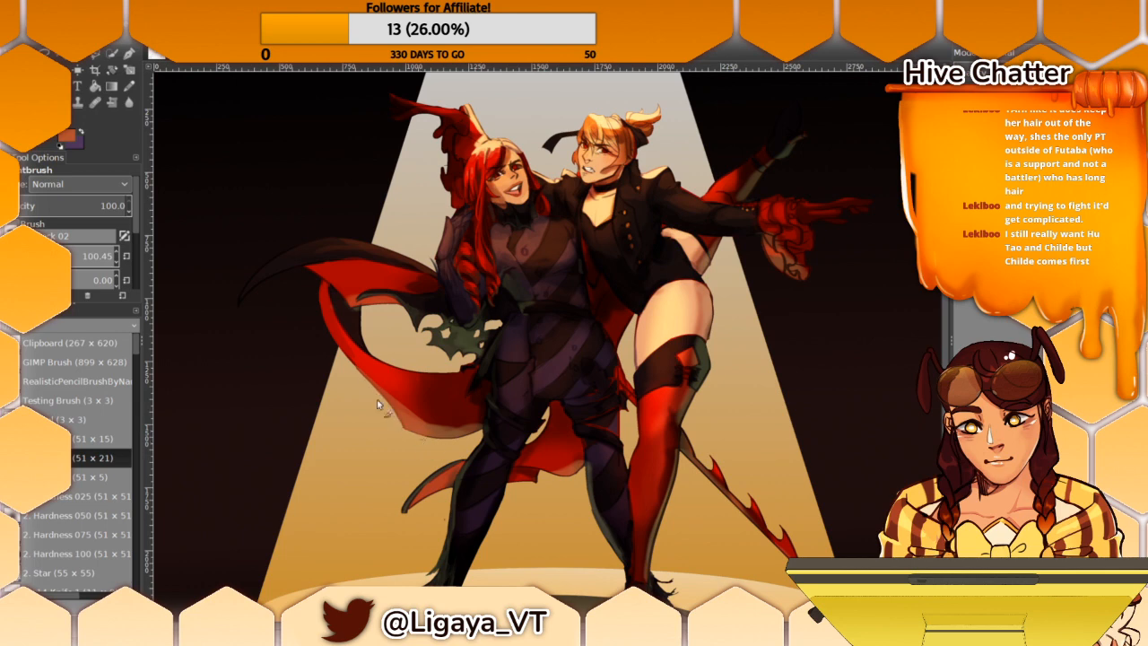
left_click_drag(378, 370, 465, 429)
left_click_drag(386, 395, 446, 421)
key("ctrl+z")
key("ctrl+z")
left_click_drag(350, 304, 366, 330)
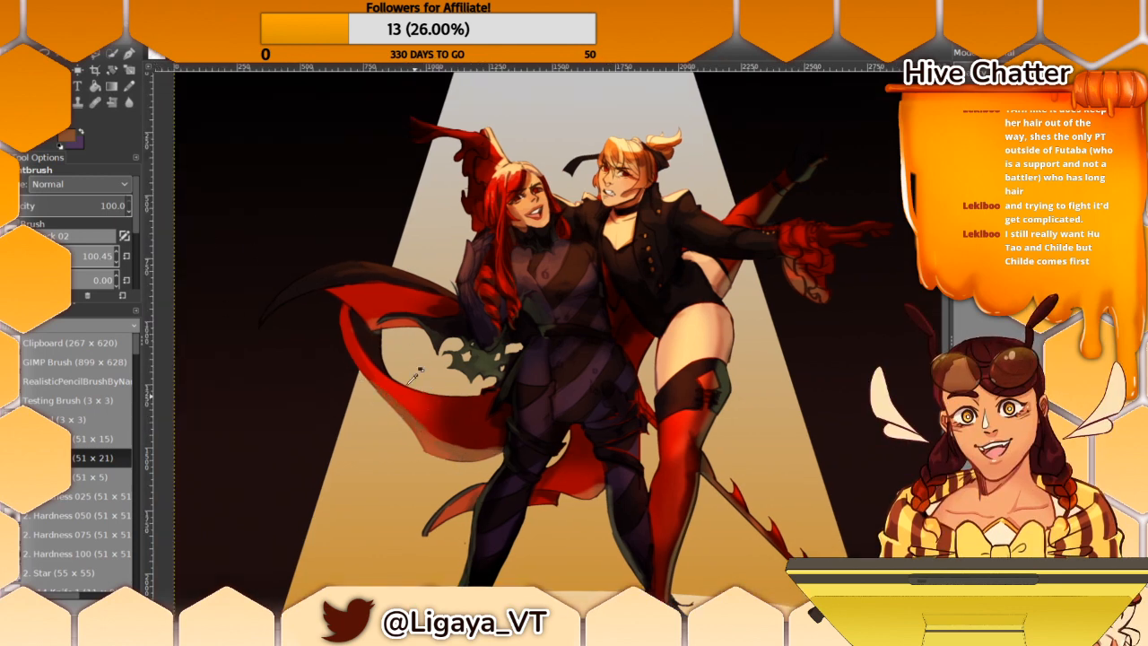
Step: Refine the cape's lower sweep and hem with sampled red and brown tones at a brush size of 484.68
left_click(82, 257)
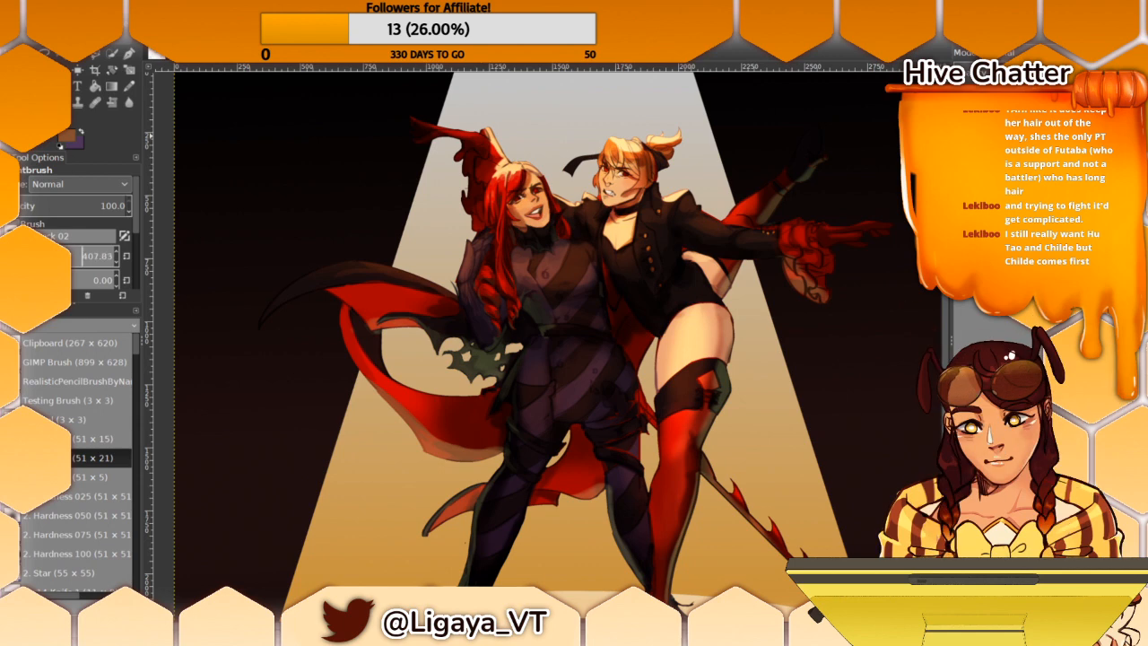
left_click(426, 414, "ctrl")
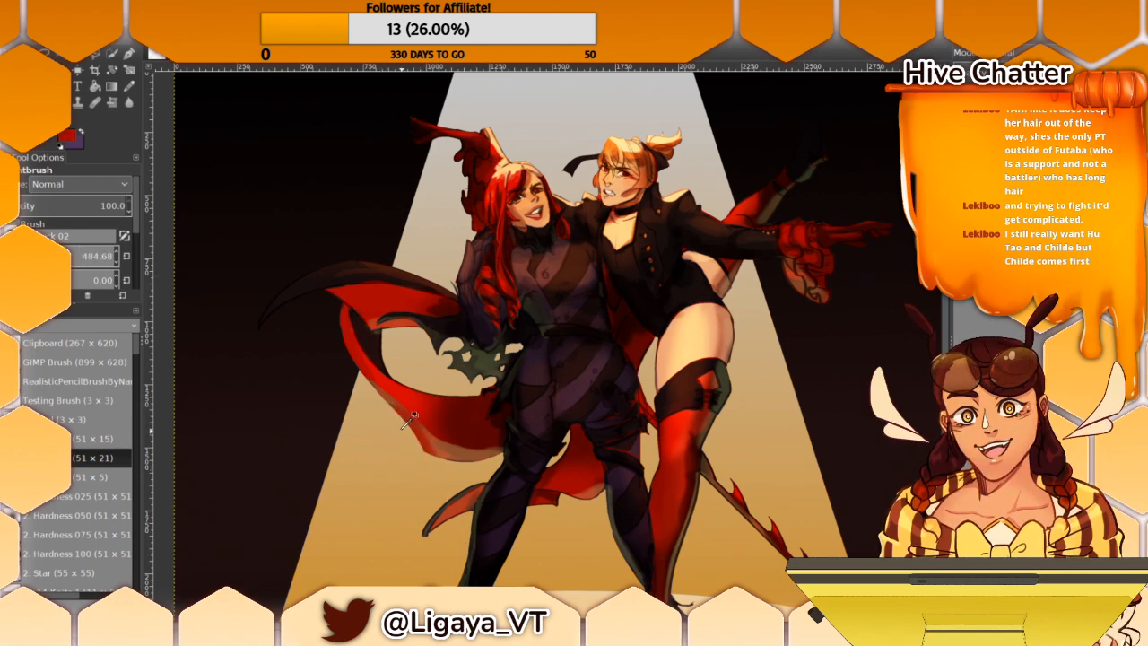
left_click(410, 443, "ctrl")
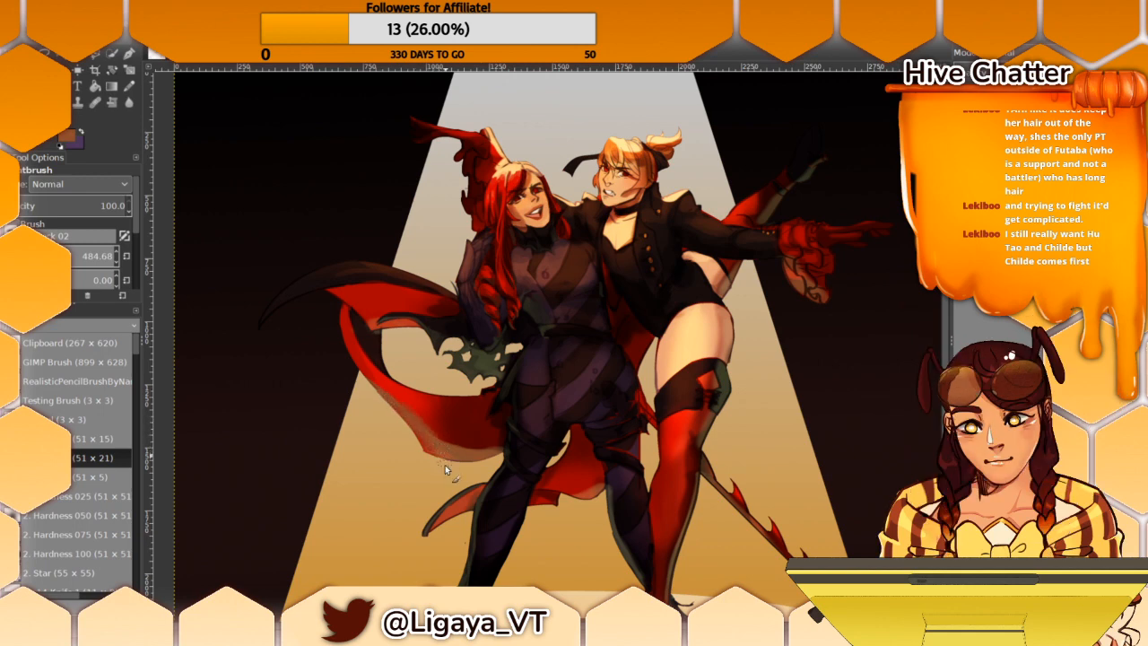
left_click(417, 389, "ctrl")
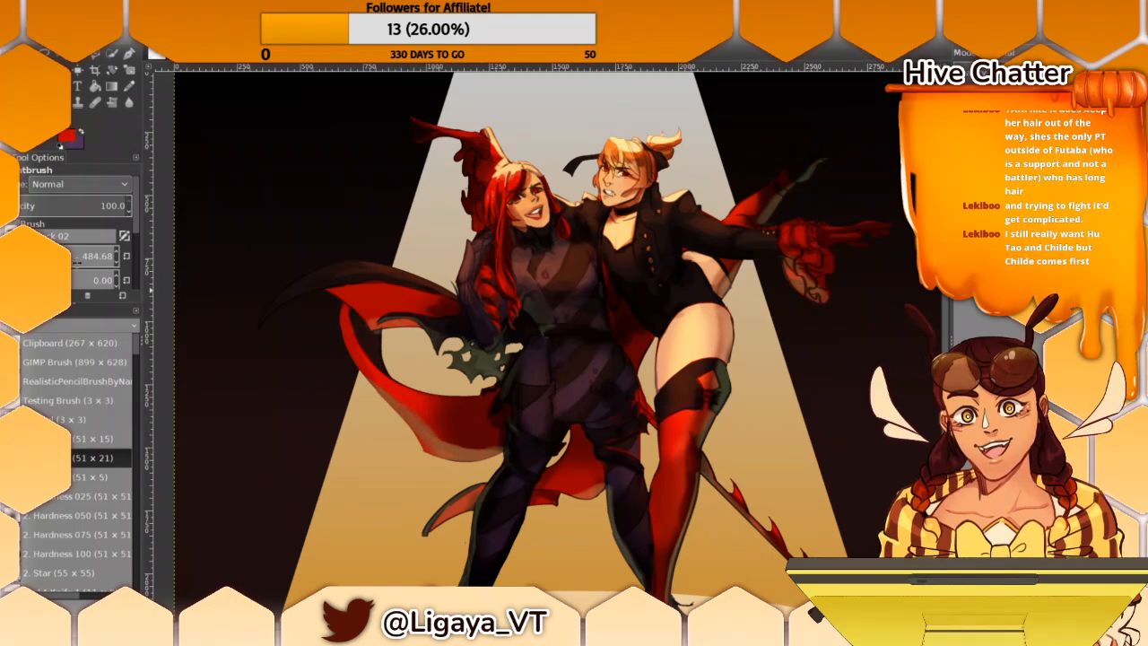
Step: Switch to the 2. Hardness 050 brush, try a sampled red stroke across the cape's lower sweep, and set the size to 127.57
left_click(77, 476)
left_click(81, 518)
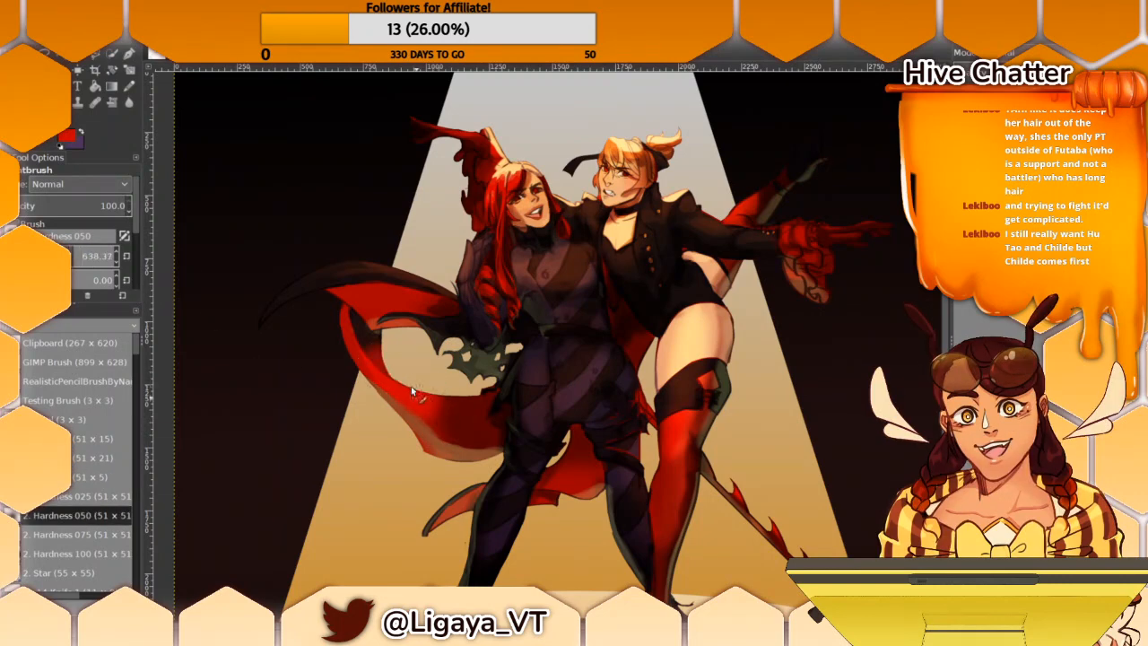
left_click(470, 411, "ctrl")
mouse_move(470, 411)
left_mouse_down()
mouse_move(434, 398)
mouse_move(458, 423)
mouse_move(433, 416)
mouse_move(490, 445)
mouse_move(401, 352)
mouse_move(413, 373)
mouse_move(402, 395)
mouse_move(459, 426)
mouse_move(383, 416)
mouse_move(418, 401)
left_mouse_up()
left_click(403, 396, "ctrl")
key("ctrl+z")
left_click(110, 256)
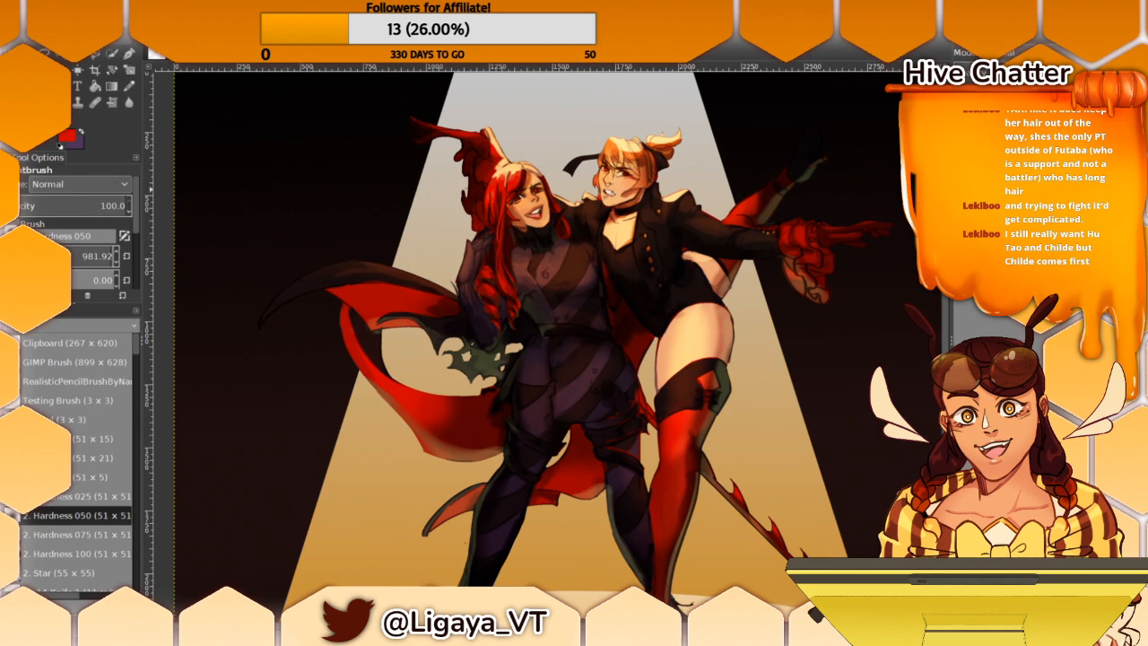
left_click(83, 256)
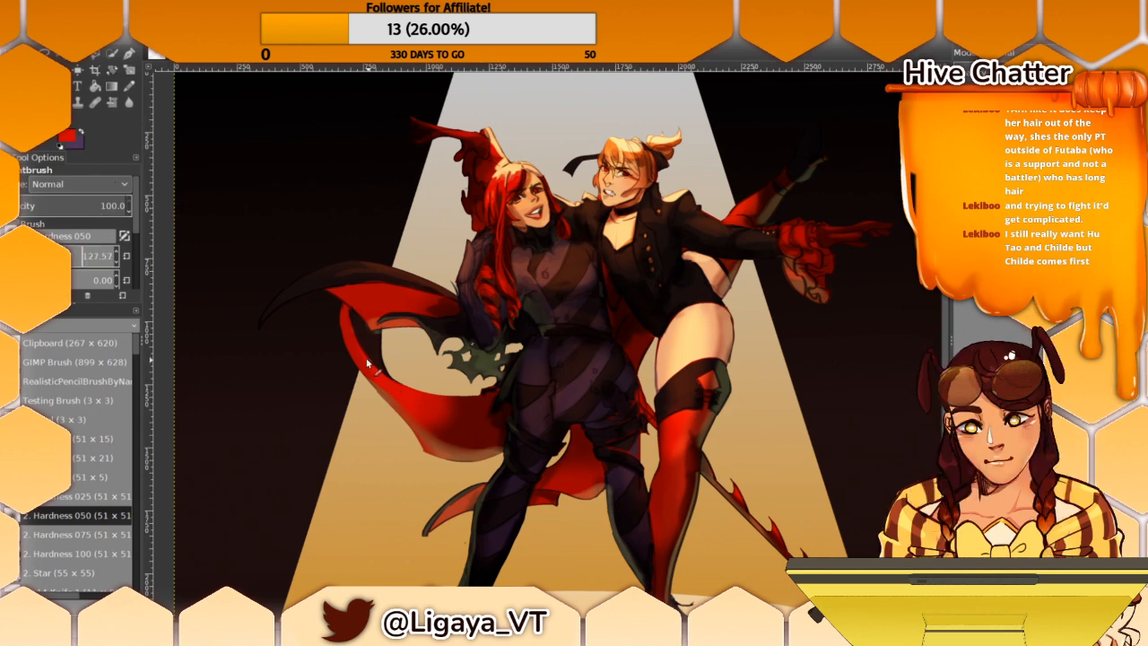
Step: Shade the cape's inner edge beside the curling fold with a sampled dark tone
left_click(370, 284, "ctrl")
left_click_drag(339, 248, 348, 286)
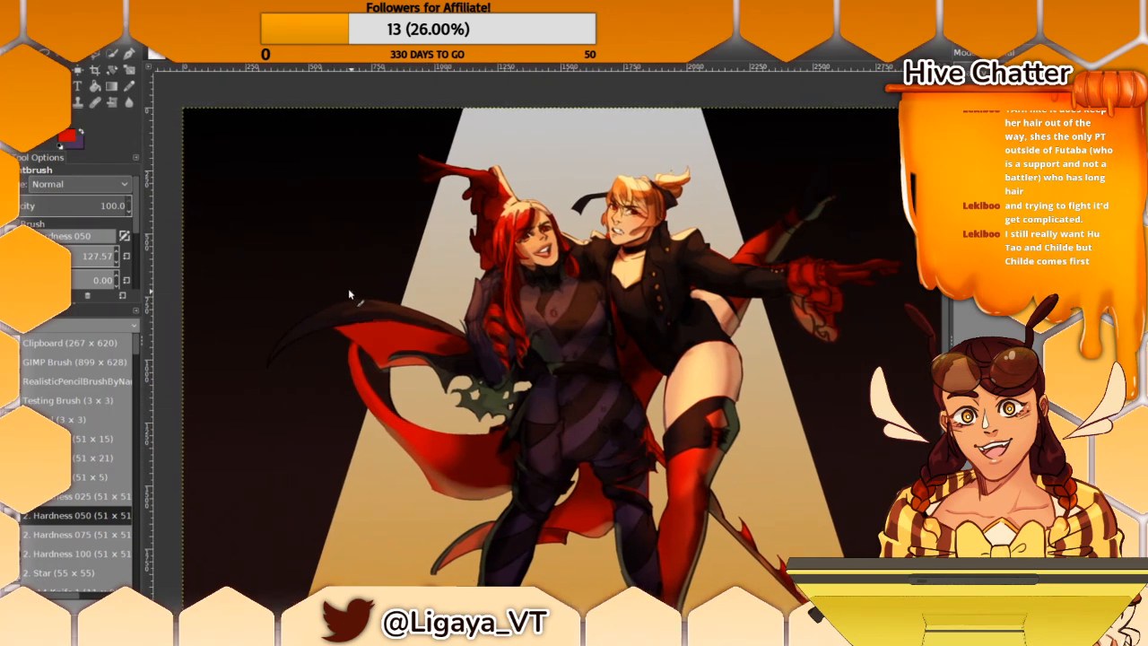
left_click(380, 351, "ctrl")
left_click_drag(398, 360, 391, 370)
Step: Refine the cape's upper red fold and dark outer edge with sampled tones, using the 51 × 21 brush at size 59.76
left_click_drag(97, 256, 88, 256)
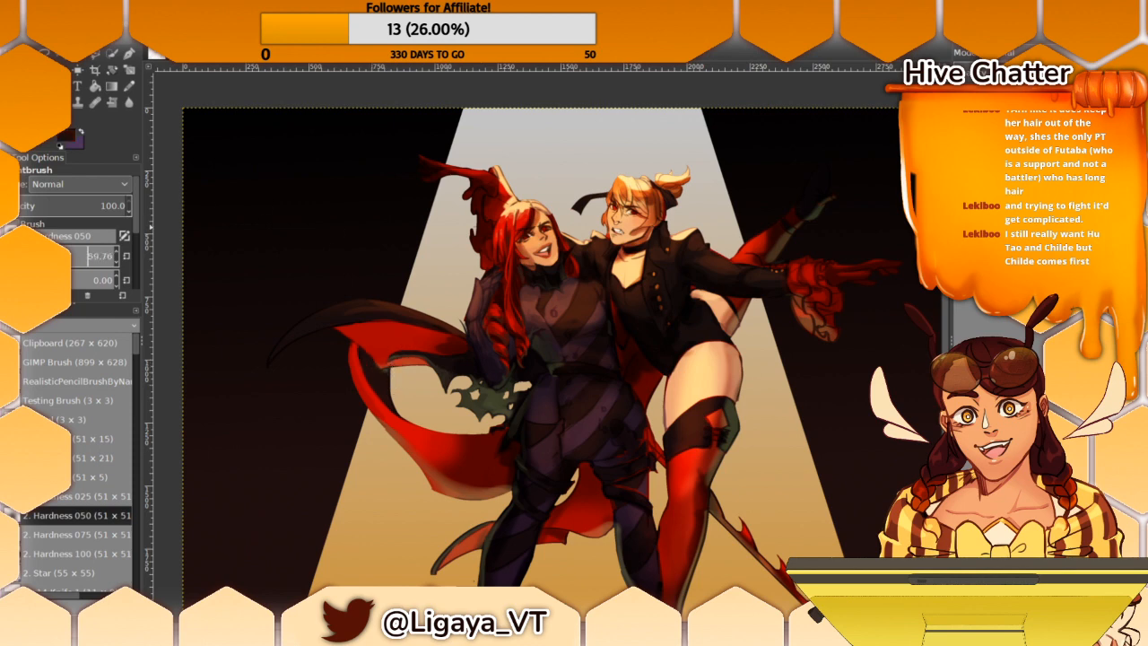
left_click(111, 461)
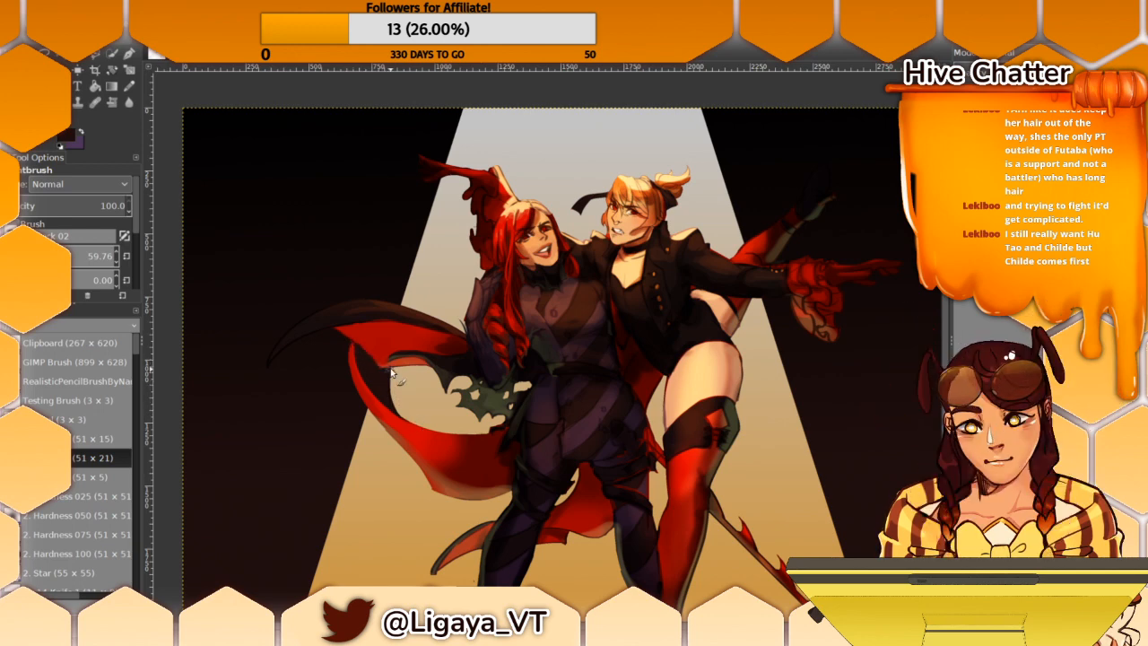
left_click(388, 331, "ctrl")
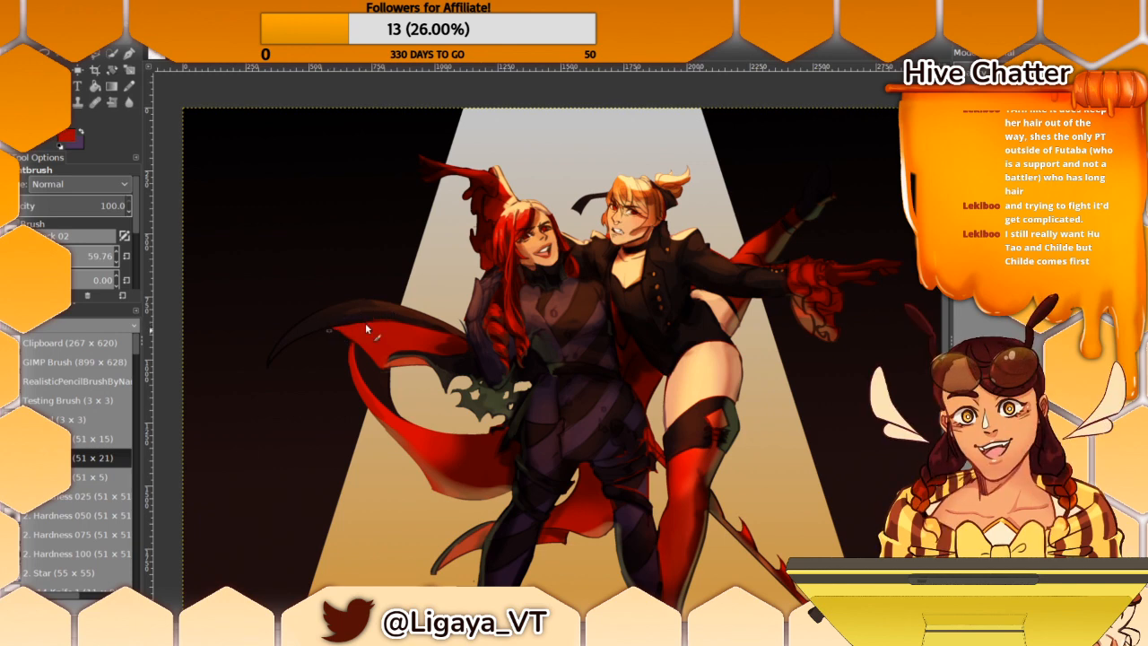
left_click_drag(391, 325, 399, 323)
left_click(373, 310, "ctrl")
left_click_drag(324, 240, 356, 261)
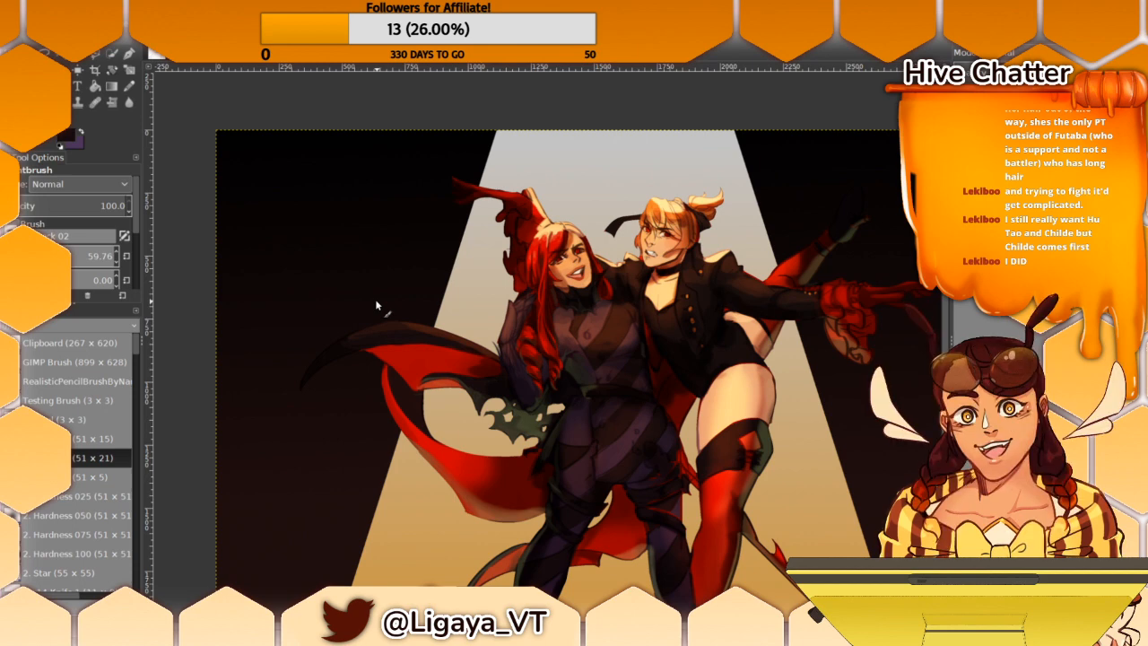
left_click_drag(351, 258, 357, 292)
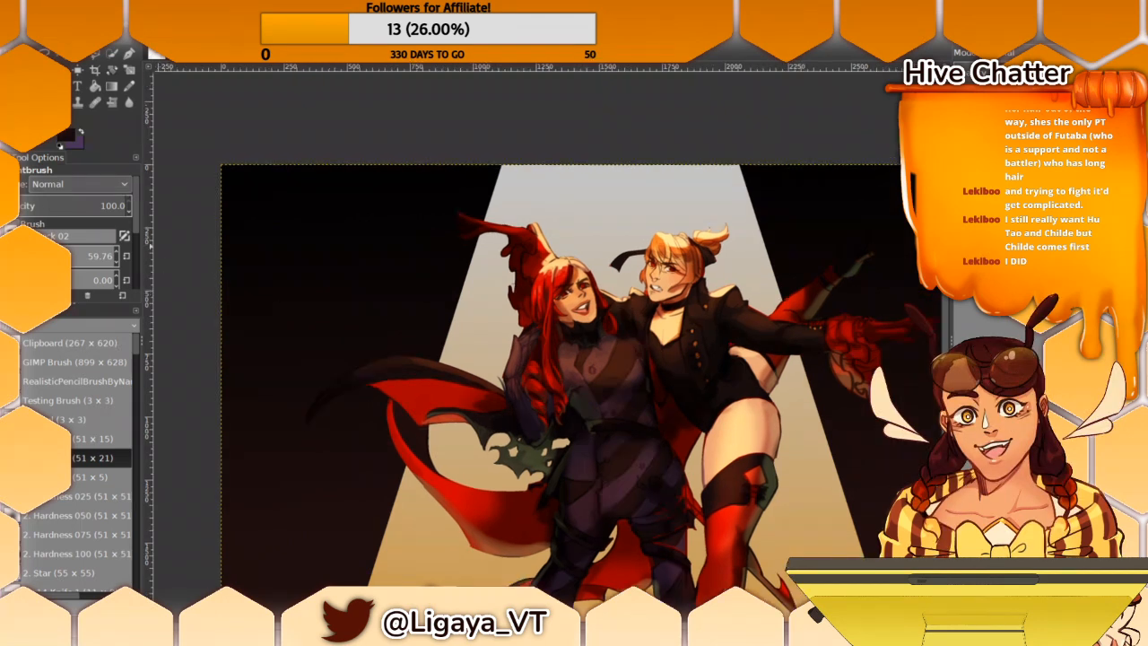
Step: Switch to the 2. Hardness 025 brush and set its size to 376.19
left_click(82, 256)
left_click(64, 495)
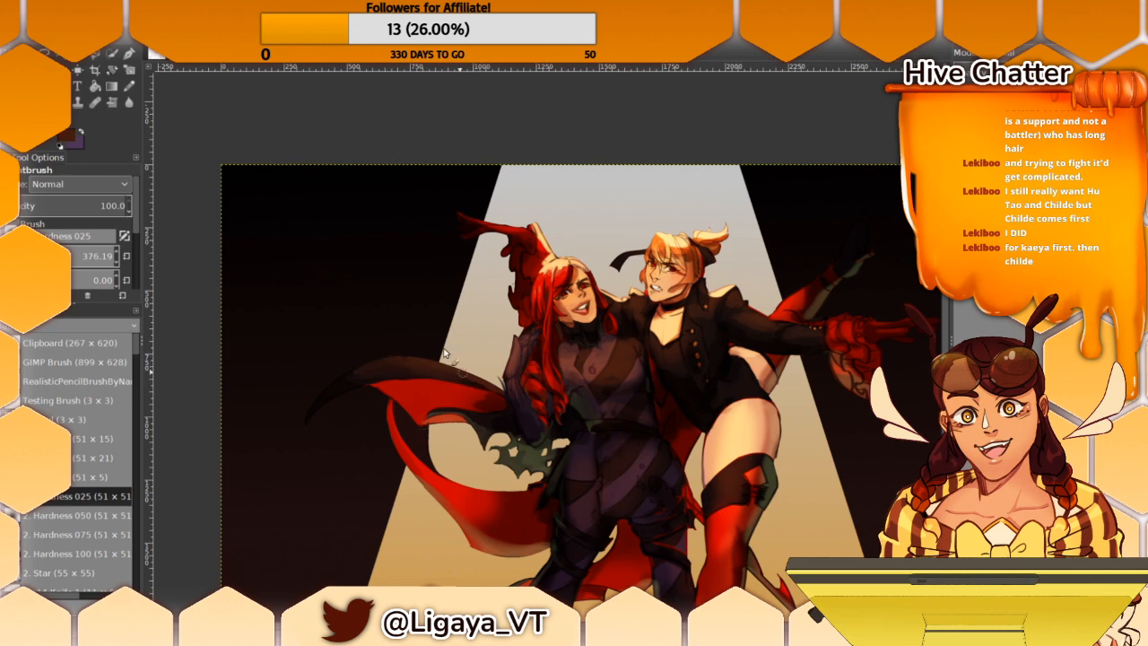
left_click_drag(446, 283, 402, 317)
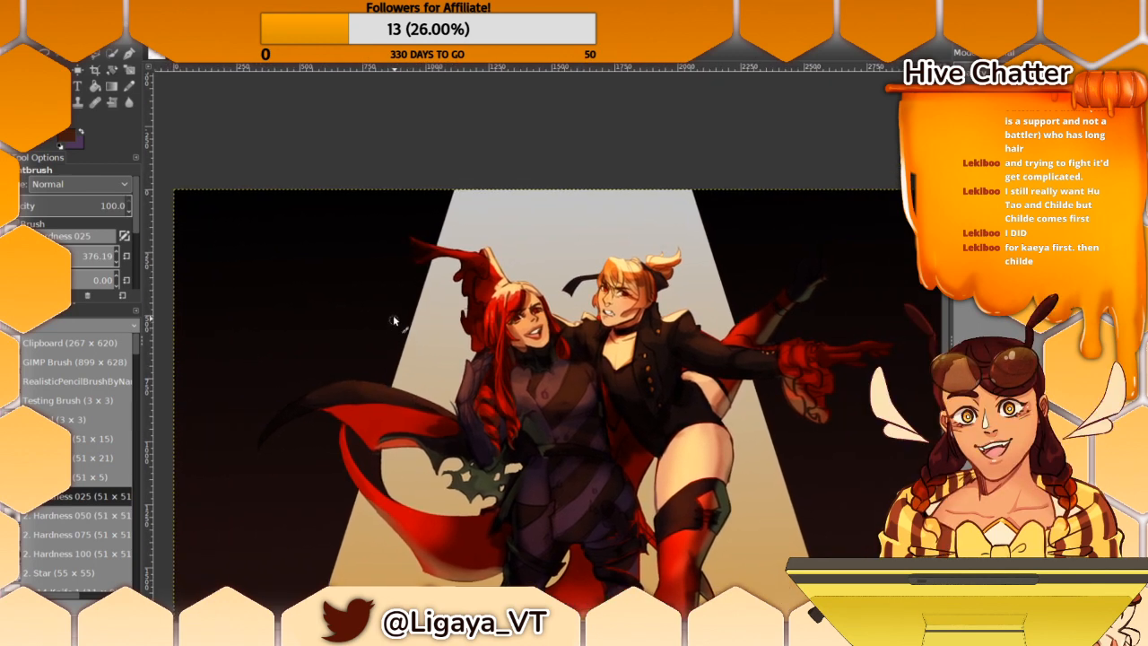
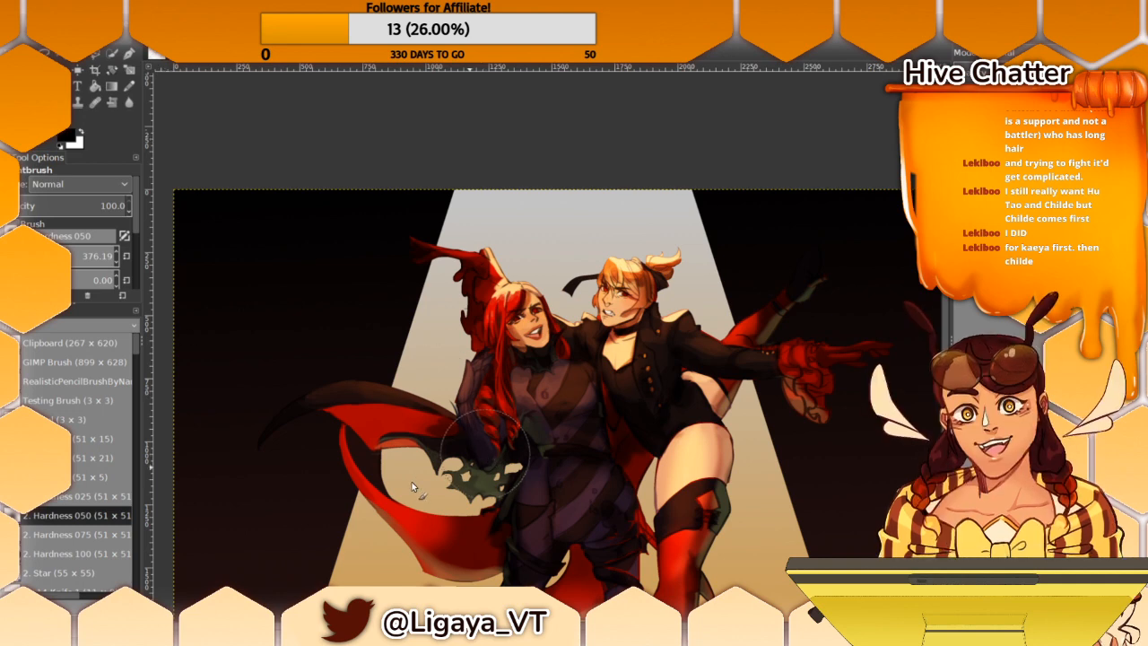
Step: Reduce the paintbrush size to 373.19
left_click_drag(401, 628, 428, 627)
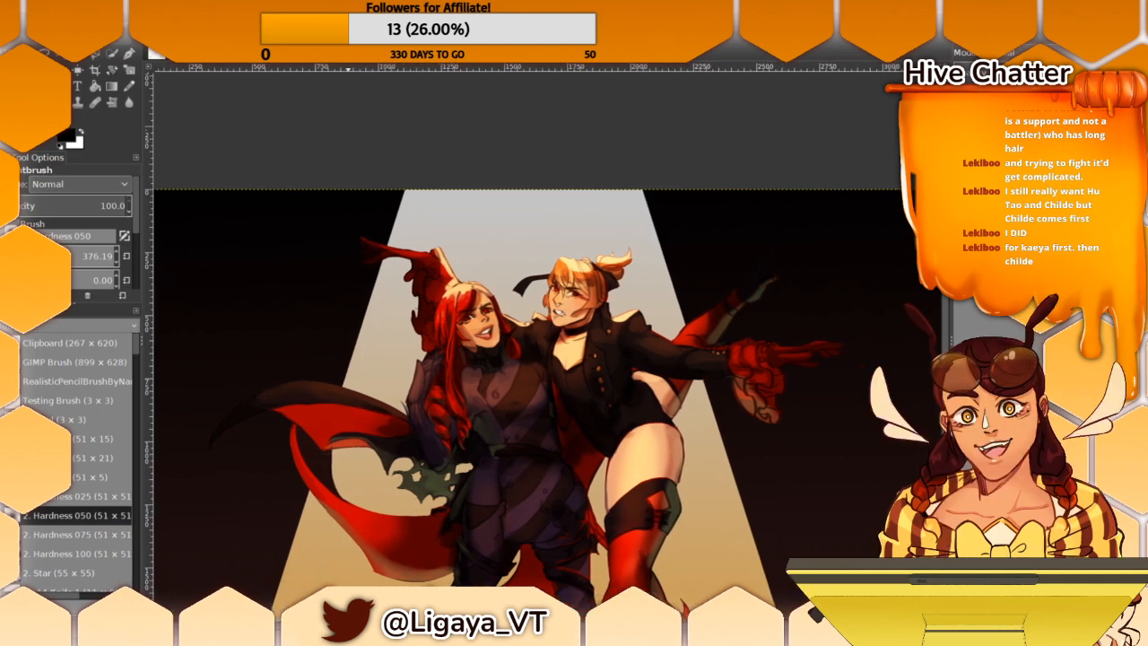
key("bracketleft")
key("bracketleft")
key("bracketleft")
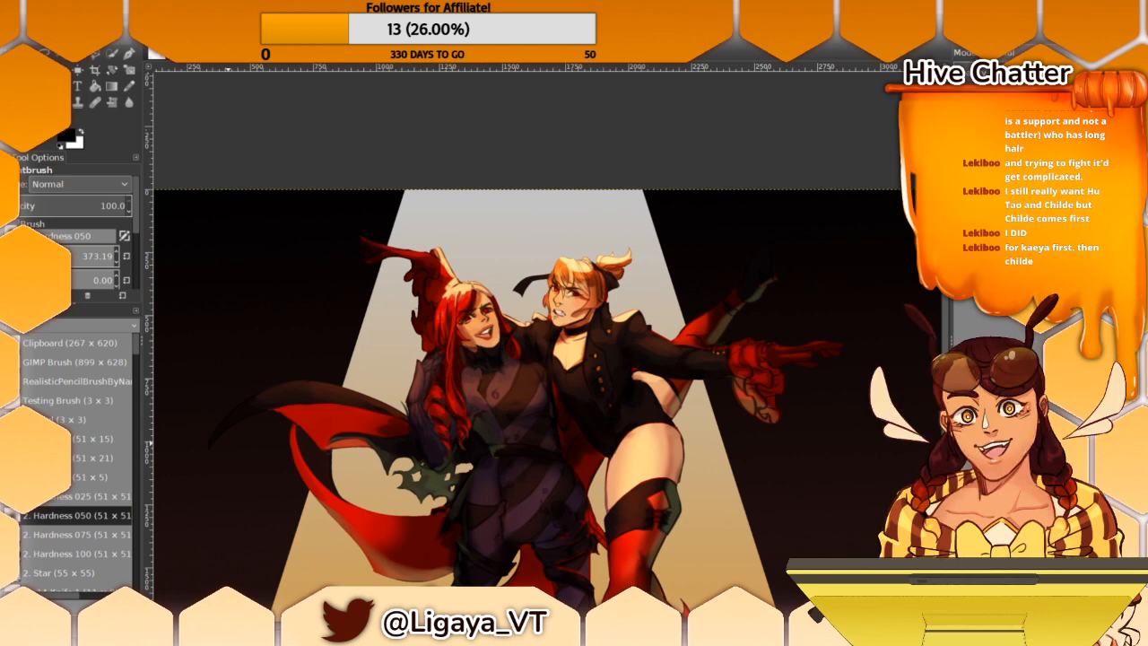
Step: Switch to the browser image of ranked game characters, shrink its window over the painting, widen it, and examine the whole list
left_click_drag(36, 226, 492, 4)
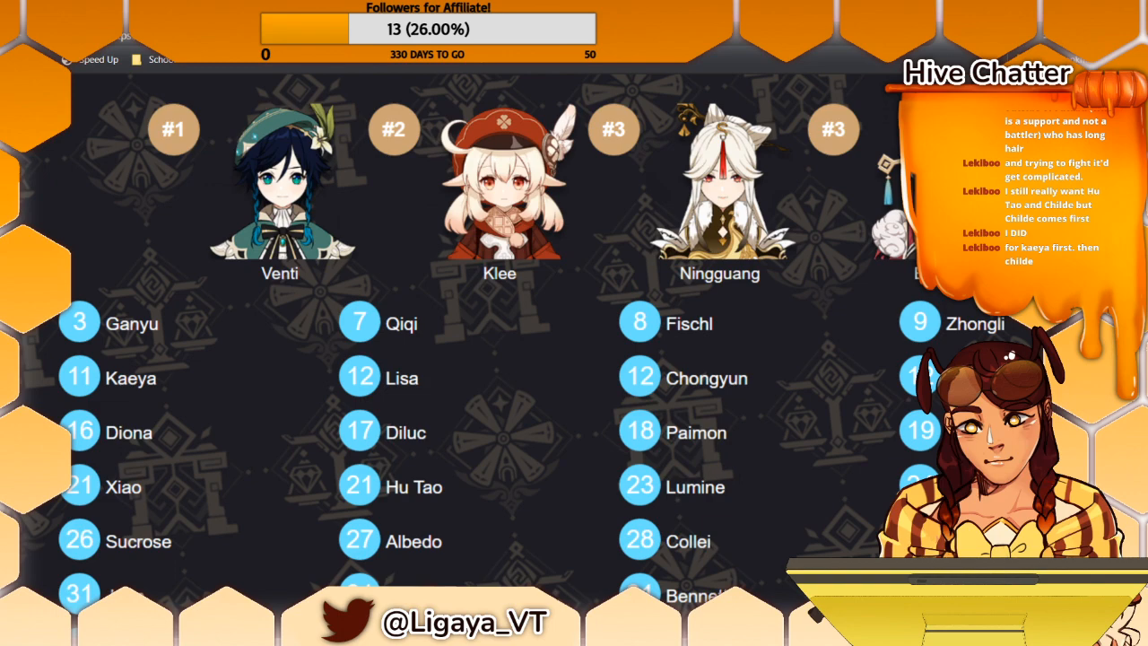
left_click(1095, 7)
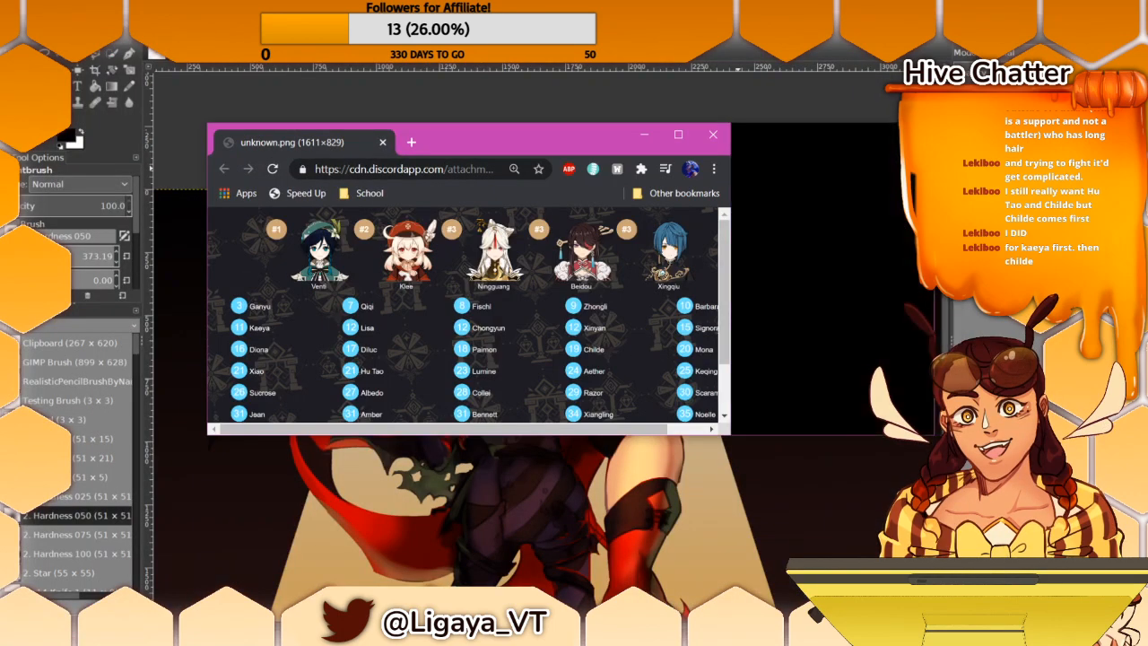
left_click_drag(735, 166, 937, 170)
left_click_drag(583, 435, 583, 509)
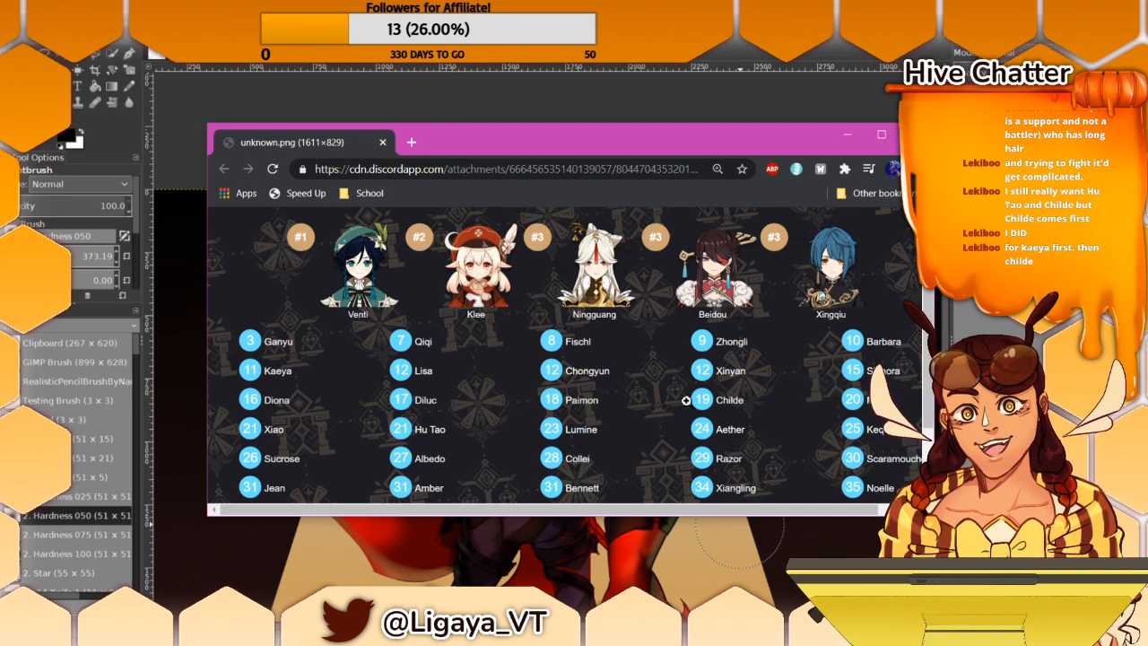
scroll(662, 409, "down", 2)
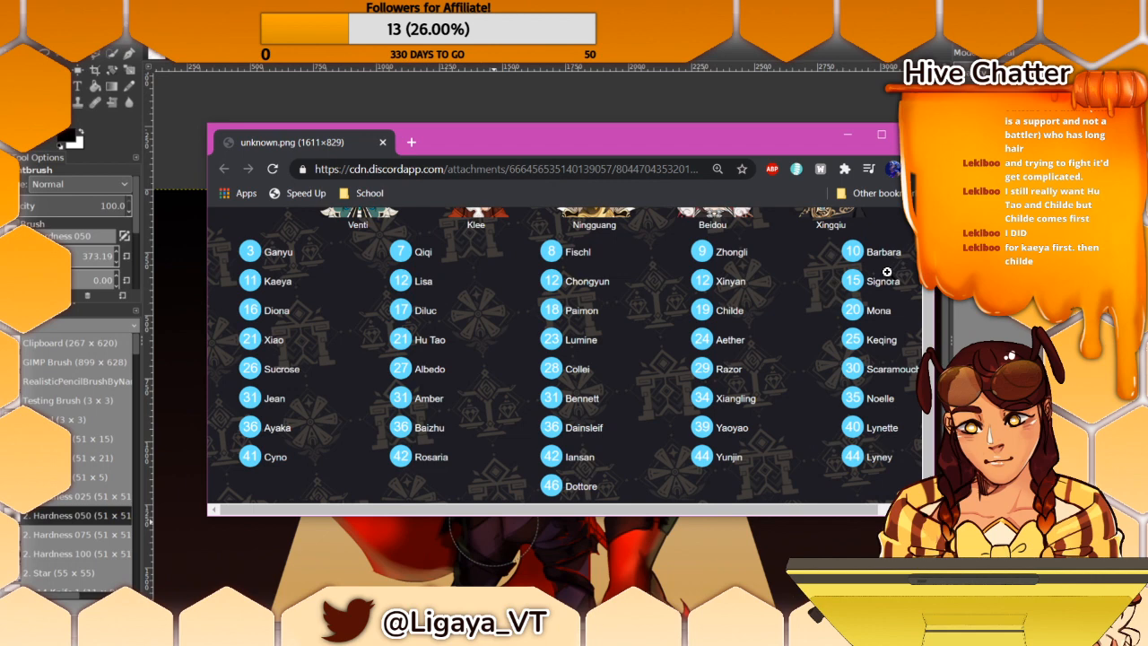
Step: Switch from the browser back to the painting, select the Eraser, and set its size to 104.97
left_click(856, 40)
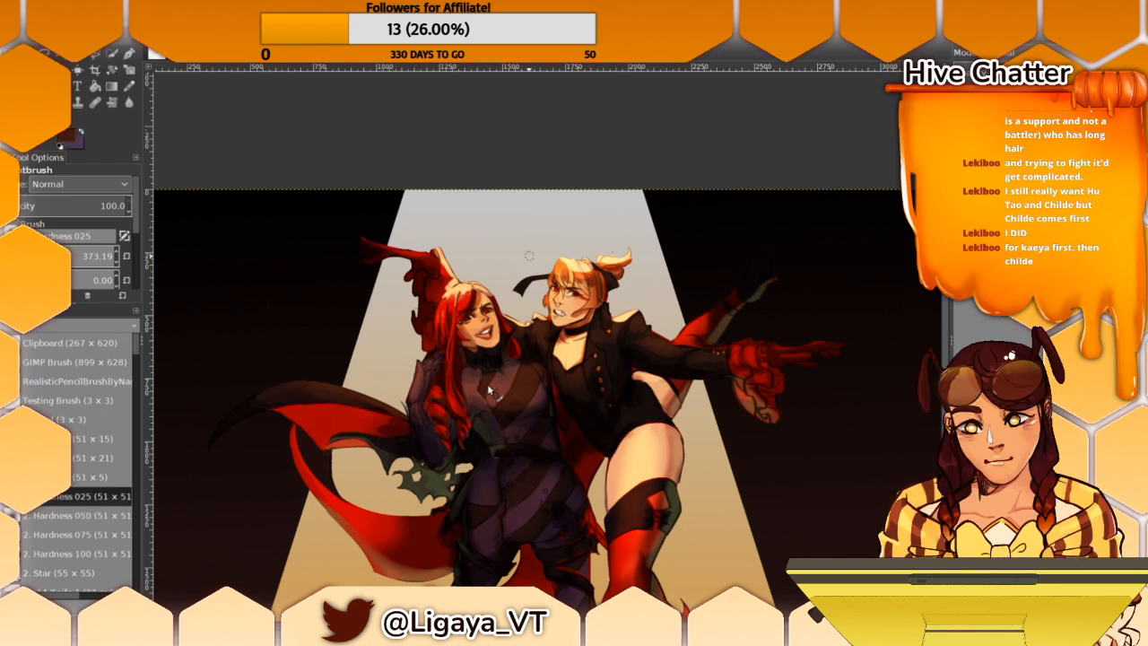
left_click(280, 628)
left_click(309, 467)
left_click_drag(382, 525, 327, 482)
left_click(26, 102)
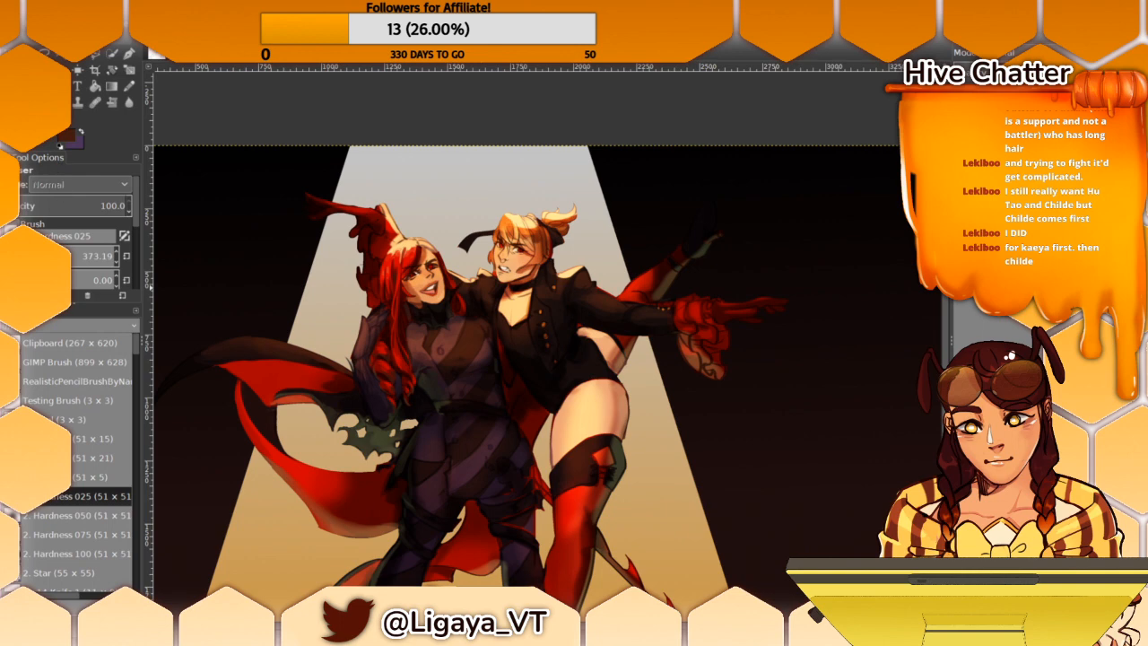
left_click(40, 252)
left_click_drag(355, 378, 315, 344)
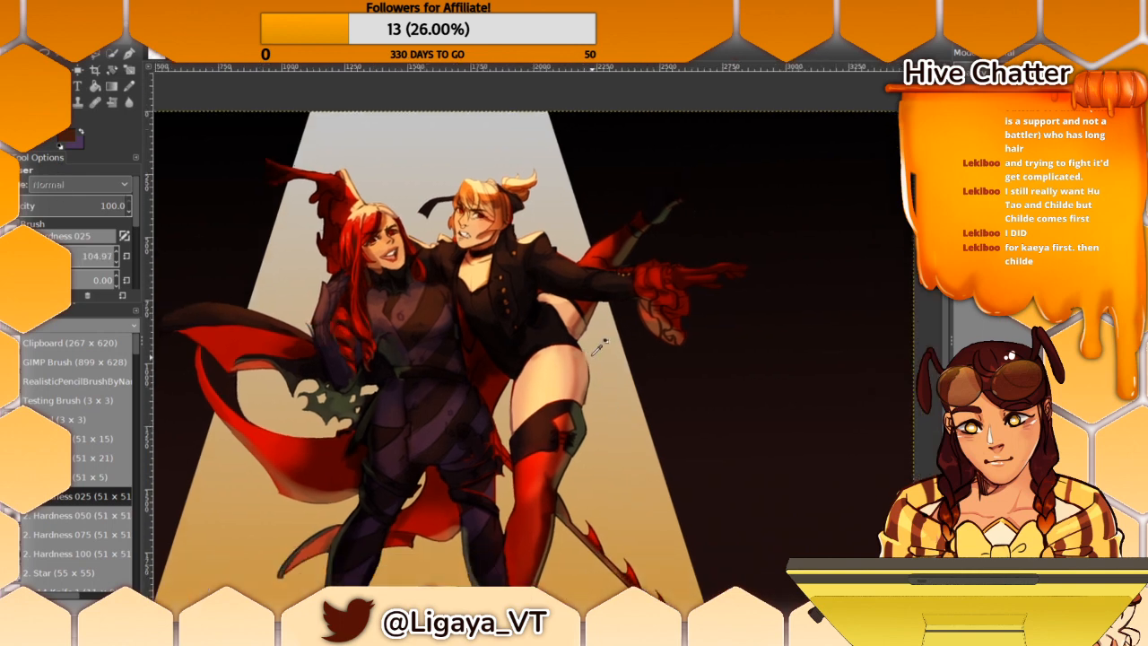
Step: Refine the blond character's front thigh with a sampled skin tone, using the 51 × 21 brush at size 14.56
left_click(77, 455)
scroll(417, 308, "right", 3)
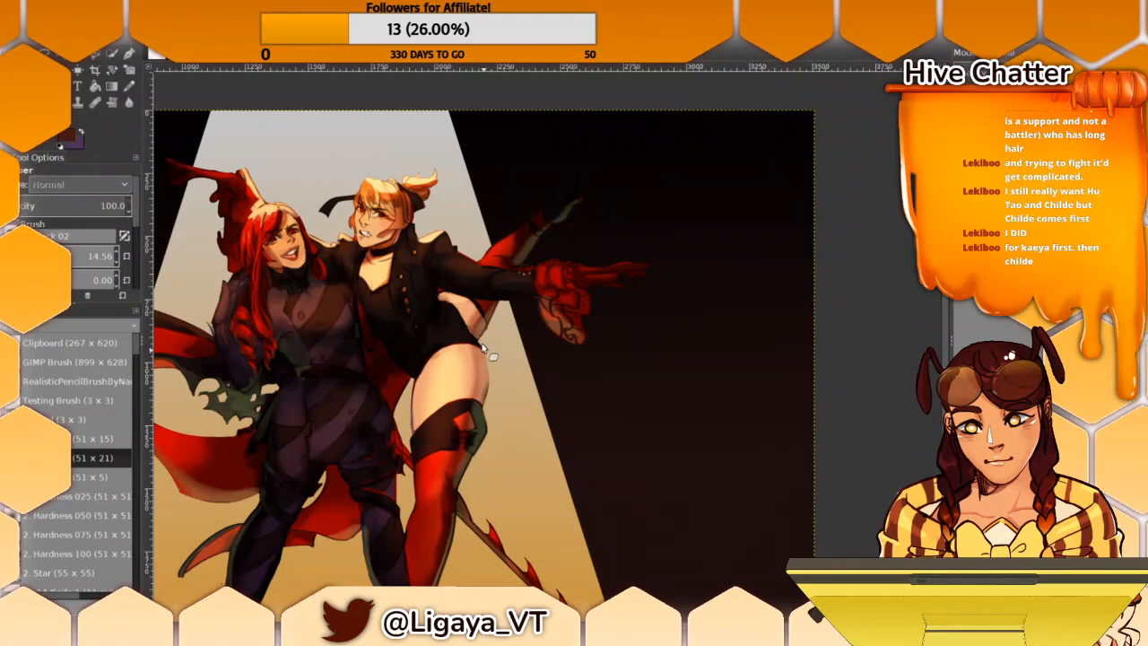
left_click_drag(464, 291, 476, 253)
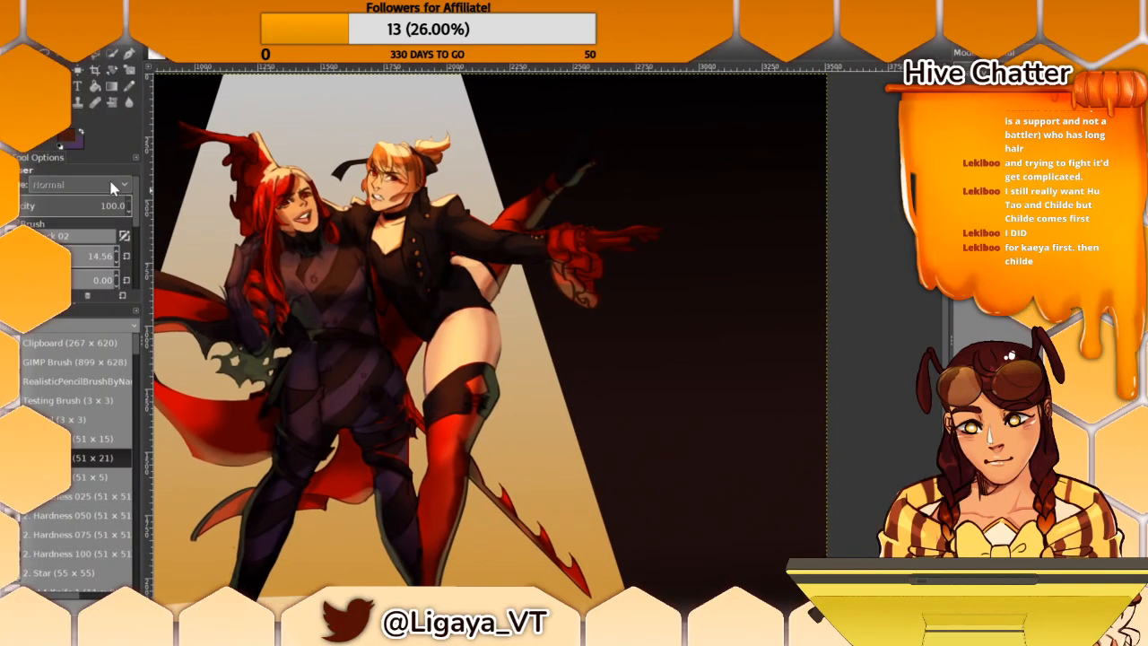
key("p")
left_click(433, 349, "ctrl")
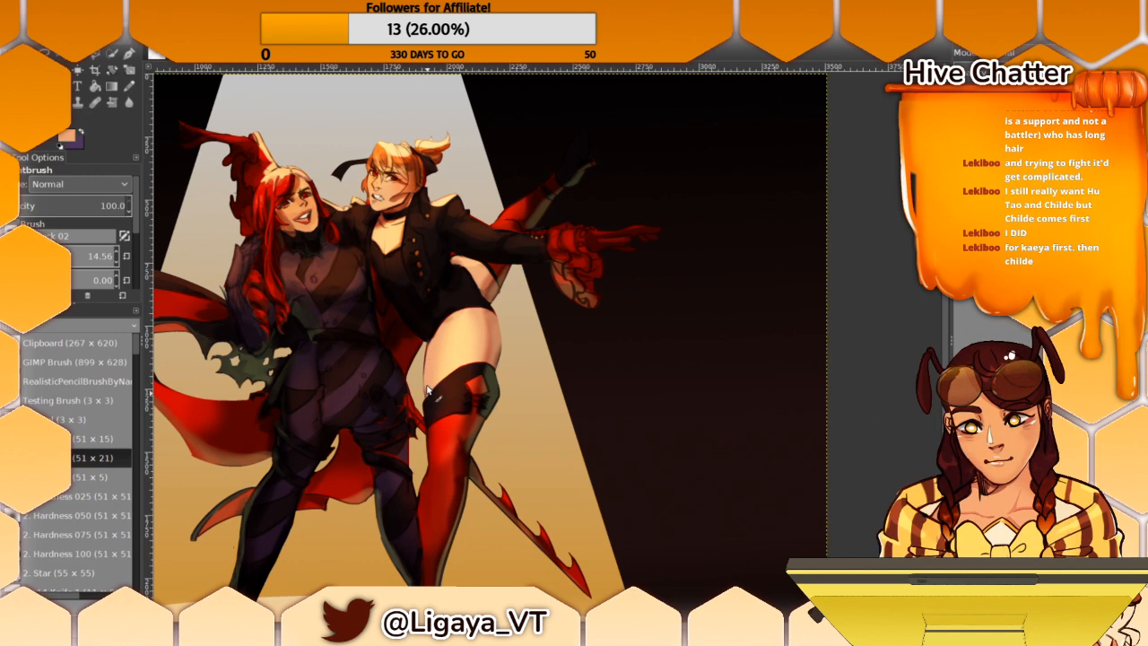
left_click_drag(448, 228, 462, 262)
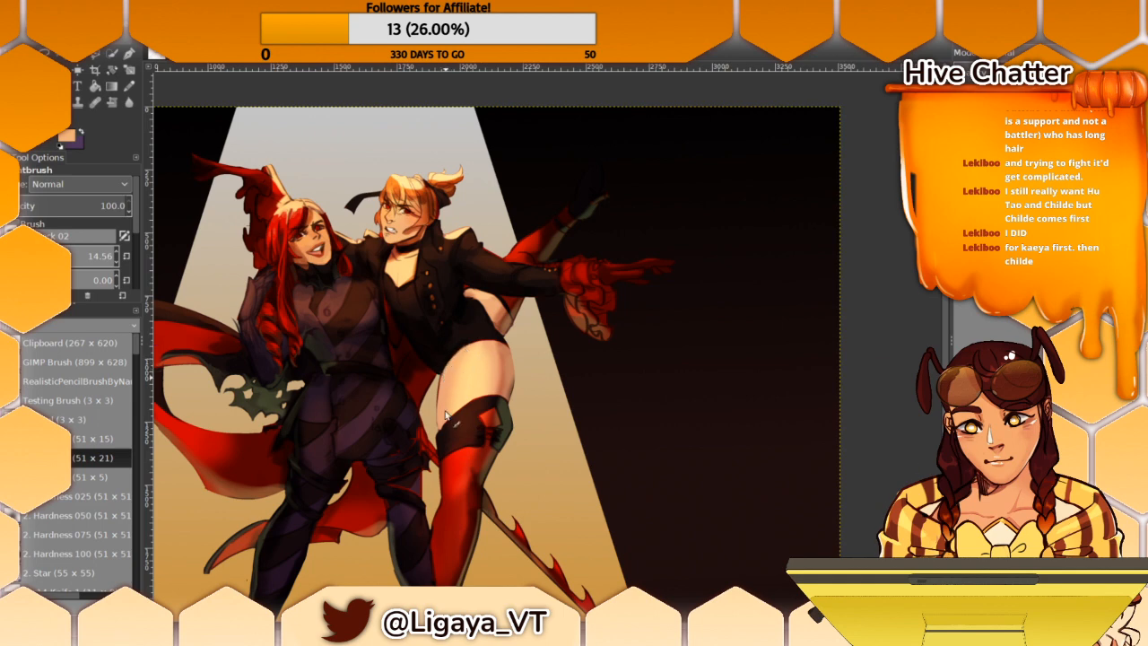
left_click_drag(466, 363, 490, 311)
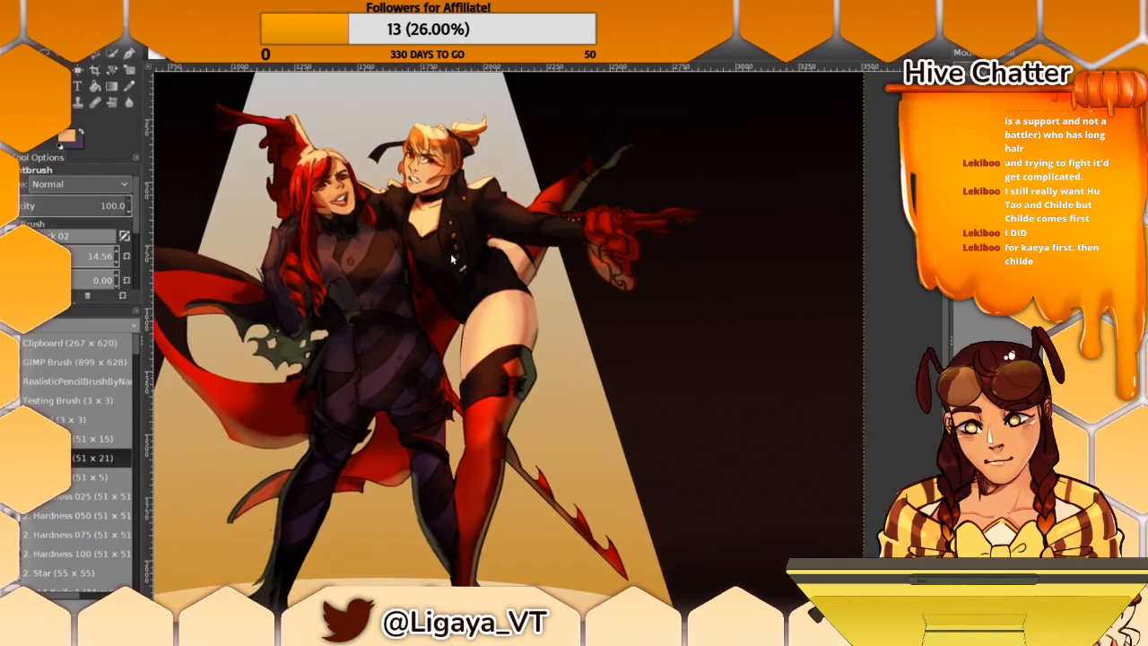
Step: Touch up the dark band and red fabric at the top of the blond character's front stocking with sampled tones
left_click(460, 386, "ctrl")
left_click_drag(473, 276, 522, 401)
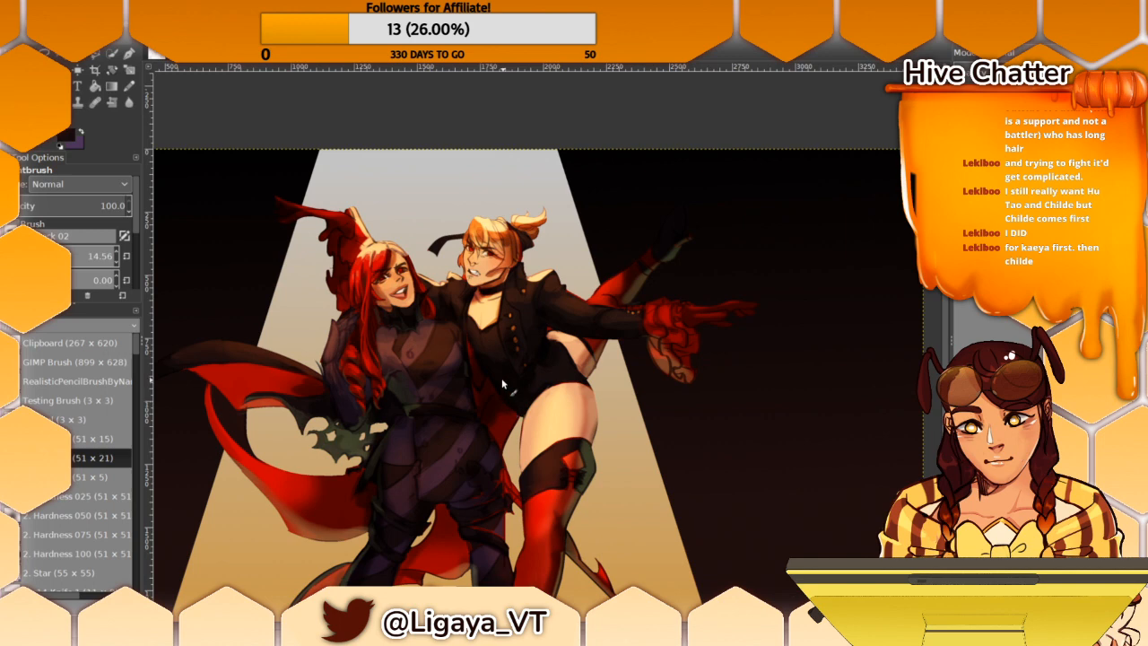
scroll(523, 377, "down", 3)
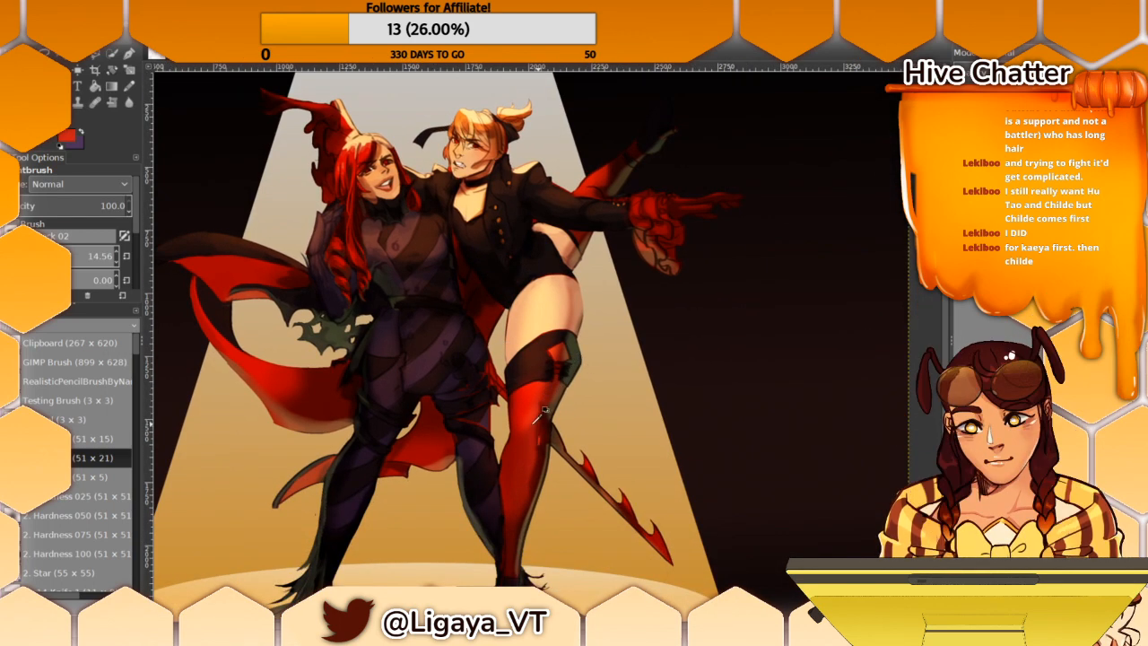
Step: Shade the front red stocking from knee to ankle with sampled red and brown tones, using the 2. Hardness 075 brush at sizes 154.69 and 294.82
left_click(71, 496)
left_click(71, 534)
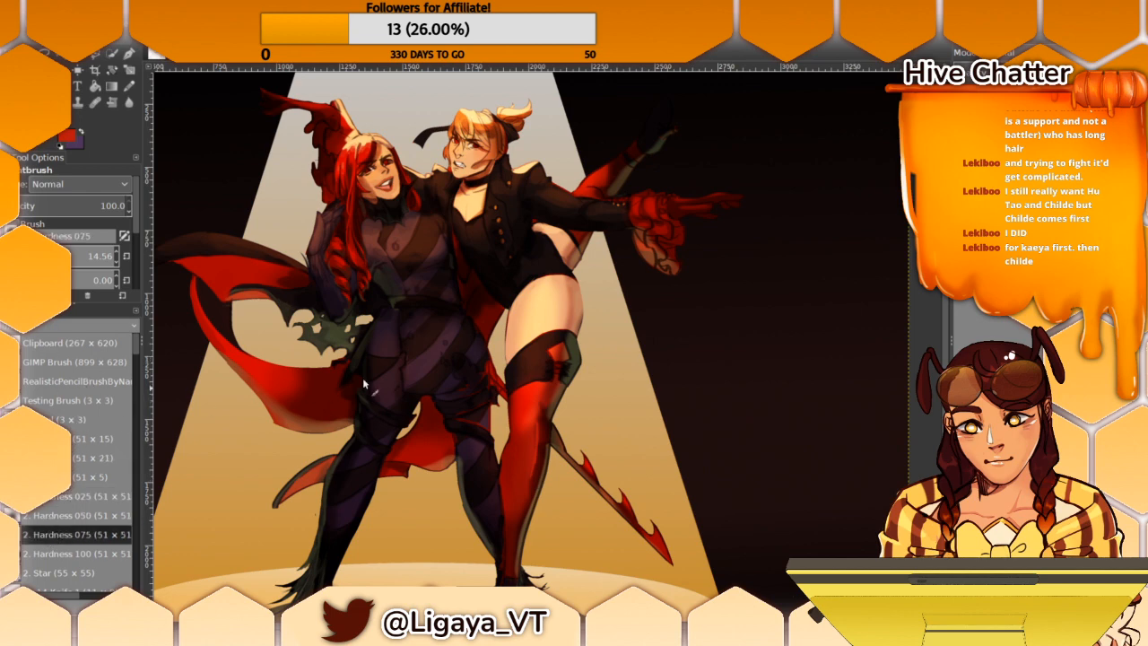
scroll(487, 309, "down", 2)
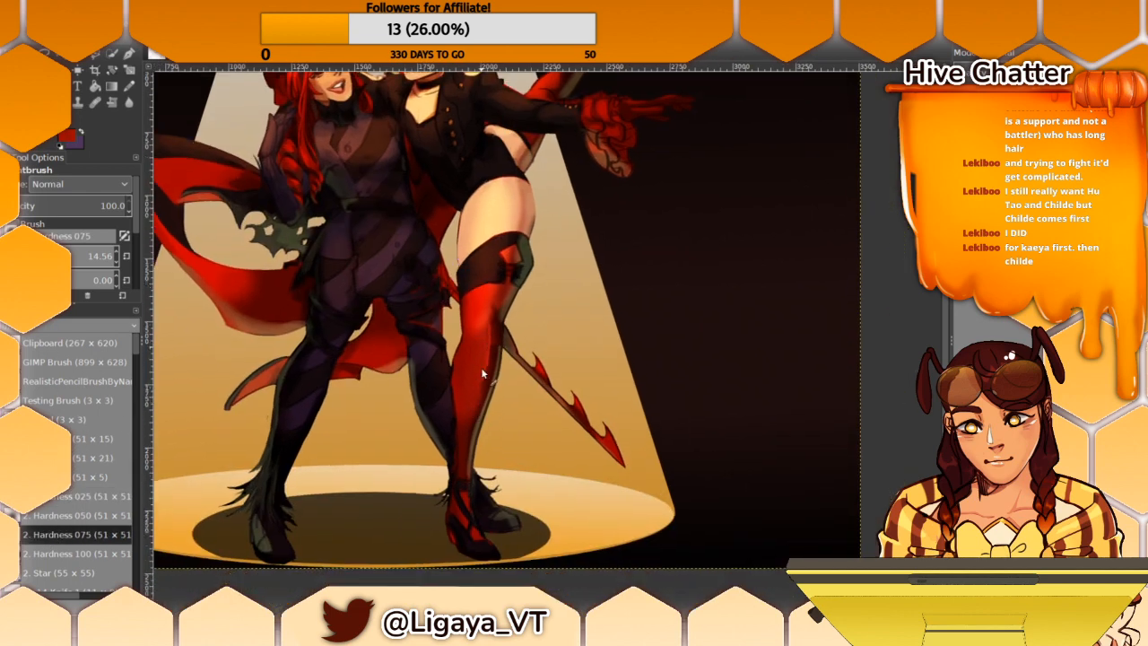
left_click(83, 257)
left_click(492, 358, "ctrl")
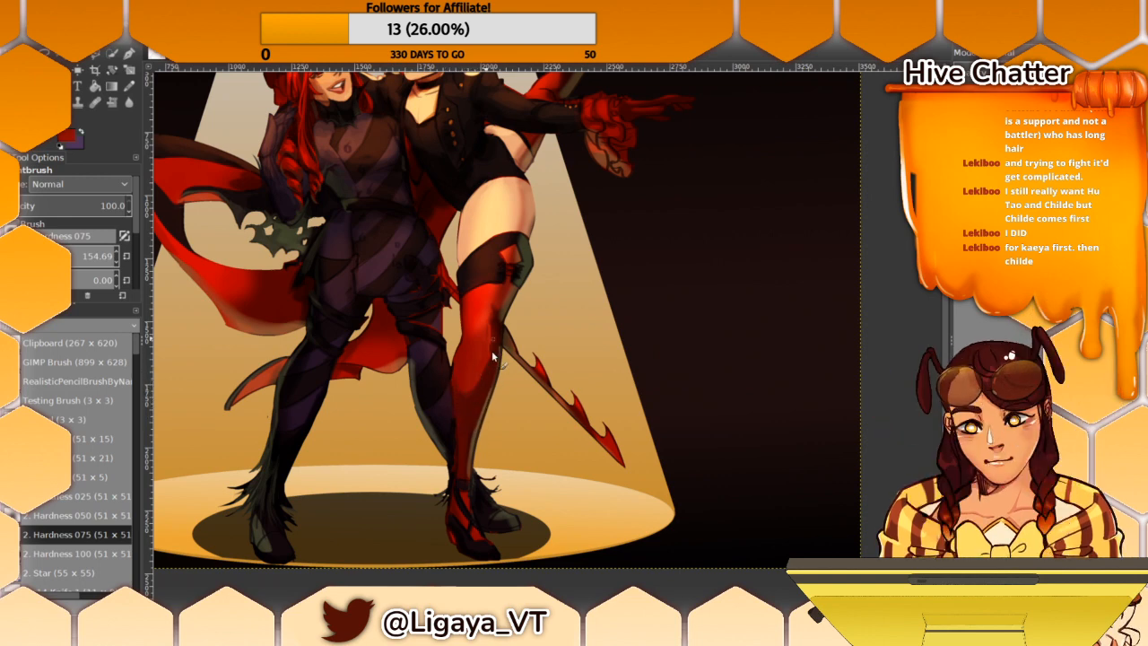
left_click(491, 399, "ctrl")
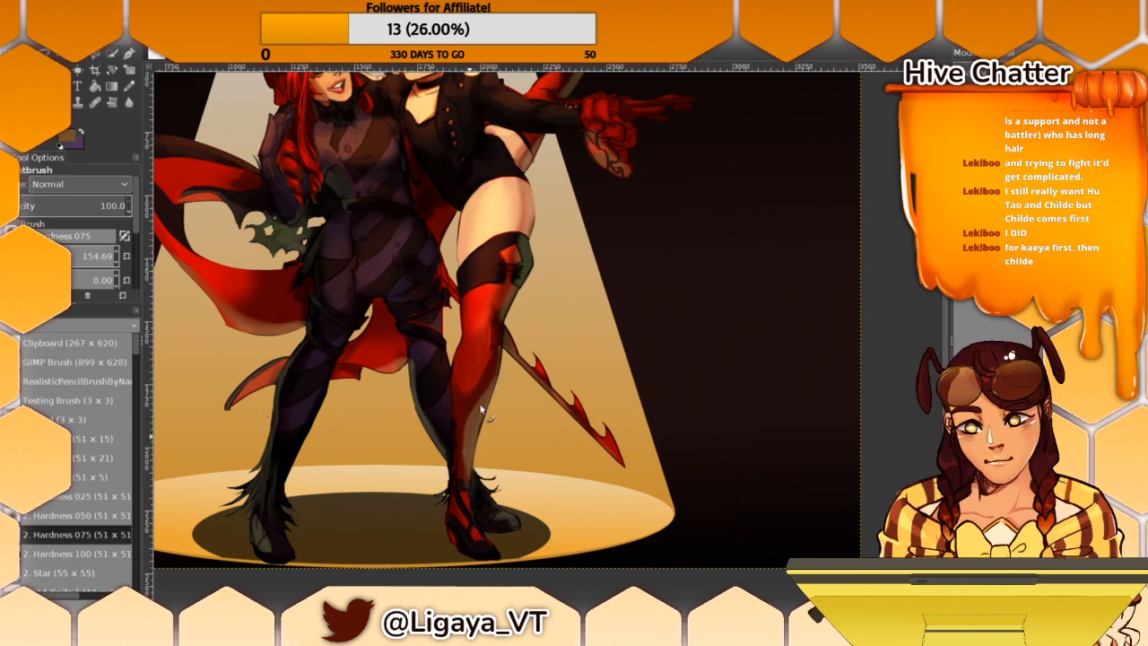
left_click(490, 363, "ctrl")
left_click(489, 396, "ctrl")
left_click(460, 413, "ctrl")
left_click(466, 448, "ctrl")
left_click(464, 412, "ctrl")
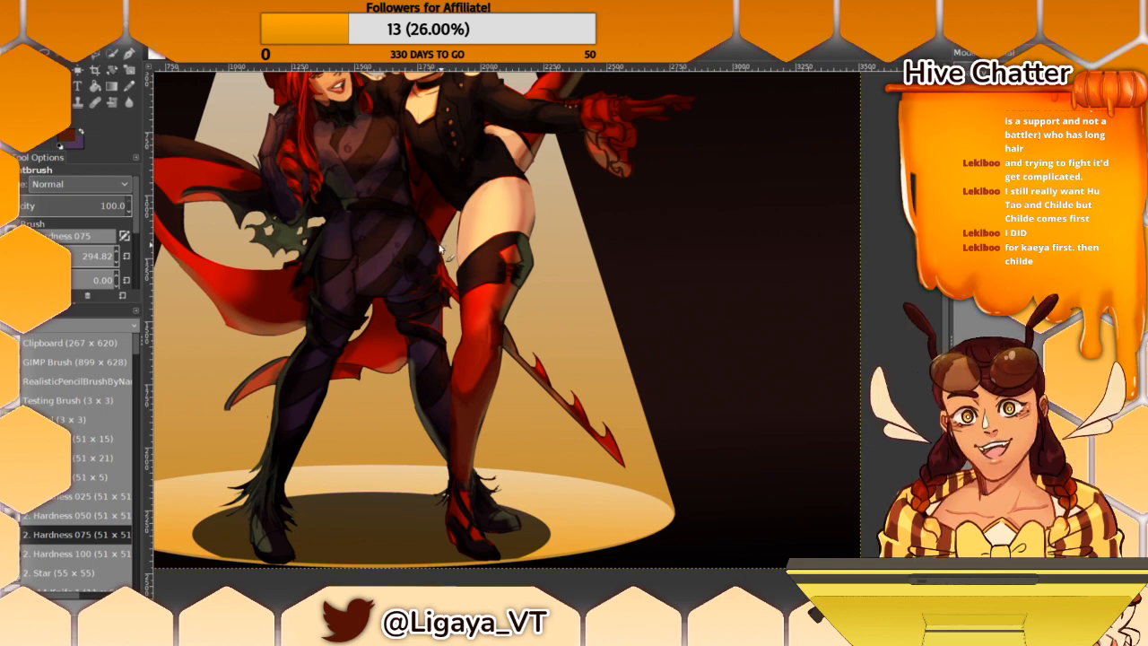
Step: Refine the front stocking's outer edge and knee with sampled dark green and red tones at brush size 55.24
left_click(87, 253)
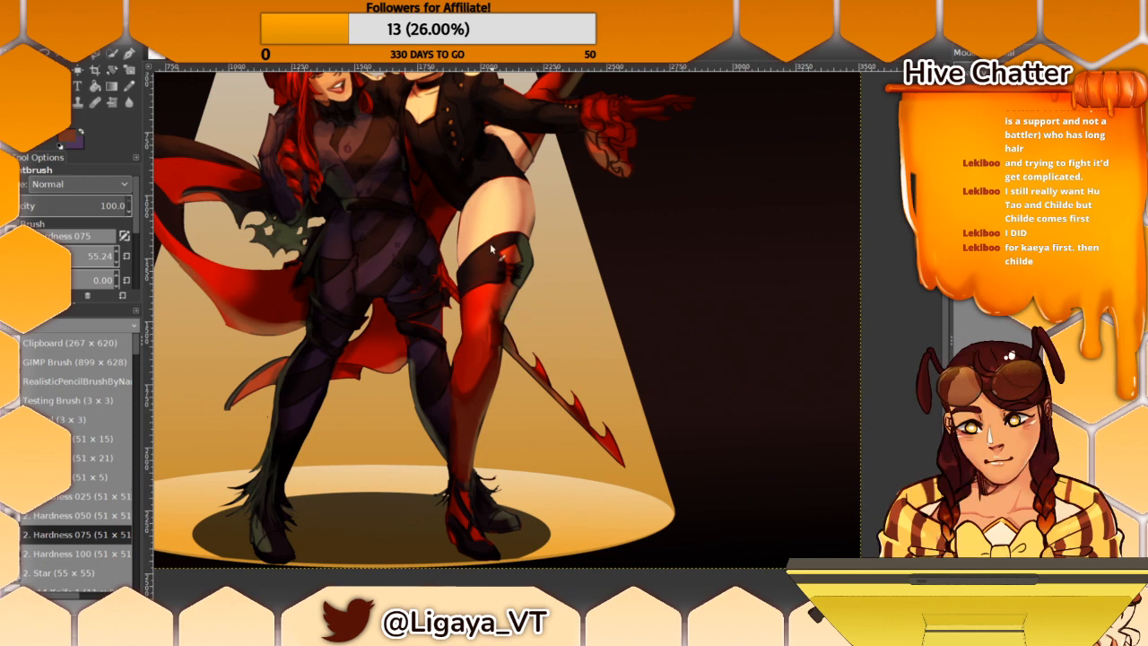
scroll(491, 250, "down", 1)
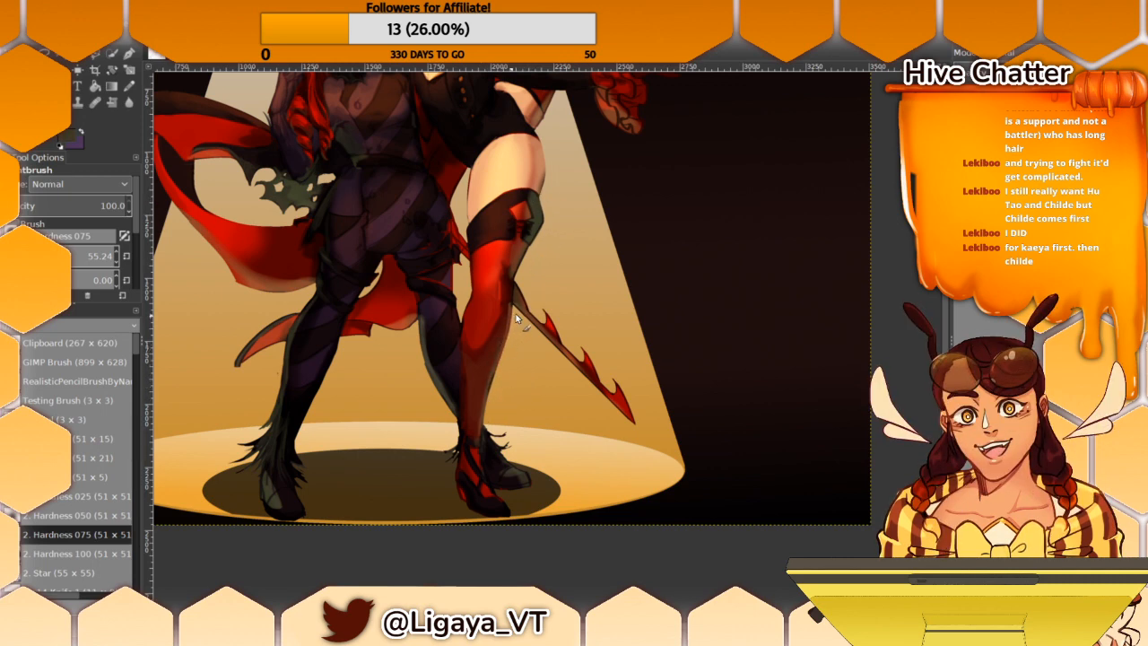
left_click_drag(476, 168, 402, 255)
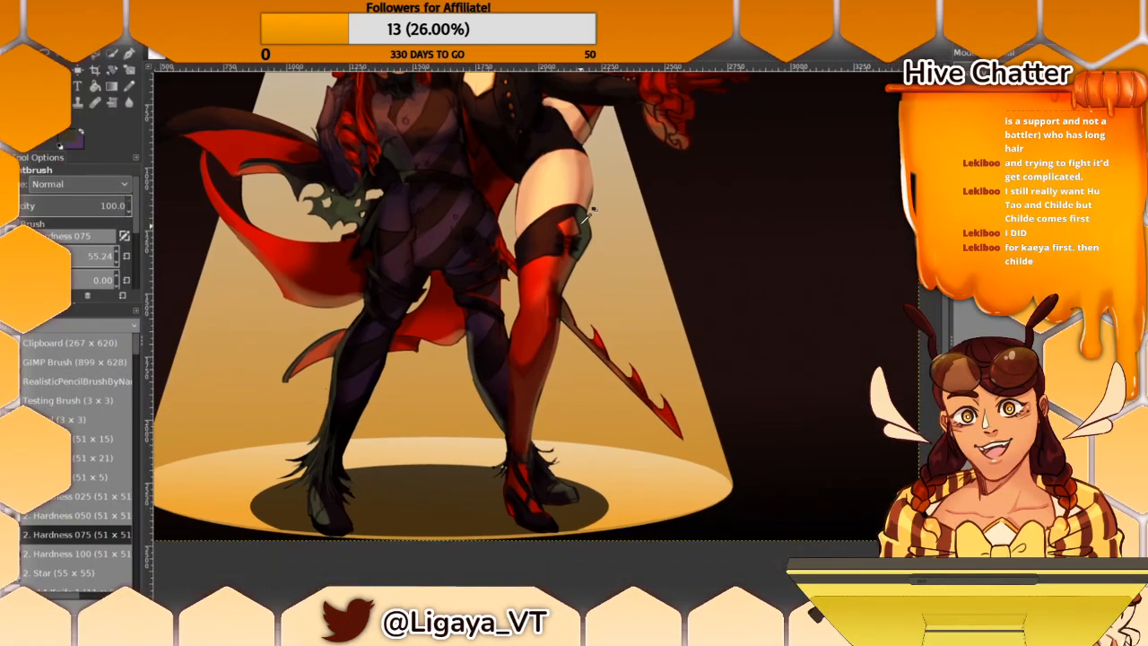
left_click_drag(592, 302, 598, 305)
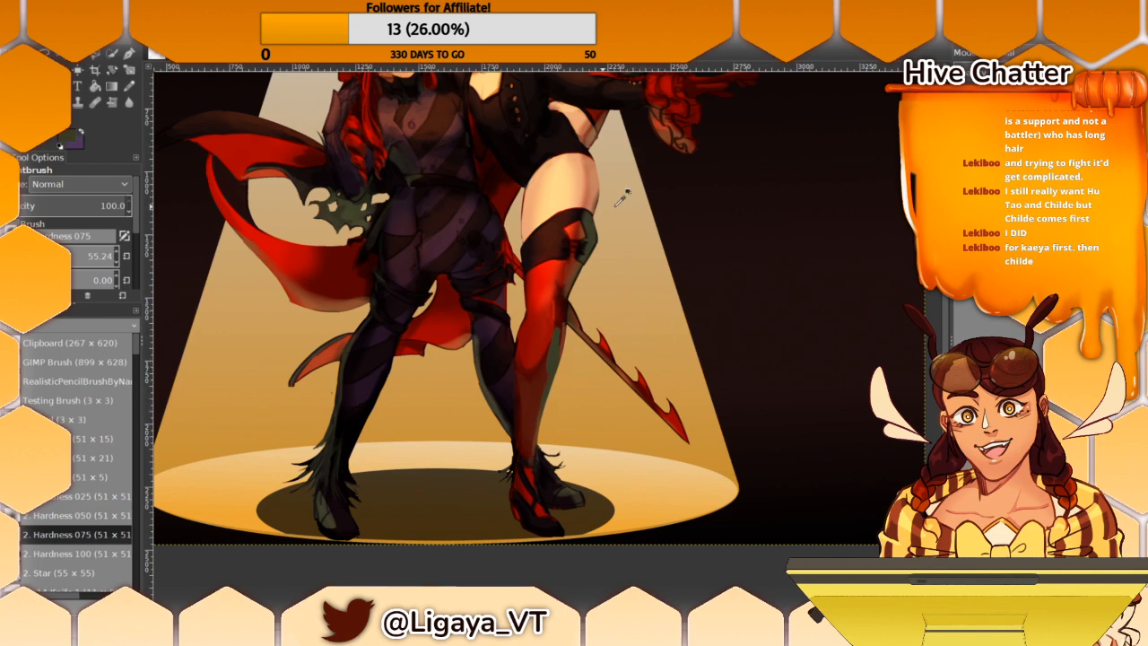
left_click(586, 228, "ctrl")
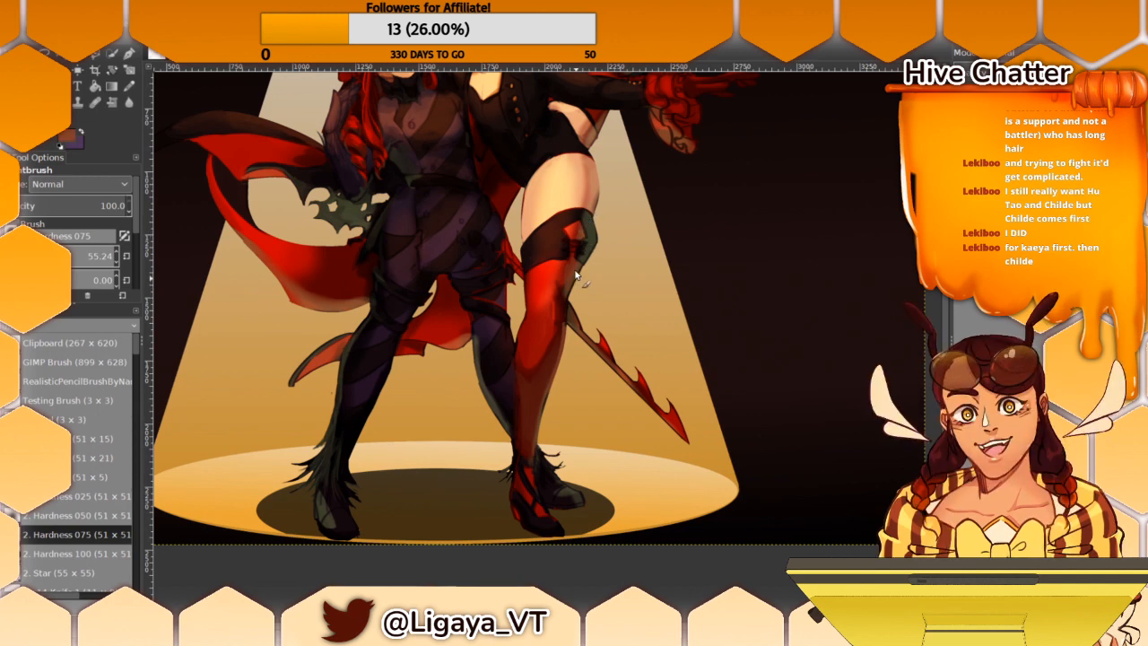
left_click(583, 221, "ctrl")
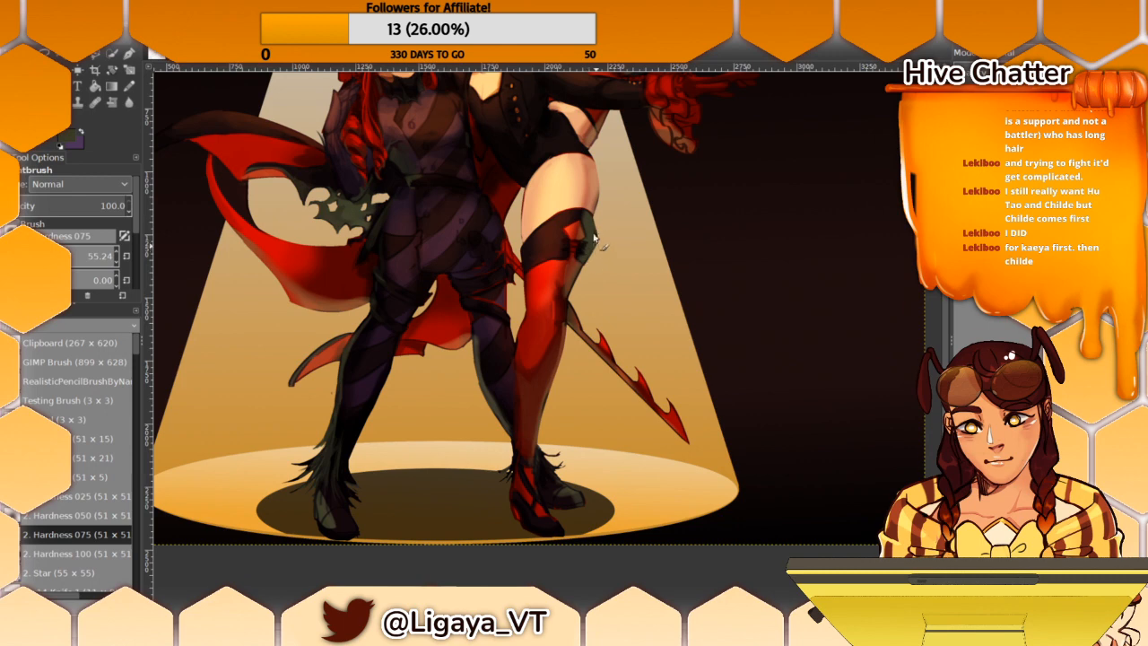
left_click_drag(578, 274, 550, 291)
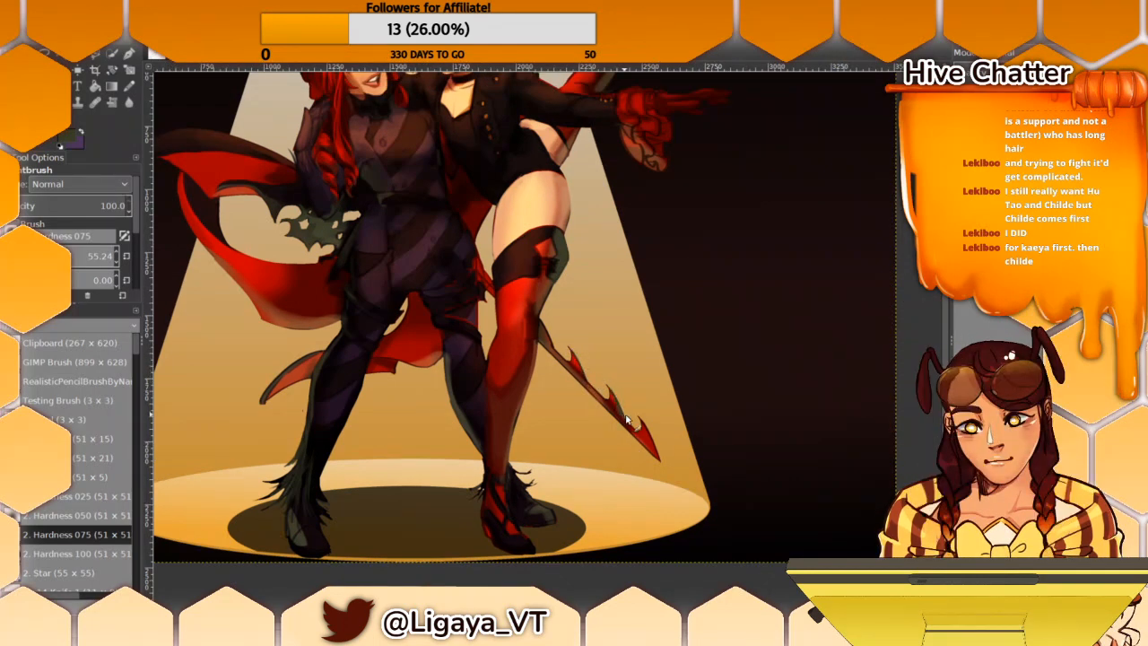
Step: Deepen the shadows where the lower red stocking meets the red-haired character's leg, using sampled dark tones
scroll(609, 346, "up", 2)
left_click_drag(498, 403, 508, 390)
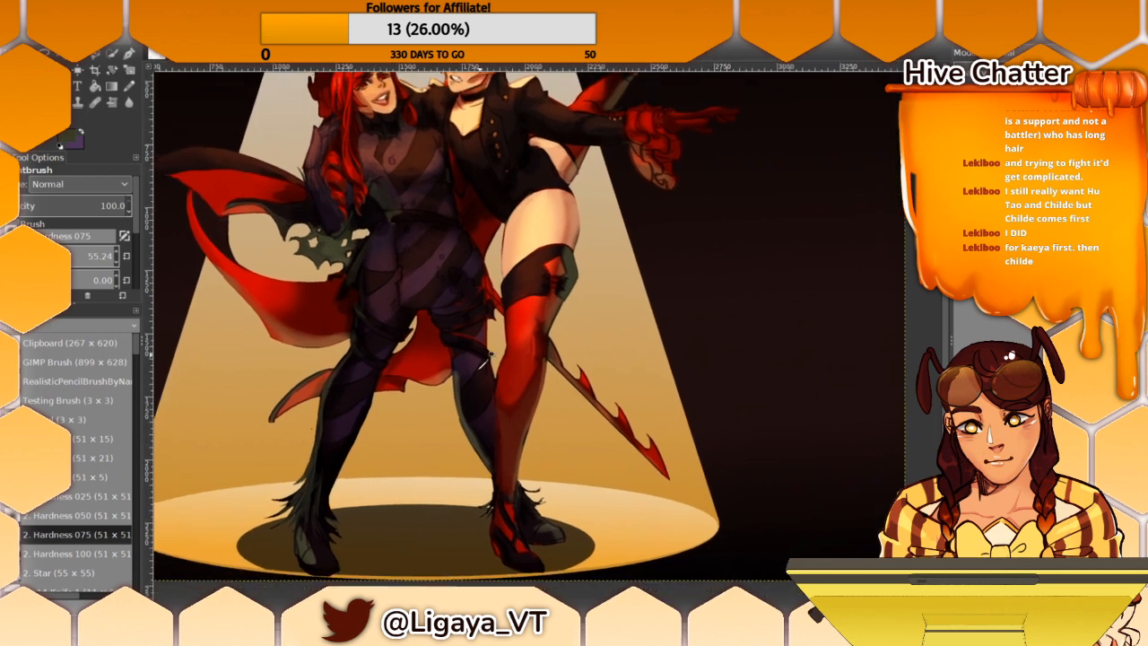
left_click(499, 418, "ctrl")
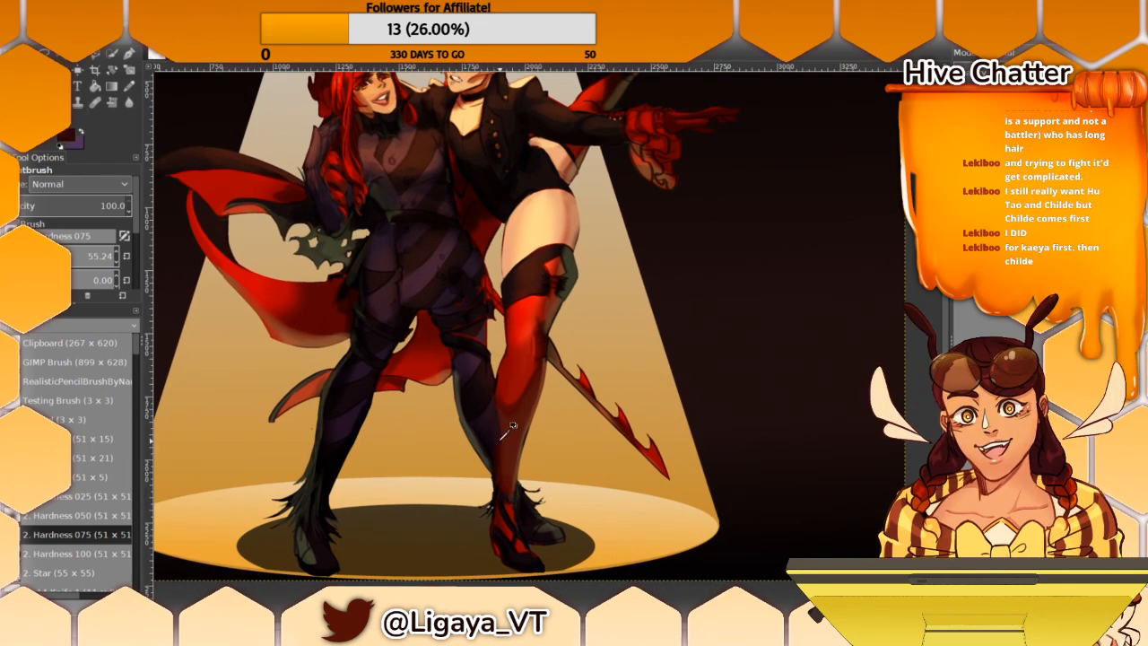
left_click(500, 440, "ctrl")
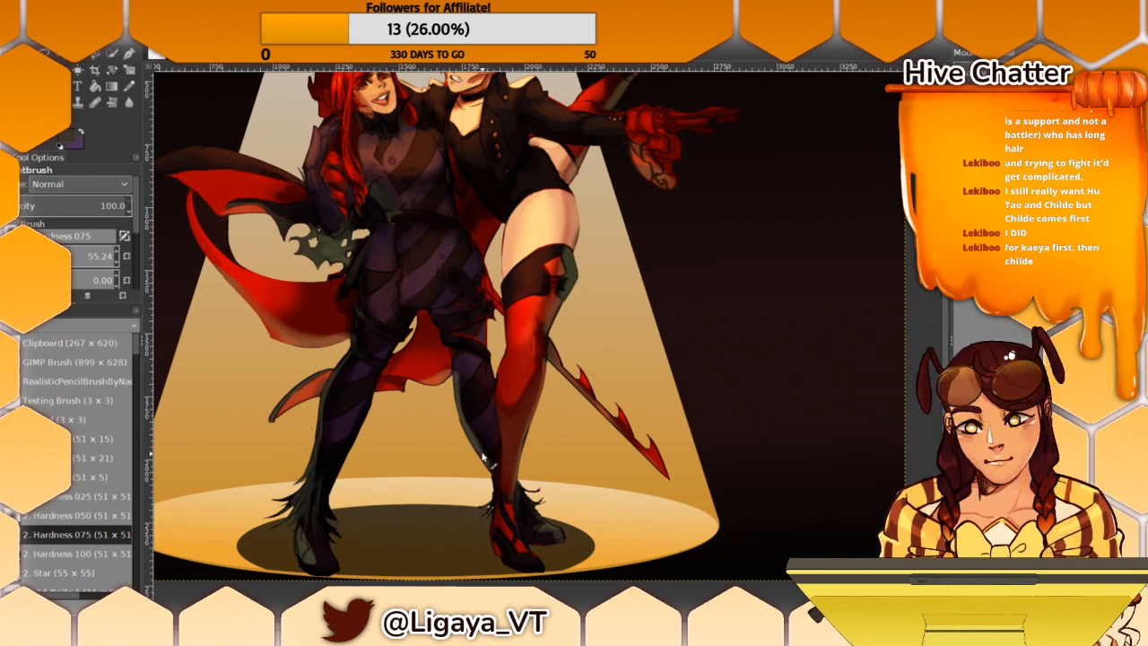
left_click_drag(472, 375, 503, 357)
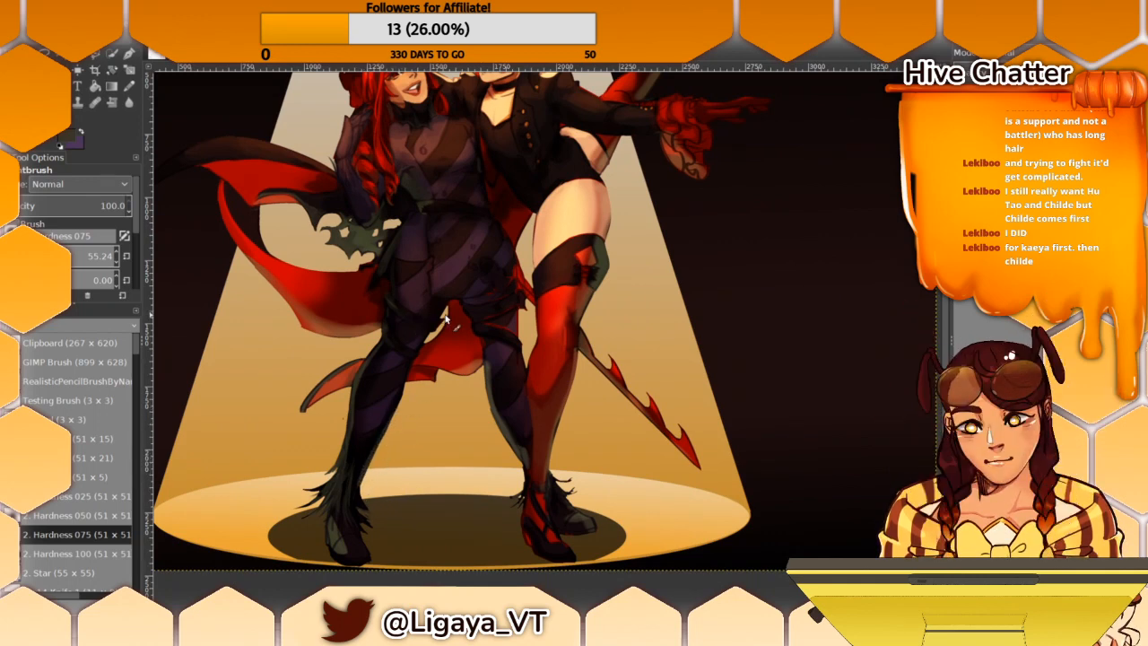
scroll(491, 462, "up", 2)
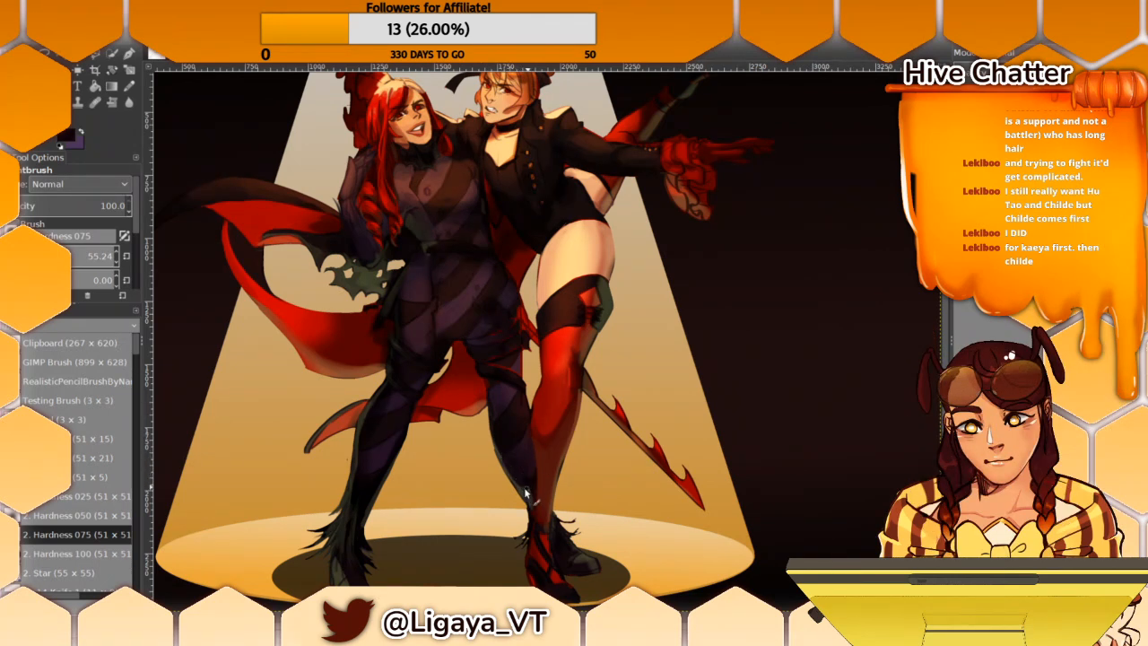
Step: Define the red-haired character's front shoe with dark tones sampled from it
left_click_drag(447, 410, 492, 360)
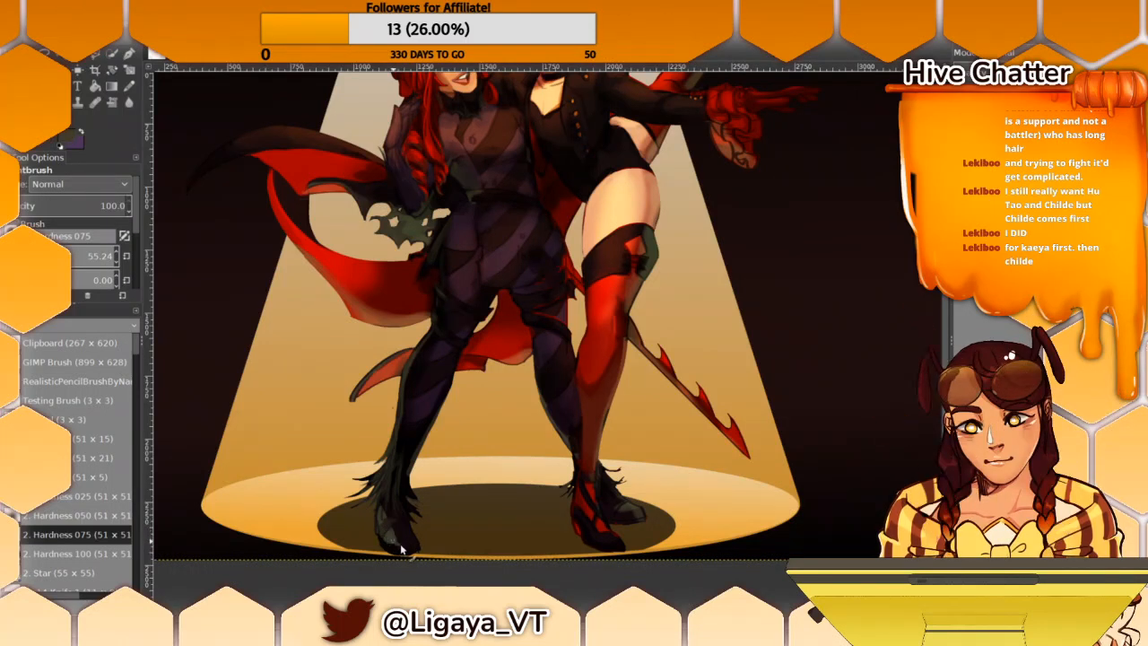
left_click(396, 532, "ctrl")
left_click(401, 525, "ctrl")
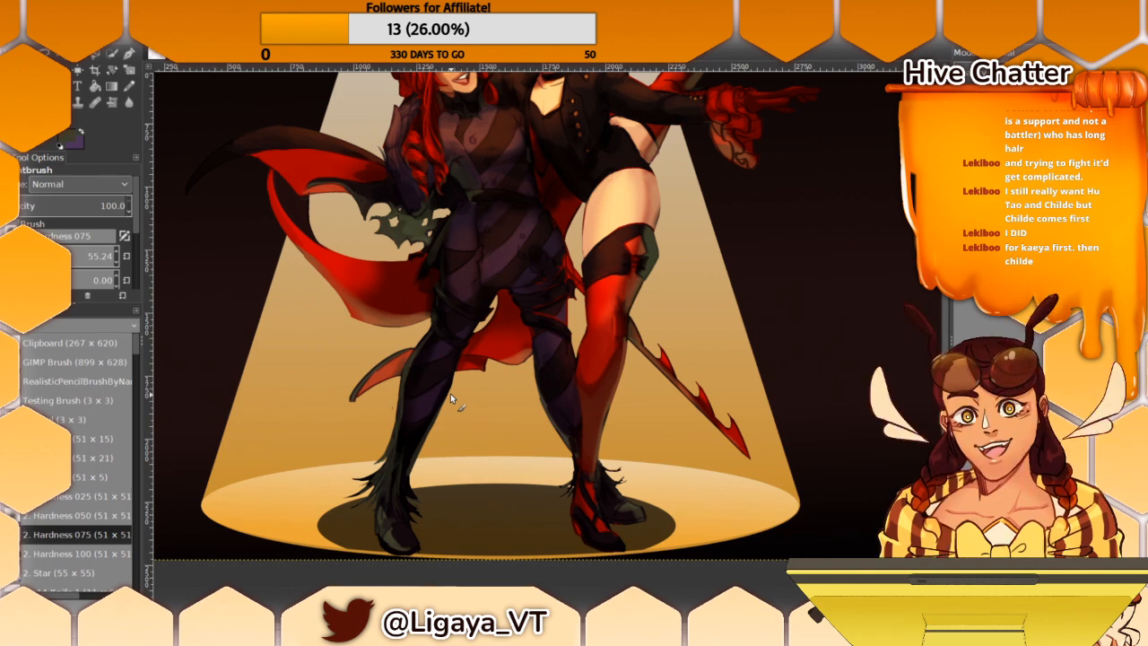
Step: Touch up the red-haired character's hip and cape shadows with sampled dark red and black
left_click_drag(300, 436, 294, 576)
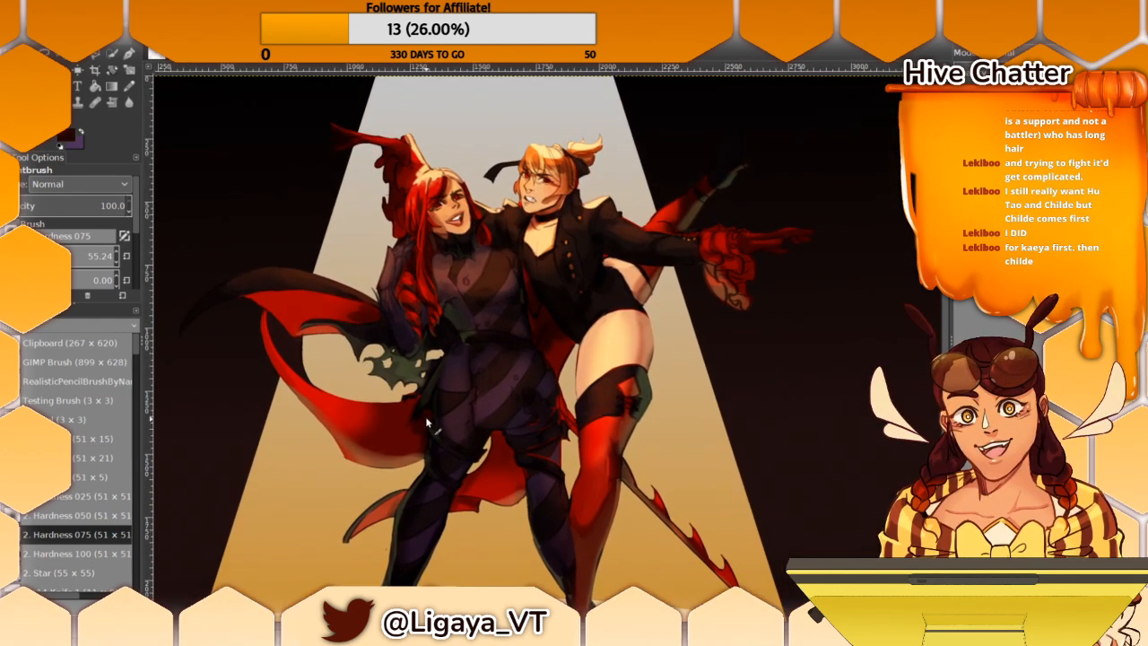
left_click_drag(412, 410, 431, 436)
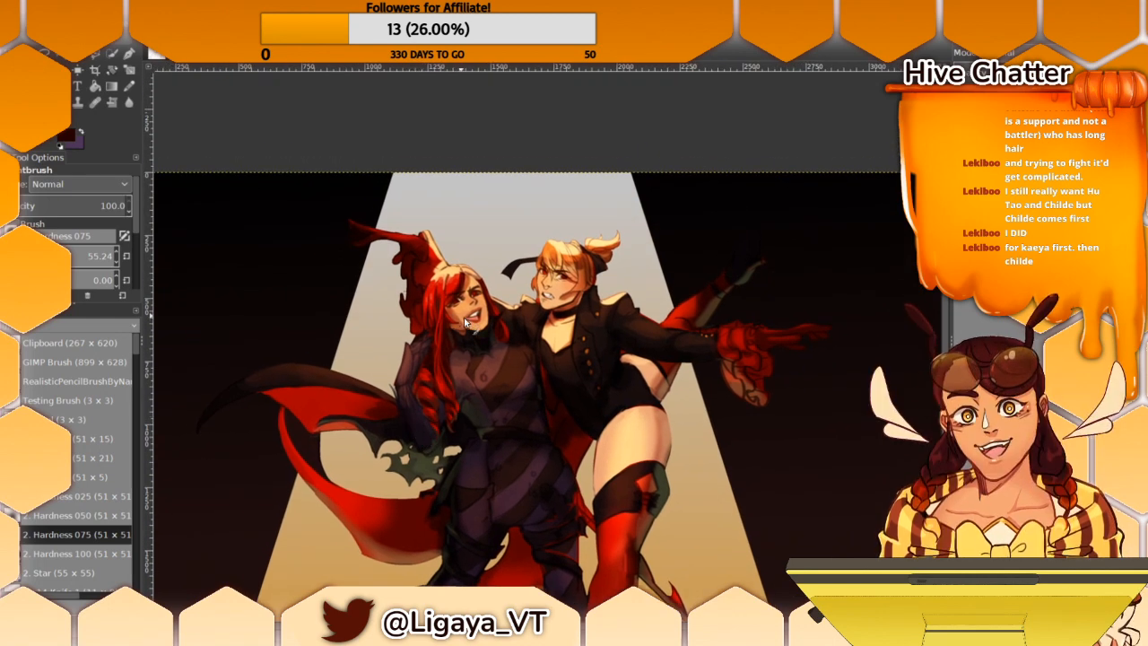
left_click_drag(416, 238, 417, 262)
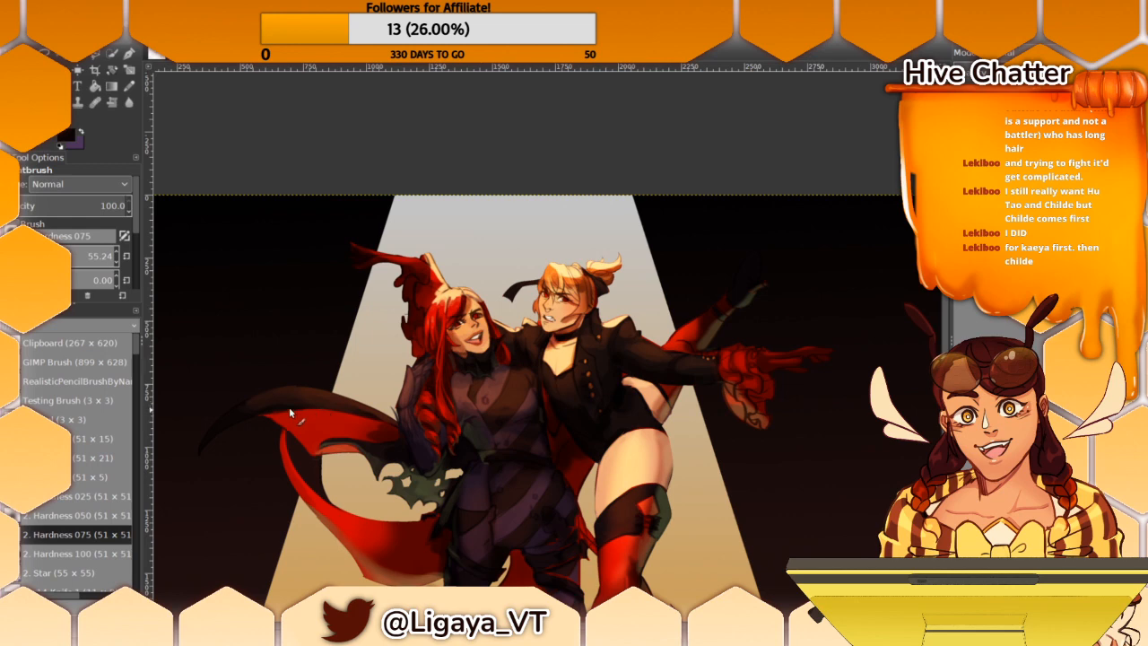
scroll(455, 403, "up", 3)
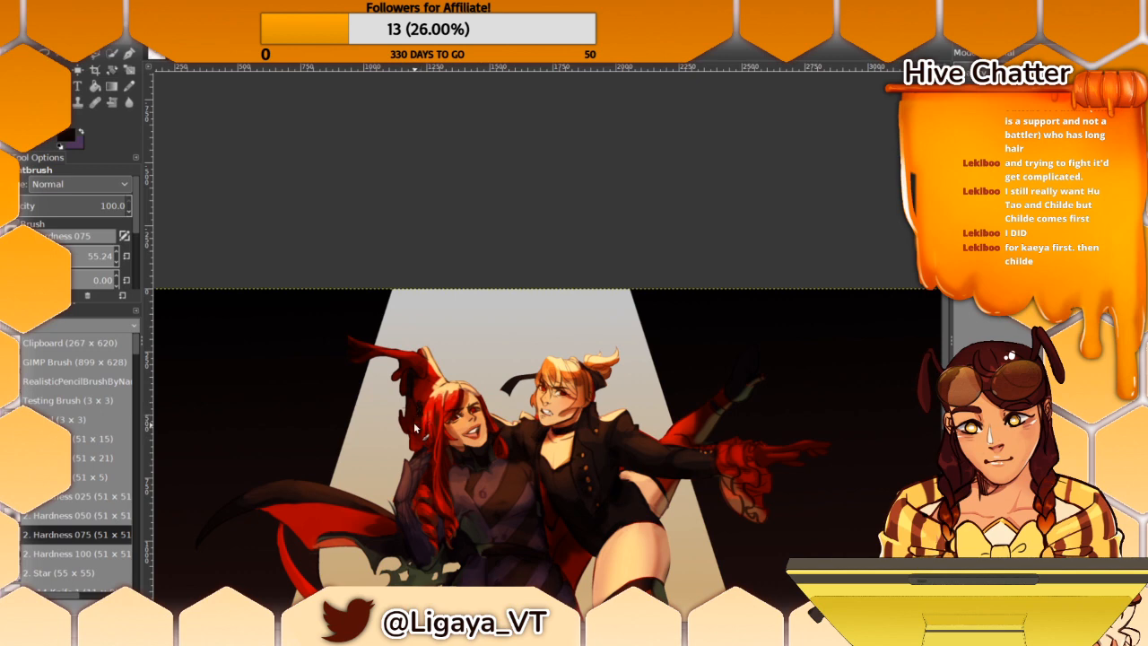
Step: Refine the blonde character's raised rear stocking and shoe with sampled red, dark red and black tones
left_click_drag(411, 408, 336, 343)
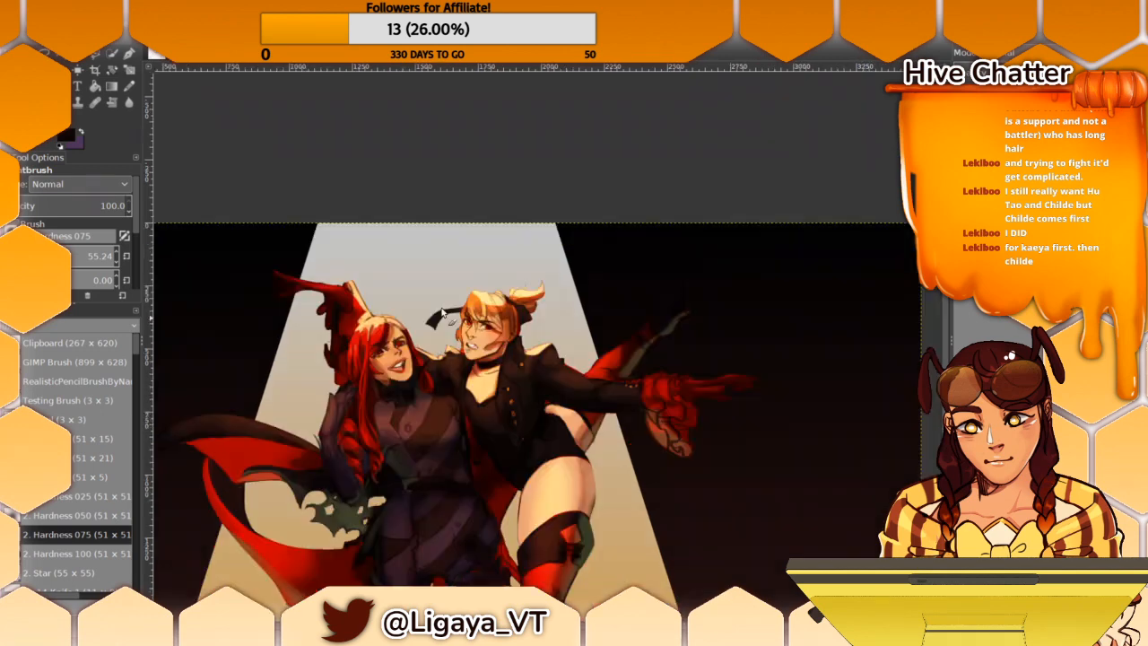
left_click(616, 371, "ctrl")
left_click(604, 368, "ctrl")
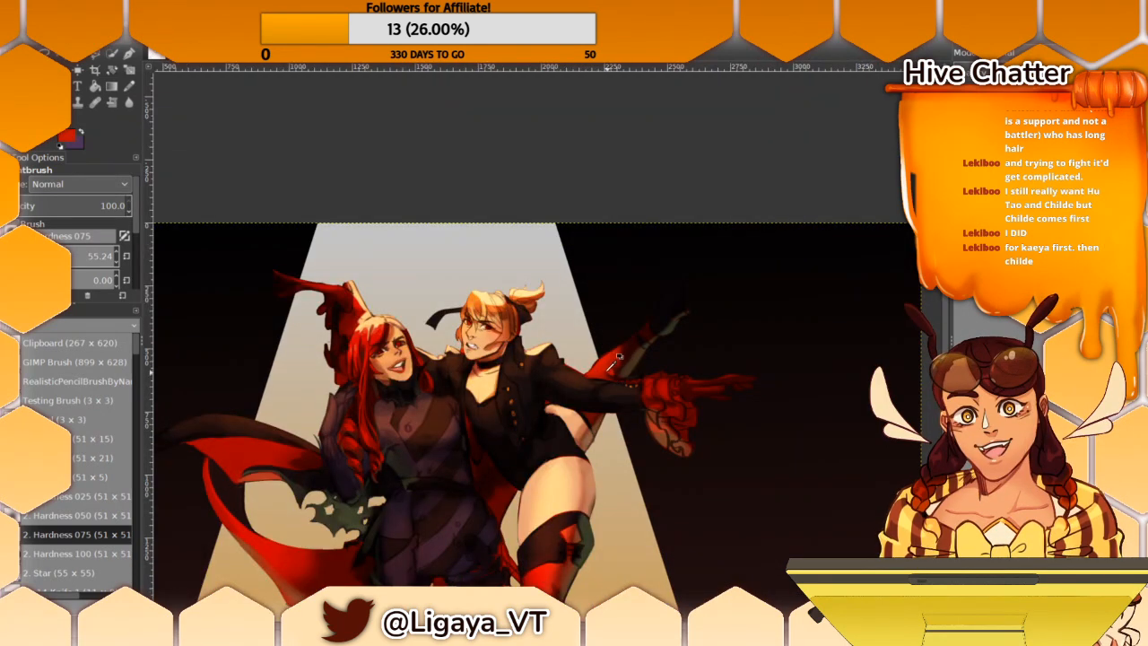
left_click(628, 359, "ctrl")
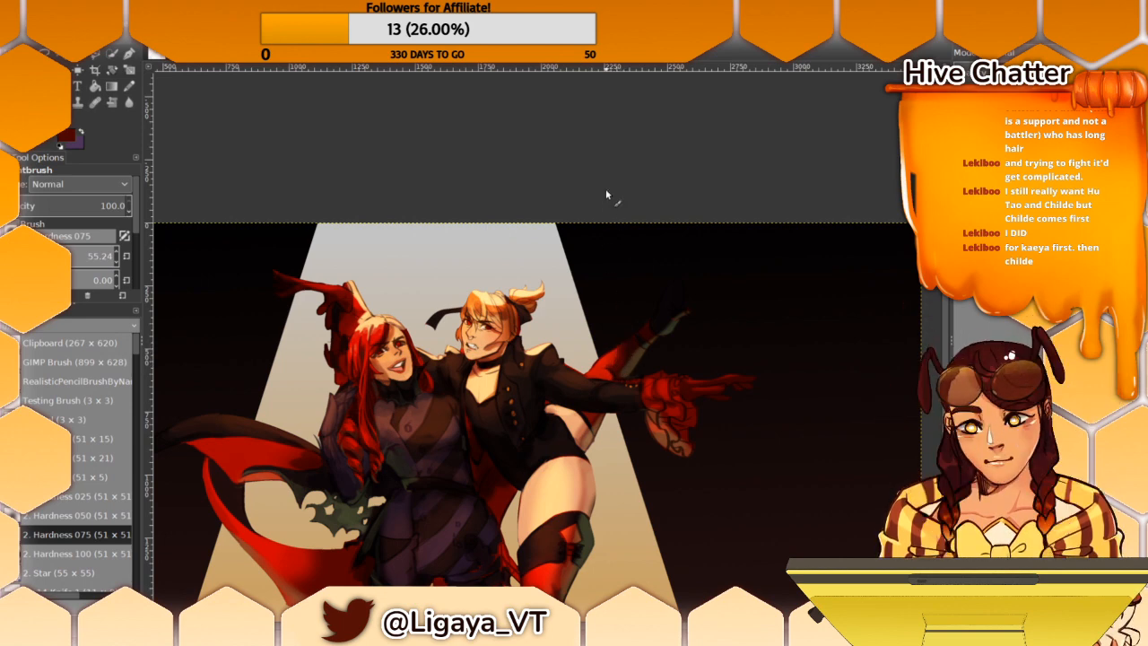
scroll(525, 273, "right", 2)
left_click(582, 334, "ctrl")
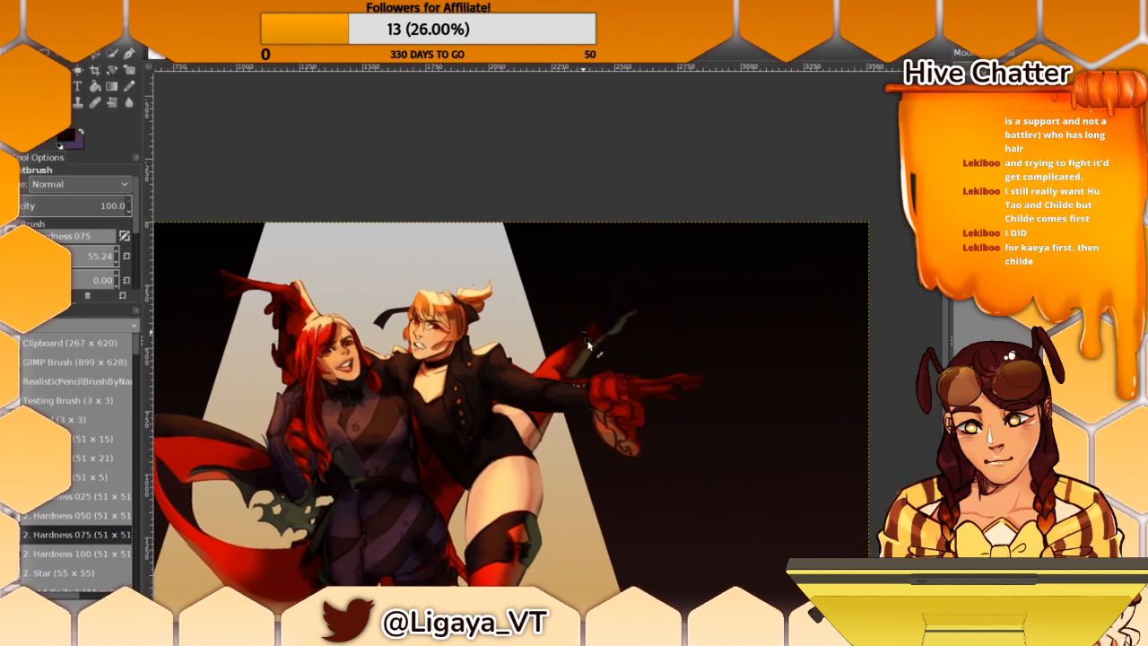
left_click(613, 330, "ctrl")
left_click(599, 343, "ctrl")
left_click_drag(584, 349, 572, 372)
scroll(616, 218, "down", 3)
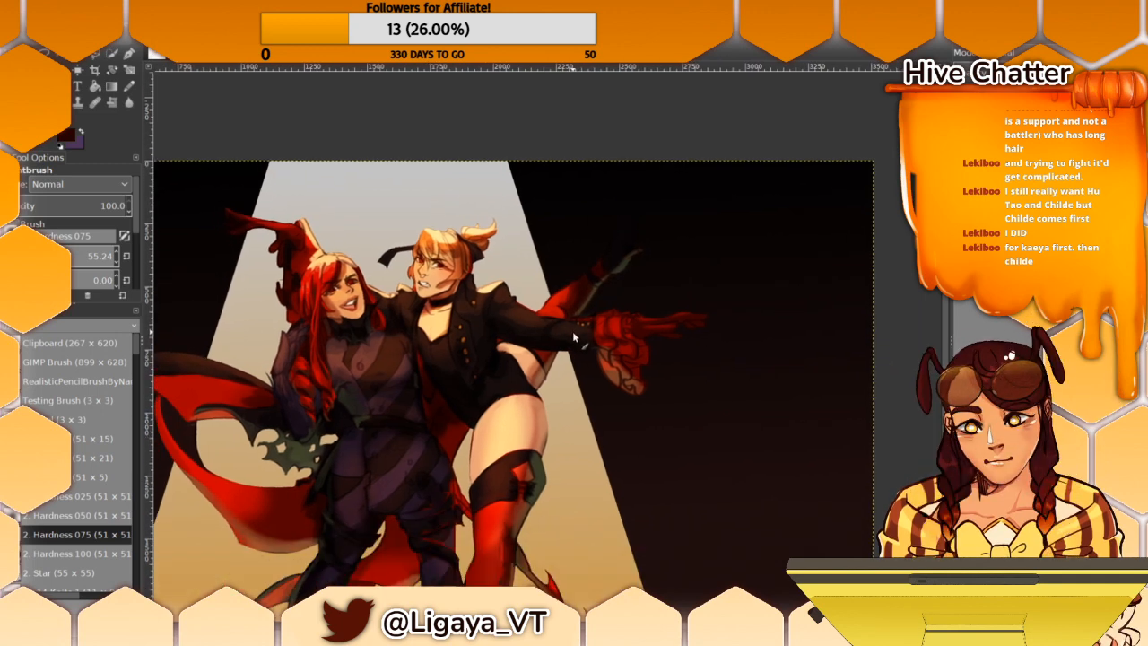
Step: Touch up the blonde character's face and hair with sampled skin and orange-brown tones
left_click_drag(565, 370, 701, 476)
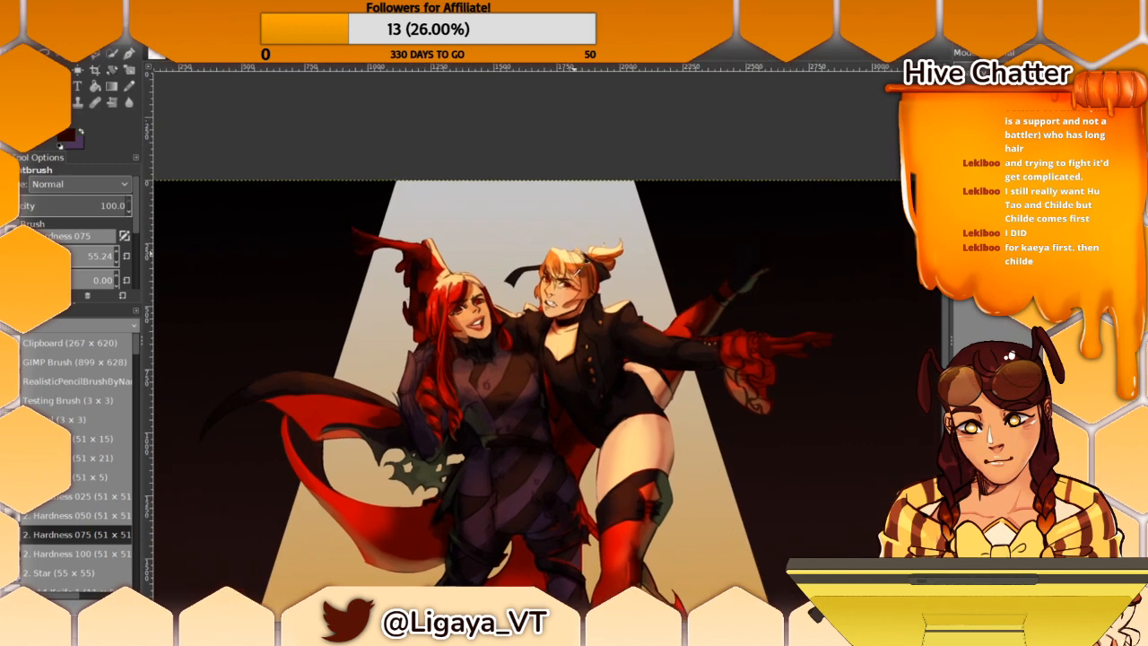
left_click(579, 307, "ctrl")
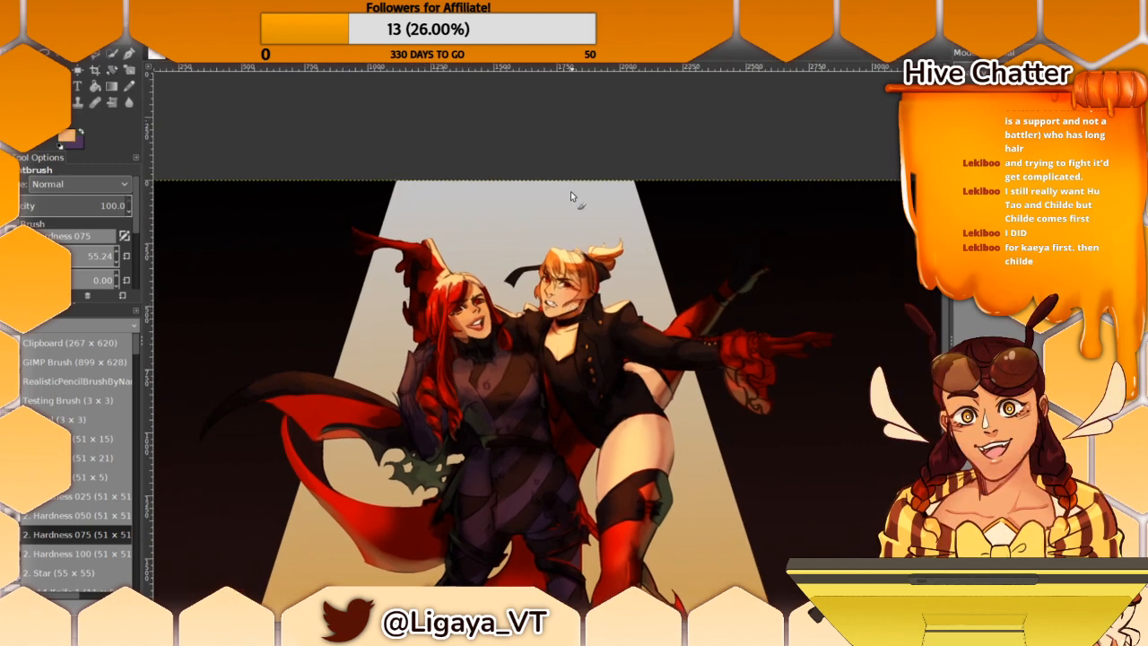
scroll(584, 232, "up", 3)
left_click(585, 325, "ctrl")
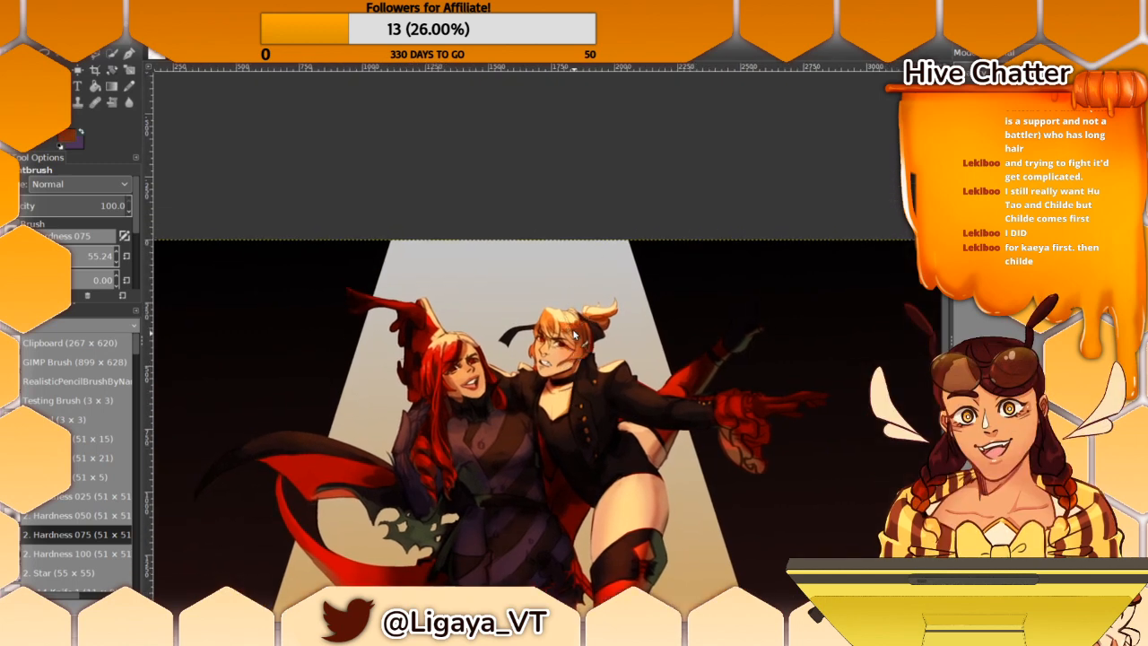
left_click(572, 331, "ctrl")
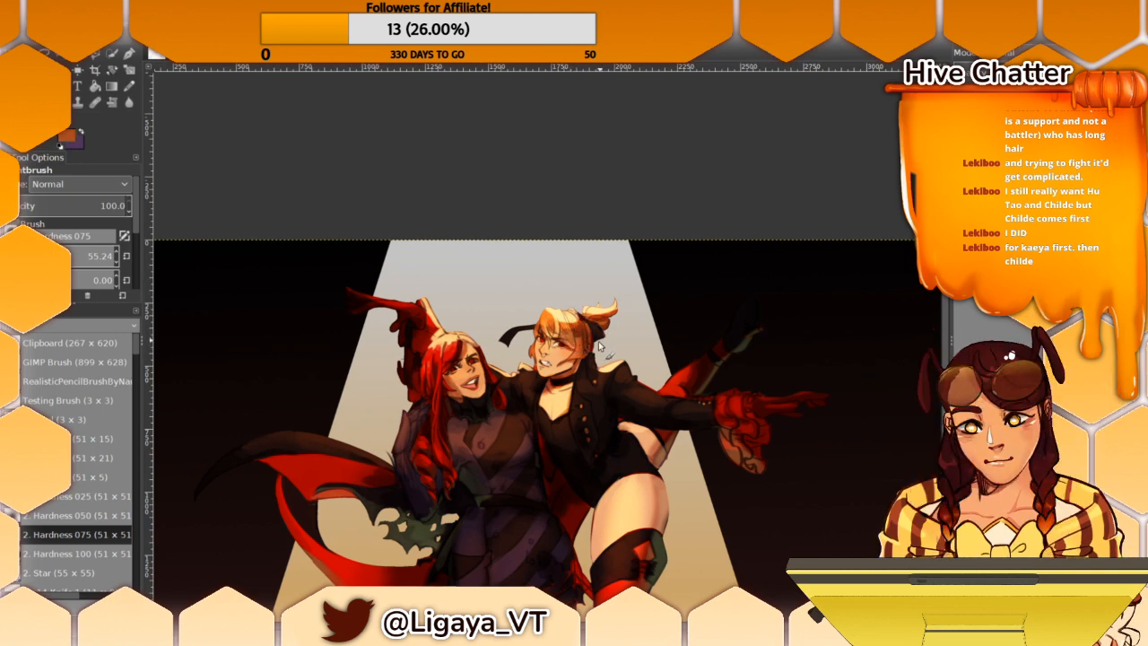
Step: Define the blonde character's jacket and bodysuit with sampled black and dark brown tones
left_click_drag(577, 370, 412, 409)
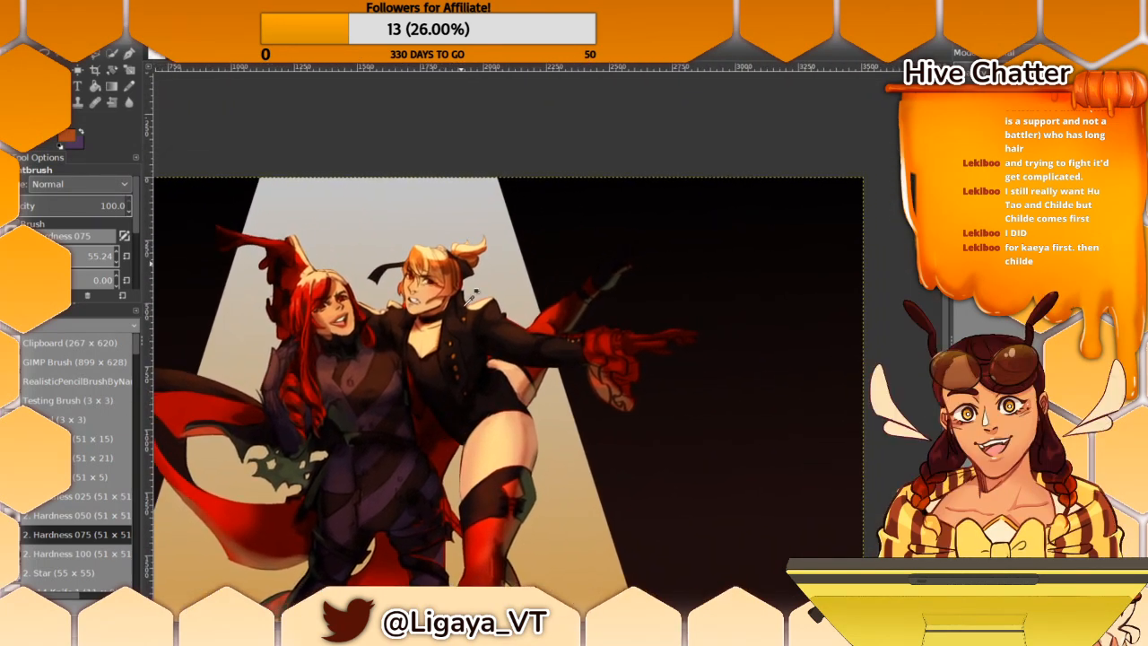
left_click(492, 369, "ctrl")
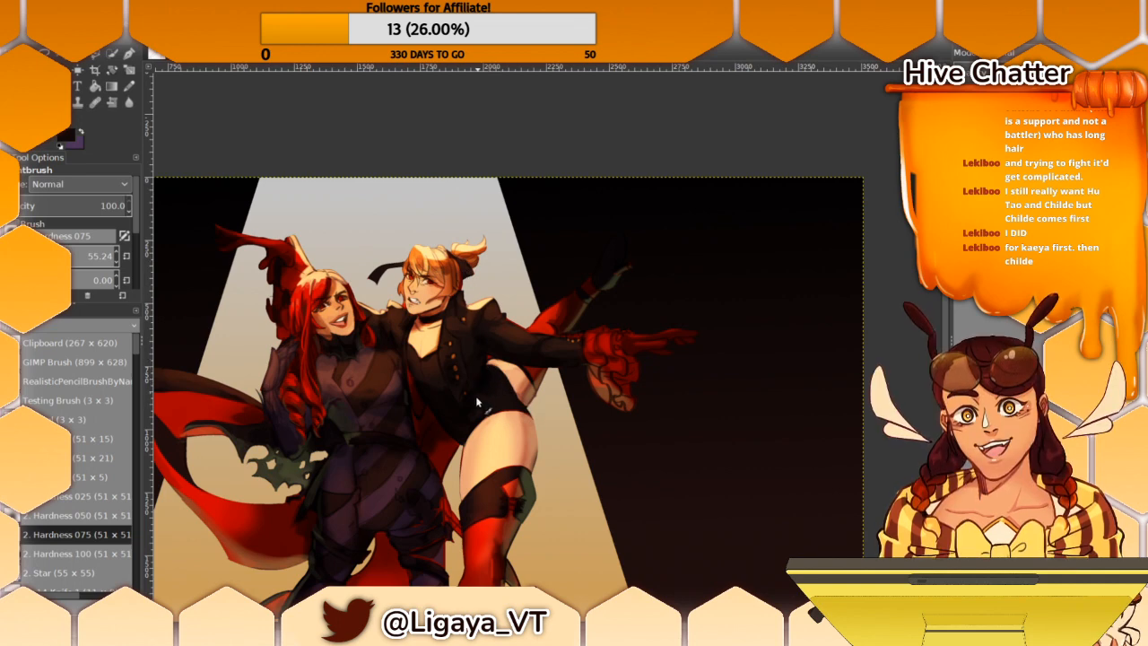
left_click_drag(514, 428, 524, 445)
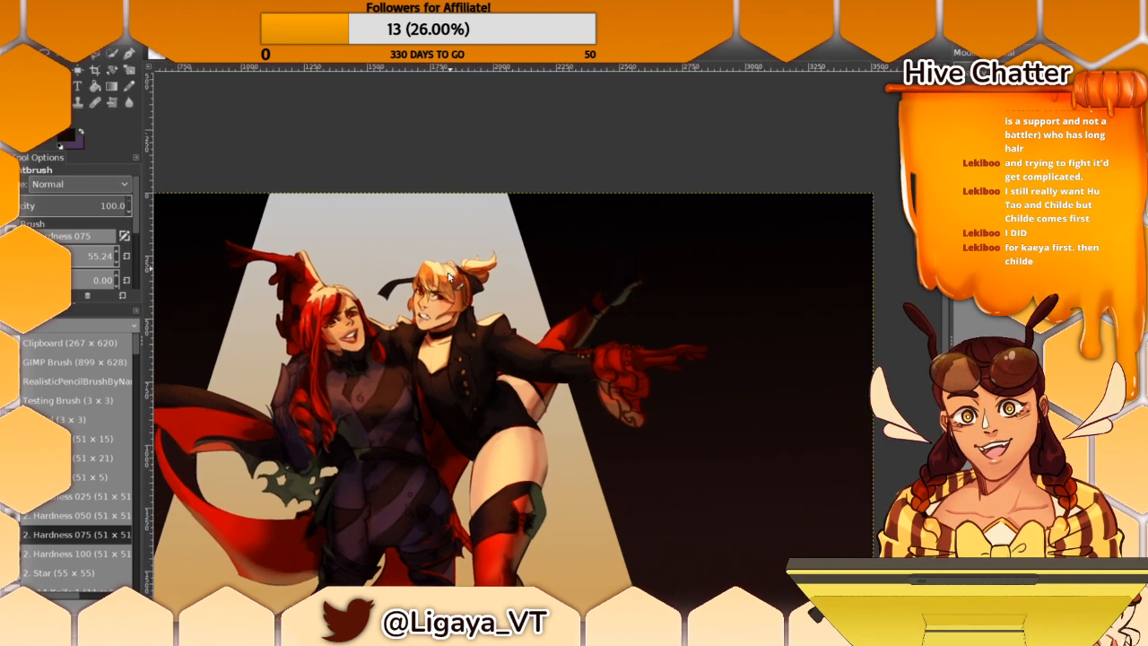
left_click(454, 348, "ctrl")
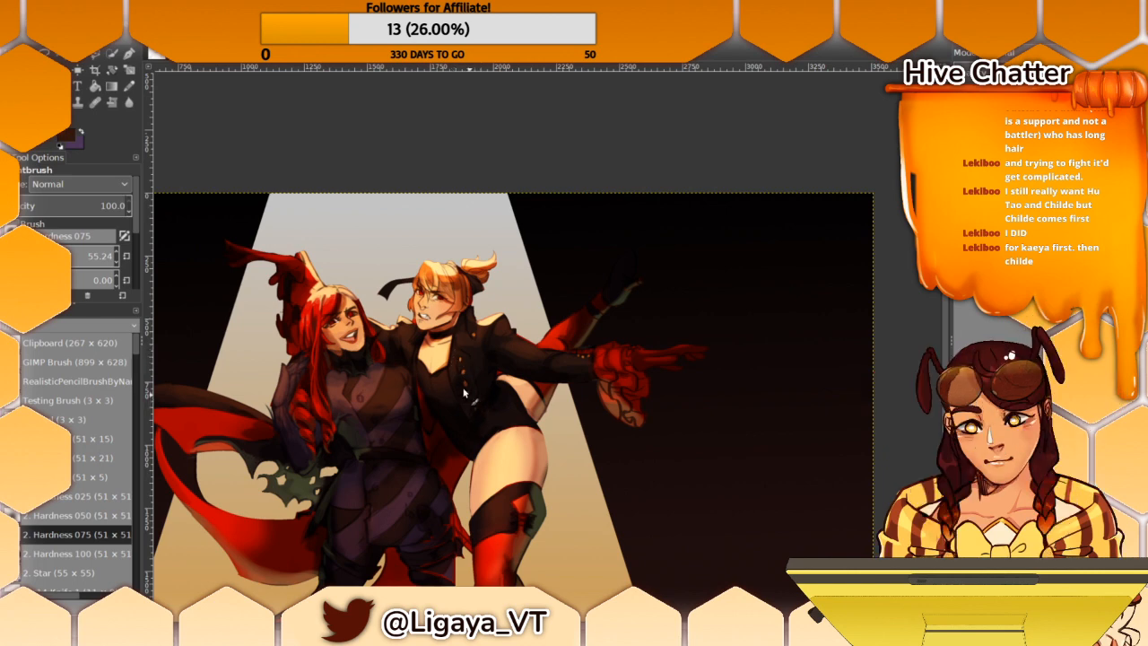
left_click_drag(463, 395, 491, 429)
Step: Shade the strip of red cape beside the blonde character's waist with sampled dark red
left_click(457, 437, "ctrl")
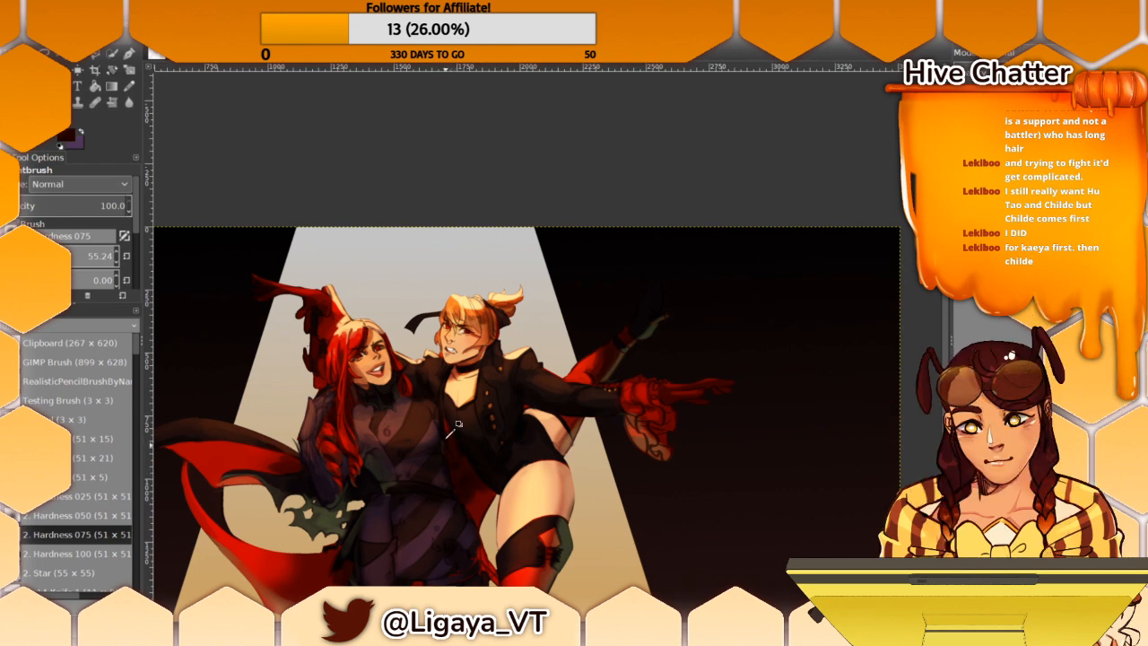
left_click(464, 459, "ctrl")
left_click_drag(485, 355, 451, 369)
Step: Shade the blonde character's rear thigh beneath the jacket with sampled skin tones and black
left_click(496, 402, "ctrl")
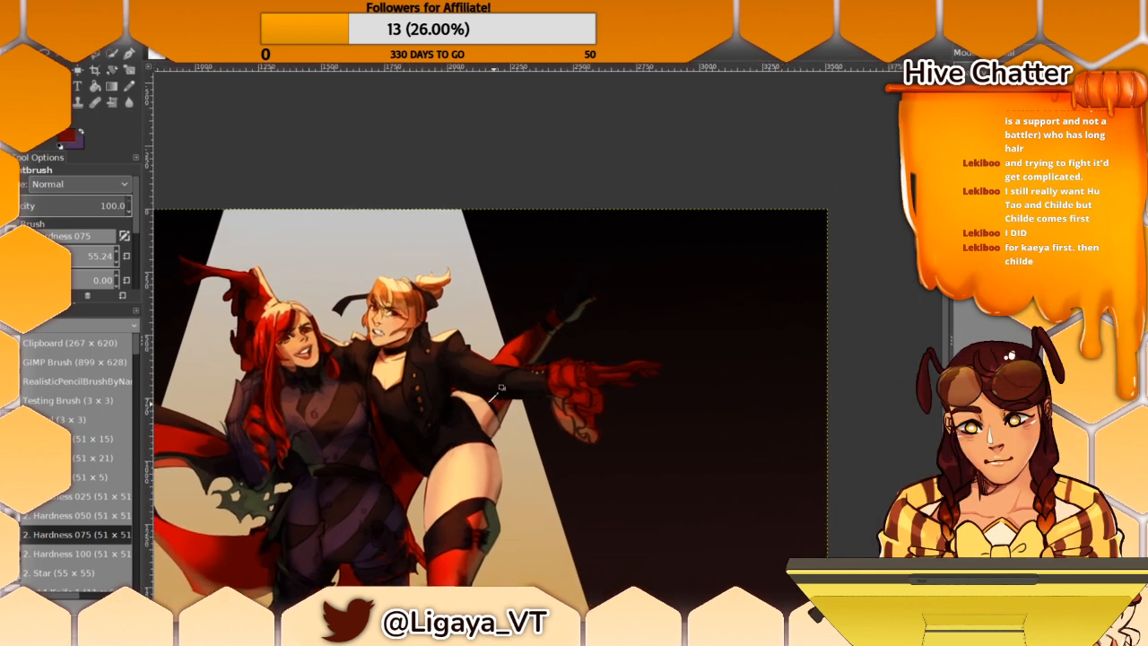
left_click(489, 408, "ctrl")
left_click_drag(493, 415, 479, 362)
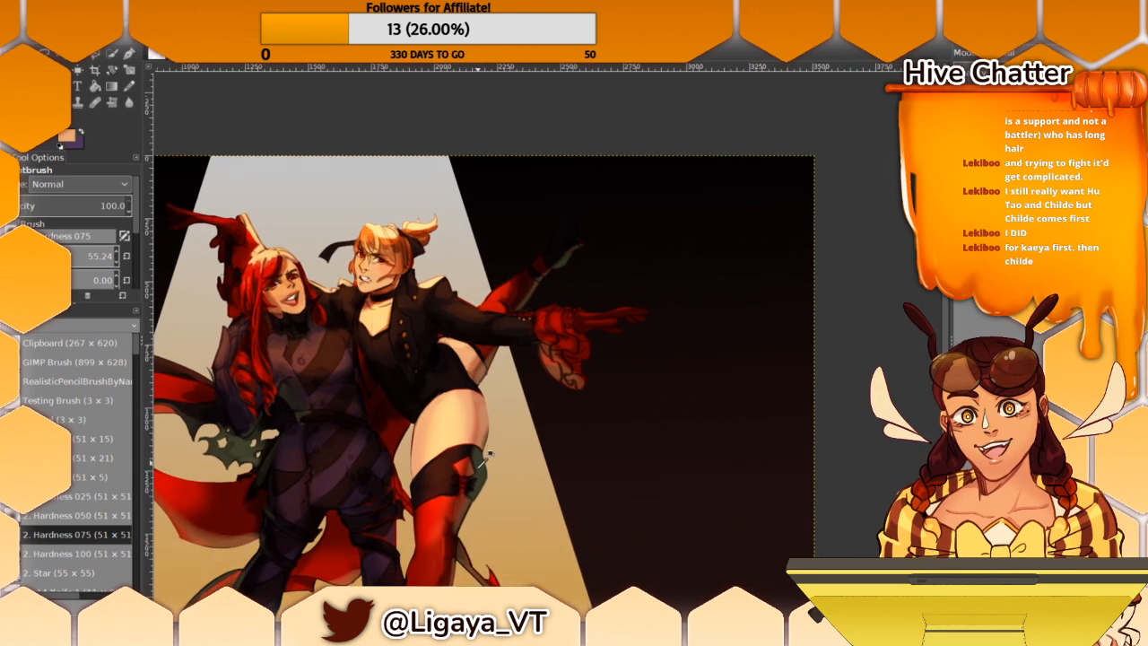
left_click(482, 326, "ctrl")
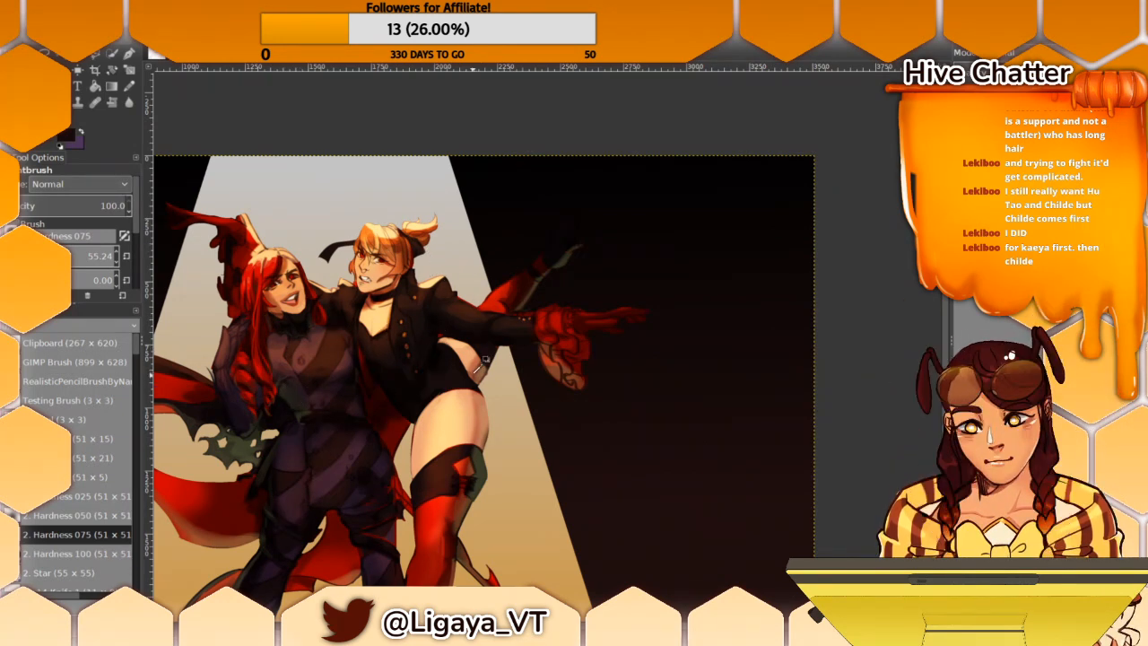
left_click(478, 368, "ctrl")
scroll(485, 376, "up", 4)
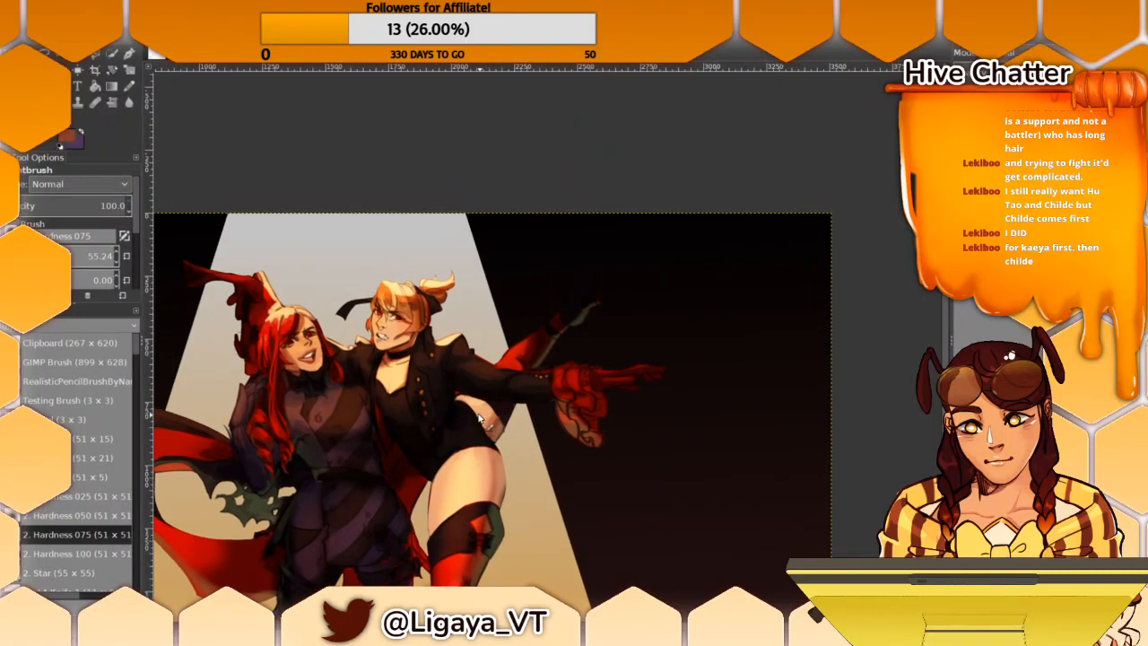
Step: Refine the outer edge of the blonde character's rear thigh with tones sampled from the thigh and the dark green stocking edge
scroll(503, 304, "down", 3)
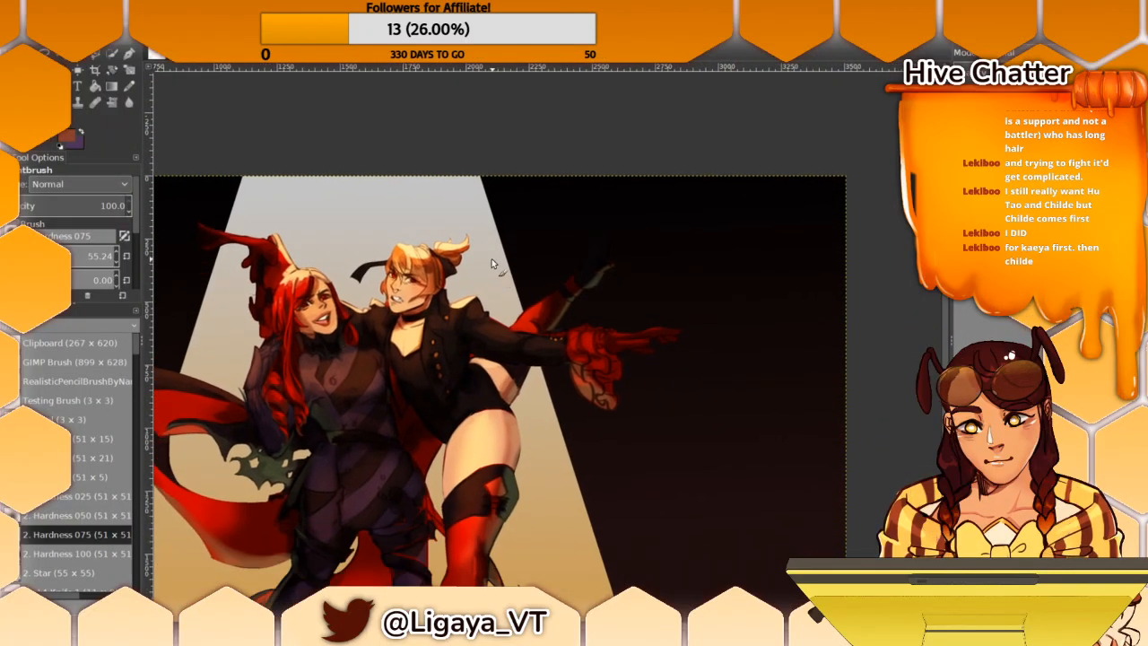
left_click(515, 367, "ctrl")
left_click(515, 486, "ctrl")
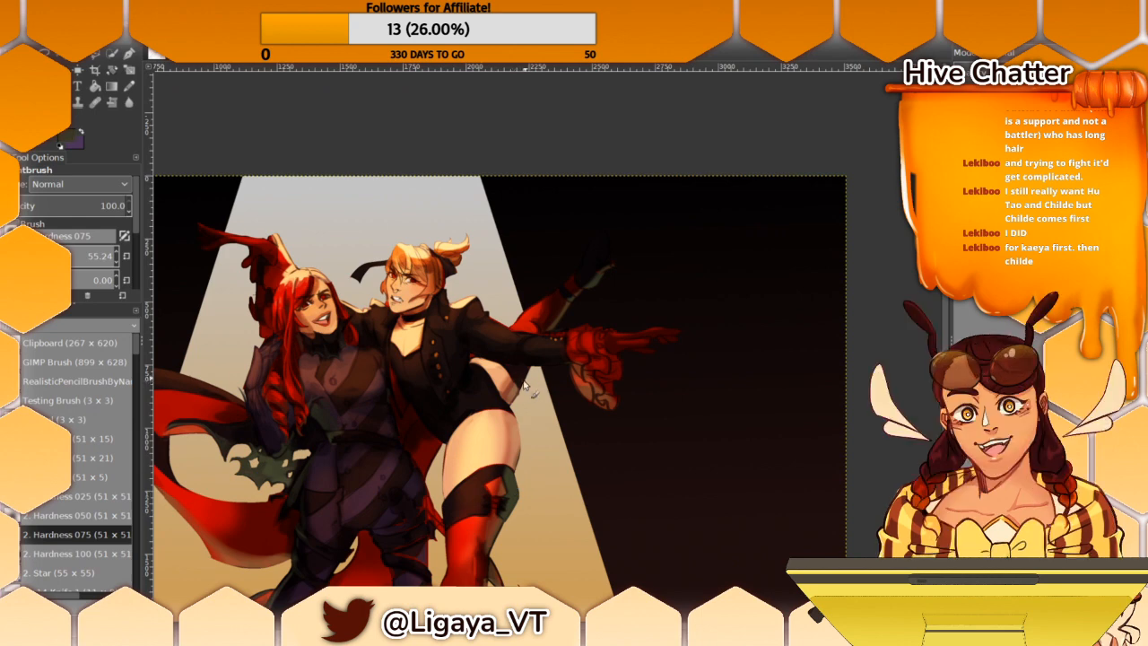
left_click_drag(528, 368, 521, 381)
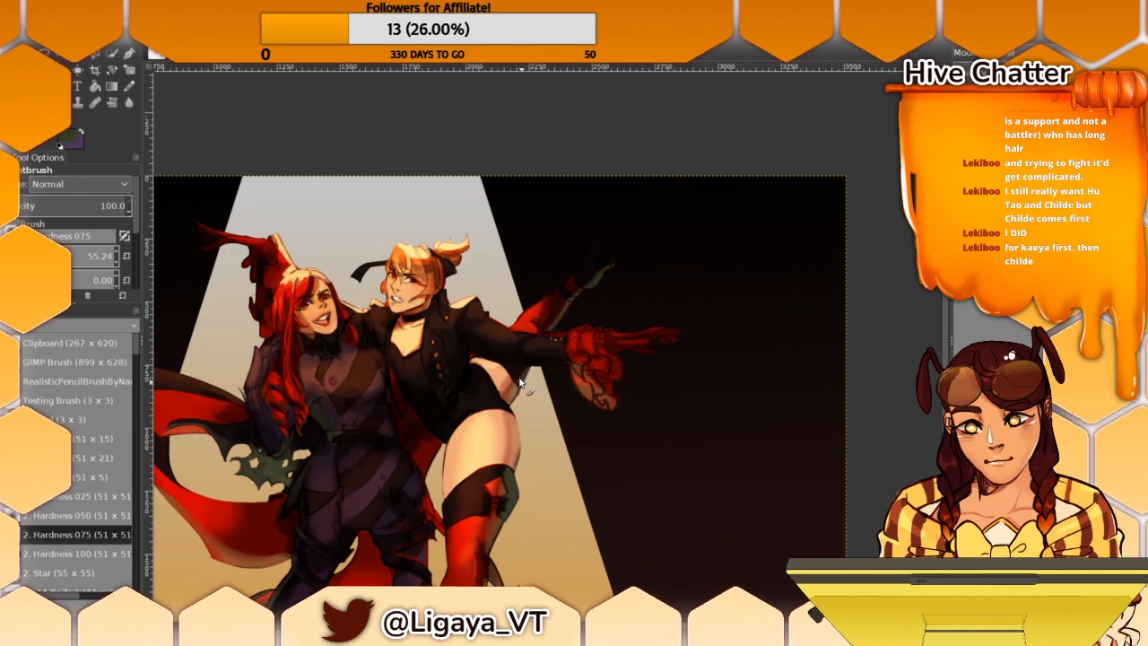
left_click_drag(558, 261, 533, 279)
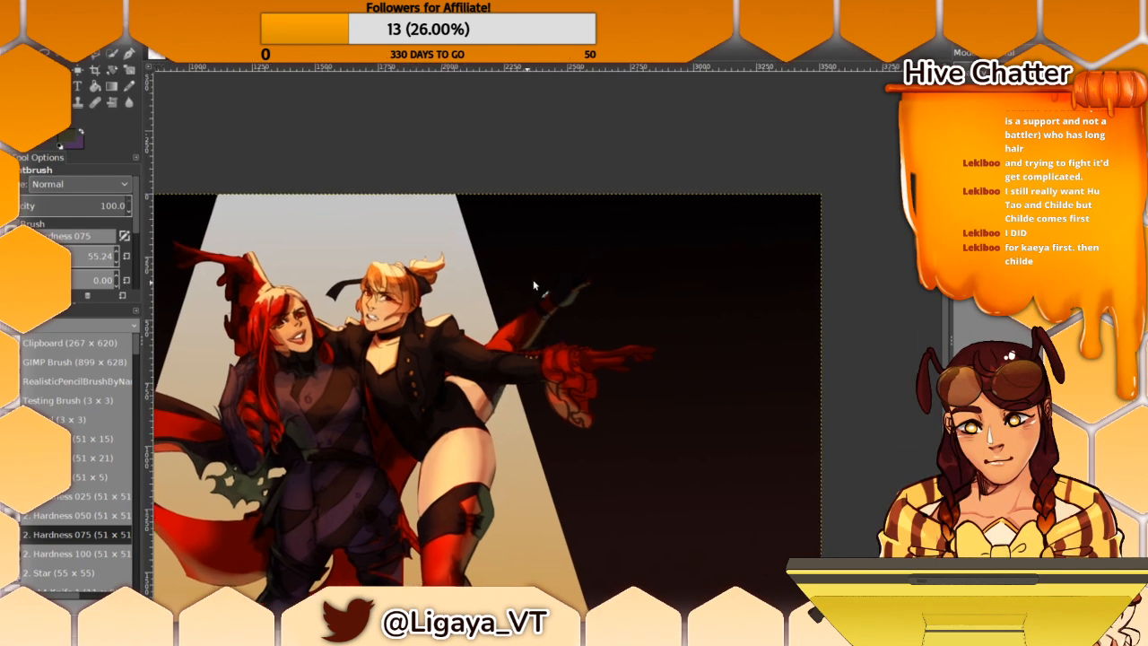
Step: Touch up the blonde character's outstretched red glove with dark red sampled from it
left_click(567, 367, "ctrl")
left_click(574, 363, "ctrl")
scroll(566, 336, "down", 5)
scroll(552, 256, "left", 3)
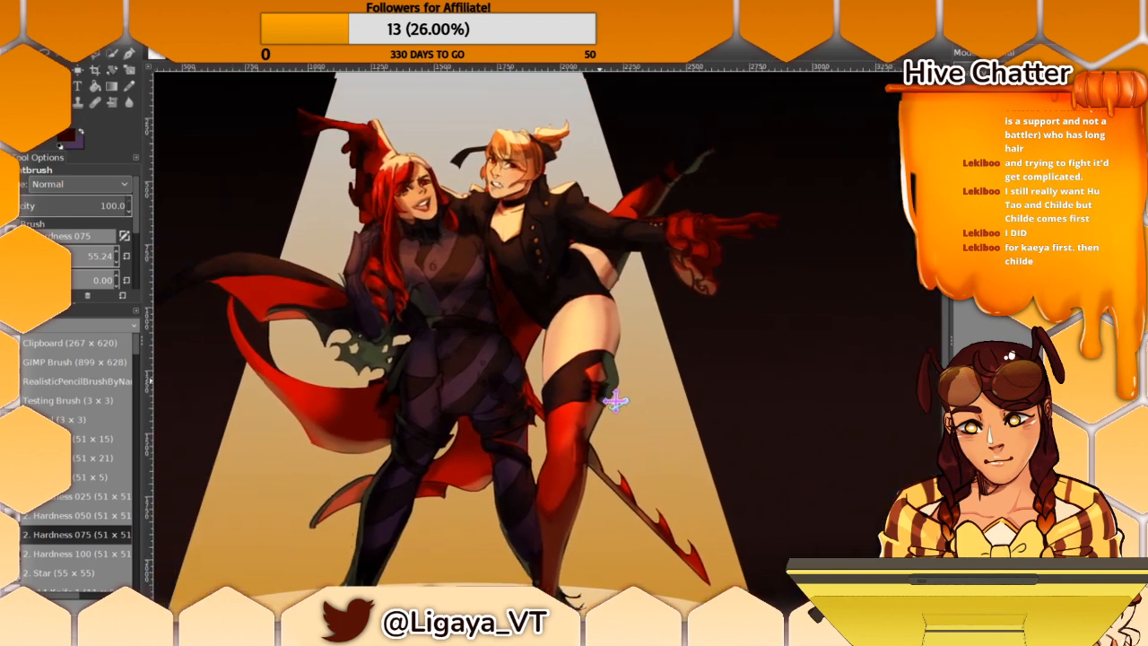
Step: Refine the red cape visible between the red-haired character's legs with sampled dark red
left_click(455, 426, "ctrl")
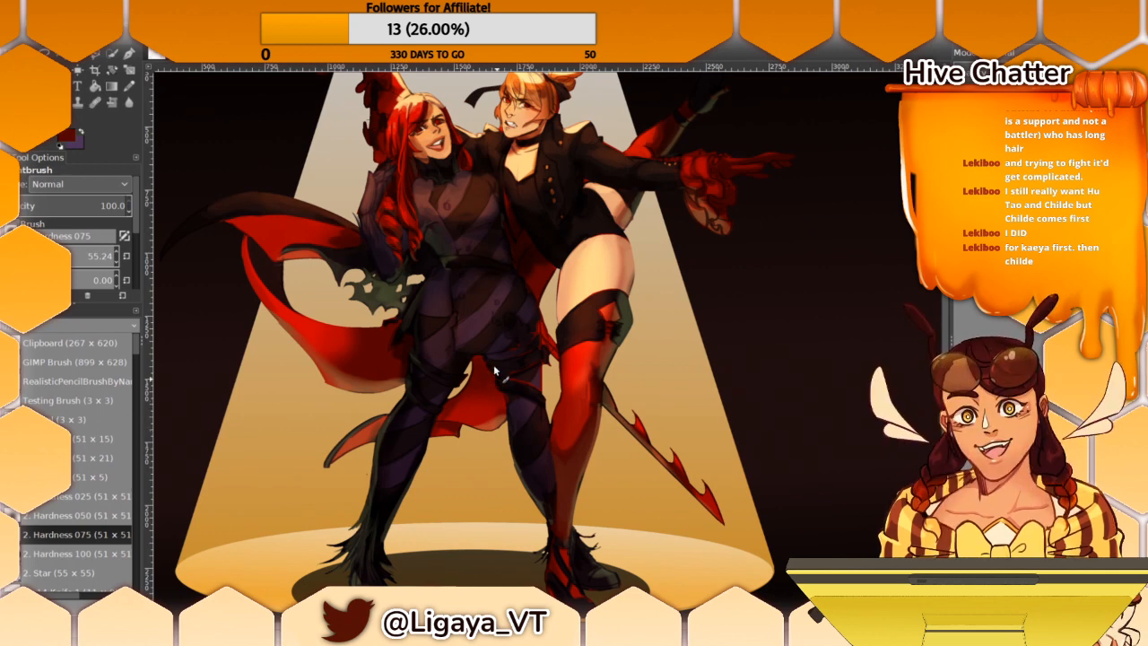
left_click_drag(494, 364, 507, 447)
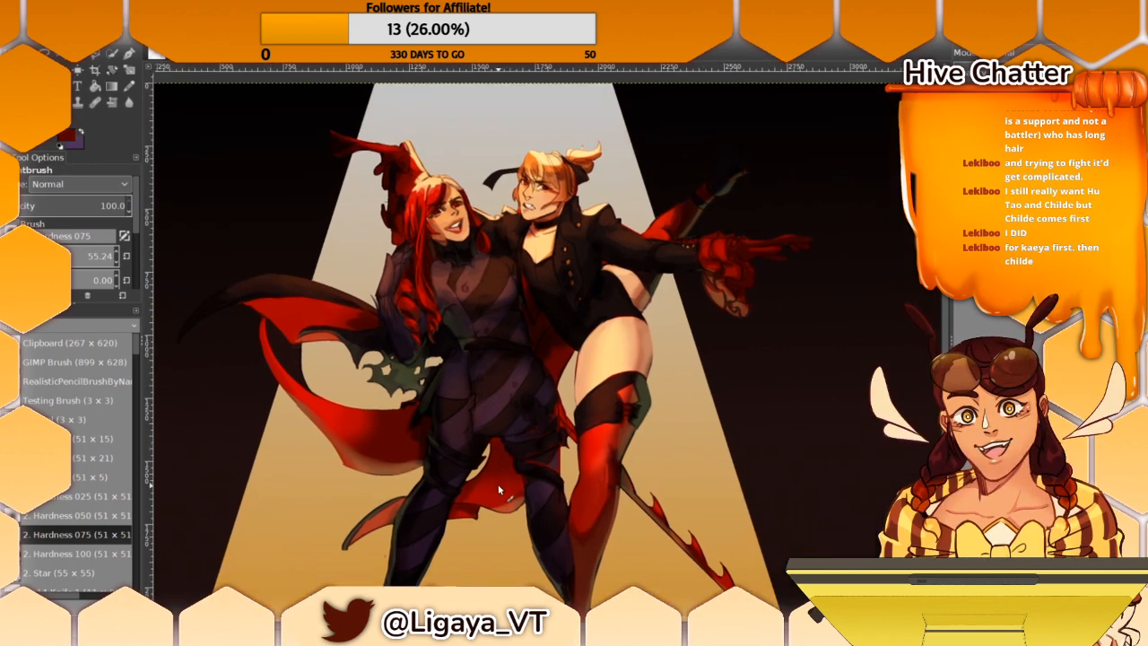
left_click_drag(507, 528, 511, 512)
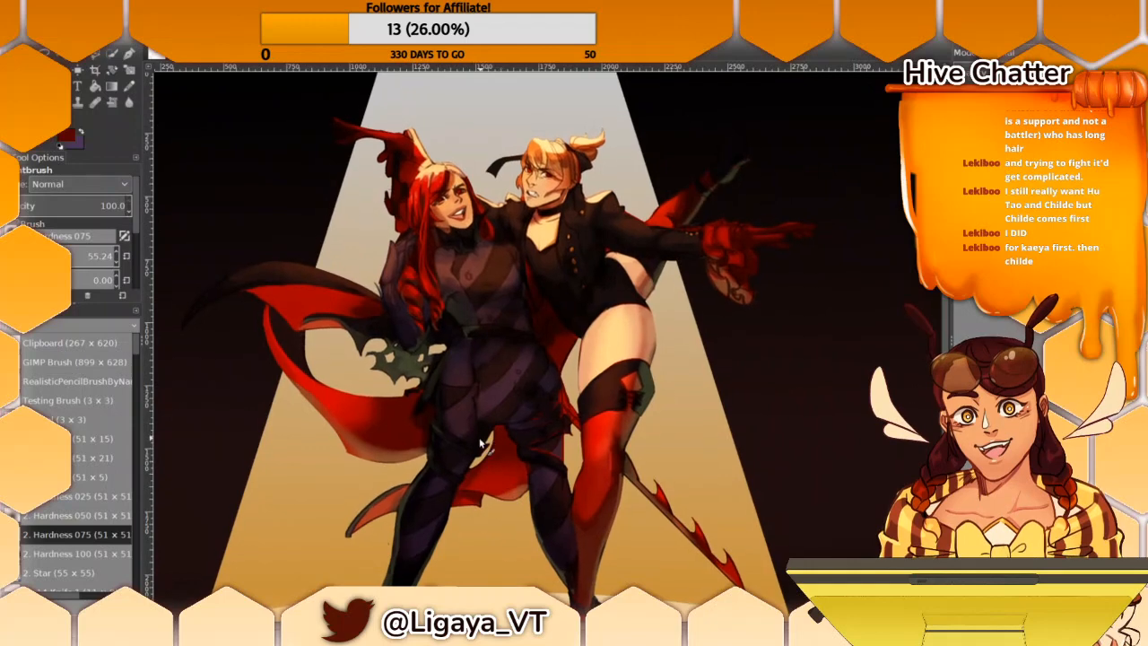
left_click_drag(495, 453, 503, 485)
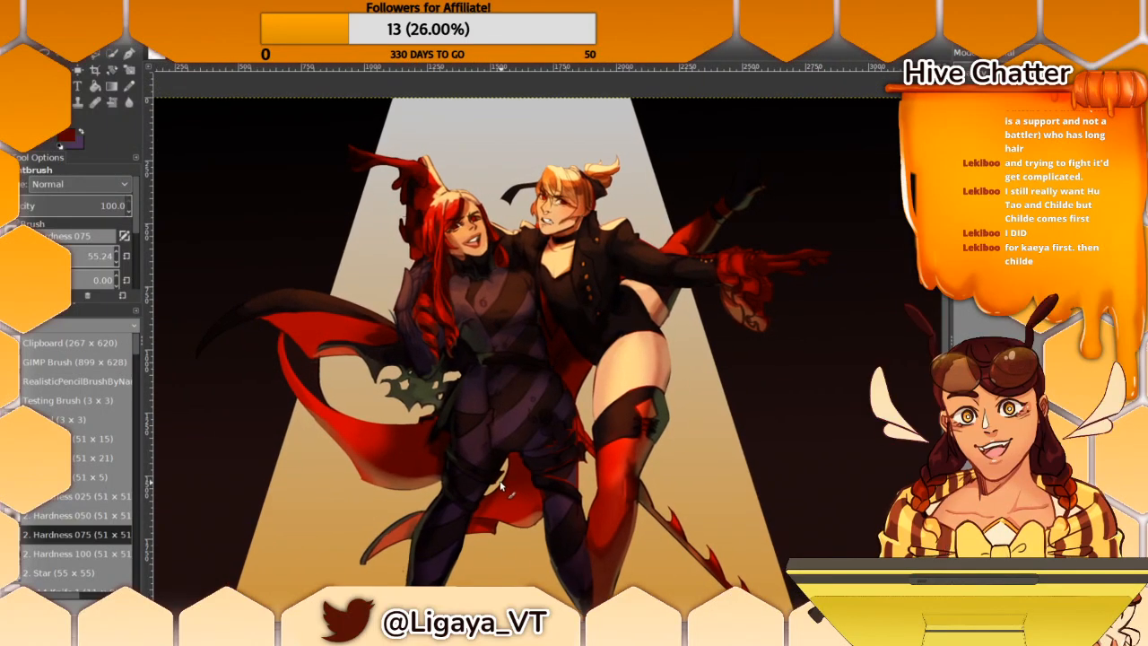
Step: Deepen the shadows where the red cape shows between the two characters' torsos, using sampled dark tones
left_click(566, 357, "ctrl")
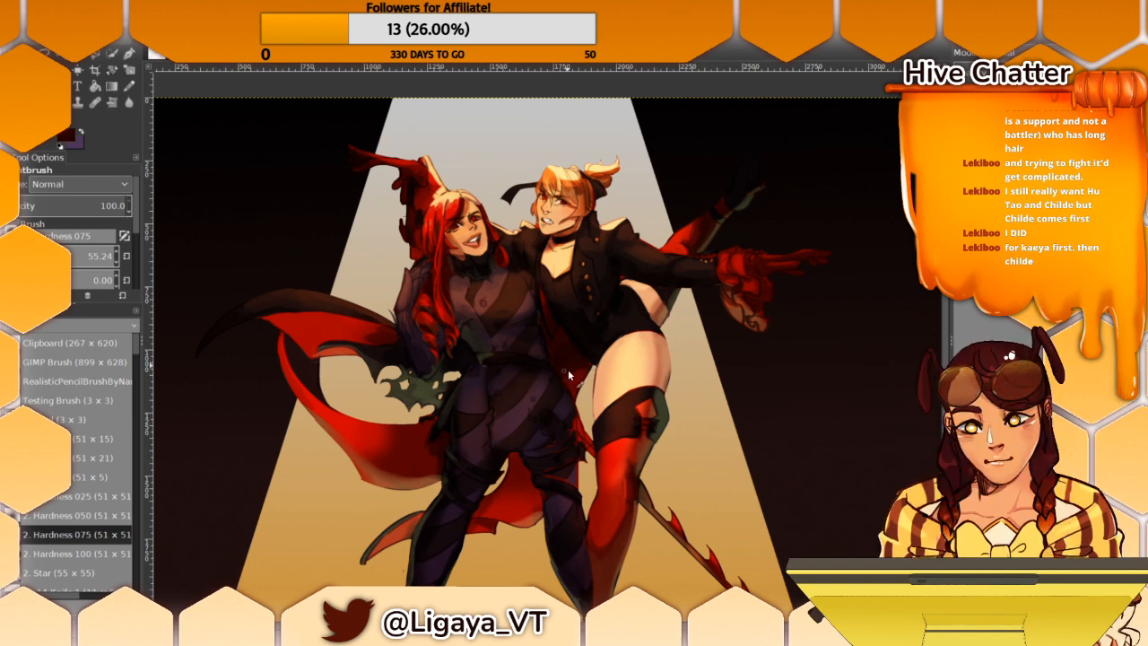
mouse_move(579, 359)
left_mouse_down()
mouse_move(598, 395)
mouse_move(629, 381)
mouse_move(621, 398)
left_mouse_up()
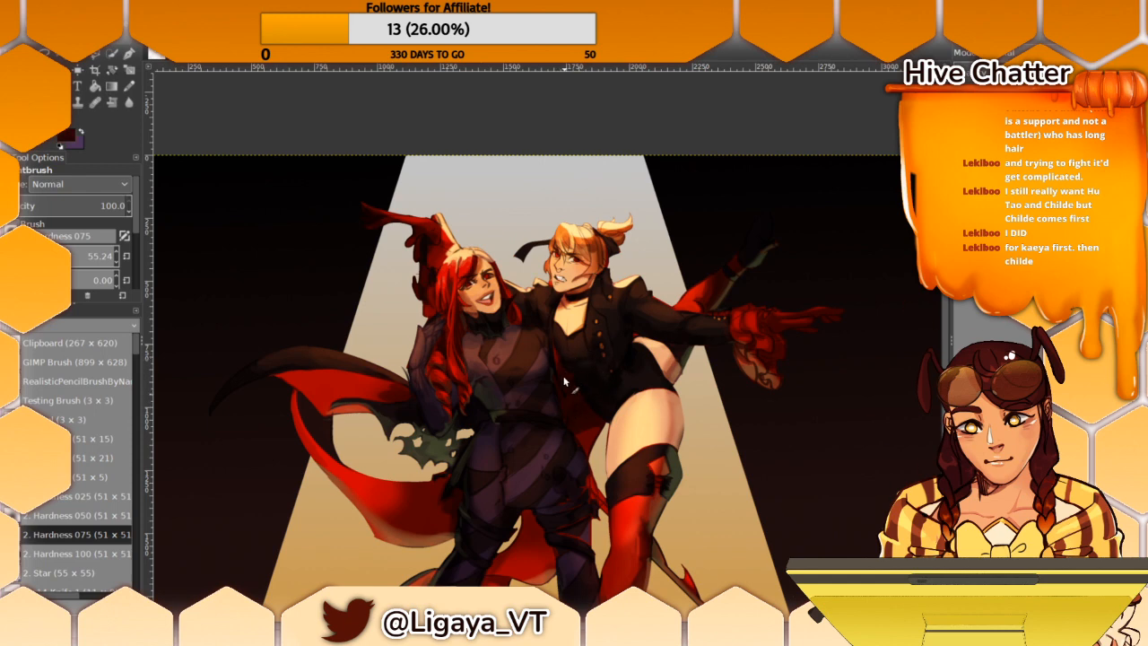
left_click(629, 348, "ctrl")
left_click_drag(625, 306, 646, 286)
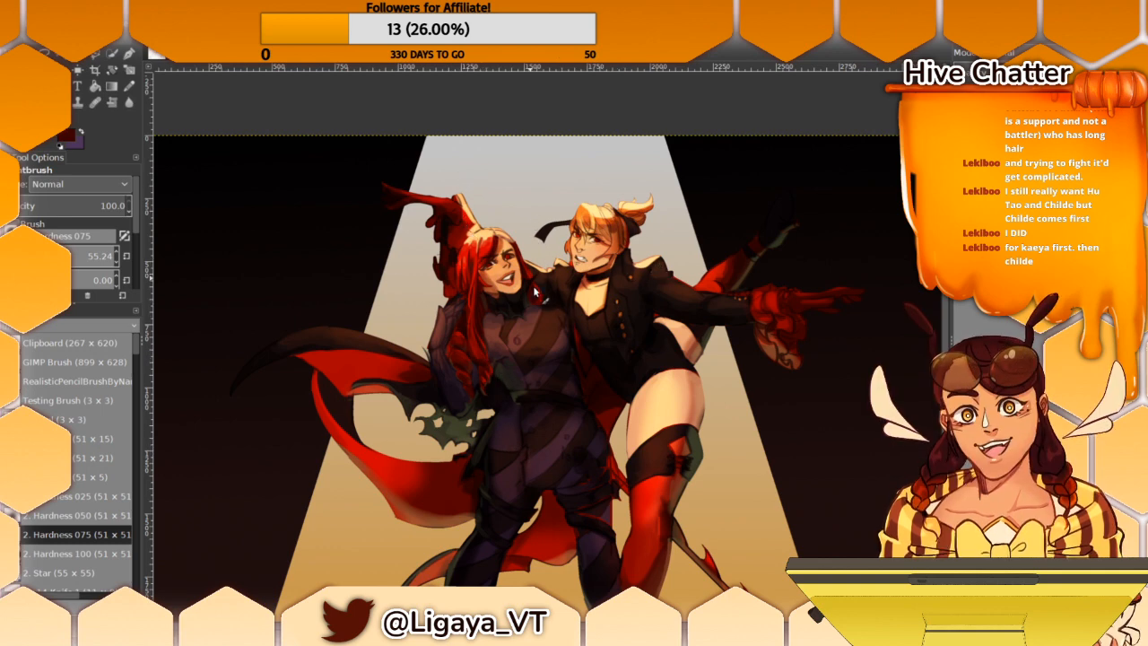
Step: Paint orange buttons down the front of the red-haired character's striped suit, sampling nearby suit tones, and check the whole composition
left_click_drag(554, 295, 510, 261)
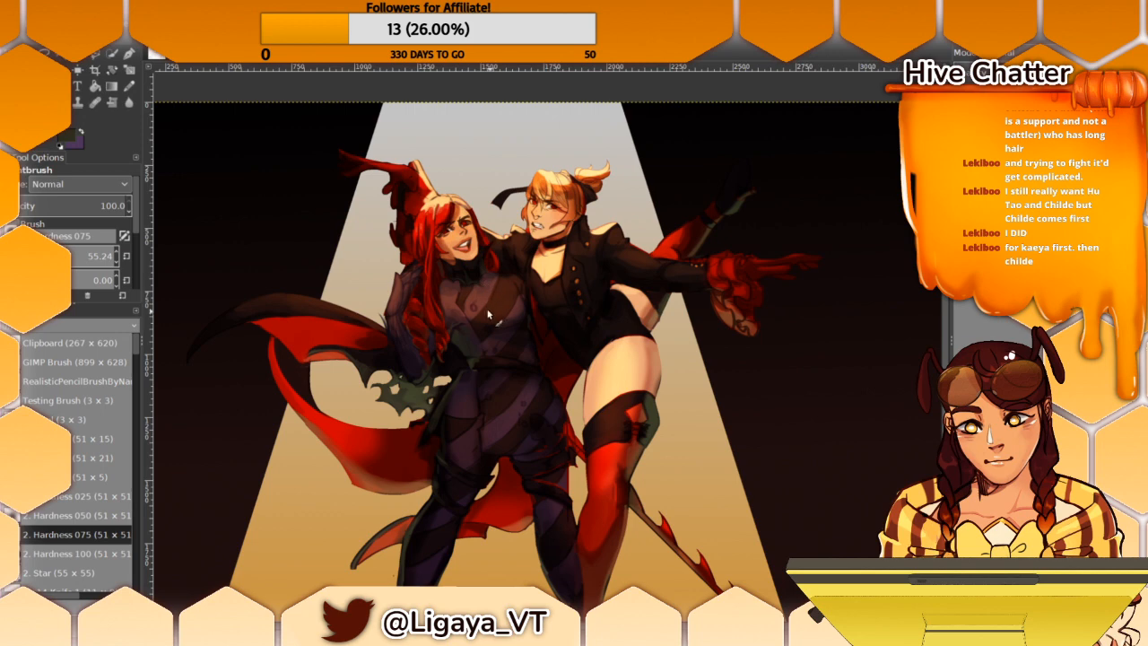
scroll(581, 256, "up", 1)
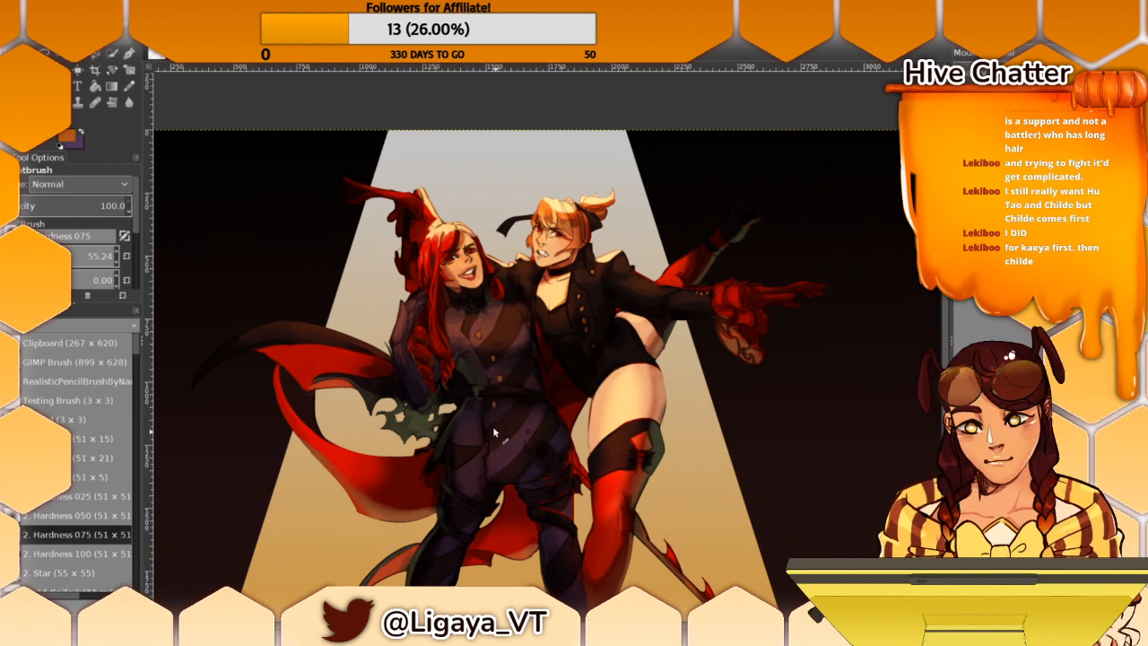
left_click(538, 435, "ctrl")
left_click(531, 437, "ctrl")
left_click(280, 617)
left_click(291, 603)
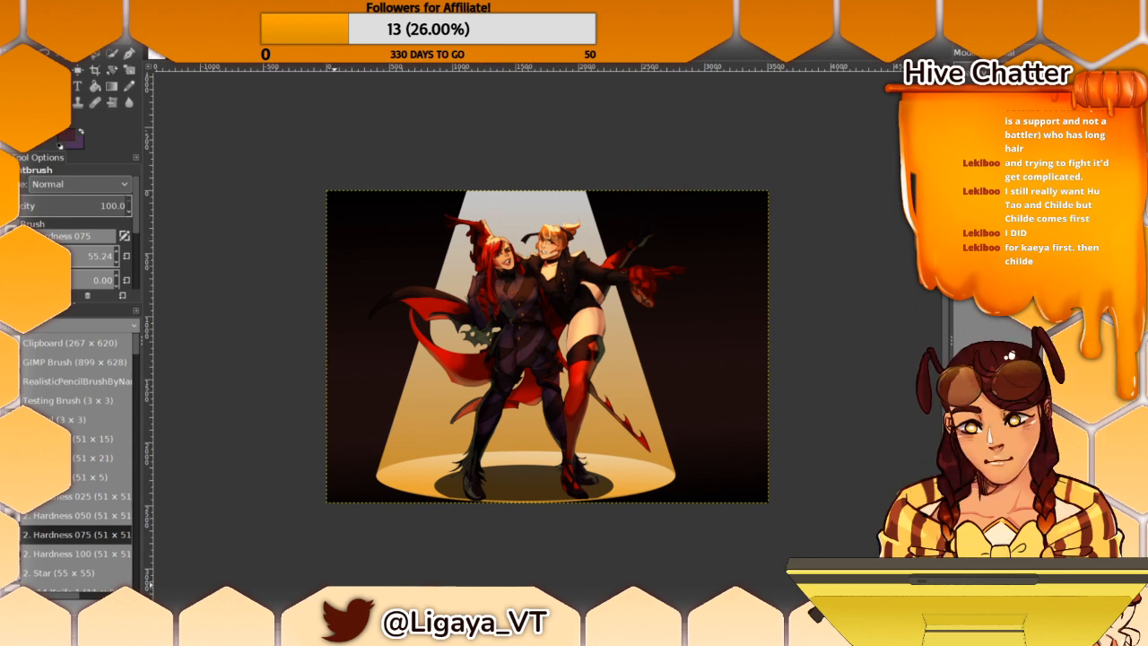
left_click(280, 617)
left_click(300, 570)
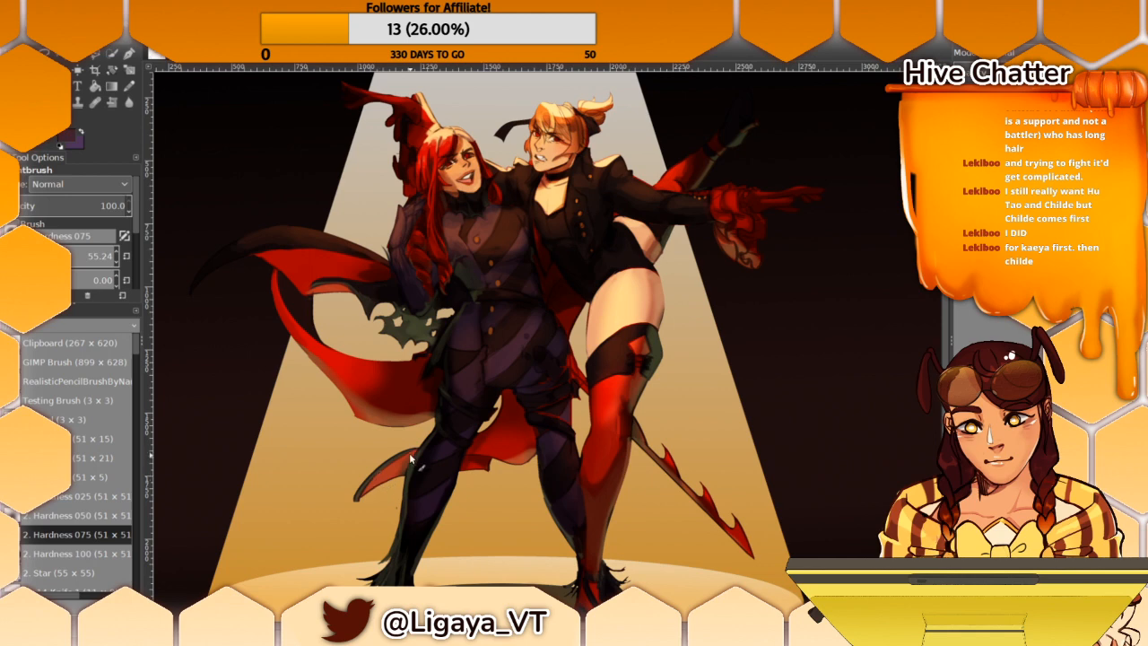
scroll(400, 454, "down", 4)
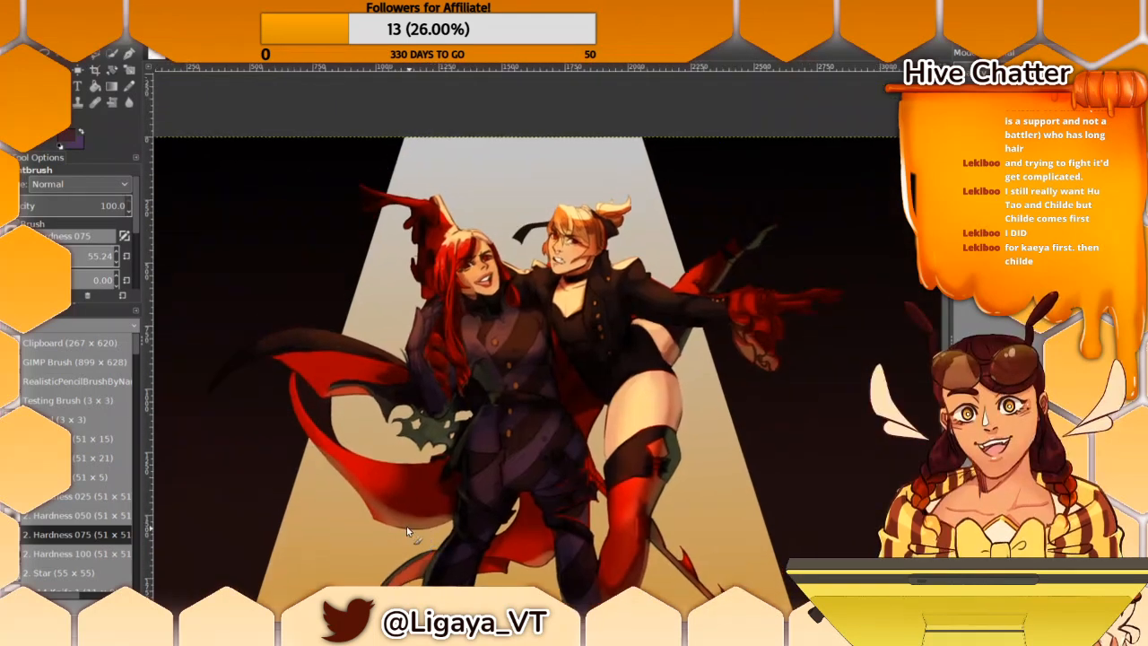
Step: Examine both figures from their feet to their heads, sampling dark tones around the boots and checking the current foreground colour
scroll(394, 493, "down", 5)
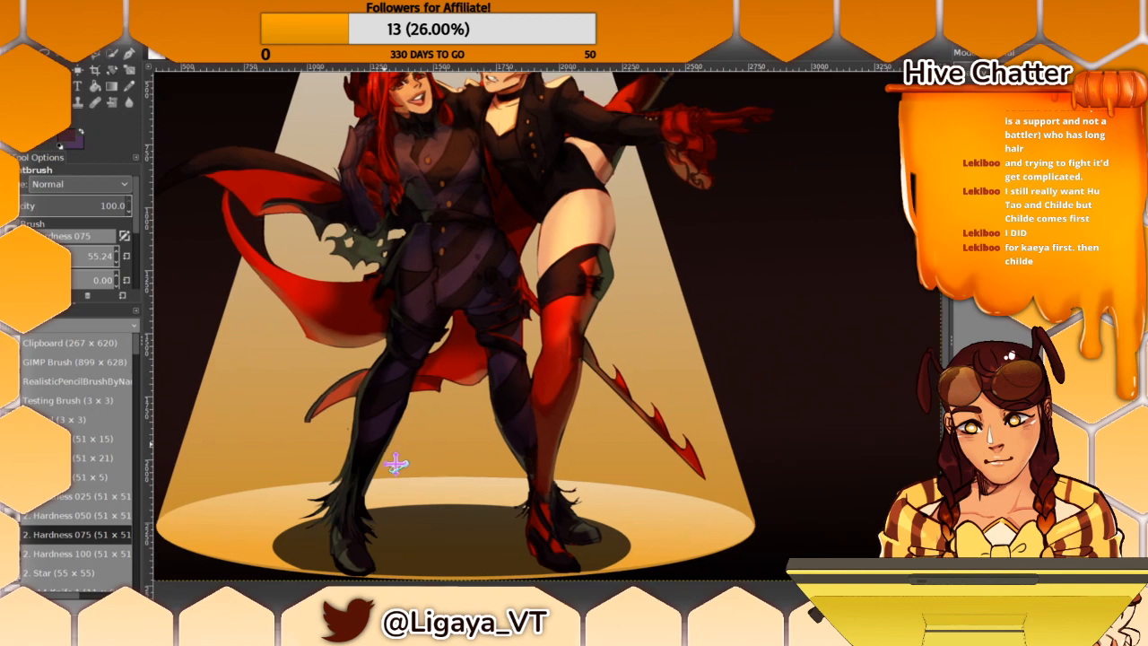
scroll(390, 489, "right", 2)
left_click_drag(391, 488, 381, 465)
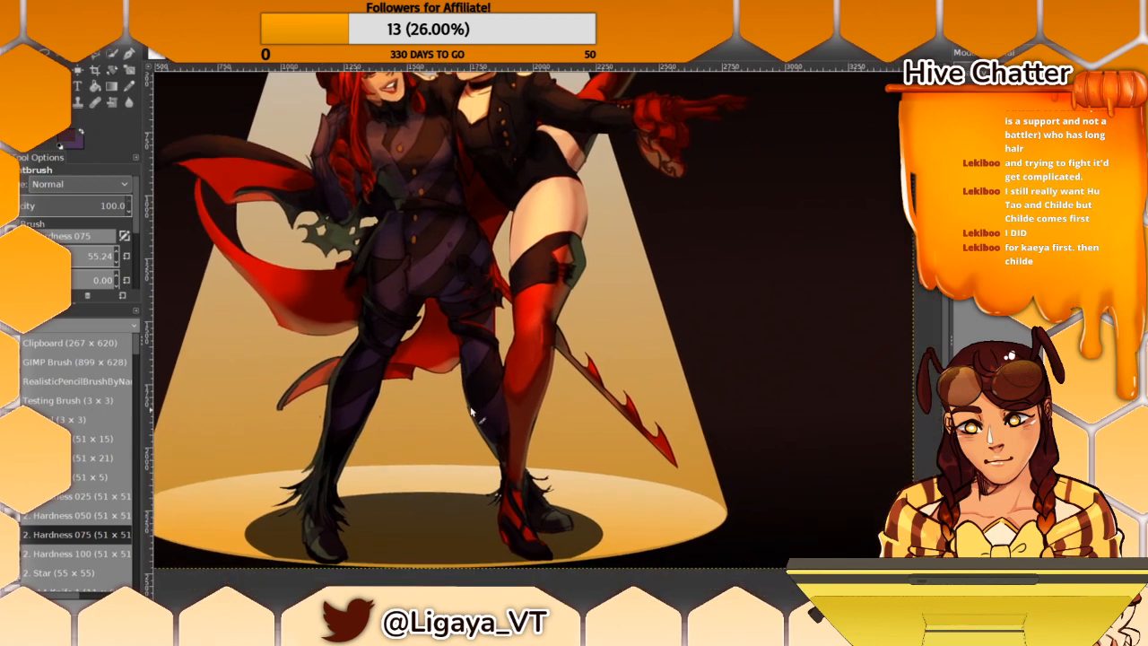
left_click(505, 517, "ctrl")
left_click(325, 533, "ctrl")
left_click_drag(351, 359, 374, 575)
left_click_drag(359, 314, 377, 368)
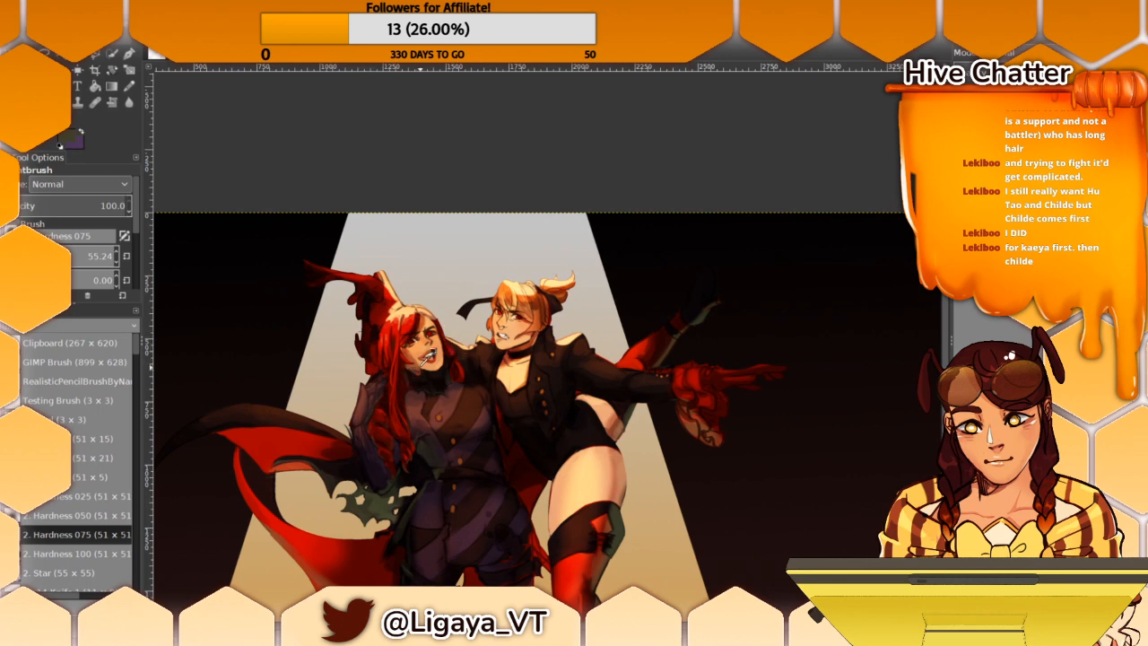
left_click_drag(405, 393, 416, 405)
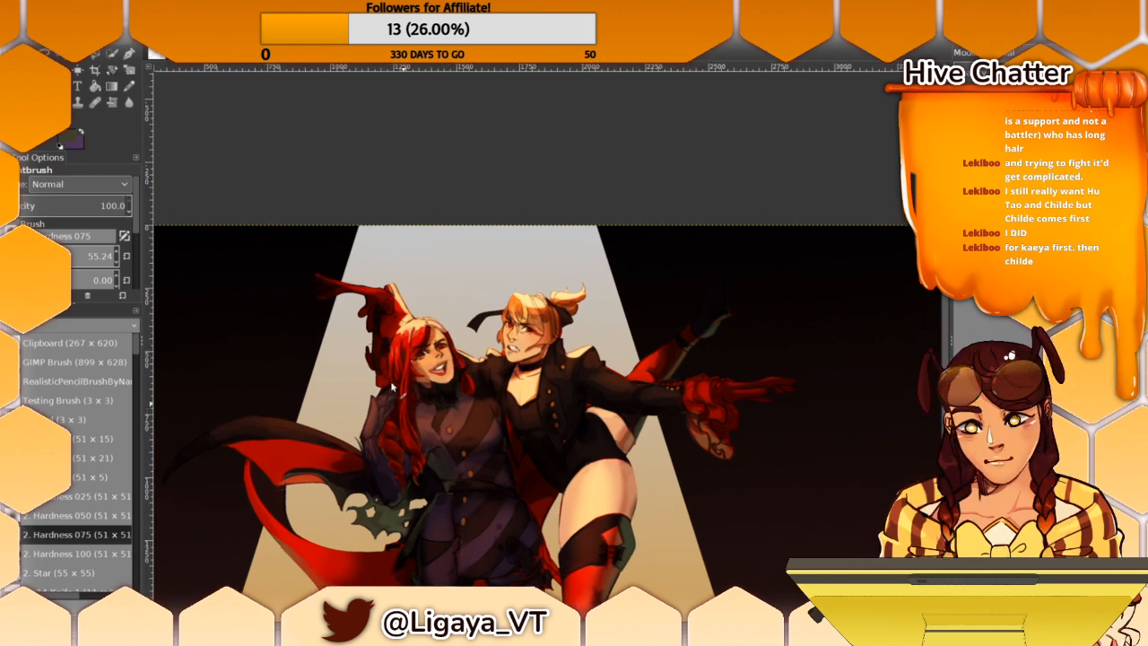
left_click(71, 140)
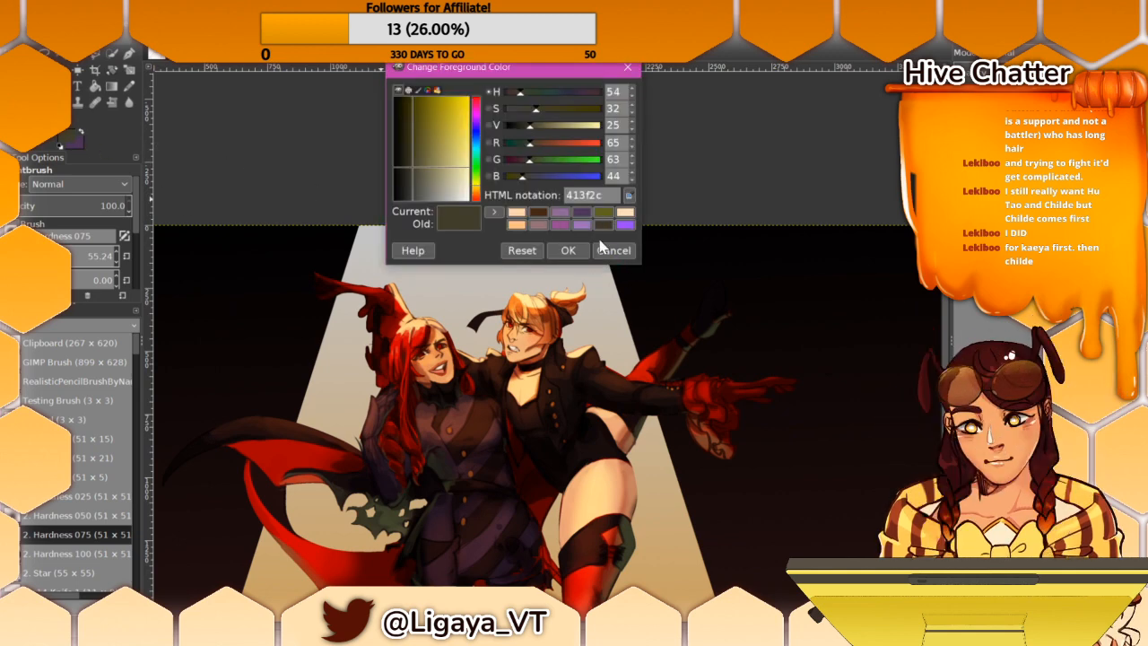
left_click(627, 68)
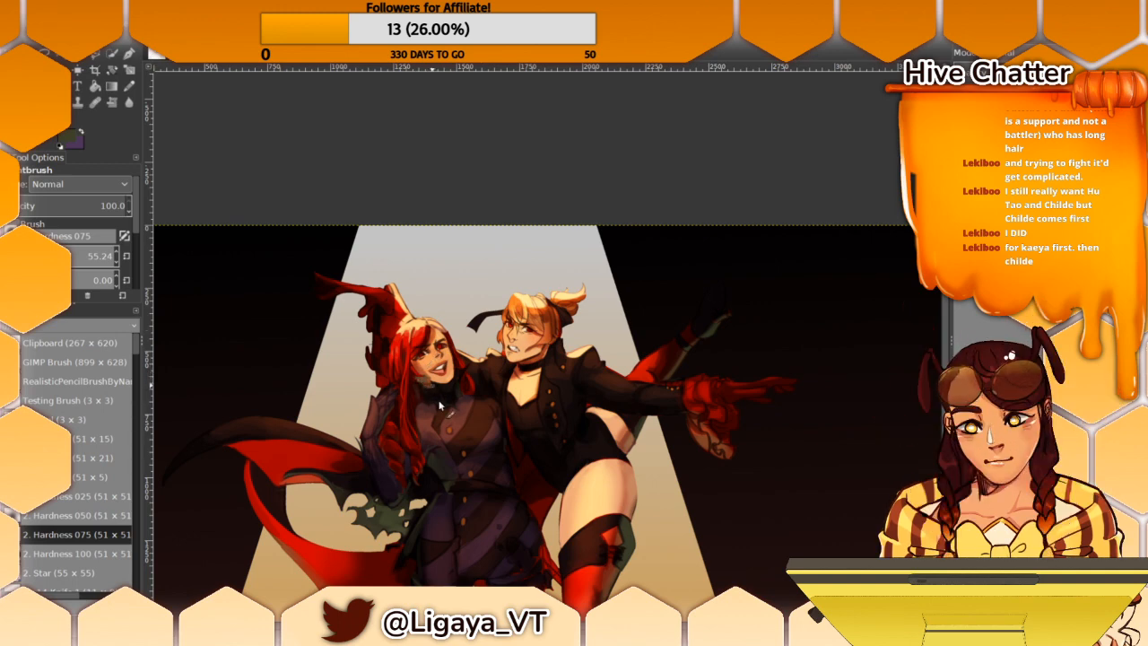
scroll(556, 314, "down", 2)
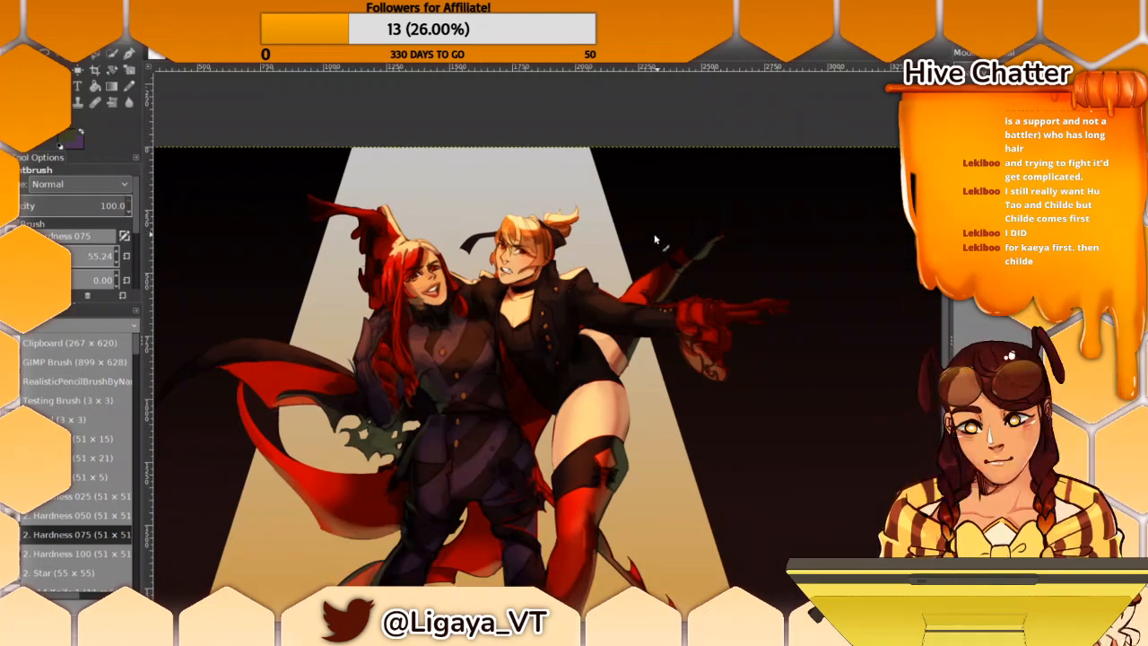
scroll(648, 320, "down", 1)
left_click_drag(619, 267, 602, 193)
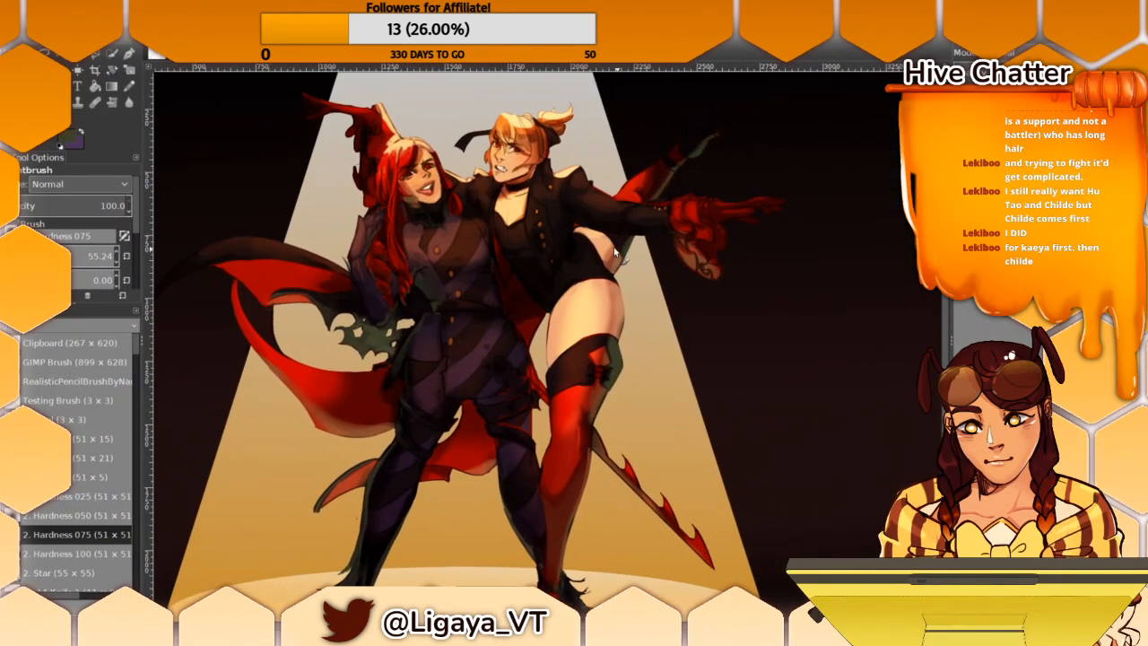
mouse_move(612, 303)
left_mouse_down()
mouse_move(622, 320)
mouse_move(619, 309)
left_mouse_up()
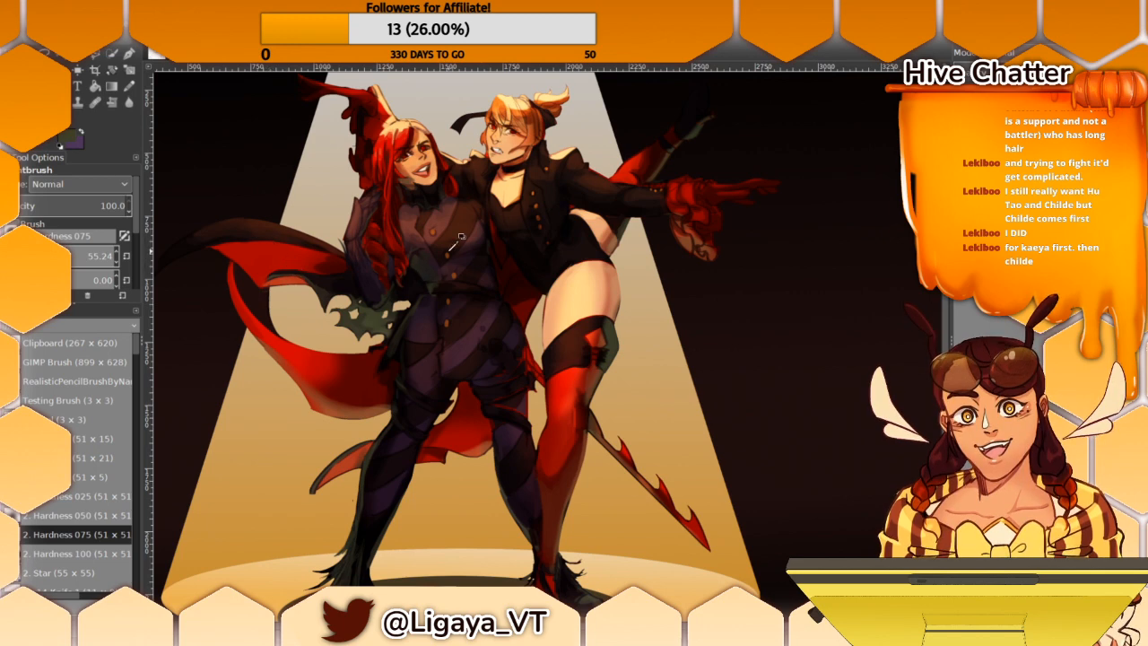
Step: Refine the stripes on the red-haired character's hip and upper thigh, using purple and dark tones sampled from the trousers
left_click(421, 310, "ctrl")
left_click(420, 317, "ctrl")
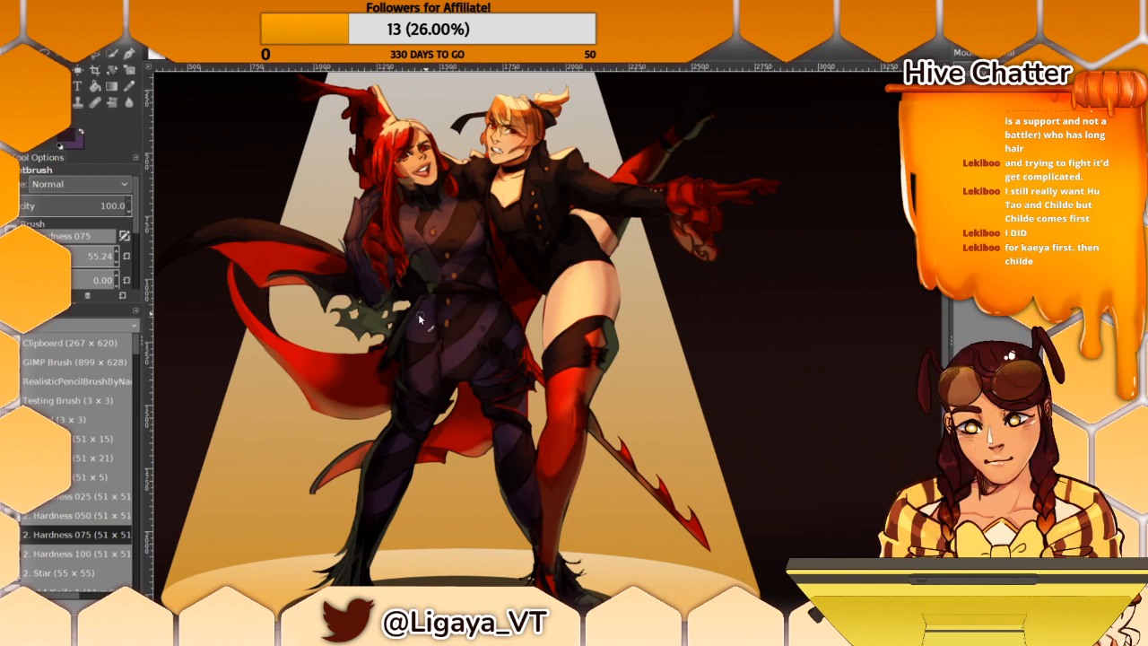
left_click(411, 348, "ctrl")
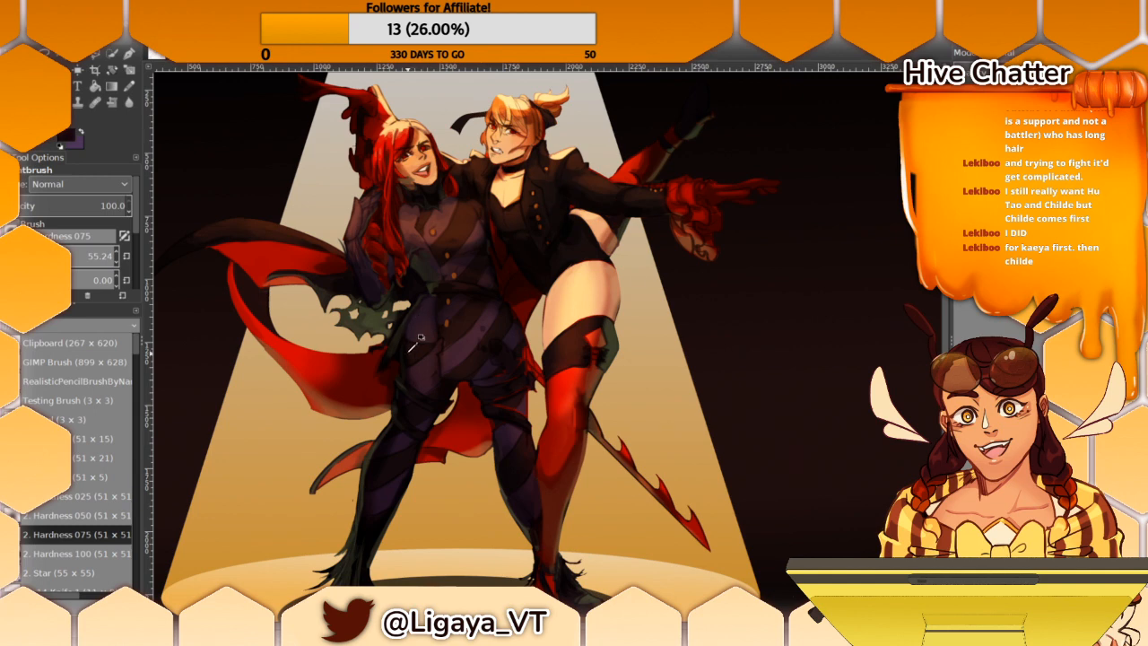
left_click(422, 358, "ctrl")
left_click(411, 369, "ctrl")
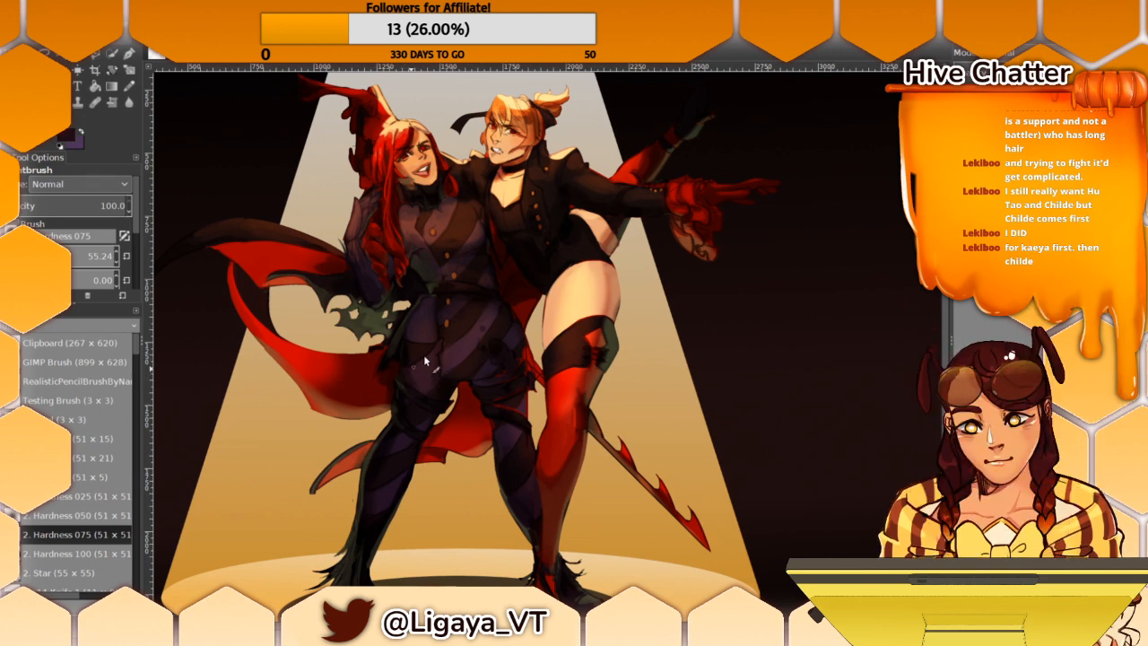
left_click(430, 353, "ctrl")
left_click(427, 349, "ctrl")
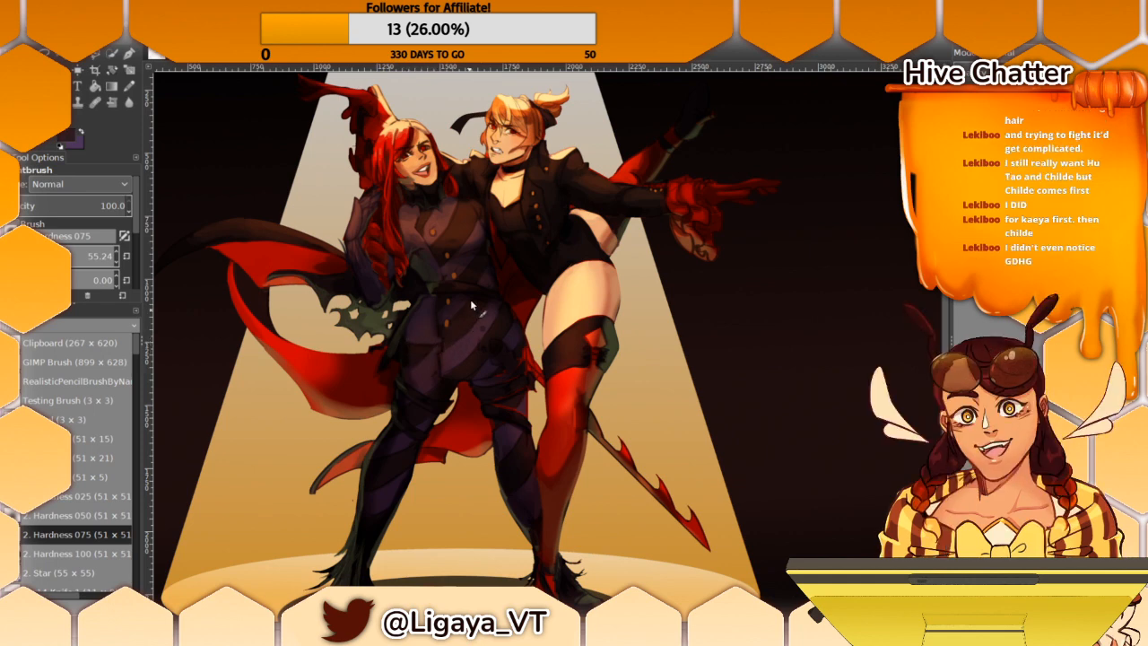
left_click(444, 340, "ctrl")
Step: Switch to the 51 × 21 brush and refine the suit's stripes below the waist with a sampled suit tone
left_click(62, 457)
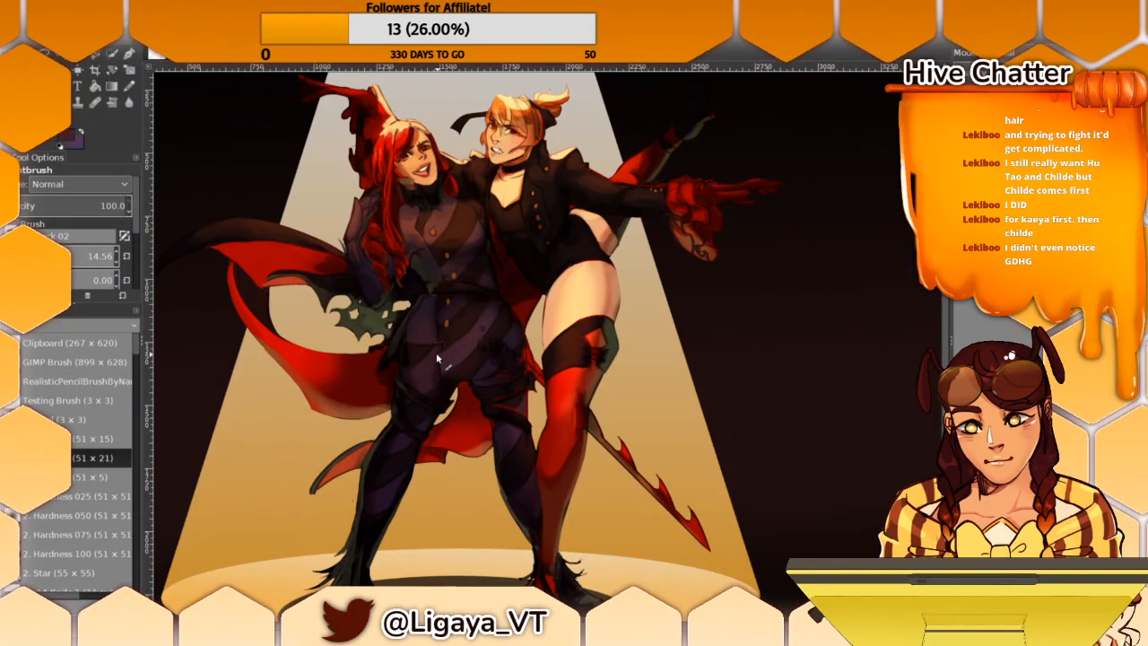
left_click(444, 329, "ctrl")
scroll(482, 307, "up", 1)
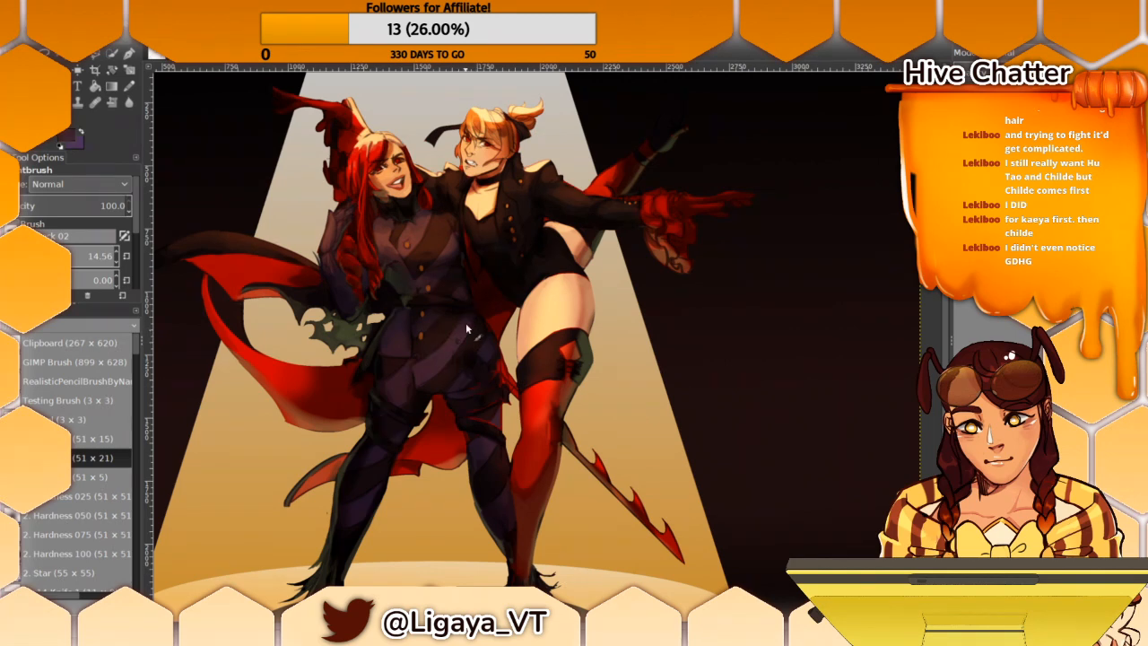
left_click_drag(468, 332, 480, 394)
Step: Sample tones from the blonde character and the dark collar, and set the brush size to 19.08 for touching up the upper bodies
left_click(525, 172, "ctrl")
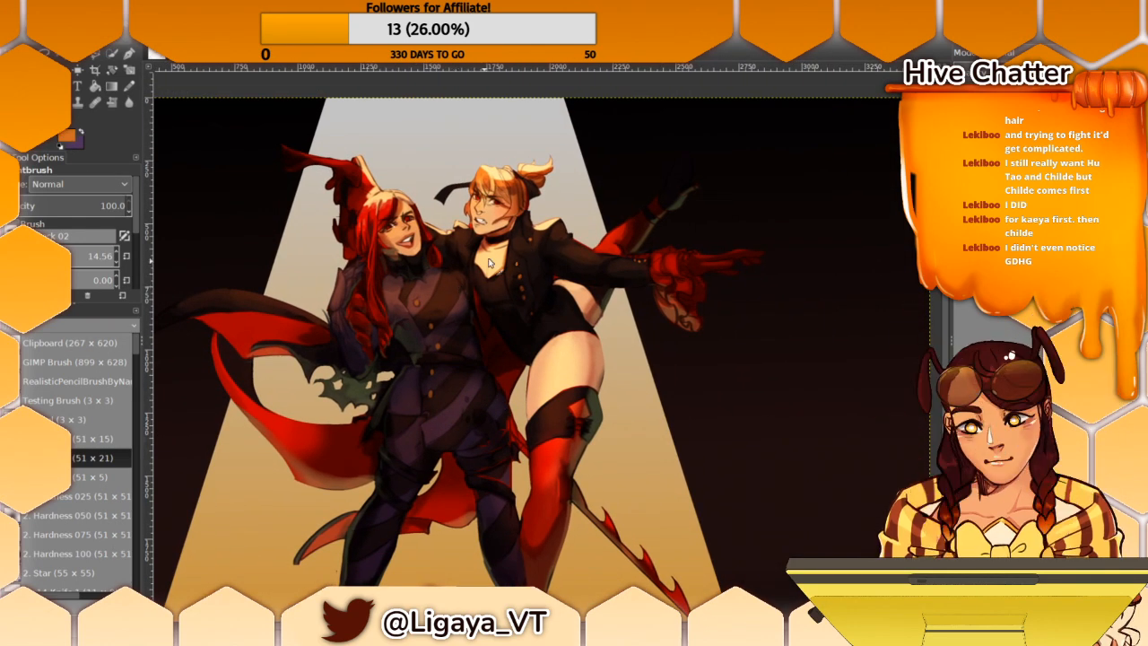
left_click(490, 262, "ctrl")
scroll(505, 119, "up", 1)
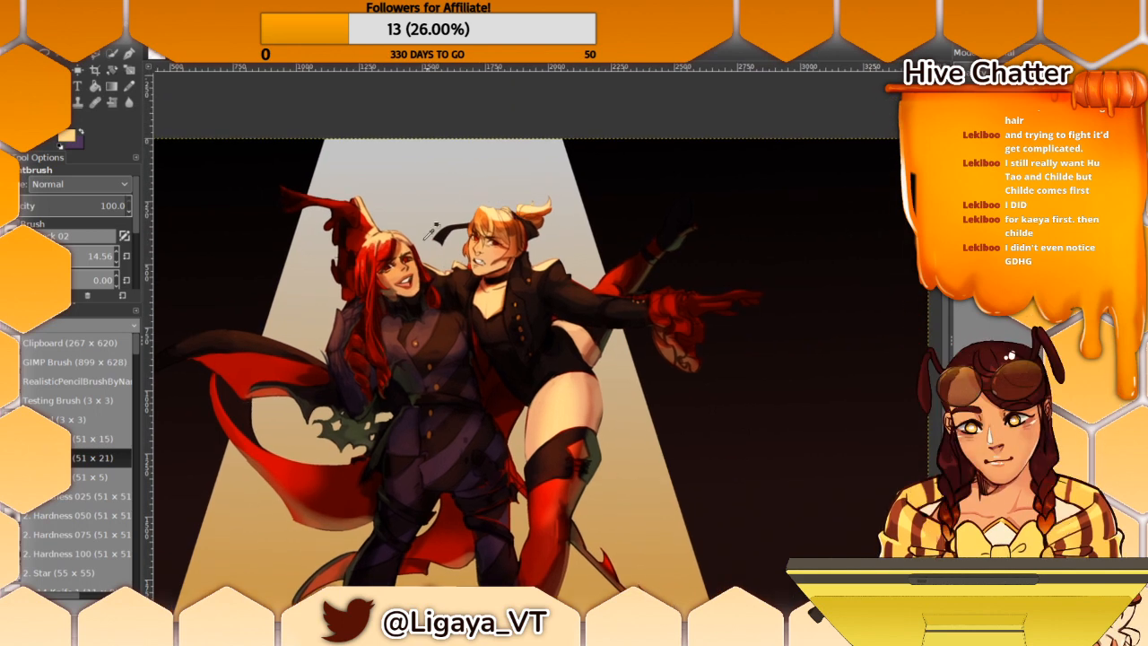
left_click(418, 313, "ctrl")
left_click_drag(87, 260, 88, 259)
left_click_drag(489, 401, 463, 355)
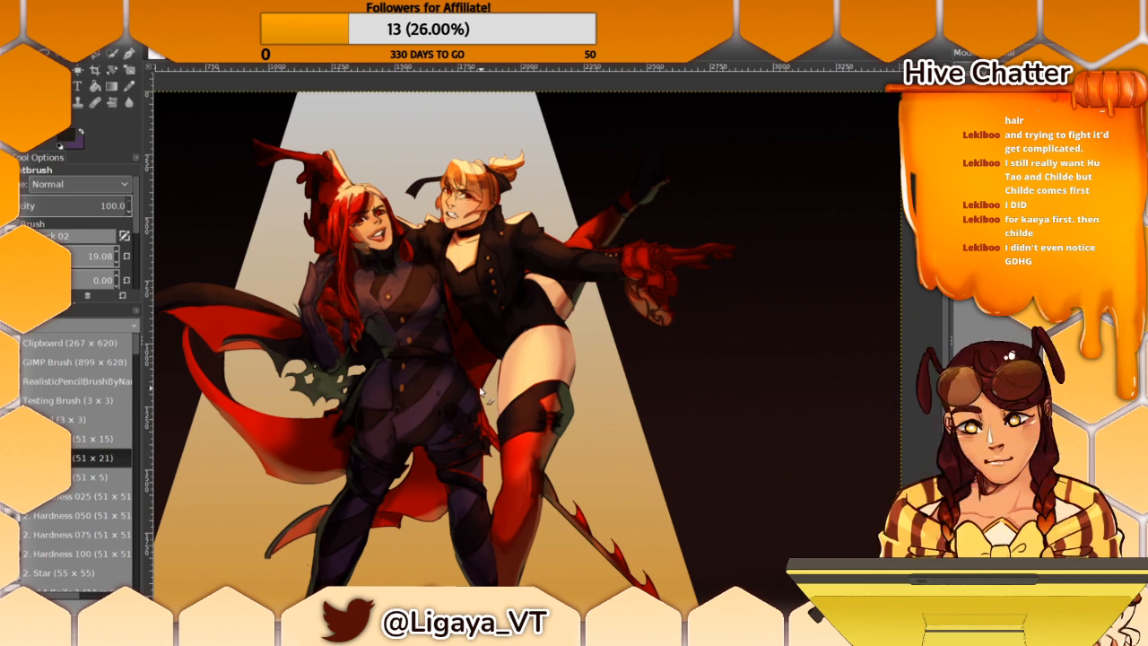
Step: Touch up the lower tip of the red cape behind the legs with a dark tone sampled from its edge
mouse_move(458, 305)
left_mouse_down()
mouse_move(478, 375)
mouse_move(482, 349)
left_mouse_up()
left_click_drag(465, 410, 472, 278)
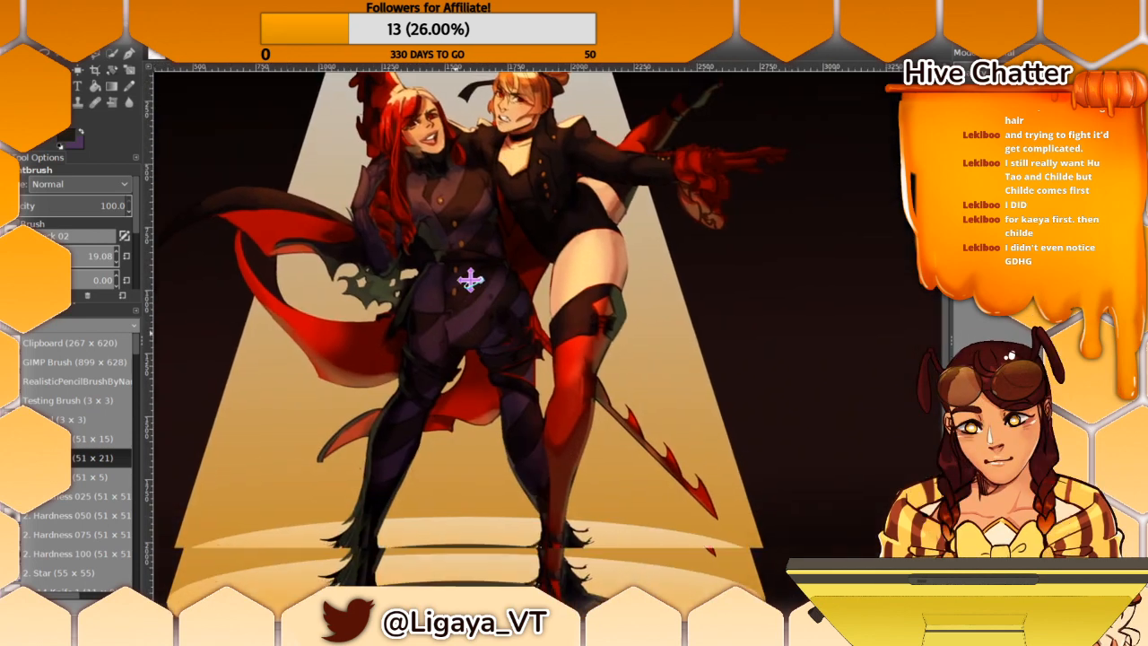
mouse_move(454, 435)
left_mouse_down()
mouse_move(458, 360)
mouse_move(435, 413)
mouse_move(453, 412)
mouse_move(465, 380)
left_mouse_up()
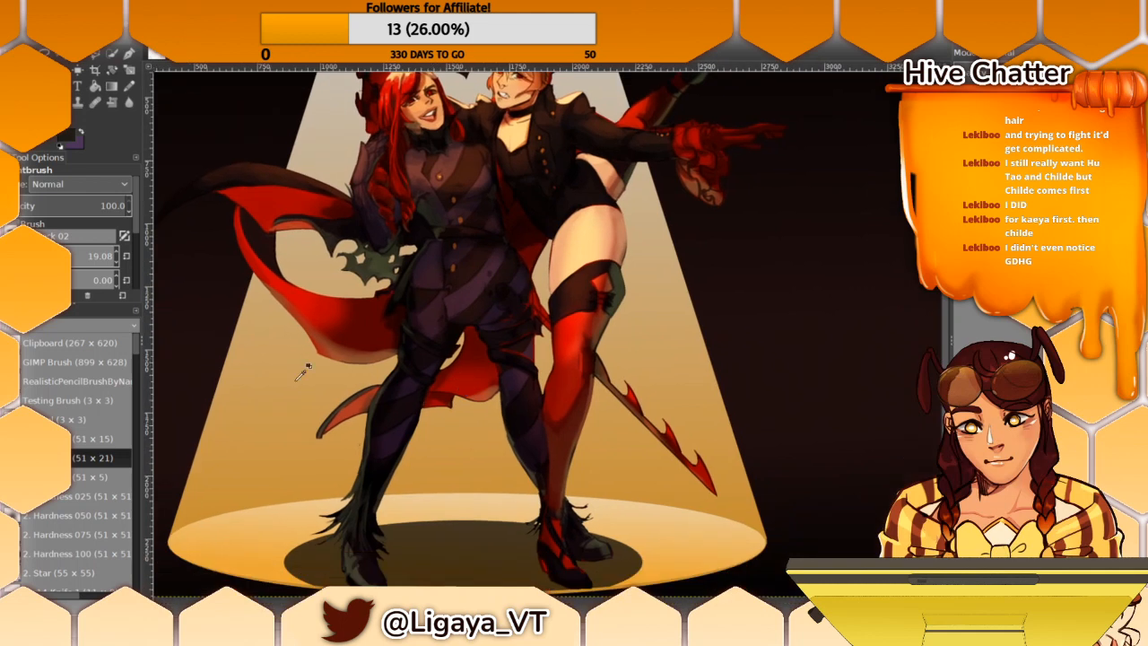
left_click(324, 423, "ctrl")
left_click_drag(348, 369, 333, 313)
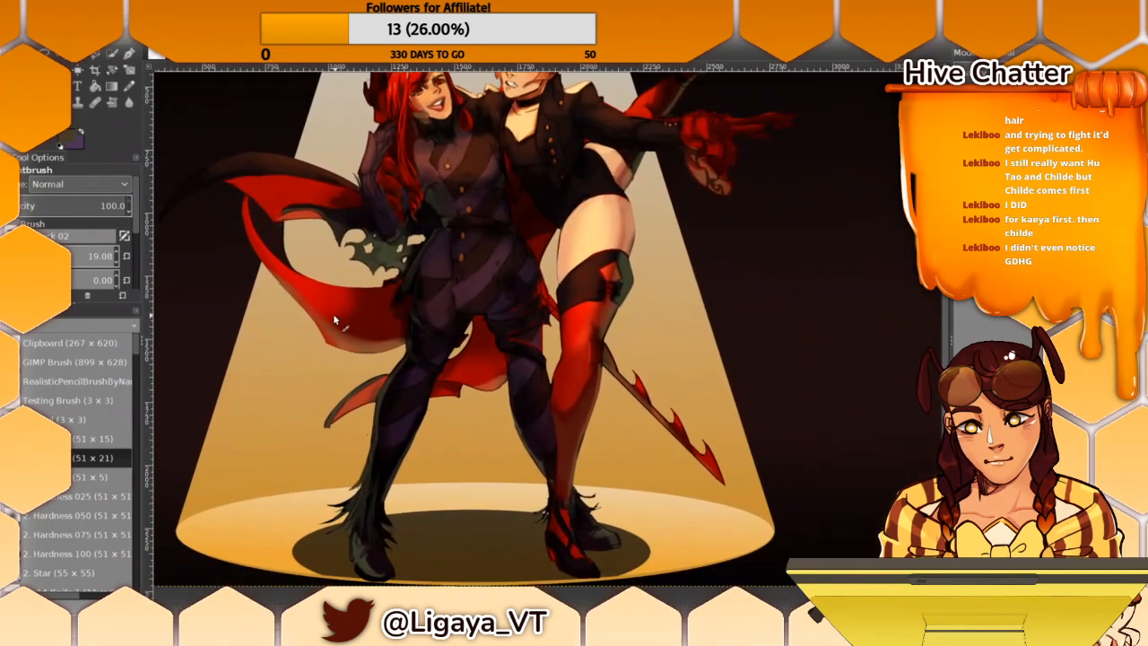
left_click_drag(429, 170, 507, 295)
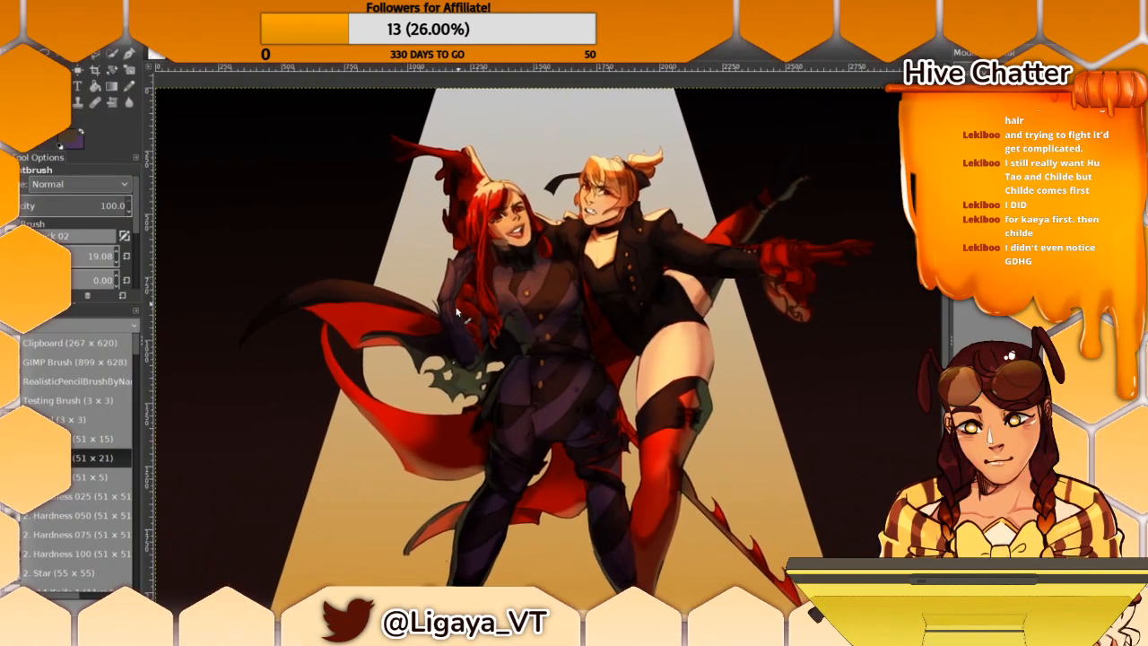
Step: Touch up the red-haired character's face with sampled skin shadow tones, and check the whole picture
left_click(501, 231, "ctrl")
left_click(501, 240, "ctrl")
left_click(279, 618)
left_click(257, 584)
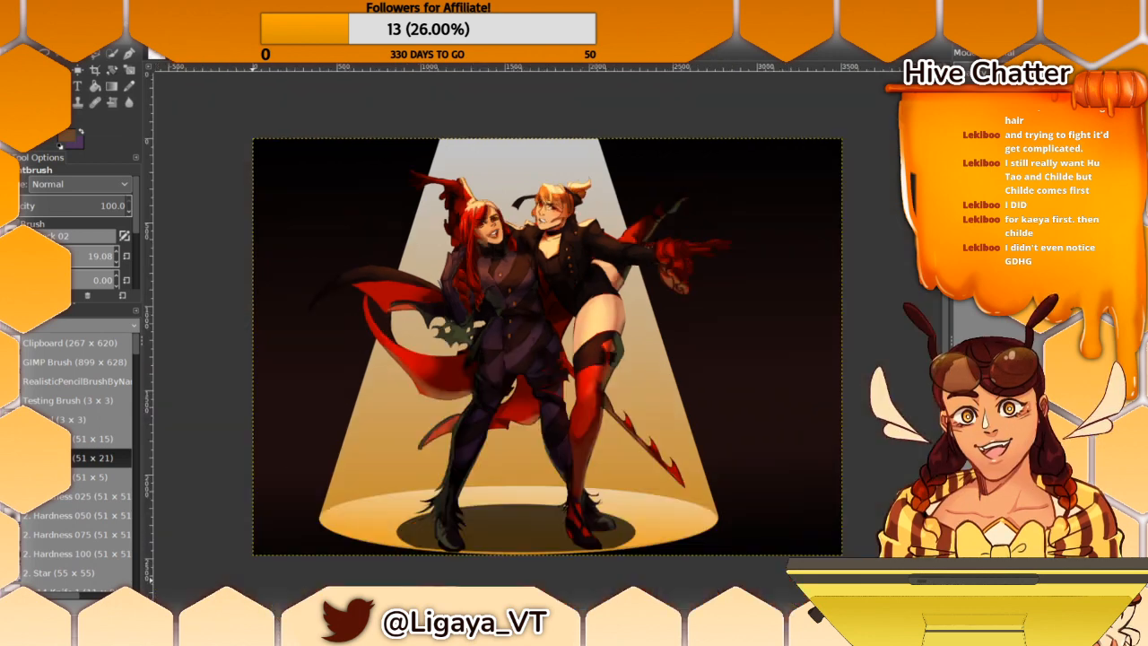
left_click(278, 618)
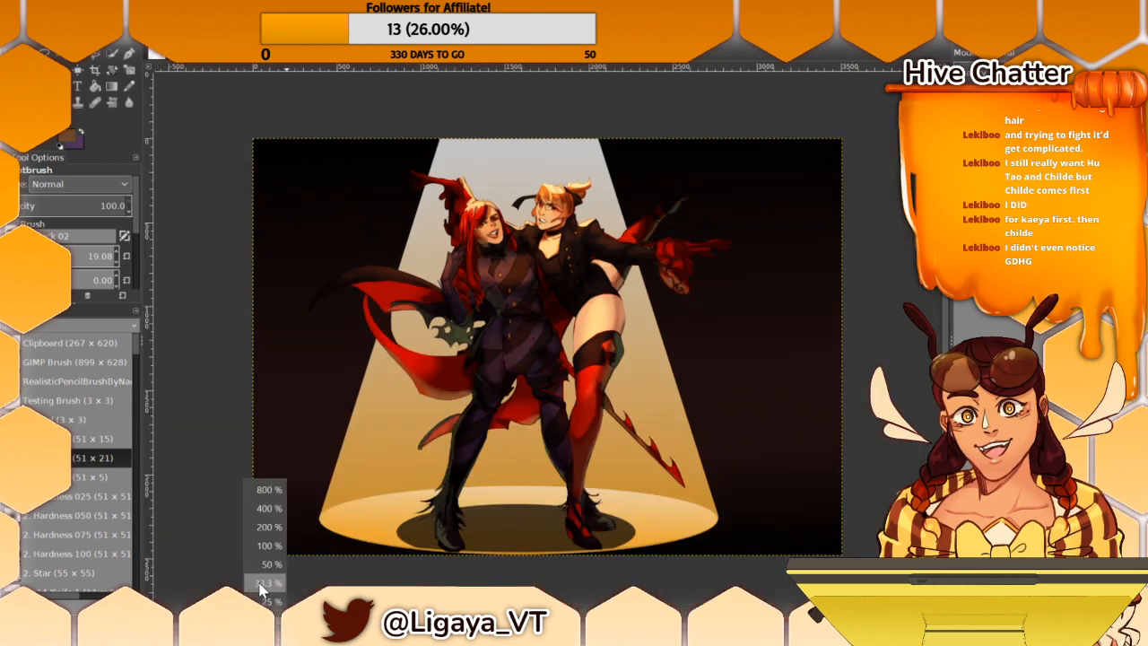
left_click(259, 587)
Step: Rework the striped suit's hip and upper thigh at 100% zoom, using sampled purple and near-black tones
left_click_drag(387, 498, 466, 228)
left_click(277, 617)
left_click(259, 545)
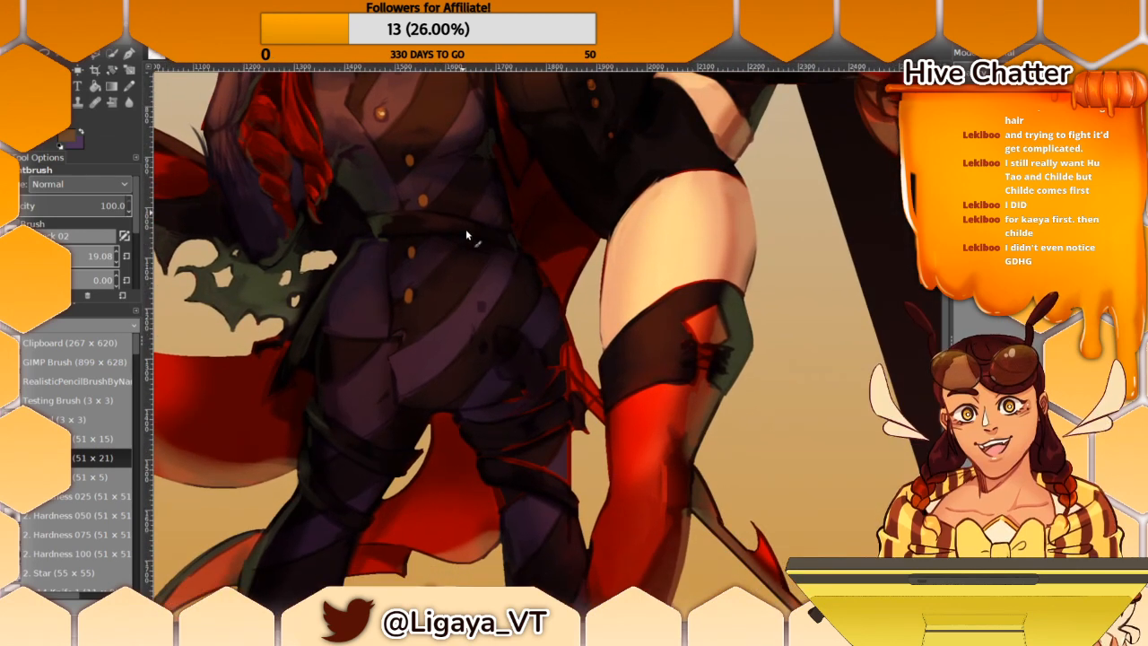
left_click(491, 348, "ctrl")
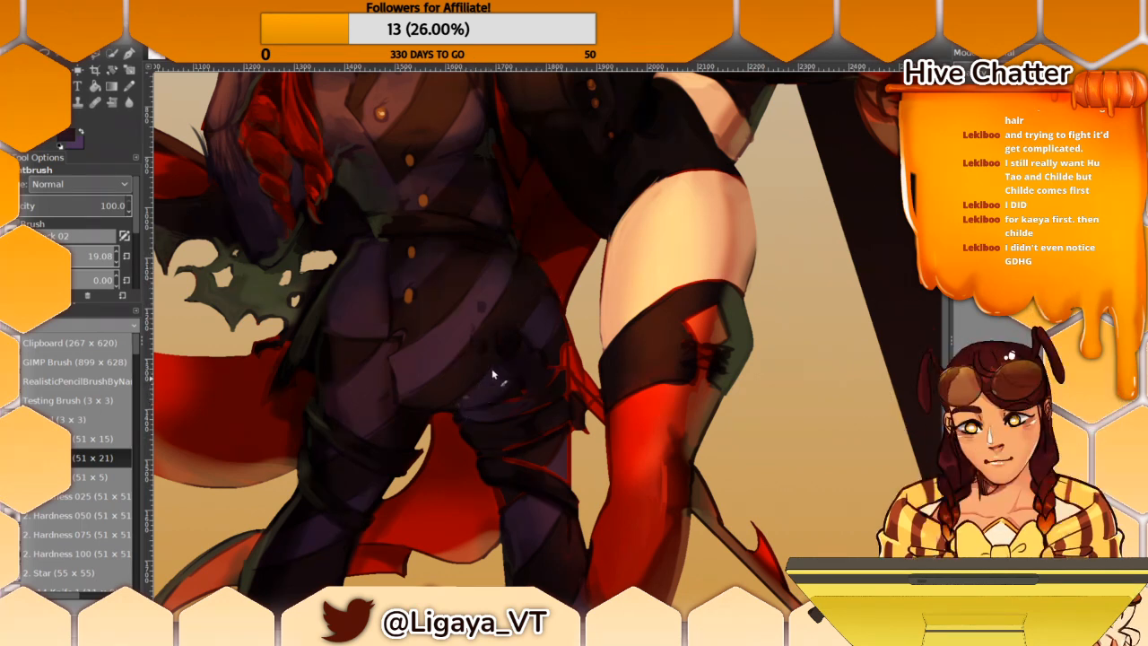
left_click_drag(491, 368, 441, 408)
left_click(535, 323, "ctrl")
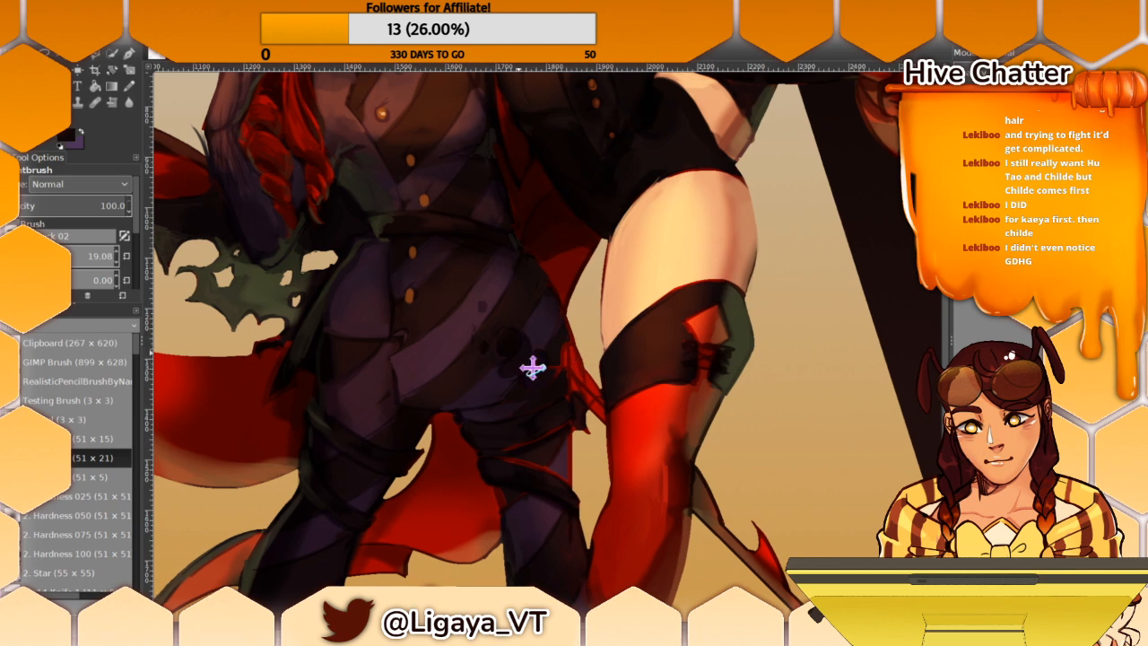
Step: Clean up the straps and inner thigh edge against the red cape with sampled dark and red tones, and review the composition
scroll(538, 358, "down", 3)
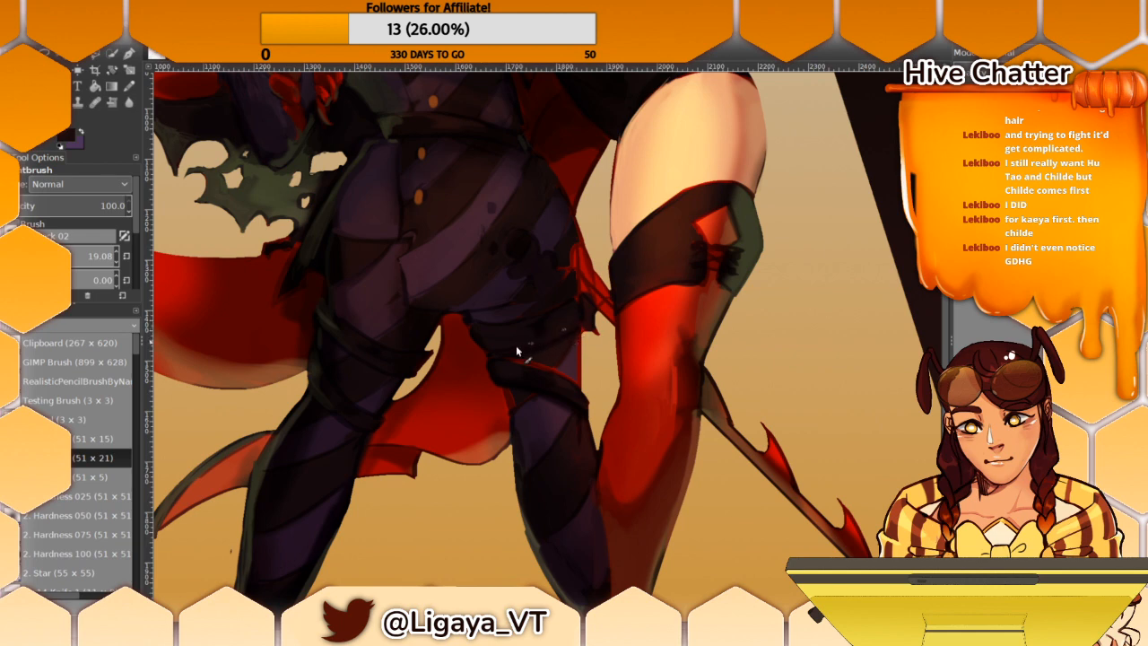
left_click_drag(559, 215, 573, 252)
left_click(480, 365, "ctrl")
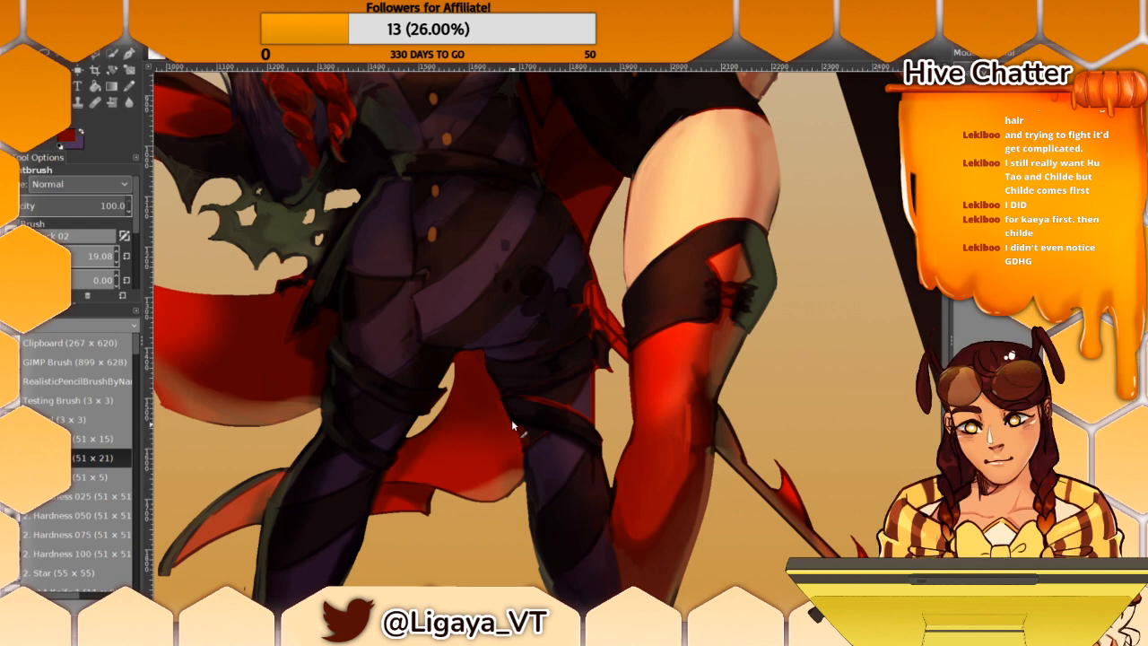
scroll(482, 341, "down", 1)
left_click(538, 394, "ctrl")
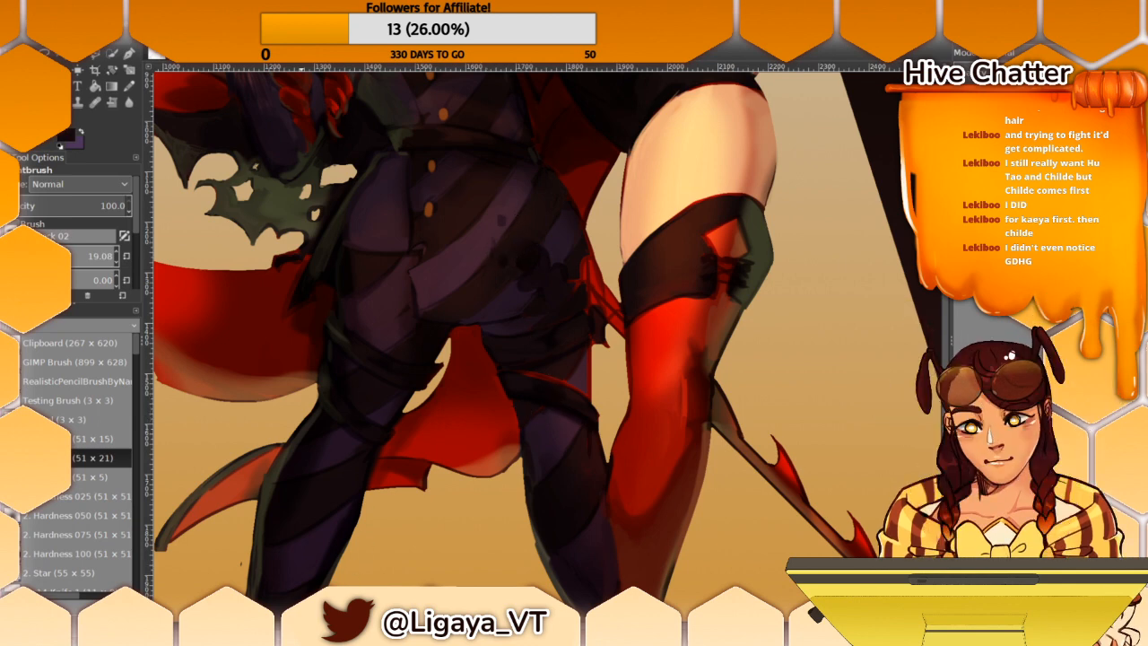
key("shift+ctrl+j")
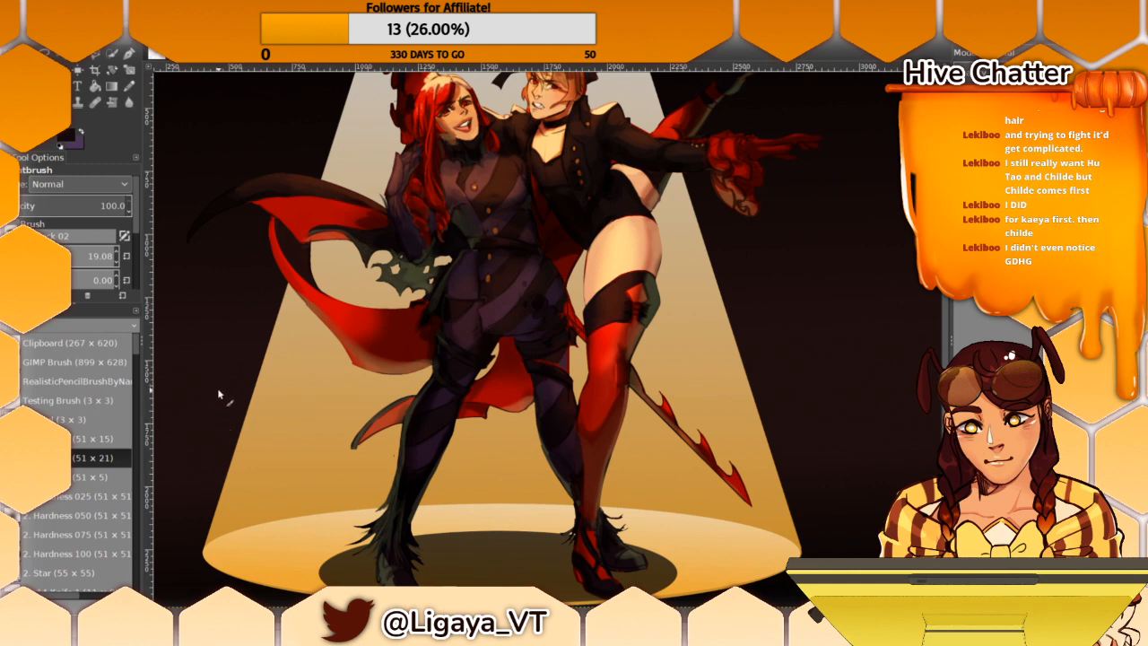
left_click_drag(273, 370, 255, 502)
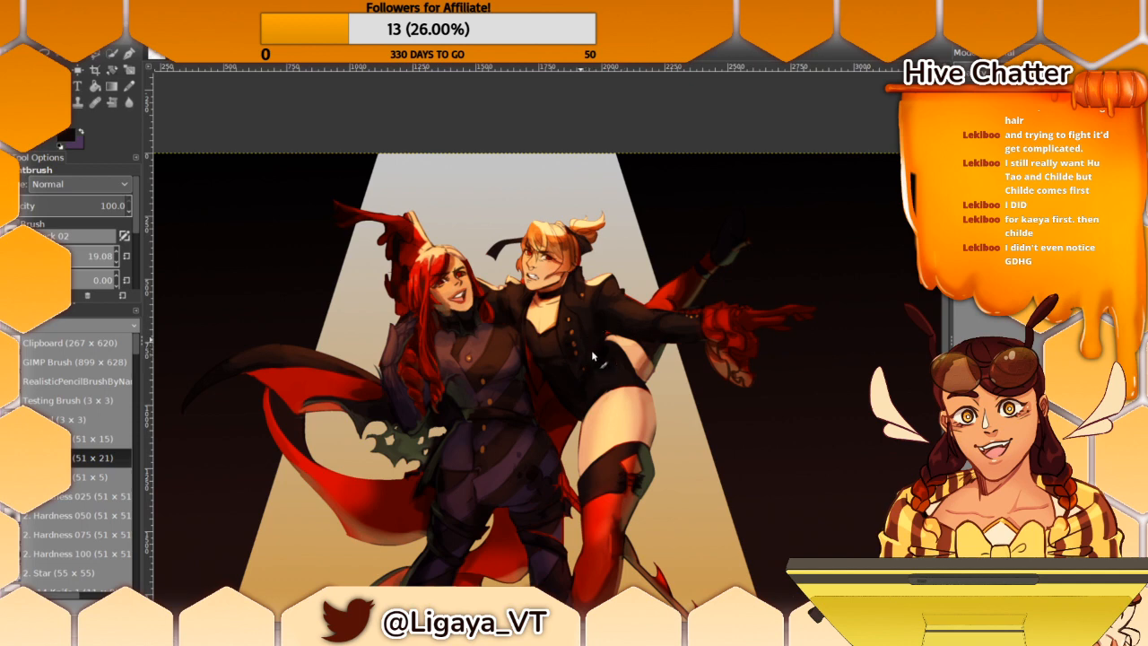
left_click_drag(580, 303, 564, 323)
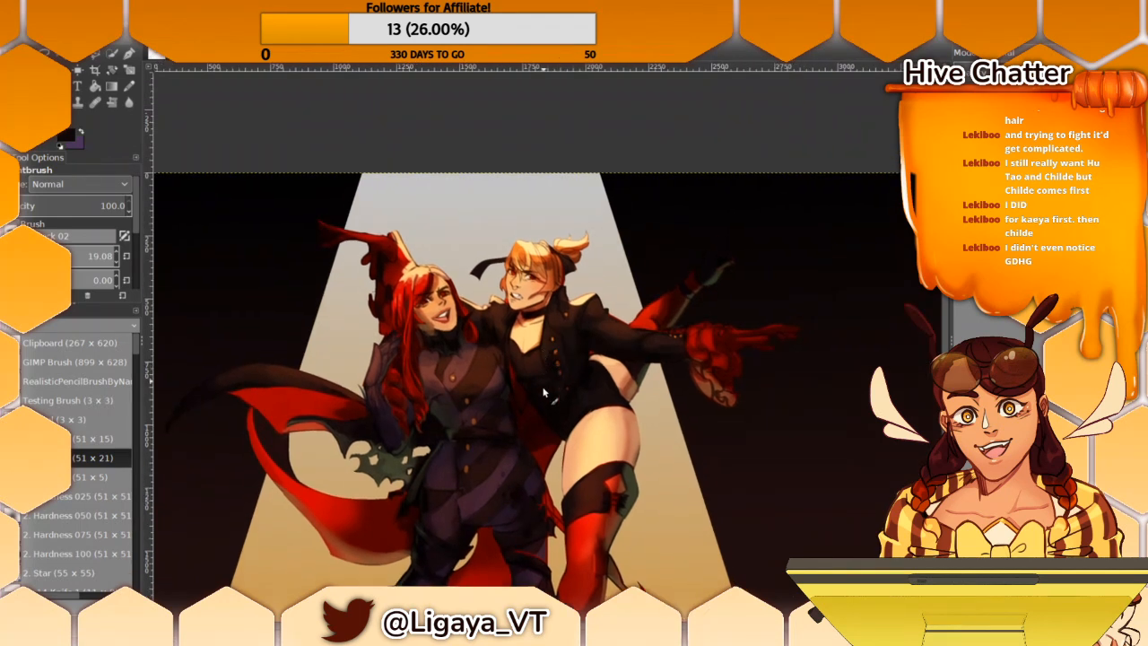
Step: Touch up the red cape with sampled red-orange tones, and set the brush size to 104.97
left_click(377, 366, "ctrl")
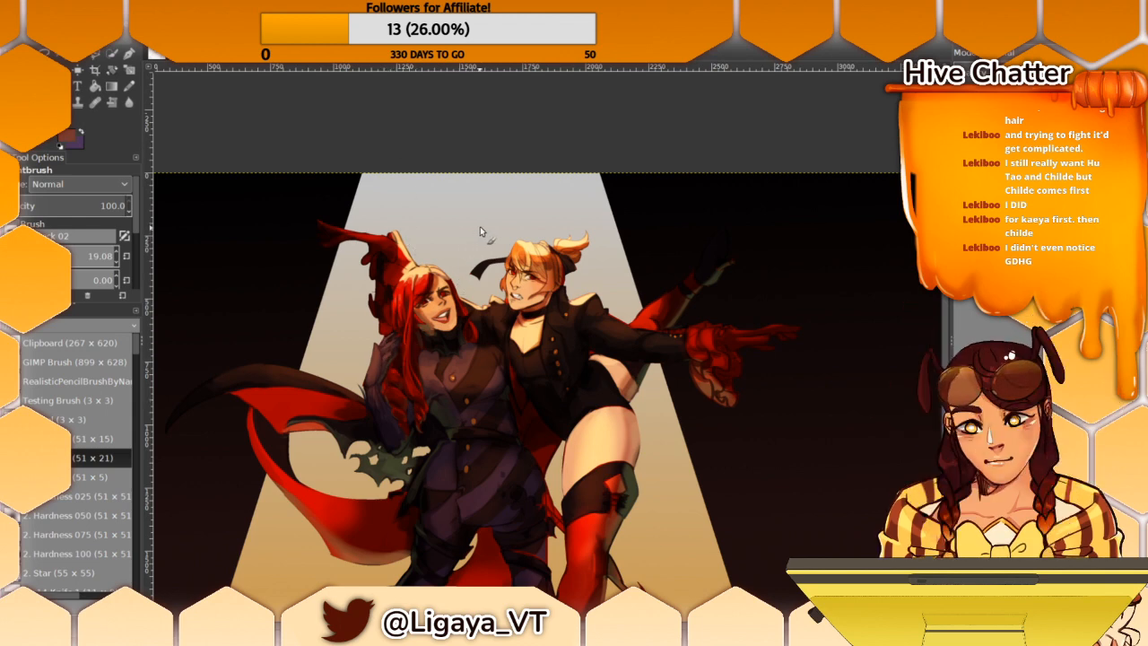
mouse_move(396, 366)
left_mouse_down()
mouse_move(405, 382)
mouse_move(433, 346)
mouse_move(431, 359)
mouse_move(410, 348)
left_mouse_up()
left_click(485, 448, "ctrl")
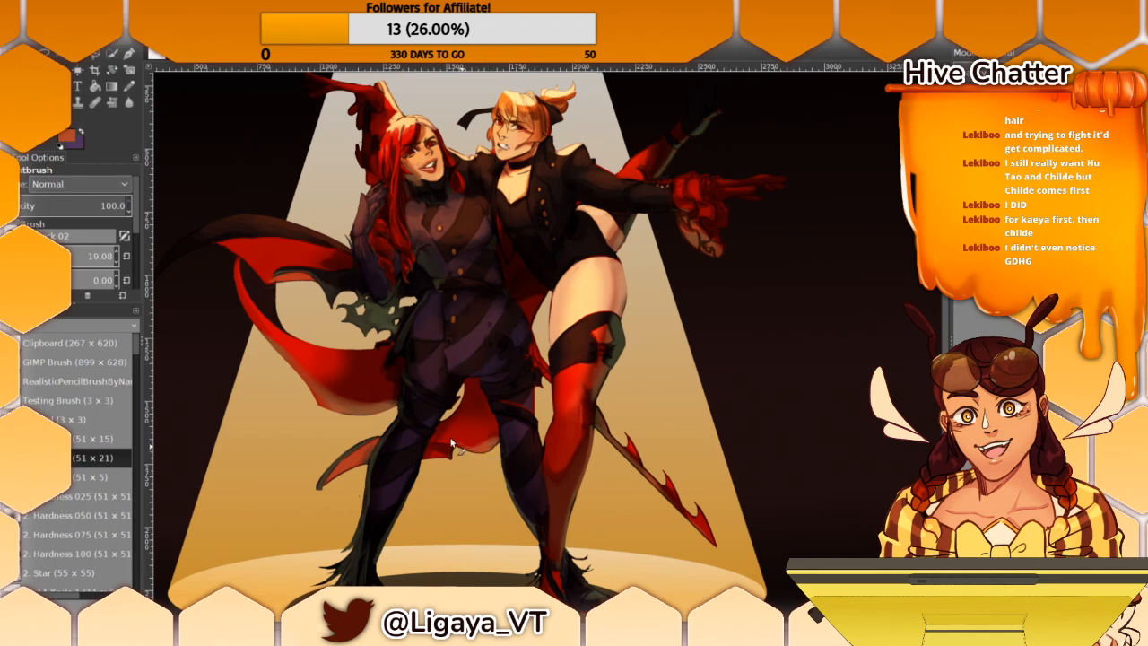
left_click(84, 256)
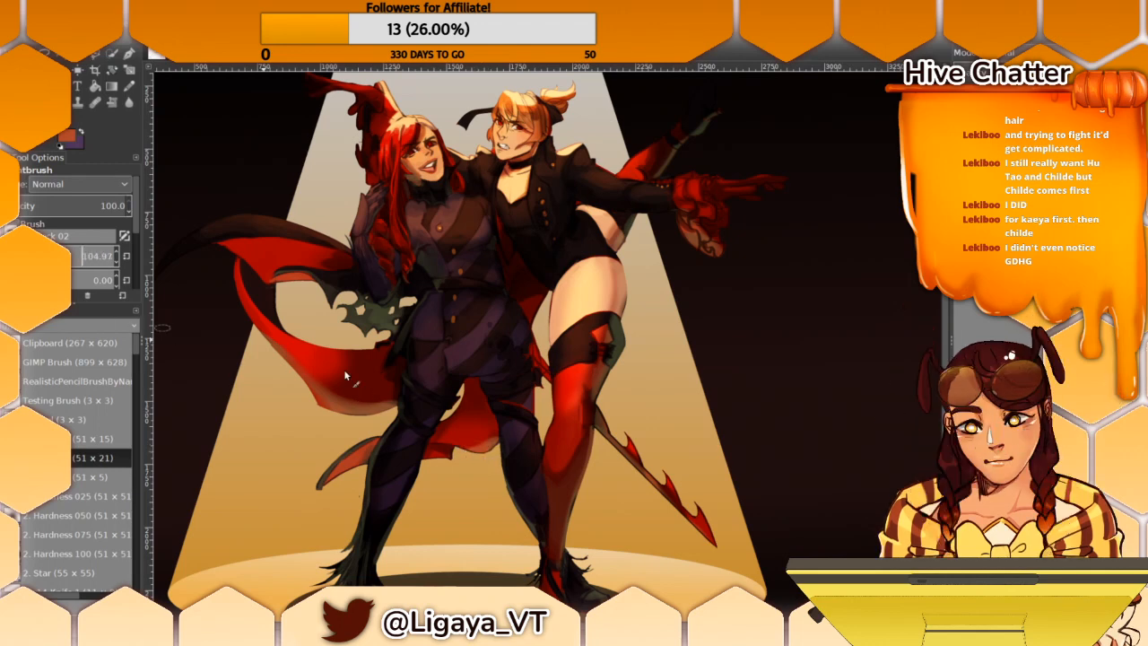
Step: Refine the cape's lower tip behind the legs with dark and brown tones sampled along its edge
left_click(337, 475, "ctrl")
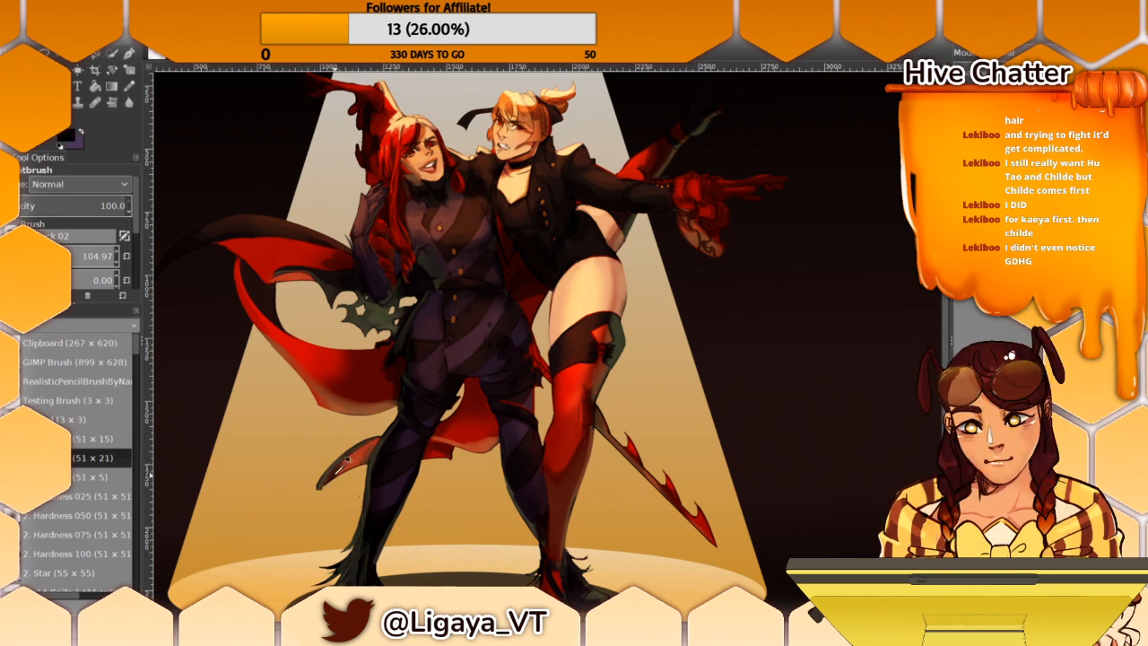
left_click(338, 472, "ctrl")
left_click(344, 463, "ctrl")
left_click(326, 486, "ctrl")
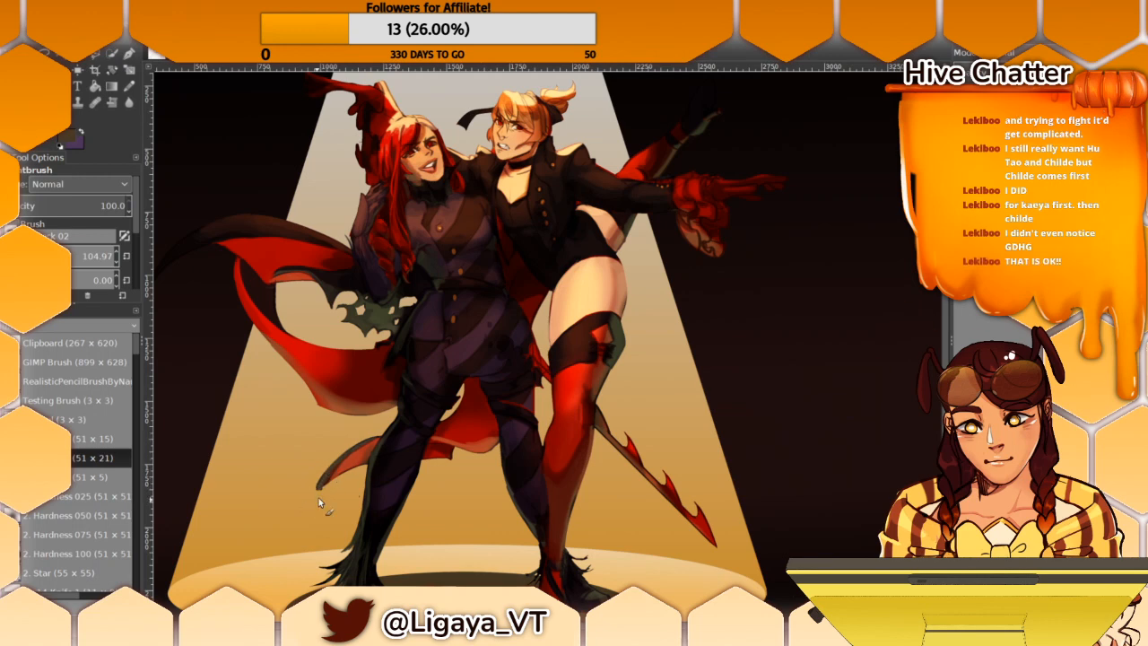
Step: Touch up the part of the red cape visible between the legs with a sampled deep red
left_click_drag(394, 341, 367, 326)
left_click(430, 415, "ctrl")
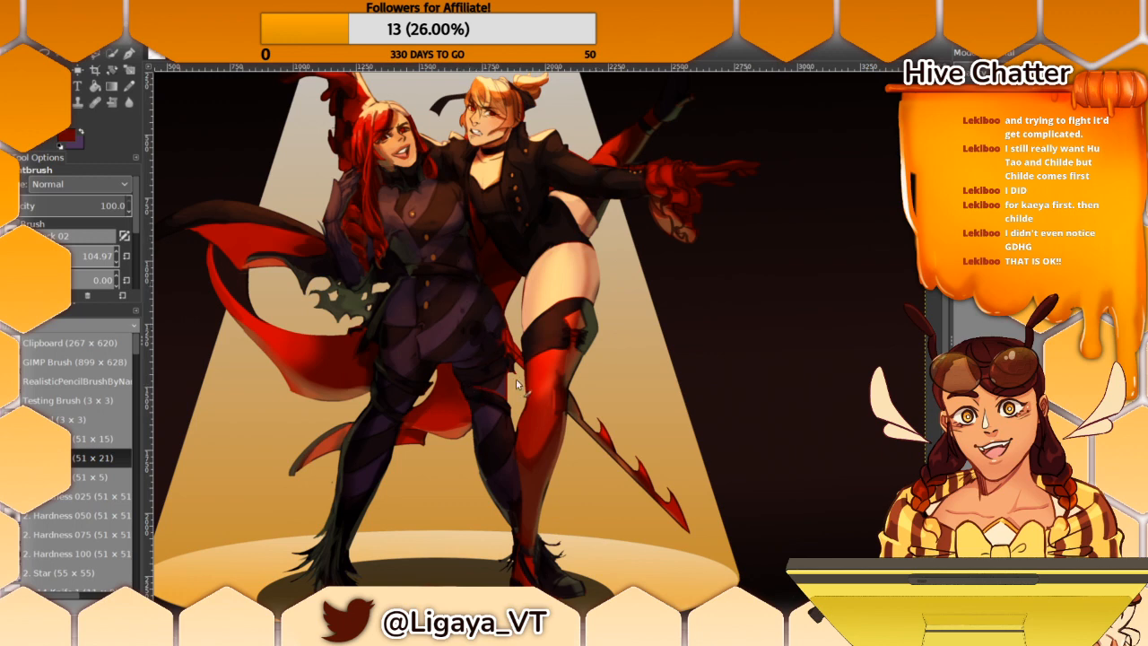
left_click_drag(503, 362, 494, 474)
left_click_drag(460, 392, 386, 467)
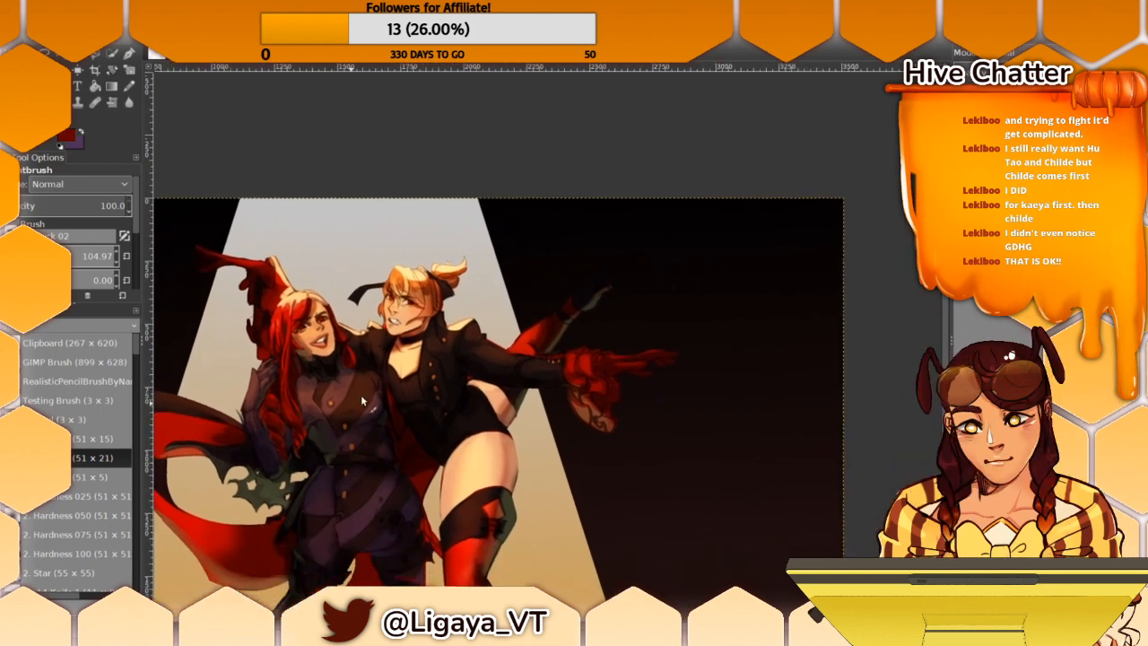
Step: Retouch the blond character's black outfit around the waist with a sampled near-black tone
left_click_drag(363, 400, 361, 427)
left_click(475, 419, "ctrl")
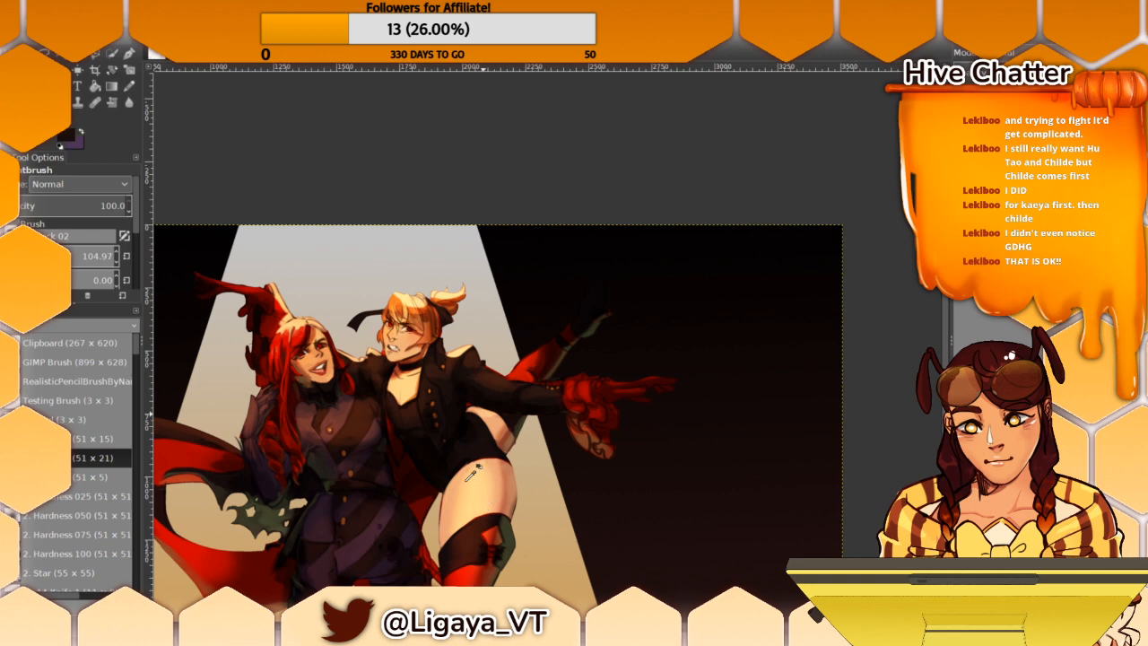
scroll(445, 446, "up", 3)
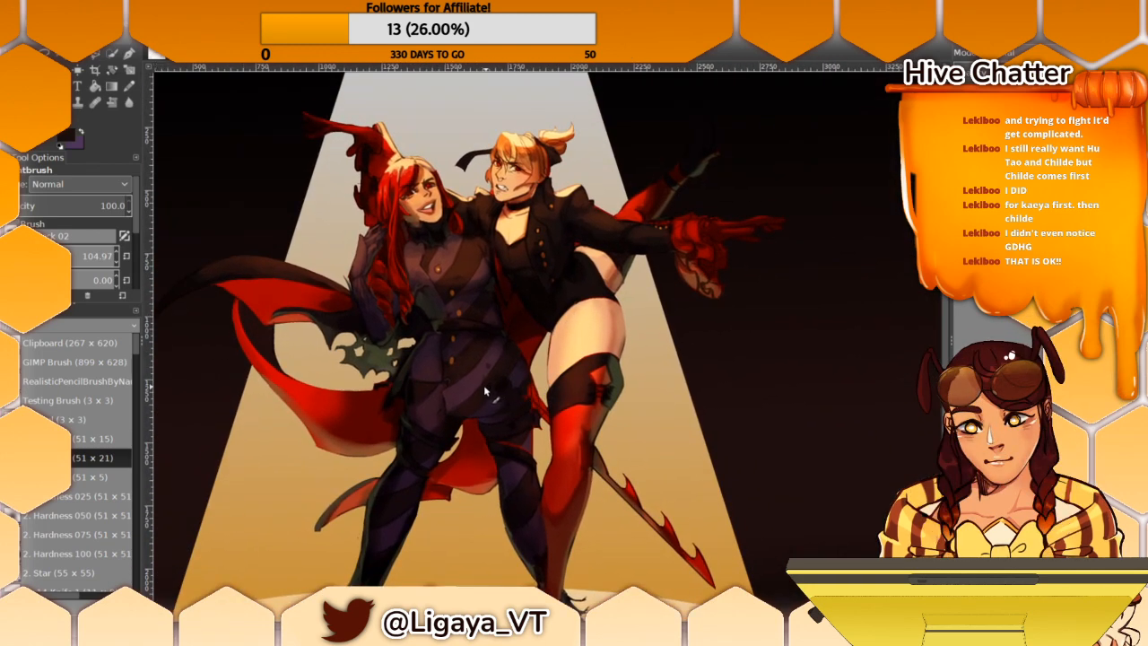
scroll(483, 385, "up", 2)
scroll(497, 392, "up", 1)
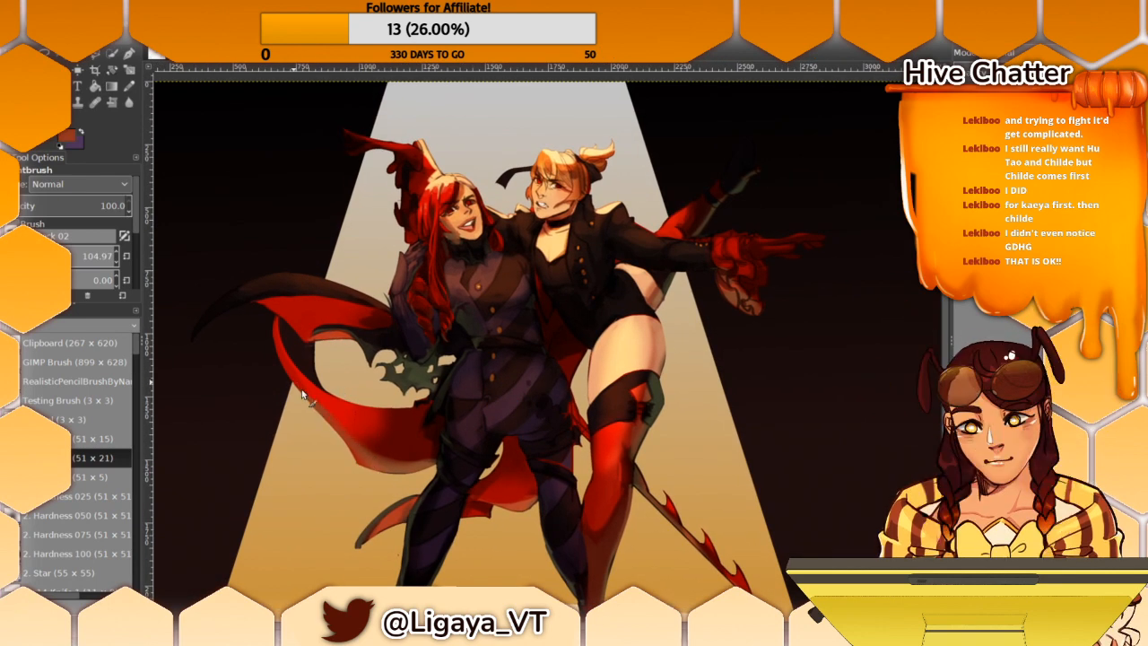
Step: Refine the outer sweep of the flowing red cape with red-brown tones sampled from its folds and edge
left_click(398, 455, "ctrl")
left_click(315, 395, "ctrl")
left_click_drag(395, 298, 413, 353)
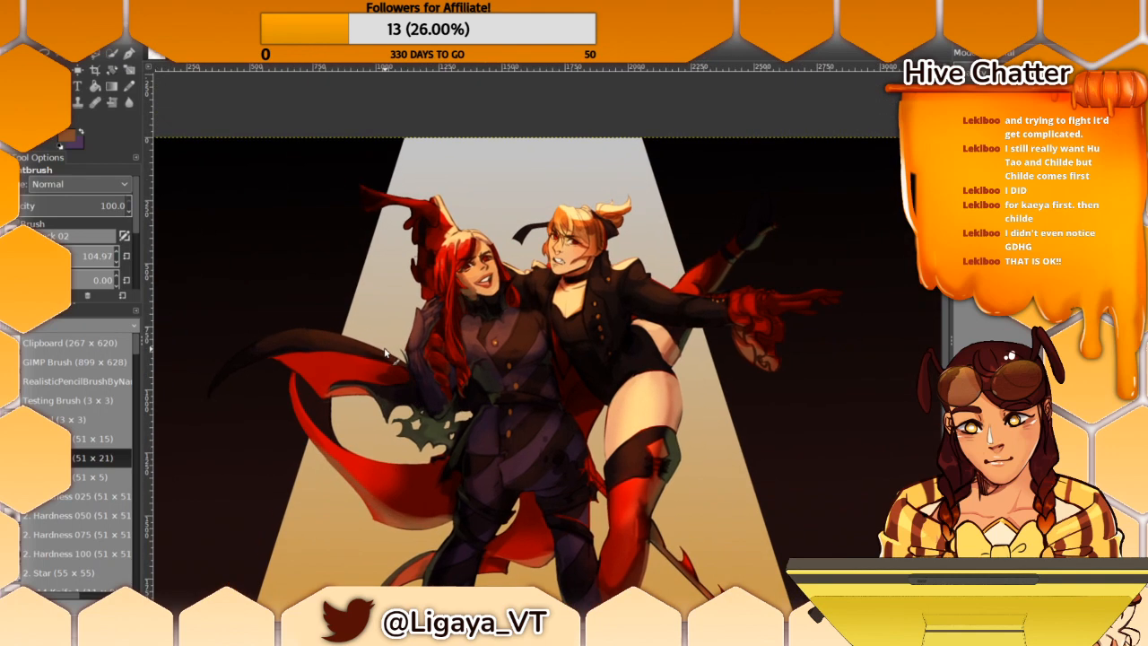
Step: Touch up the cuff of the blond character's outstretched red glove with a sampled orange-brown tone
left_click_drag(572, 267, 459, 309)
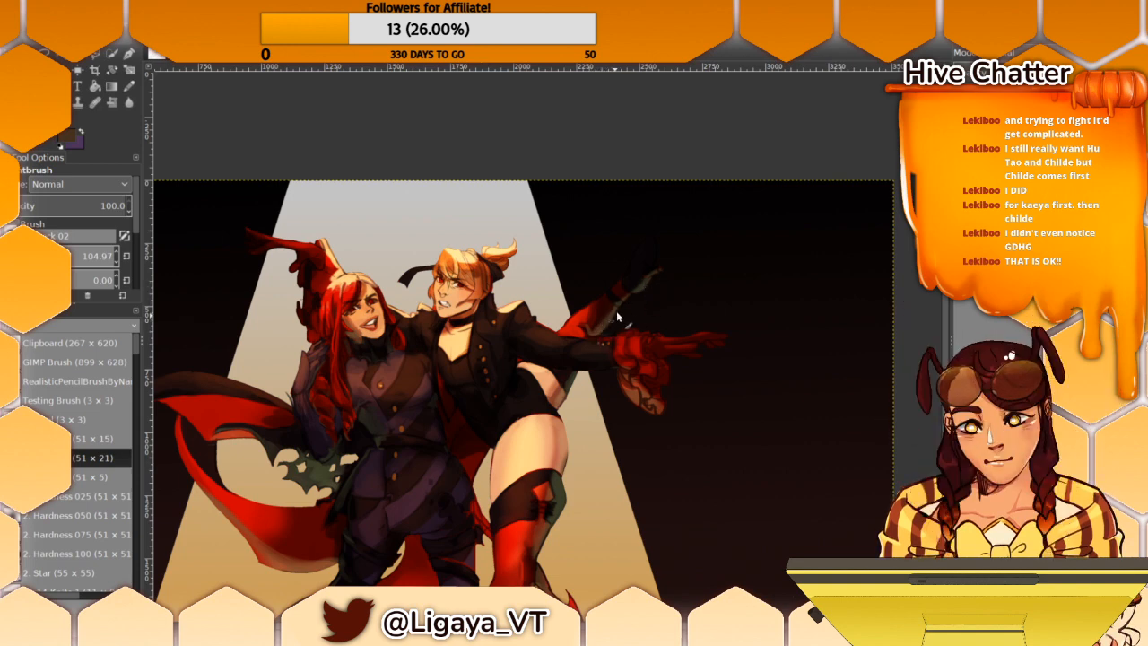
left_click_drag(570, 274, 541, 263)
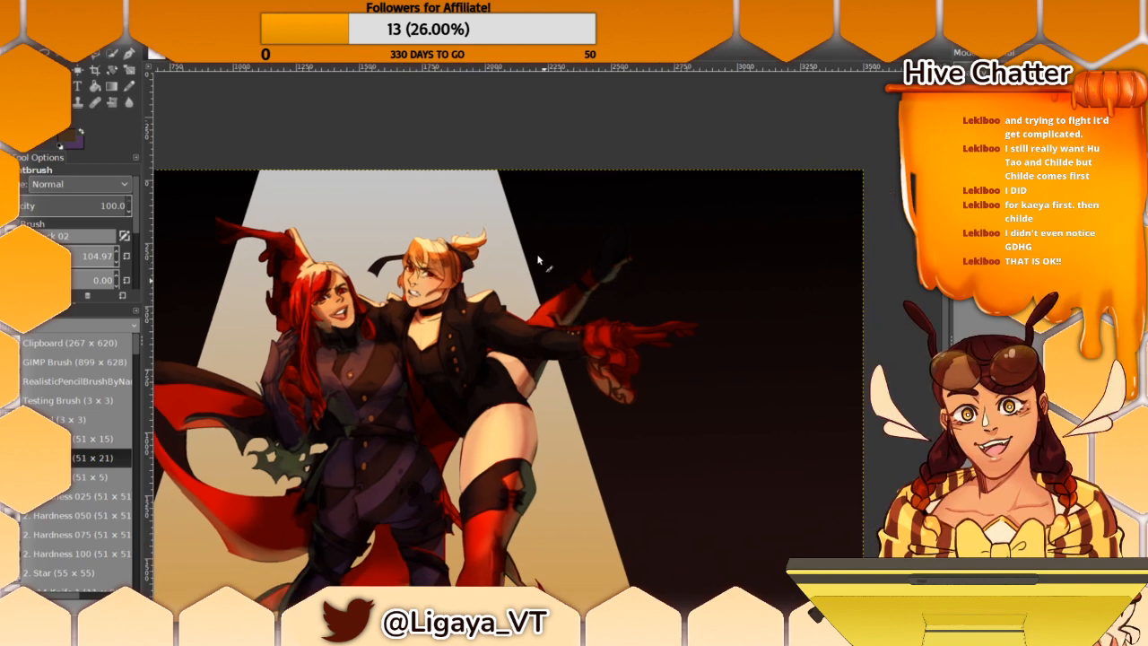
left_click(611, 392, "ctrl")
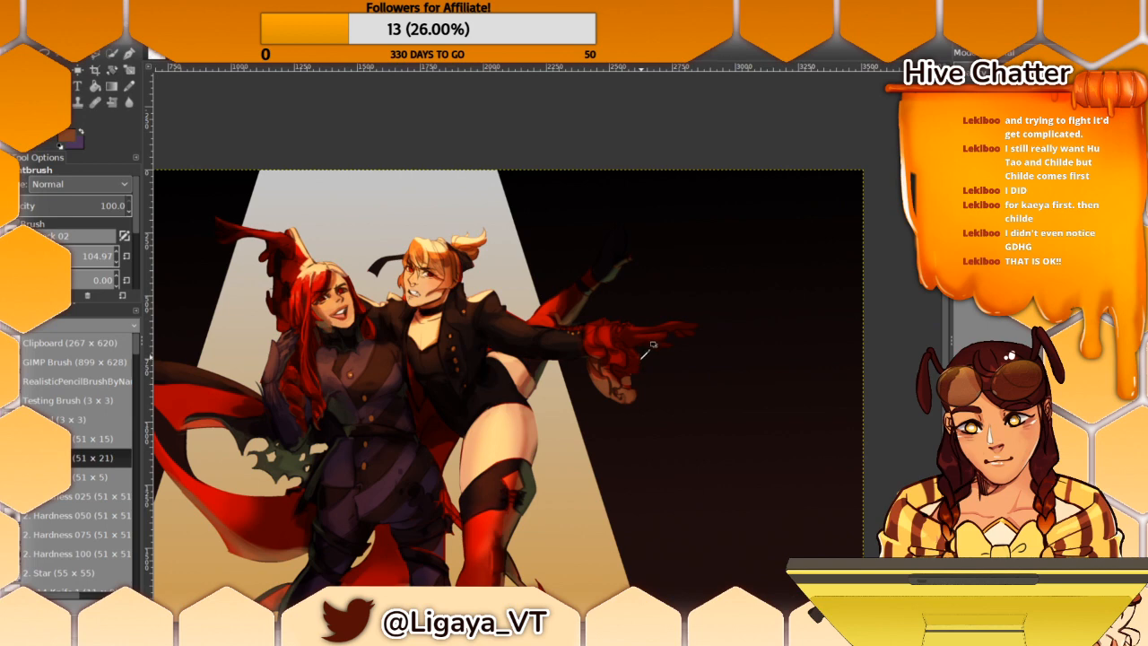
scroll(559, 234, "down", 3)
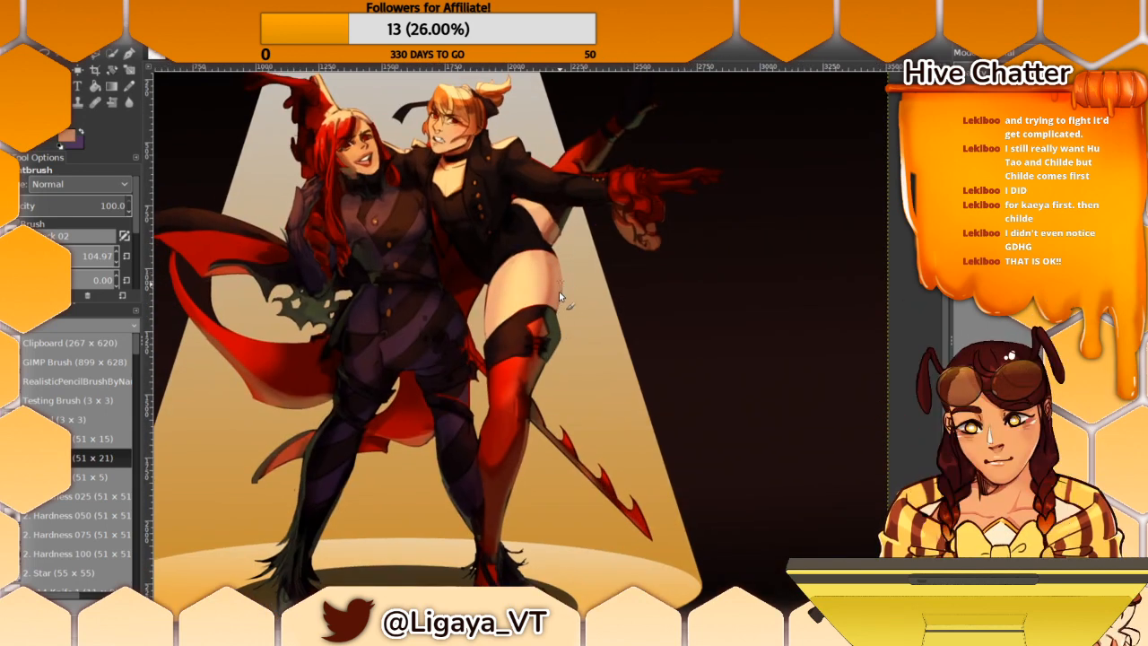
Step: Refine the skin of the blond character's bare thigh with sampled peach tones
scroll(557, 262, "up", 1)
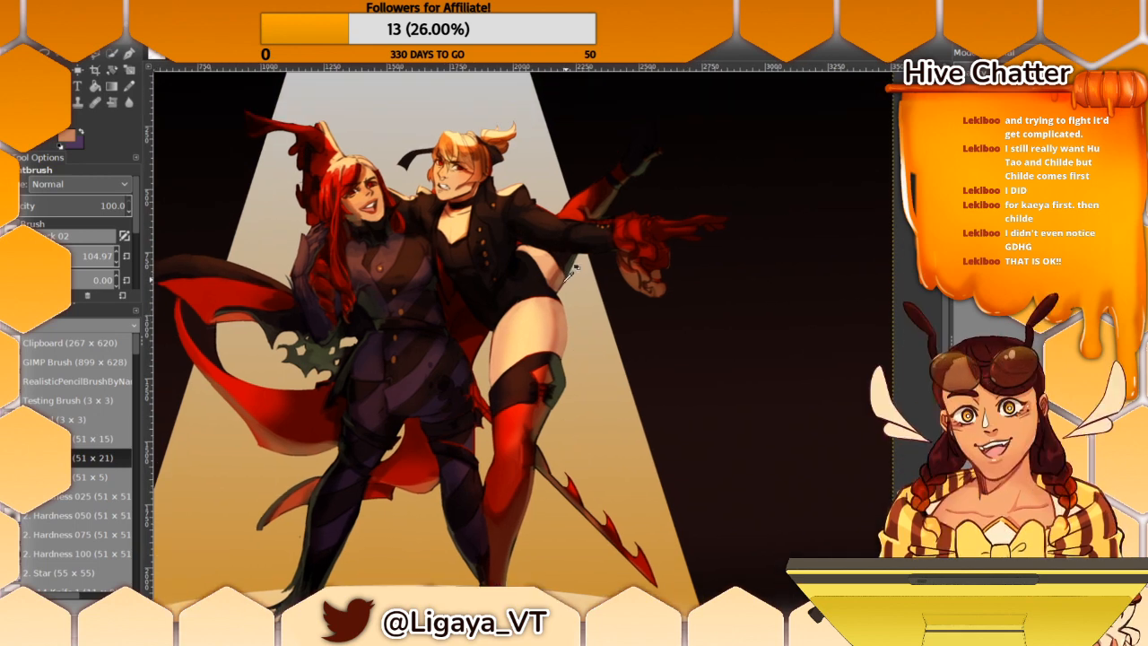
left_click(568, 322, "ctrl")
left_click(556, 311, "ctrl")
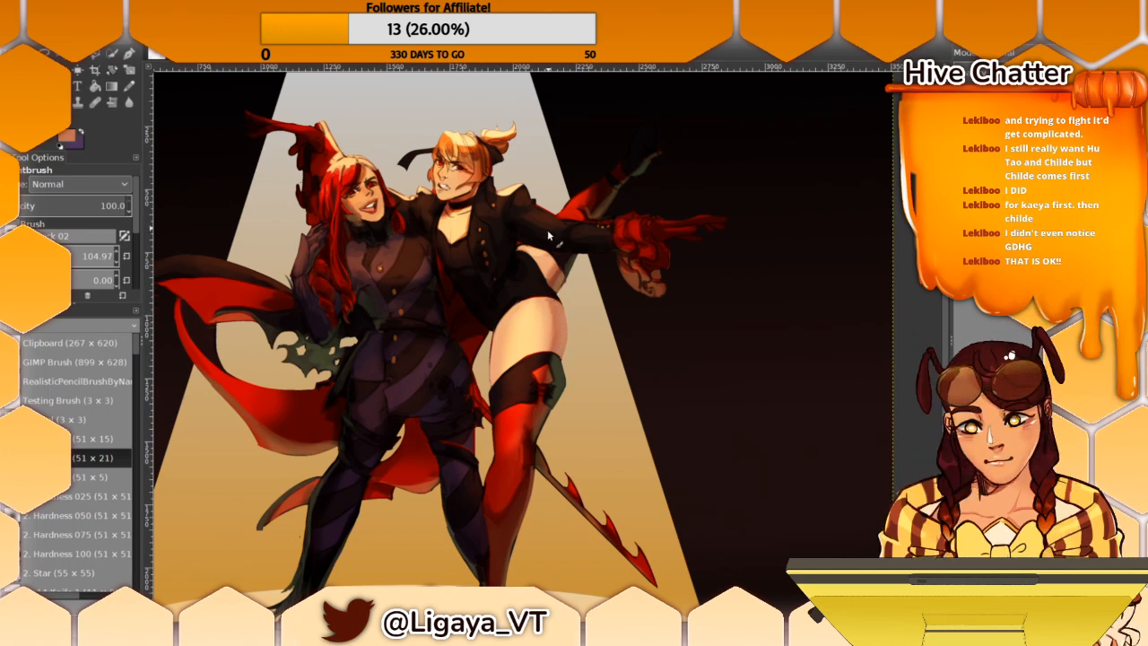
mouse_move(566, 285)
left_mouse_down()
mouse_move(581, 311)
mouse_move(569, 293)
left_mouse_up()
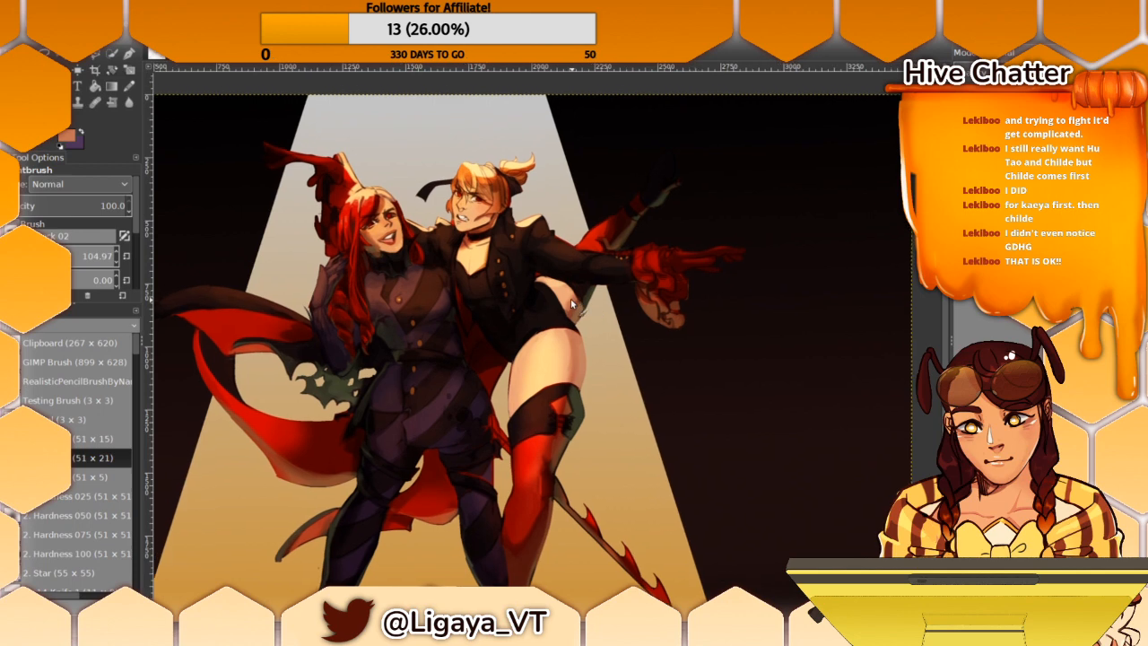
Step: Touch up the red stocking, the shoe and the neighbouring lower leg with sampled dark red and near-black tones
scroll(512, 369, "down", 5)
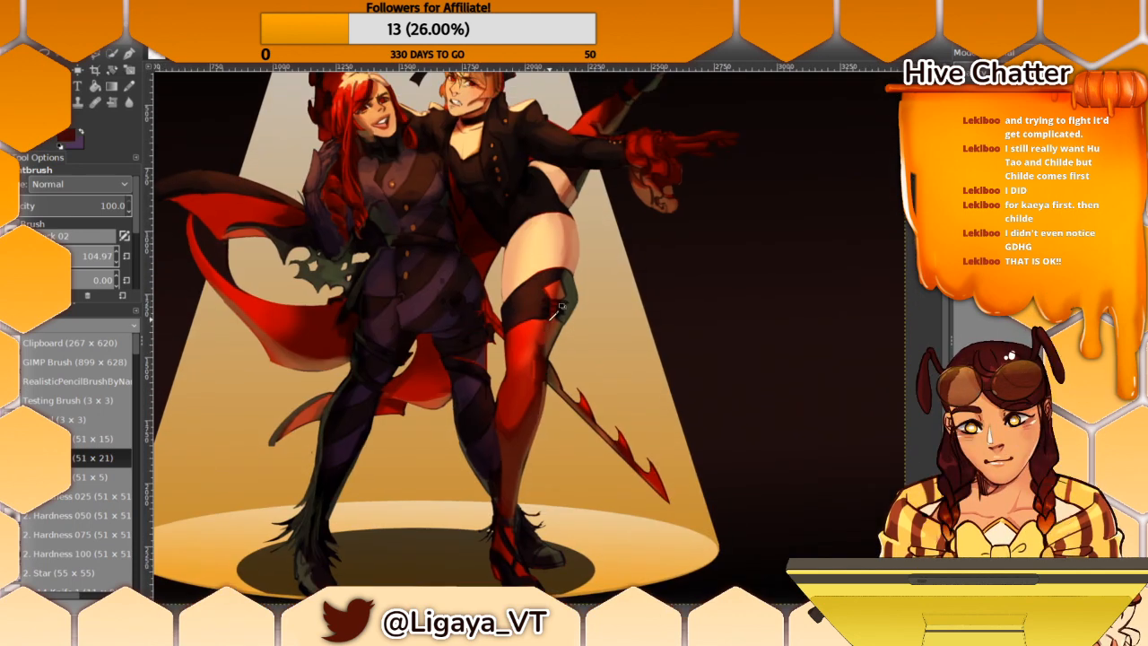
left_click(550, 328, "ctrl")
scroll(512, 303, "down", 4)
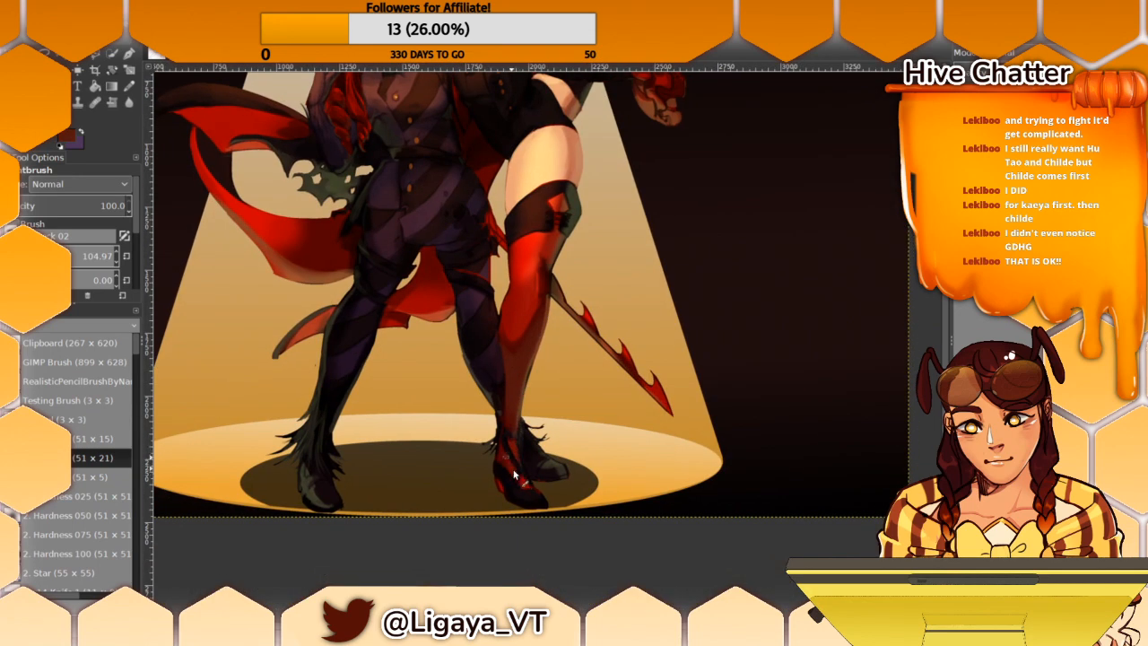
left_click(518, 434, "ctrl")
left_click_drag(496, 275, 530, 348)
left_click(499, 412, "ctrl")
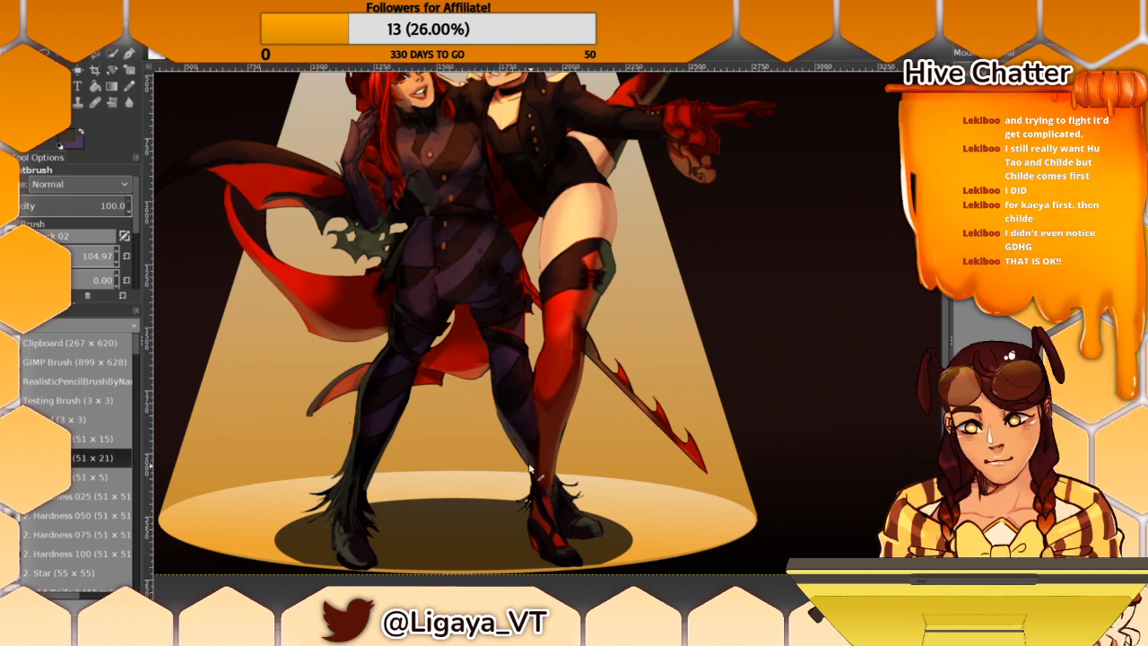
Step: Check the whole composition and retouch the outstretched glove's cuff with a sampled brown tone
left_click_drag(455, 327, 516, 443)
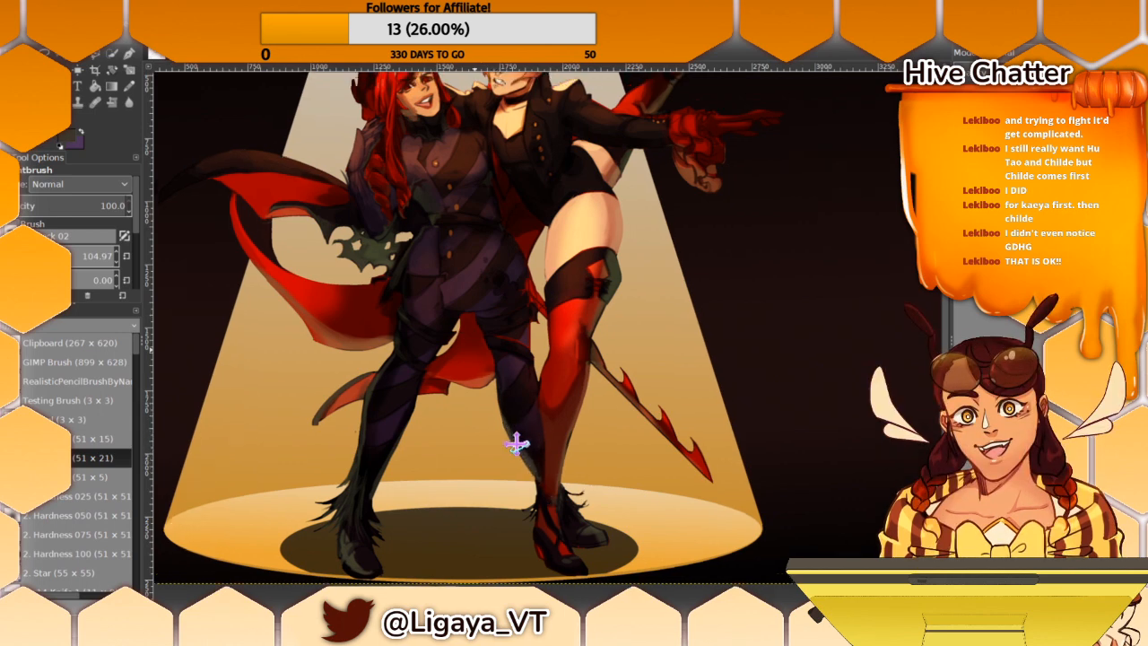
scroll(517, 443, "up", 3)
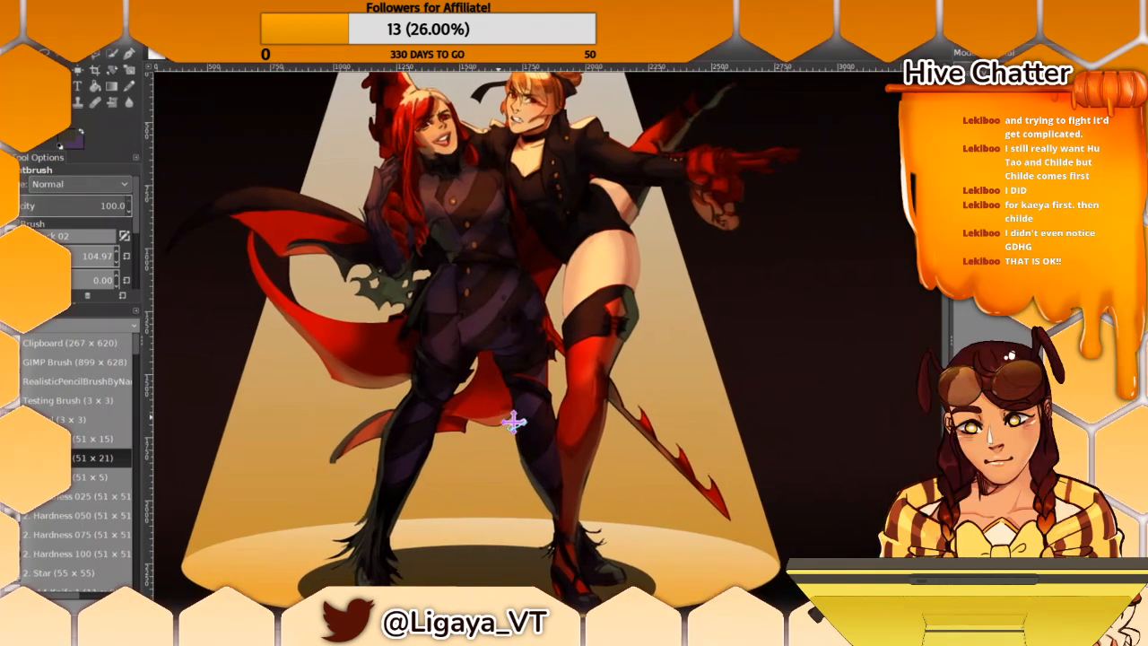
scroll(513, 422, "up", 3)
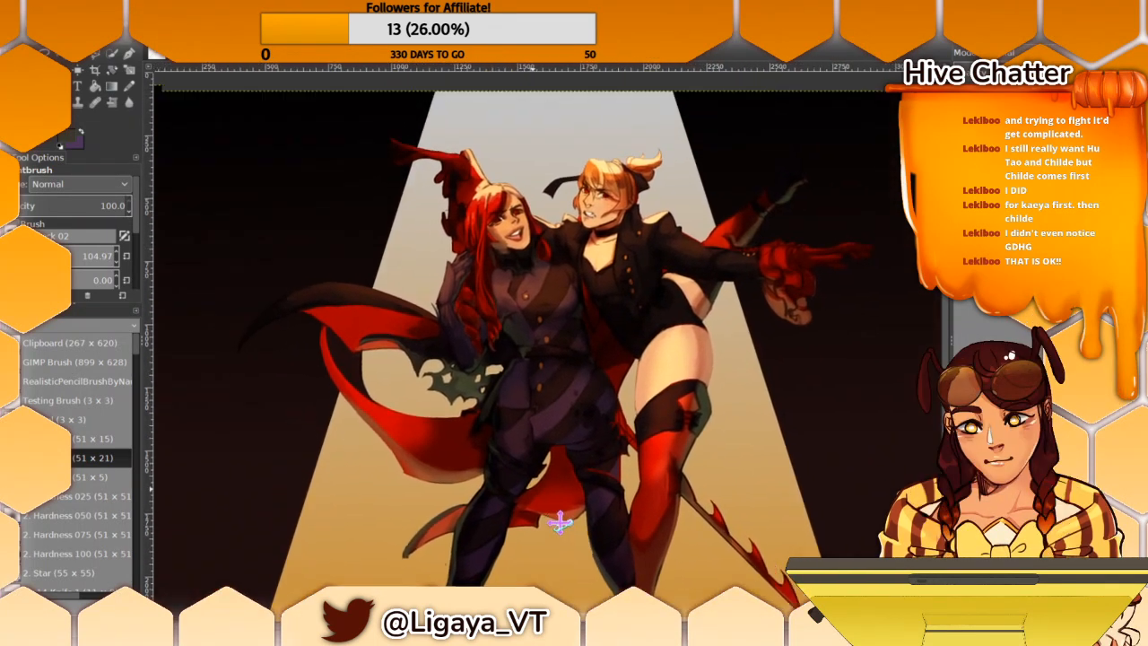
scroll(560, 522, "up", 1)
scroll(456, 383, "down", 2)
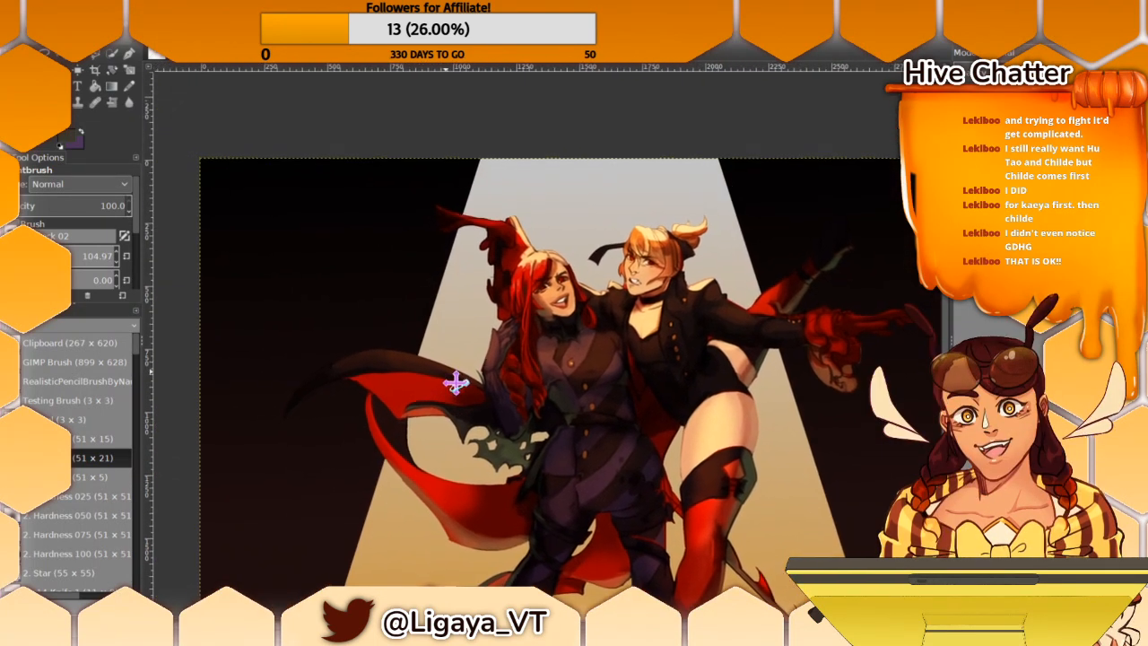
left_click_drag(455, 382, 409, 412)
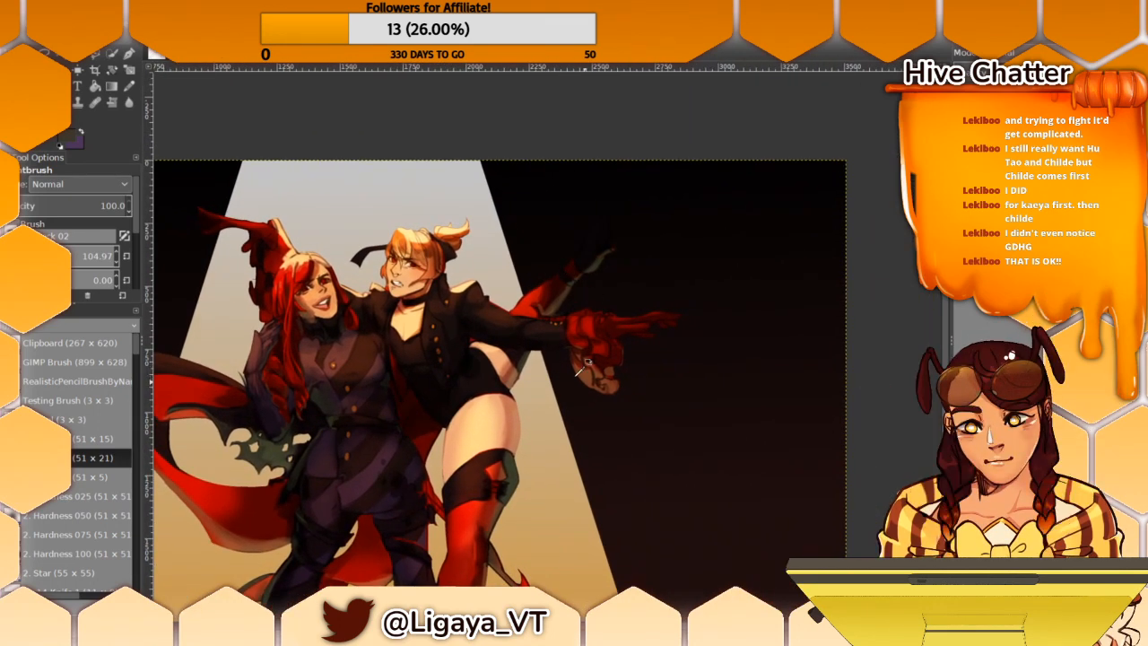
left_click(582, 362, "ctrl")
scroll(456, 276, "down", 1)
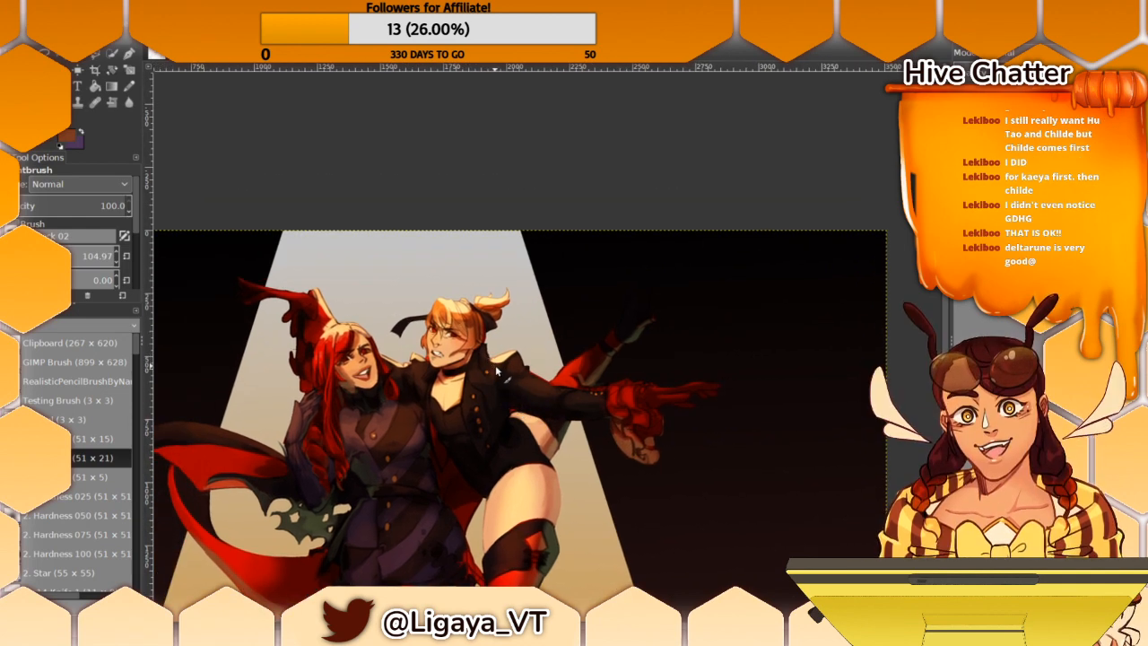
Step: Touch up the shoes on the spotlit floor with a dark tone sampled from the red-and-black shoe
scroll(505, 334, "up", 2)
scroll(505, 333, "down", 5)
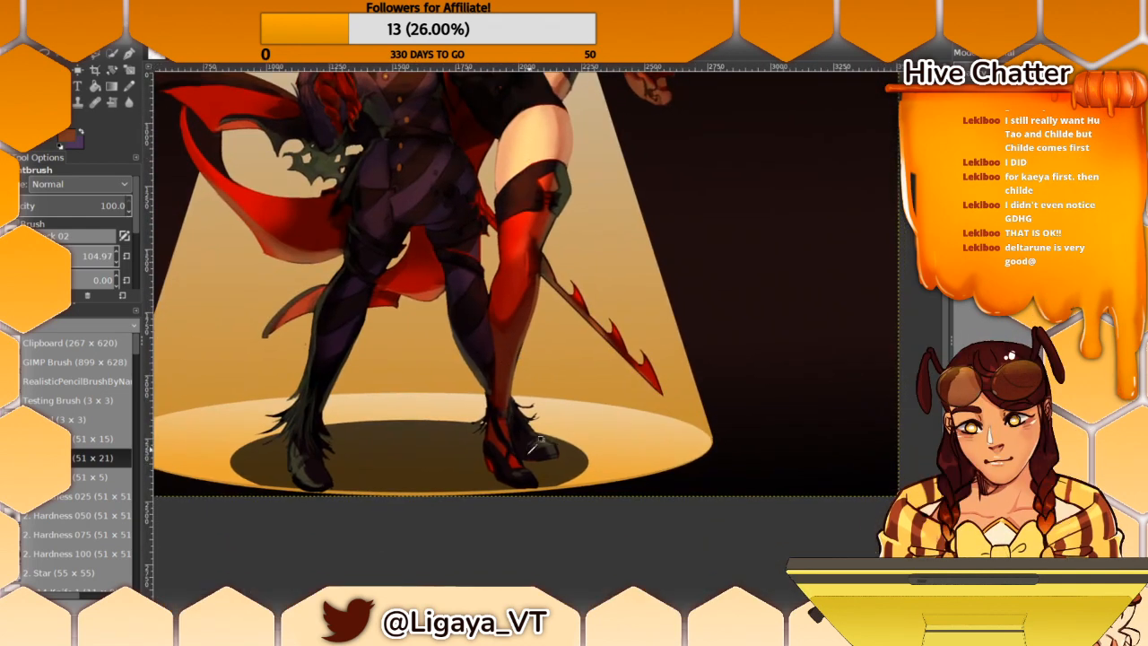
left_click(515, 468, "ctrl")
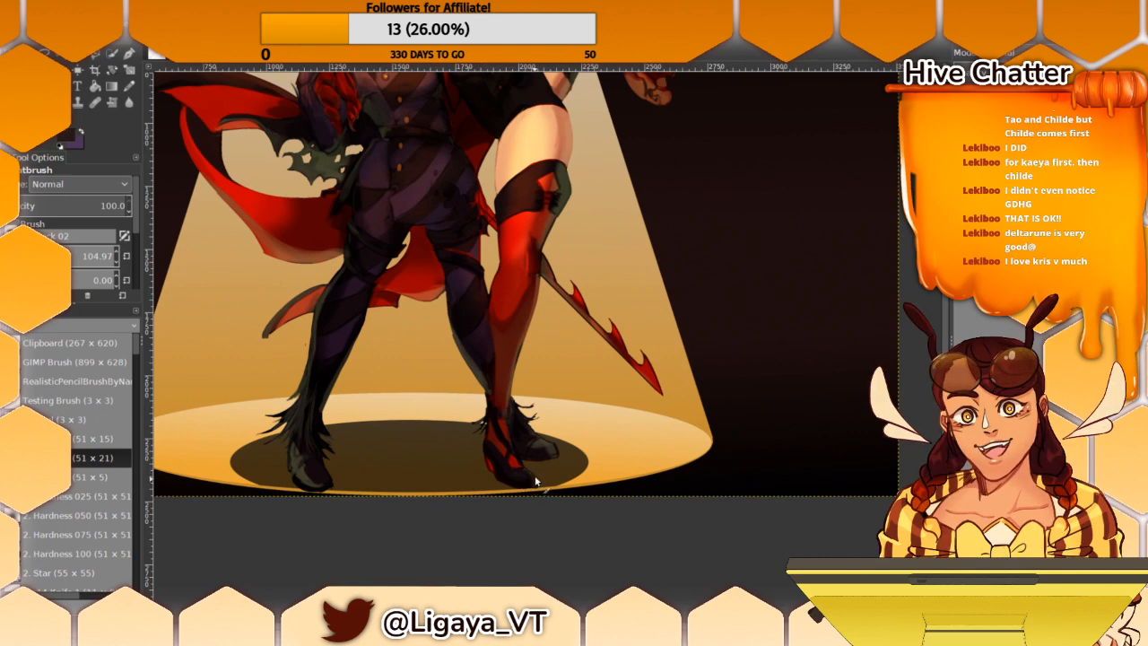
left_click_drag(525, 468, 566, 514)
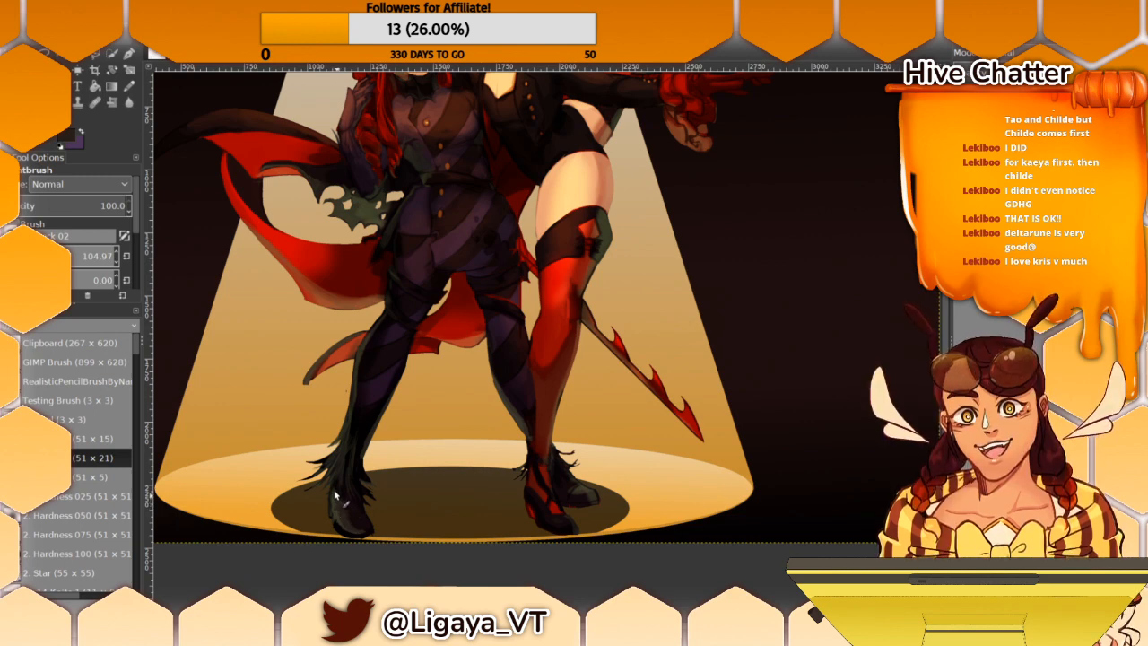
Step: Review both figures and touch up the red cape and dark costume areas with sampled deep red and near-black tones
left_click_drag(427, 398, 446, 423)
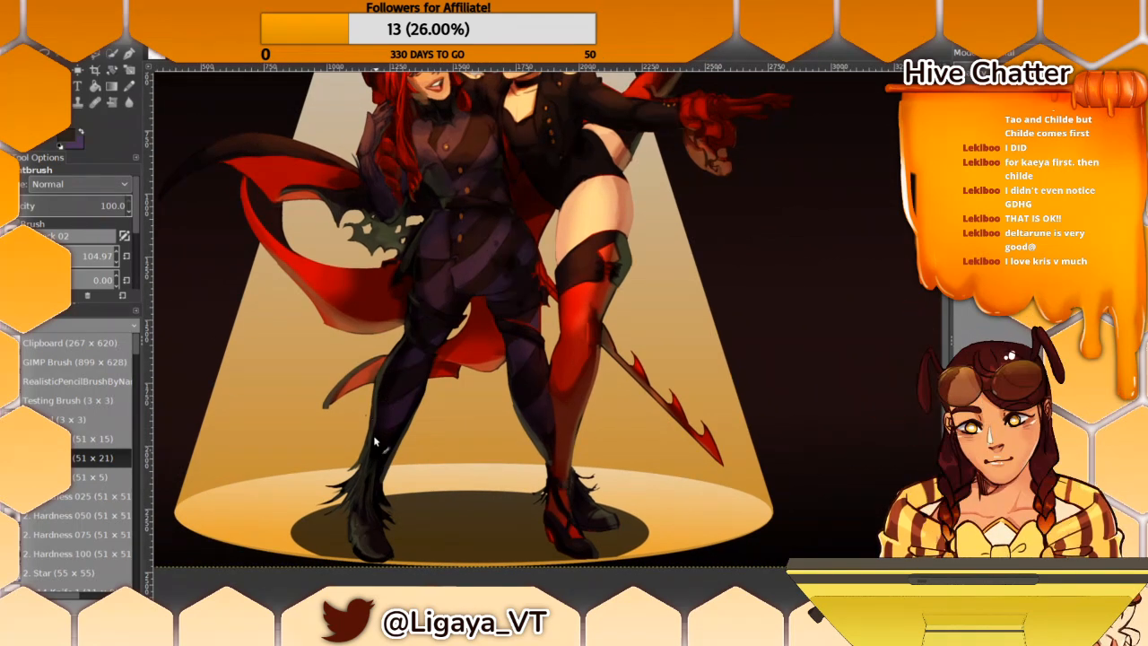
scroll(399, 388, "up", 5)
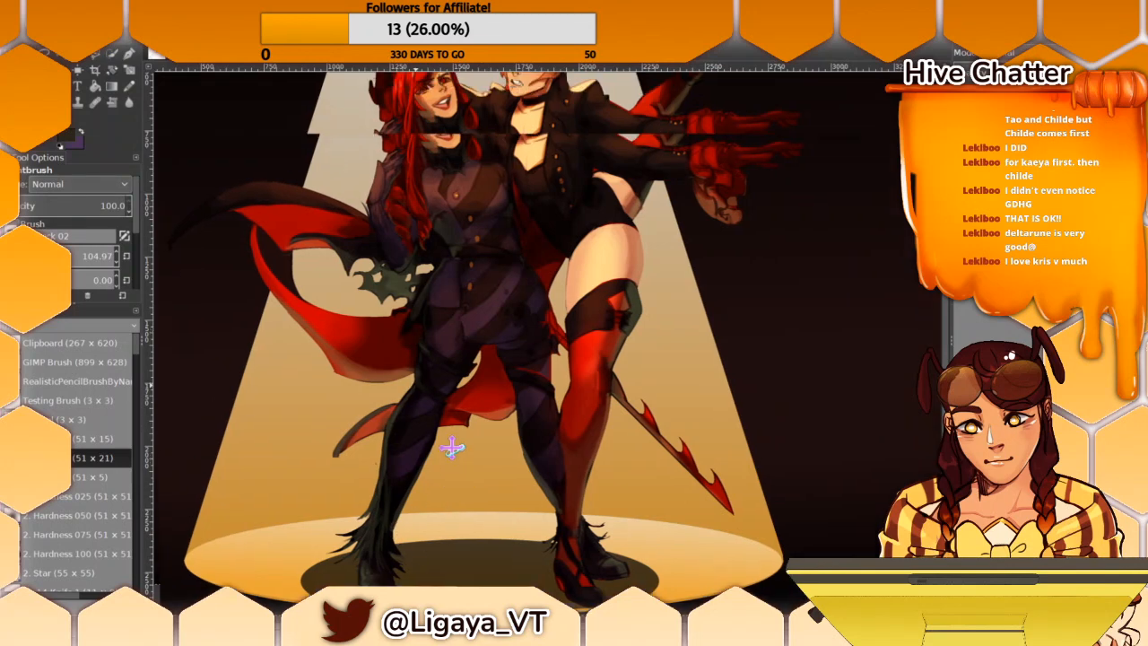
scroll(393, 337, "up", 2)
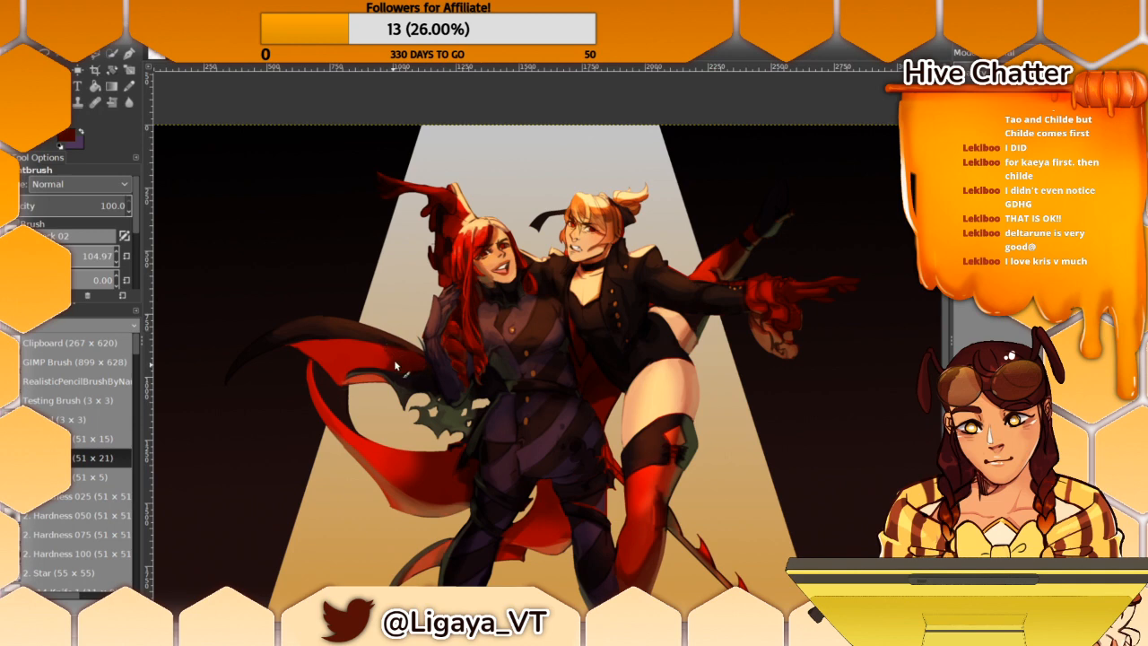
left_click_drag(498, 316, 430, 336)
left_click(520, 411, "ctrl")
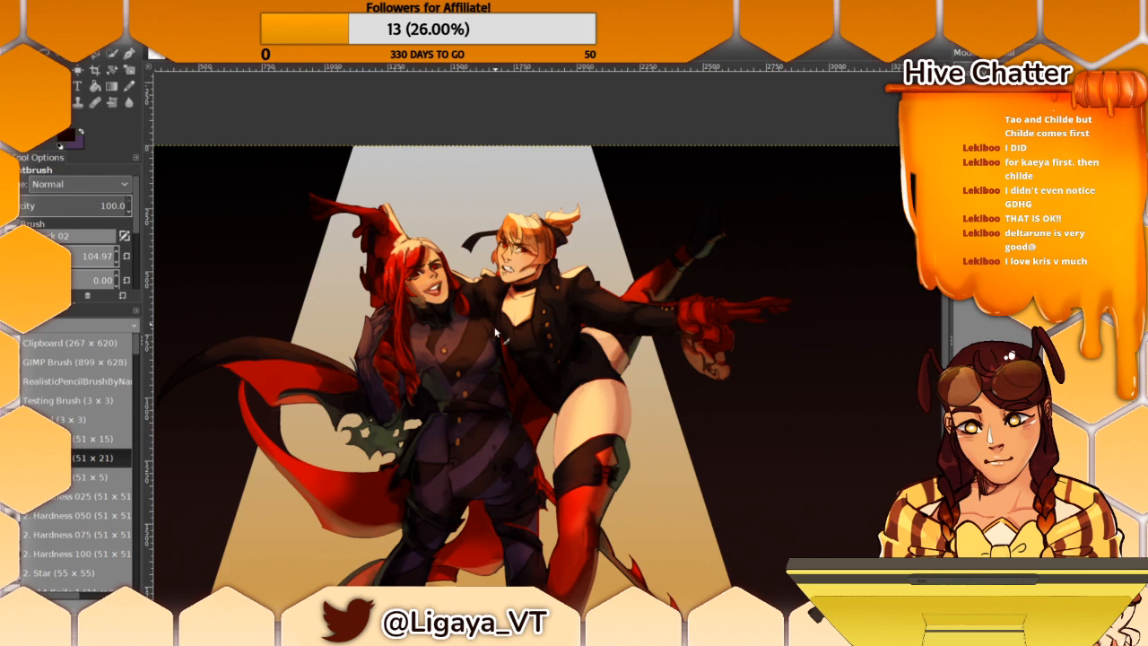
left_click_drag(495, 331, 478, 347)
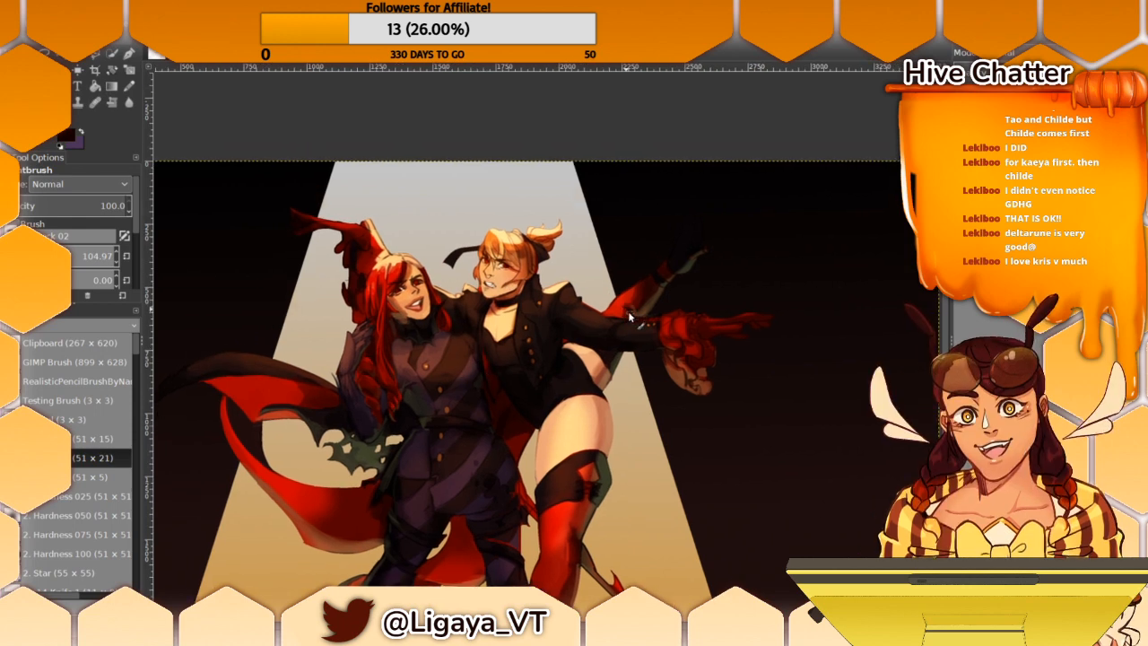
Step: Touch up the black jacket's shoulder highlights with sampled pale cream and tan tones
left_click_drag(598, 250, 611, 321)
left_click(566, 352, "ctrl")
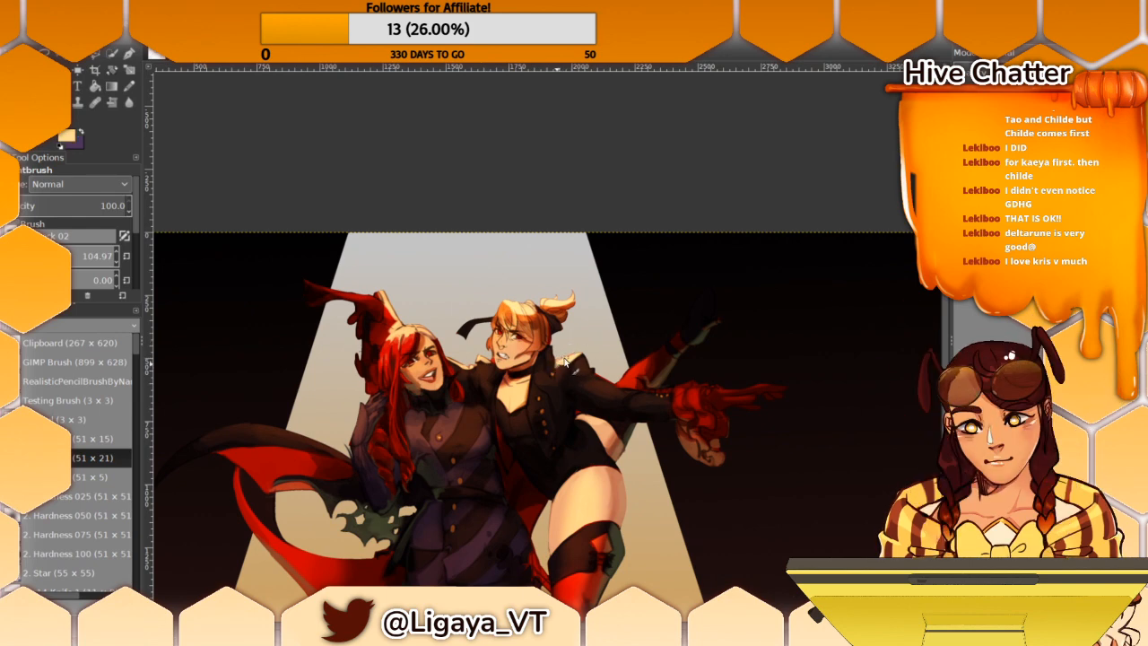
left_click(556, 370, "ctrl")
left_click(487, 361, "ctrl")
scroll(583, 227, "down", 3)
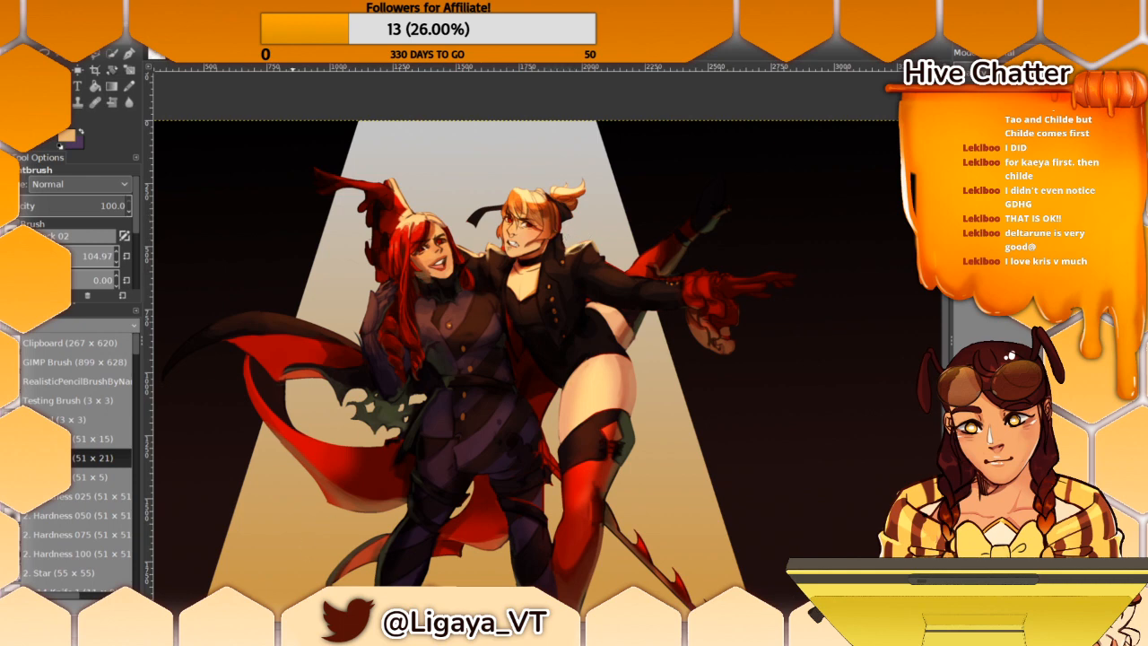
Step: Reduce the brush size to 28.12 and retouch the striped coat's chest with a sampled dark brown-purple tone
left_click(280, 633)
left_click(276, 567)
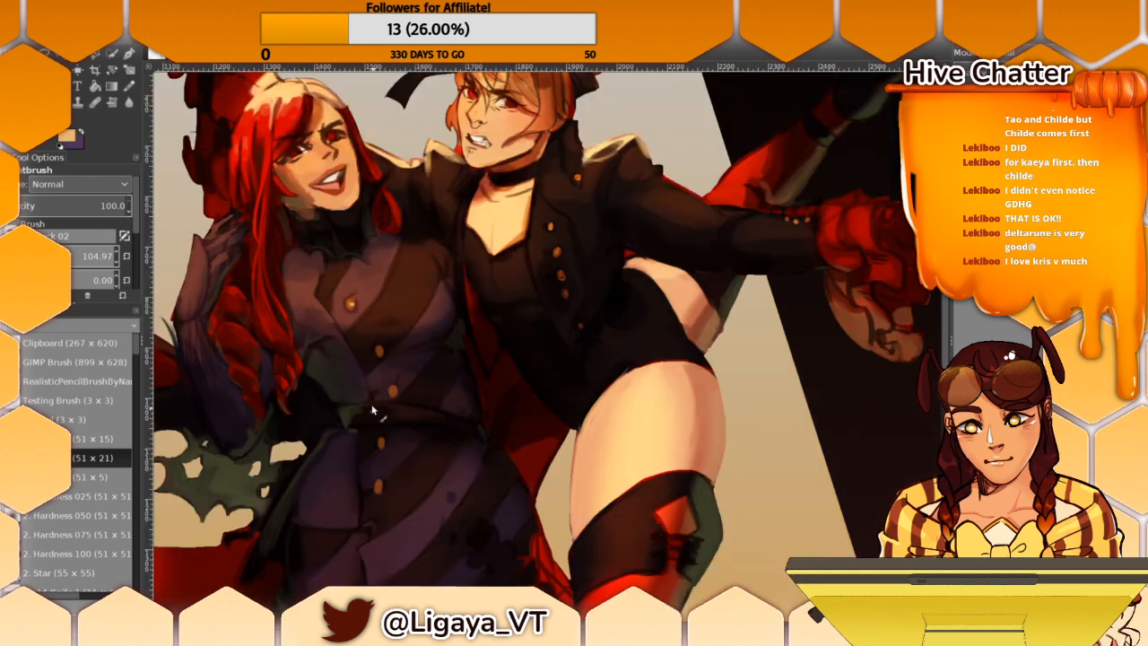
left_click_drag(397, 423, 404, 437)
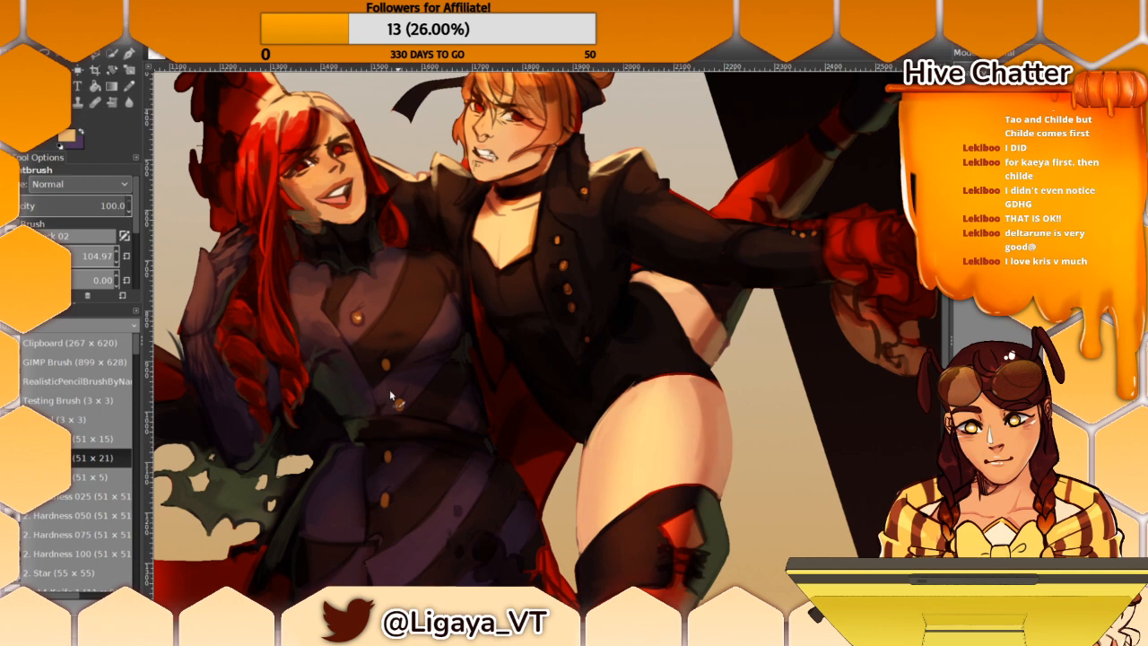
left_click(20, 254)
left_click(324, 283, "ctrl")
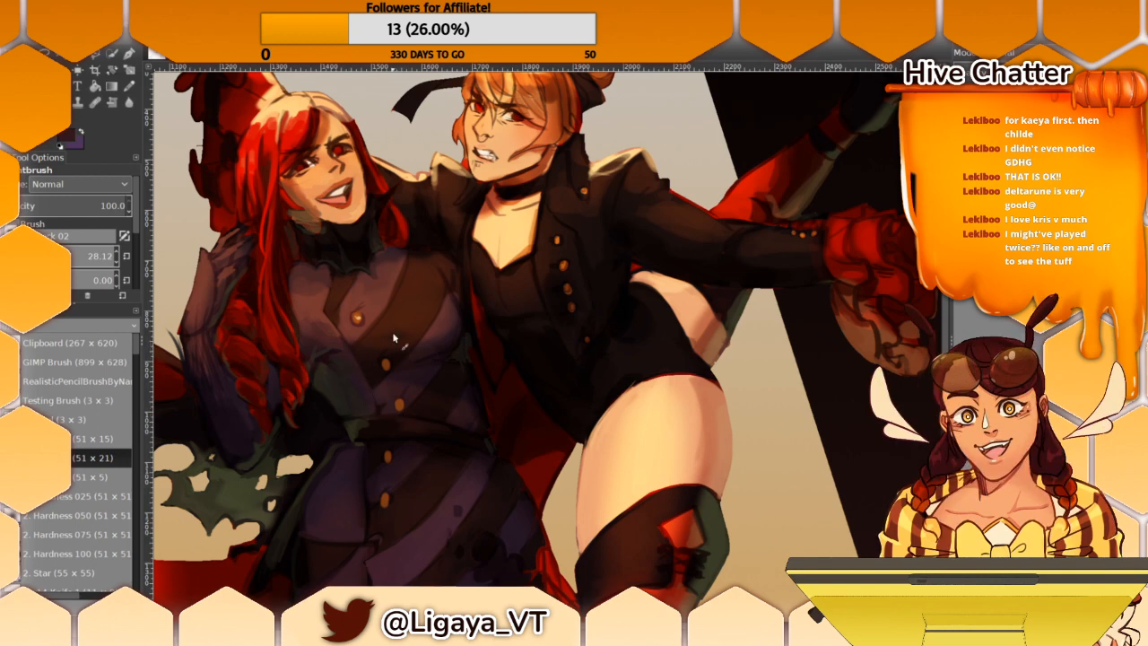
mouse_move(444, 281)
left_mouse_down()
mouse_move(472, 313)
mouse_move(446, 290)
left_mouse_up()
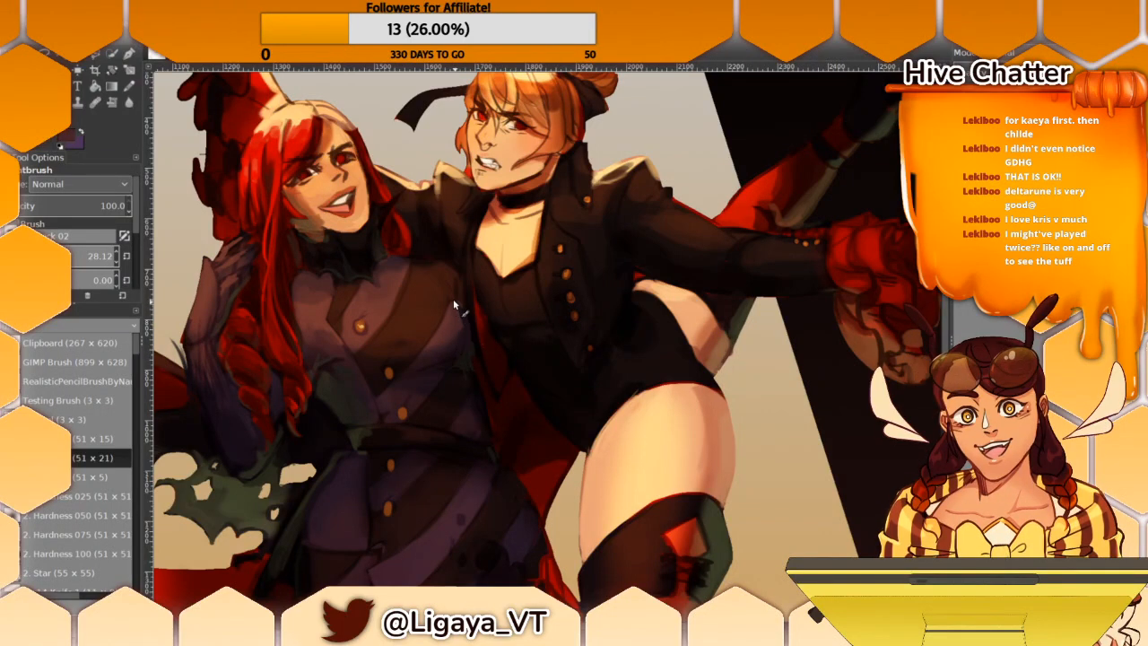
Step: Darken the side of the striped coat beside the black jacket with sampled near-black tones
left_click(463, 345, "ctrl")
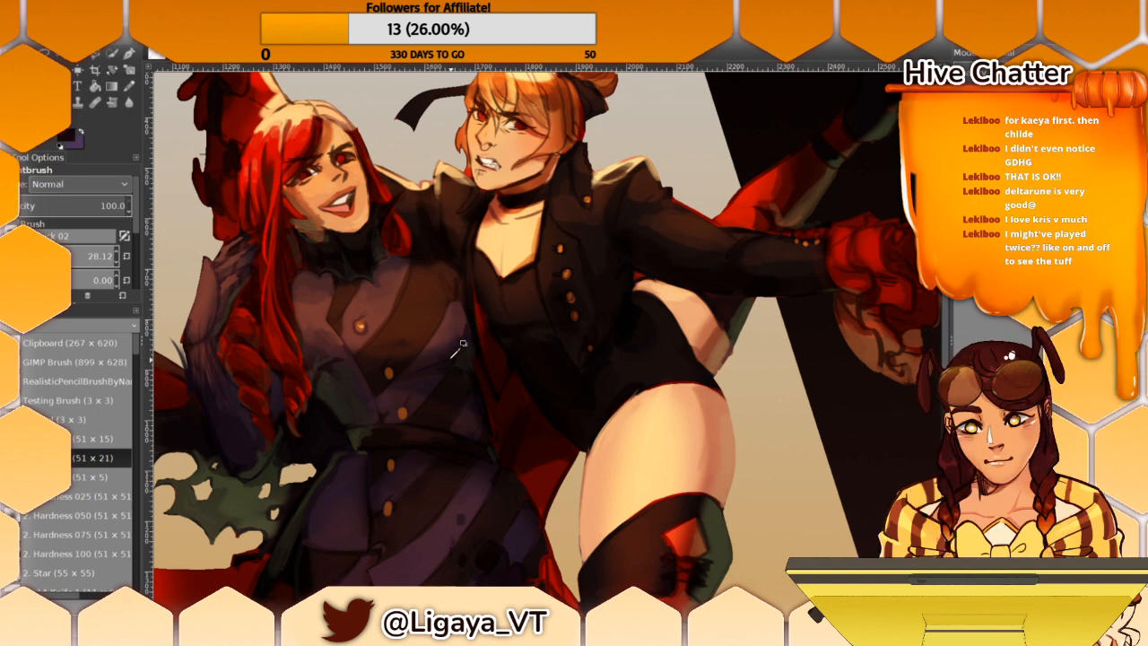
left_click(466, 361, "ctrl")
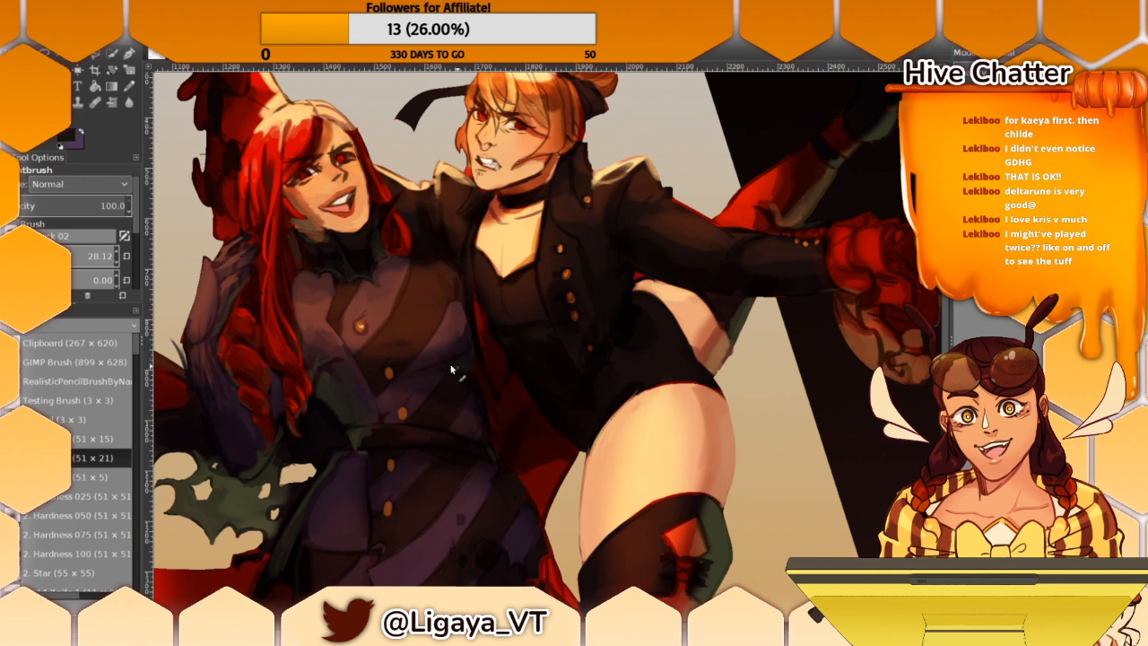
left_click(474, 365, "ctrl")
left_click(473, 365, "ctrl")
left_click_drag(454, 322, 477, 341)
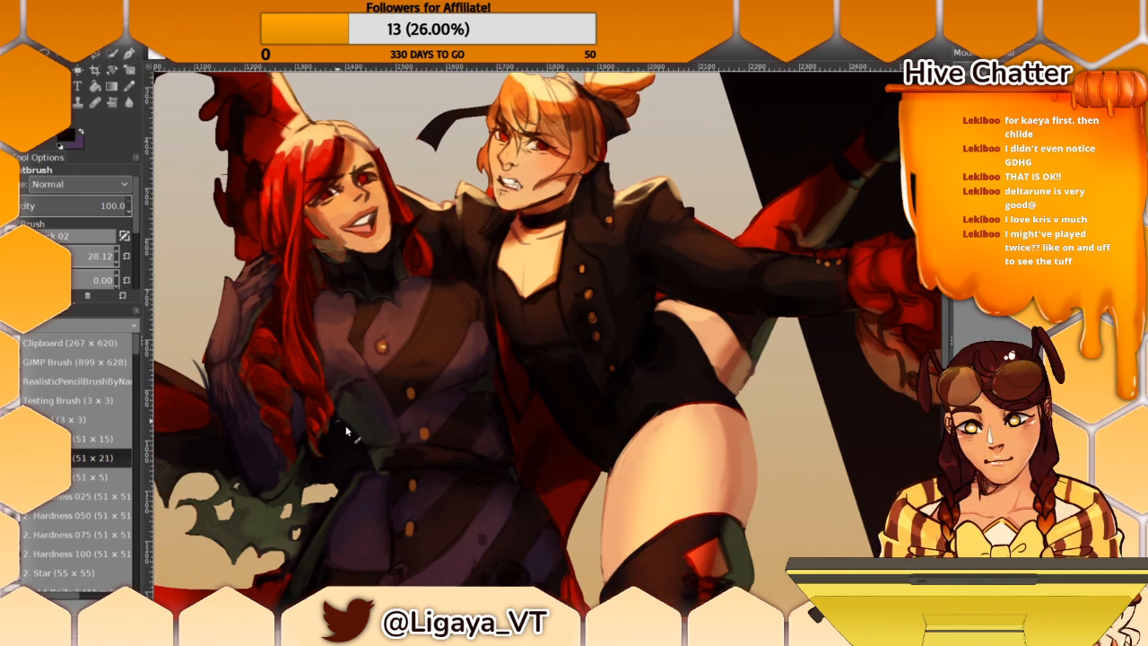
Step: Retouch the striped coat's waist and the green-tinged folds beside the belt with sampled dark tones
left_click(292, 285, "ctrl")
scroll(325, 408, "down", 3)
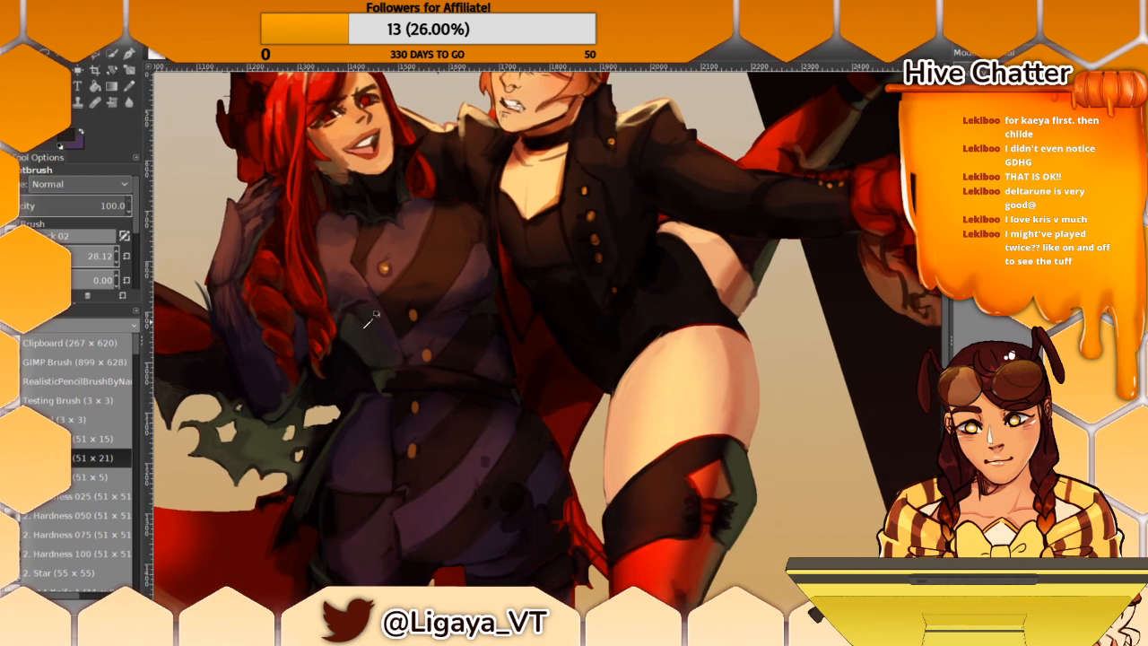
left_click(398, 371, "ctrl")
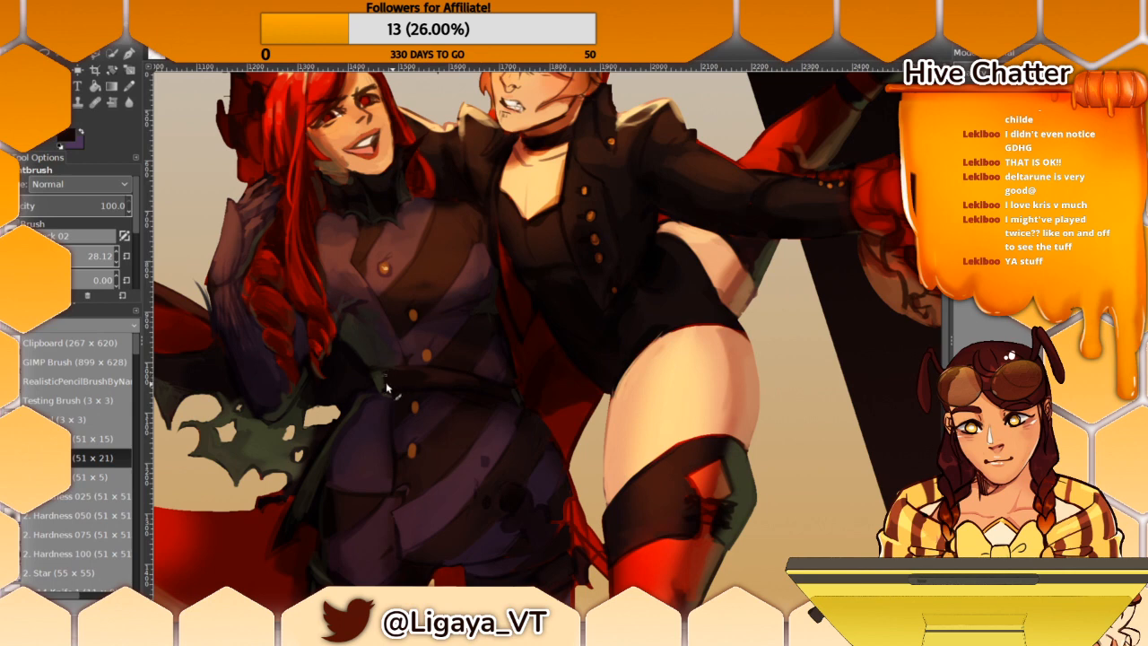
scroll(363, 368, "down", 2)
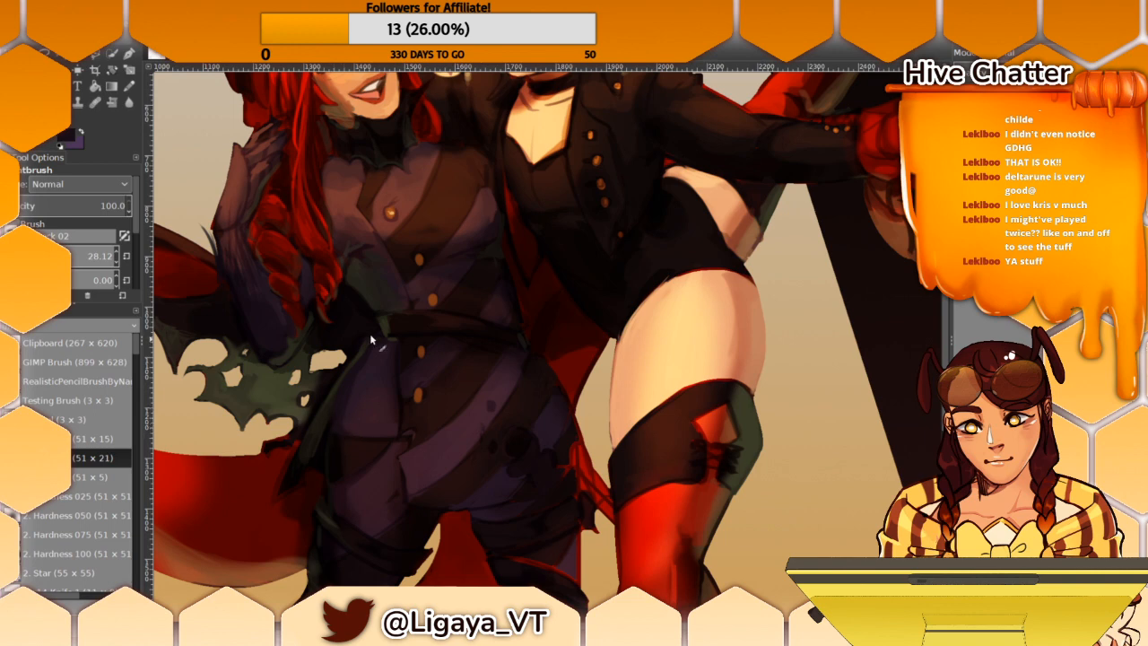
scroll(345, 408, "down", 2)
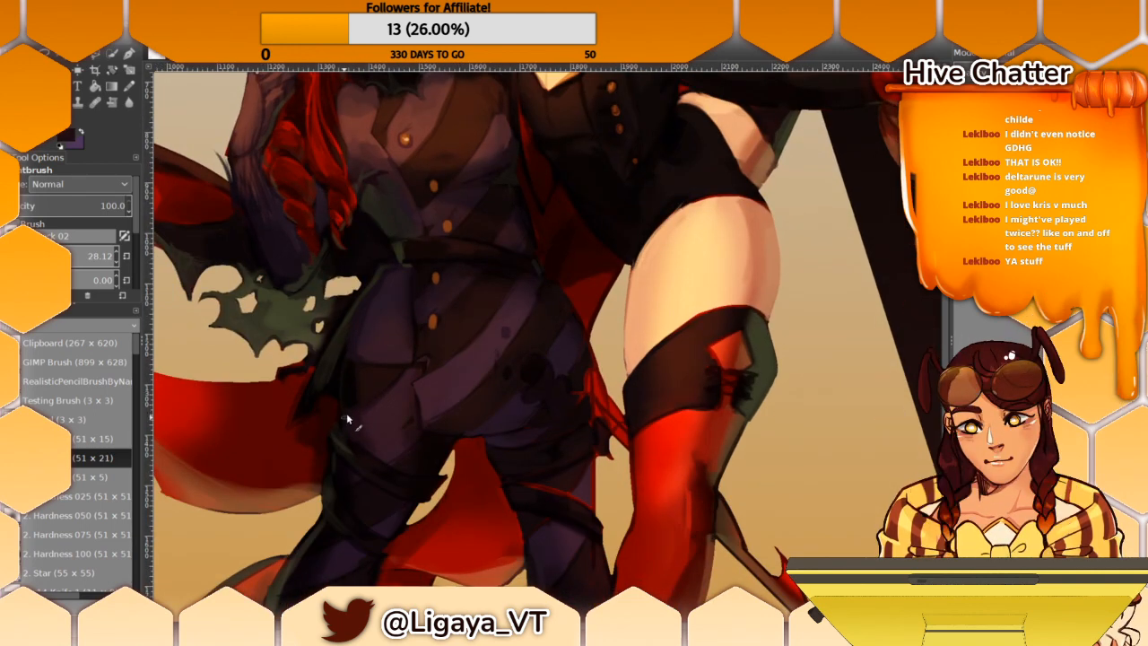
Step: Refine the striped coat's hip and the fold above the thigh with dark brown and near-black tones
left_click_drag(385, 390, 360, 388)
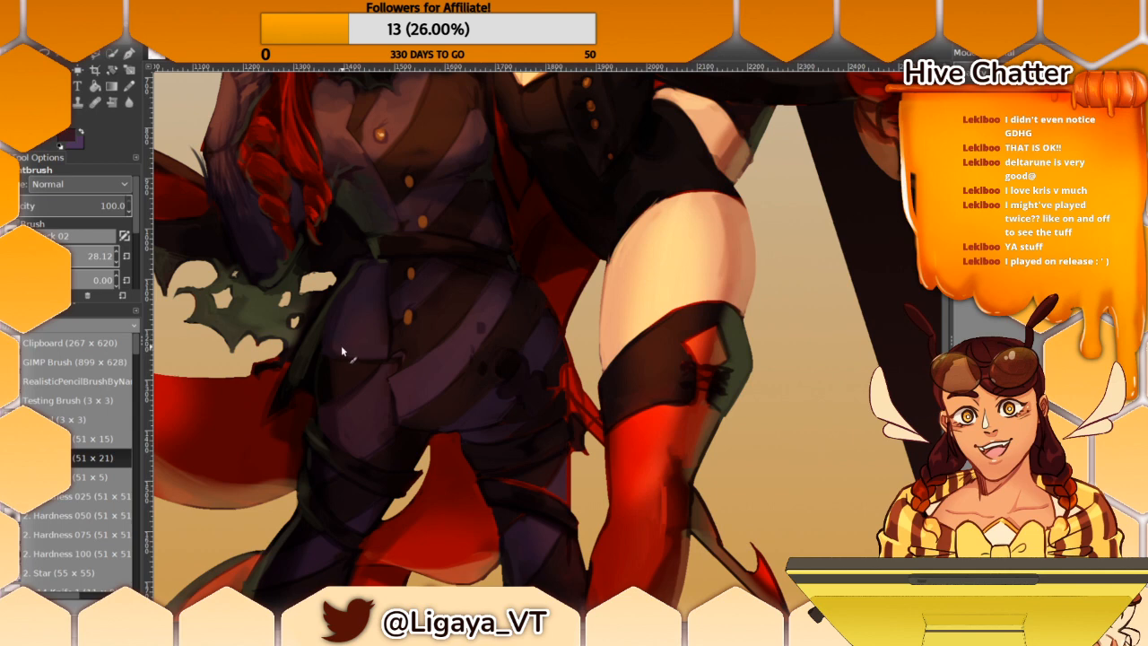
left_click_drag(364, 277, 355, 271)
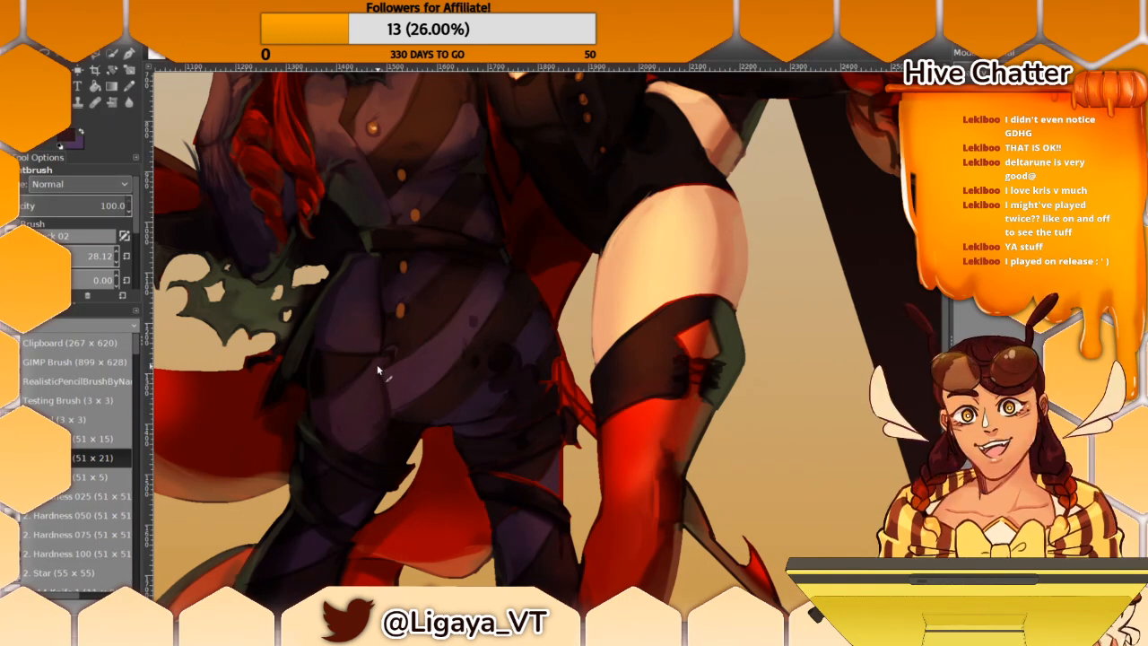
left_click_drag(418, 343, 404, 337)
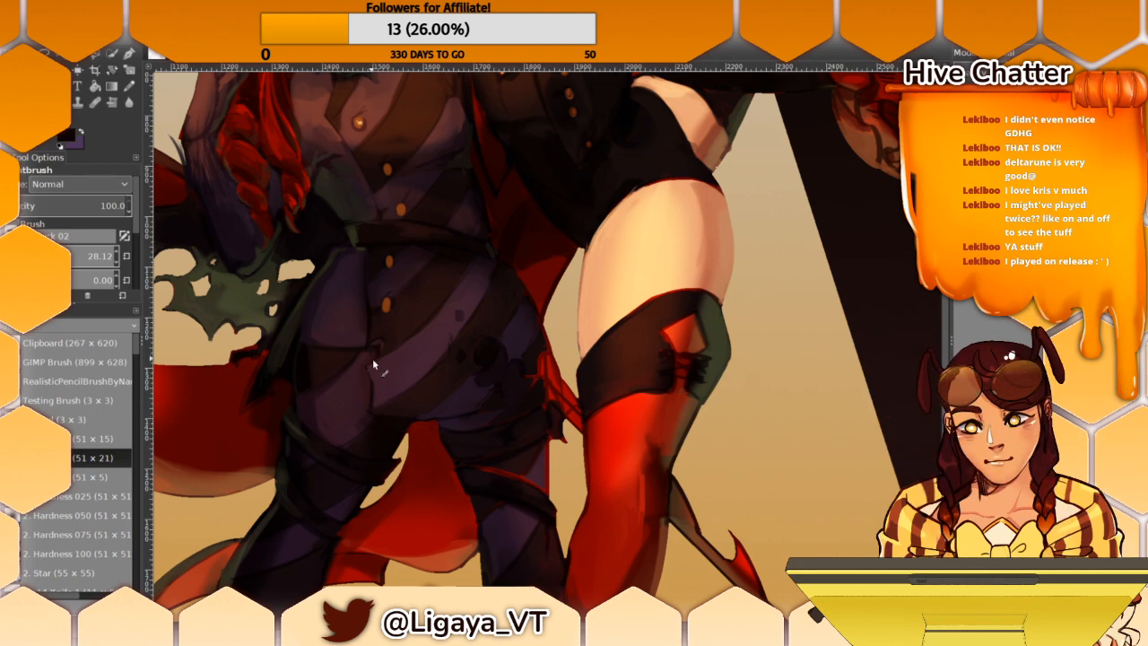
left_click_drag(380, 366, 327, 414)
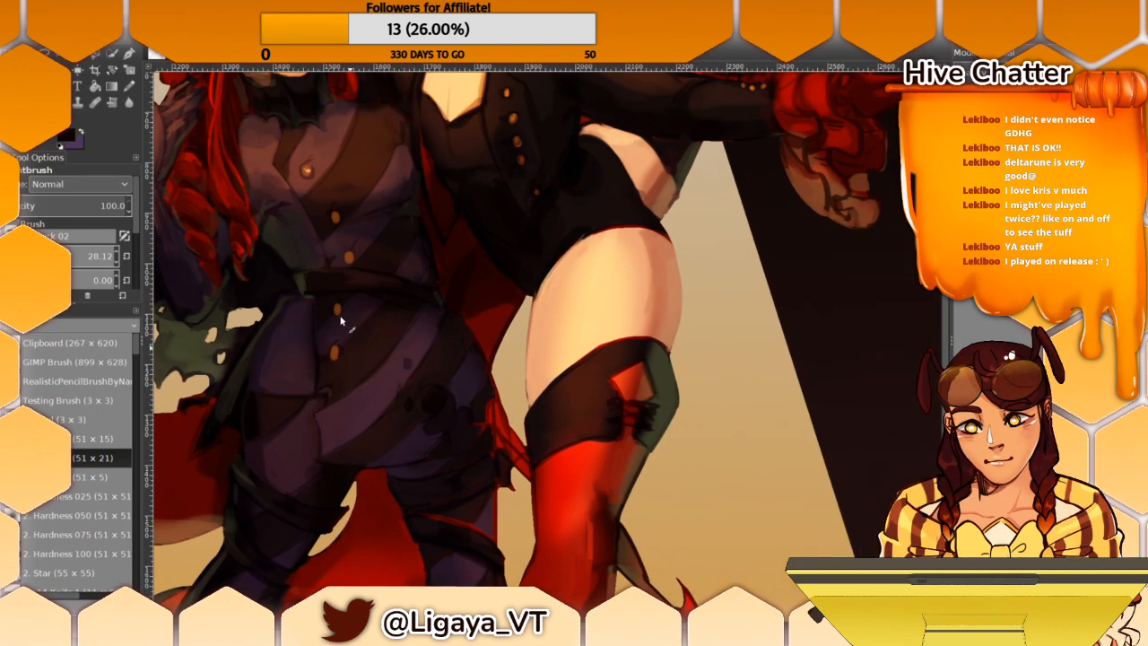
Step: Shade the striped costume's far hip and upper thigh beside the red cape with sampled dark tones
left_click(443, 381, "ctrl")
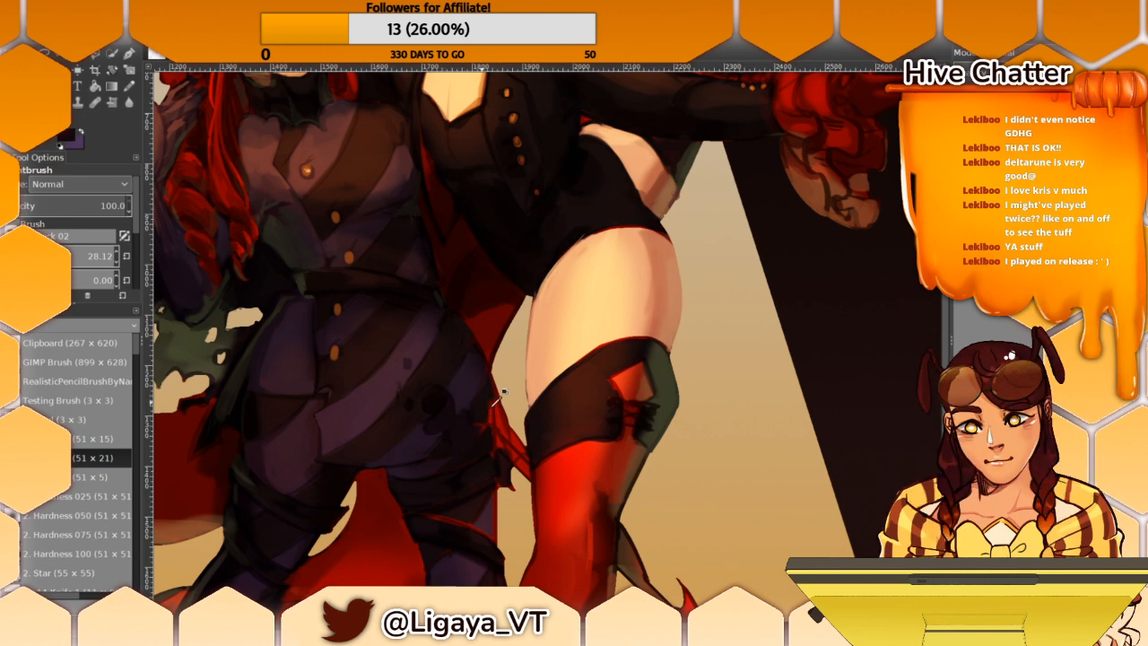
left_click_drag(444, 372, 449, 301)
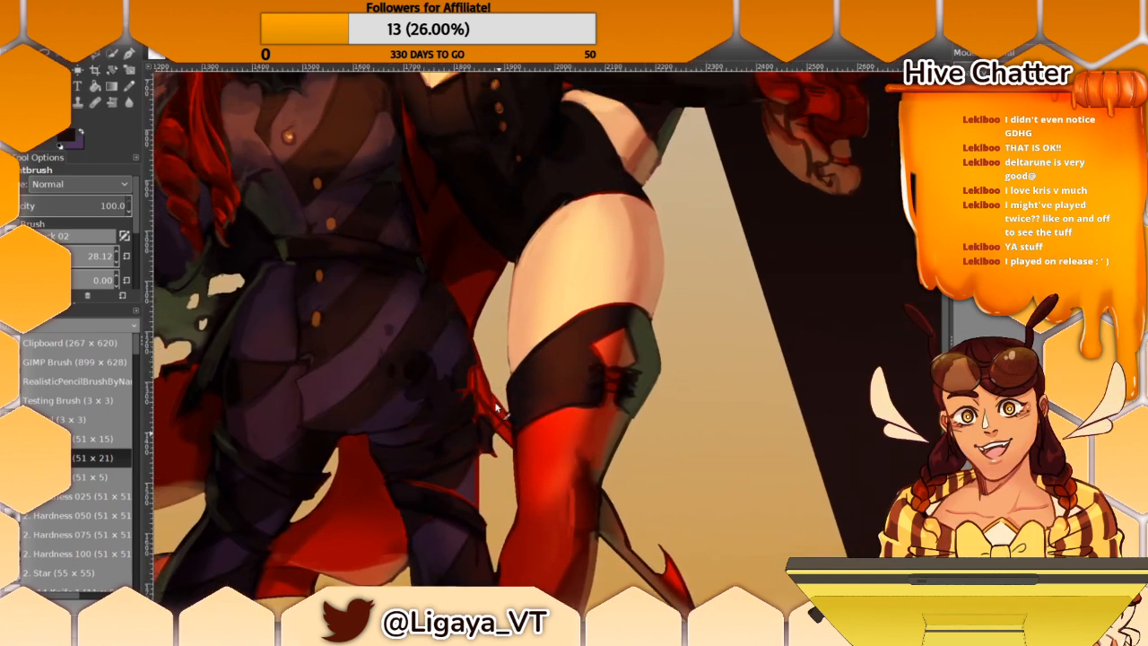
left_click_drag(477, 394, 499, 454)
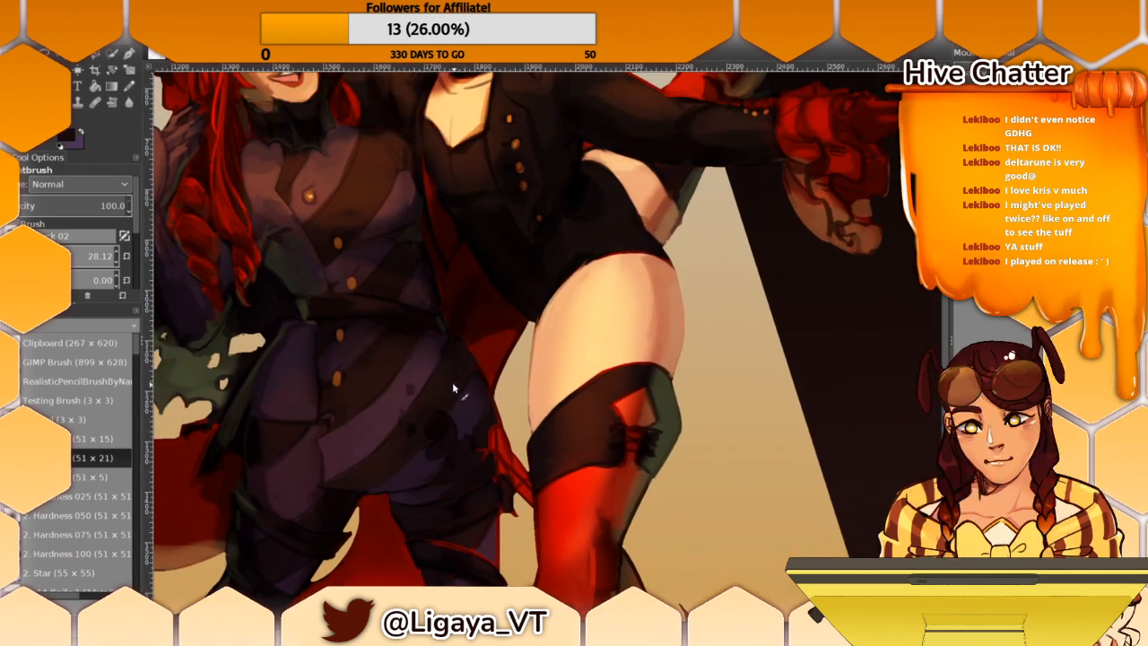
left_click_drag(474, 389, 490, 417)
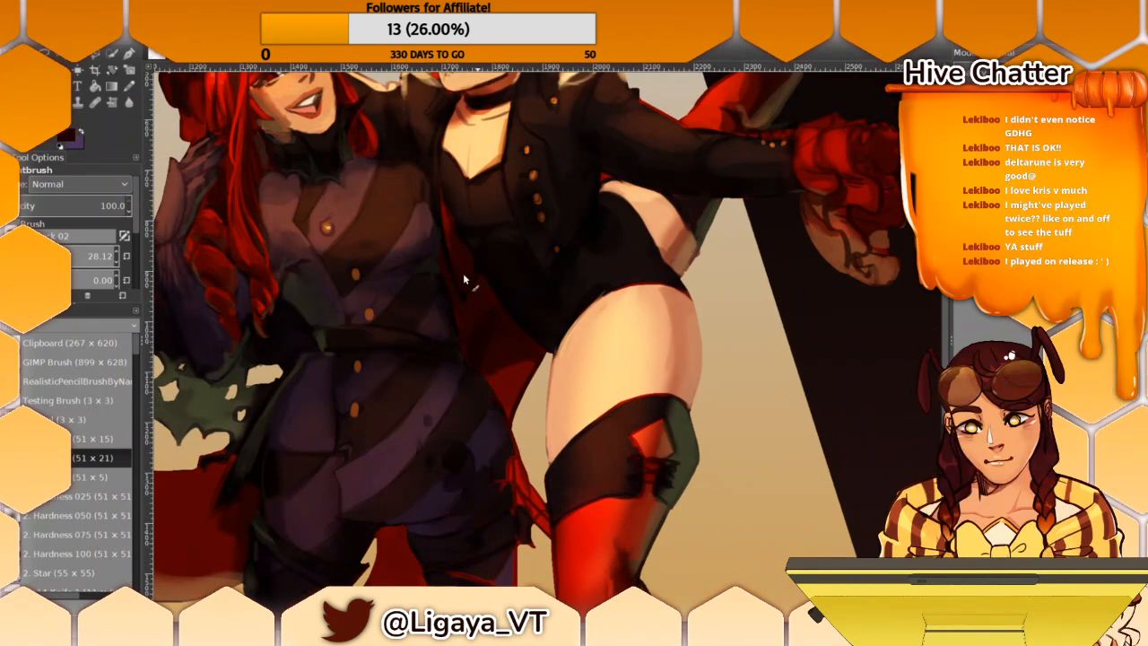
scroll(475, 287, "down", 5)
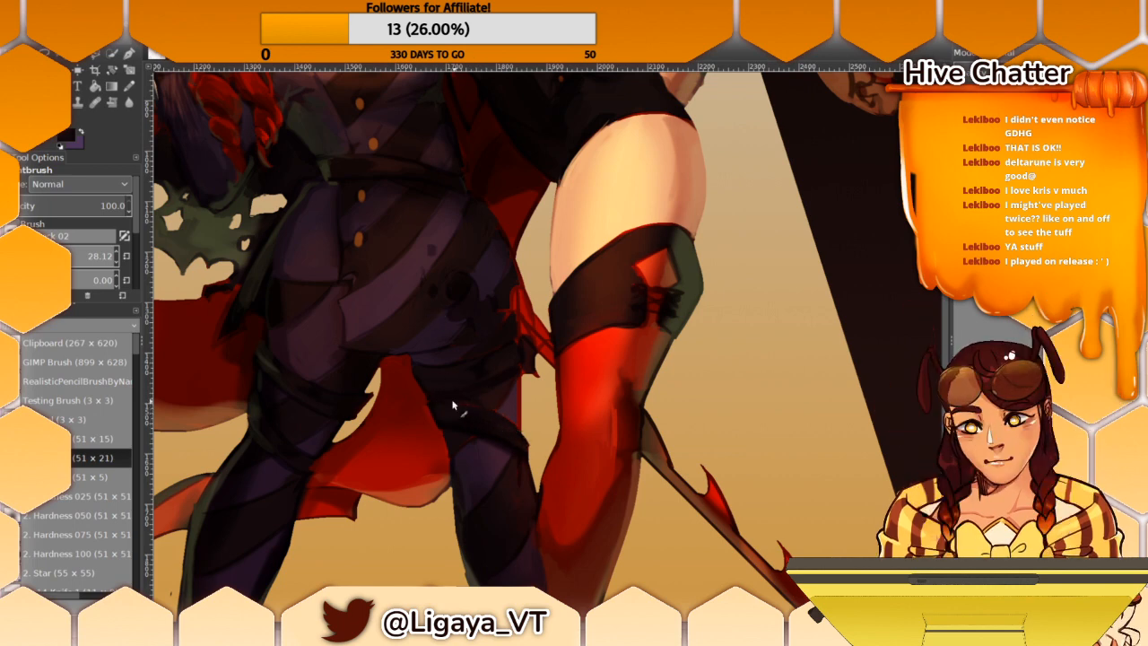
left_click_drag(426, 363, 499, 377)
Step: Check the legs and the raised red glove's silhouette with the Eraser for stray edges to clean up
key("shift+e")
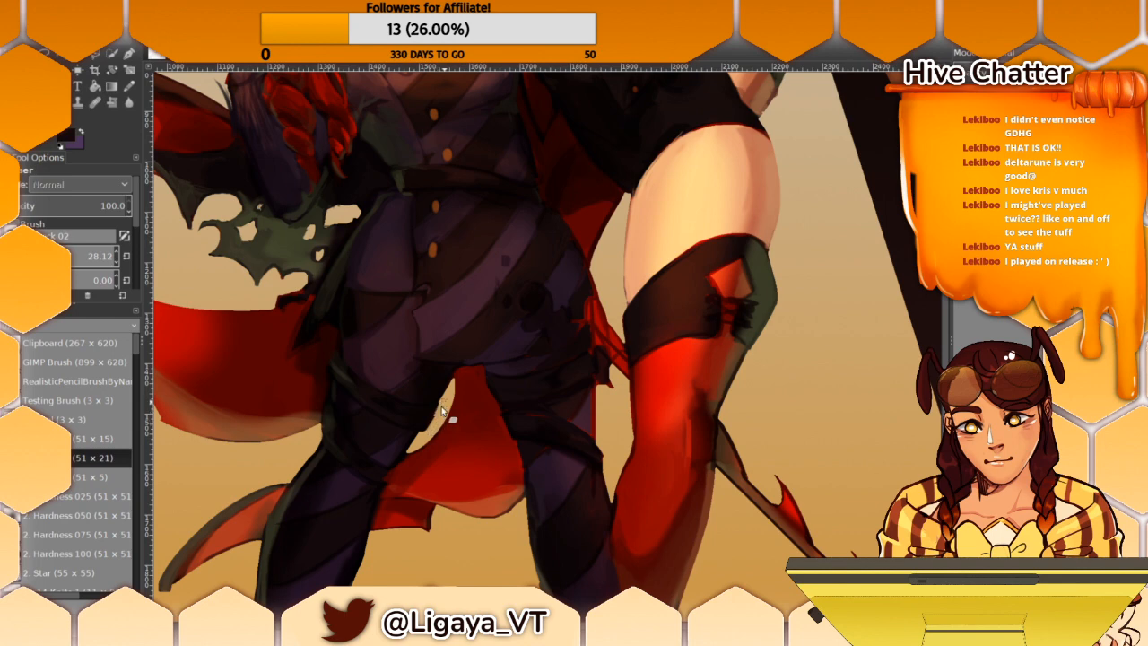
scroll(364, 331, "up", 2)
left_click_drag(342, 317, 574, 417)
left_click_drag(421, 289, 424, 382)
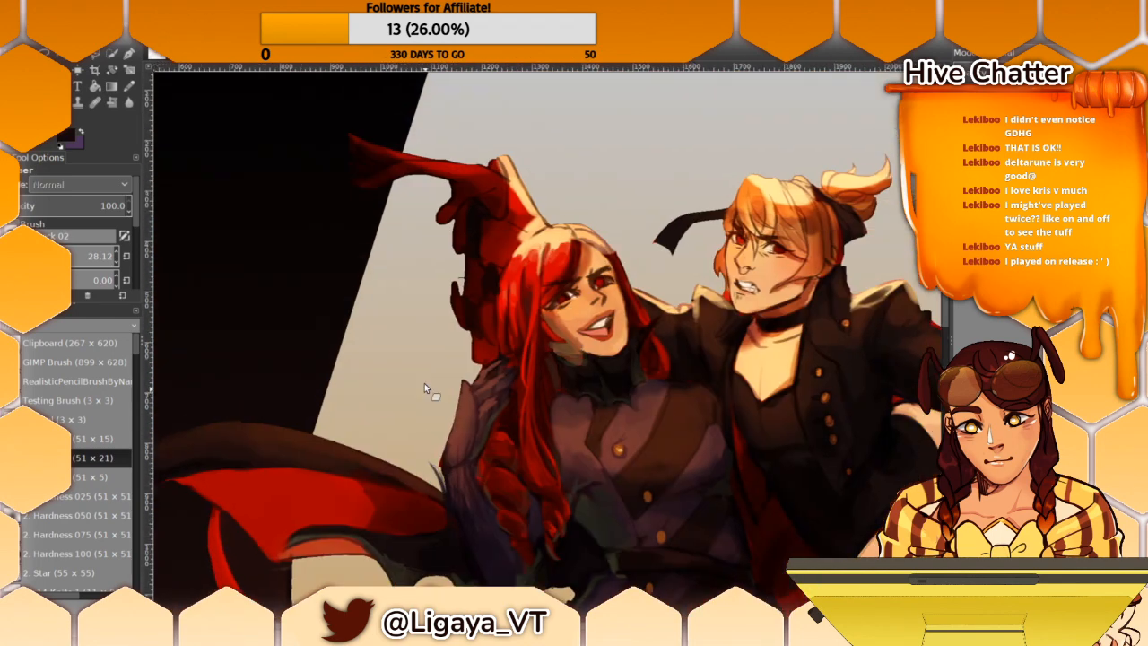
left_click_drag(434, 274, 425, 307)
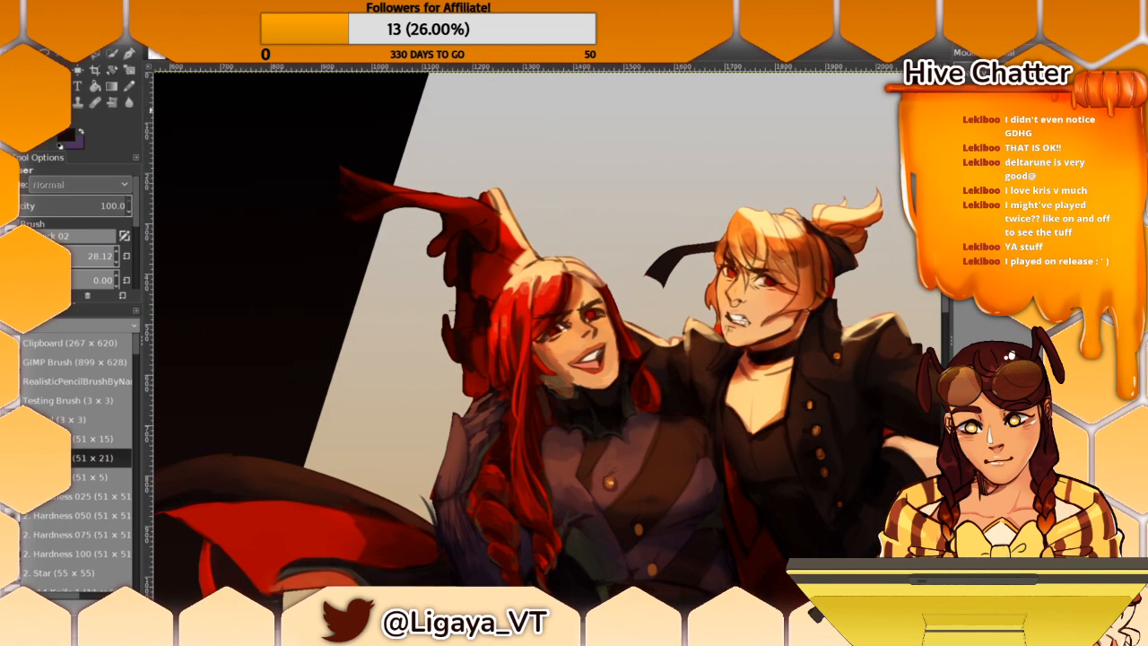
left_click_drag(482, 230, 408, 220)
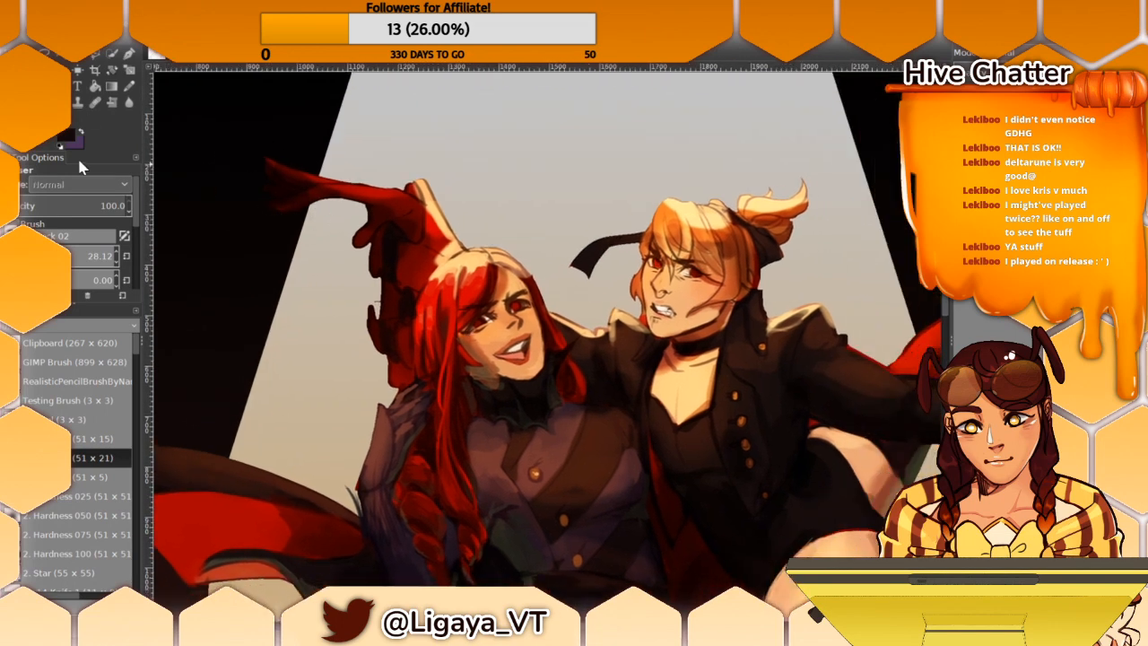
Step: Retouch the blond character's face and fringe with the Paintbrush, using sampled reddish-orange and pale cream tones
key("p")
left_click_drag(467, 333, 425, 277)
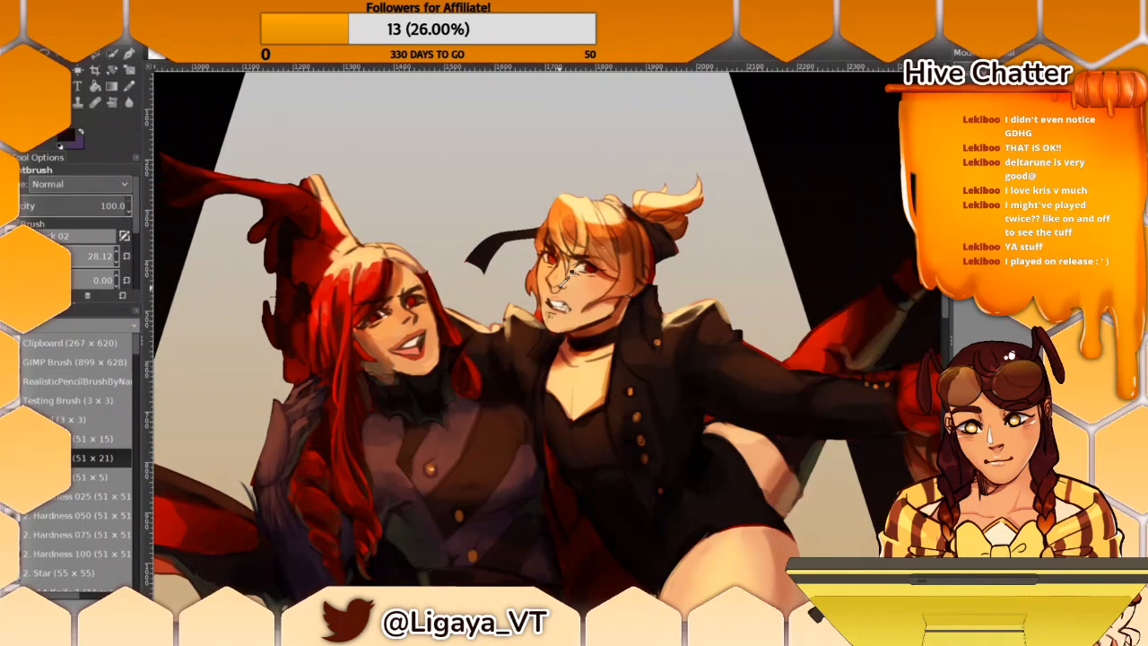
left_click(599, 270, "ctrl")
left_click(568, 318, "ctrl")
left_click_drag(525, 199, 537, 221)
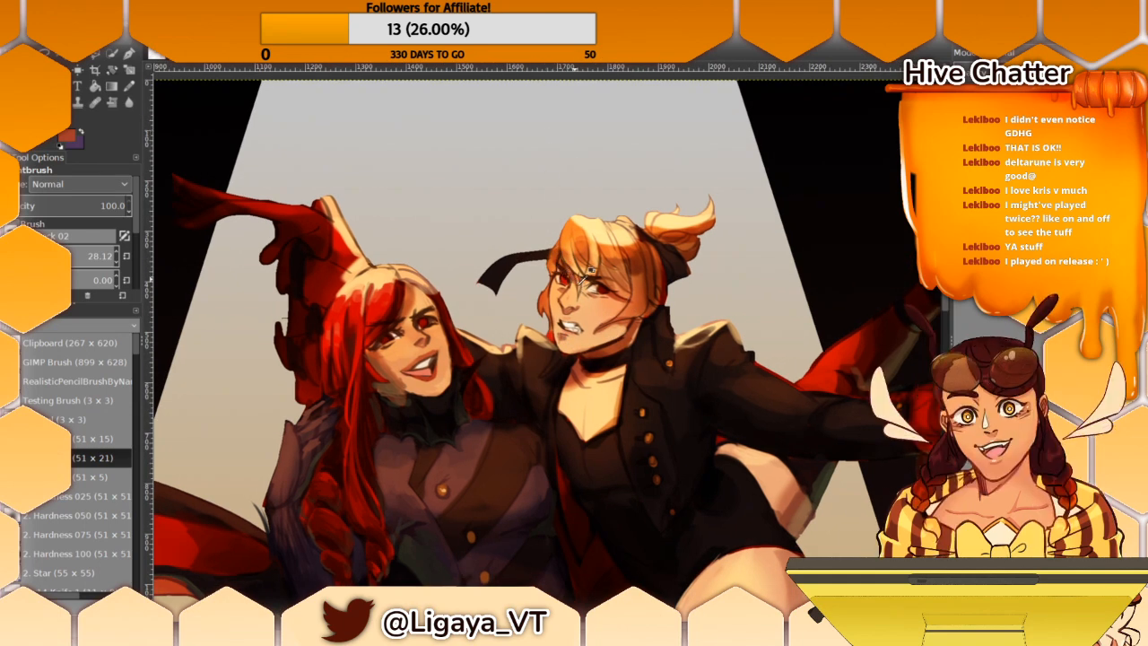
left_click(603, 215, "ctrl")
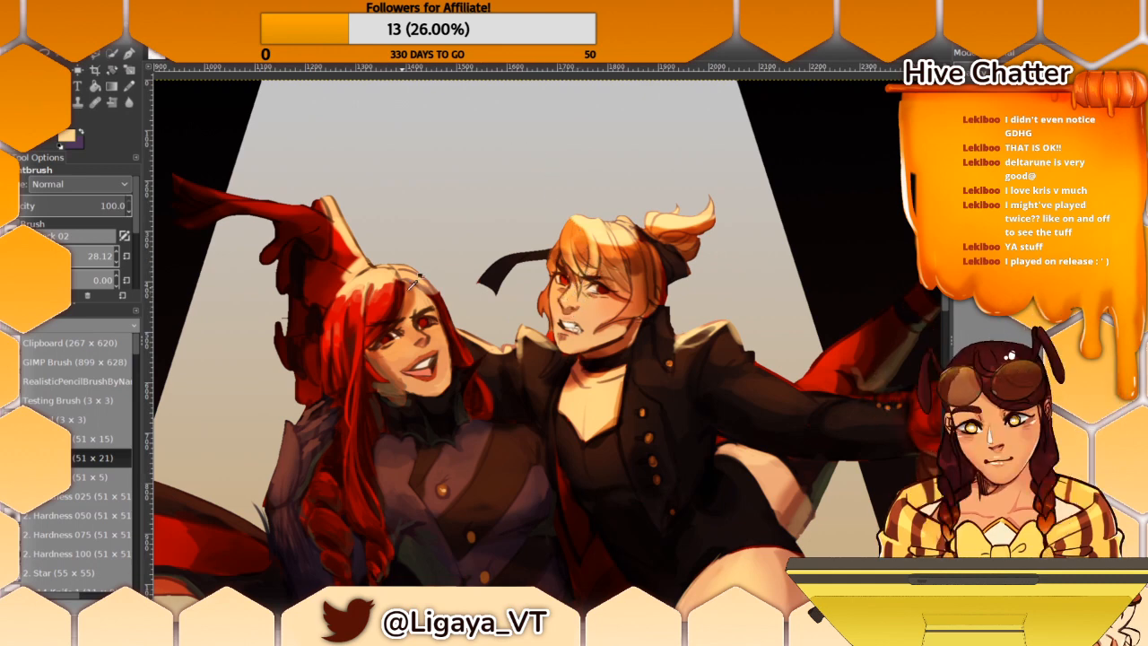
Step: Refine the red-haired character's forehead, nose and cheek with sampled peach and orange skin tones
left_click(423, 327, "ctrl")
left_click(423, 294, "ctrl")
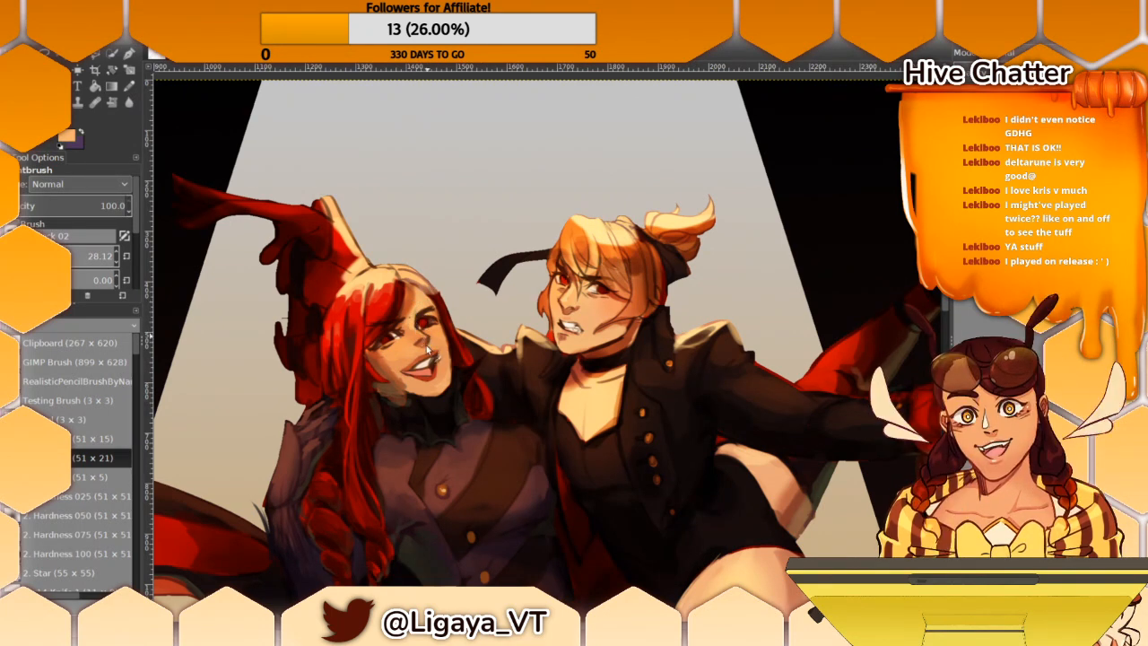
left_click(416, 343, "ctrl")
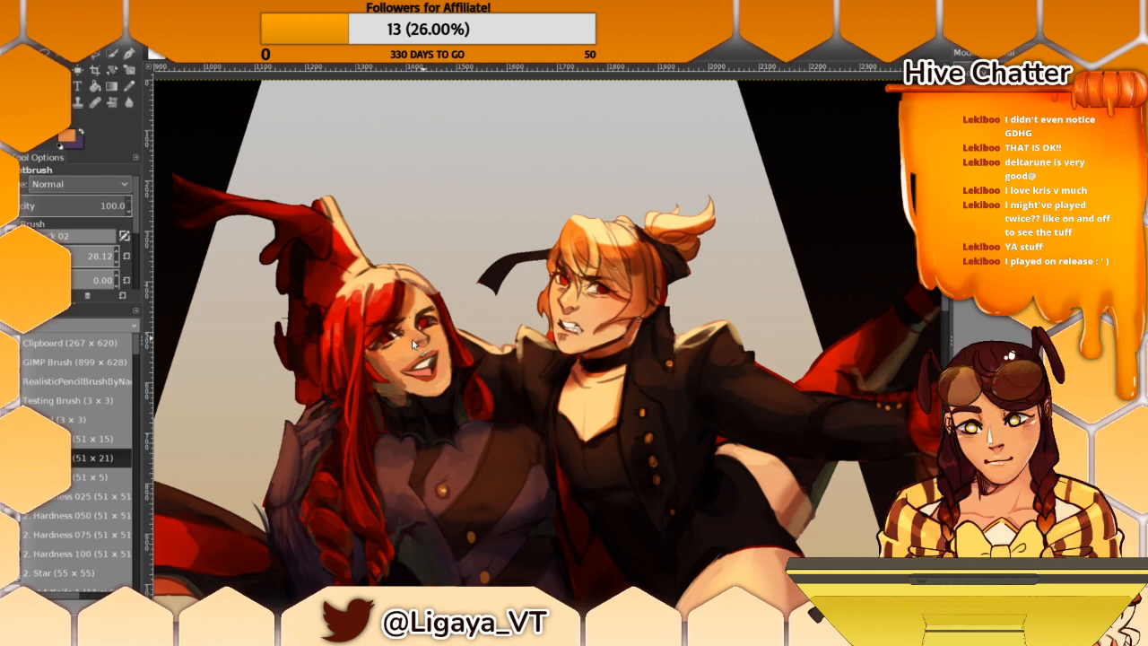
left_click(420, 315, "ctrl")
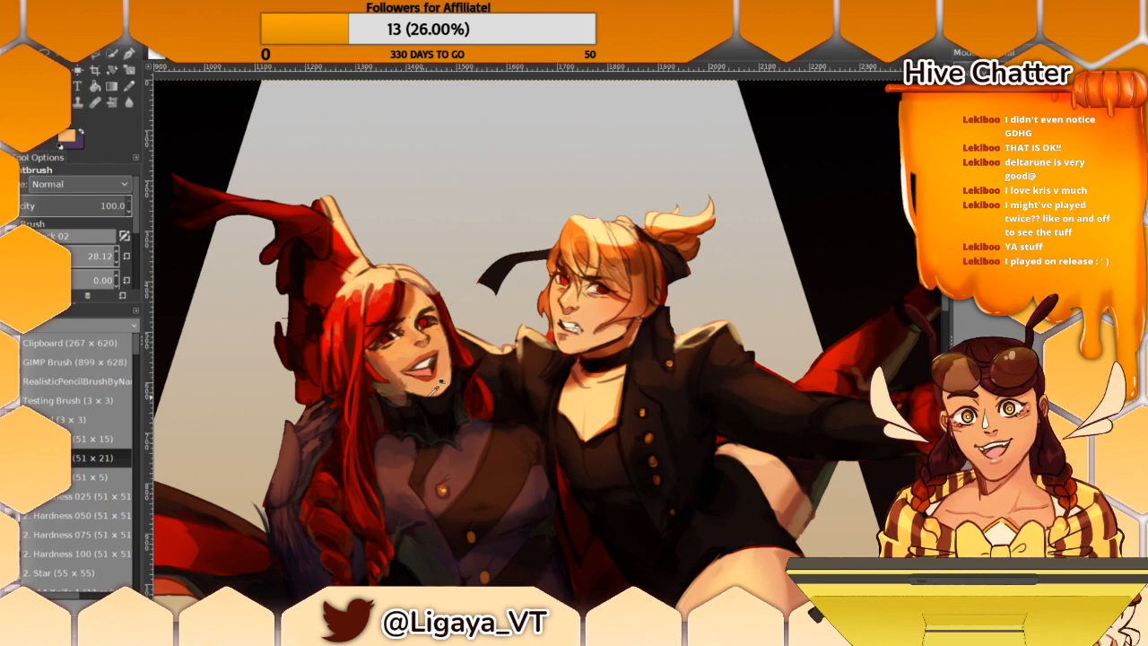
Step: Refine the red-haired character's eye and surrounding face with sampled dark and peach tones
left_click(490, 392, "ctrl")
scroll(424, 203, "up", 1)
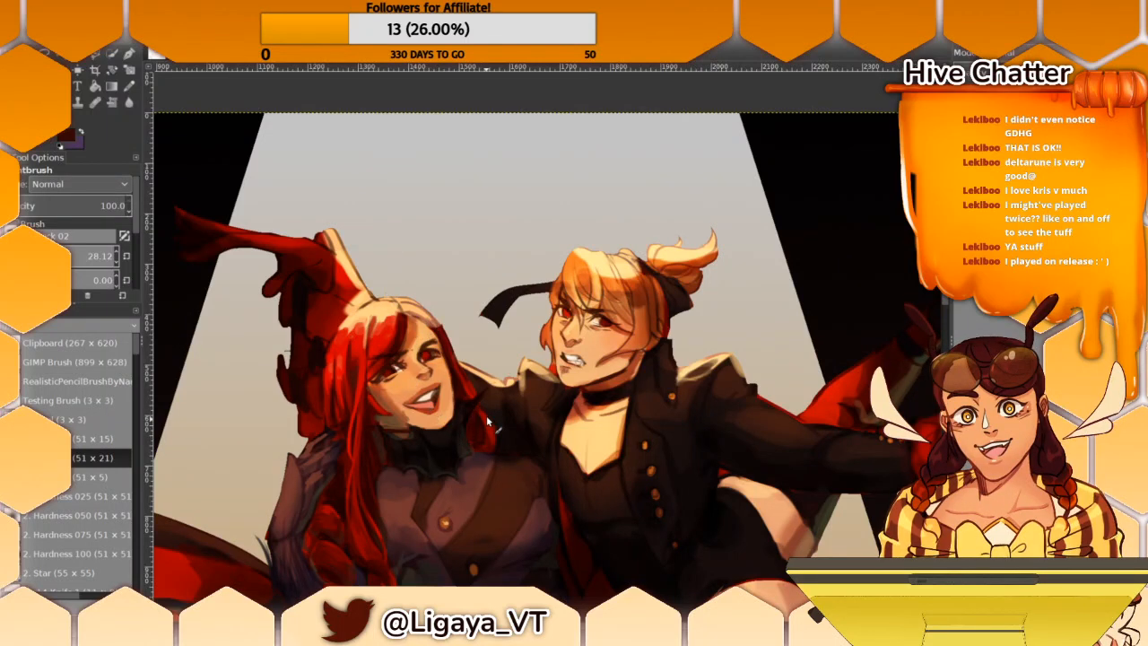
scroll(460, 408, "down", 1)
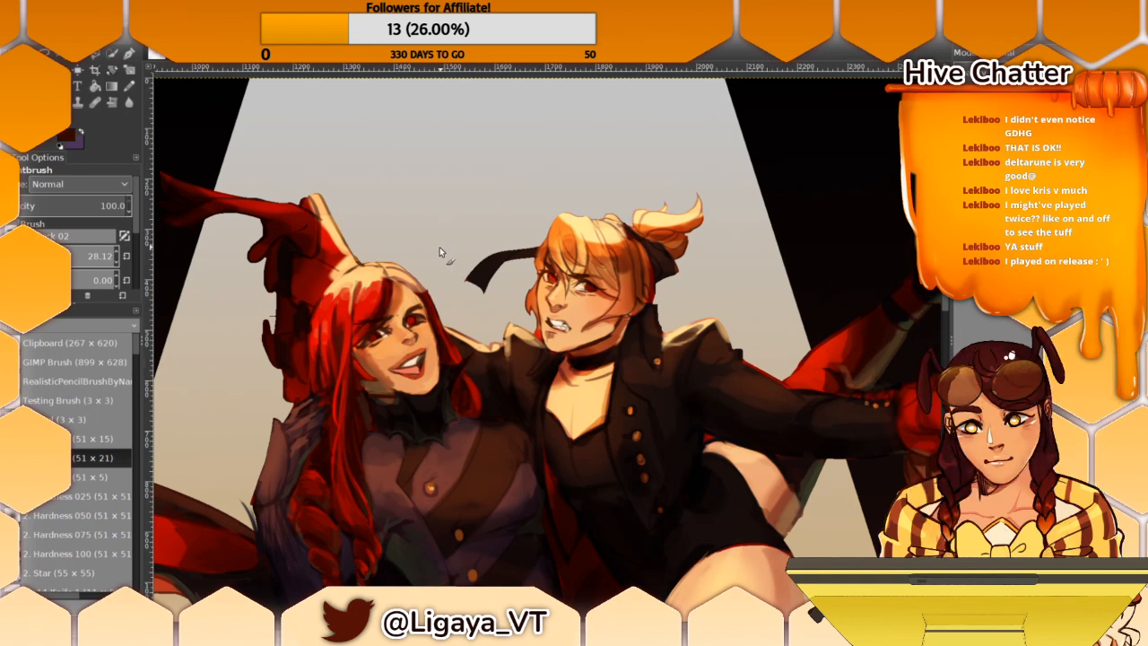
scroll(440, 249, "up", 1)
left_click(441, 354, "ctrl")
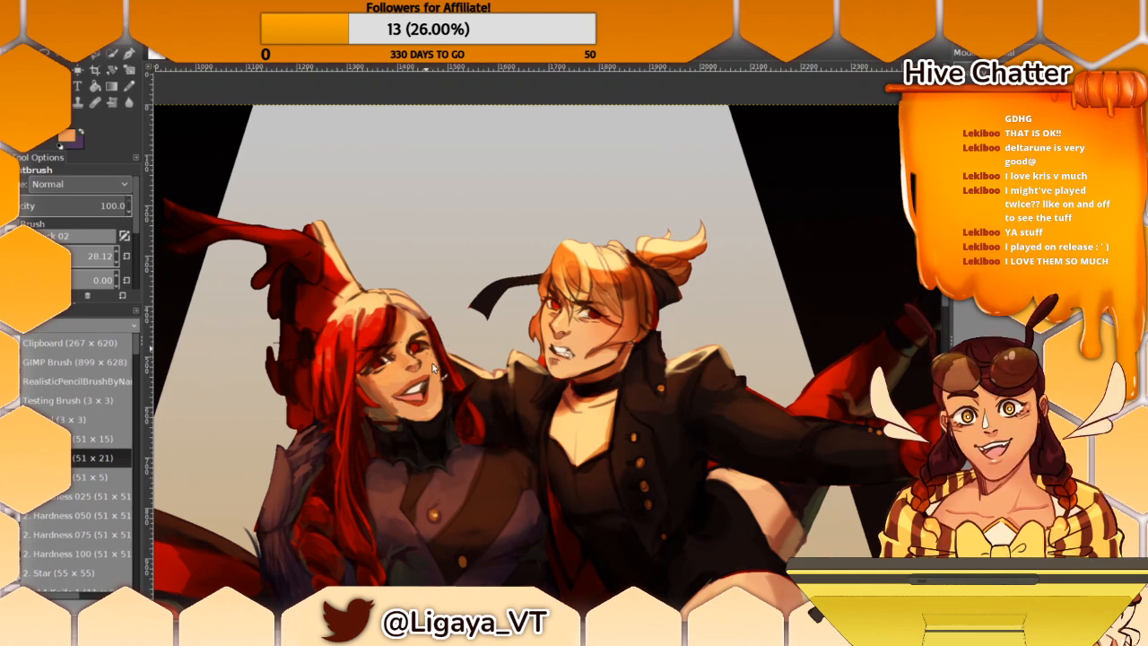
left_click(390, 332, "ctrl")
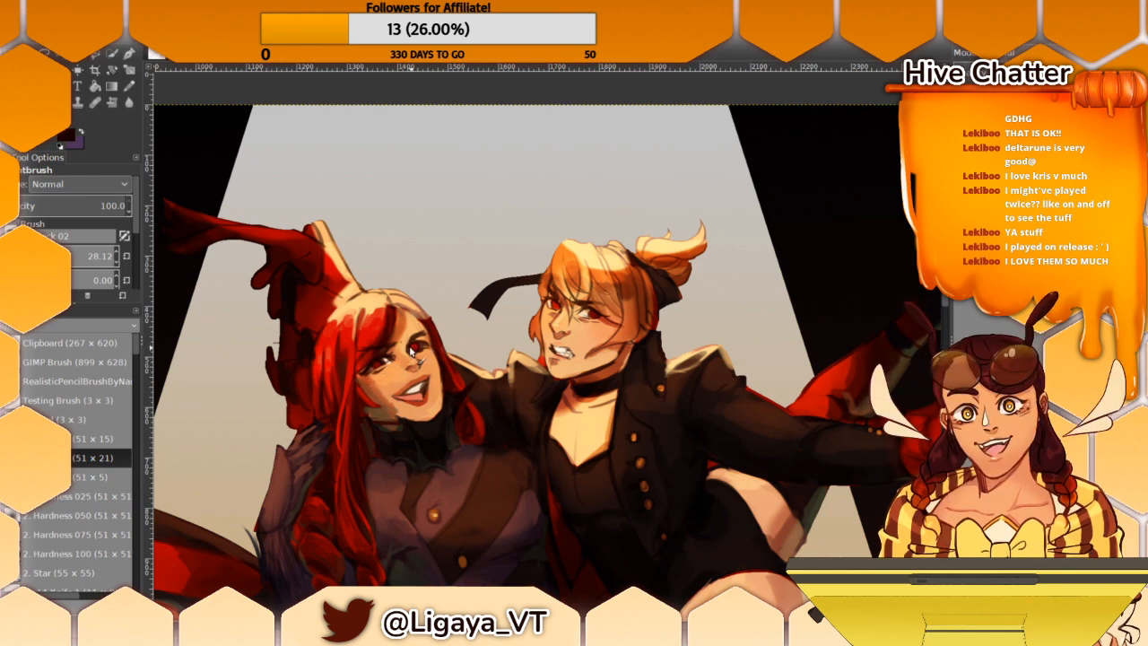
left_click_drag(412, 346, 418, 339)
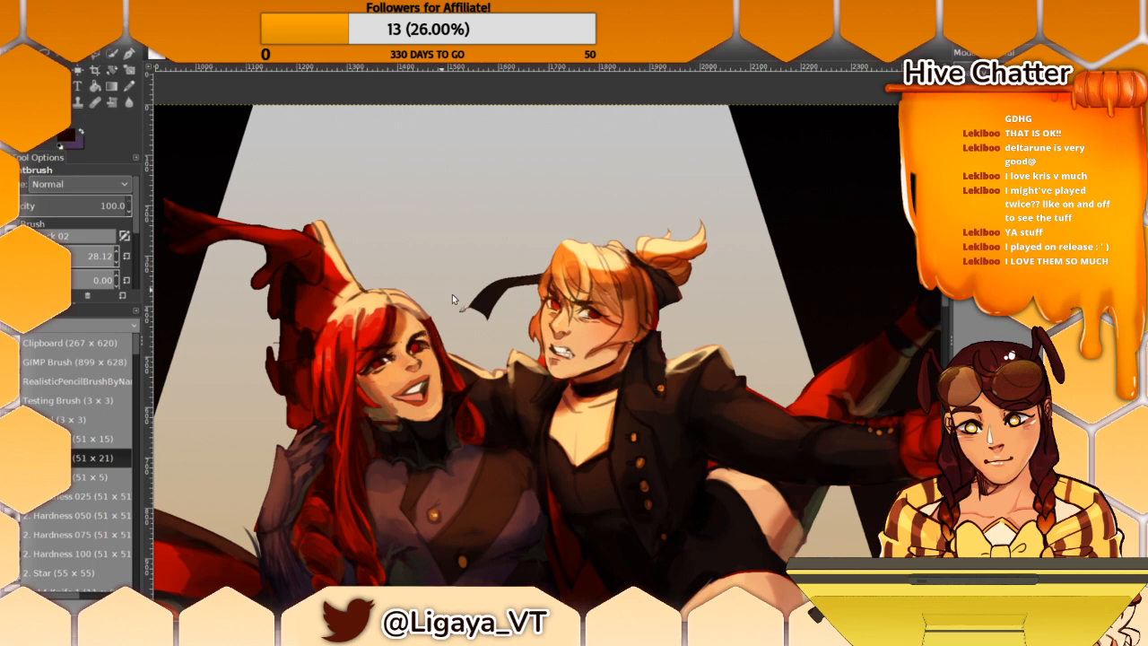
scroll(601, 289, "down", 3)
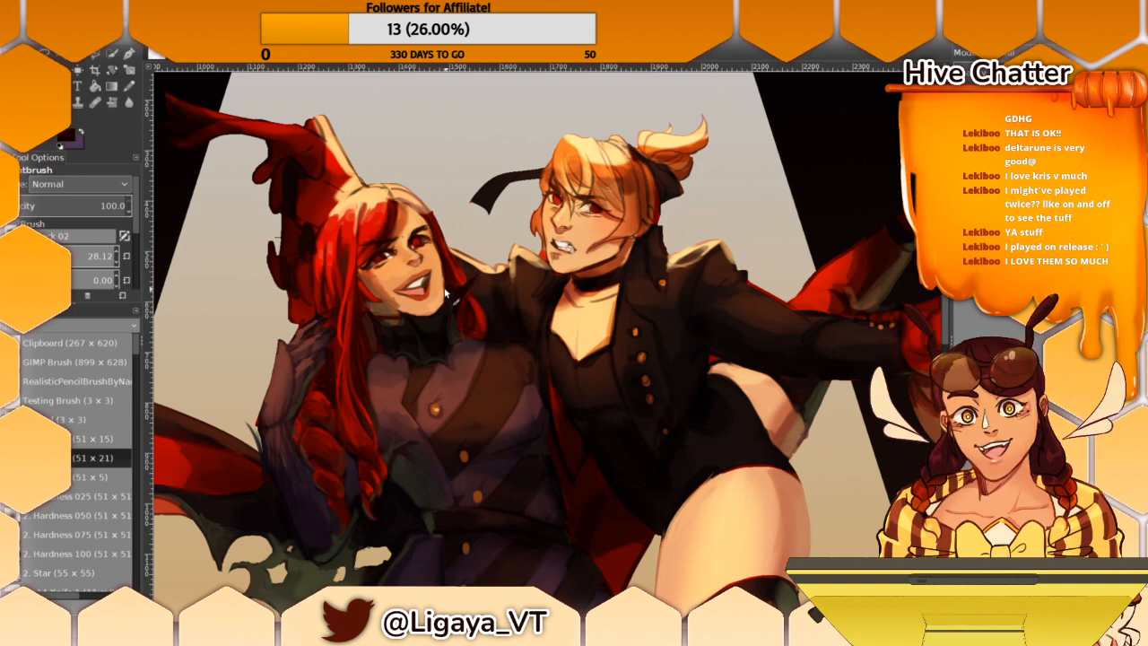
Step: Reset the paint colours to default black and white and retouch around the red-haired character's mouth with a sampled pale cream tone
left_click(61, 145)
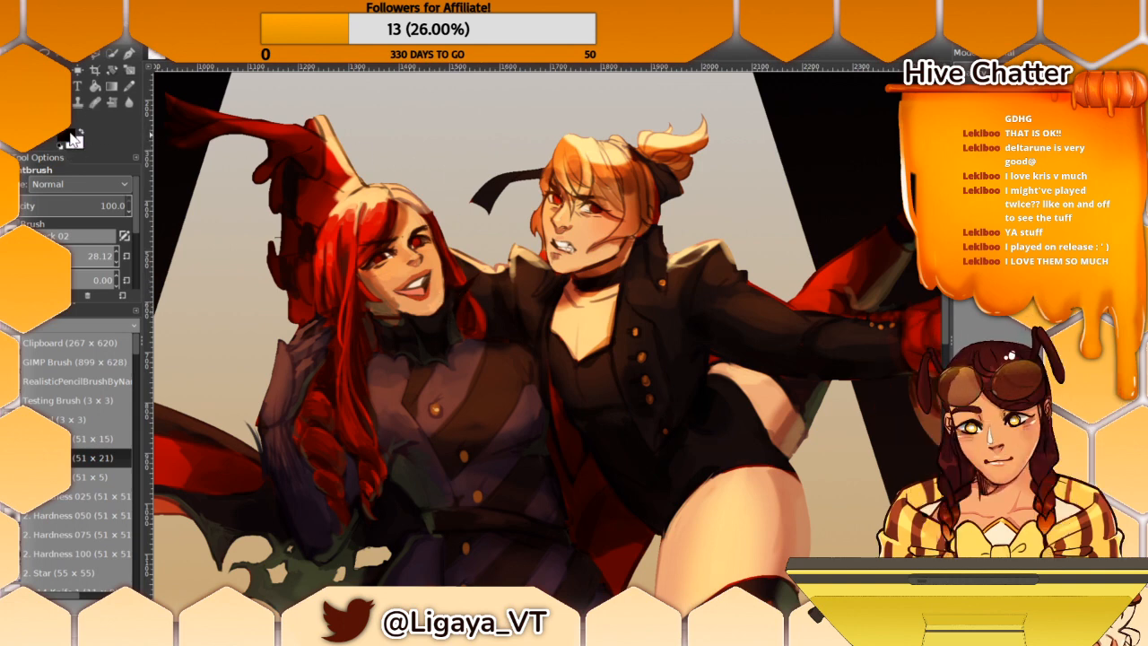
left_click(81, 132)
left_click(370, 189, "ctrl")
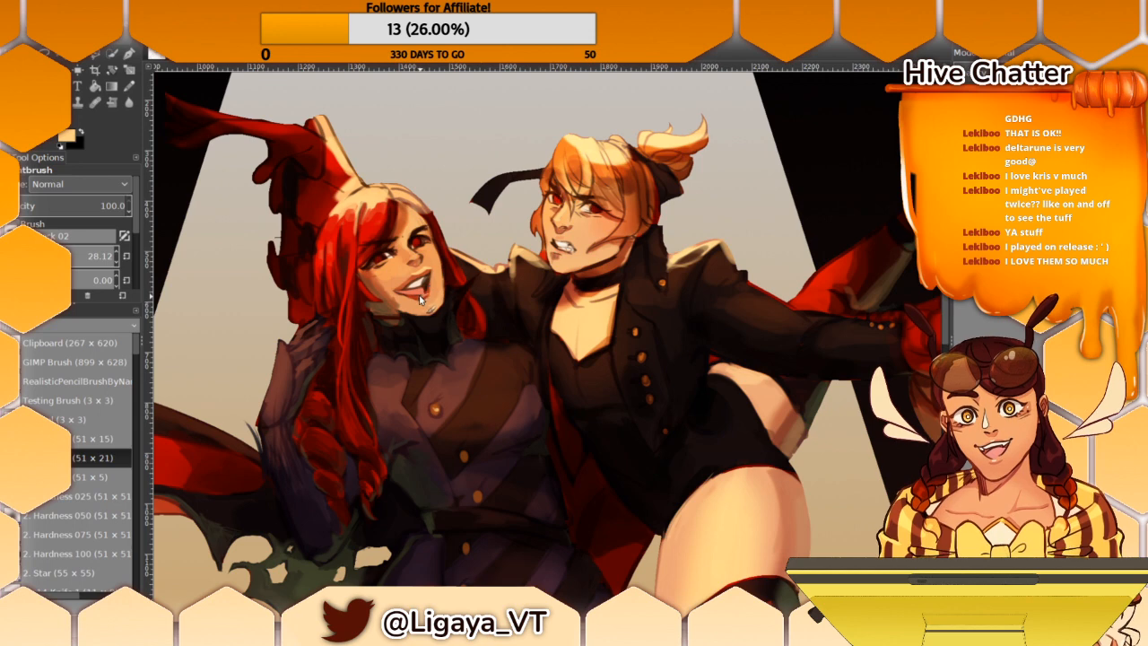
left_click_drag(581, 240, 601, 281)
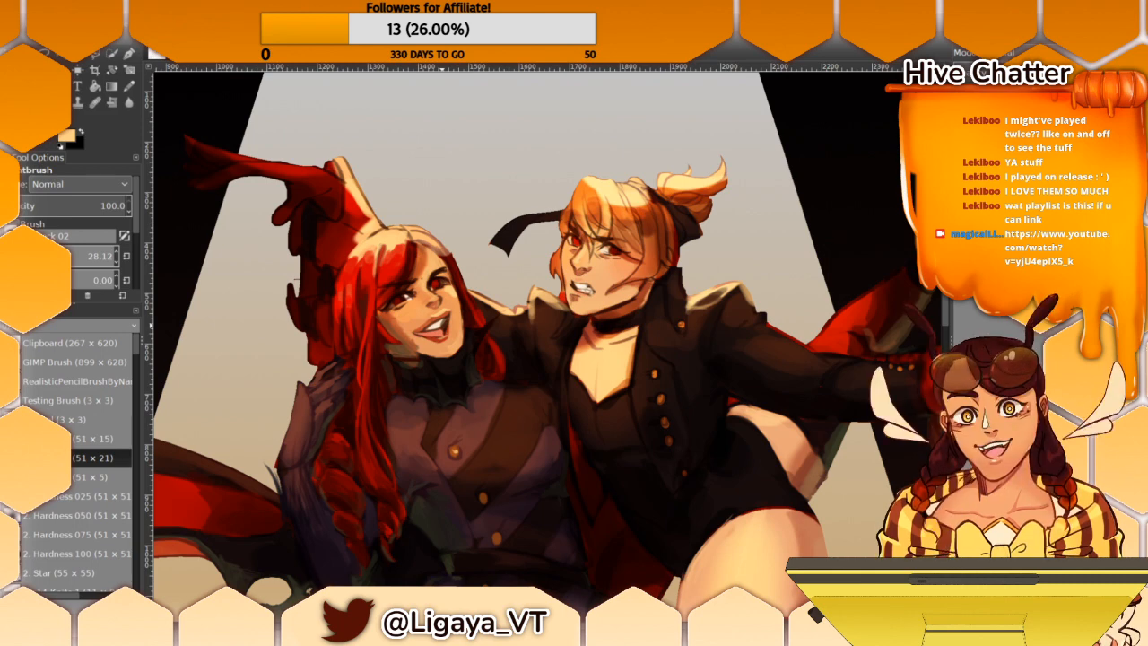
Step: Shade the blond character's black bodice and inner lapel with sampled dark brown tones
left_click(550, 321, "ctrl")
left_click(573, 404, "ctrl")
left_click(614, 397, "ctrl")
left_click(610, 403, "ctrl")
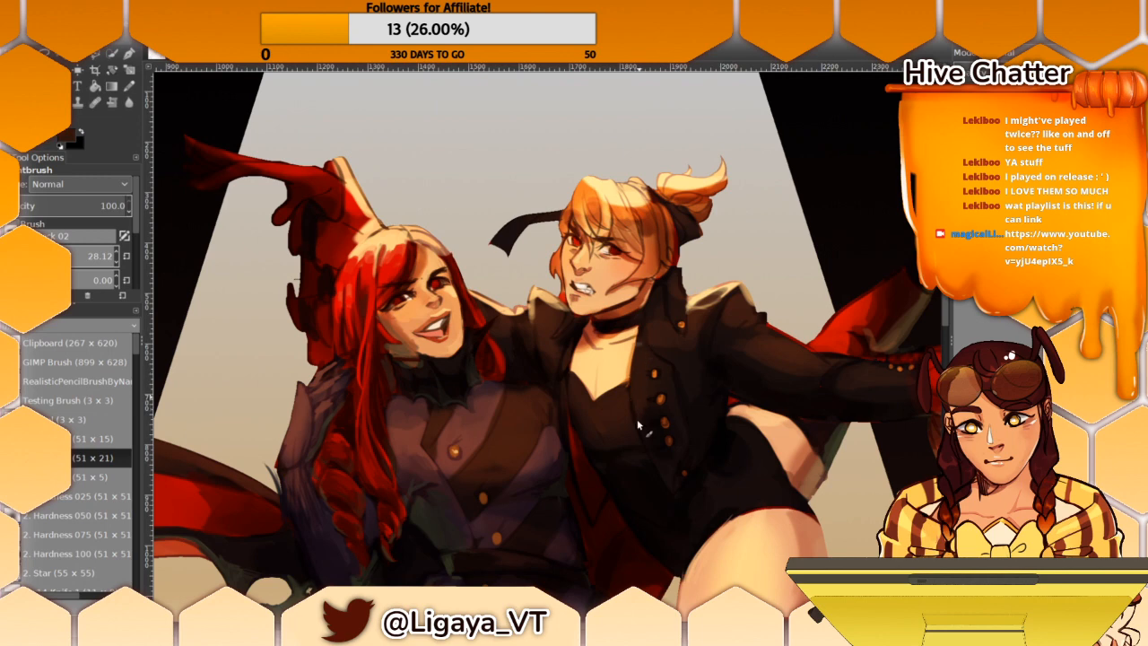
left_click_drag(627, 389, 630, 418)
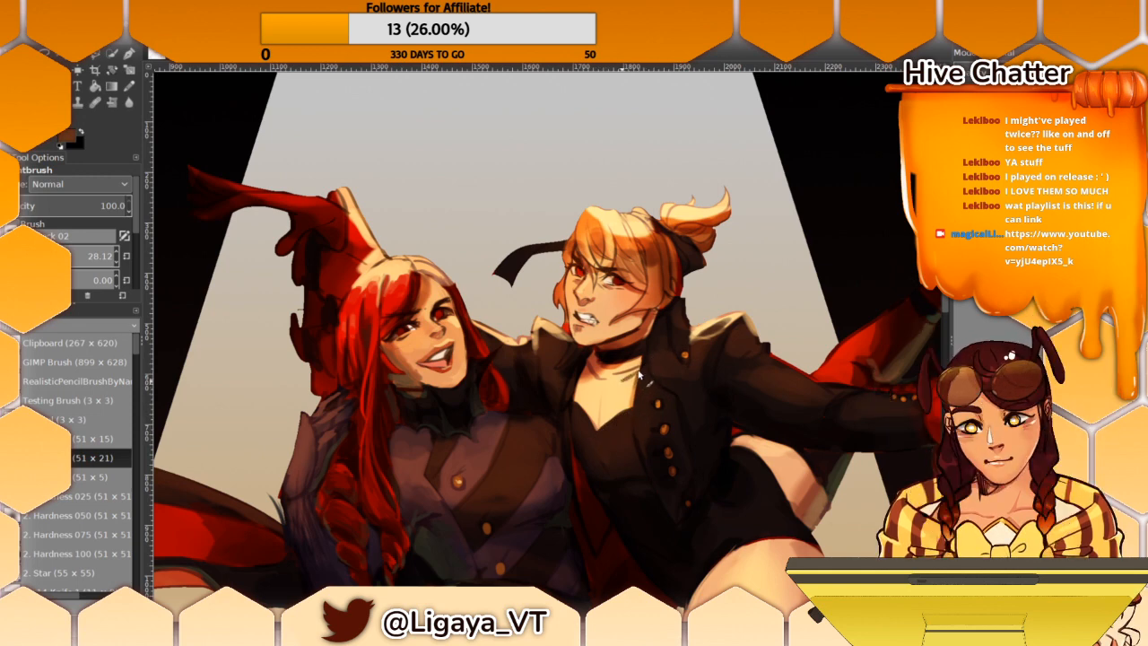
Step: Refine the shadows on the blond character's neck and upper chest with sampled reddish-brown and pale cream skin tones
left_click(632, 355, "ctrl")
left_click(590, 376, "ctrl")
left_click_drag(593, 377, 606, 385)
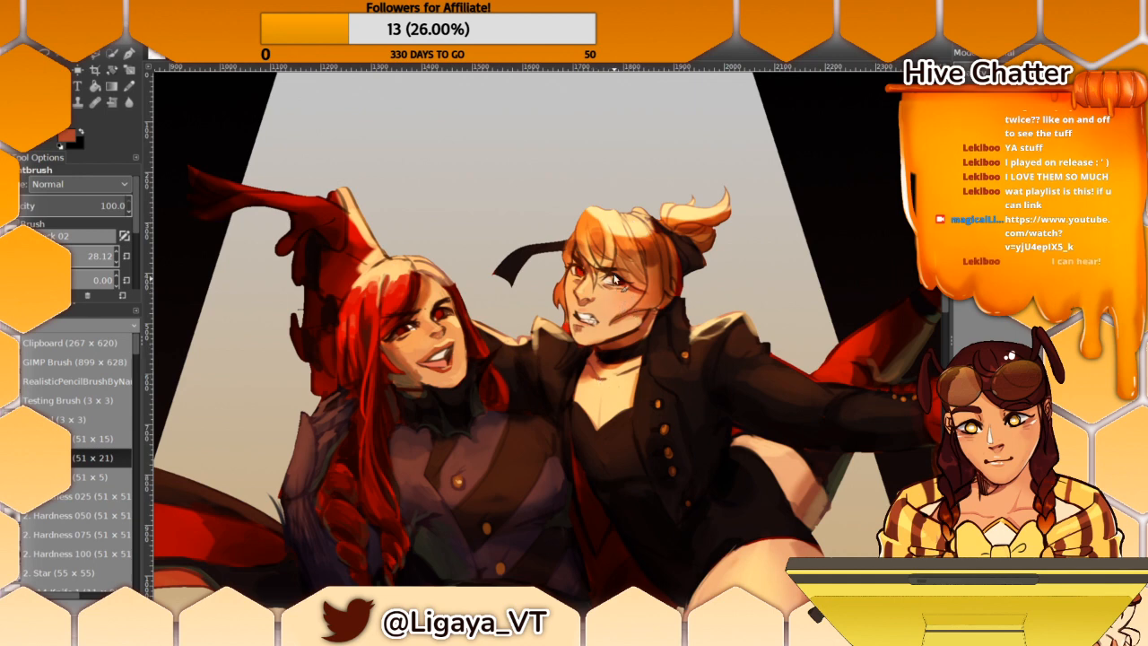
left_click(617, 384, "ctrl")
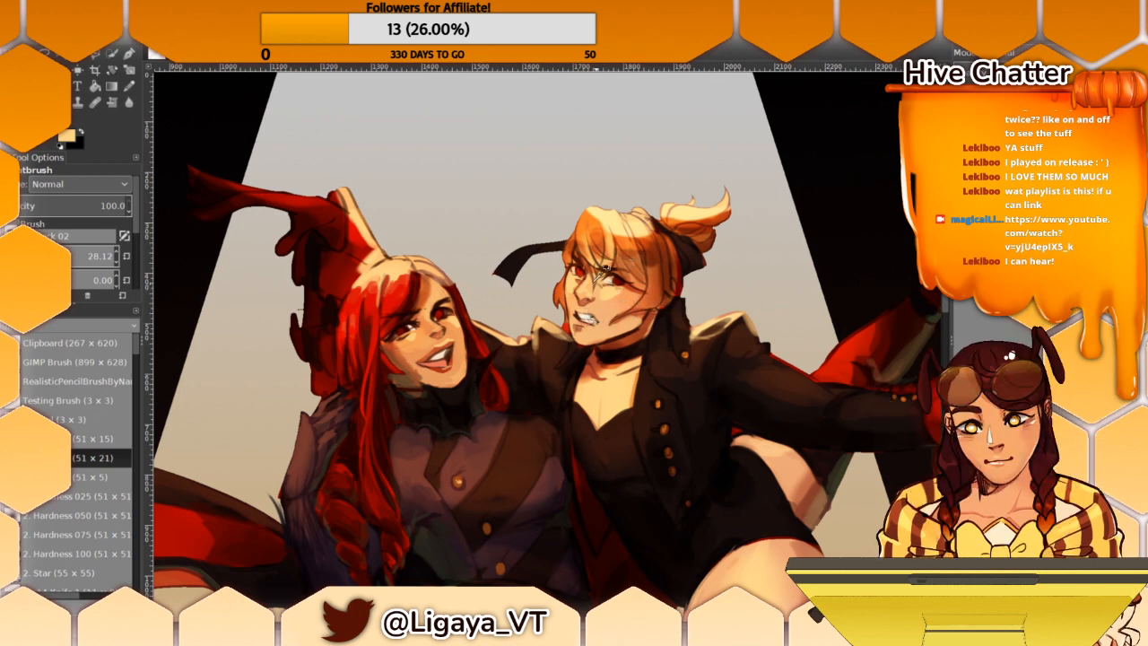
Step: Retouch the blond character's chin and cheek with sampled peach and pale cream skin tones
left_click(443, 343, "ctrl")
left_click_drag(585, 325, 577, 325)
left_click(609, 299, "ctrl")
left_click_drag(611, 293, 605, 306)
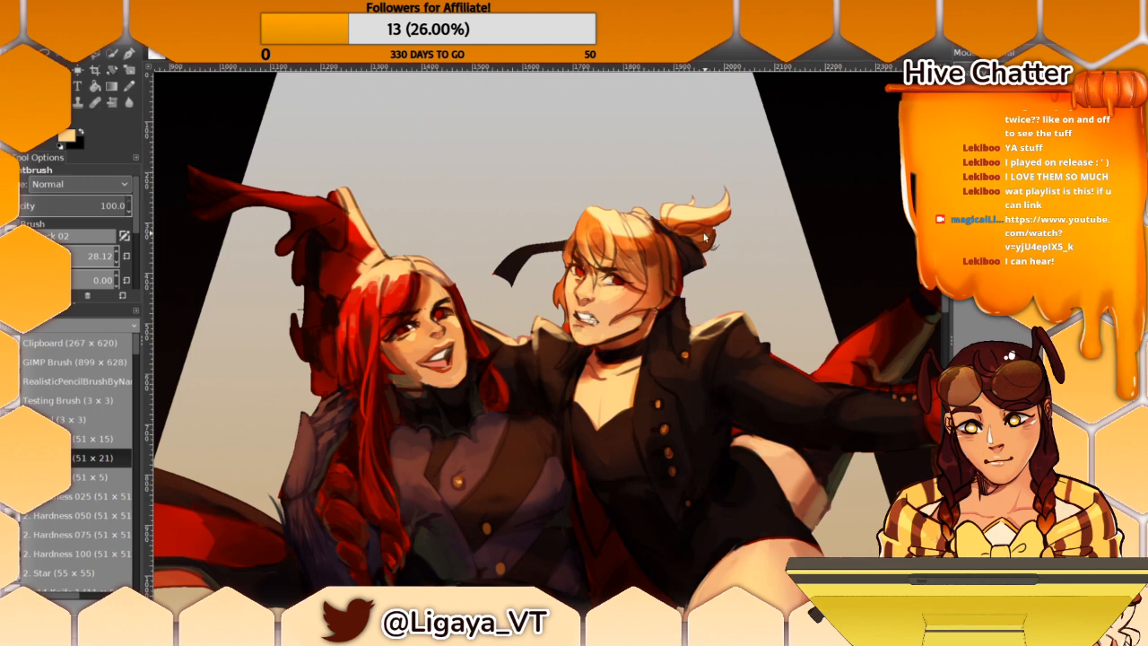
left_click_drag(660, 186, 650, 186)
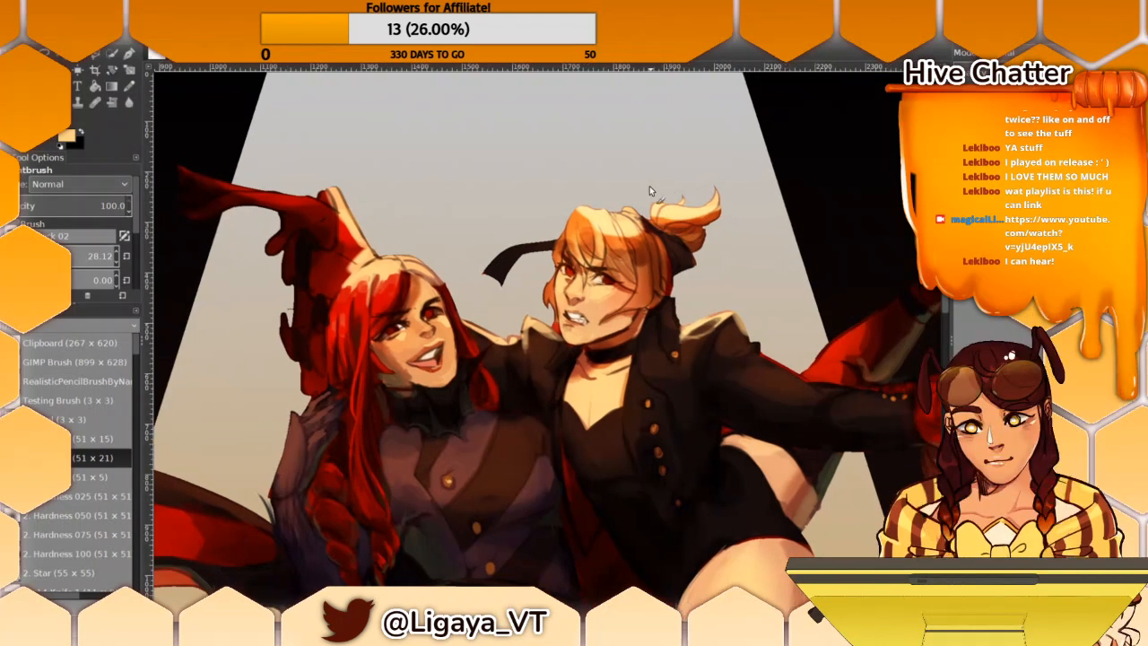
Step: Refine the blond character's jacket collar, lapel and far shoulder with sampled dark brown tones
left_click(766, 331, "ctrl")
left_click_drag(773, 292, 677, 262)
left_click(641, 313, "ctrl")
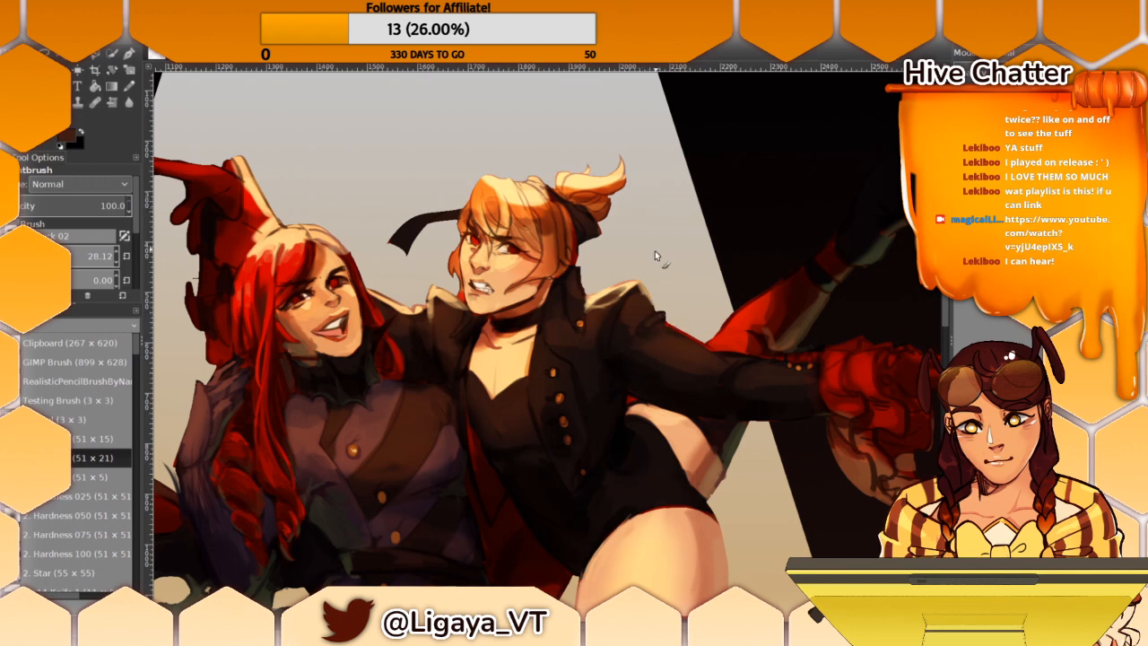
left_click_drag(654, 251, 669, 286)
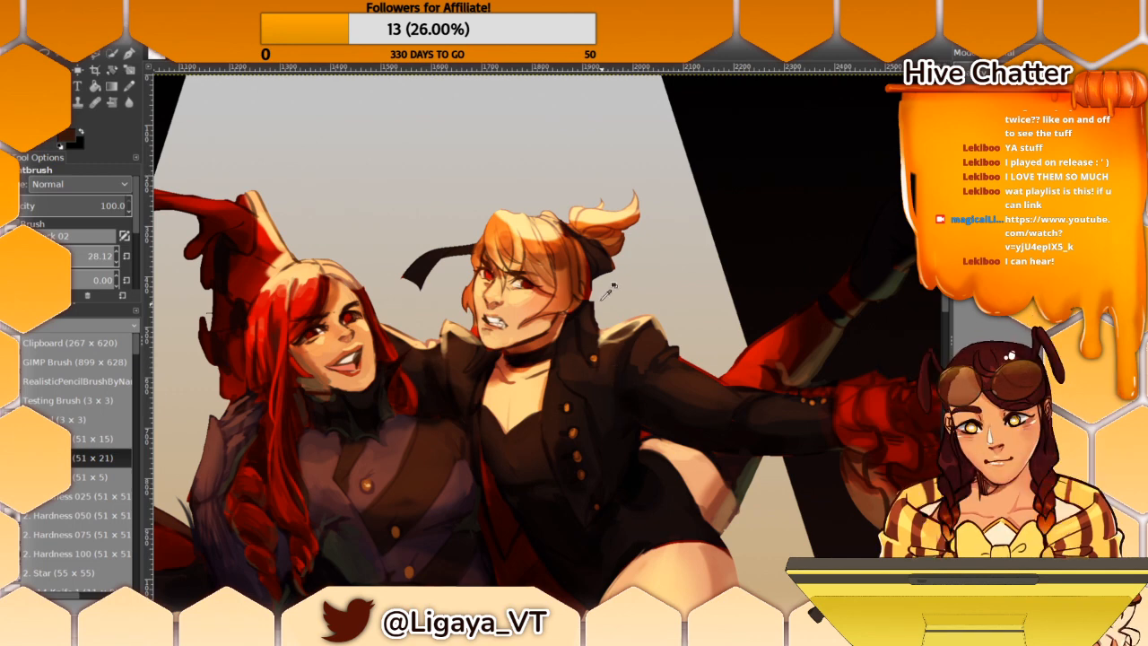
left_click(577, 337, "ctrl")
left_click_drag(675, 329, 682, 347)
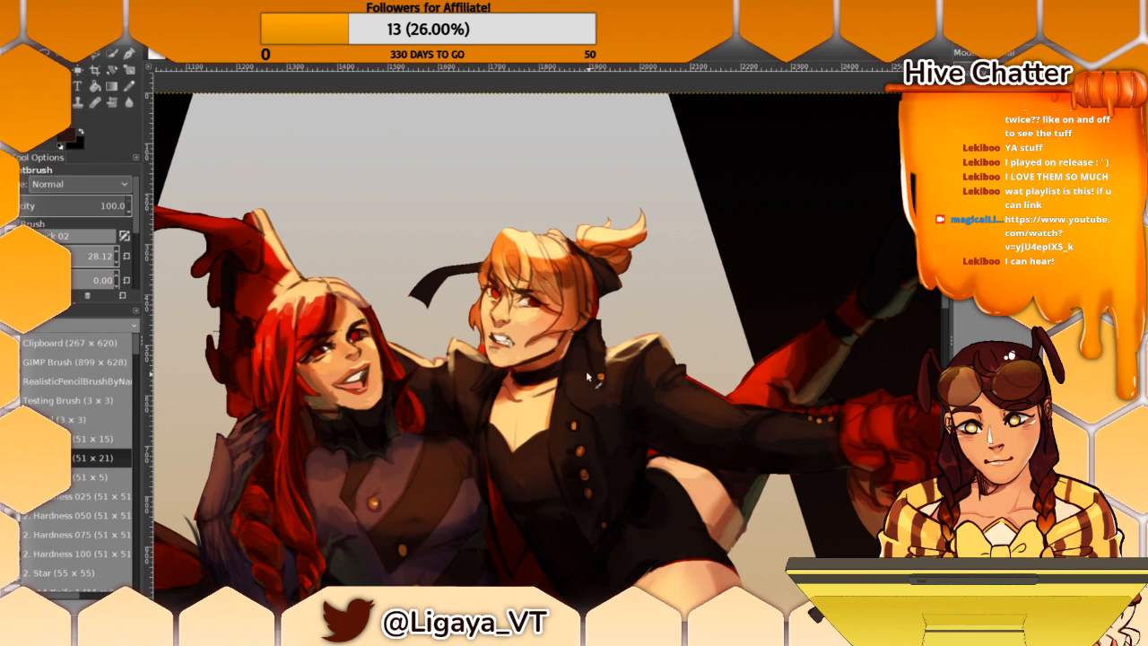
left_click_drag(611, 381, 606, 321)
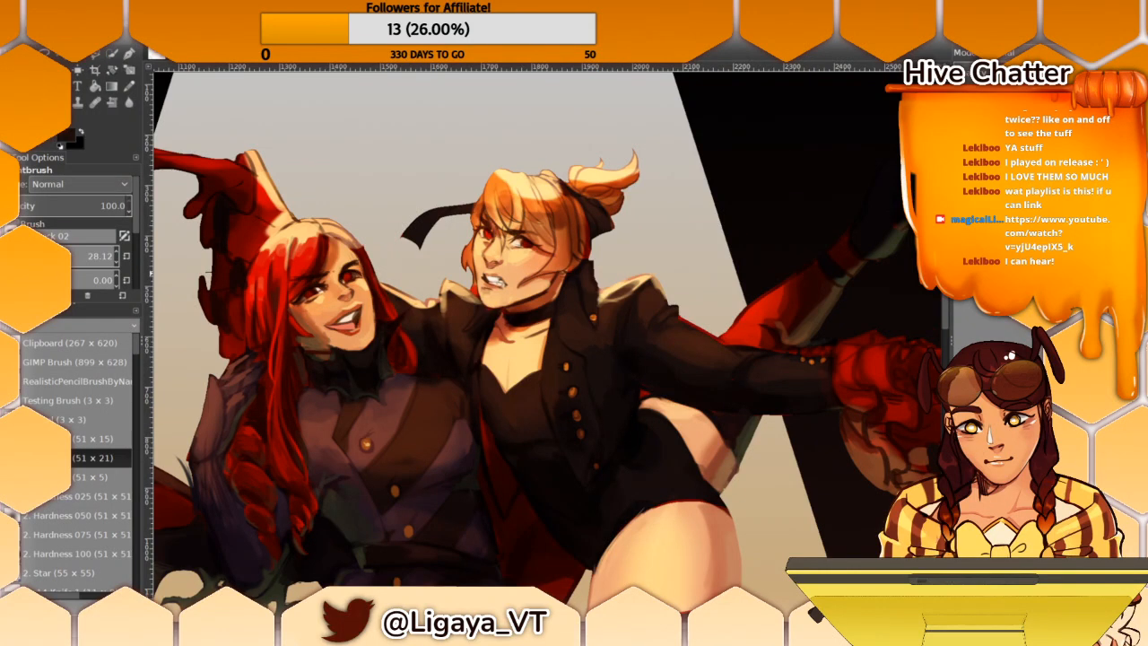
Step: Set the brush size to 14.56 and detail the blond character's jacket collar edge with sampled dark and pale cream tones
left_click_drag(28, 257, 37, 256)
left_click_drag(83, 257, 87, 258)
key("shift+e")
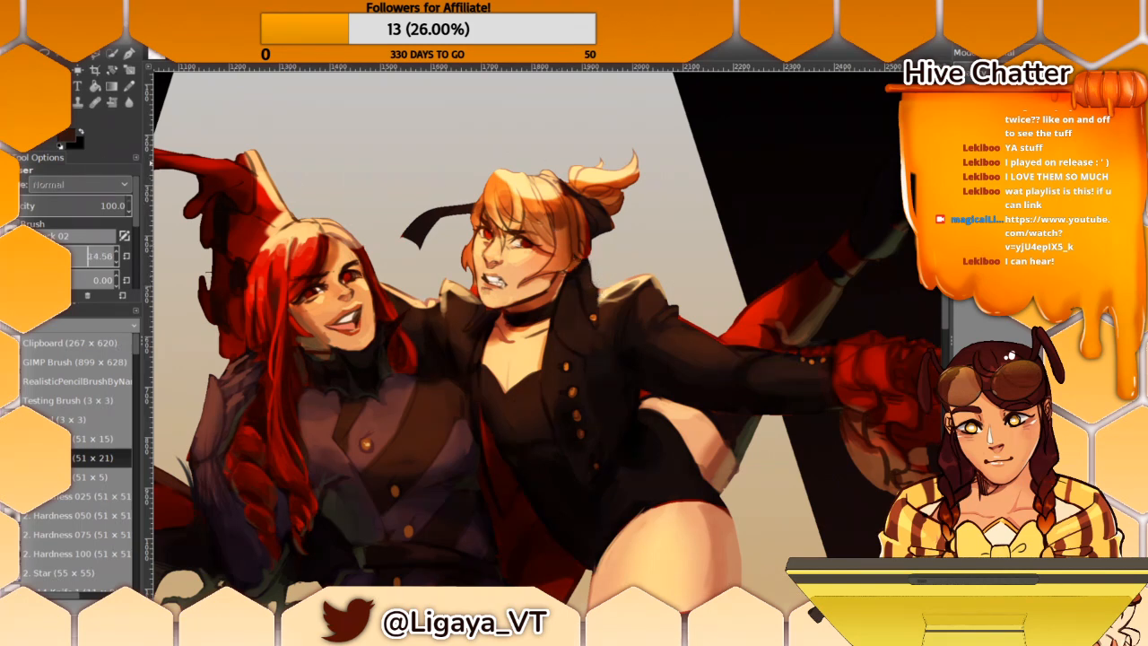
key("p")
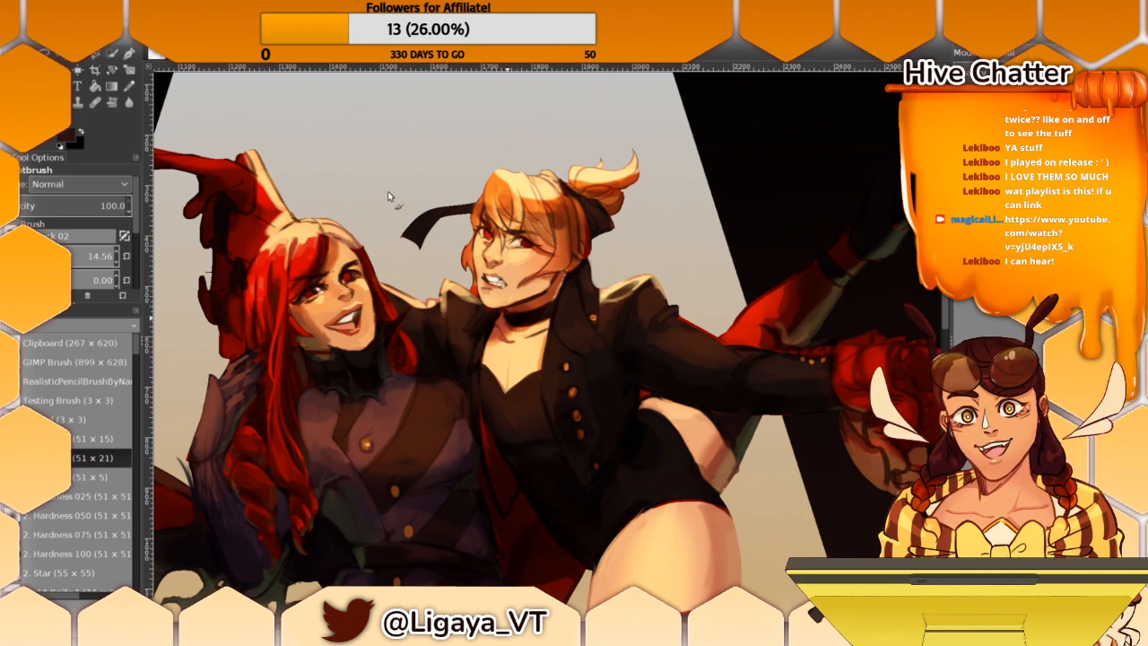
left_click_drag(469, 219, 487, 293)
left_click(470, 373, "ctrl")
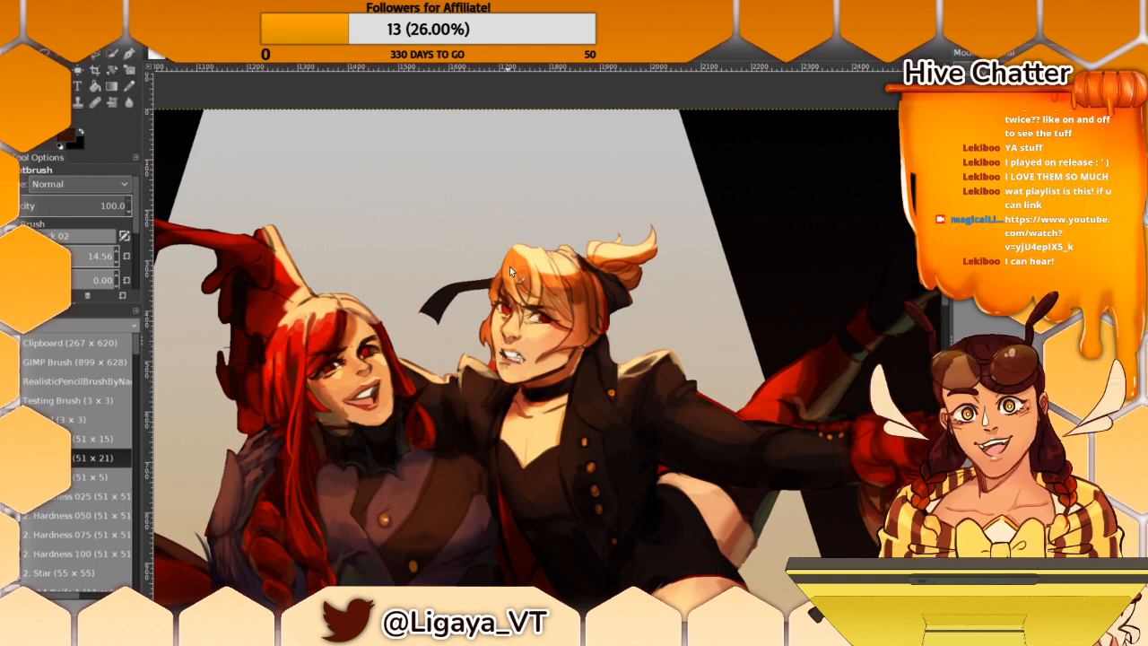
left_click(634, 357, "ctrl")
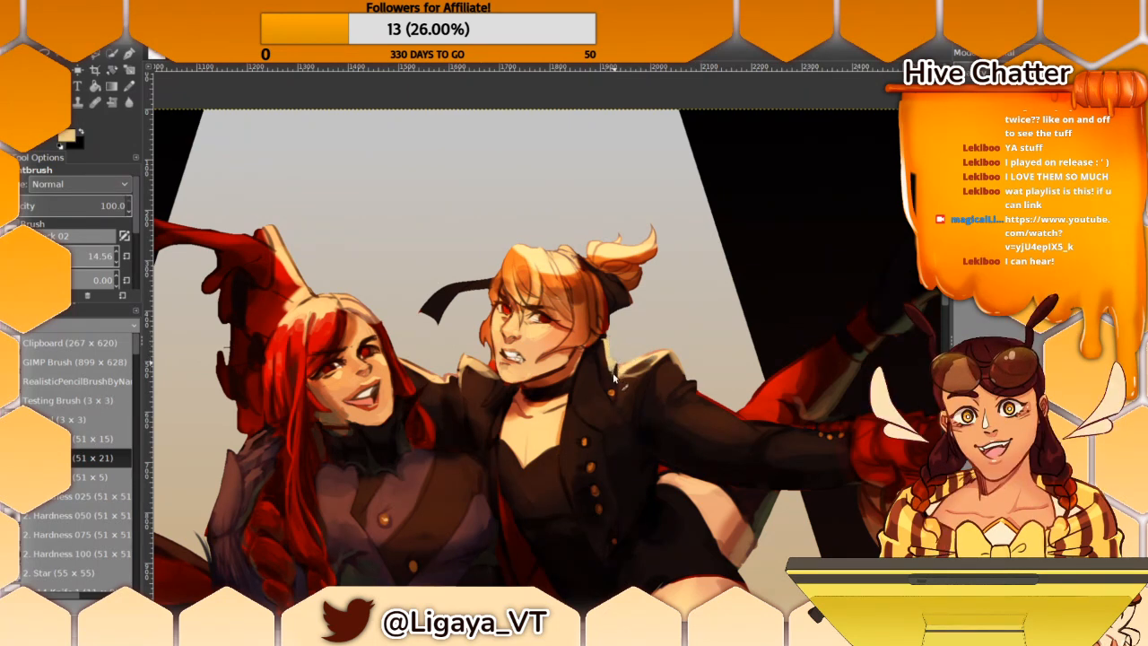
left_click_drag(650, 273, 659, 289)
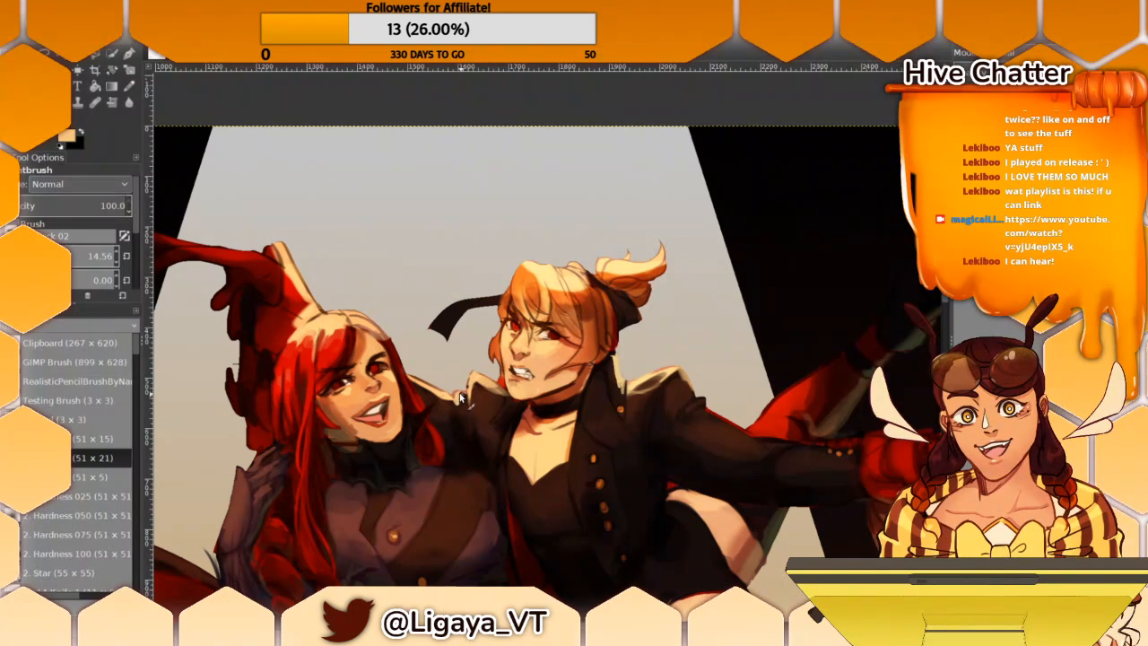
Step: Define the lit edges of both of the blond character's jacket shoulders with sampled dark brown, tan and cream tones
left_click(474, 393, "ctrl")
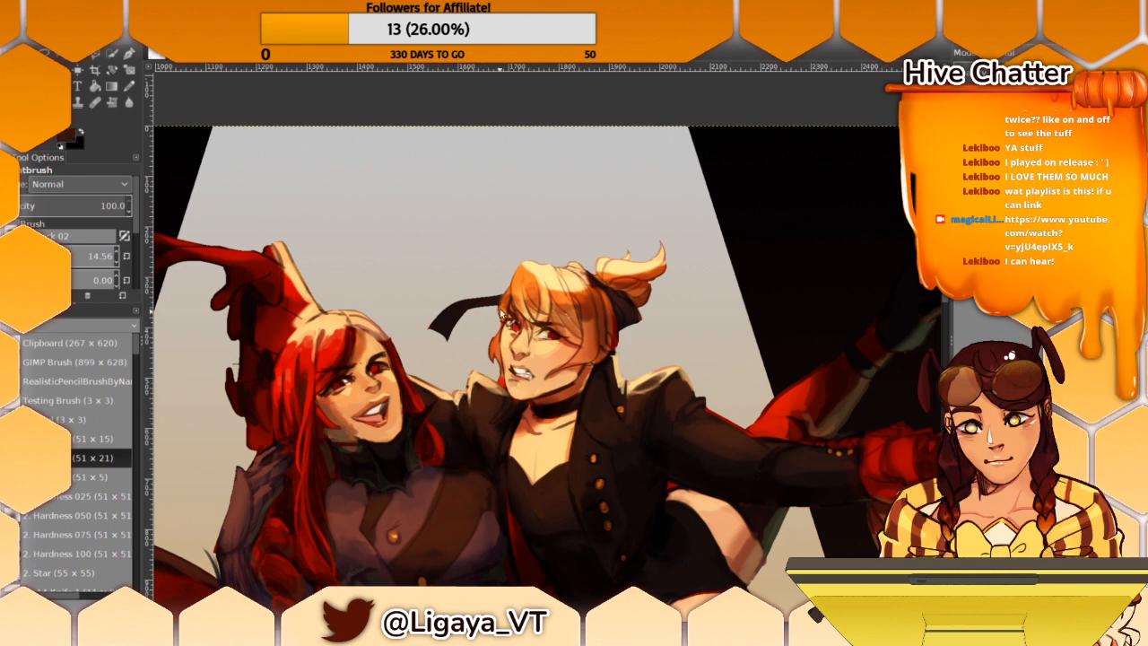
scroll(467, 415, "up", 2)
left_click(471, 418, "ctrl")
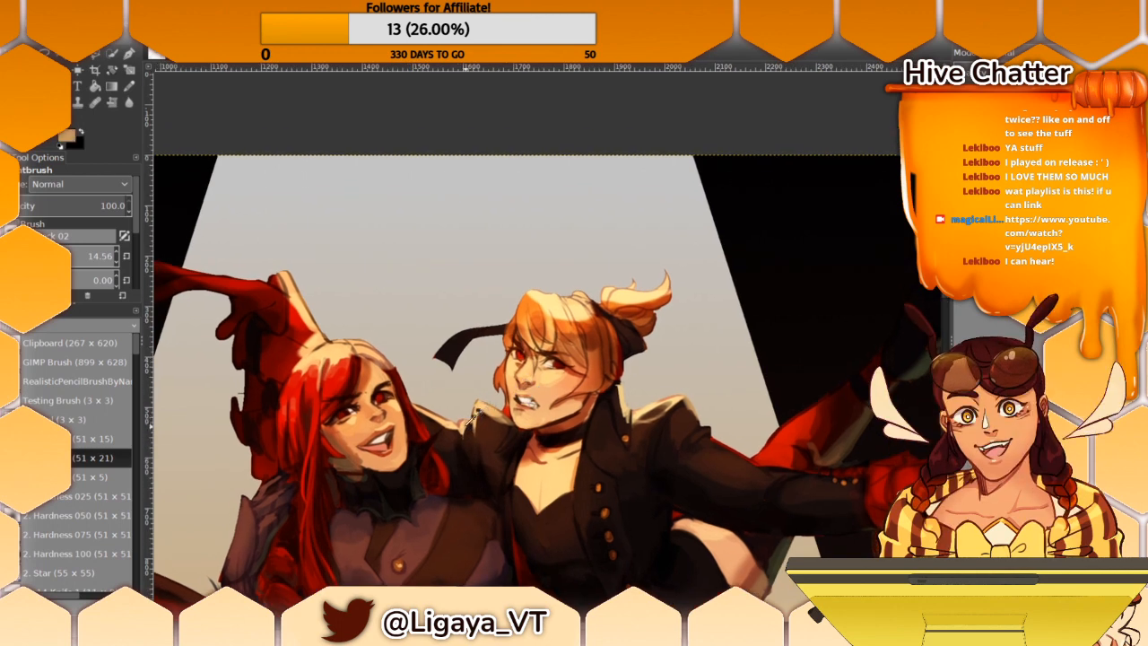
left_click(456, 434, "ctrl")
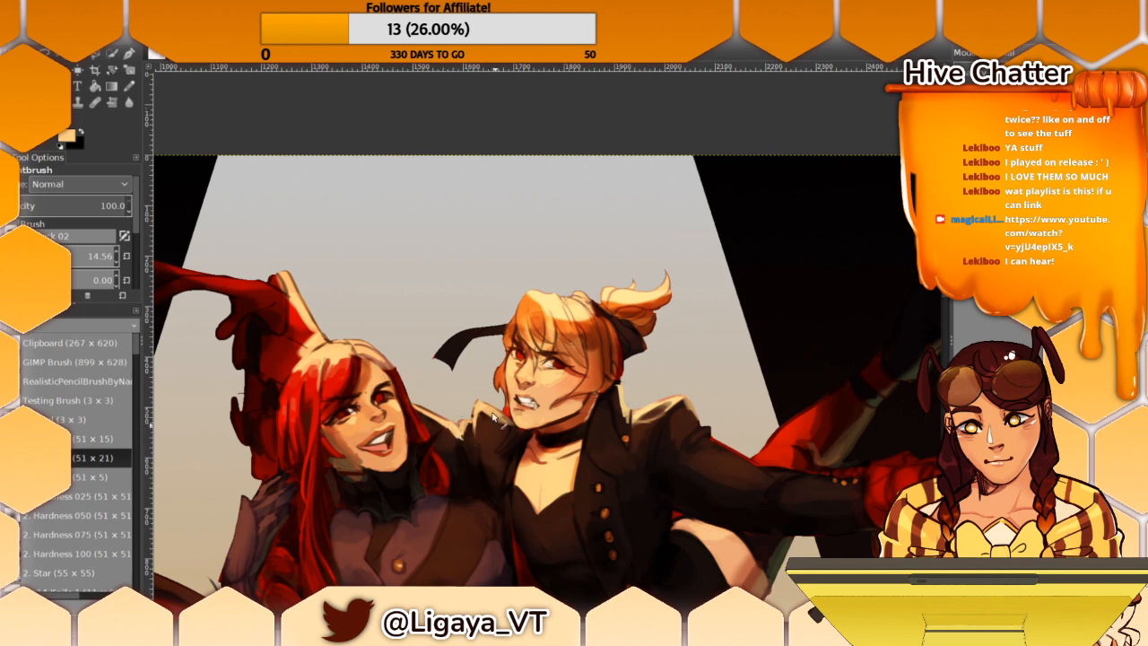
left_click_drag(626, 325, 548, 248)
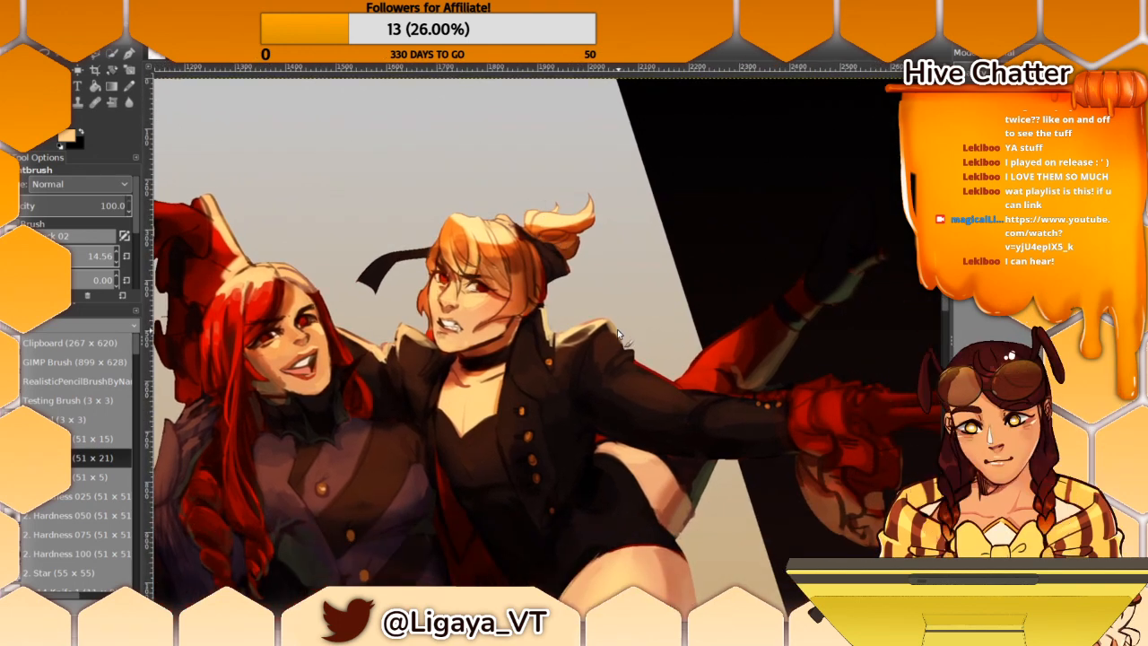
left_click(618, 327, "ctrl")
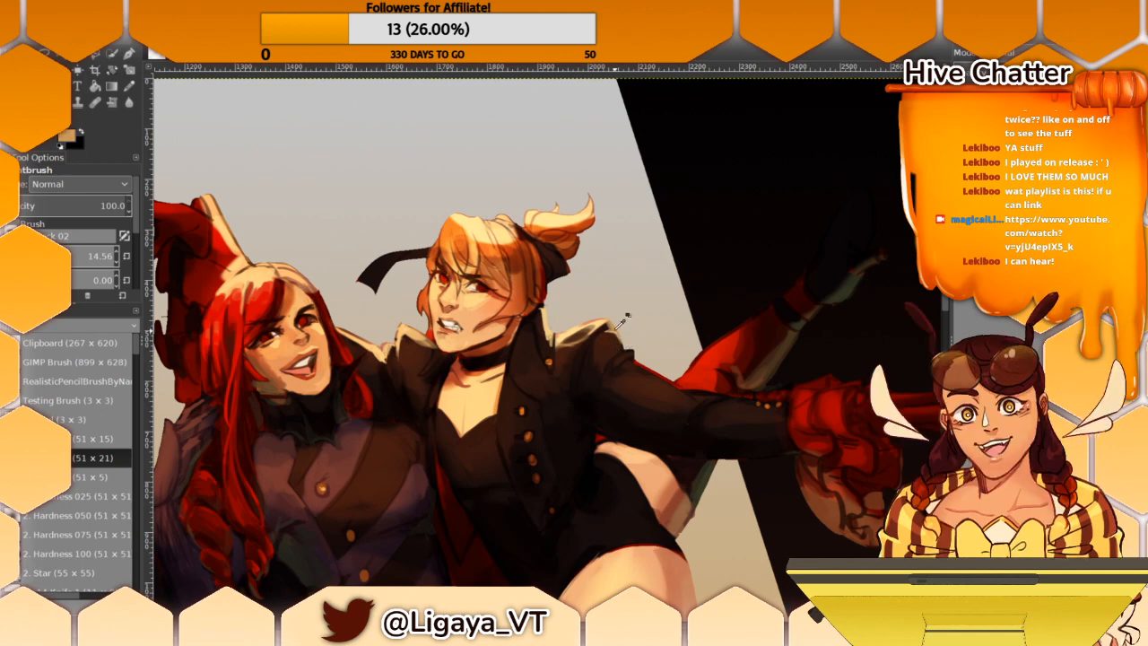
left_click_drag(619, 309, 573, 299)
Step: Shade the blond character's outstretched black sleeve and underarm with sampled dark tones
left_click(646, 389, "ctrl")
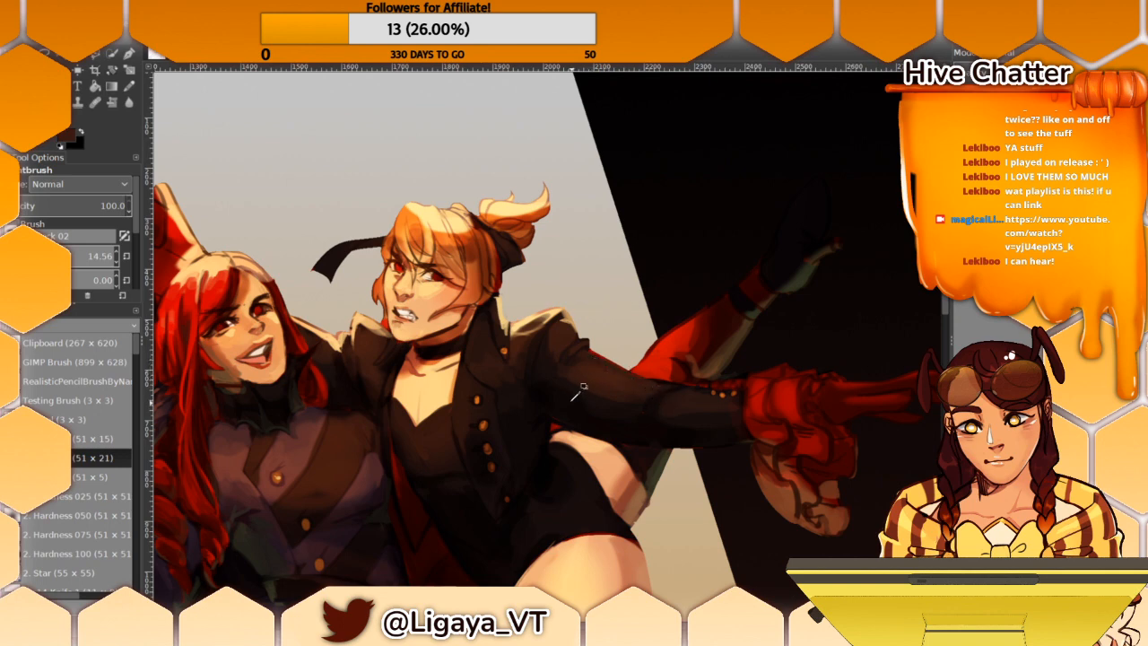
left_click(560, 420, "ctrl")
left_click(569, 403, "ctrl")
key("space")
left_click_drag(587, 311, 594, 319)
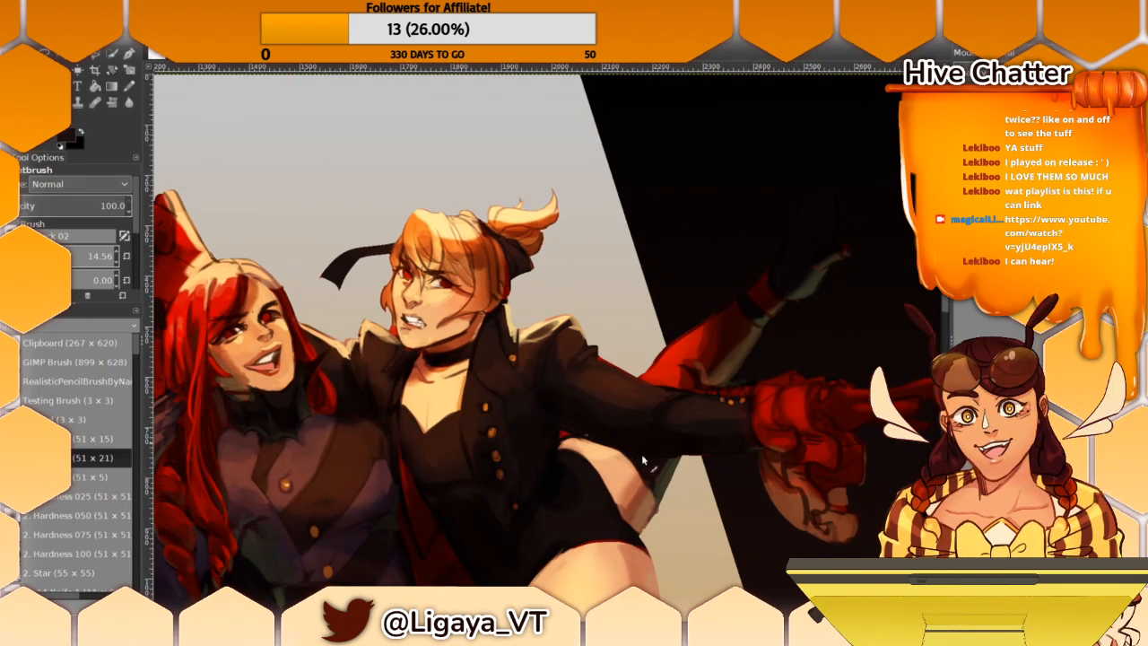
Step: Refine the pale highlights on the crown of the red-haired character's hair with sampled peach and cream tones
key("space")
left_click_drag(575, 229, 651, 373)
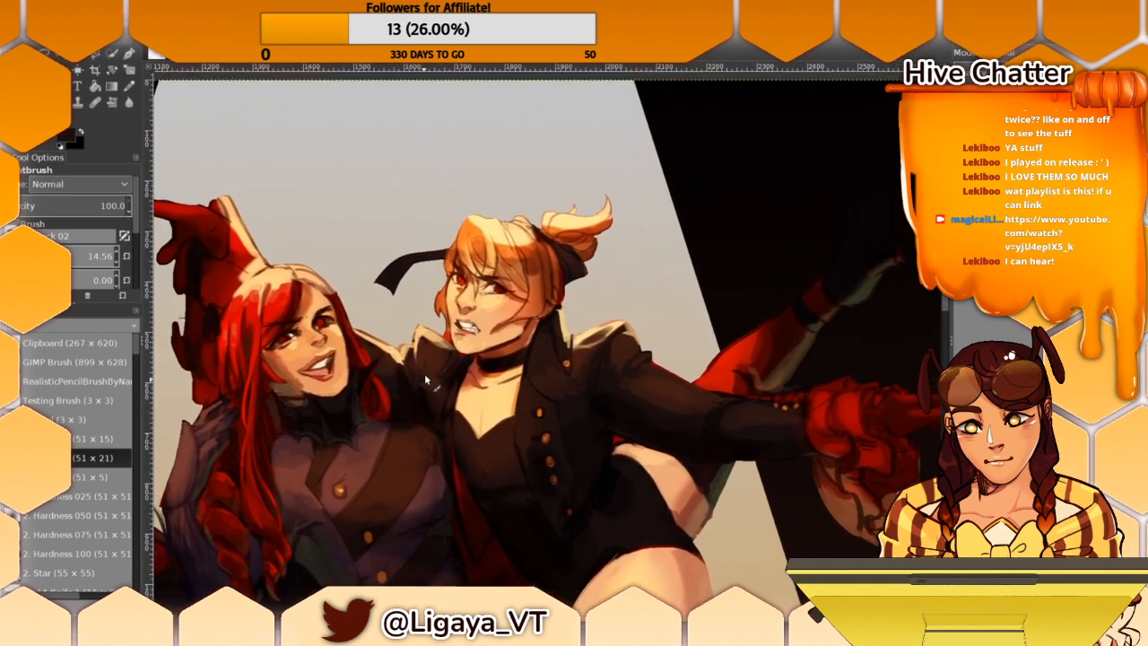
left_click_drag(469, 383, 525, 438)
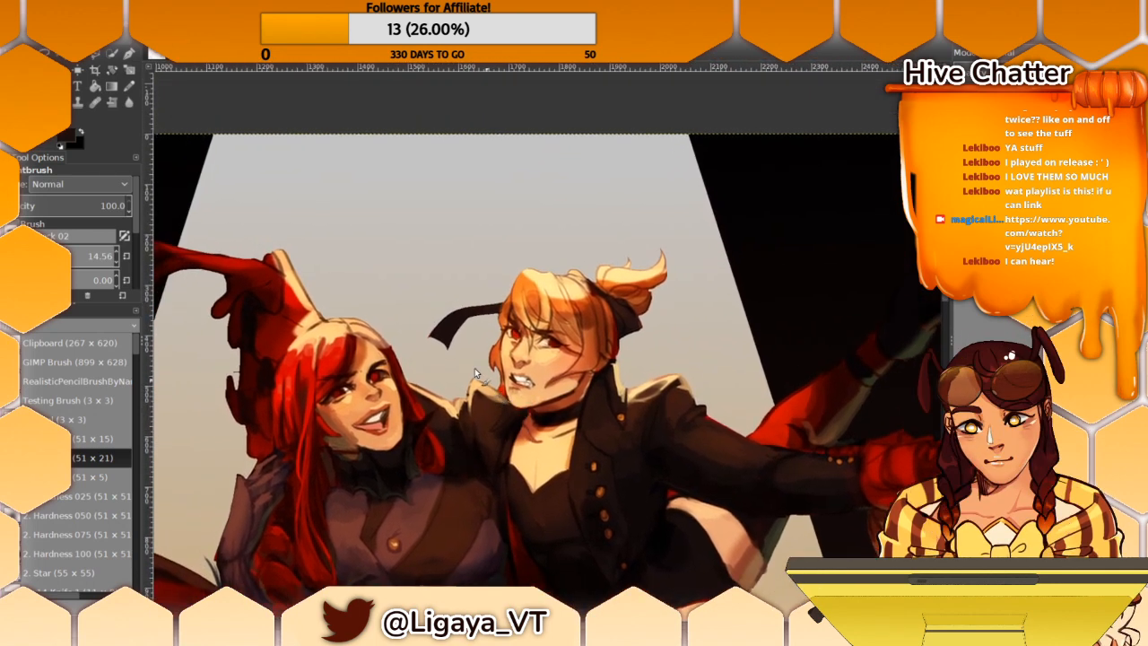
left_click(375, 334, "ctrl")
left_click(380, 321, "ctrl")
left_click_drag(384, 303, 417, 337)
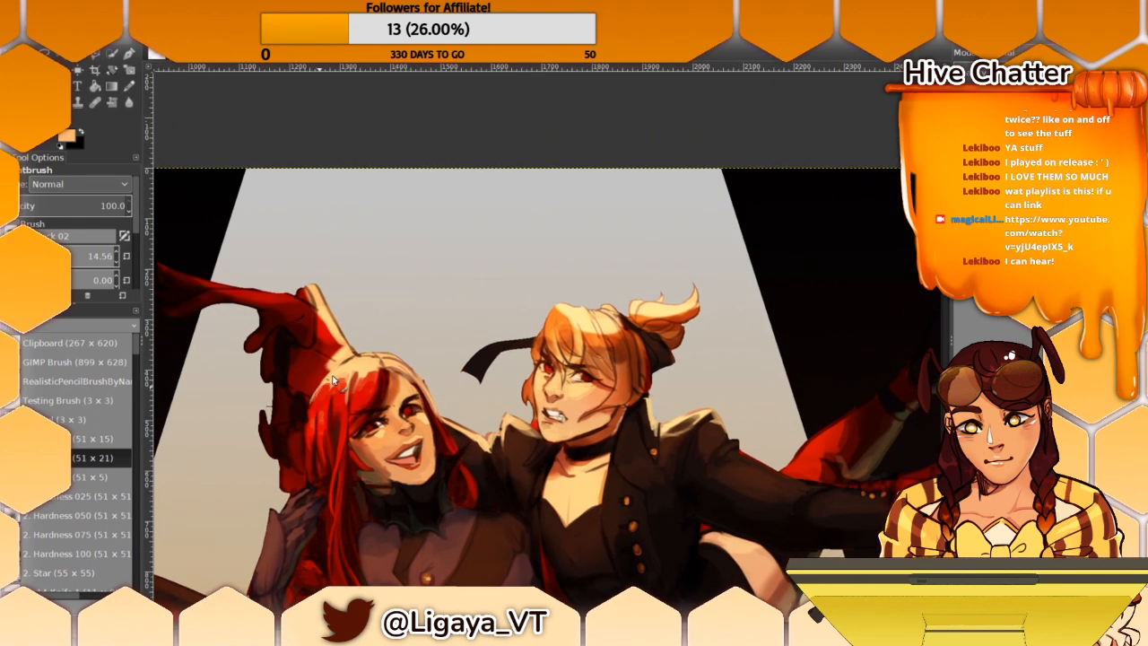
left_click_drag(356, 319, 389, 413)
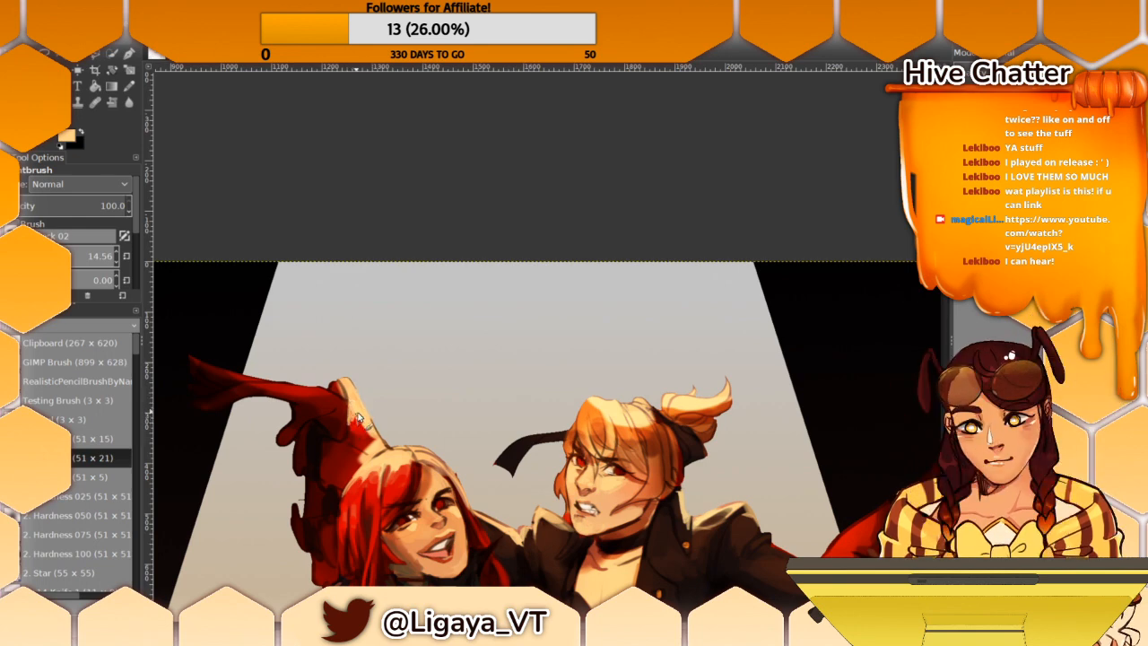
Step: Refine the blond character's hair and face with sampled pale cream and skin tones
scroll(351, 415, "down", 3)
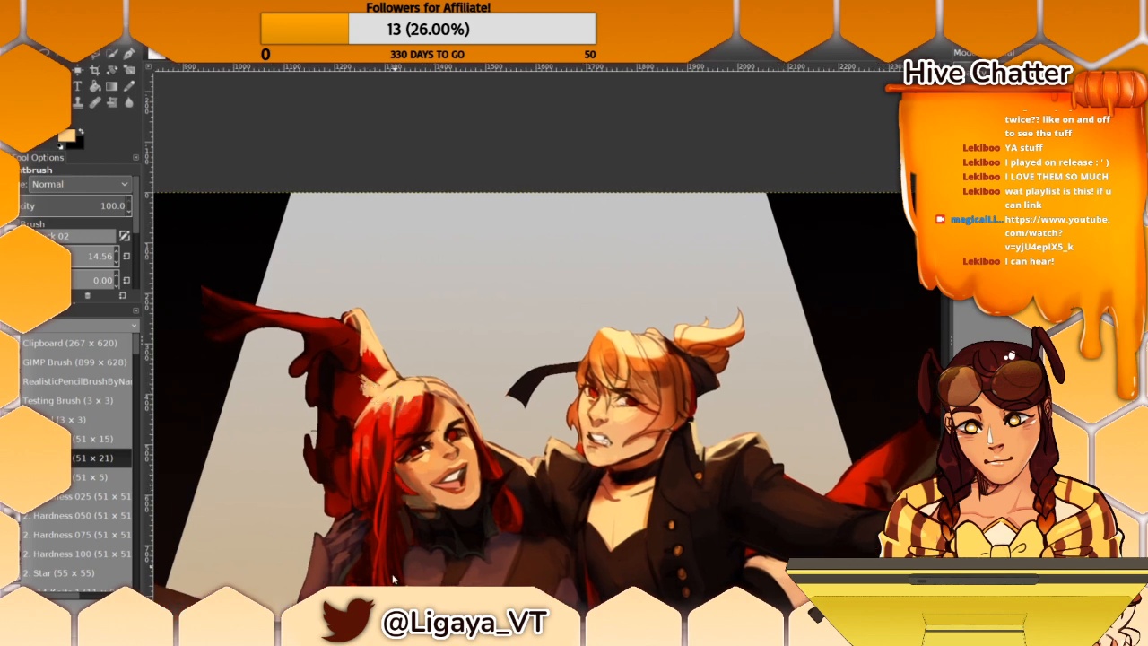
left_click(266, 606)
left_click(266, 581)
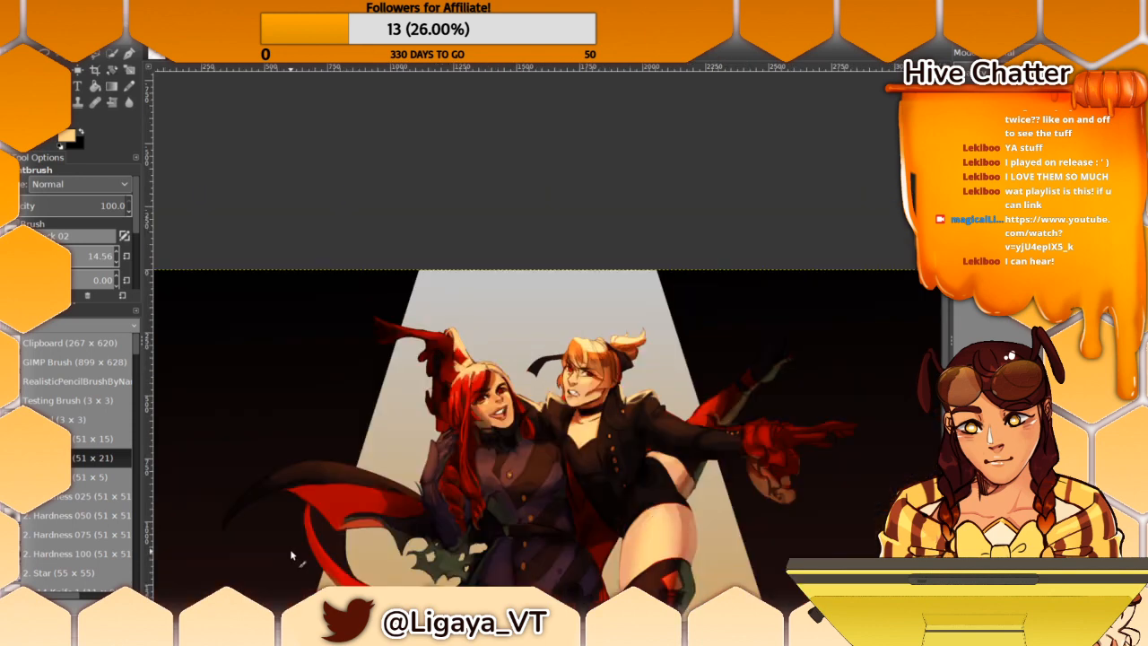
scroll(278, 488, "down", 3)
scroll(289, 424, "up", 2)
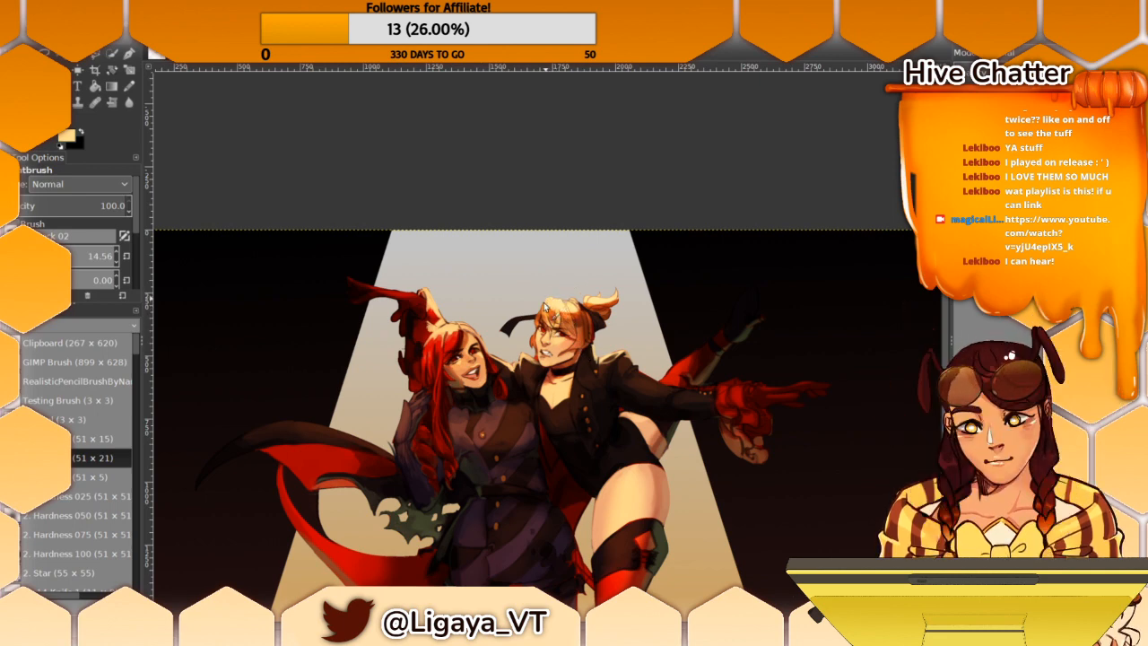
left_click(597, 300, "ctrl")
left_click(551, 293, "ctrl")
scroll(571, 260, "down", 1)
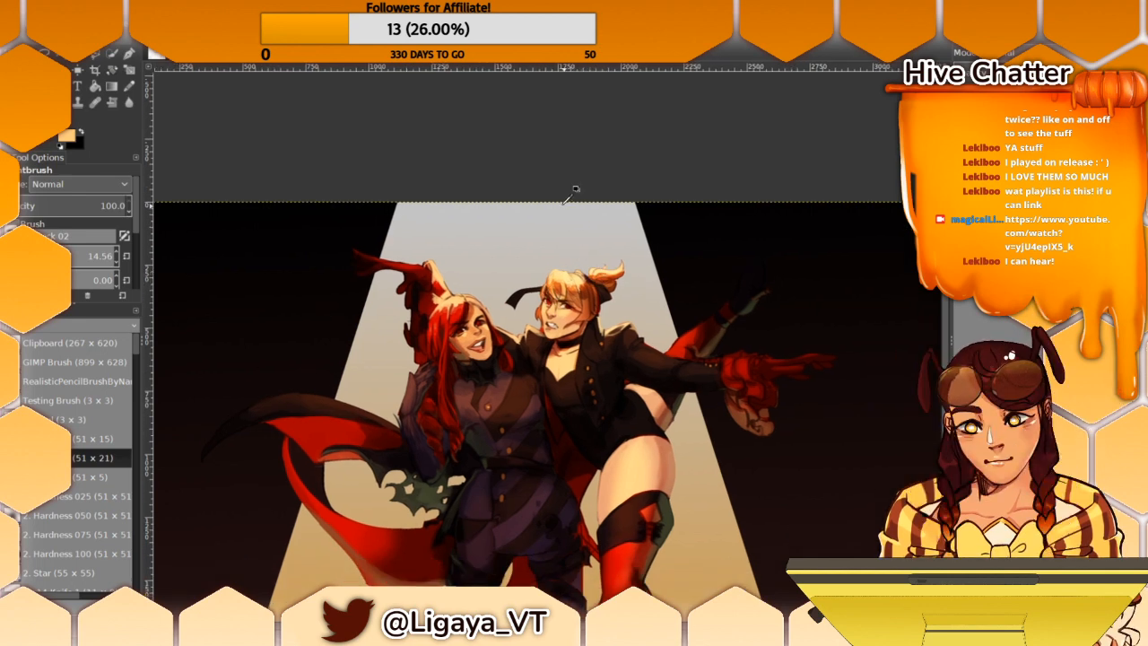
left_click(566, 313, "ctrl")
left_click(567, 310, "ctrl")
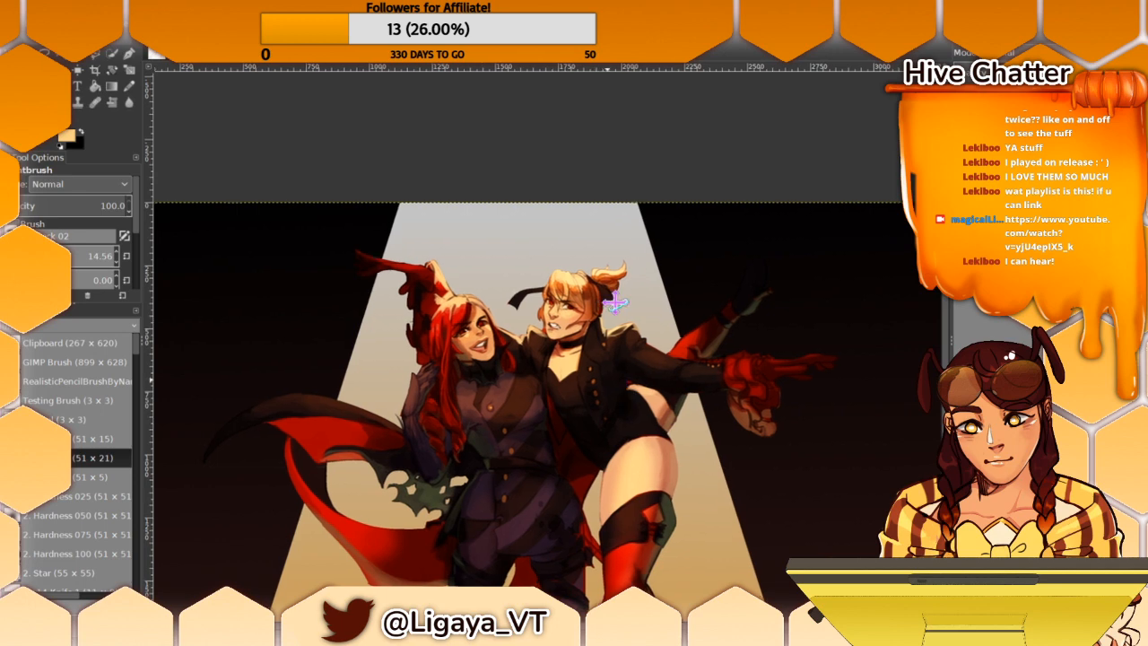
Step: Set the brush size to 294.82 and soften the blond character's thigh, face and hair with sampled skin and blond tones
scroll(610, 341, "down", 3)
scroll(613, 342, "up", 1)
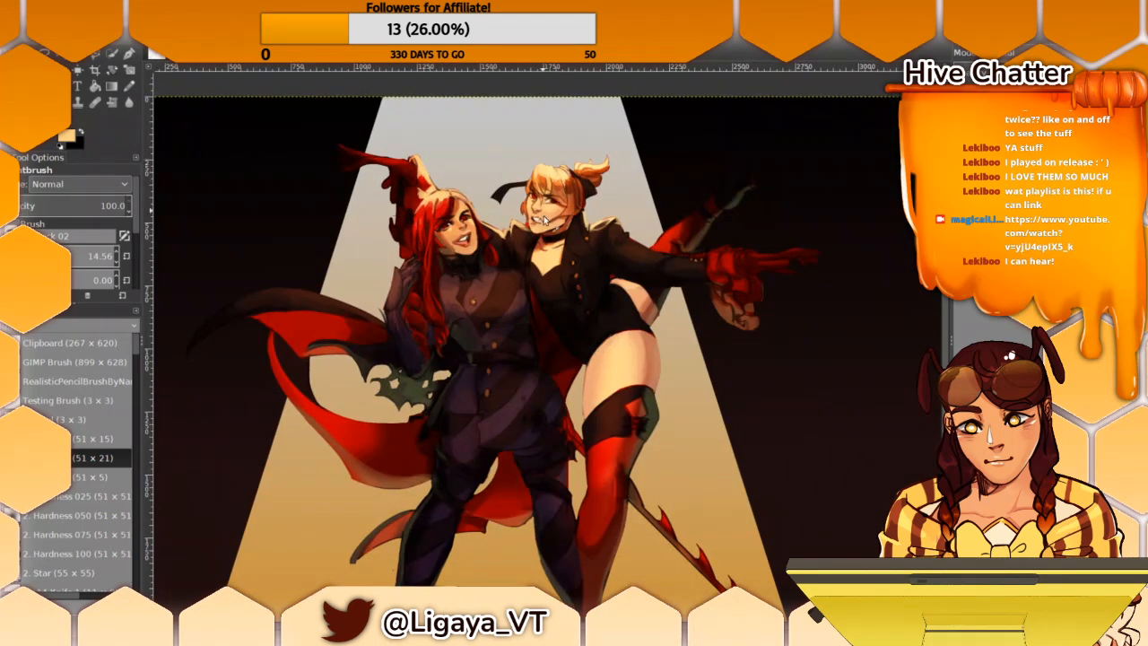
left_click(60, 256)
left_click(597, 373, "ctrl")
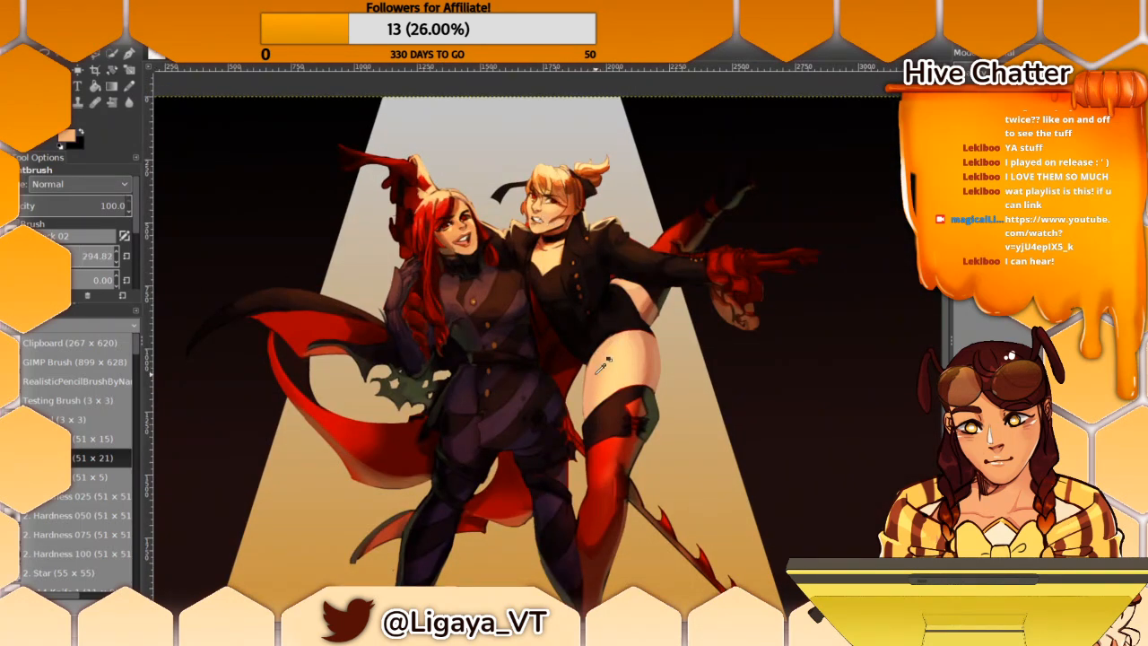
left_click(554, 210, "ctrl")
left_click(552, 213, "ctrl")
left_click(557, 197, "ctrl")
left_click(543, 171, "ctrl")
left_click_drag(624, 271, 620, 263)
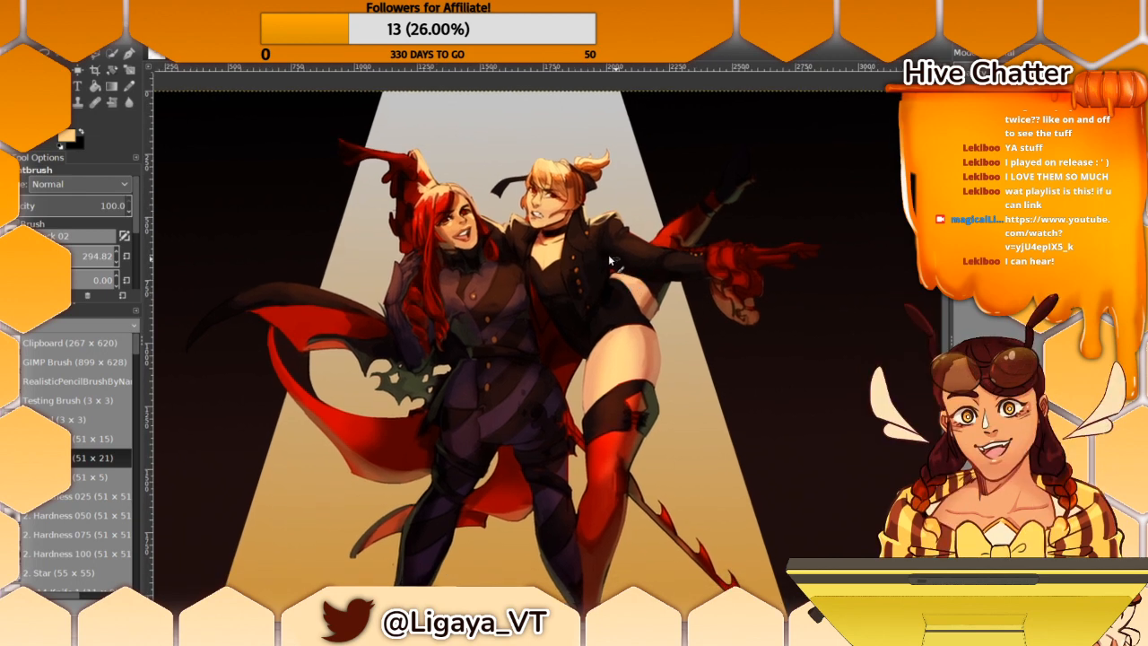
scroll(515, 264, "down", 2, "ctrl")
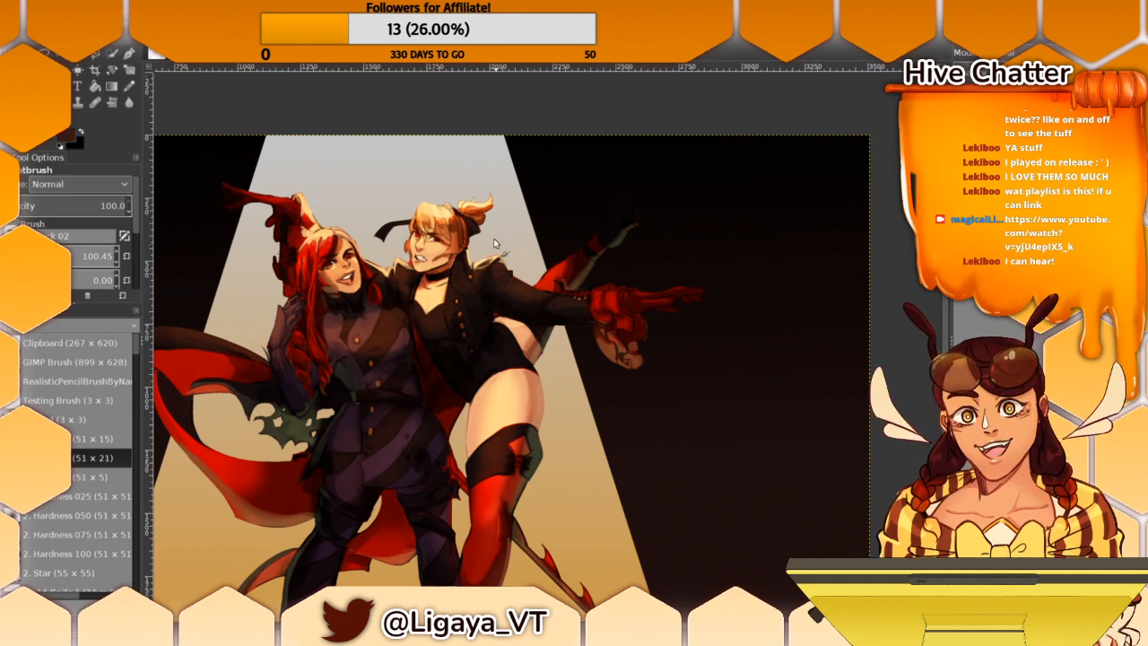
Step: Shade the blond character's black jacket with a dark tone sampled from its shoulder
left_click(108, 261)
left_click(507, 271, "ctrl")
left_click_drag(561, 310, 570, 342)
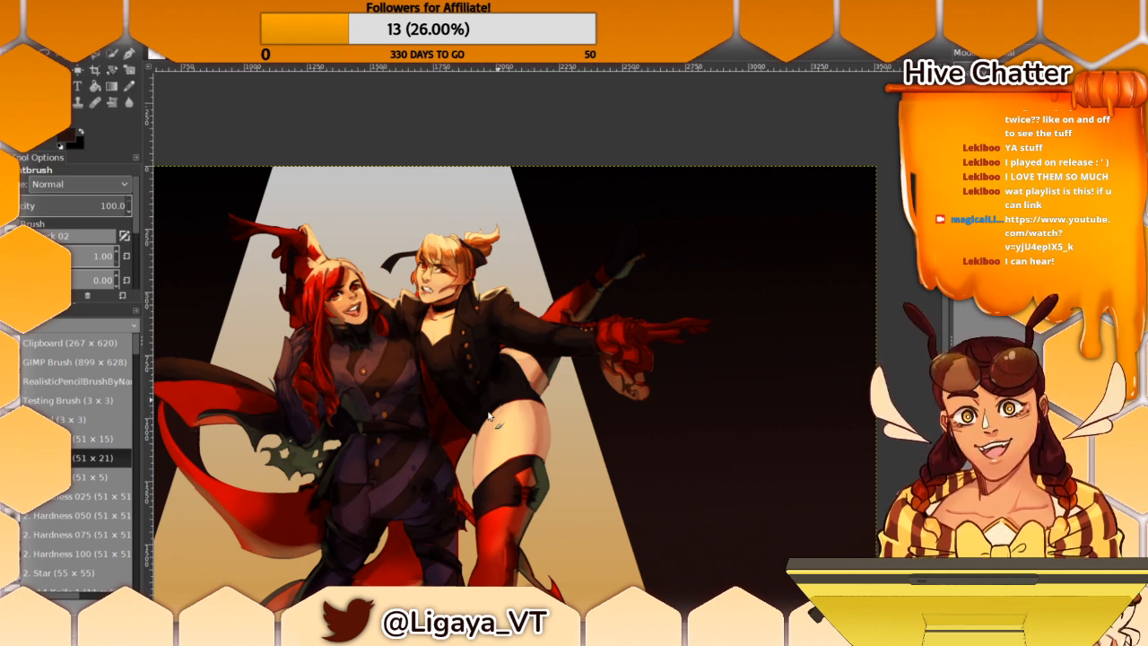
Step: Set the brush size to 141.13 and shade the blond character's red stocking with sampled bright and dark reds
left_click_drag(466, 413, 494, 312)
left_click(530, 411, "ctrl")
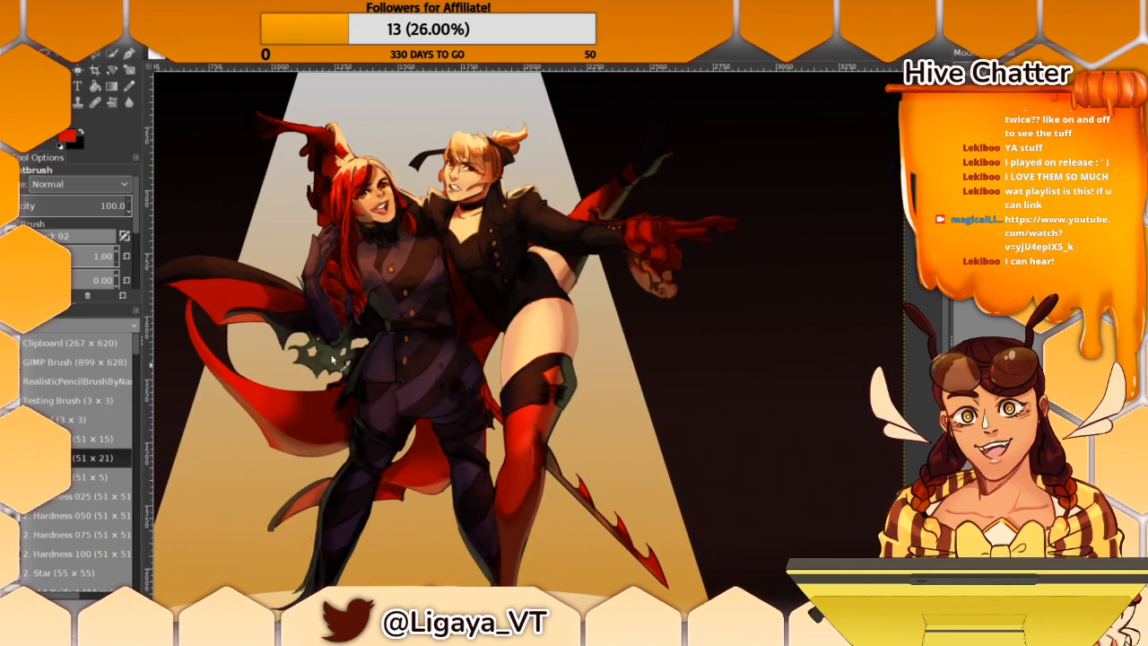
left_click(44, 256)
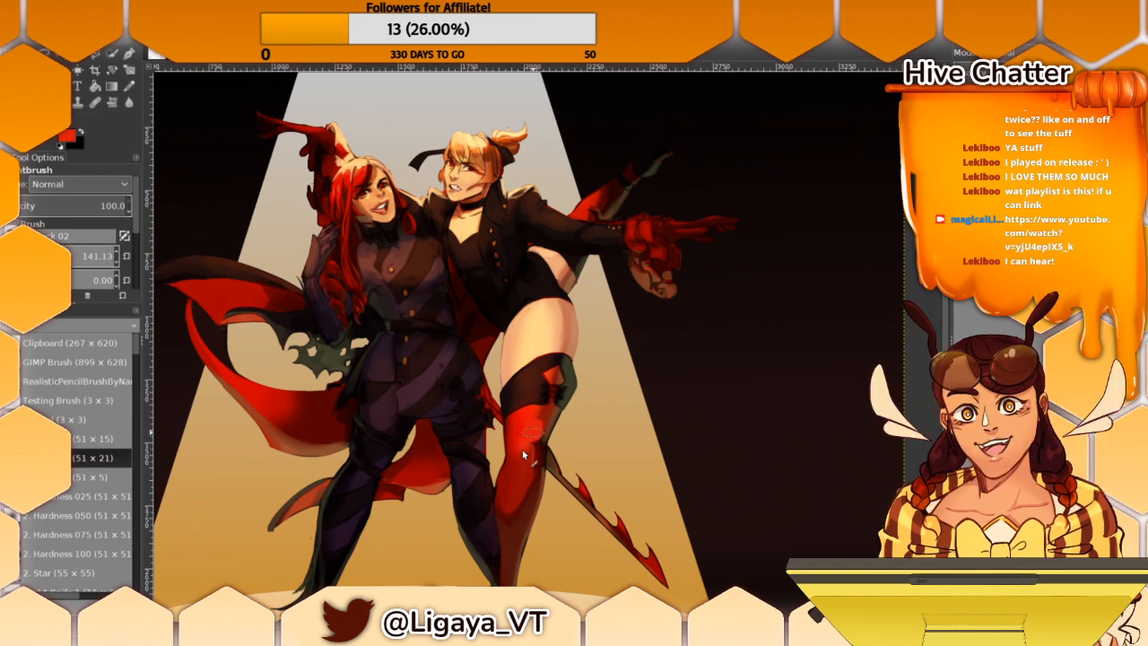
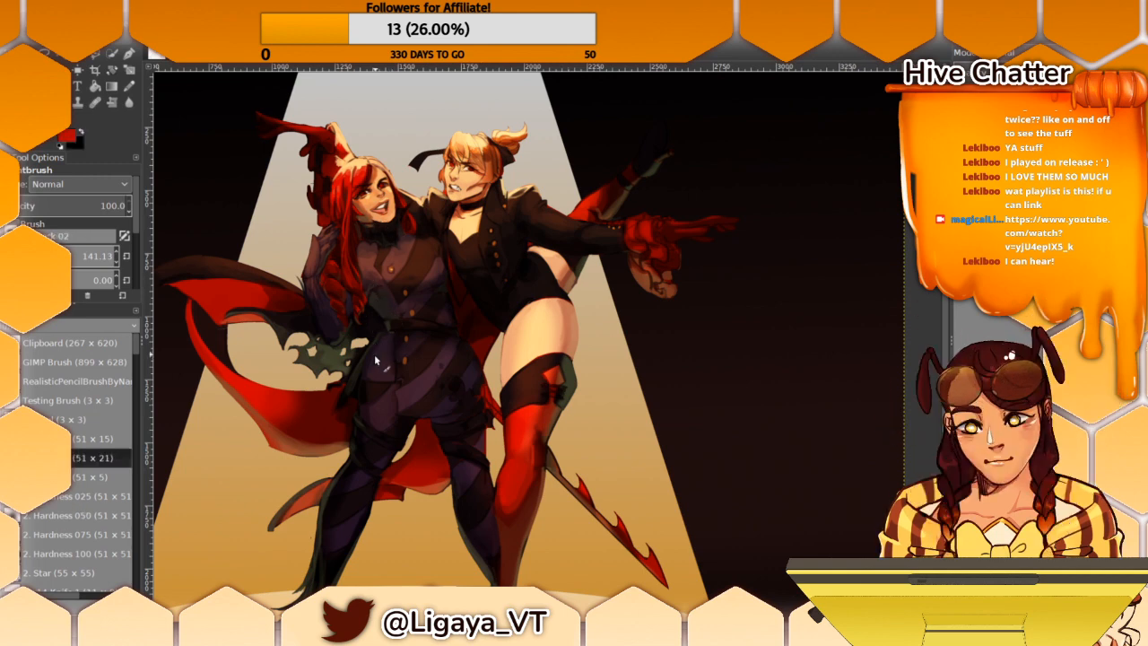
scroll(362, 328, "down", 3)
scroll(362, 328, "down", 1)
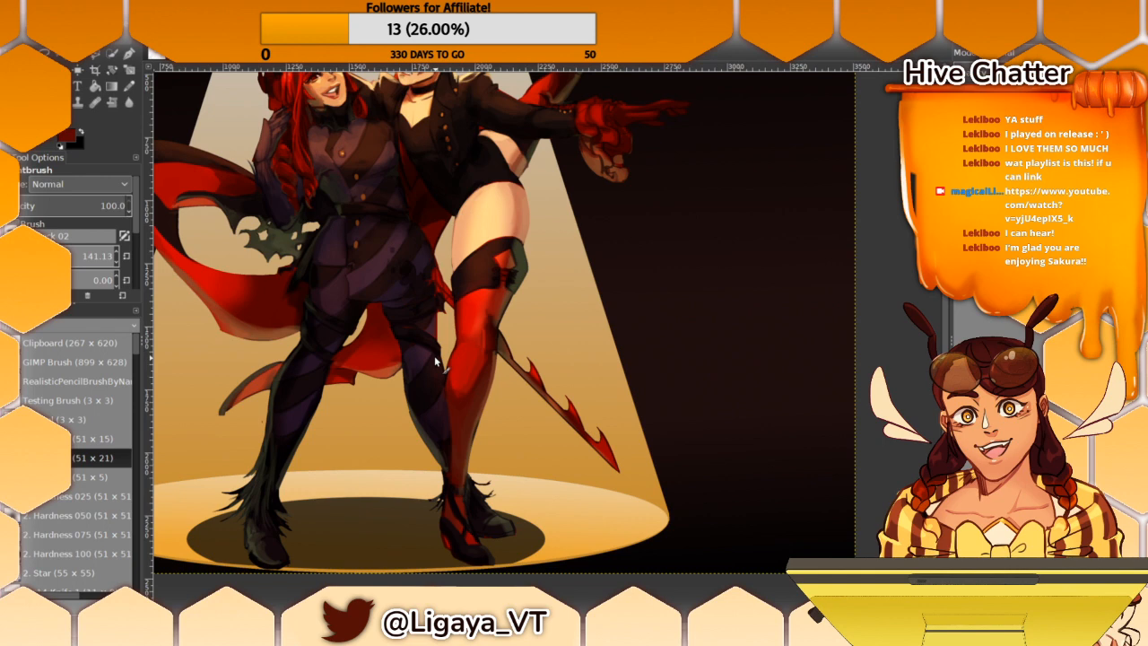
Step: Set the brush size to 32.64 and refine the blond character's stocking with sampled dark green and brownish red tones
left_click_drag(383, 343, 465, 396)
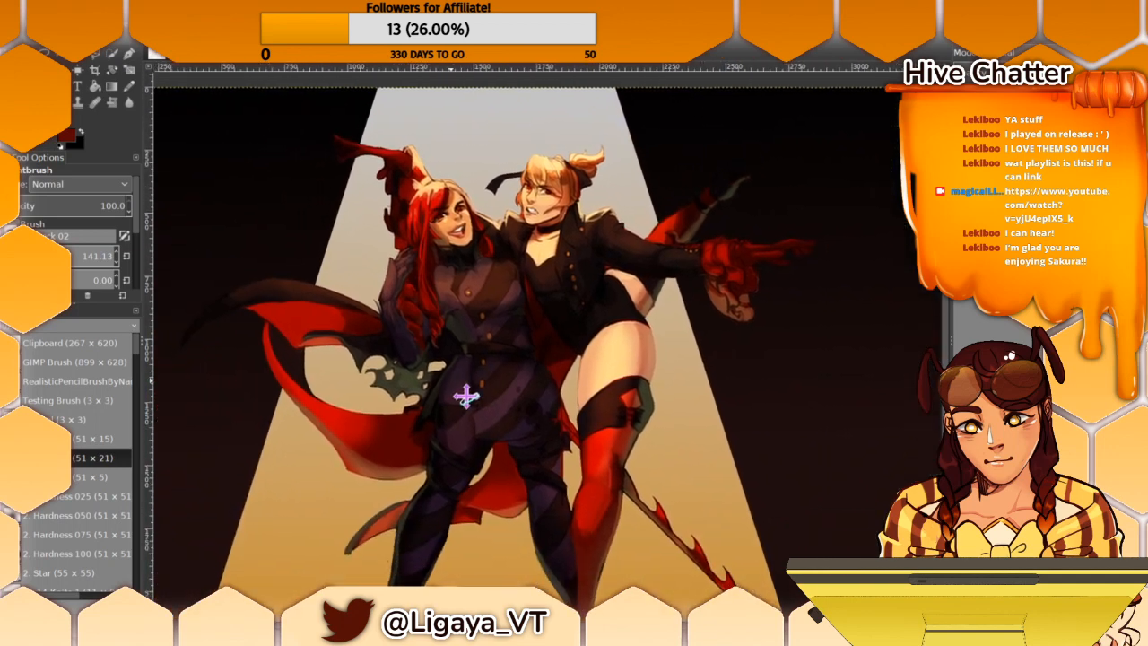
left_click(276, 633)
left_click(275, 600)
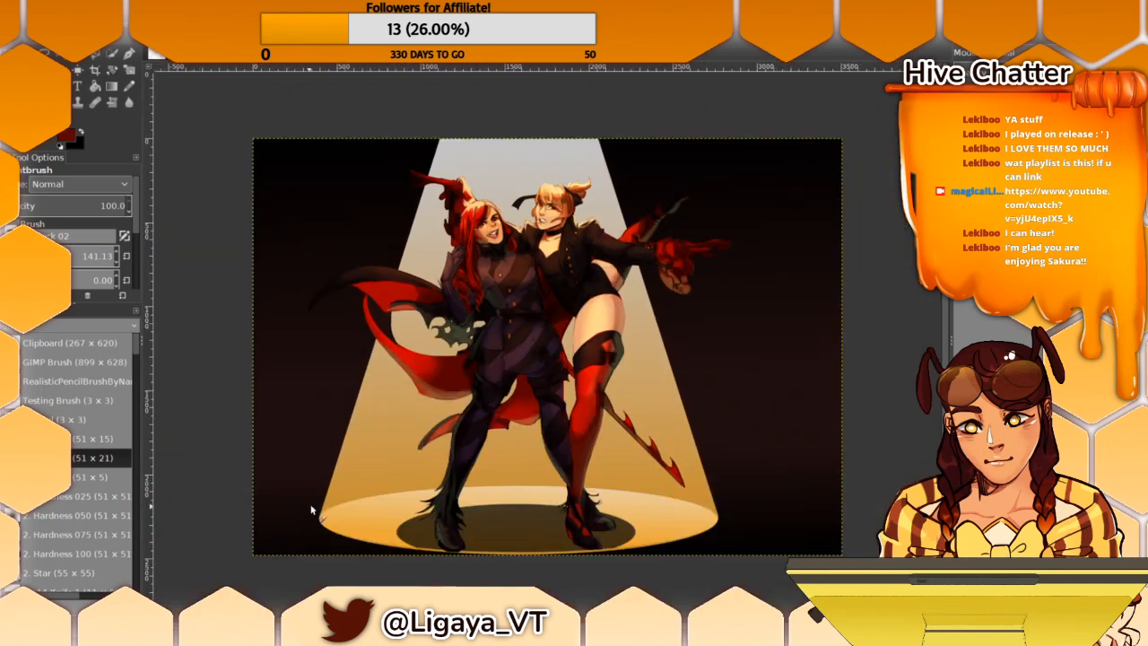
left_click_drag(315, 493, 304, 480)
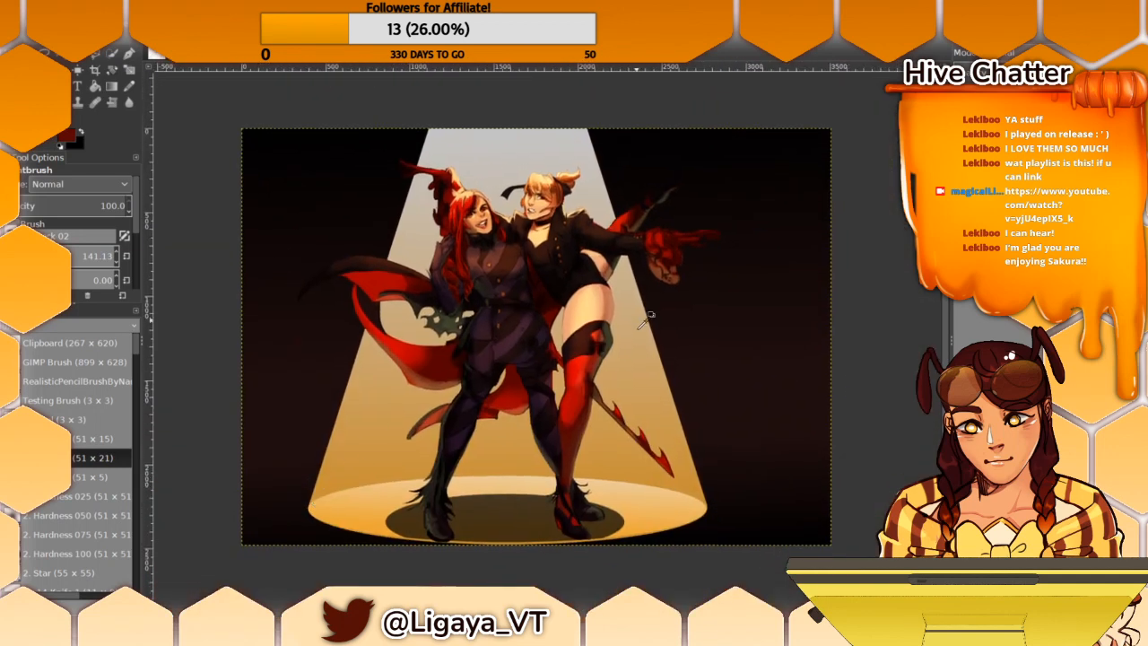
left_click(607, 340, "ctrl")
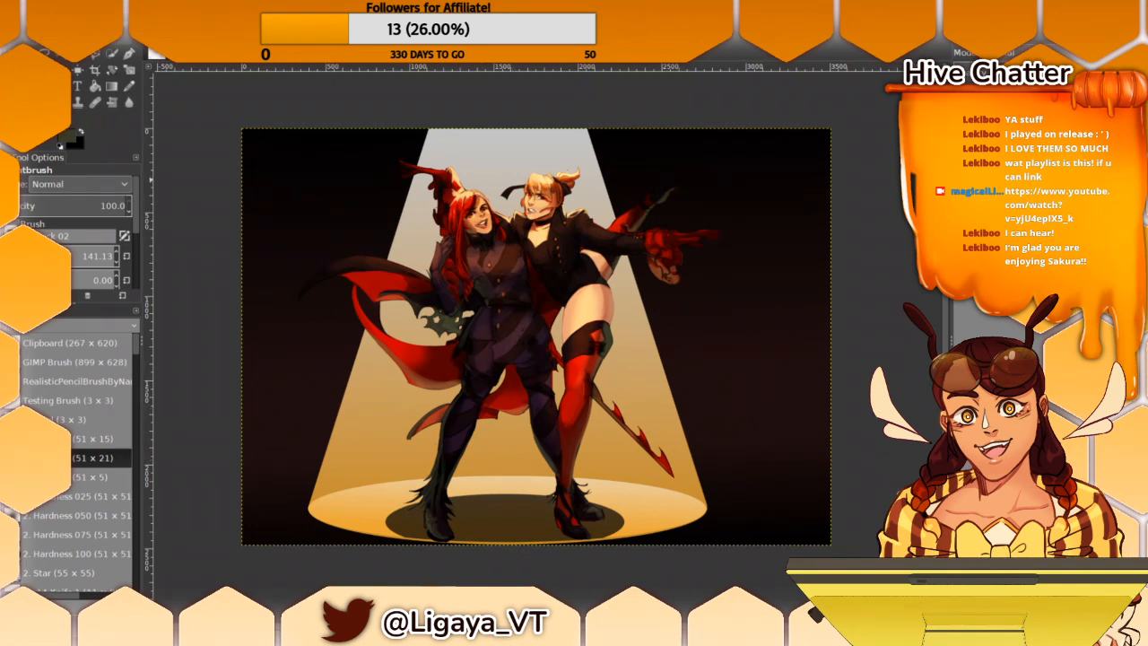
key("shift+e")
left_click(18, 256)
key("p")
left_click(590, 377, "ctrl")
Step: Touch up the blond character's outstretched glove with sampled dark red tones
left_click_drag(574, 496, 588, 507)
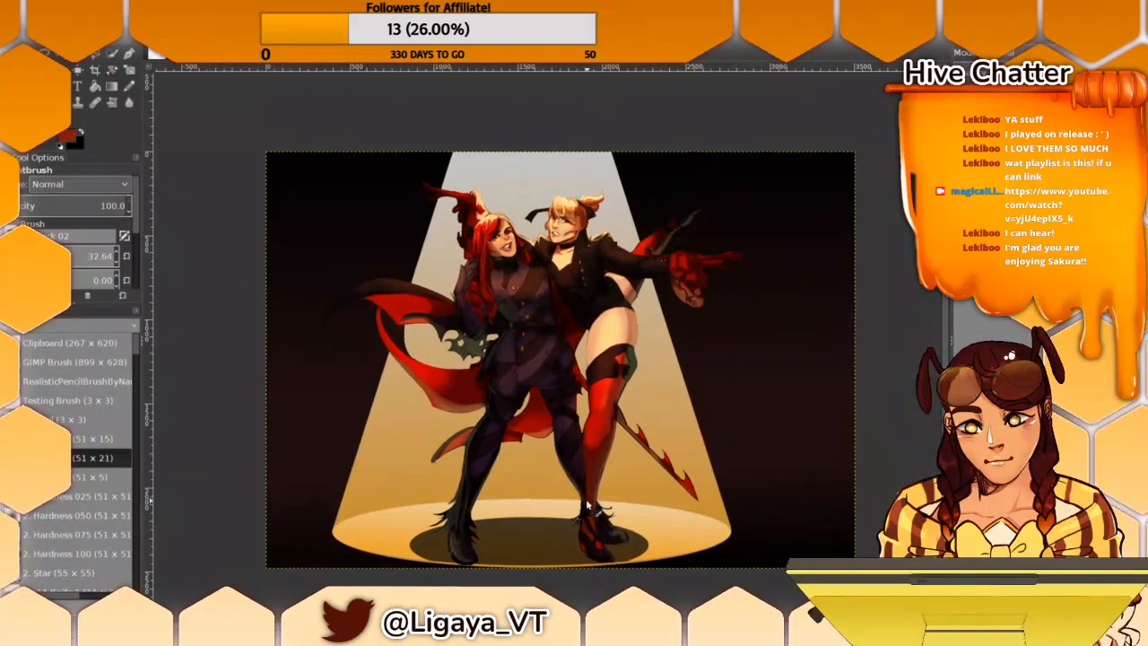
scroll(584, 487, "up", 2)
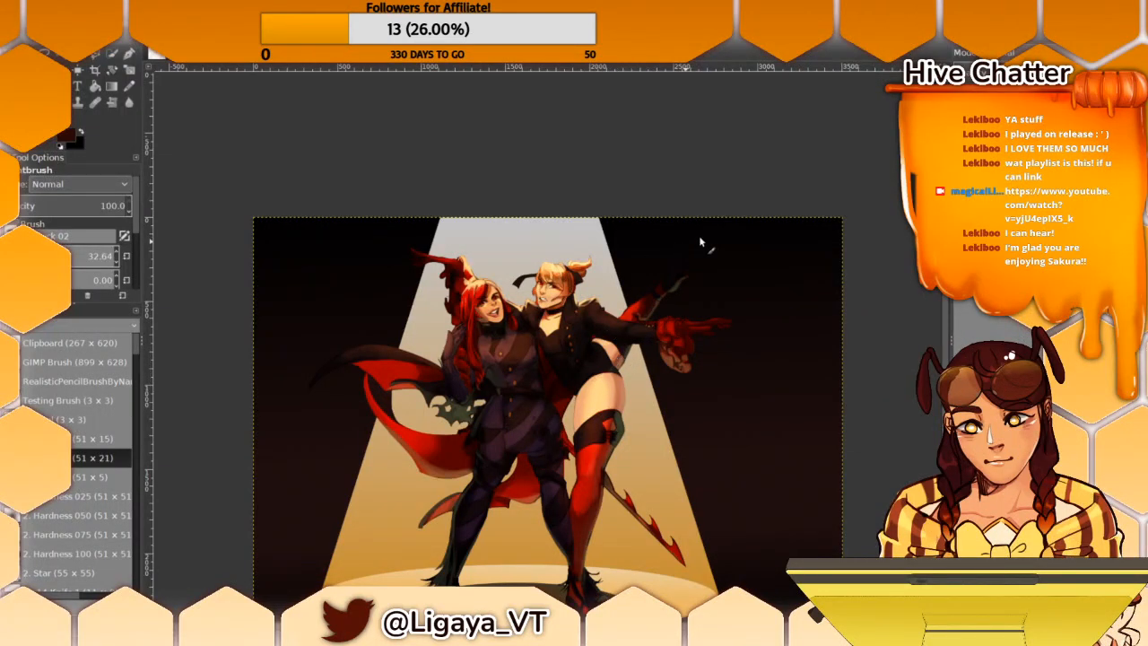
left_click(683, 339, "ctrl")
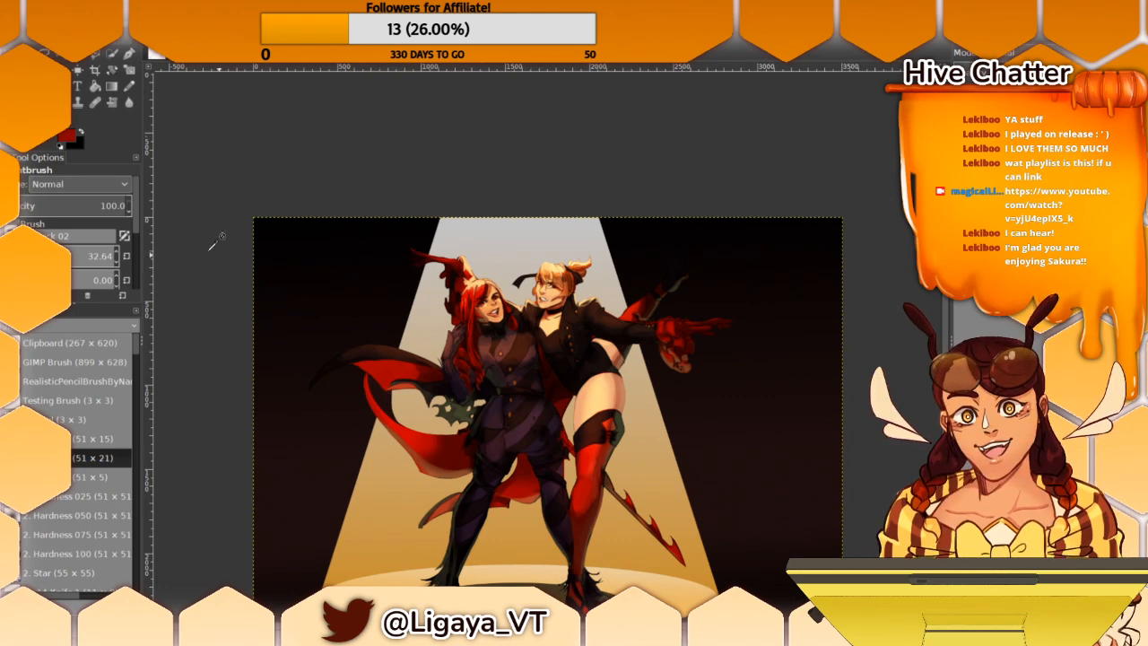
Step: Mix a muted tan, b1987d, and paint a thin chain with a buckle across the blond character's hip
left_click(72, 136)
left_click(516, 212)
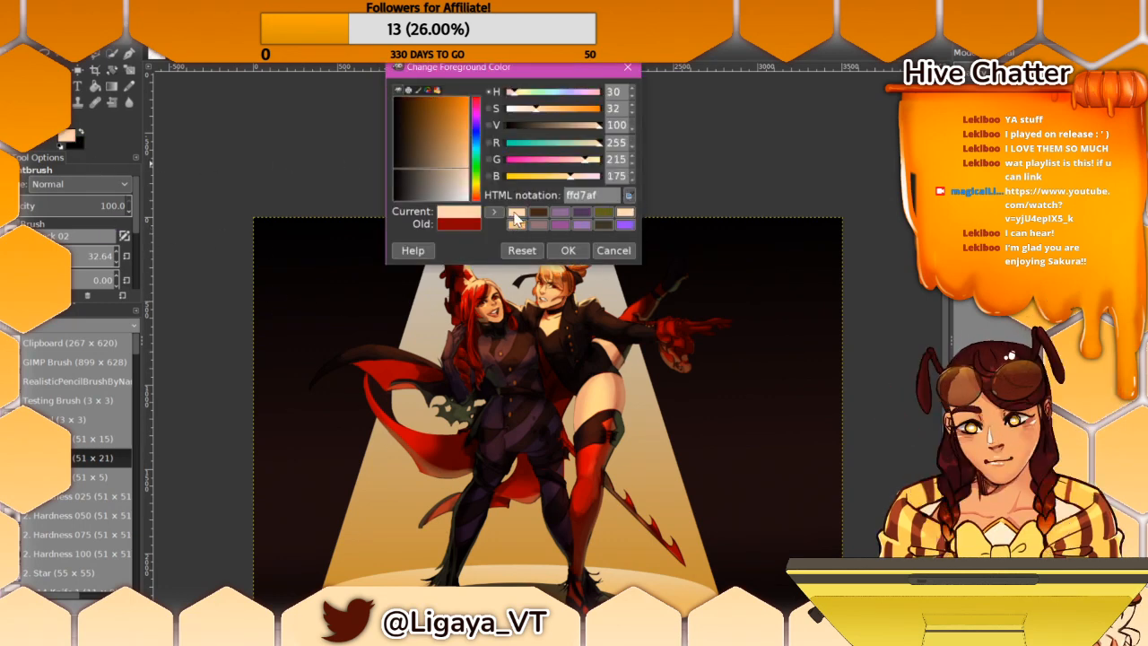
mouse_move(581, 128)
left_mouse_down()
mouse_move(538, 122)
mouse_move(572, 126)
left_mouse_up()
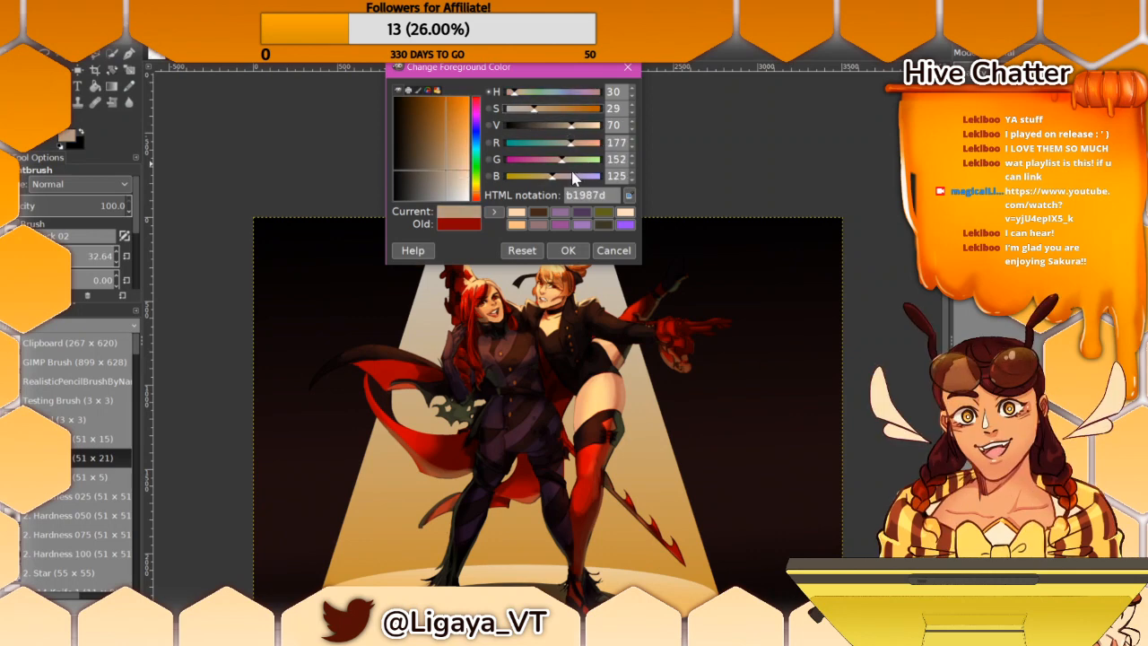
left_click(570, 251)
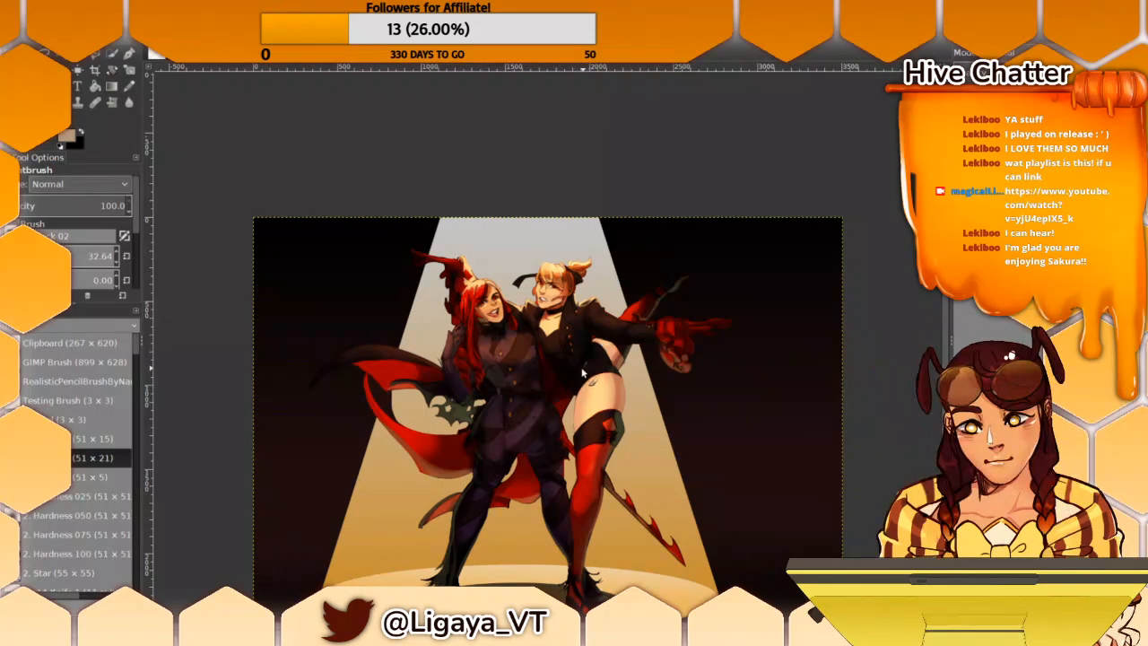
left_click(69, 134)
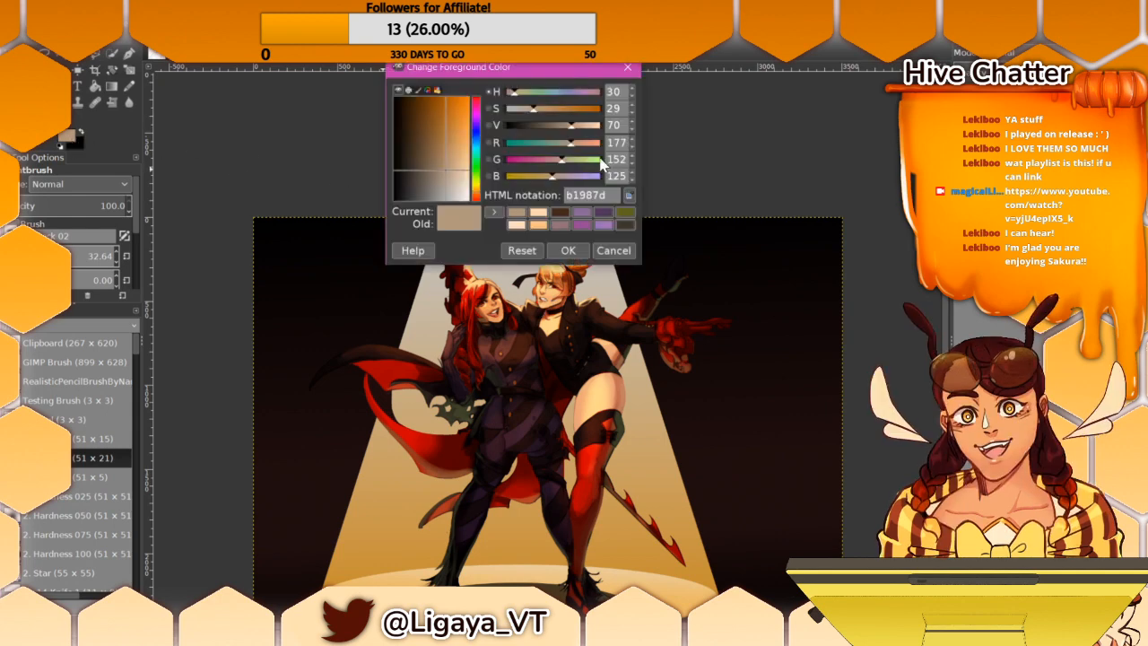
left_click(565, 251)
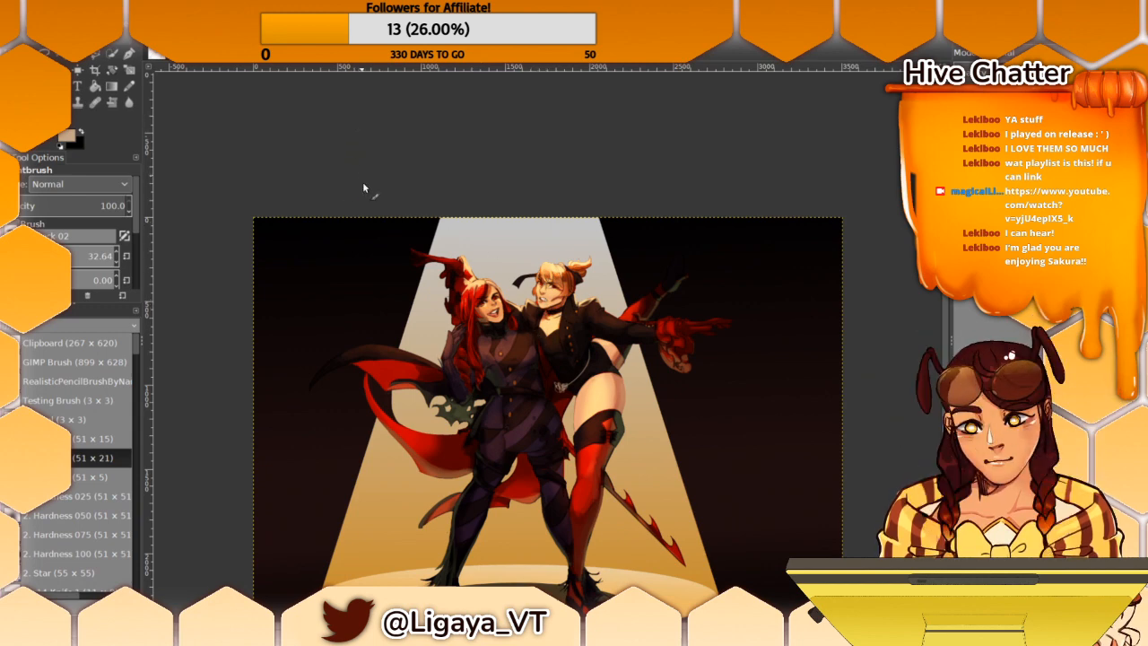
scroll(390, 318, "down", 2)
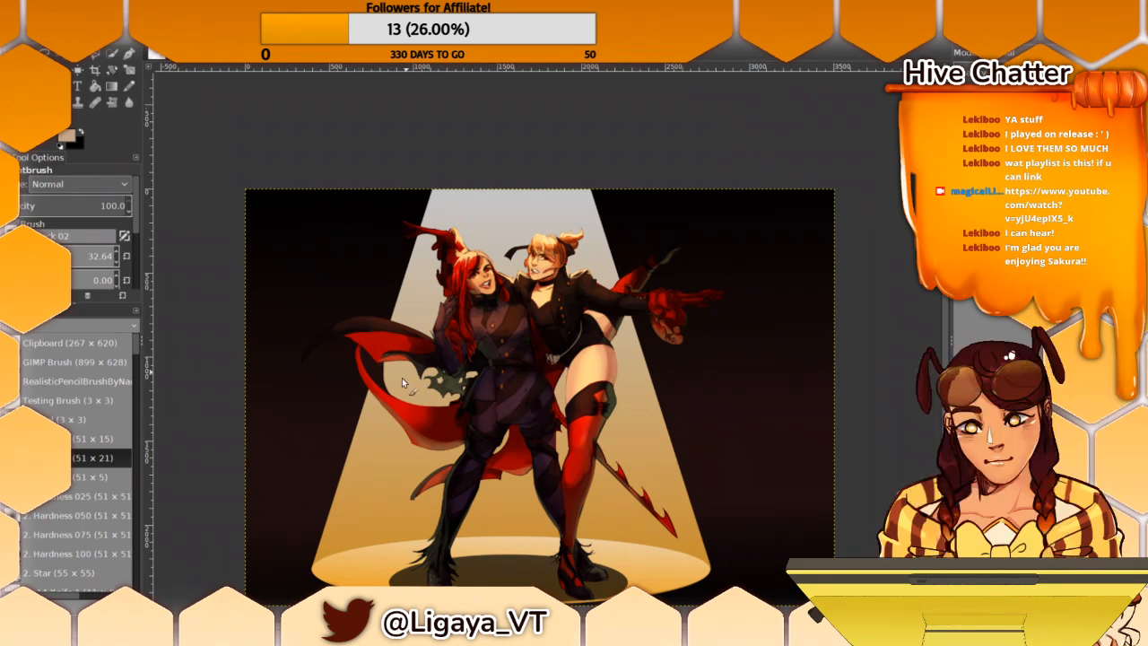
Step: Review the whole illustration and the new hip chain from full view and closer up
left_click_drag(435, 502, 393, 527)
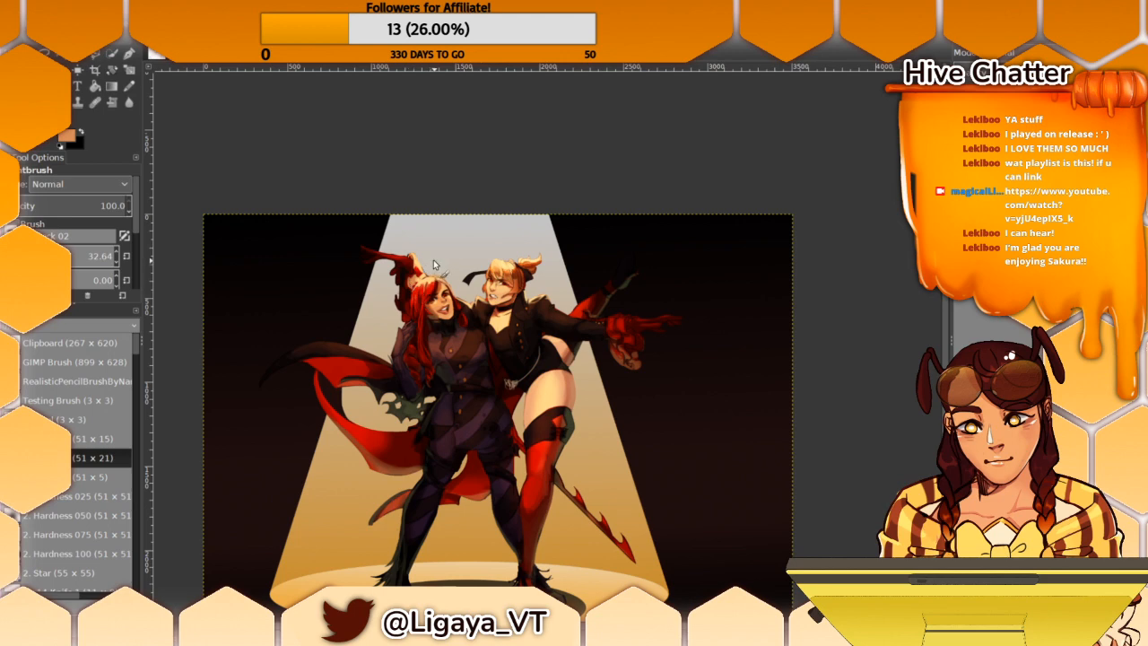
left_click_drag(470, 316, 472, 321)
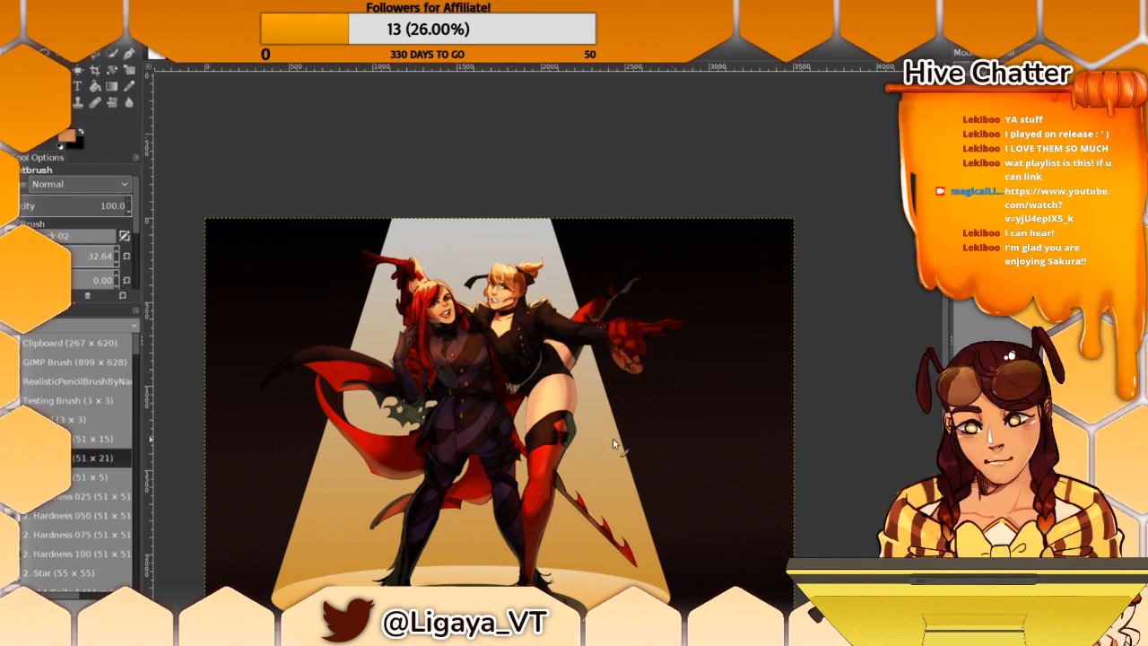
left_click_drag(666, 446, 751, 339)
left_click_drag(672, 483, 686, 499)
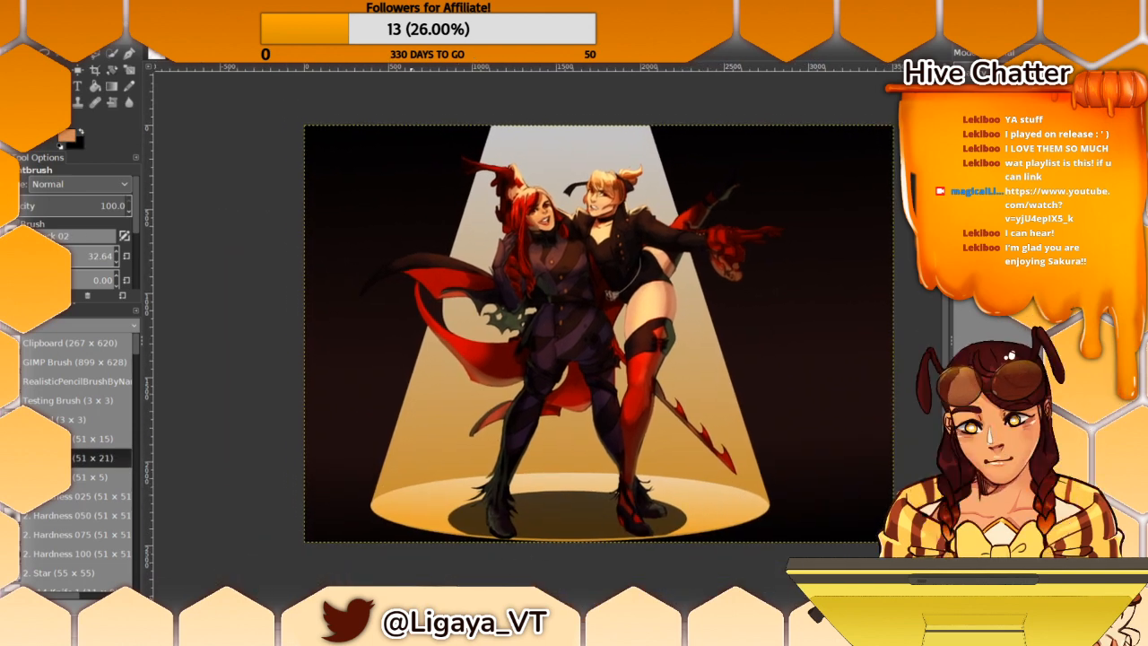
left_click(280, 585)
left_click(306, 571)
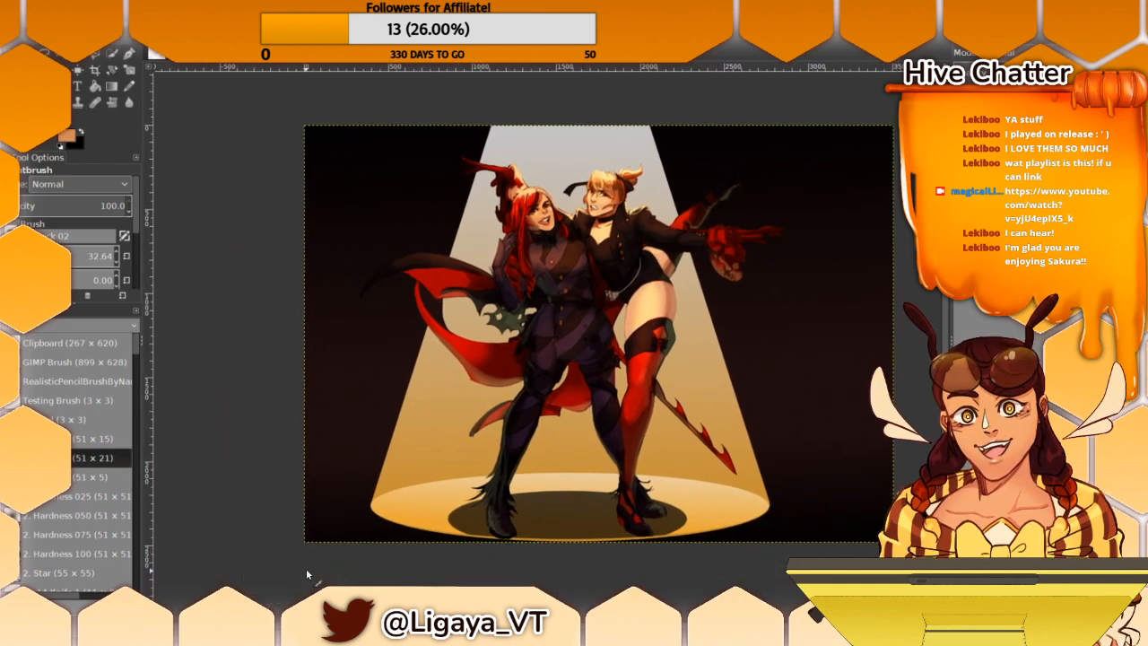
left_click(280, 584)
left_click(267, 574)
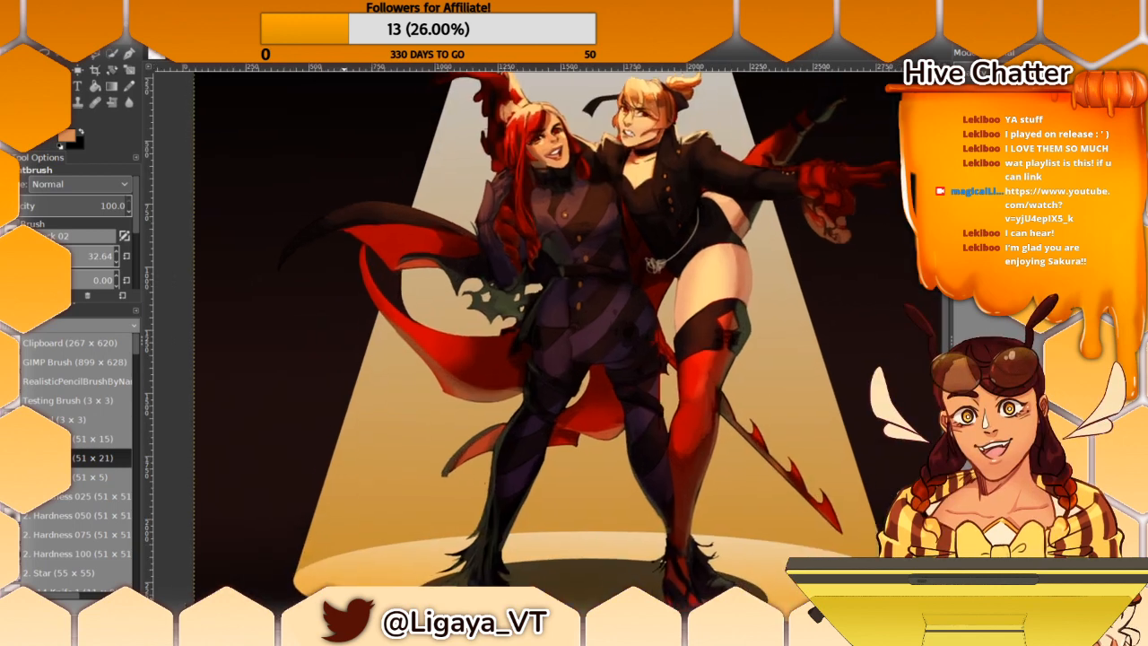
Step: Shade the blond character's neck and chest with sampled reddish, skin and dark tones
left_click_drag(497, 390, 422, 470)
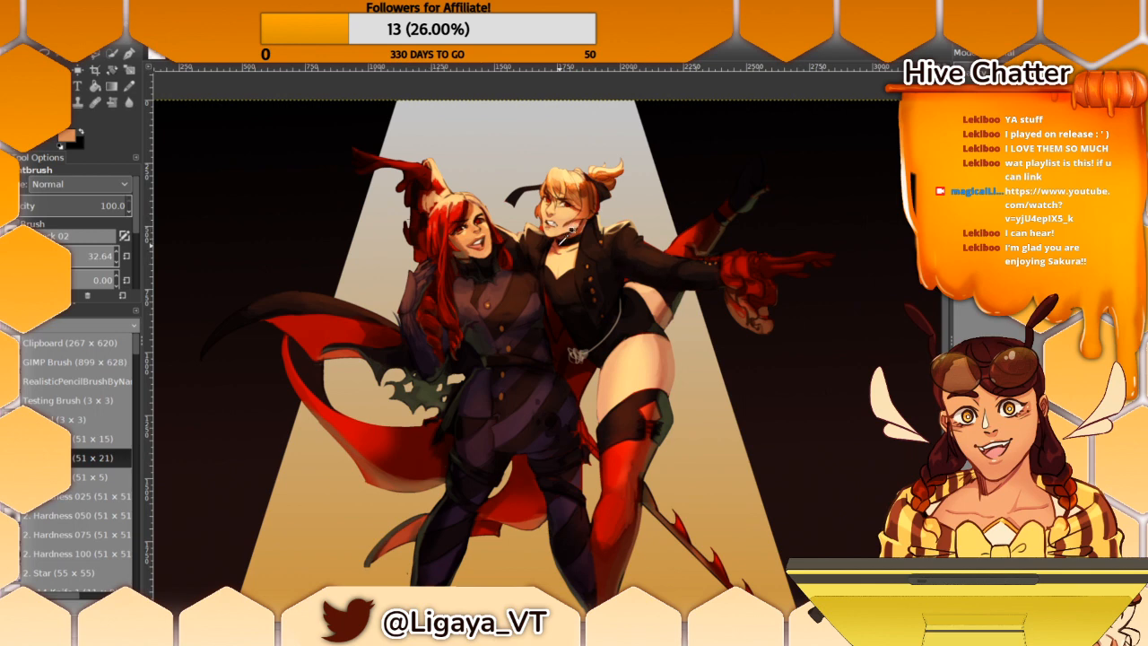
left_click(558, 245, "ctrl")
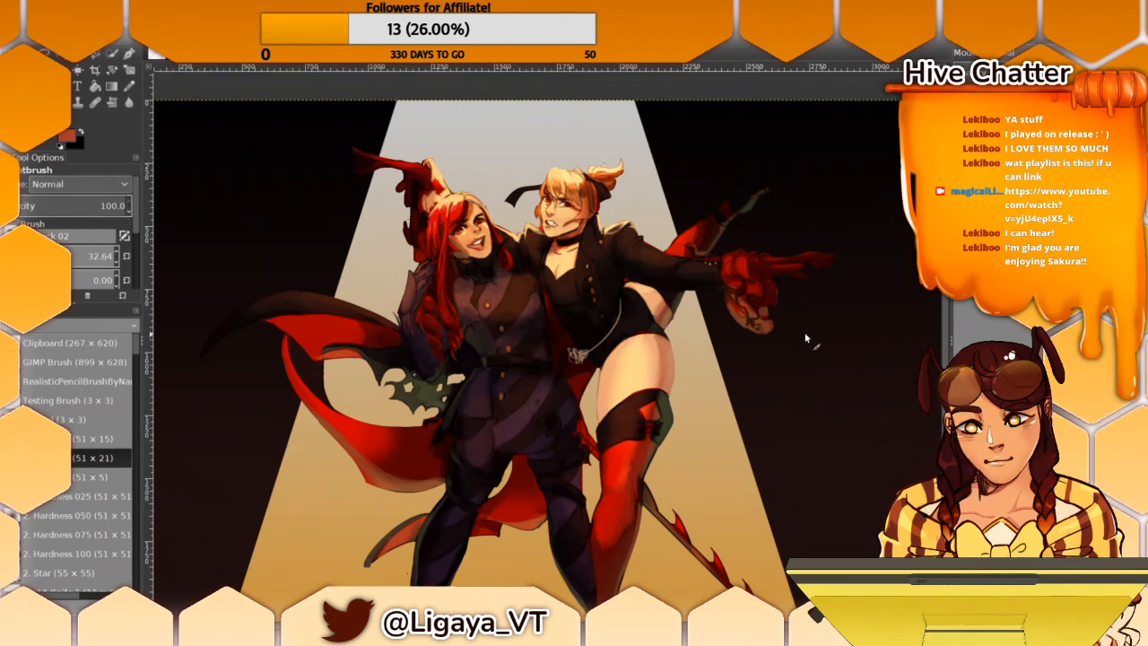
scroll(644, 363, "up", 2)
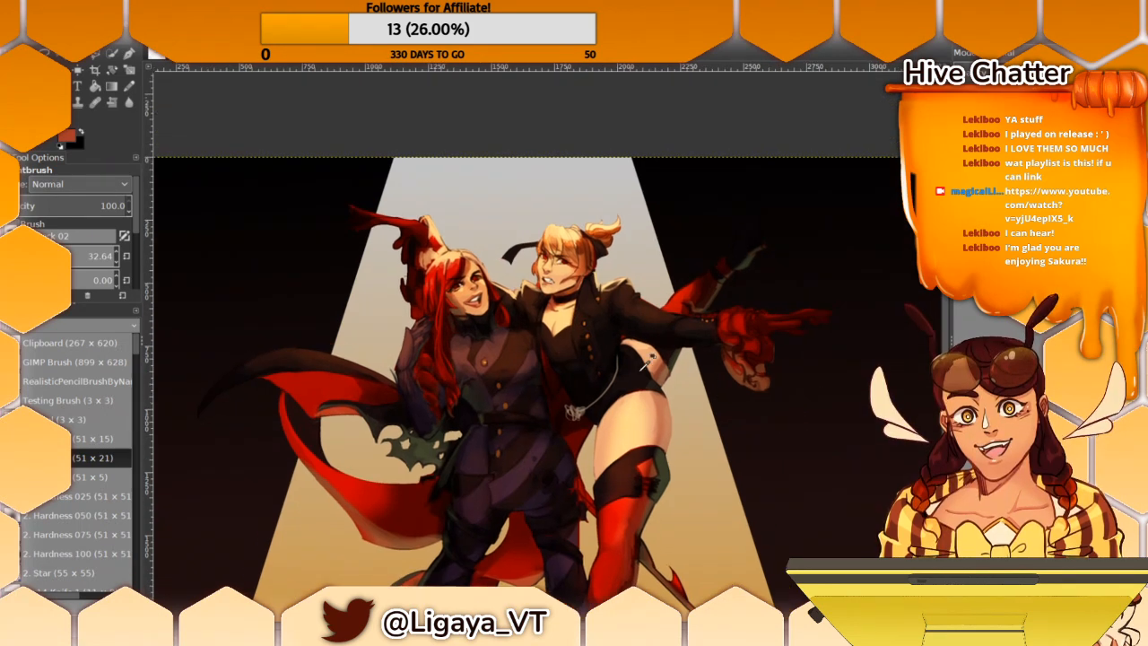
left_click(557, 332, "ctrl")
left_click(567, 332, "ctrl")
left_click_drag(601, 387, 647, 423)
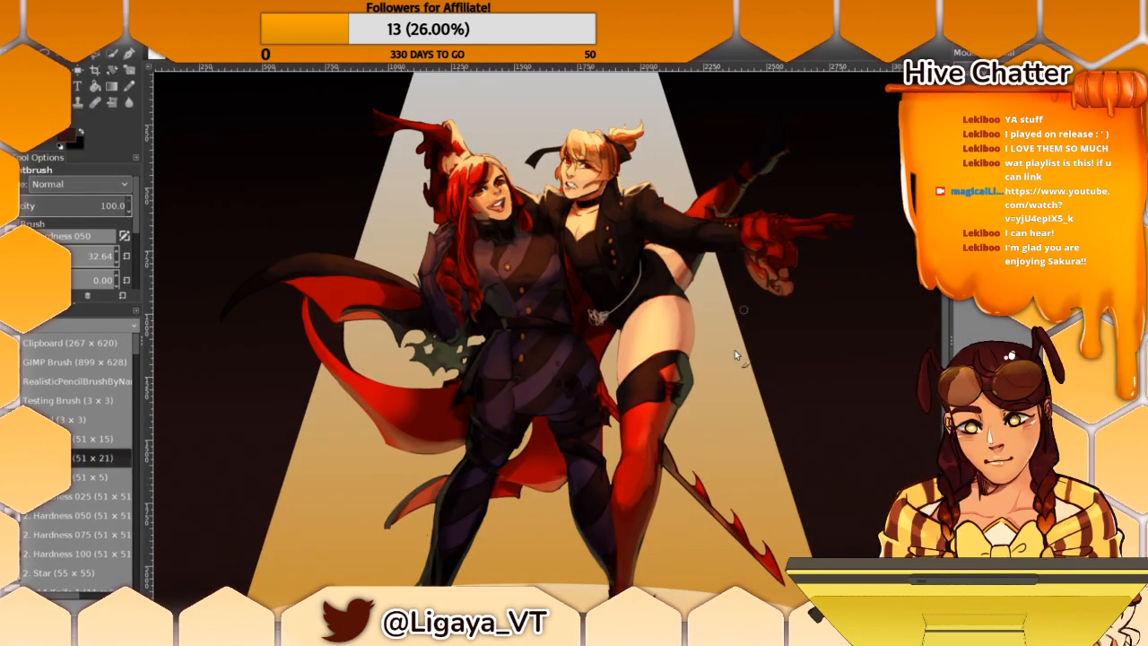
Step: Hide a shading layer and compare the characters' colours across the full illustration
mouse_move(778, 425)
left_mouse_down()
mouse_move(816, 377)
mouse_move(787, 407)
mouse_move(799, 492)
left_mouse_up()
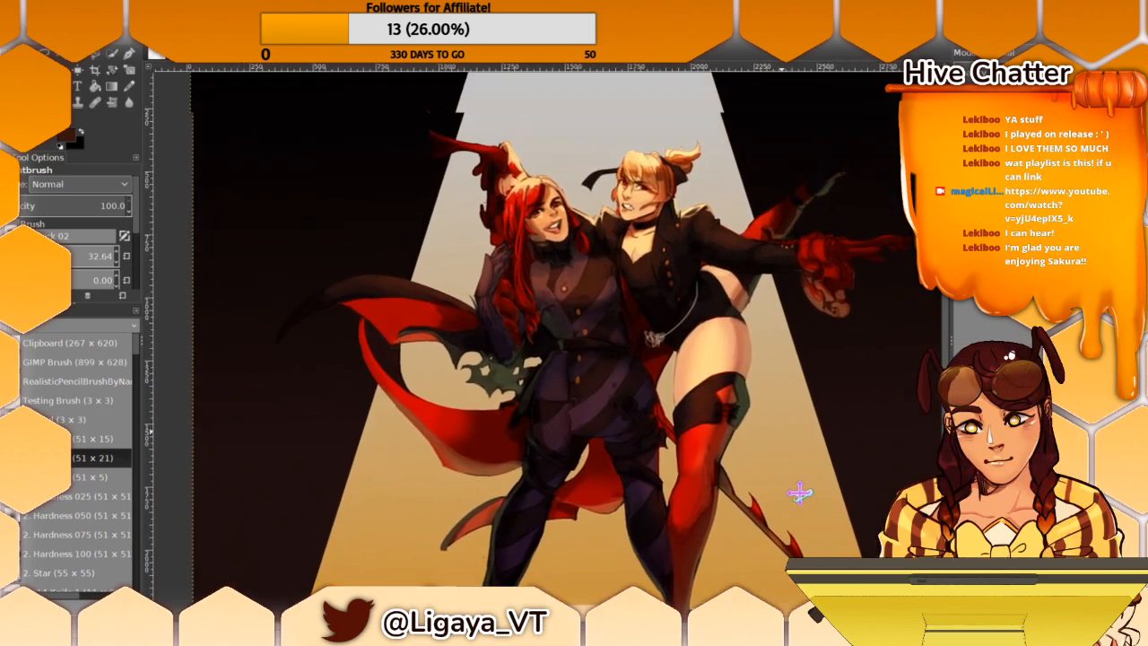
scroll(799, 492, "up", 3)
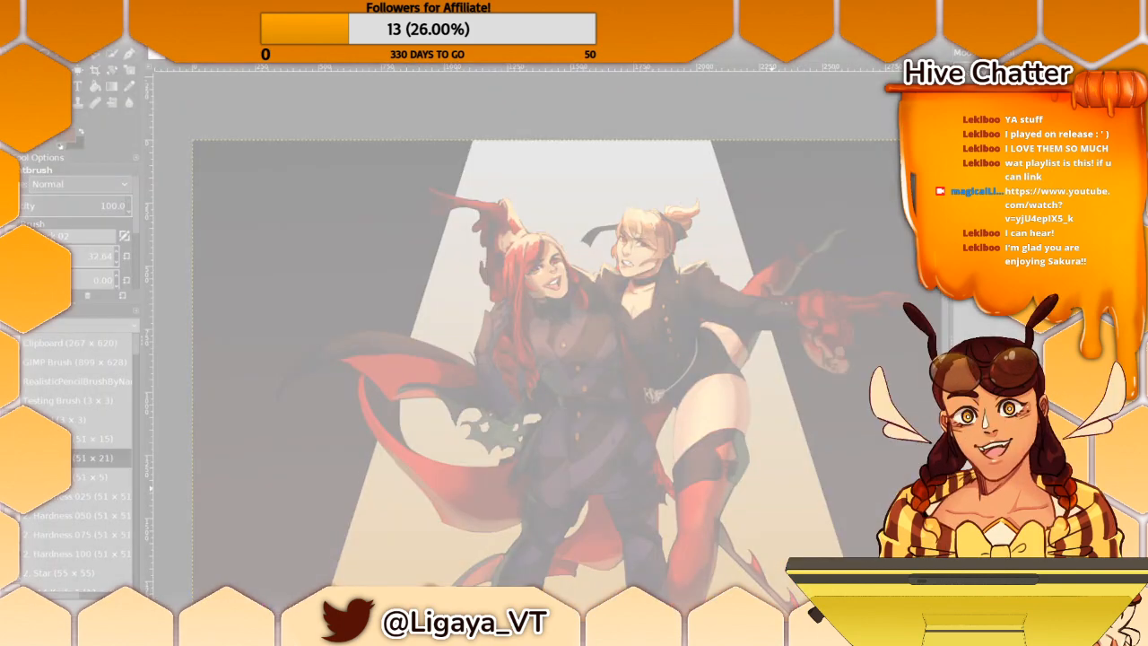
scroll(287, 378, "down", 1)
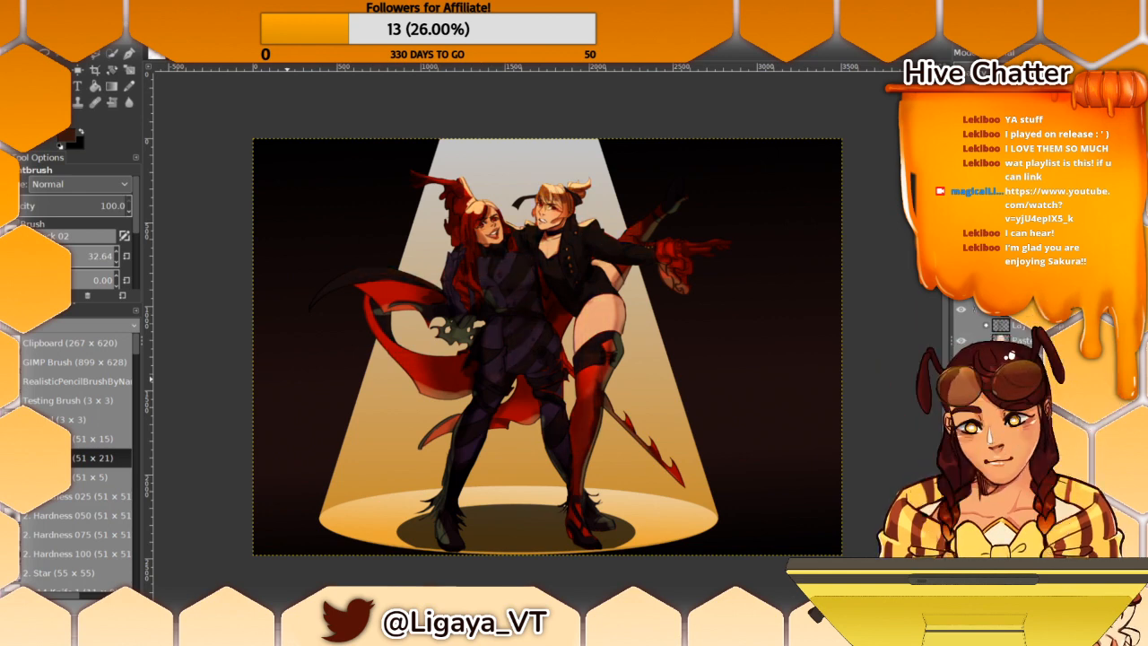
left_click(959, 304)
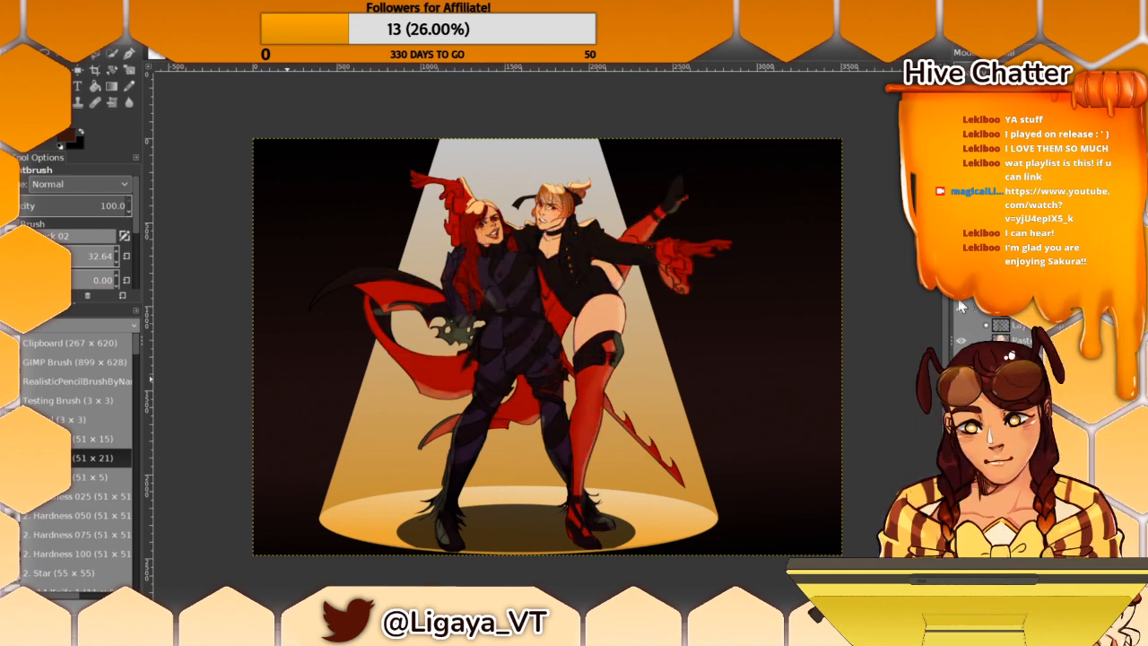